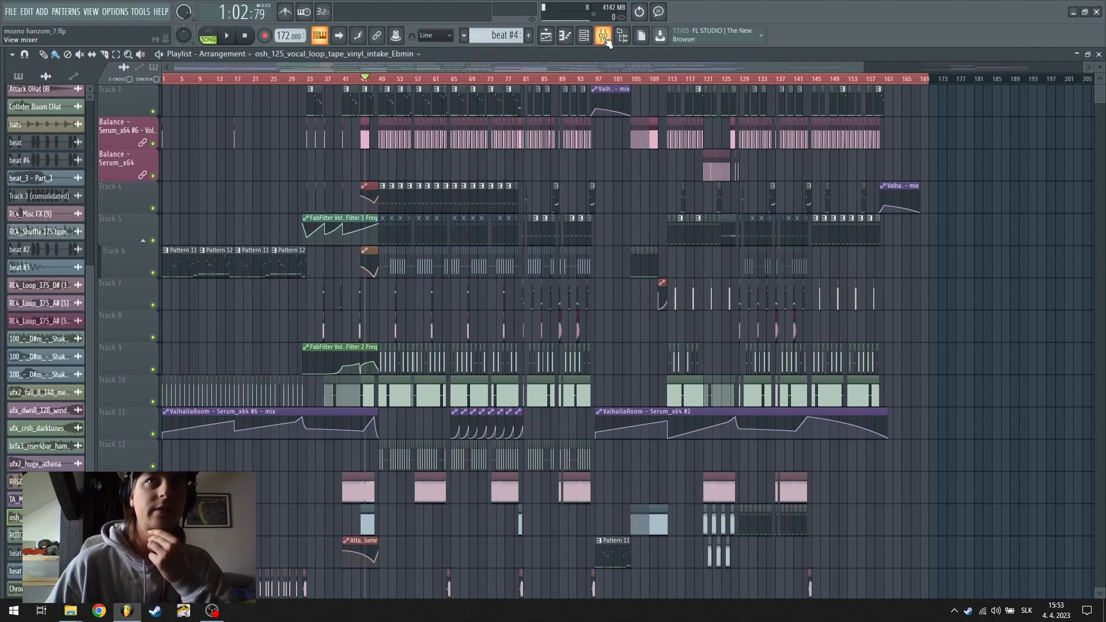
# Solo Track 1 in the playlist and play its Pattern 7 section from bar 49
pyautogui.scroll(2, 339, 81)
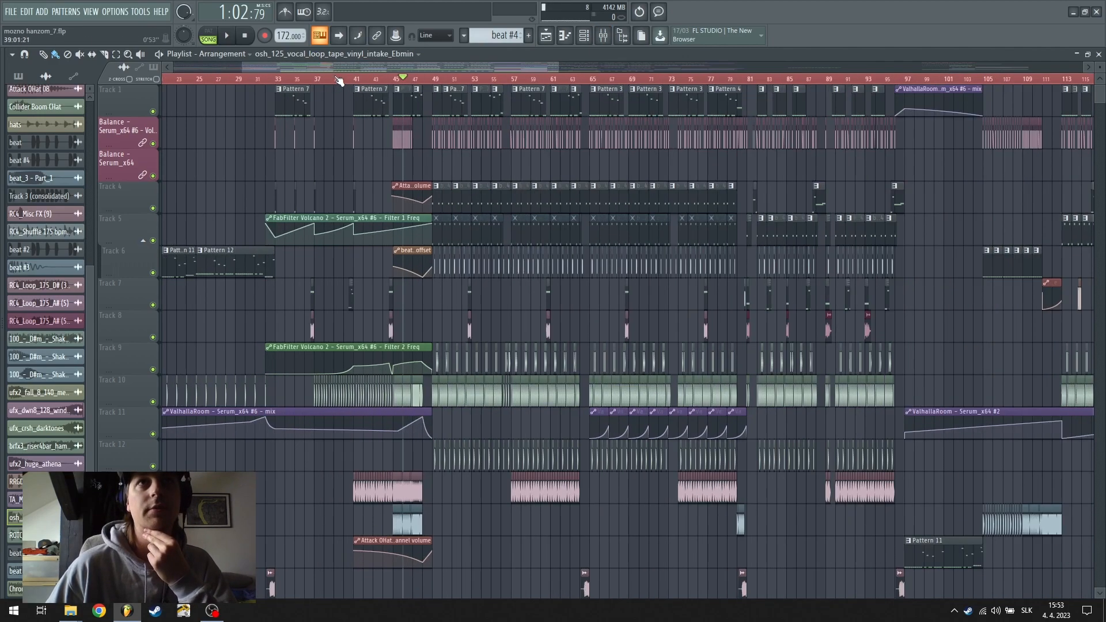
pyautogui.scroll(-5, 233, 81)
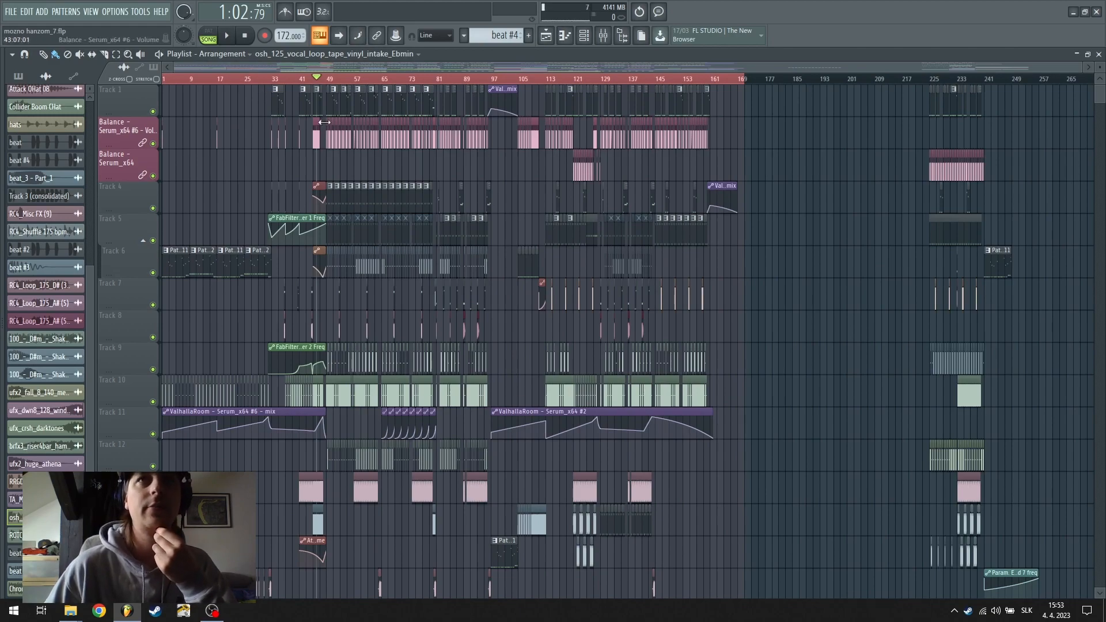
pyautogui.scroll(4, 422, 86)
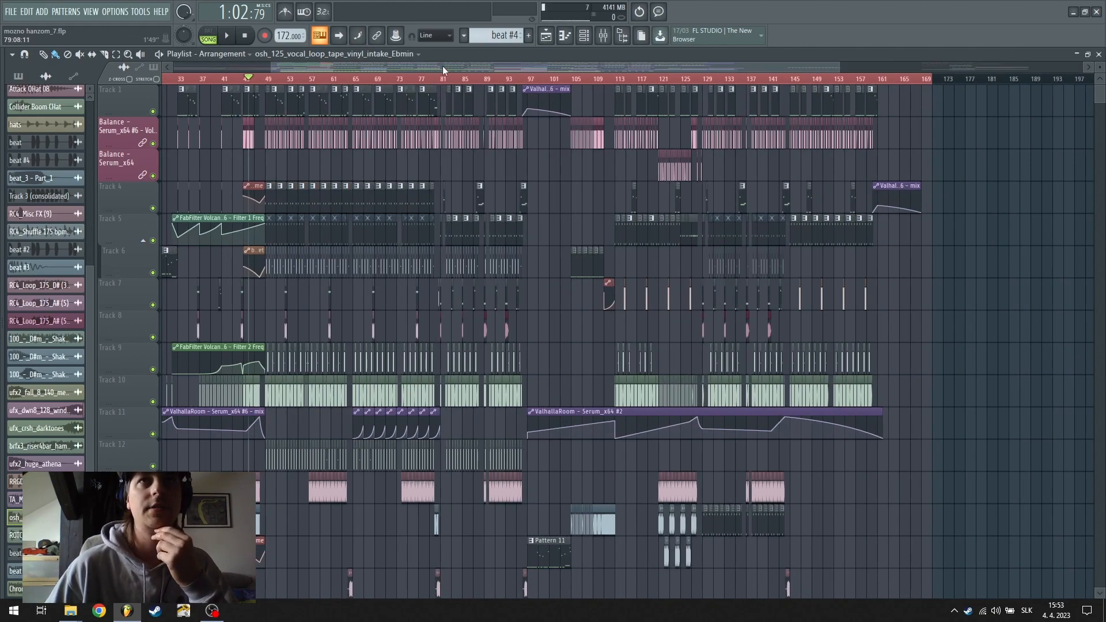
pyautogui.scroll(-10, 382, 246)
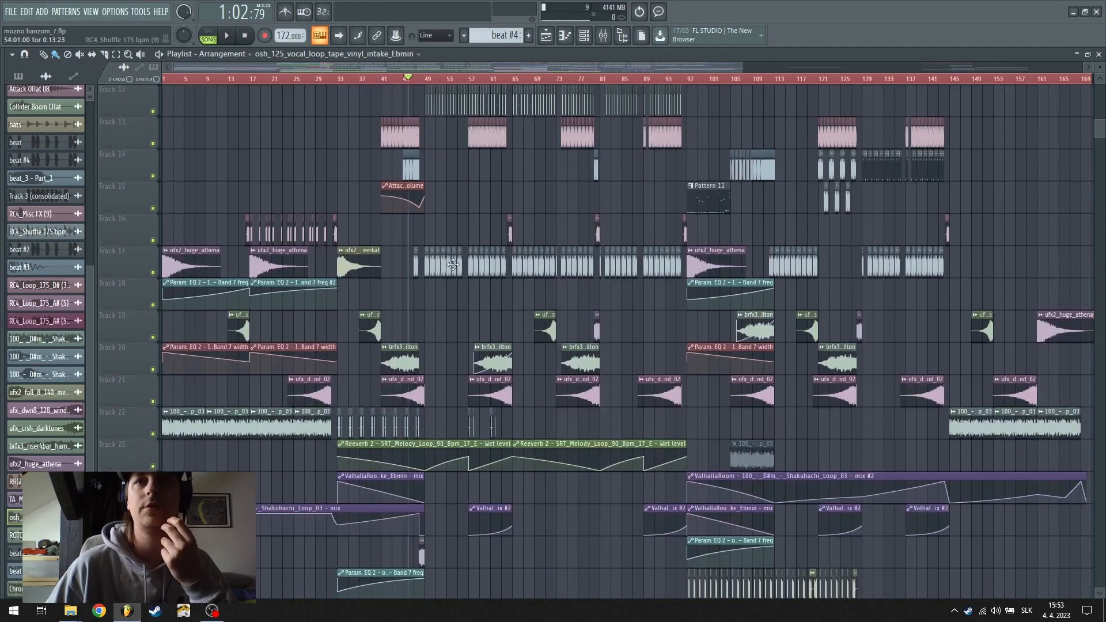
pyautogui.scroll(7, 524, 397)
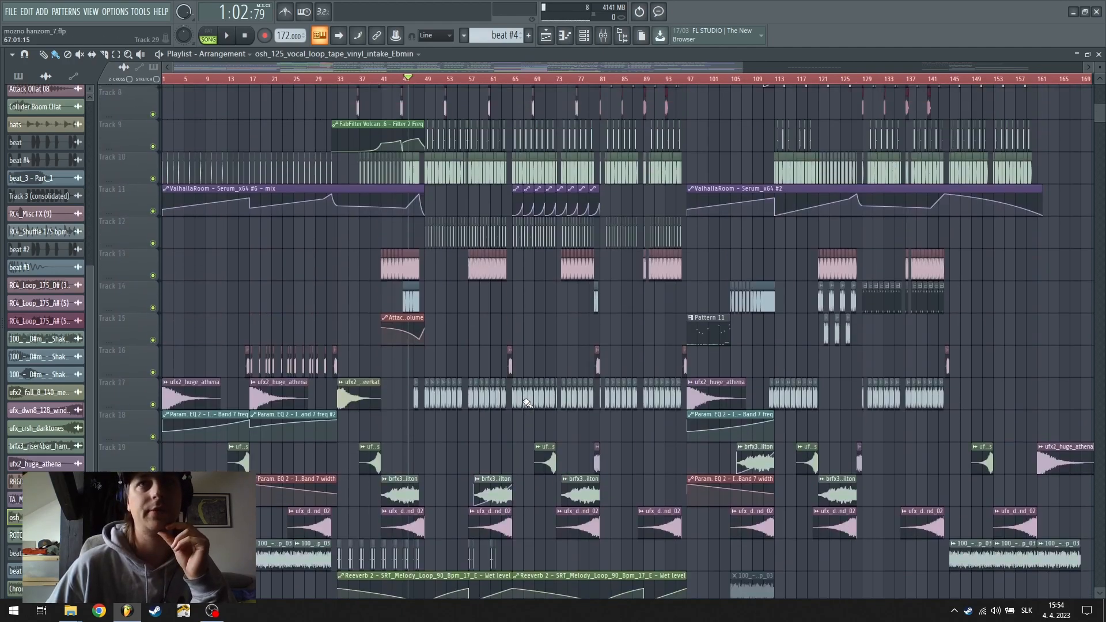
pyautogui.scroll(6, 527, 402)
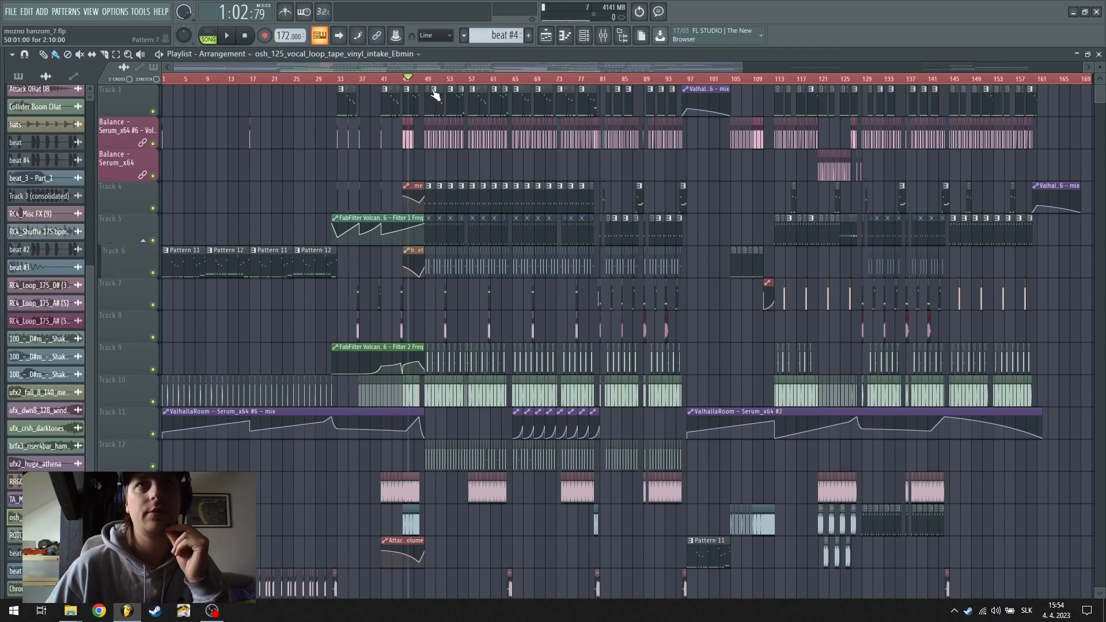
pyautogui.keyDown('ctrl'); pyautogui.click(153, 144); pyautogui.keyUp('ctrl')
pyautogui.click(420, 77)
pyautogui.keyDown('ctrl'); pyautogui.click(153, 144); pyautogui.keyUp('ctrl')
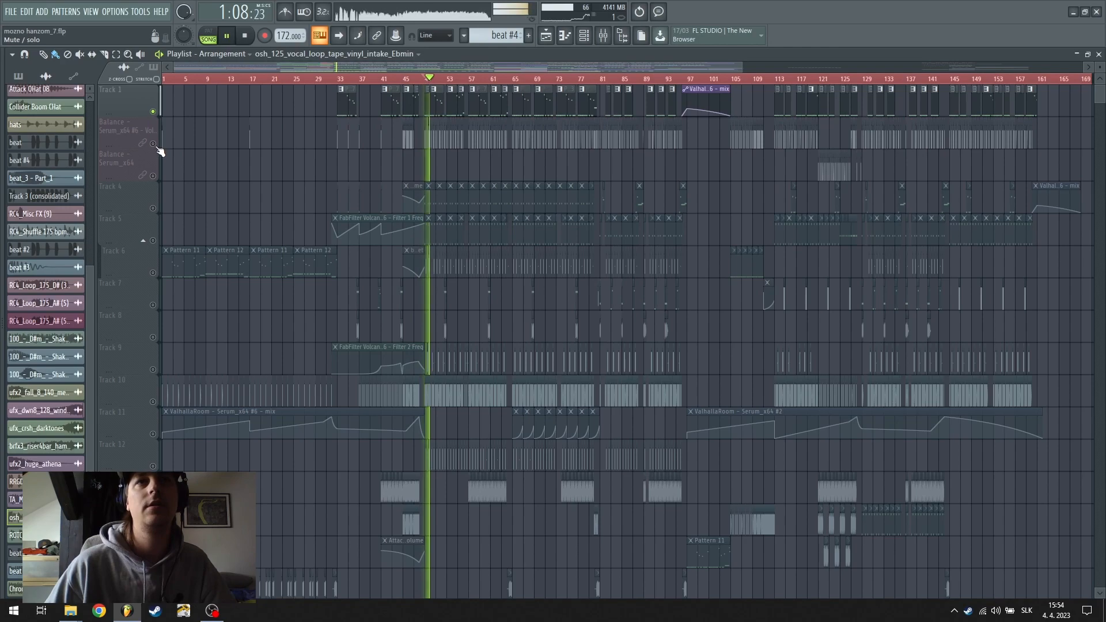
pyautogui.press('space')
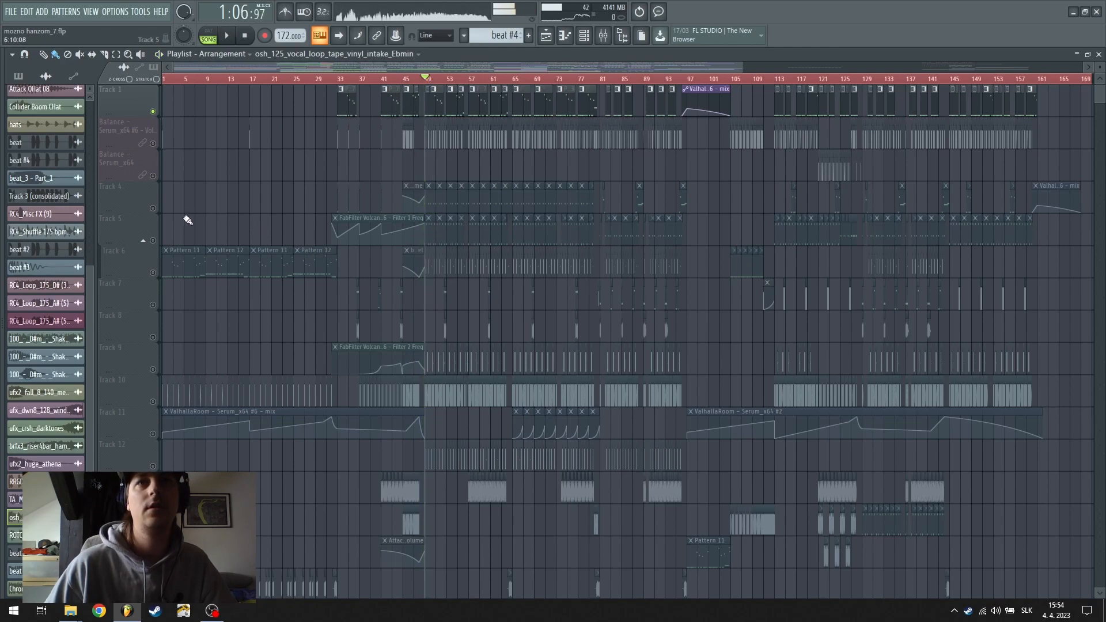
# Mute Track 1, unmute Tracks 4, 6 to 10, 12, 13 and 17, and play them together from bar 49
pyautogui.click(153, 207)
pyautogui.click(153, 273)
pyautogui.click(153, 306)
pyautogui.click(154, 337)
pyautogui.click(153, 370)
pyautogui.click(153, 402)
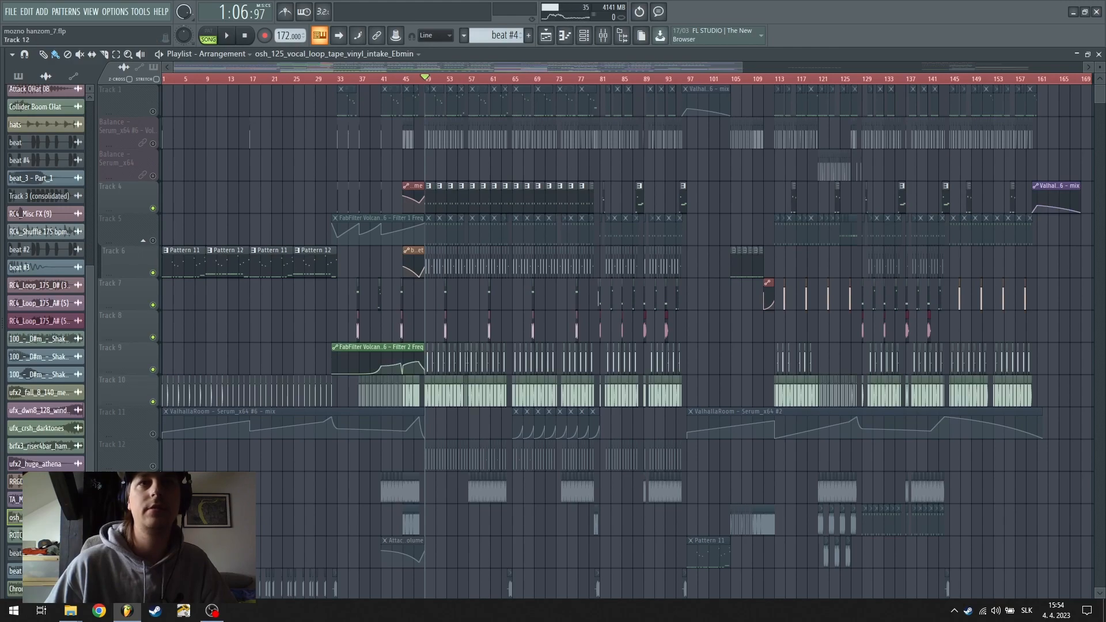
pyautogui.click(153, 465)
pyautogui.click(152, 498)
pyautogui.scroll(-5, 154, 468)
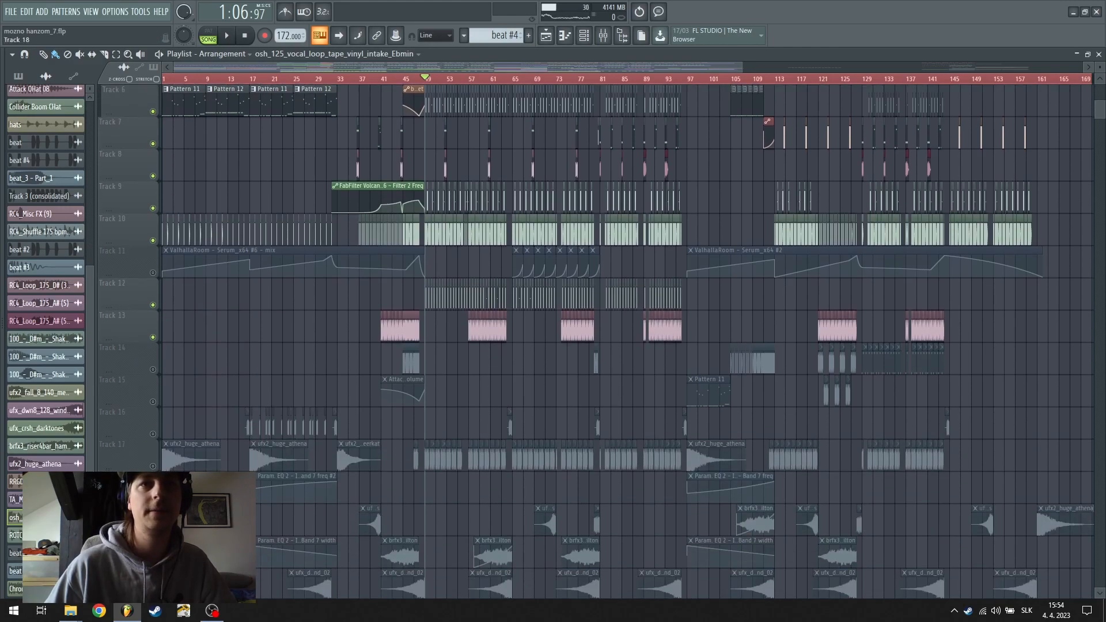
pyautogui.click(153, 466)
pyautogui.press('space')
pyautogui.scroll(-1, 478, 223)
pyautogui.scroll(6, 467, 201)
pyautogui.scroll(3, 456, 81)
pyautogui.press('space')
# Reactivate all playlist tracks and move the playhead to the start of the song
pyautogui.click(153, 143)
pyautogui.moveTo(415, 68); pyautogui.dragTo(247, 97)
pyautogui.moveTo(186, 79); pyautogui.dragTo(153, 83)
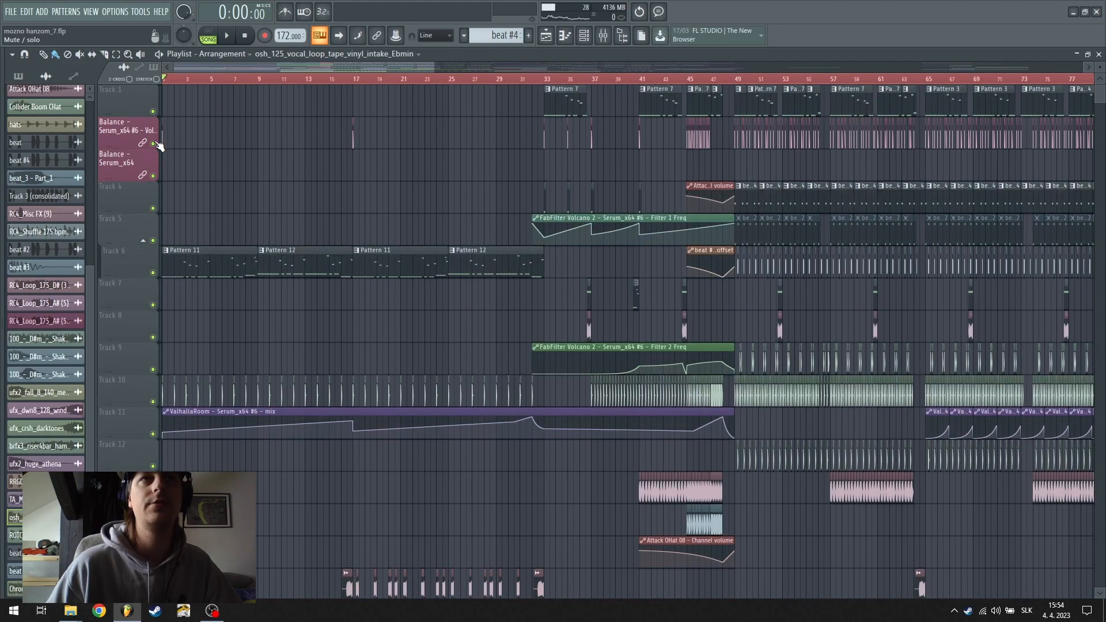
# Examine the layering of clips and automation across Tracks 1 to 30, from the intro through the first drop
pyautogui.scroll(-6, 490, 164)
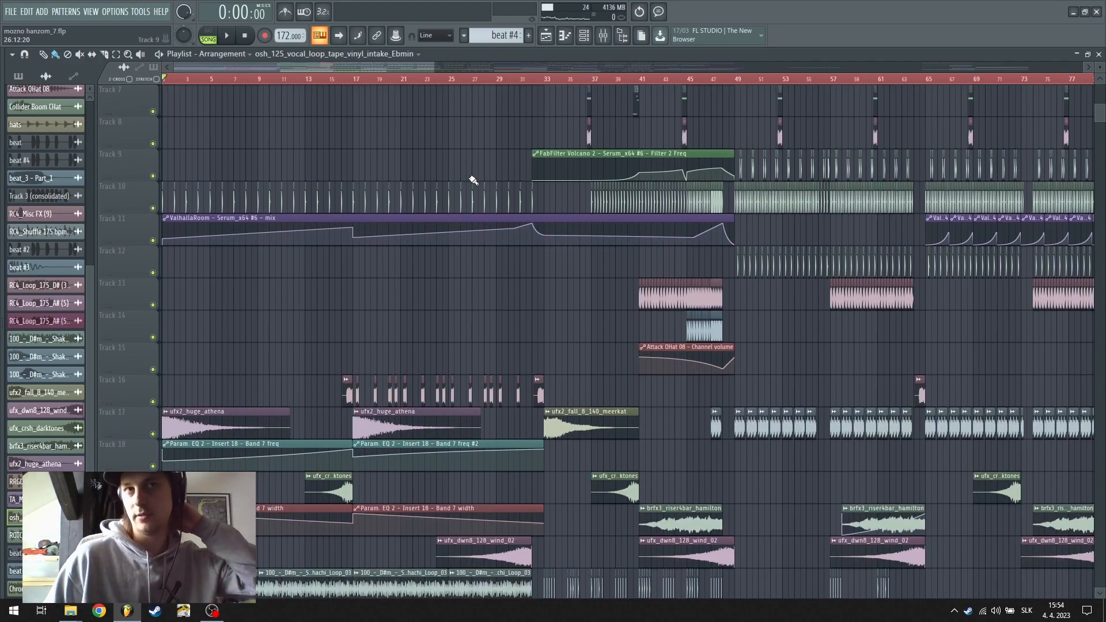
pyautogui.scroll(-5, 469, 181)
pyautogui.scroll(-4, 396, 320)
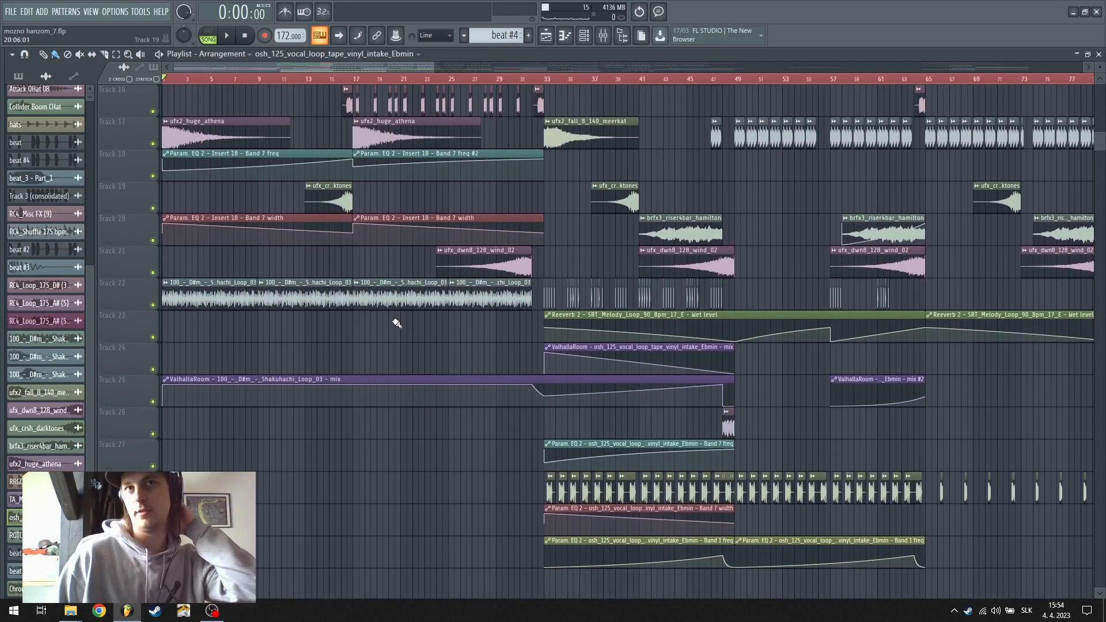
pyautogui.scroll(-3, 557, 87)
pyautogui.scroll(-5, 509, 208)
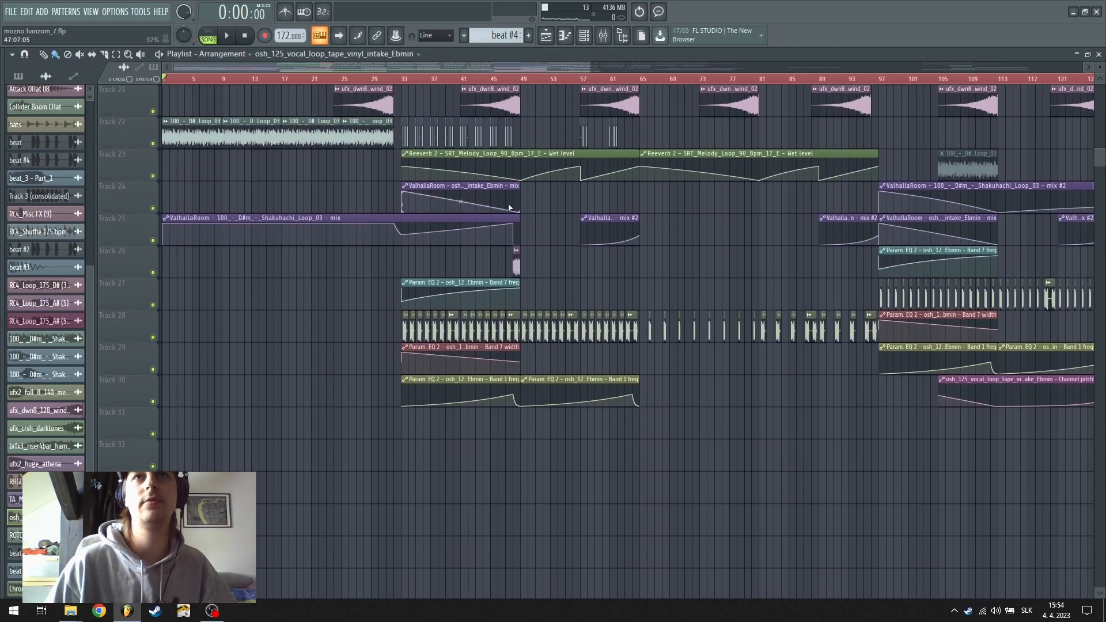
pyautogui.scroll(-3, 516, 93)
pyautogui.scroll(20, 548, 421)
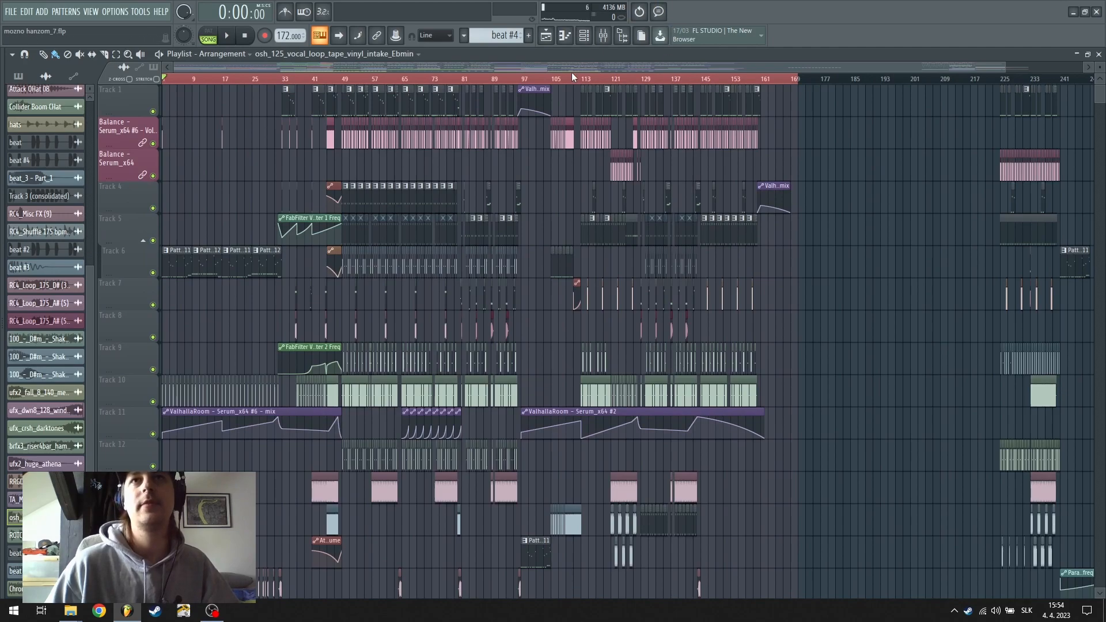
pyautogui.scroll(3, 572, 76)
pyautogui.scroll(2, 223, 88)
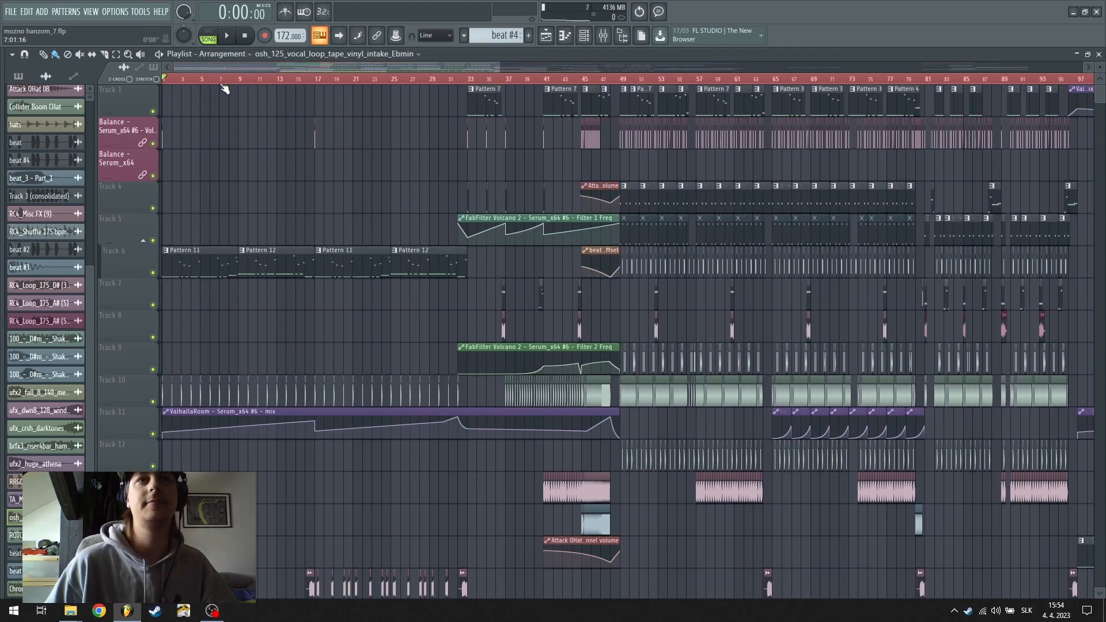
pyautogui.scroll(-17, 224, 87)
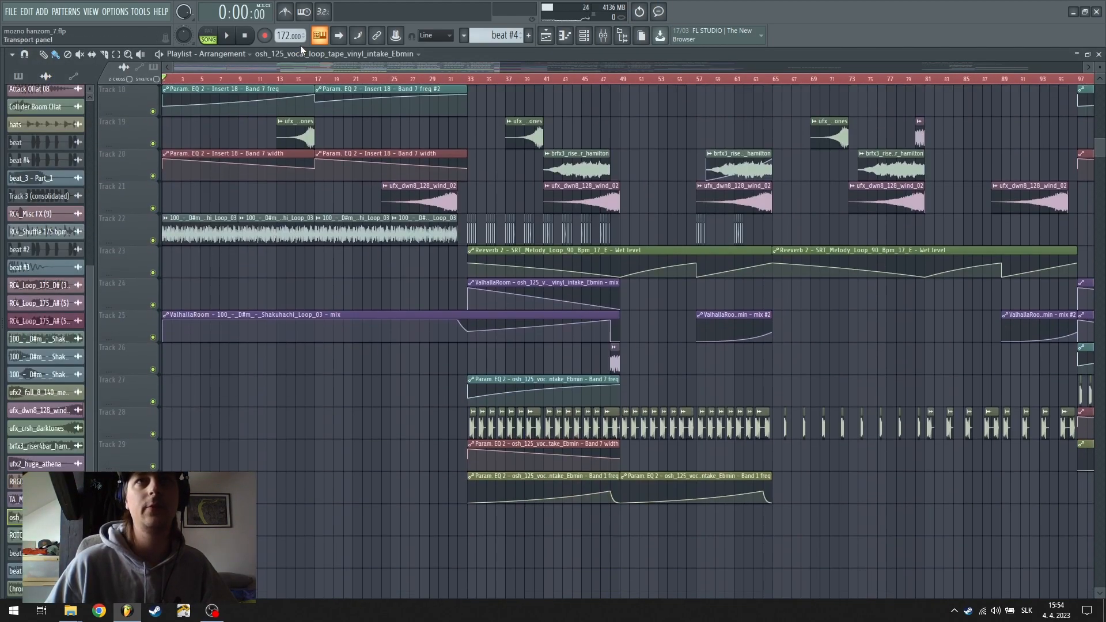
pyautogui.scroll(-3, 369, 84)
pyautogui.scroll(3, 370, 82)
pyautogui.moveTo(372, 69); pyautogui.dragTo(253, 75)
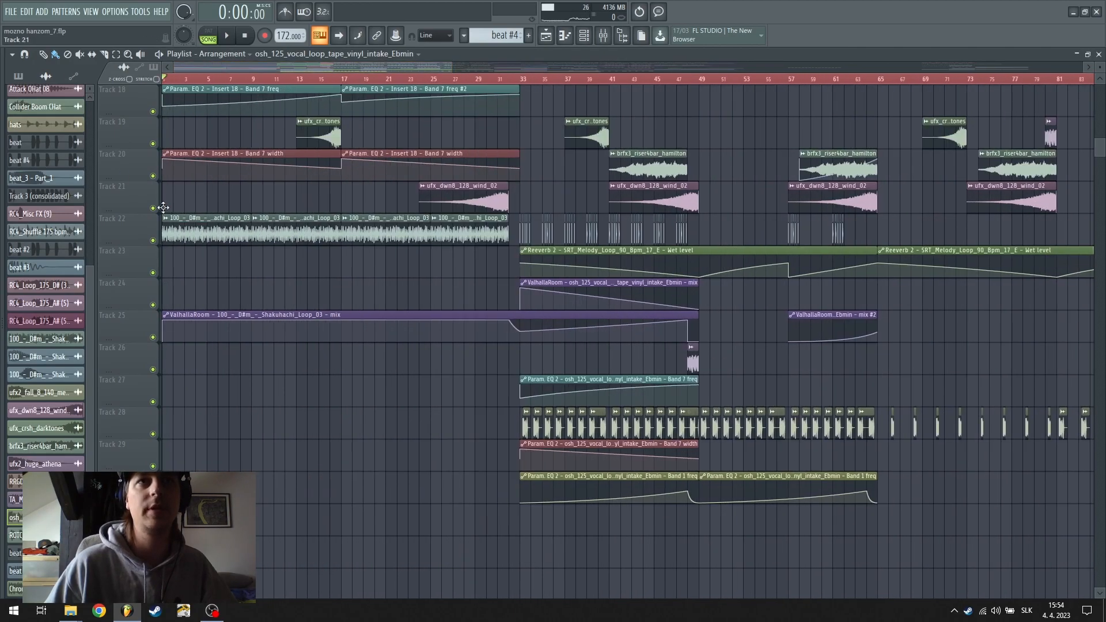
pyautogui.scroll(12, 271, 276)
pyautogui.scroll(5, 288, 260)
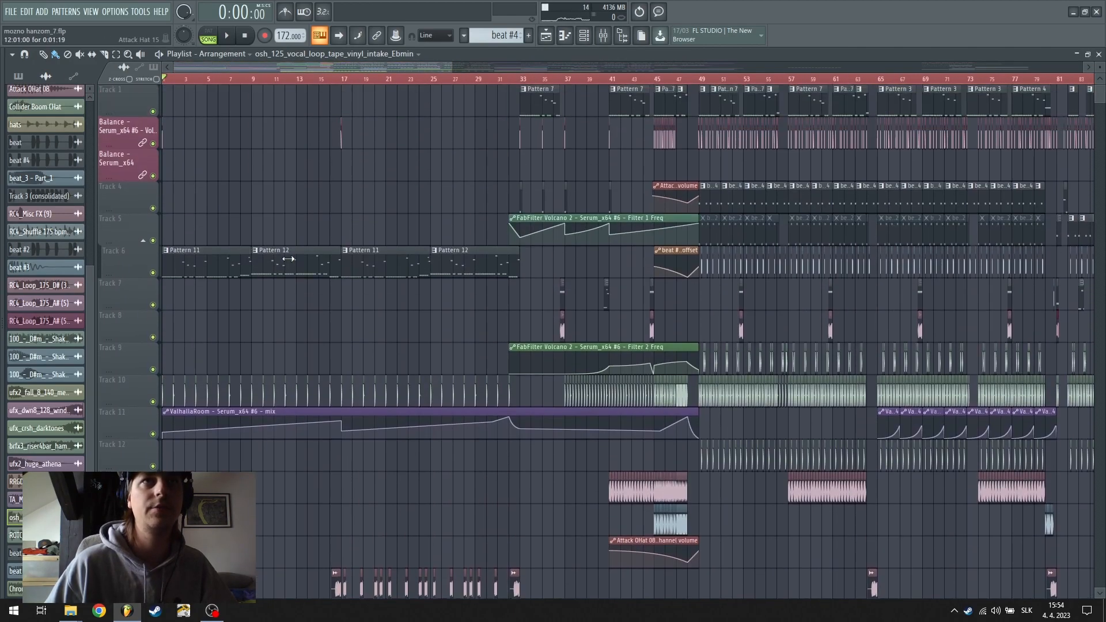
pyautogui.scroll(-2, 563, 85)
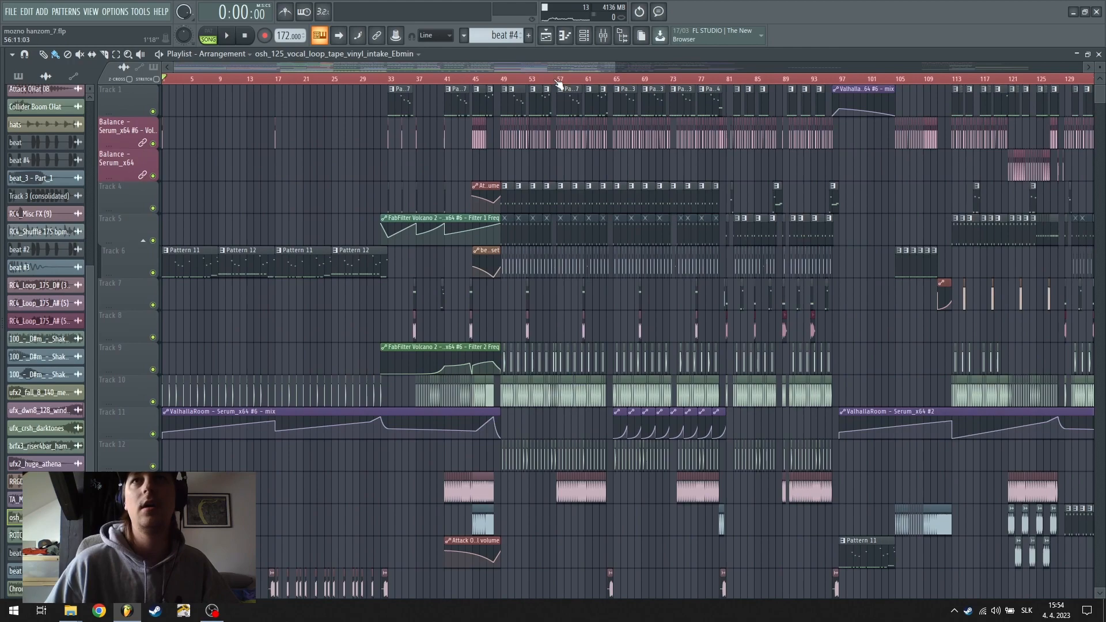
# Set the playback position to bar 49 and leave only Tracks 1 and 2 active
pyautogui.click(507, 83)
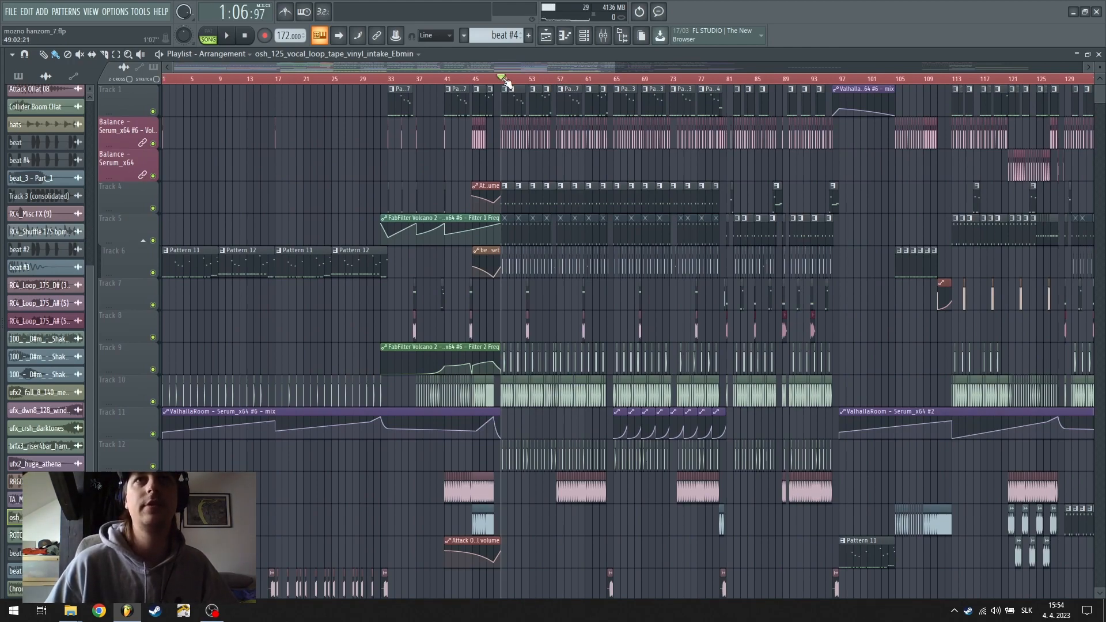
pyautogui.scroll(3, 515, 83)
pyautogui.scroll(-3, 520, 82)
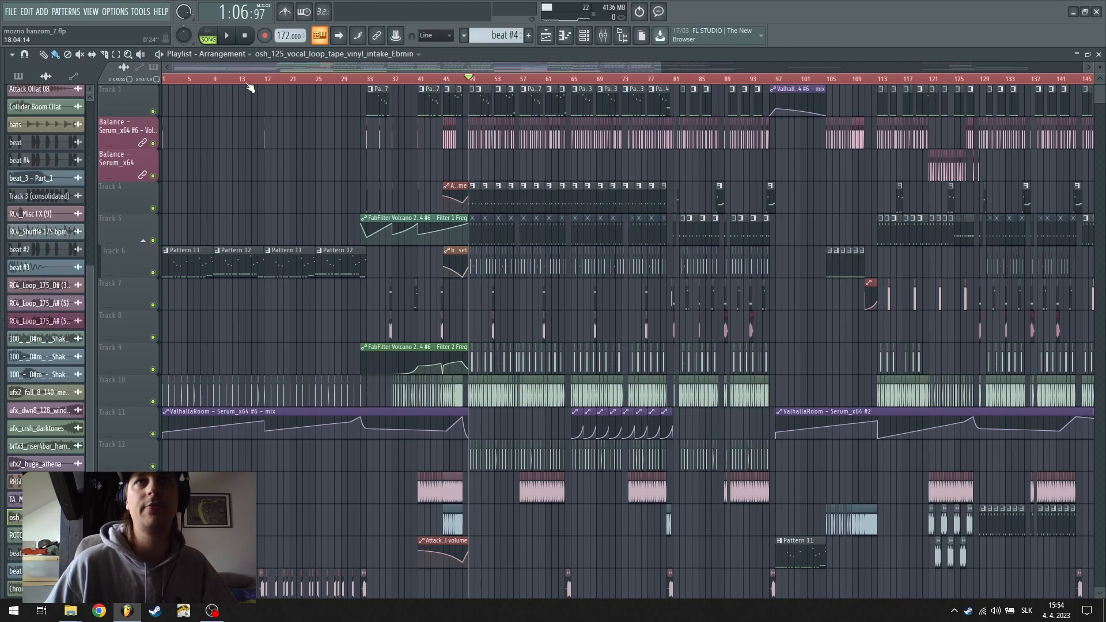
pyautogui.rightClick(153, 112)
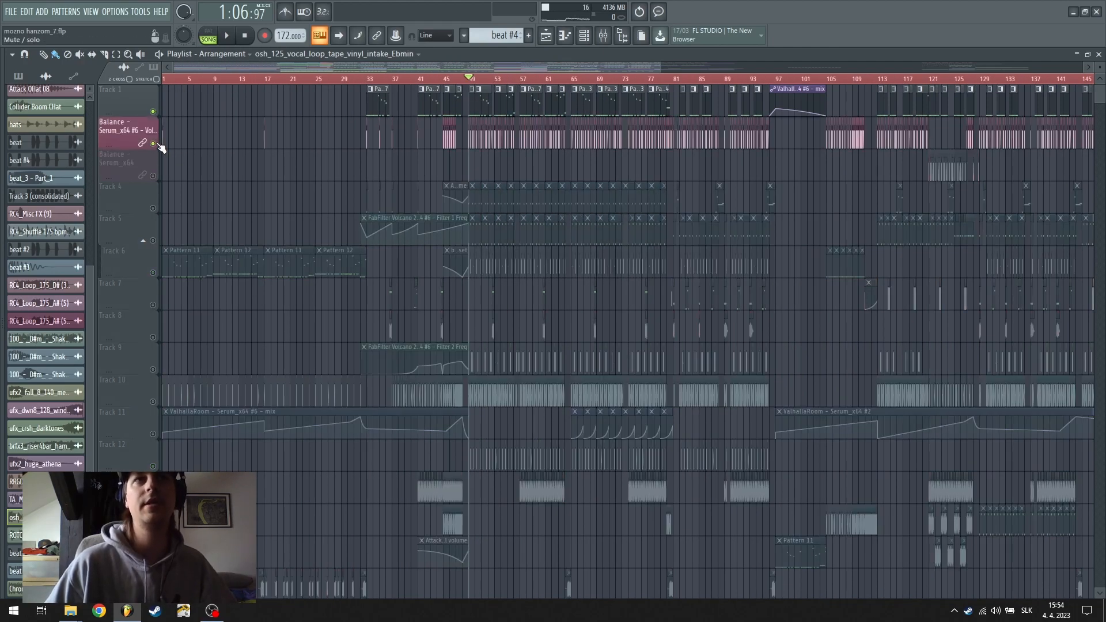
# Compare the two melodic parts by soloing Track 6, then Track 1 with the playhead at bar 49
pyautogui.rightClick(153, 273)
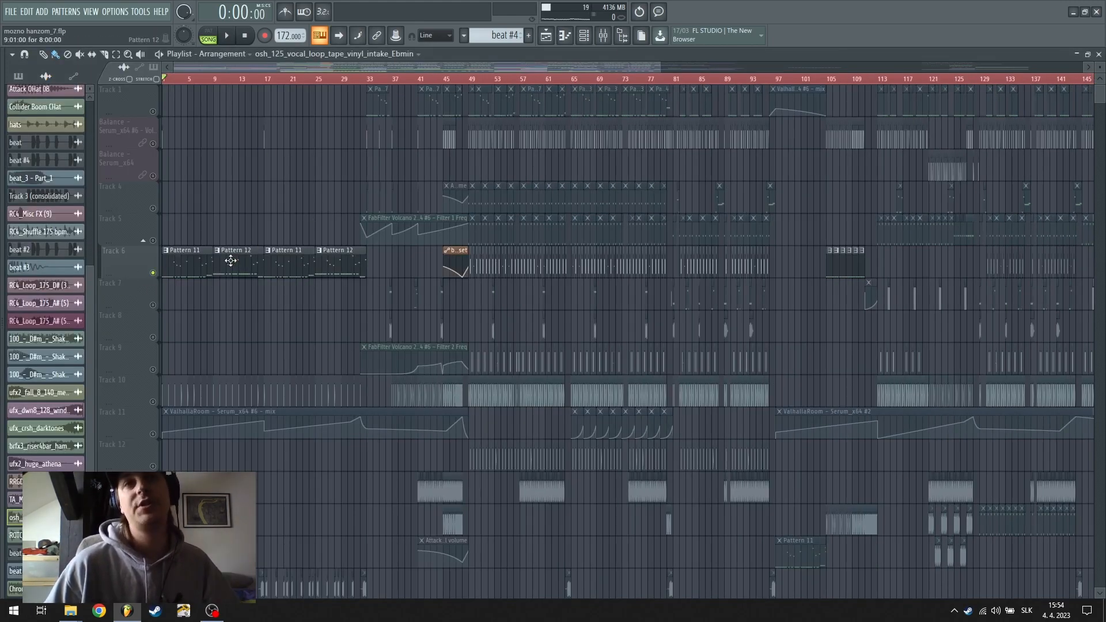
pyautogui.rightClick(154, 113)
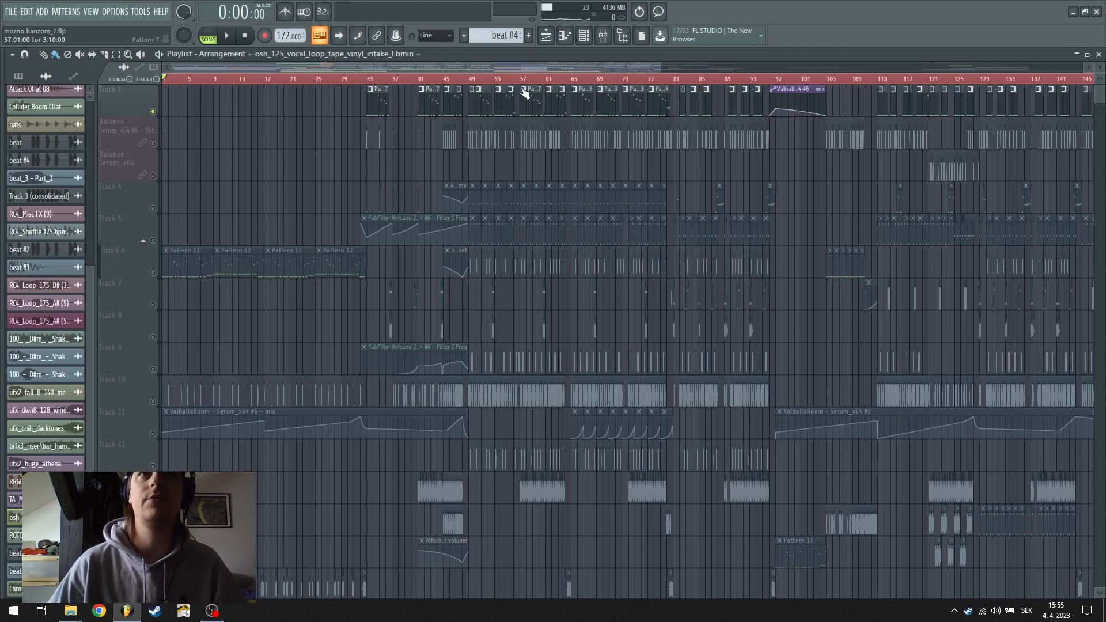
pyautogui.click(473, 81)
pyautogui.scroll(4, 473, 83)
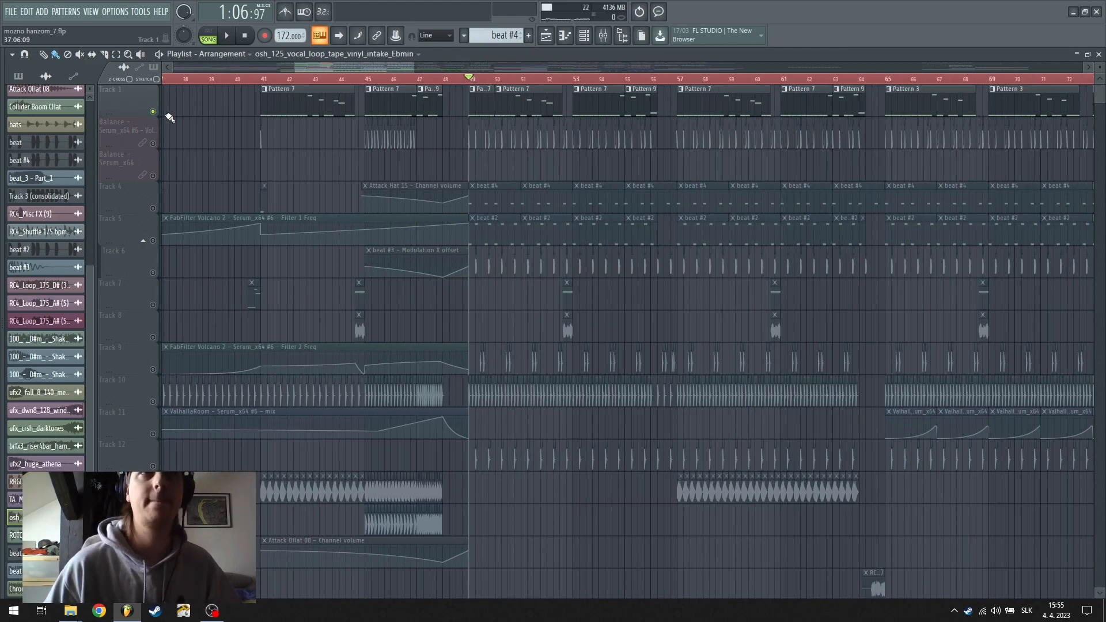
# Solo Track 6 with the playhead at the song start and open Pattern 11's notes in the piano roll
pyautogui.moveTo(395, 66); pyautogui.dragTo(265, 66)
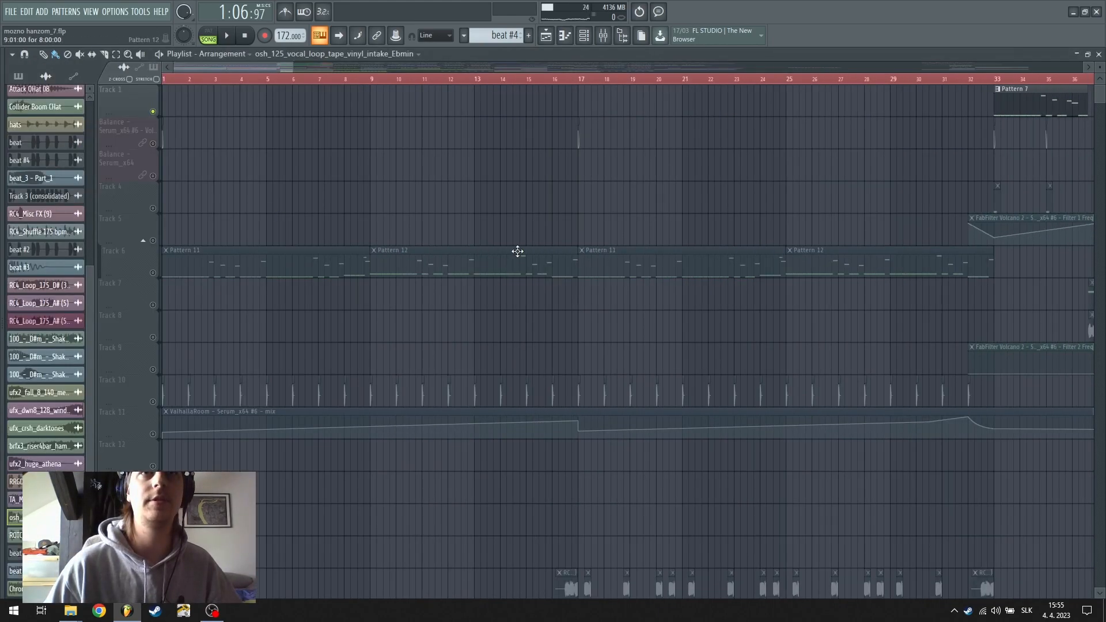
pyautogui.rightClick(148, 271)
pyautogui.click(199, 80)
pyautogui.doubleClick(233, 255)
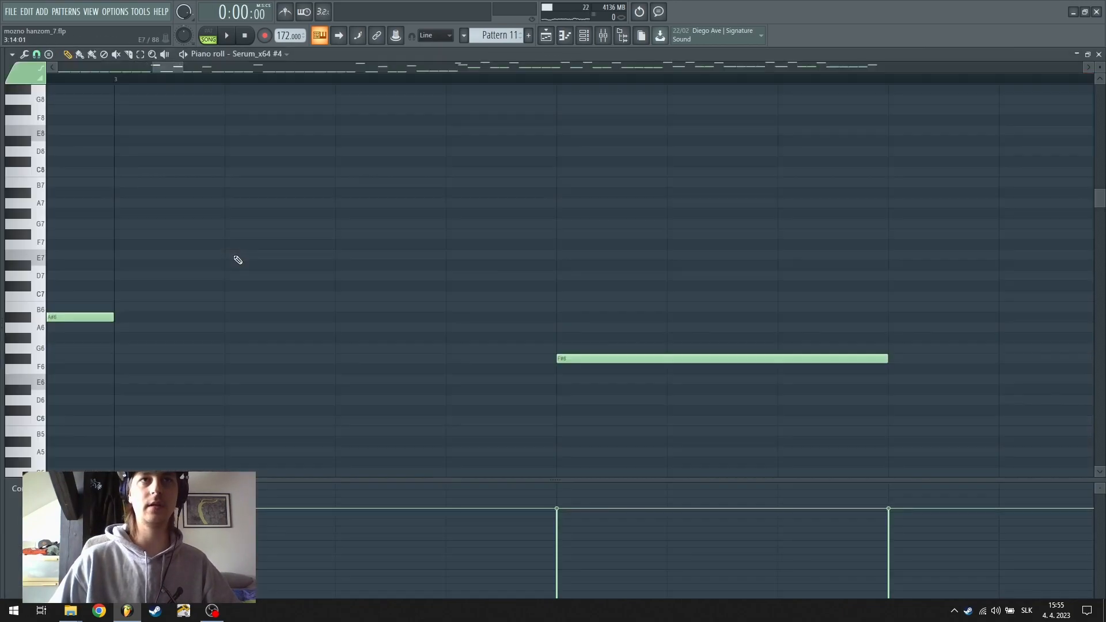
# Open the Serum_x64 #4 synth that plays Pattern 11 and reposition its window over the piano roll
pyautogui.click(583, 35)
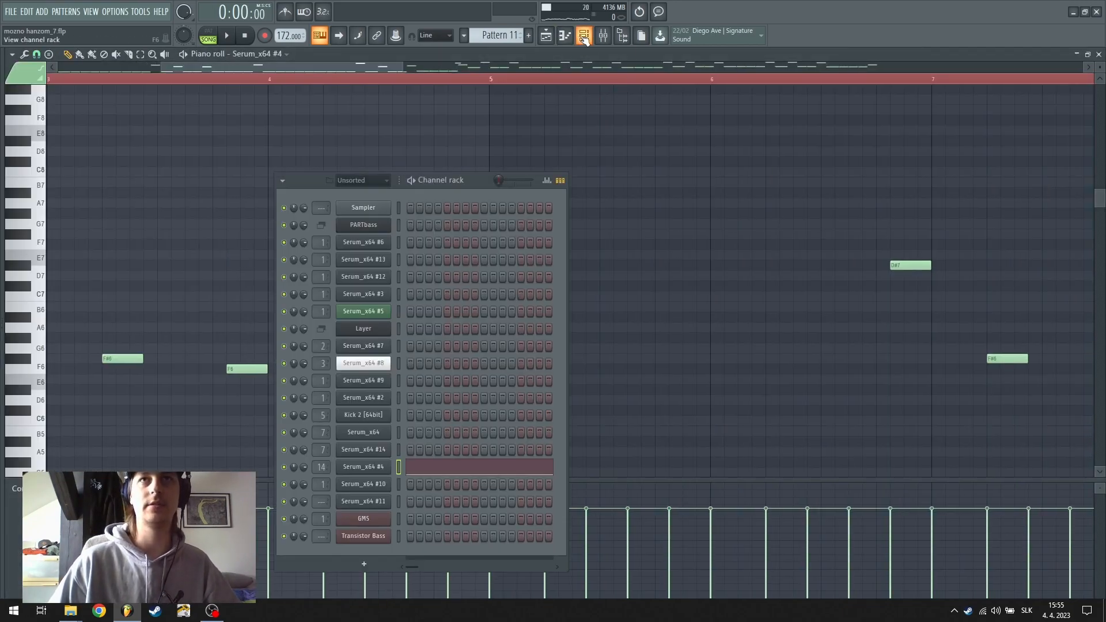
pyautogui.click(377, 468)
pyautogui.moveTo(353, 138); pyautogui.dragTo(392, 118)
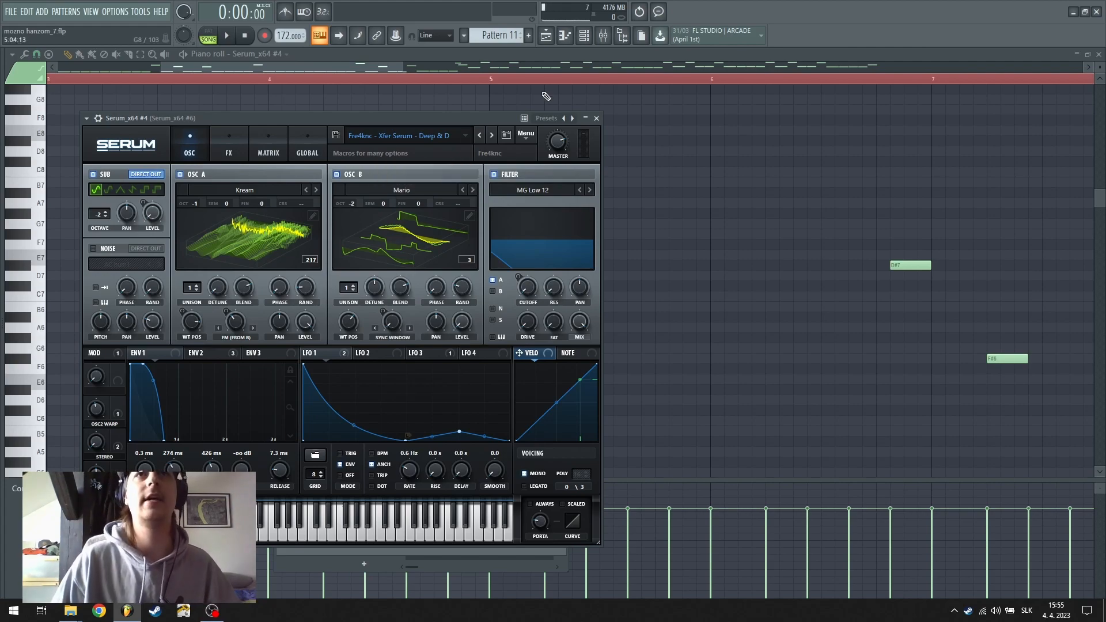
# Return to the intro patterns in the playlist and reopen Serum_x64 #4, moving its window below Track 1
pyautogui.click(546, 37)
pyautogui.scroll(-4, 552, 81)
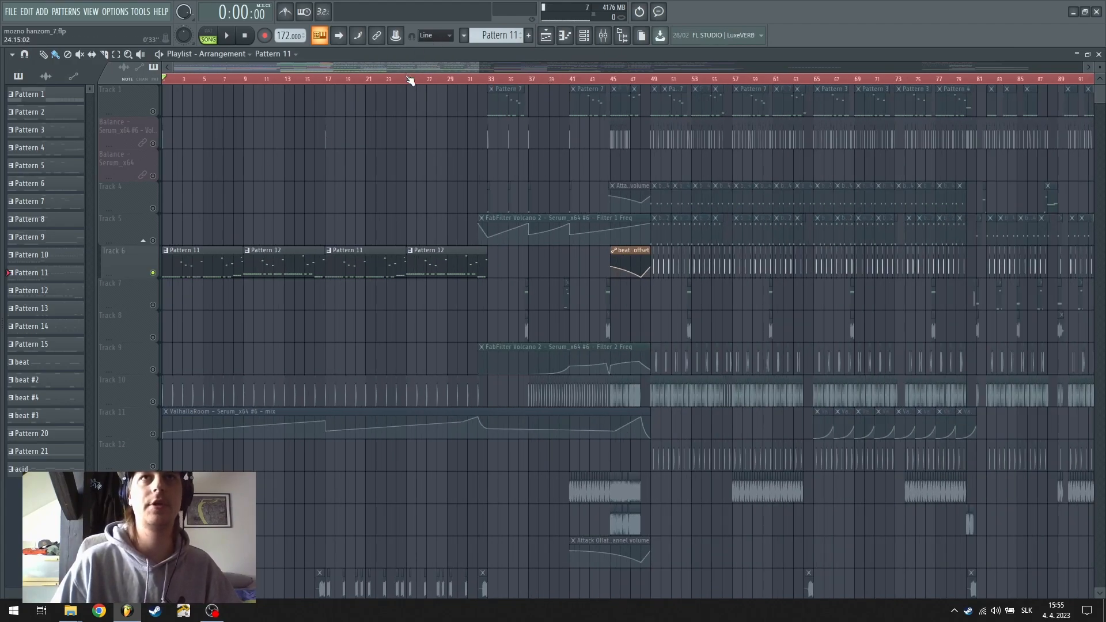
pyautogui.scroll(3, 409, 81)
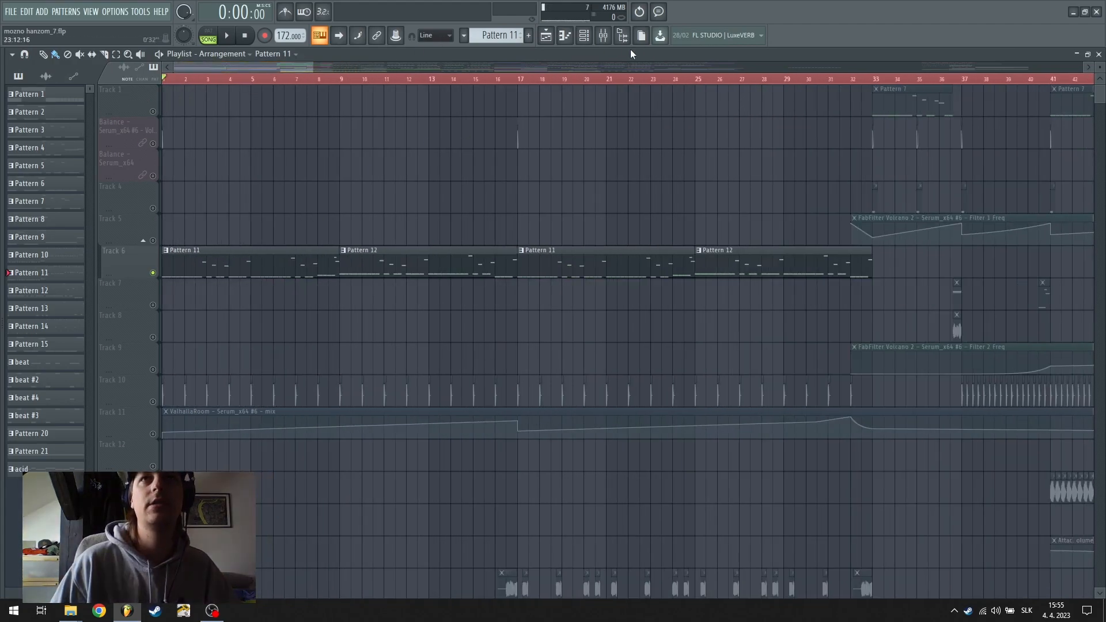
pyautogui.click(590, 36)
pyautogui.click(385, 466)
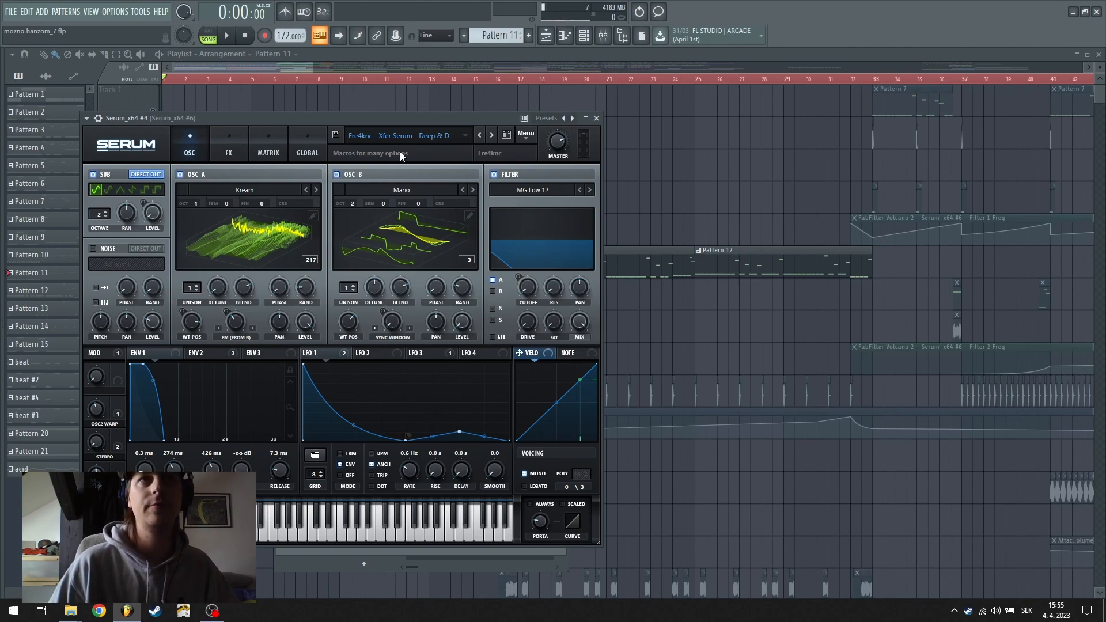
pyautogui.moveTo(252, 127); pyautogui.dragTo(437, 150)
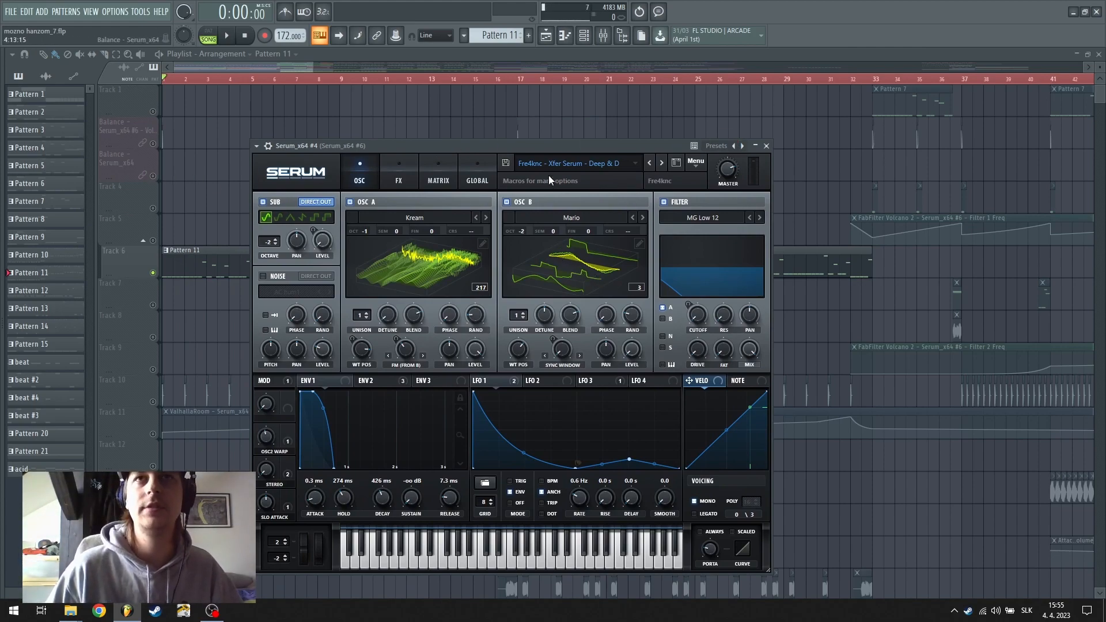
pyautogui.moveTo(550, 147); pyautogui.dragTo(563, 200)
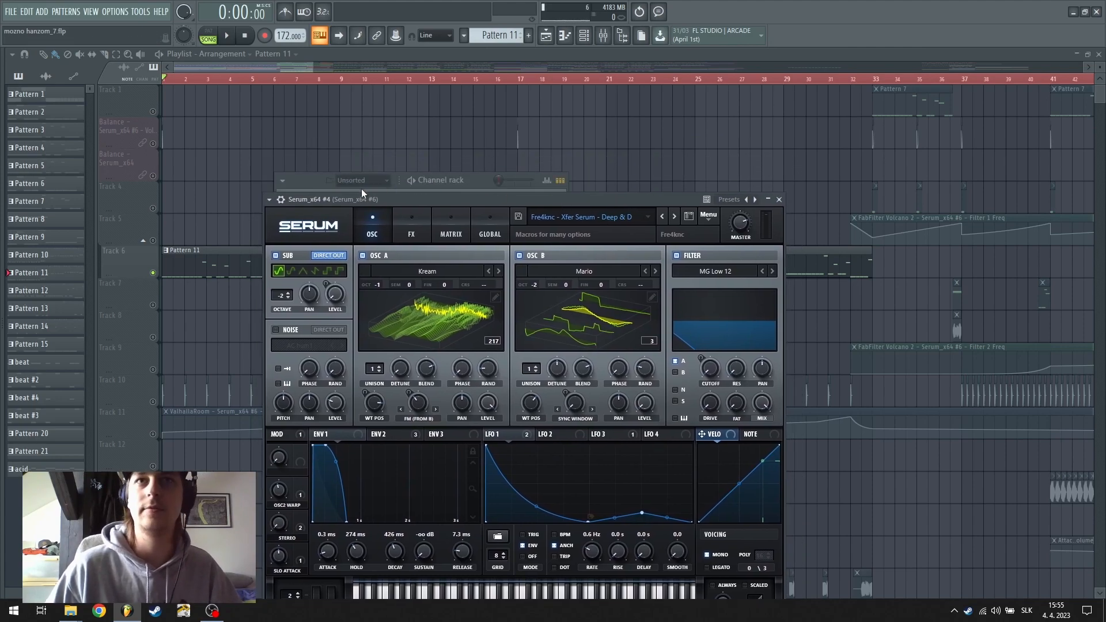
# Return to the playlist and examine the automation and effect tracks below Track 6 in the intro
pyautogui.click(355, 129)
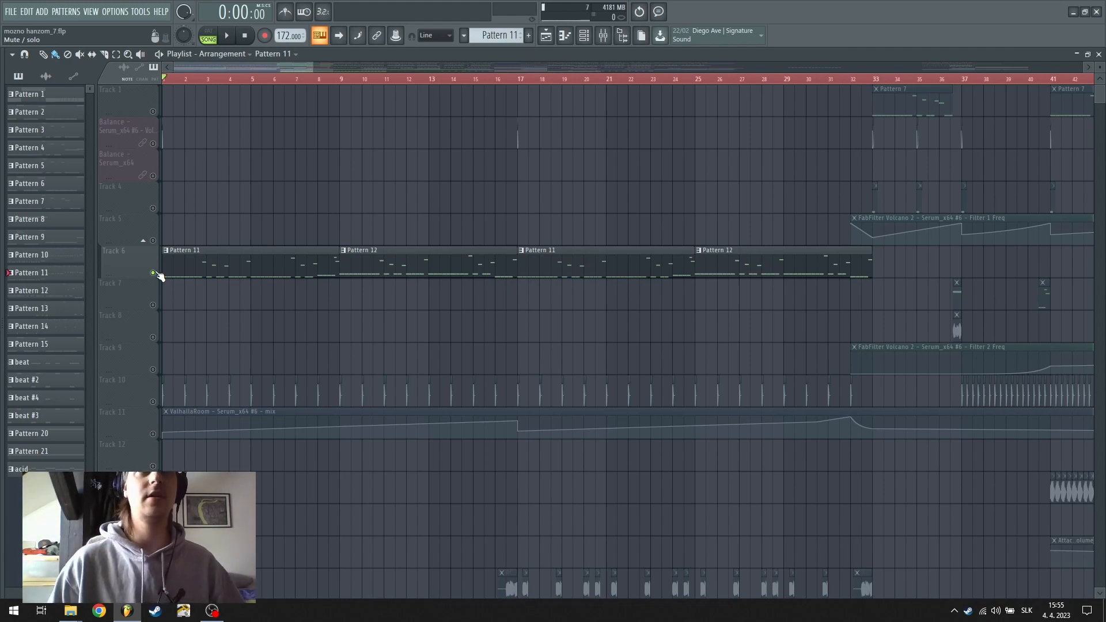
pyautogui.scroll(-4, 160, 276)
pyautogui.scroll(4, 160, 276)
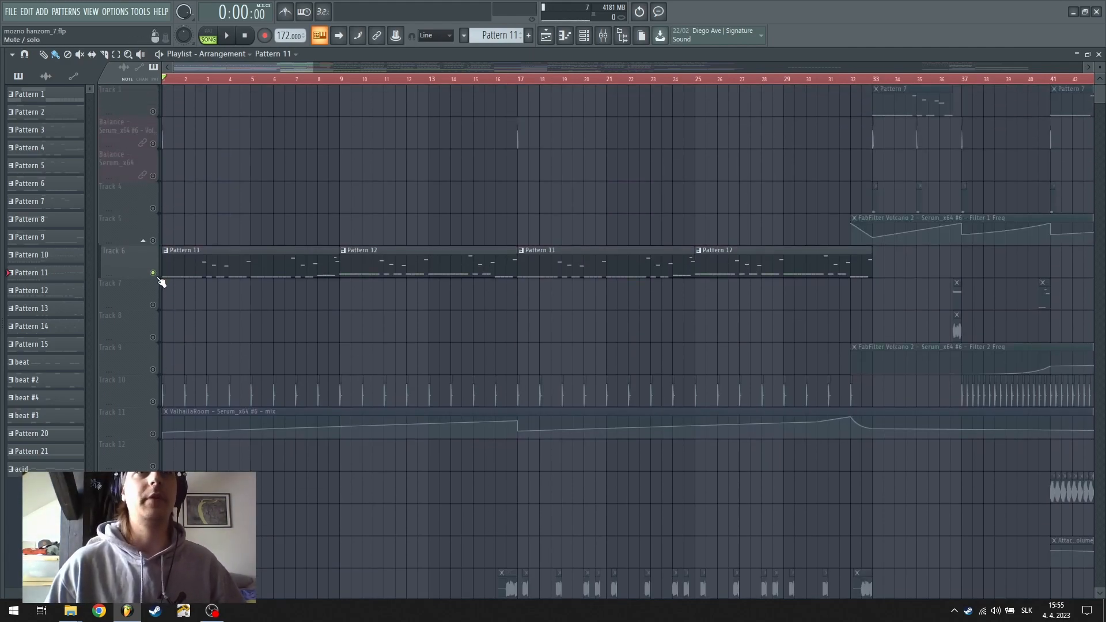
pyautogui.scroll(-6, 207, 345)
pyautogui.scroll(2, 186, 406)
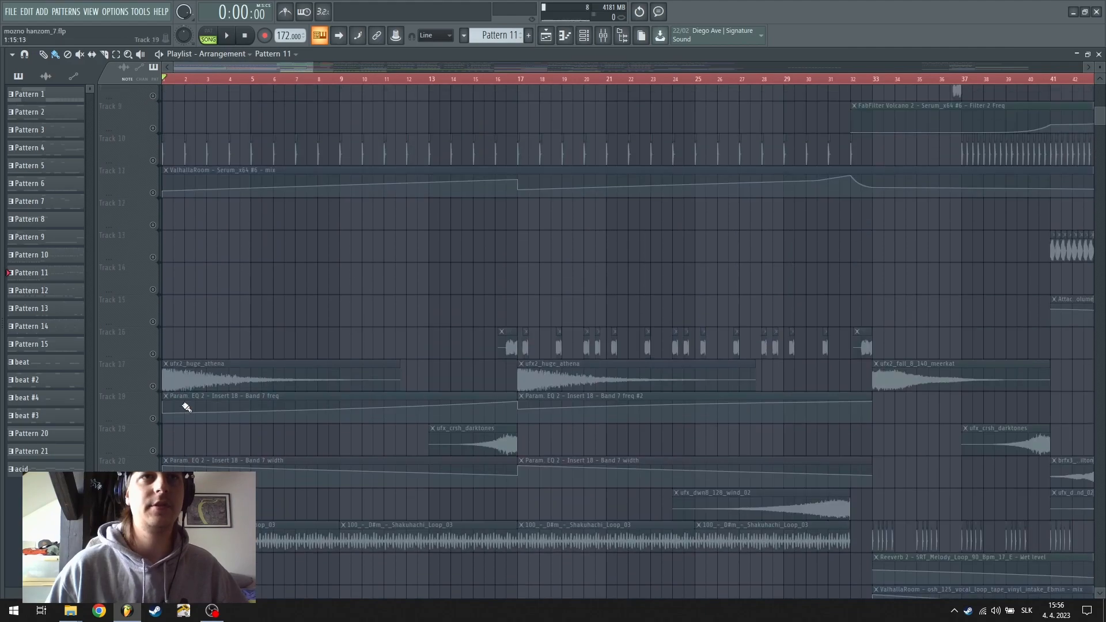
pyautogui.scroll(4, 186, 407)
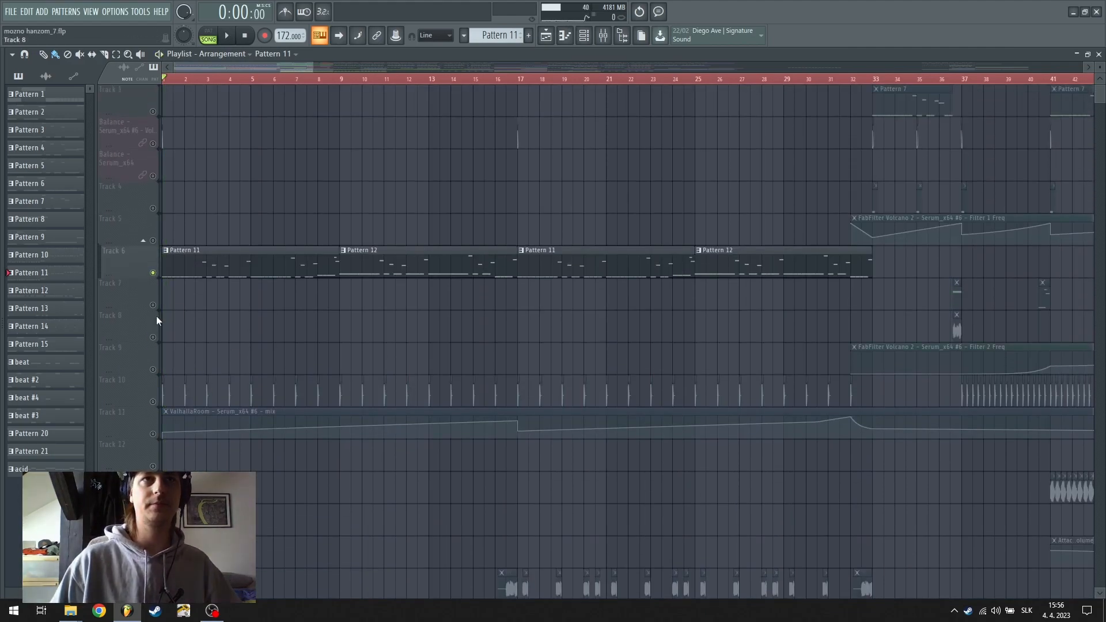
# Unmute the Balance - Serum_x64 #6 volume automation track and play the intro together with Track 6
pyautogui.click(152, 143)
pyautogui.press('space')
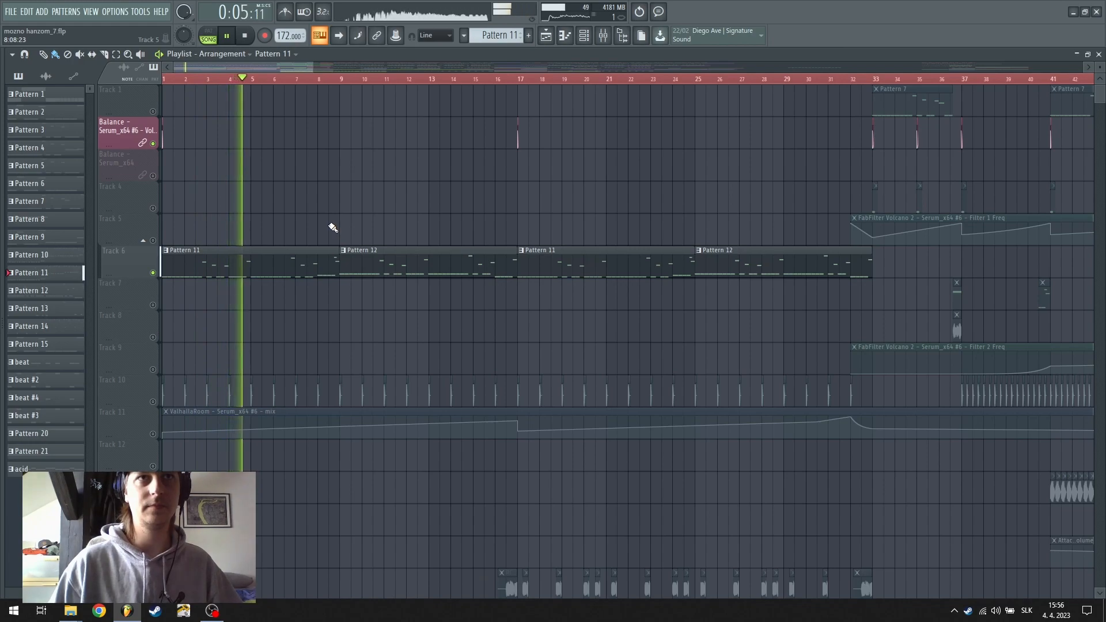
# Stop playback and open the Serum_x64 #4 synth to examine its LFO 3, ENV 2 and LFO 1 shapes, closing it when done
pyautogui.press('F6')
pyautogui.press('space')
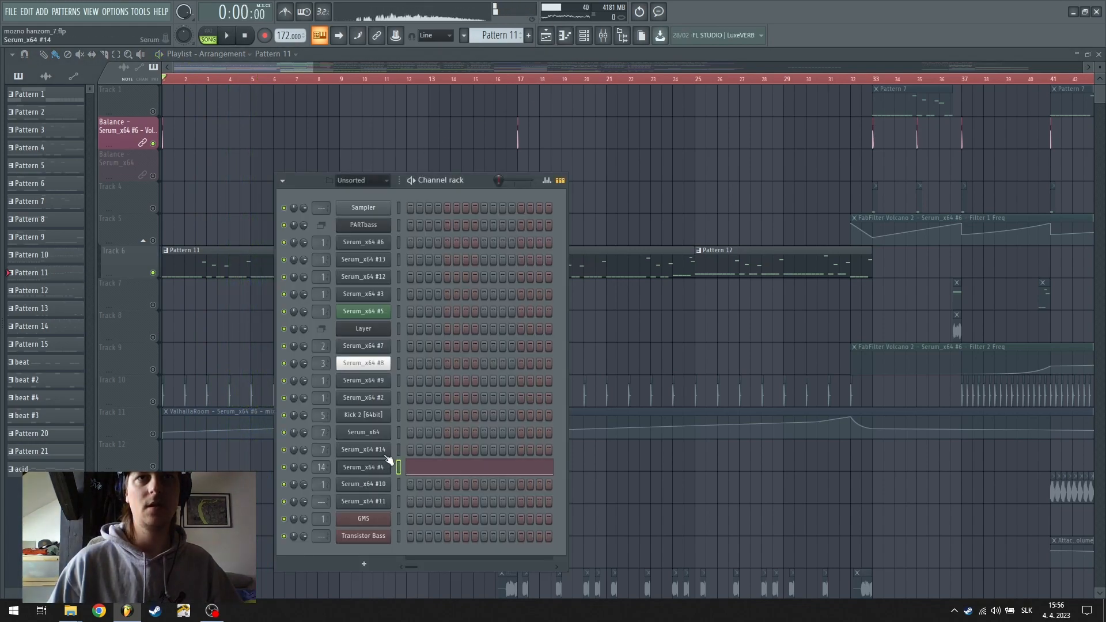
pyautogui.click(388, 464)
pyautogui.click(633, 435)
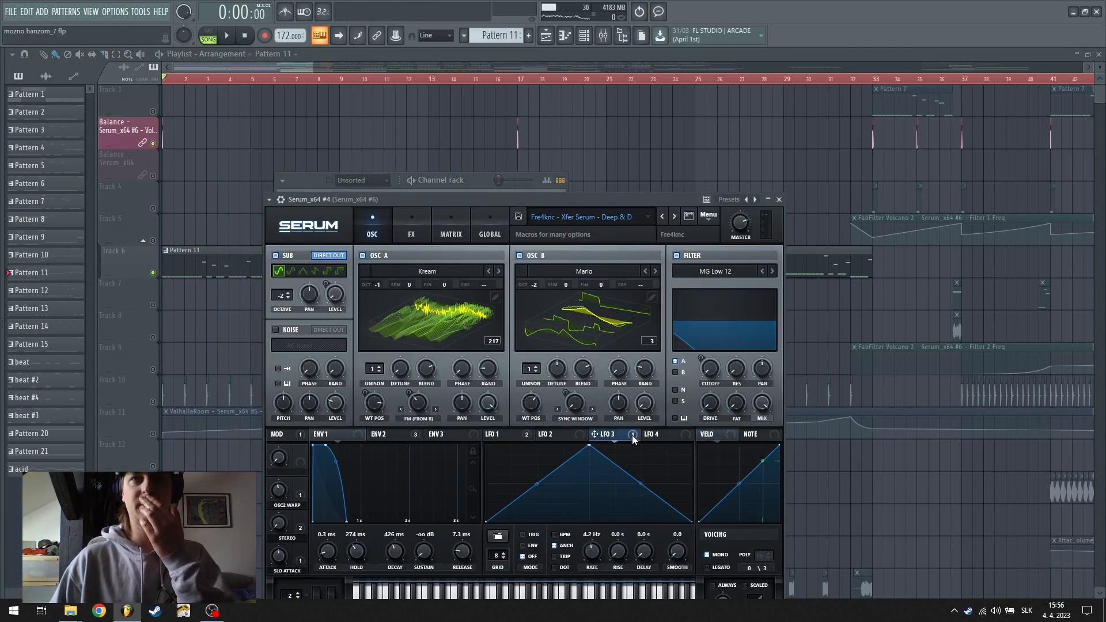
pyautogui.click(402, 435)
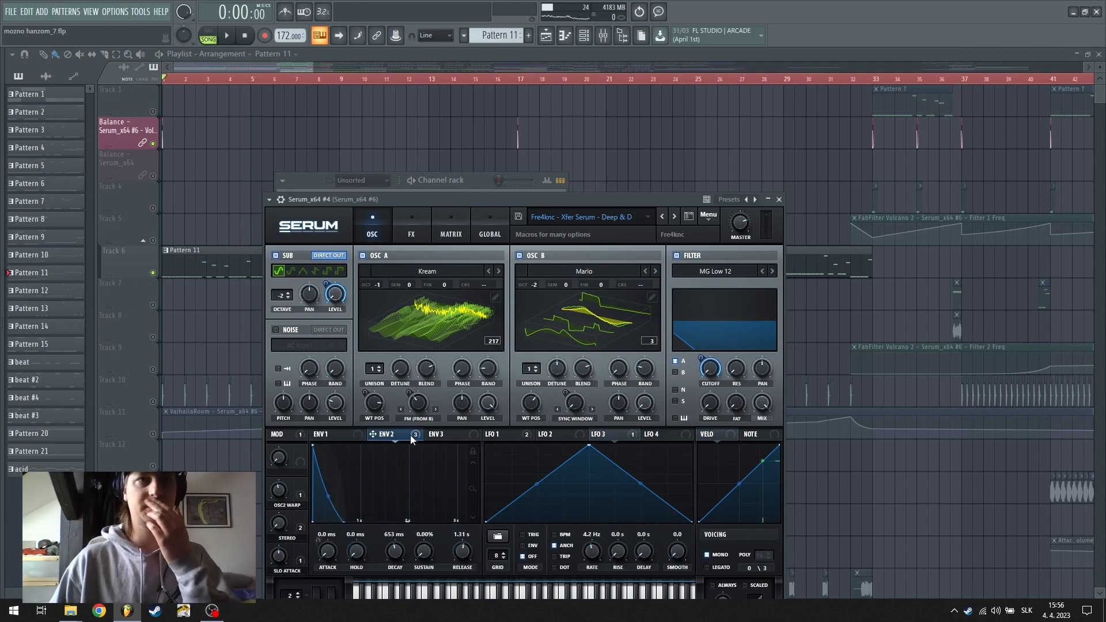
pyautogui.click(510, 436)
pyautogui.rightClick(424, 136)
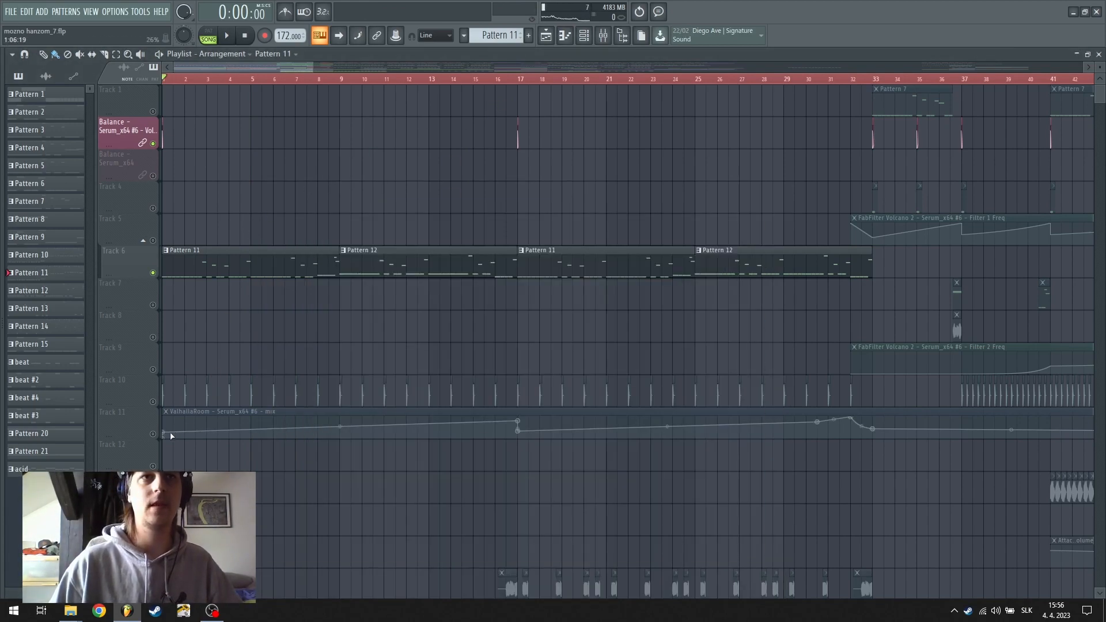
# Unmute the ValhallaRoom mix automation on Track 11 and the Param. EQ 2 Band 7 frequency and width automations on Tracks 18 and 20
pyautogui.click(154, 433)
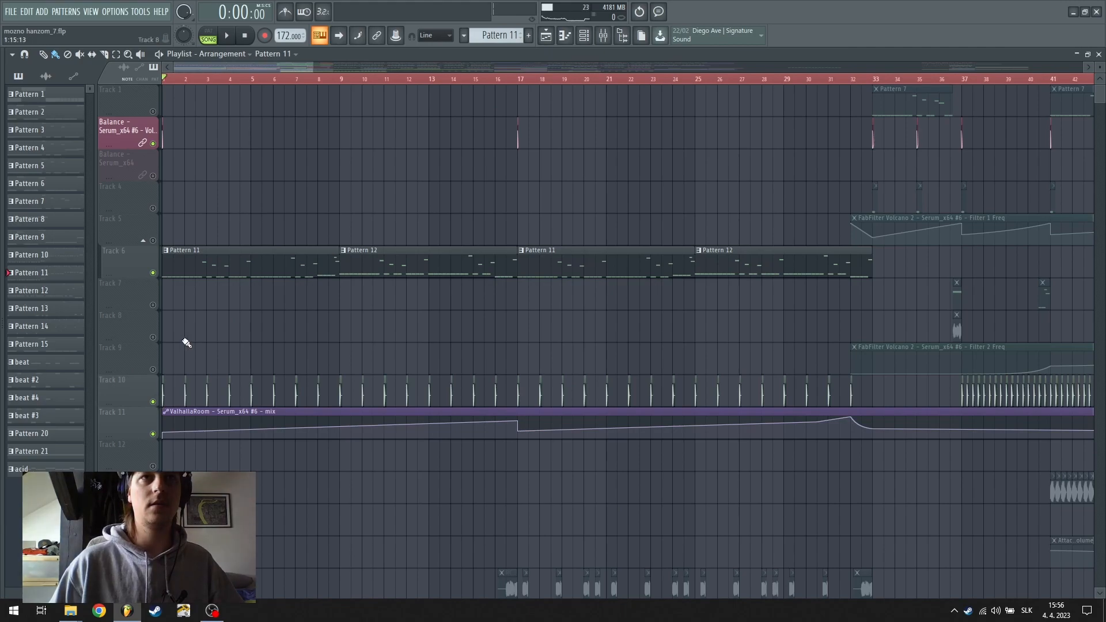
pyautogui.scroll(-6, 185, 345)
pyautogui.scroll(-6, 252, 304)
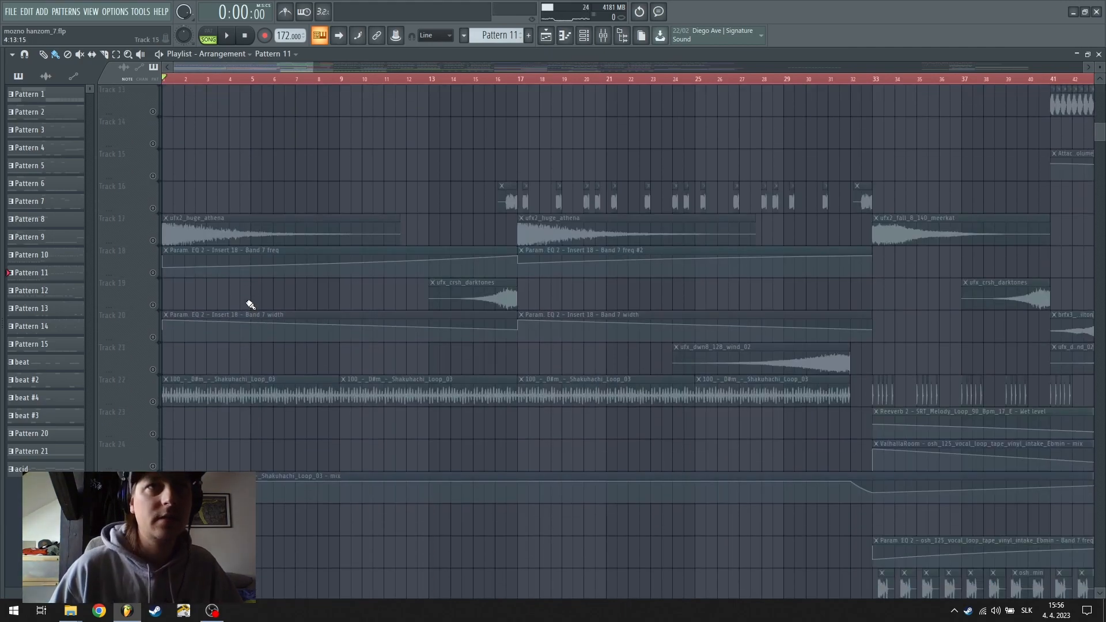
pyautogui.click(604, 36)
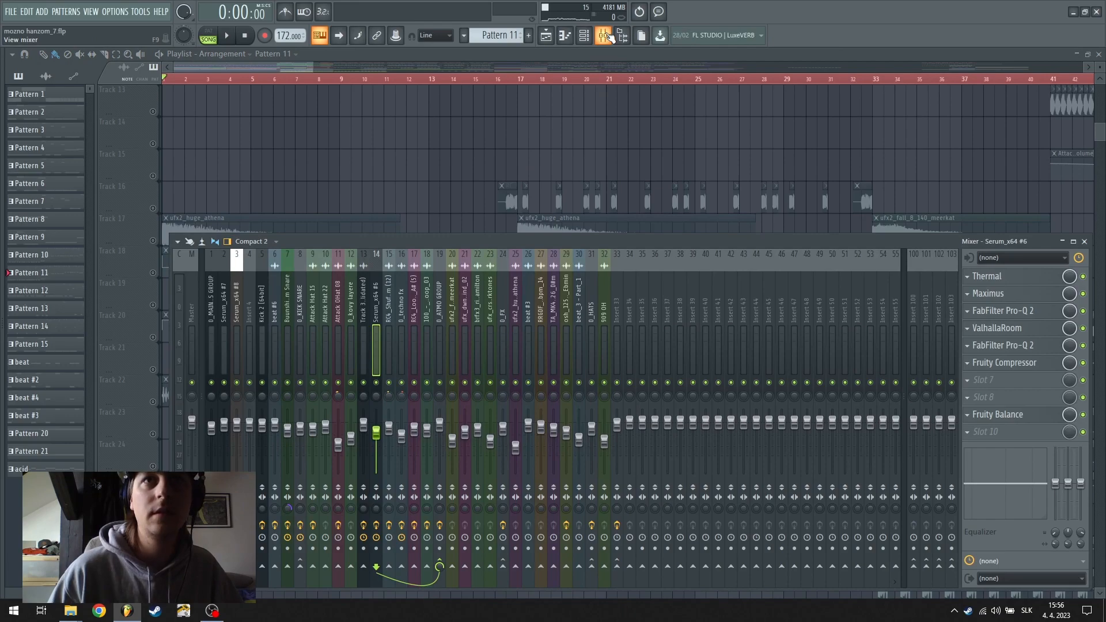
pyautogui.click(299, 64)
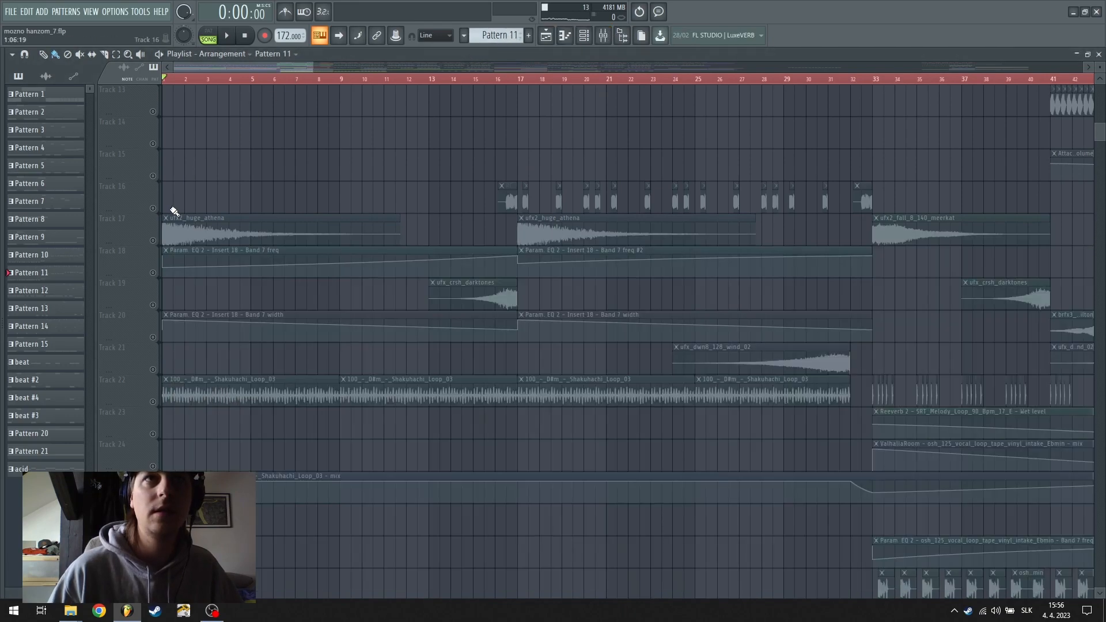
pyautogui.click(153, 273)
pyautogui.click(153, 337)
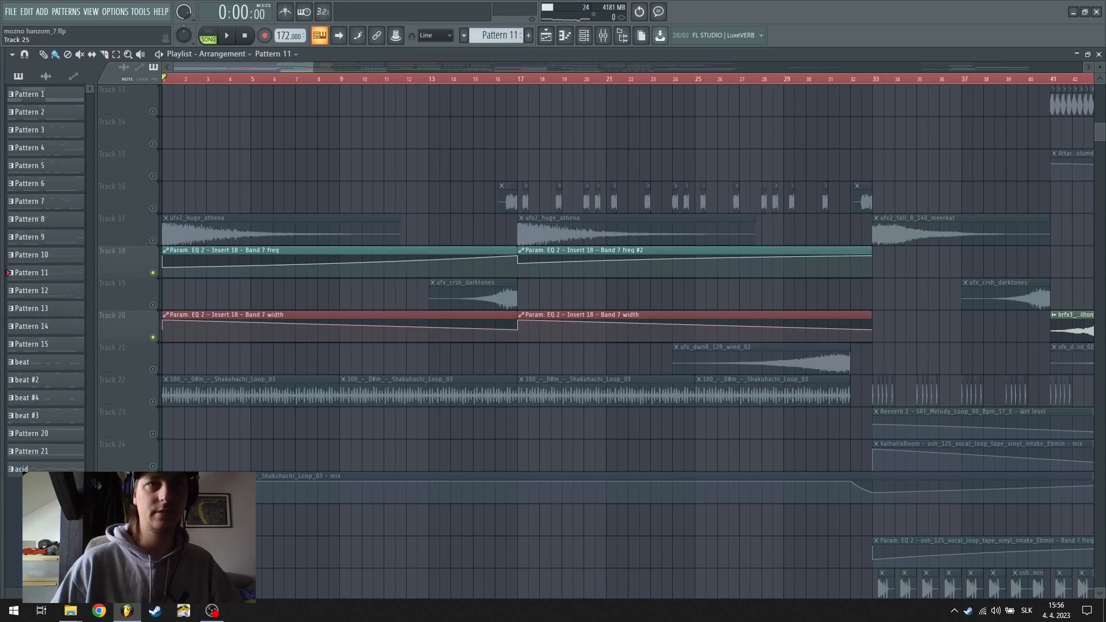
# Play the intro from the song start with the automation tracks enabled, checking the levels in the mixer before stopping
pyautogui.scroll(3, 167, 397)
pyautogui.scroll(7, 233, 253)
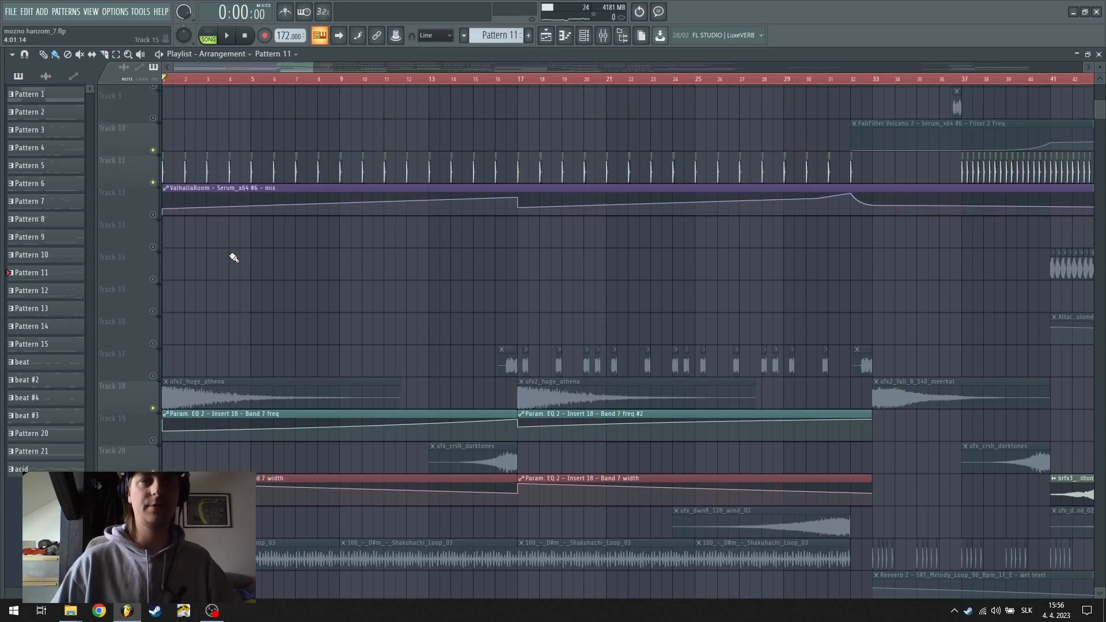
pyautogui.press('space')
pyautogui.scroll(-3, 230, 254)
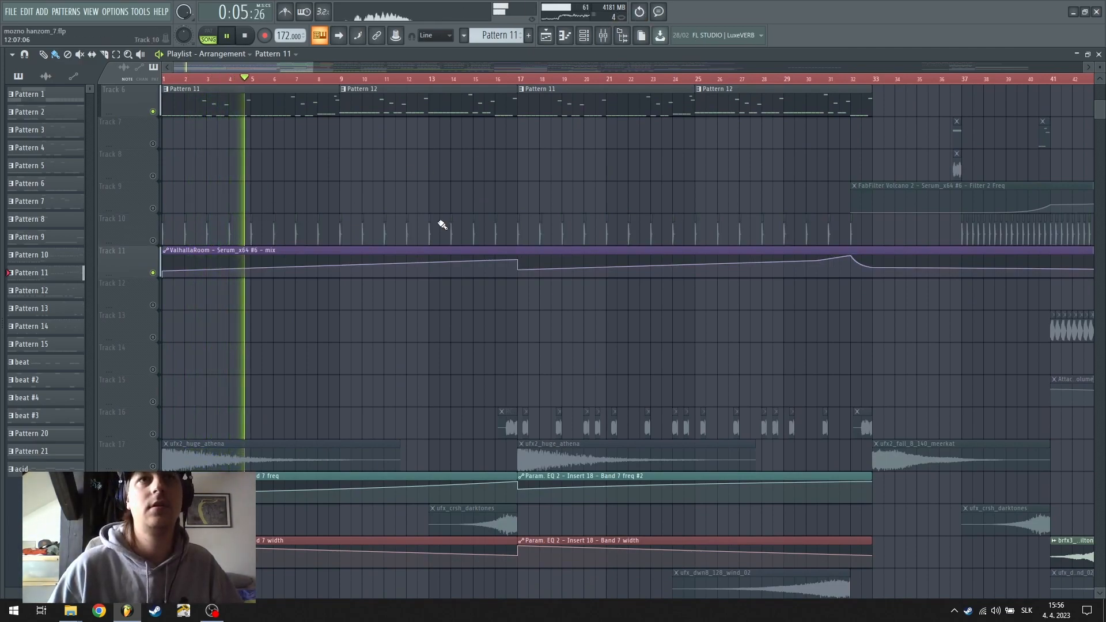
pyautogui.click(603, 35)
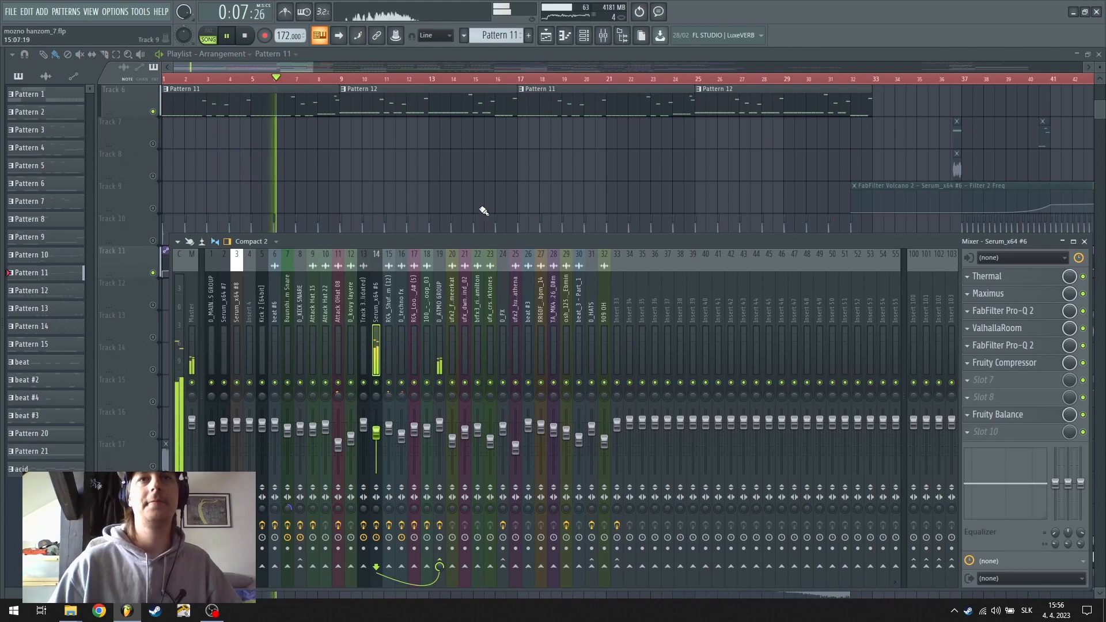
pyautogui.press('space')
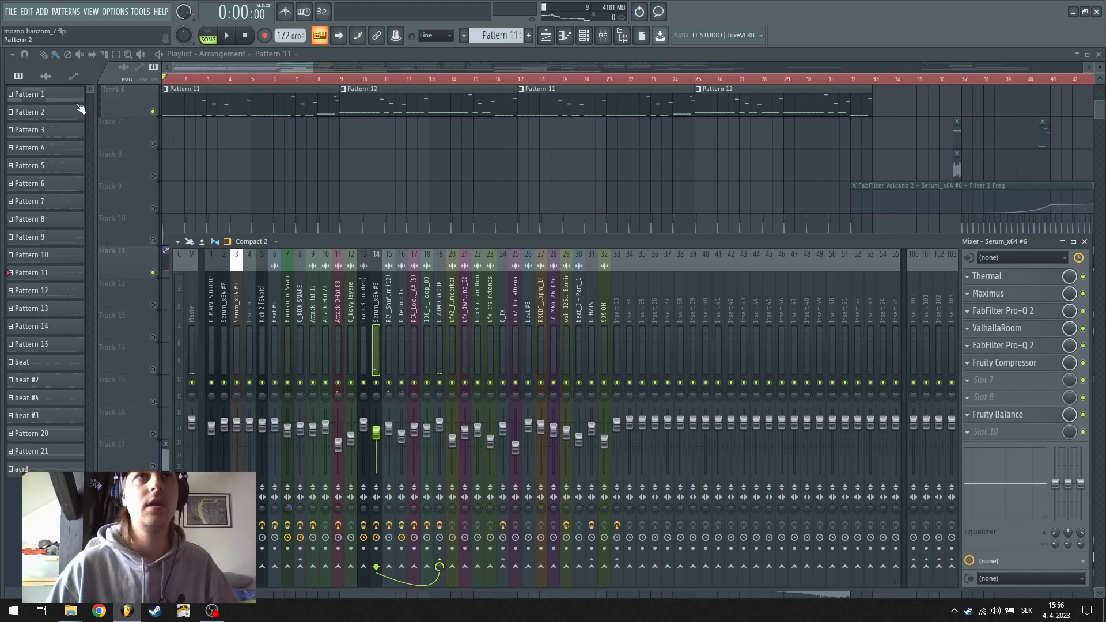
# Solo Track 6 again and view the Thermal effect on the Serum_x64 #6 mixer track
pyautogui.press('F9')
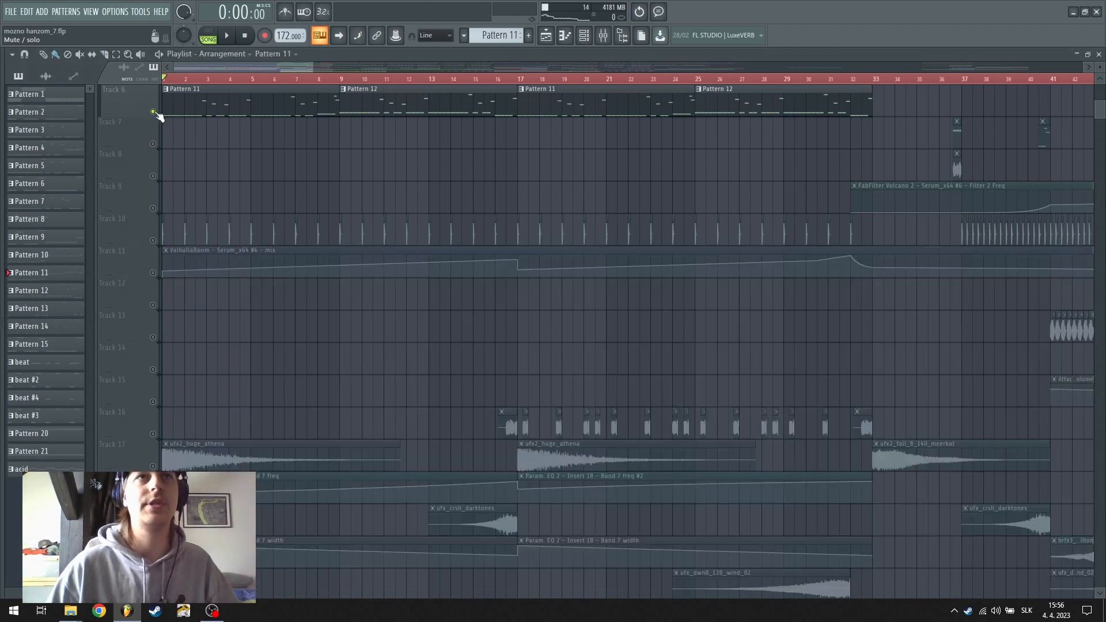
pyautogui.click(601, 35)
pyautogui.click(987, 275)
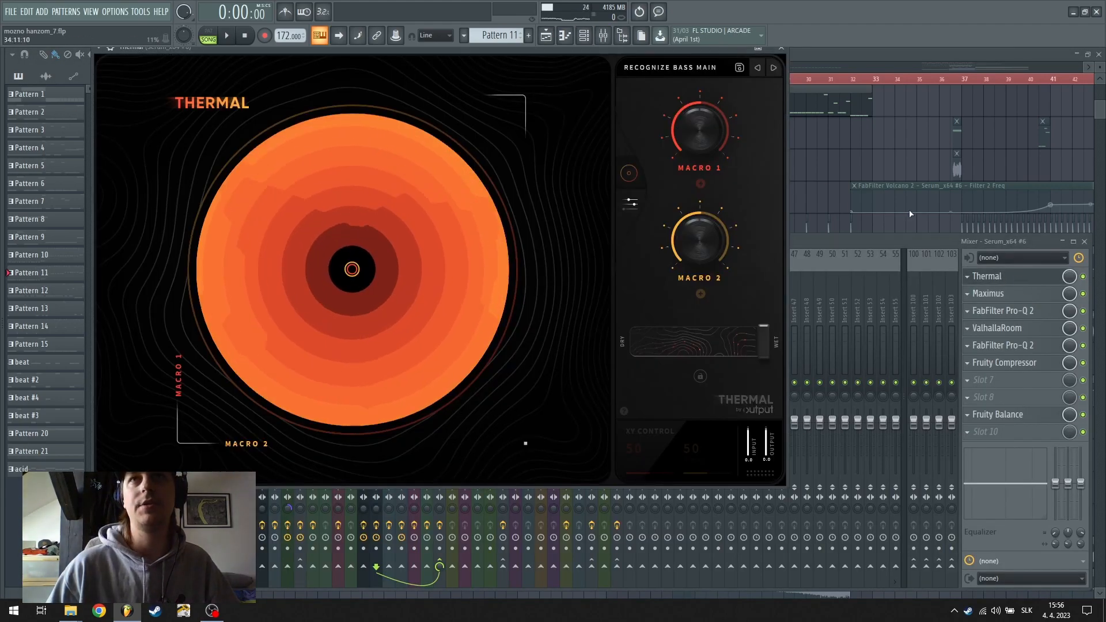
pyautogui.click(783, 55)
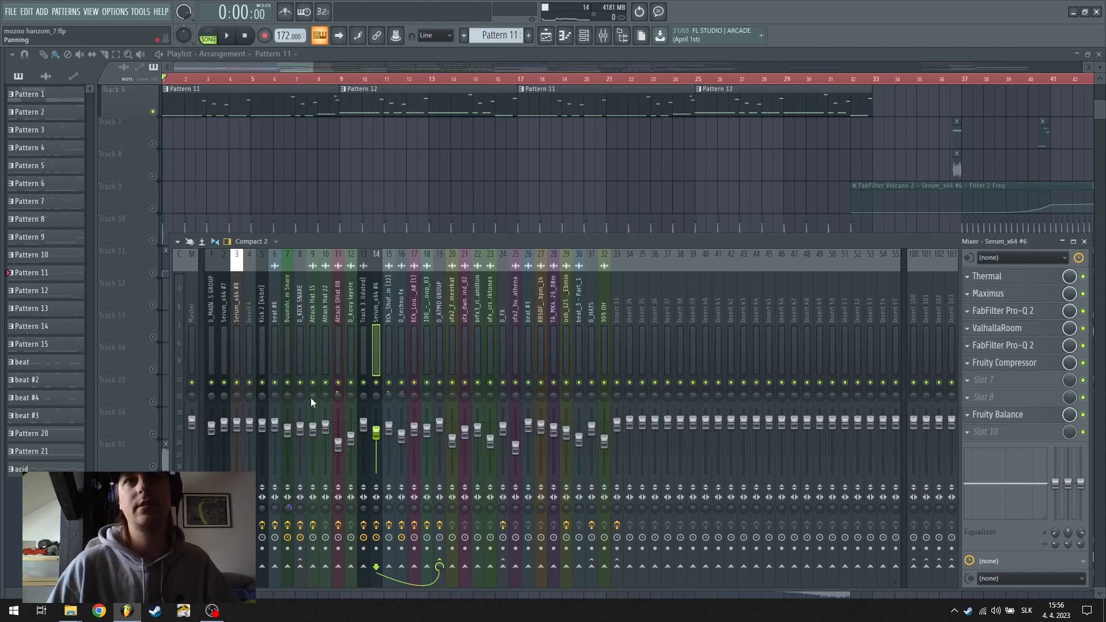
# View the Thermal distortion settings on the 0_MAIN BASS GROUP mixer track and close the plugin
pyautogui.click(212, 357)
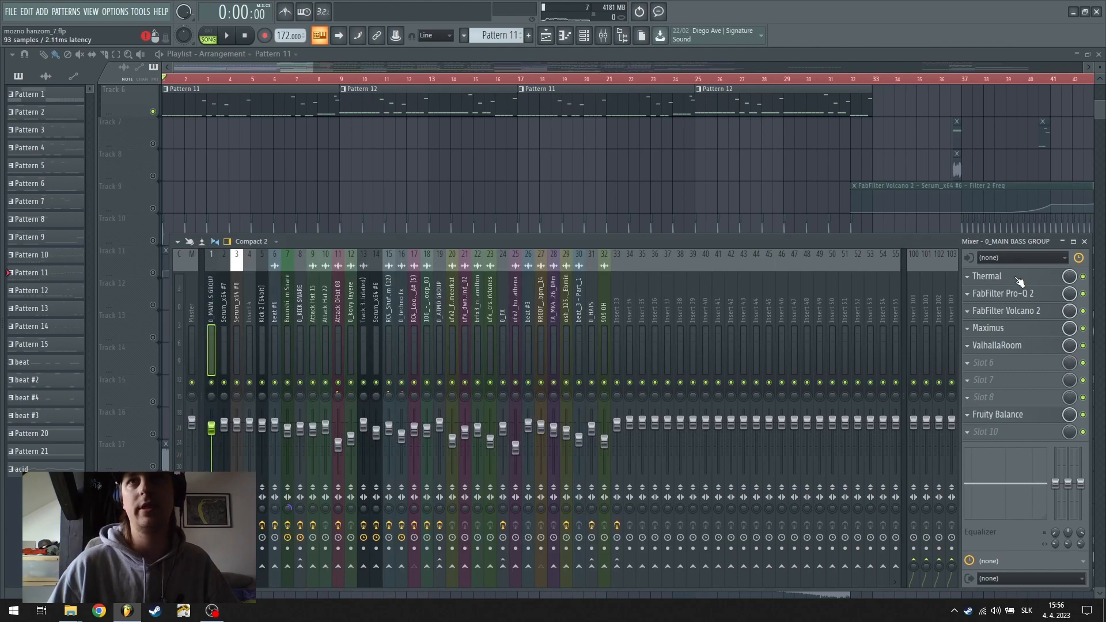
pyautogui.click(1019, 280)
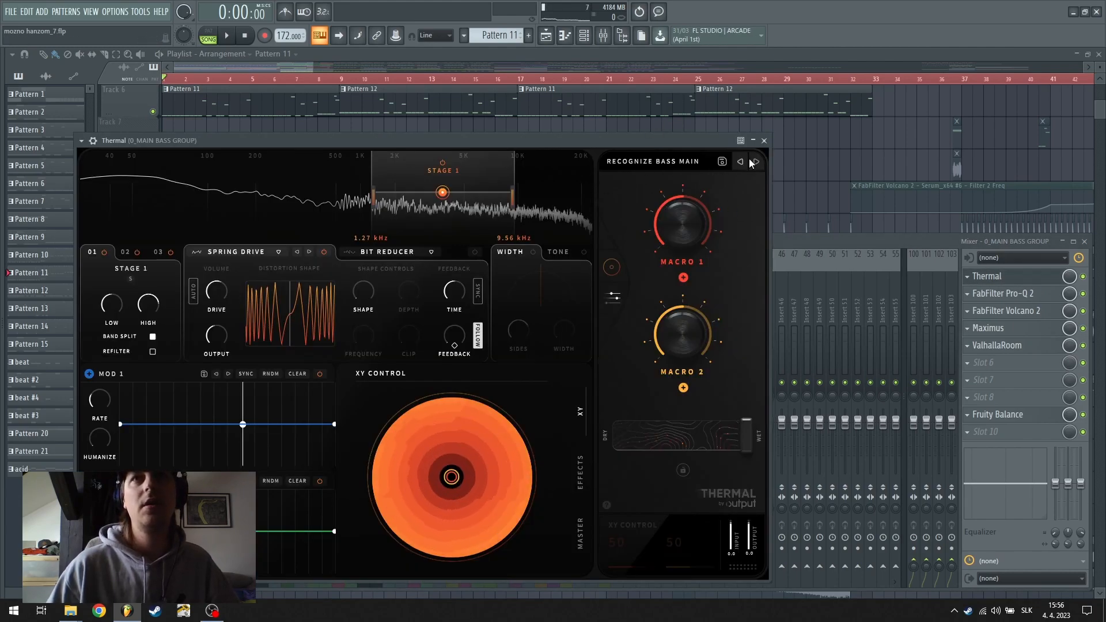
pyautogui.click(764, 141)
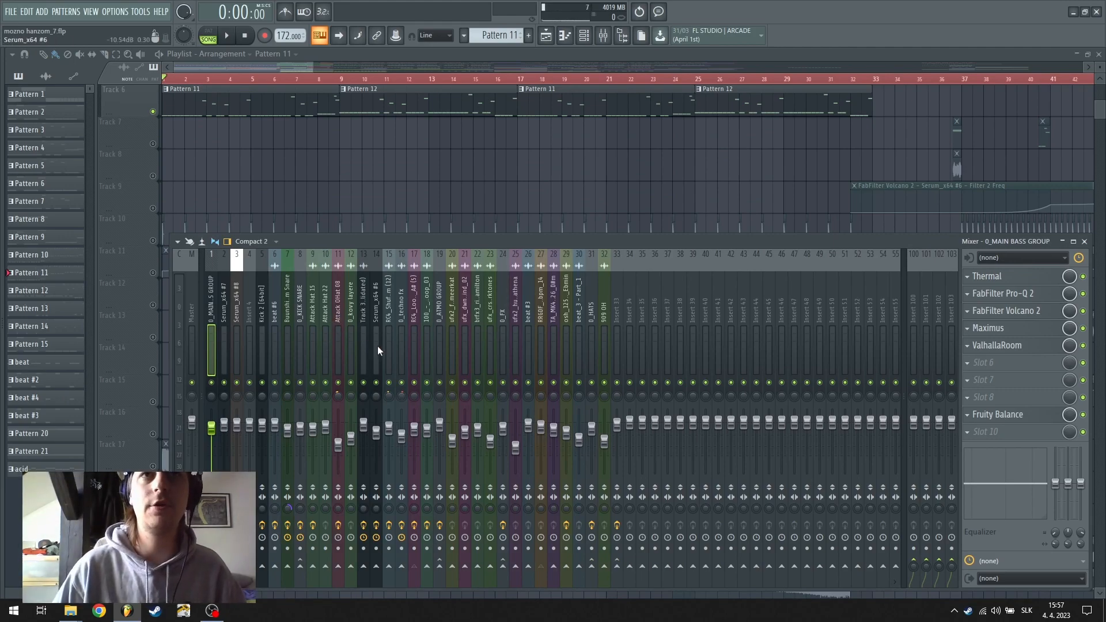
# Inspect the effect chains of the Track 3 (consolidated) and Serum_x64 #6 mixer tracks and return to a wide playlist overview
pyautogui.click(363, 327)
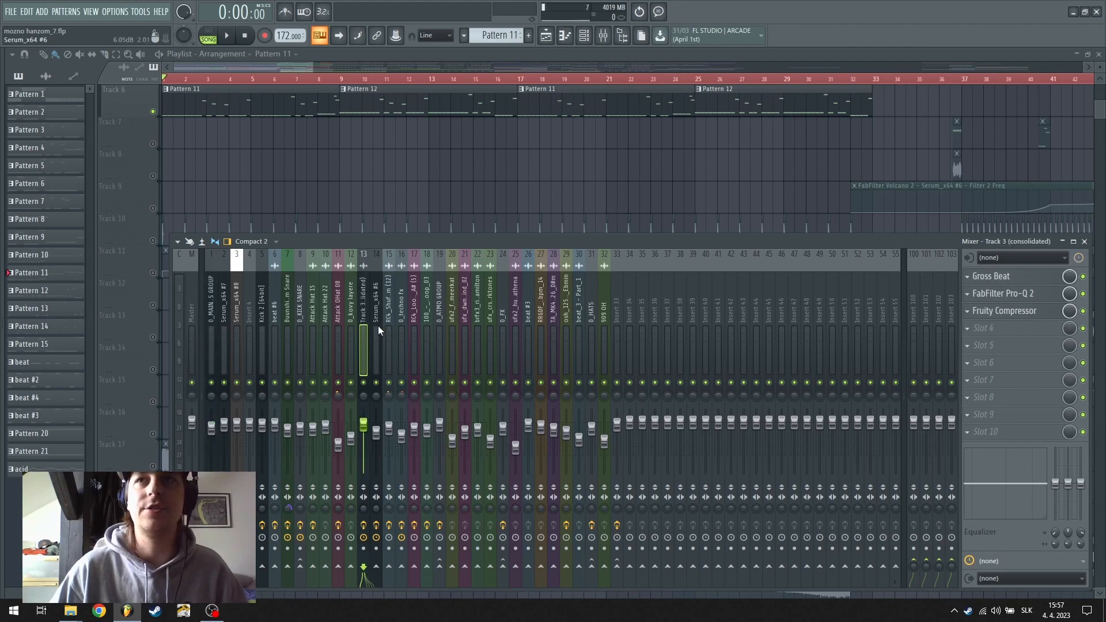
pyautogui.click(377, 327)
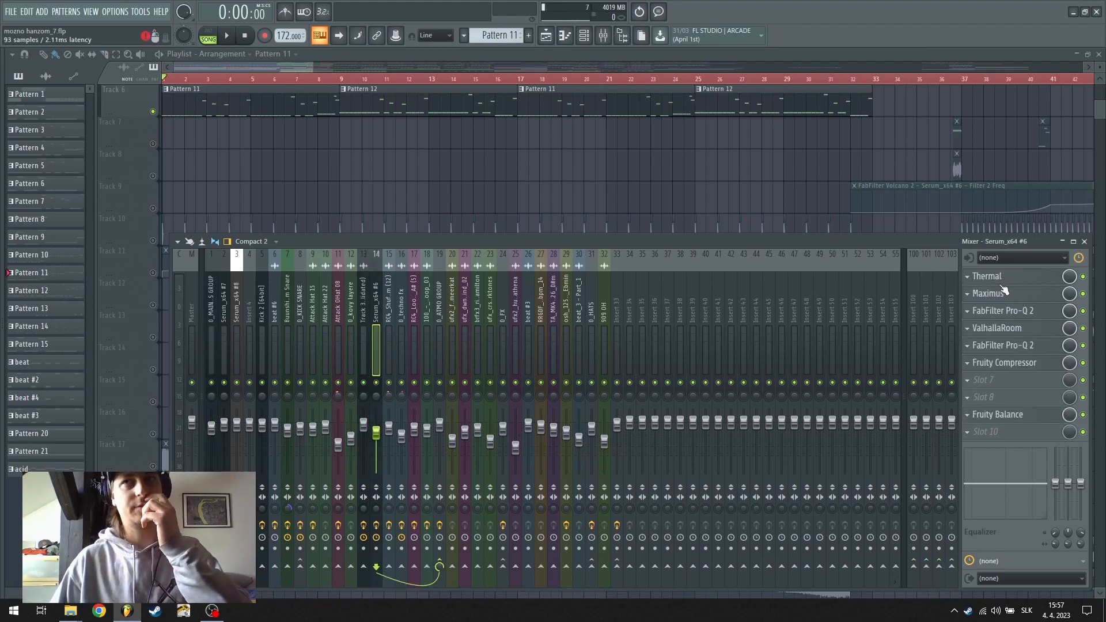
pyautogui.click(268, 65)
pyautogui.scroll(-5, 285, 79)
pyautogui.scroll(5, 370, 300)
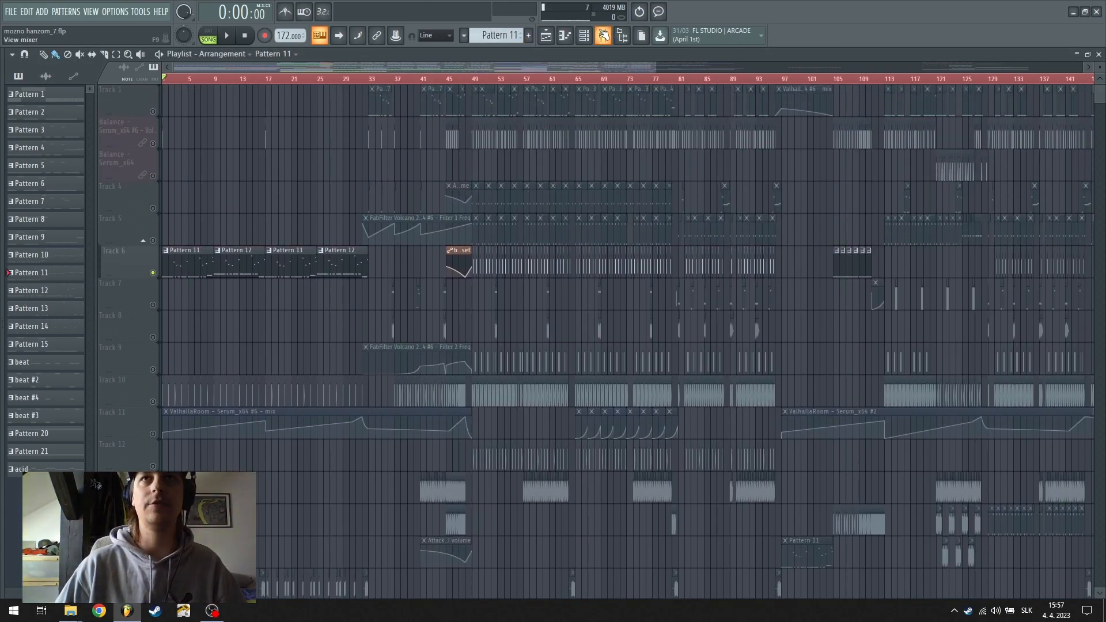
# Reopen Thermal on Serum_x64 #6 and compare that track's effect chain with 0_ATMO GROUP before returning to the playlist
pyautogui.click(602, 35)
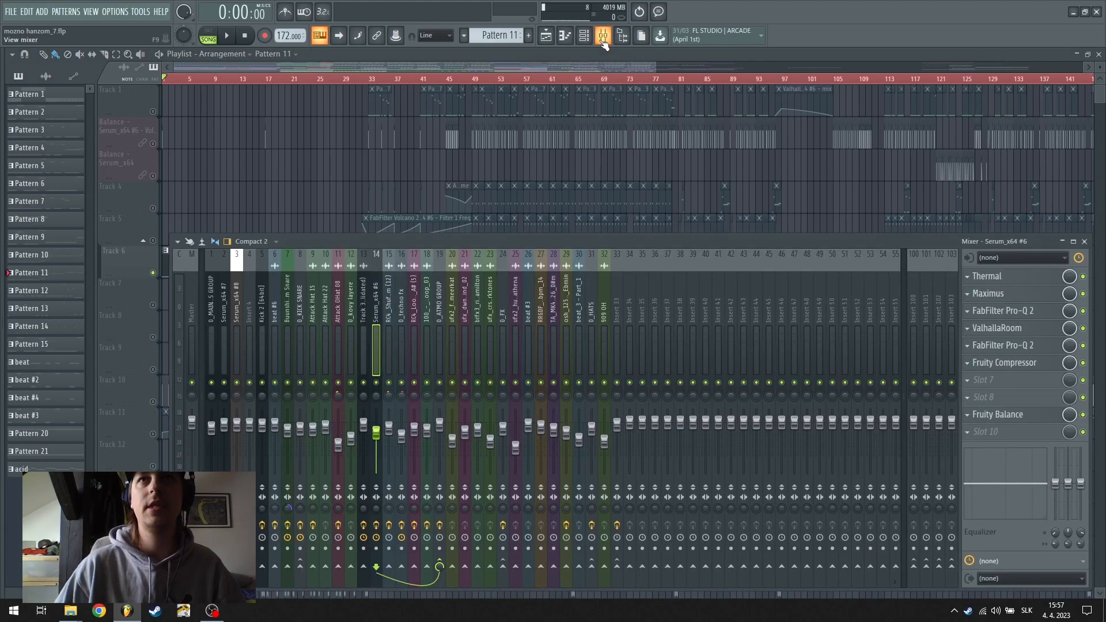
pyautogui.click(1014, 280)
pyautogui.click(920, 240)
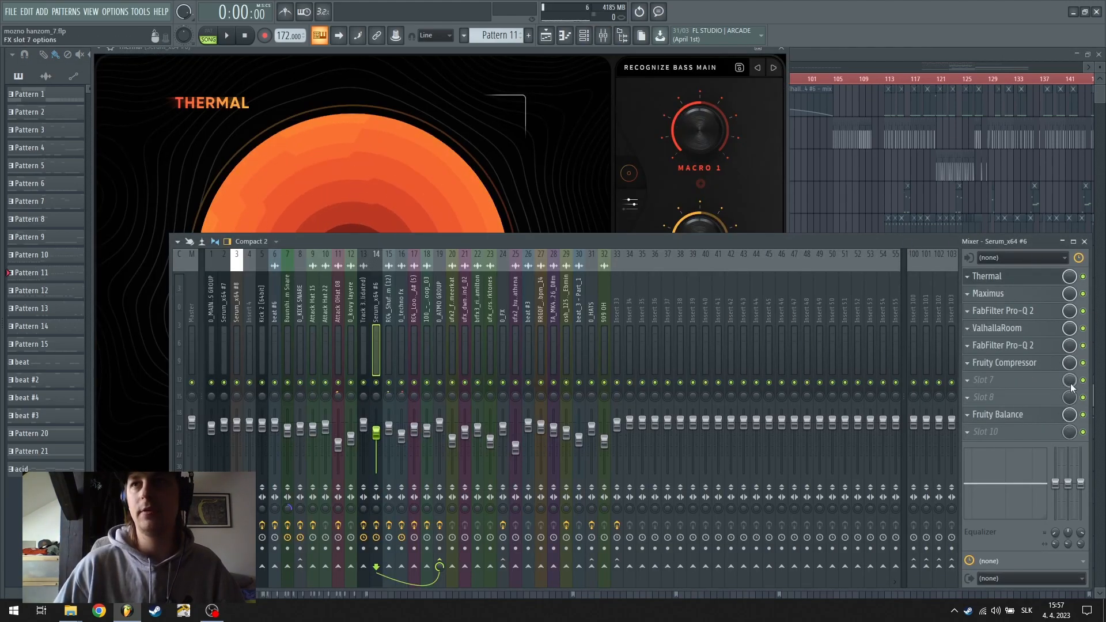
pyautogui.click(439, 343)
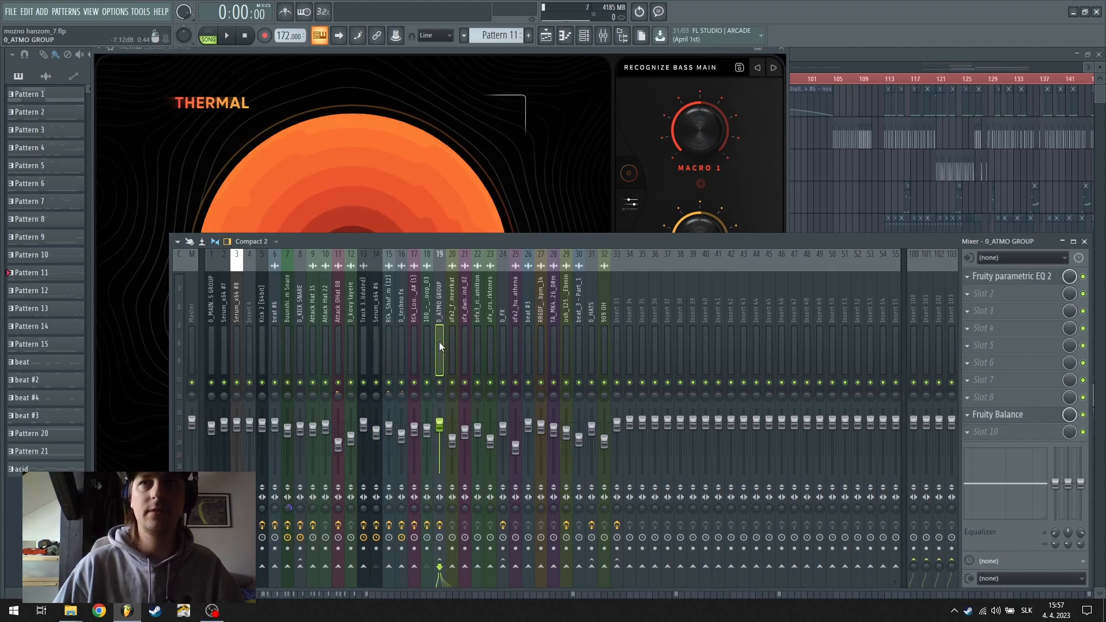
pyautogui.click(376, 334)
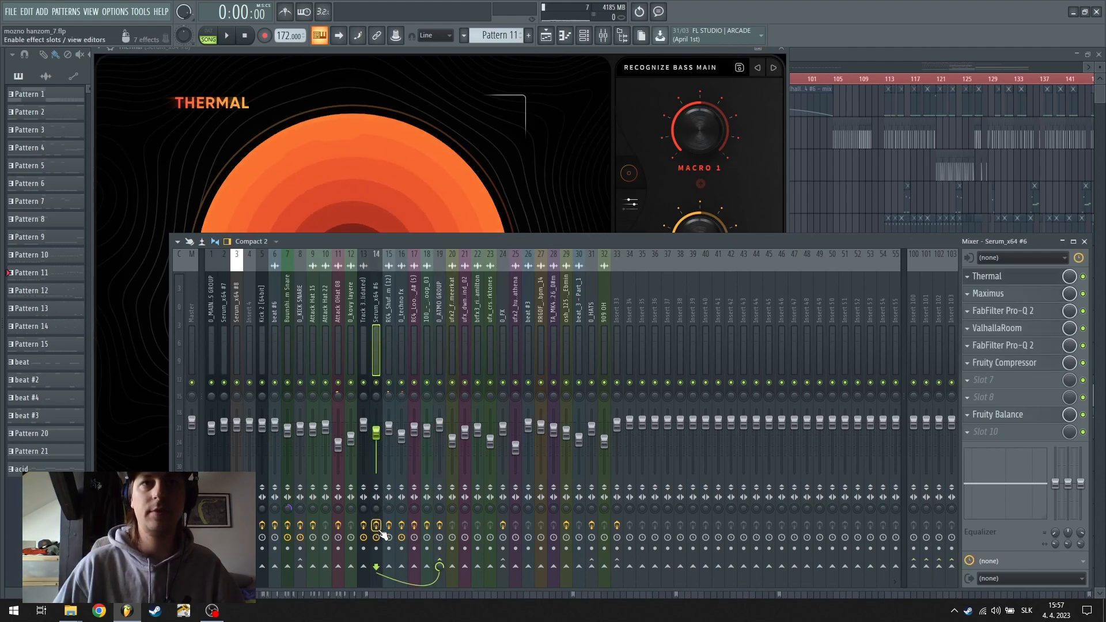
pyautogui.click(907, 58)
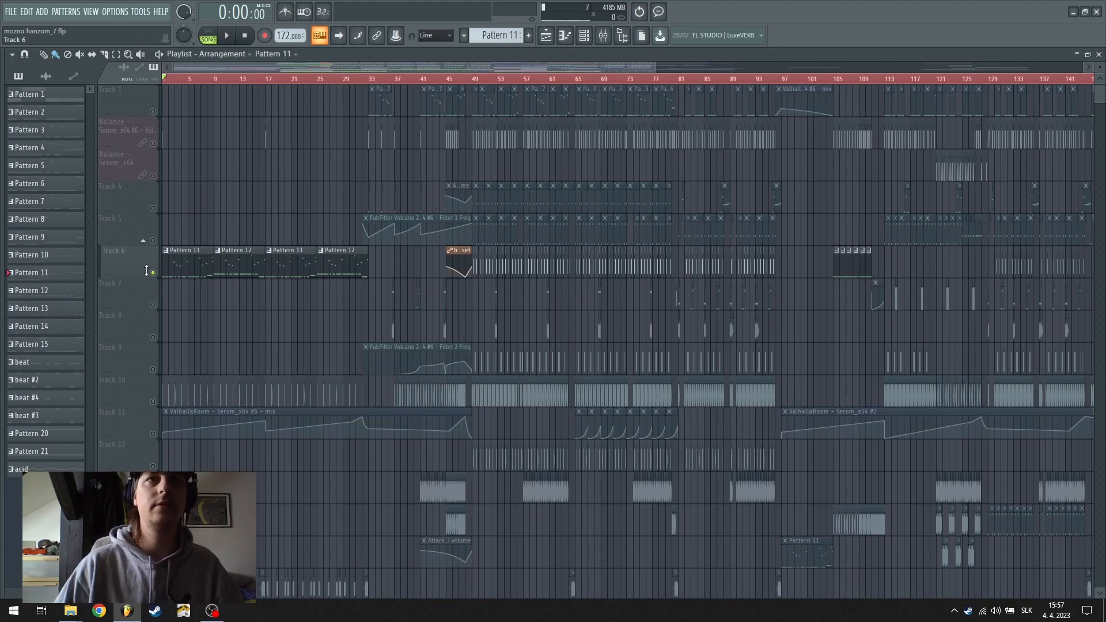
# Play the soloed Track 6 intro part from the song start with the Serum_x64 #4 synth open
pyautogui.scroll(5, 196, 78)
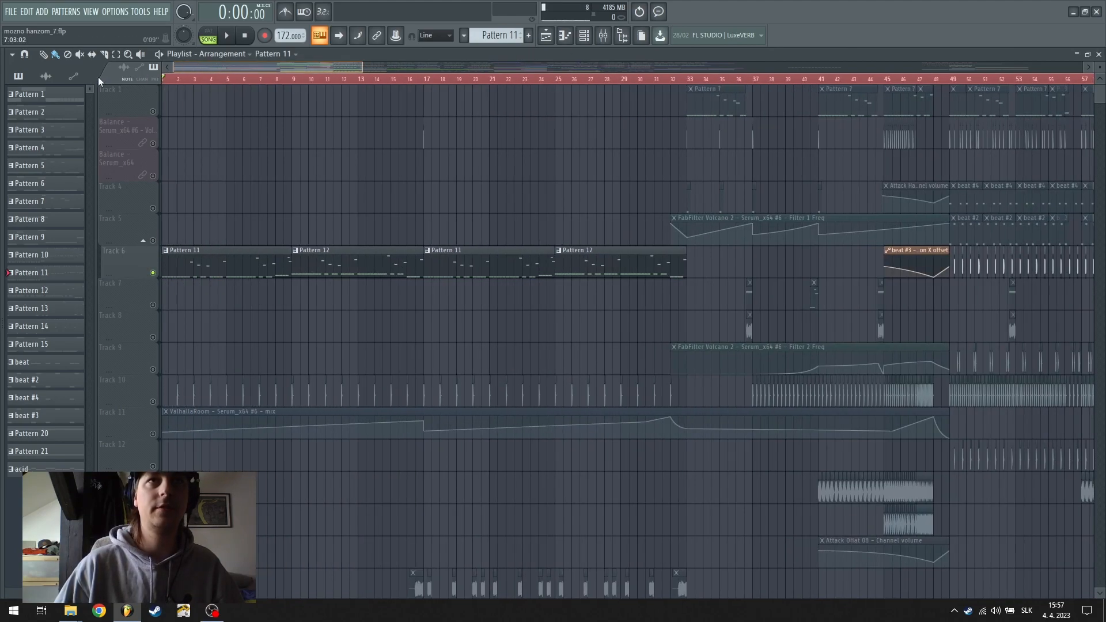
pyautogui.press('space')
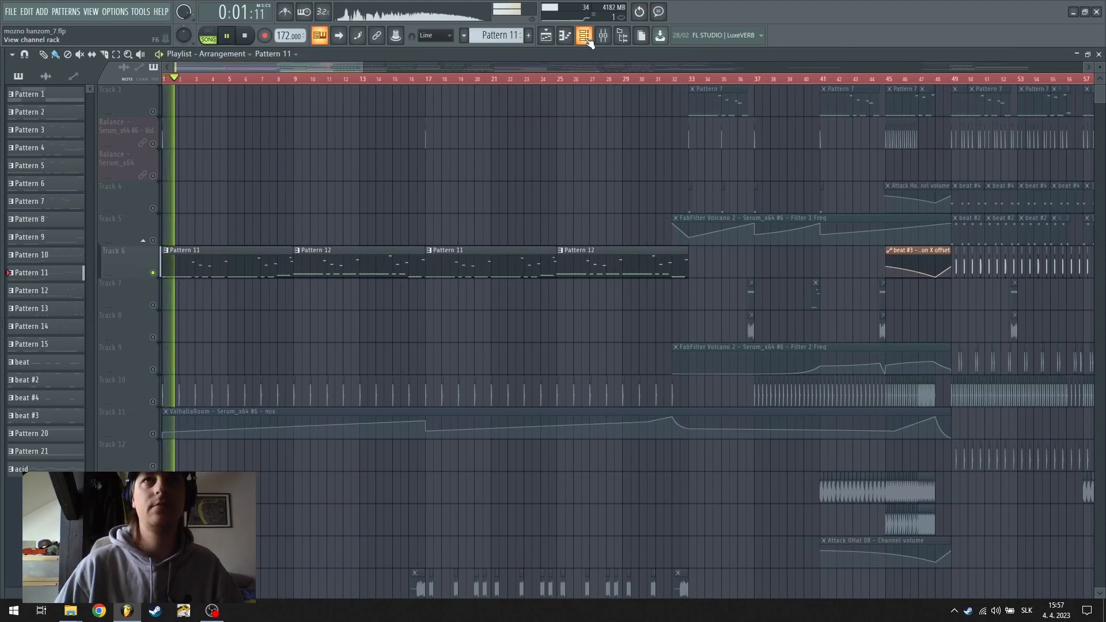
pyautogui.press('F6')
pyautogui.click(373, 470)
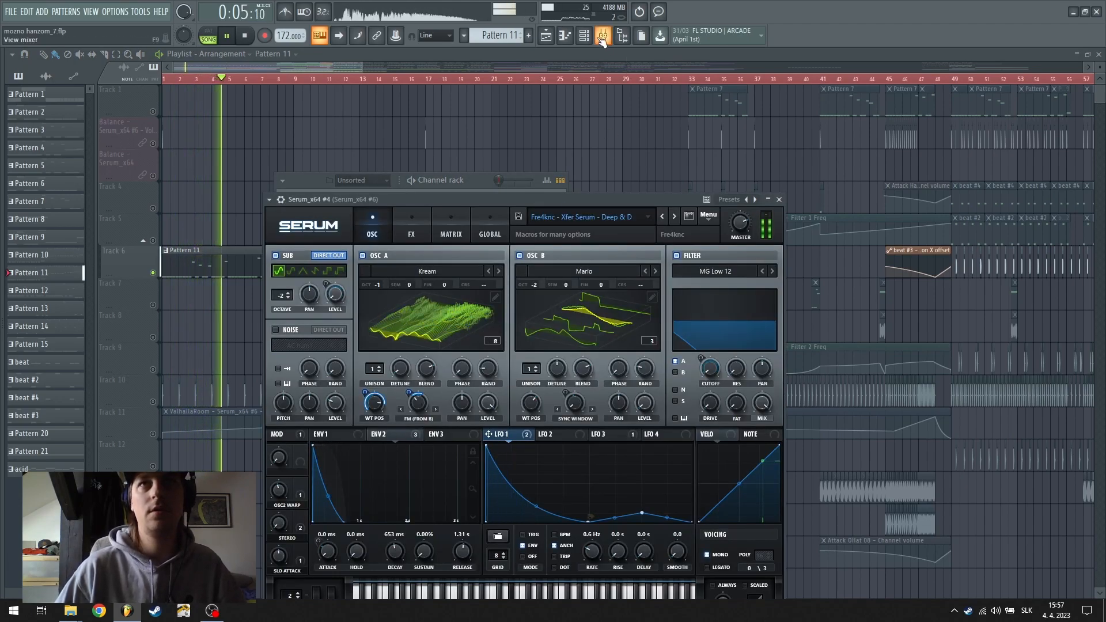
# Stop playback and view the Thermal settings on the Serum_x64 #6 mixer track, closing the plugin again
pyautogui.press('space')
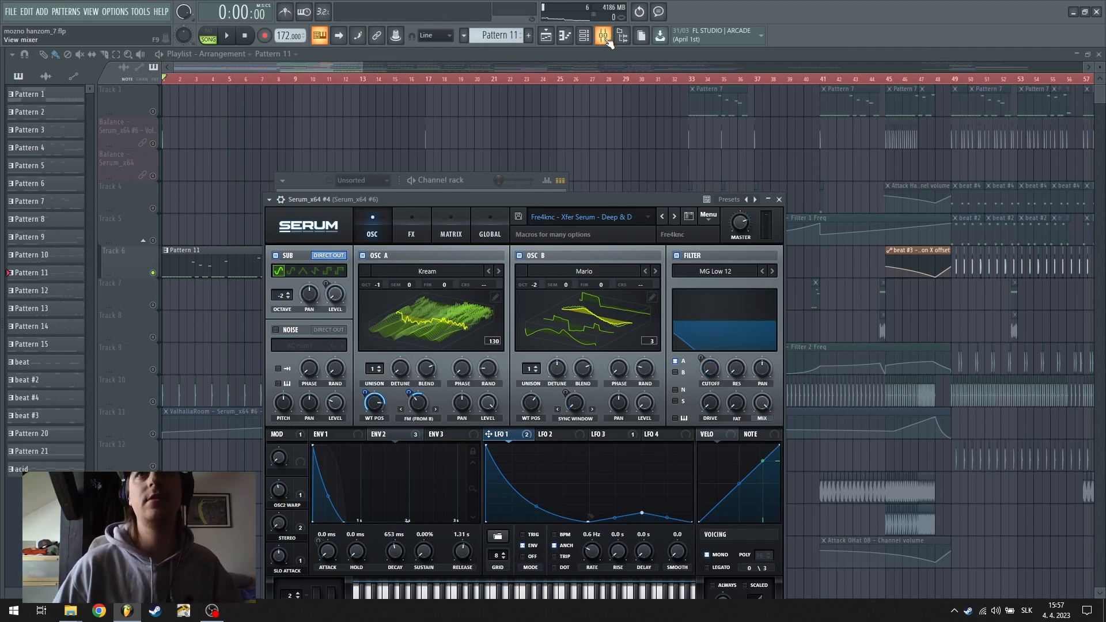
pyautogui.click(605, 37)
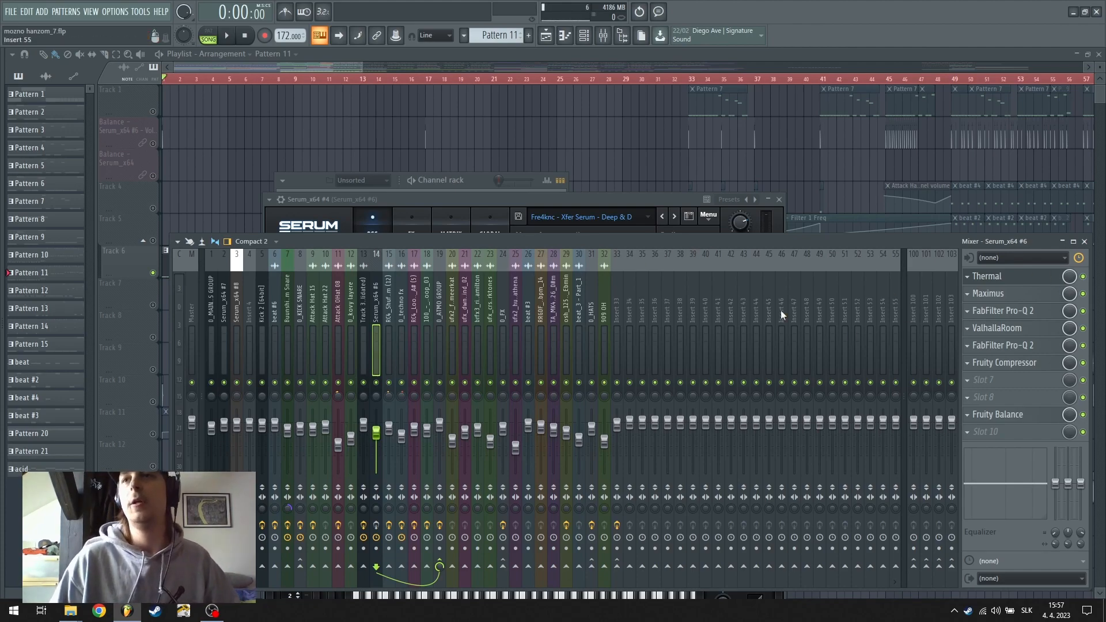
pyautogui.click(1002, 278)
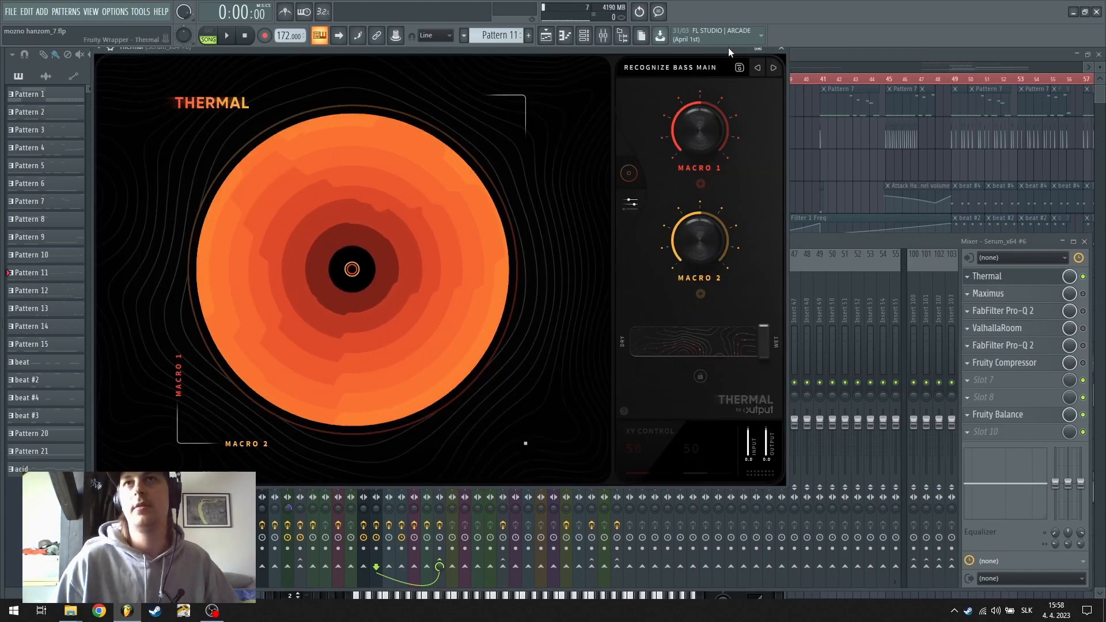
pyautogui.click(782, 56)
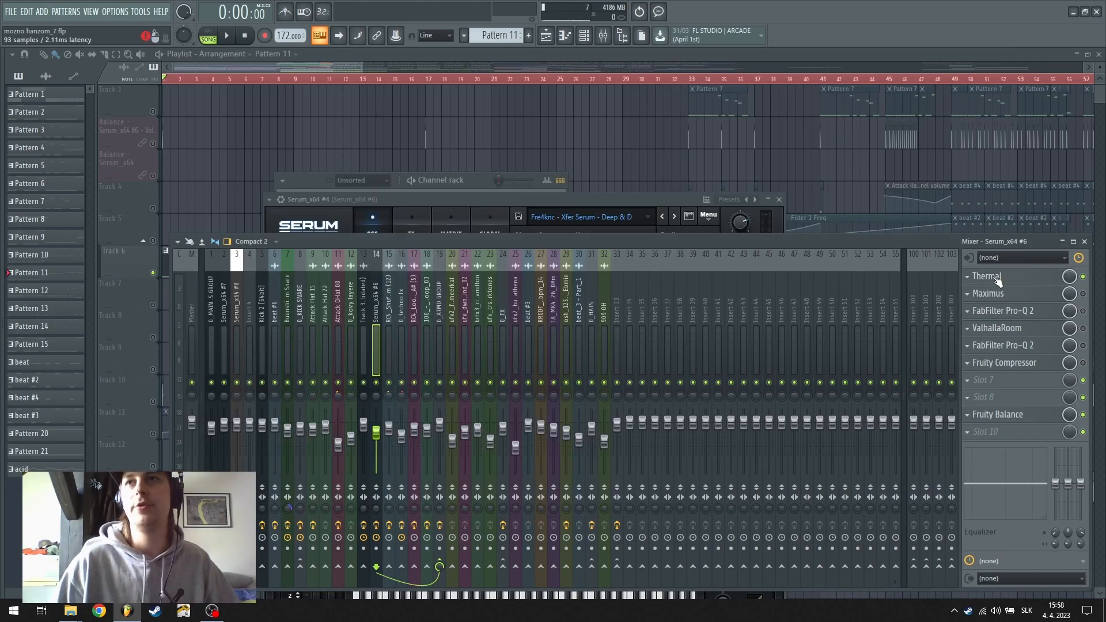
# Play the soloed Track 6 intro from the song start to hear it through the Thermal effect
pyautogui.press('space')
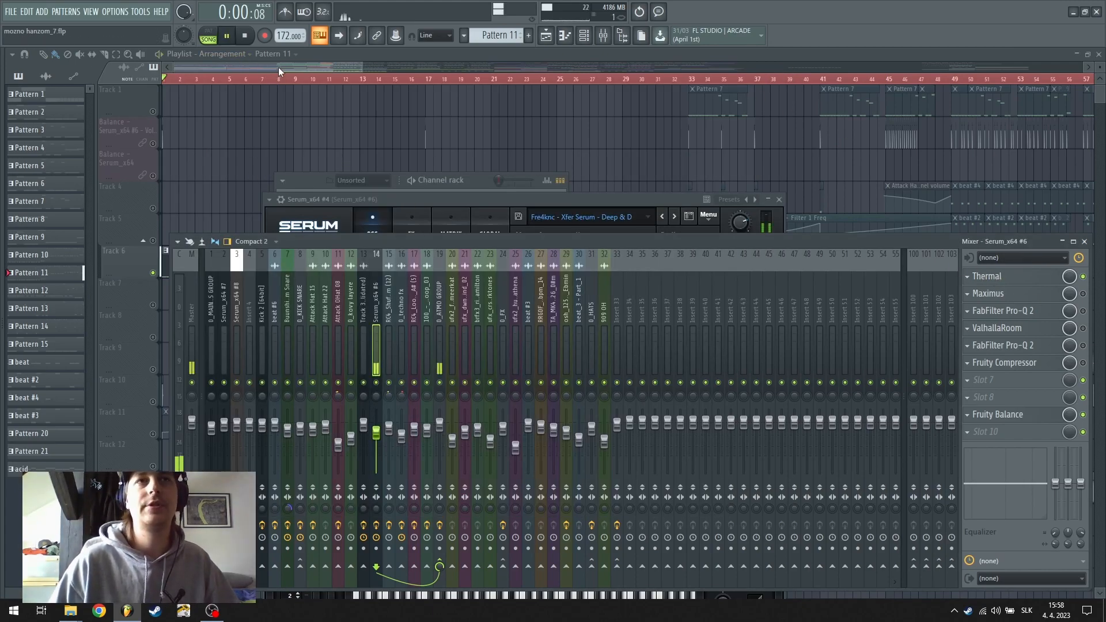
pyautogui.press('space')
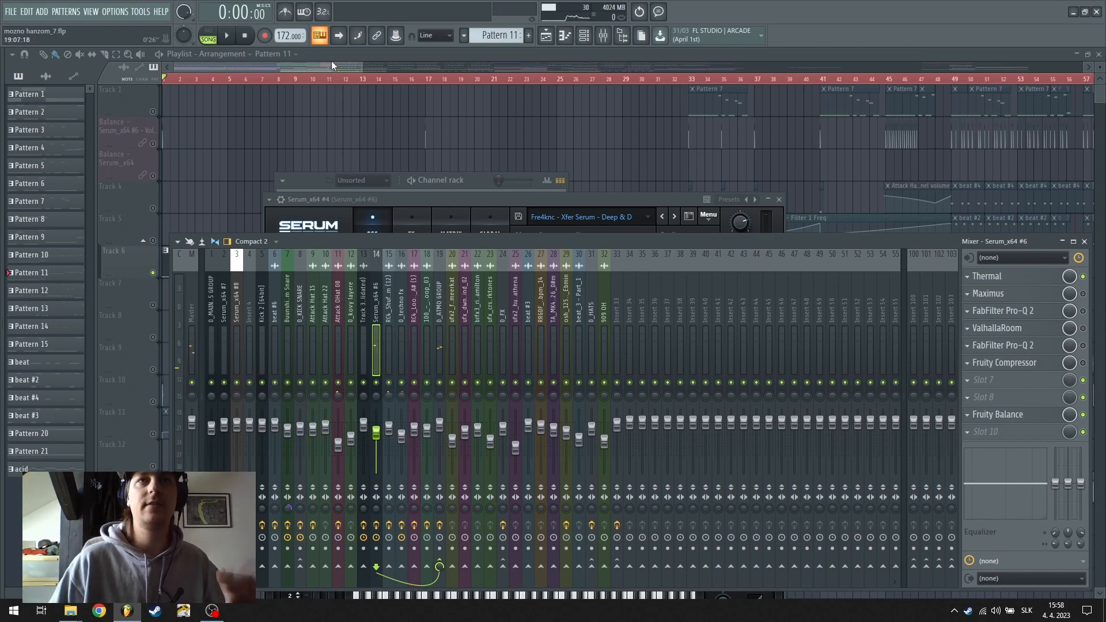
pyautogui.scroll(-2, 359, 81)
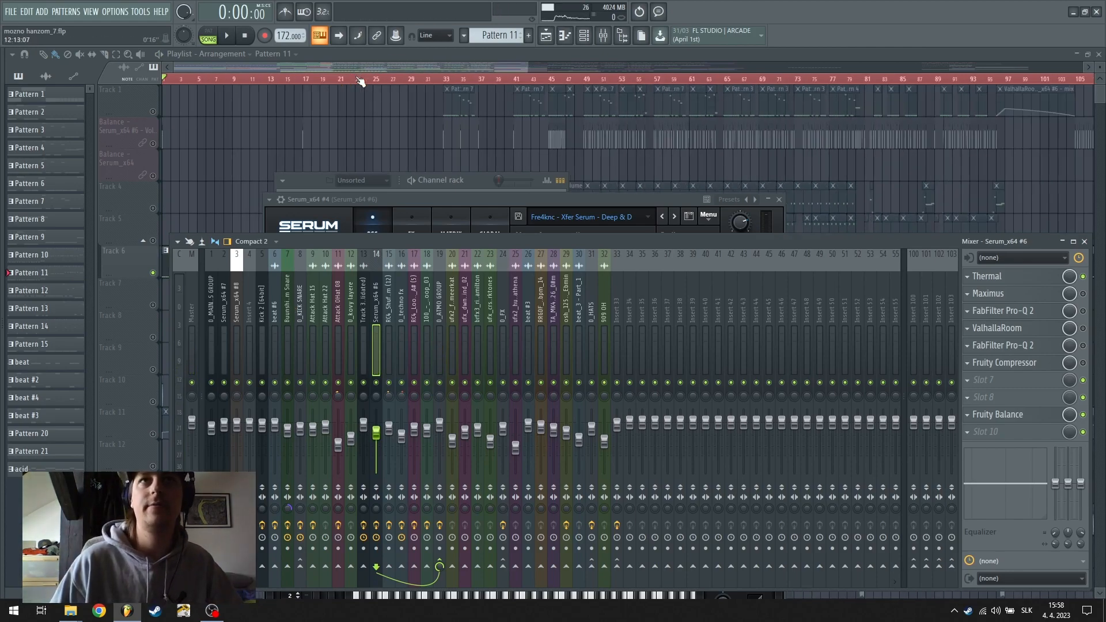
pyautogui.press('space')
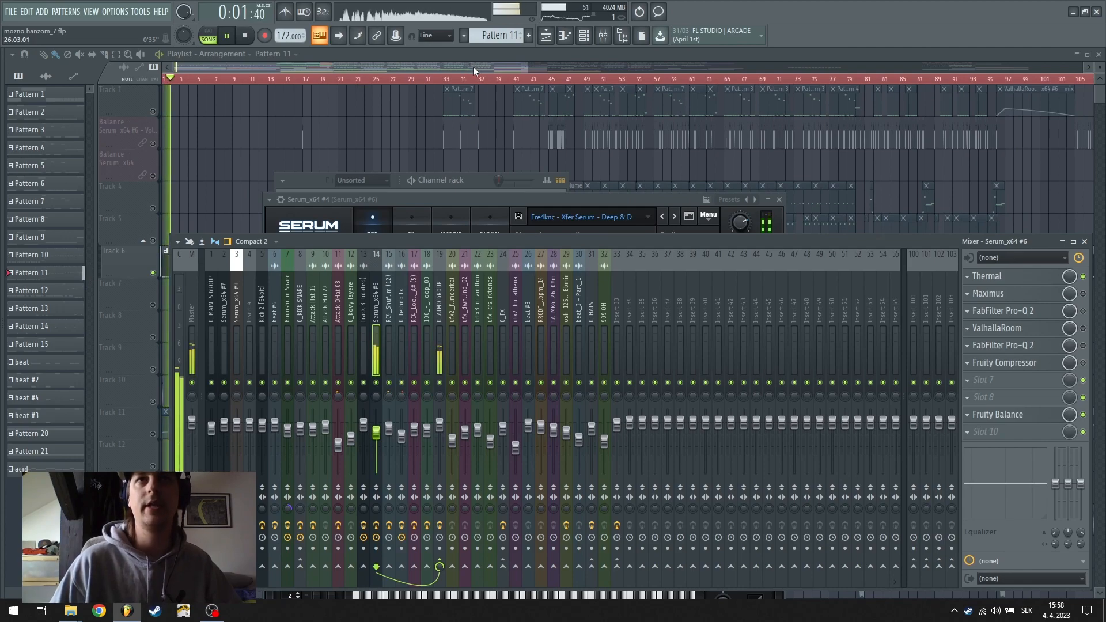
pyautogui.press('space')
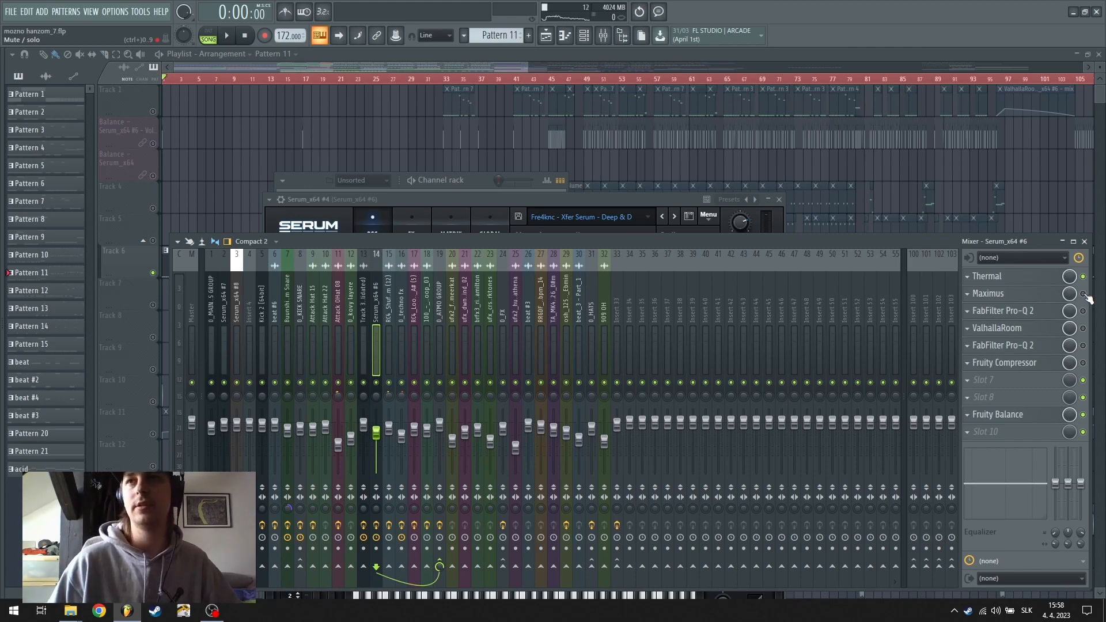
# Enable Maximus on Serum_x64 #6 and check its low and master bands while playing the intro
pyautogui.click(979, 293)
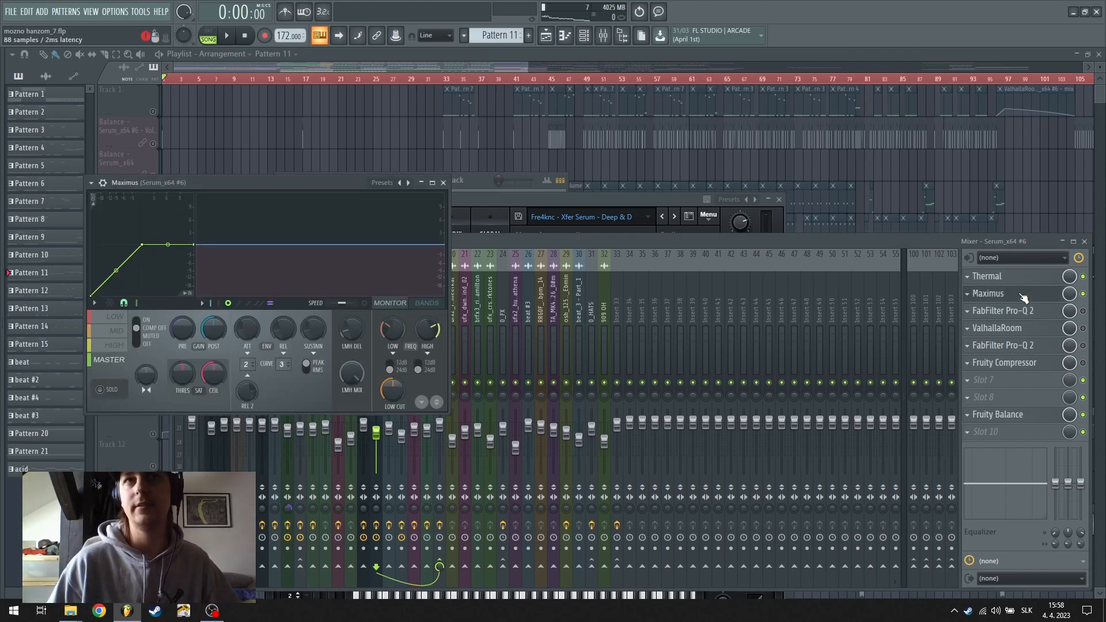
pyautogui.click(118, 330)
pyautogui.press('space')
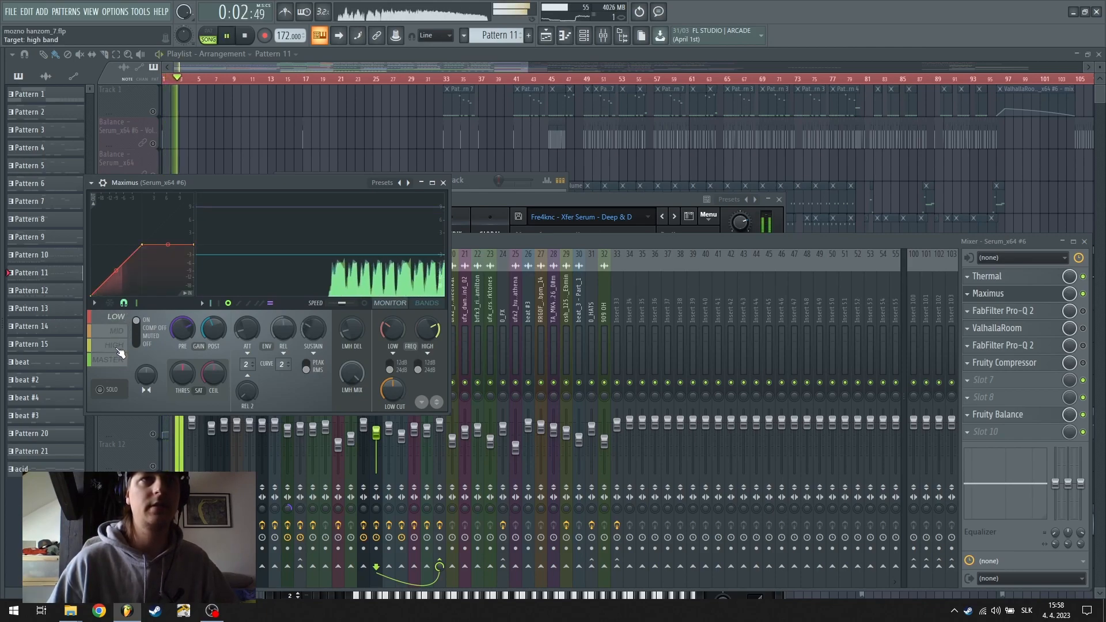
pyautogui.click(118, 360)
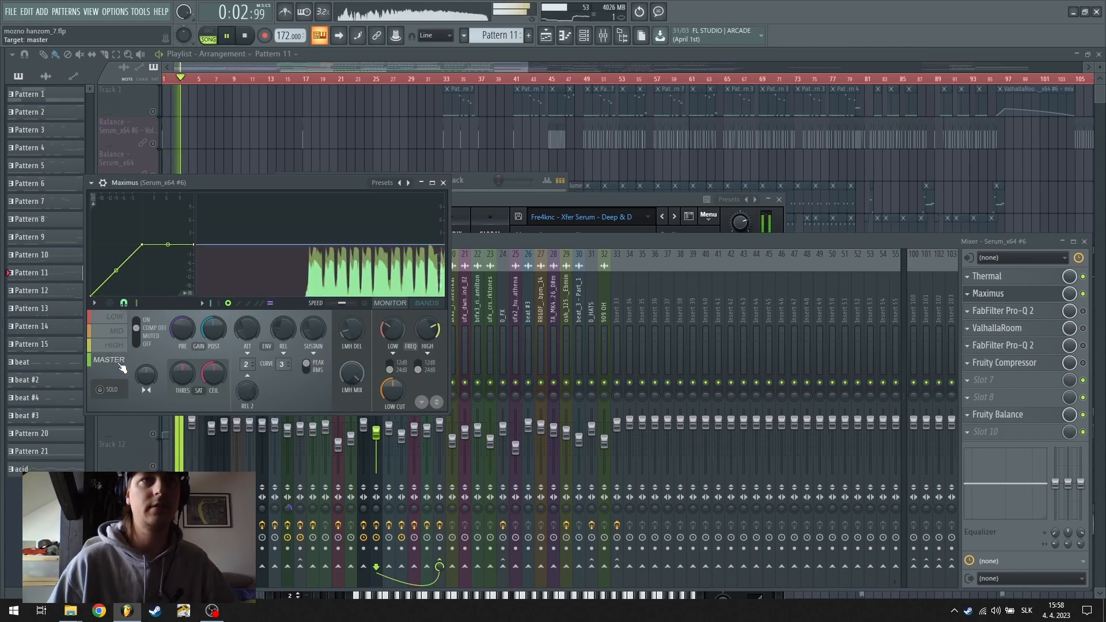
pyautogui.press('space')
pyautogui.click(443, 183)
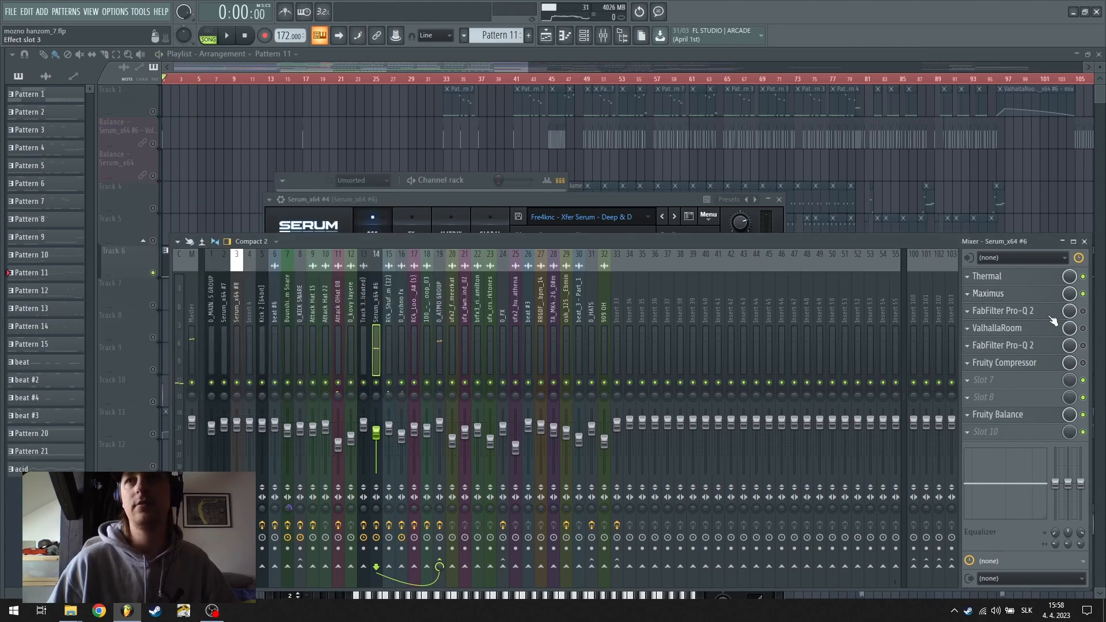
# Enable the first FabFilter Pro-Q 2 on Serum_x64 #6 and view its EQ curve while the intro plays
pyautogui.click(1027, 312)
pyautogui.click(1025, 313)
pyautogui.click(1039, 316)
pyautogui.click(1082, 311)
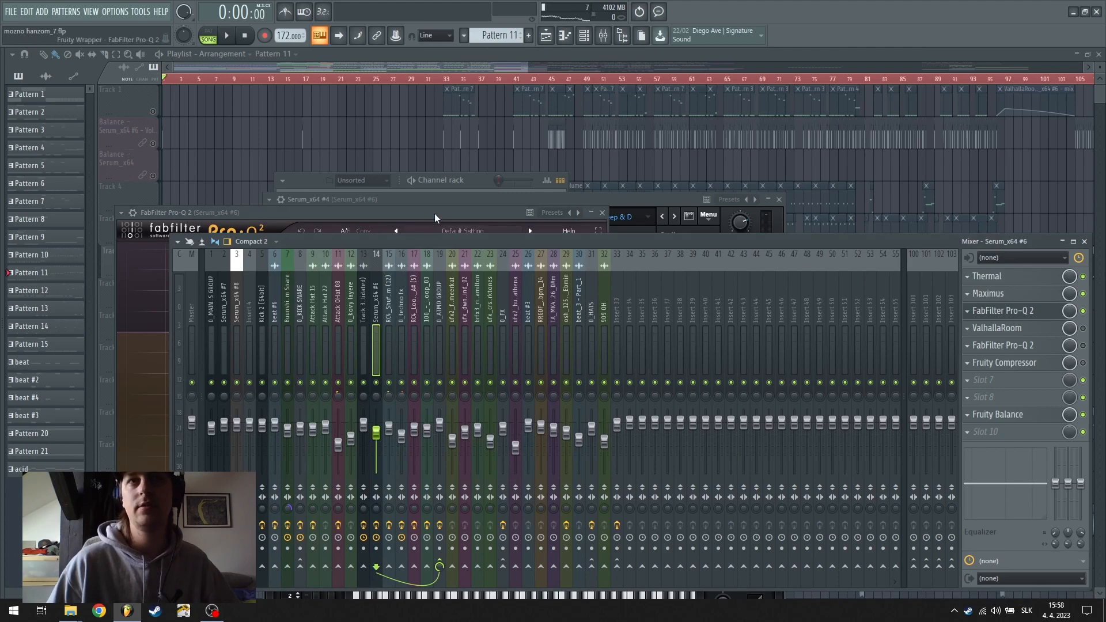
pyautogui.moveTo(440, 212); pyautogui.dragTo(430, 148)
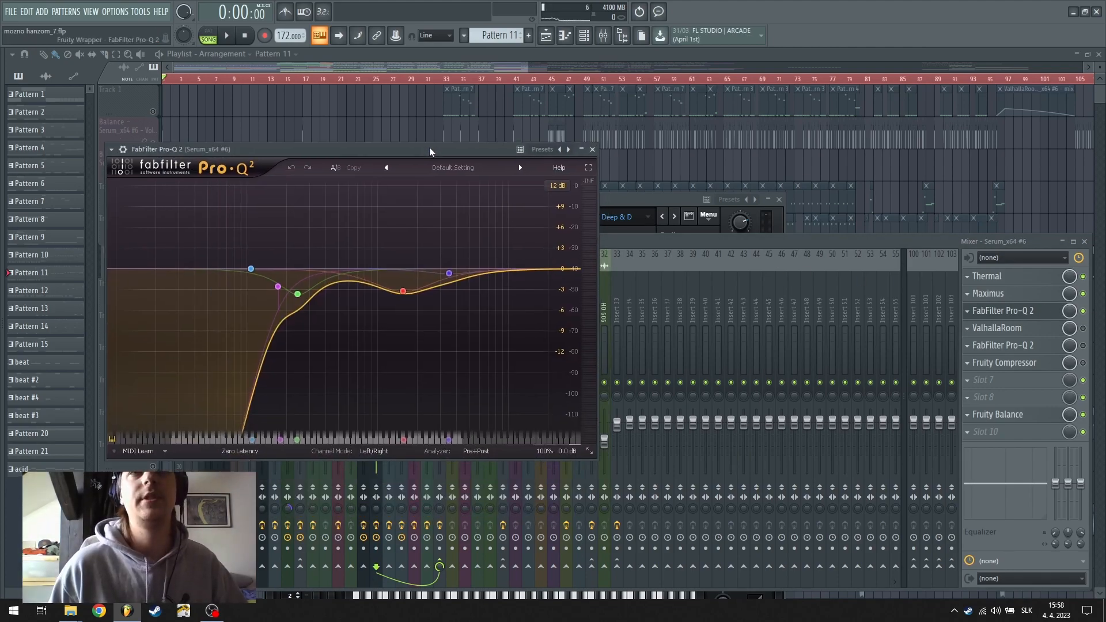
pyautogui.press('space')
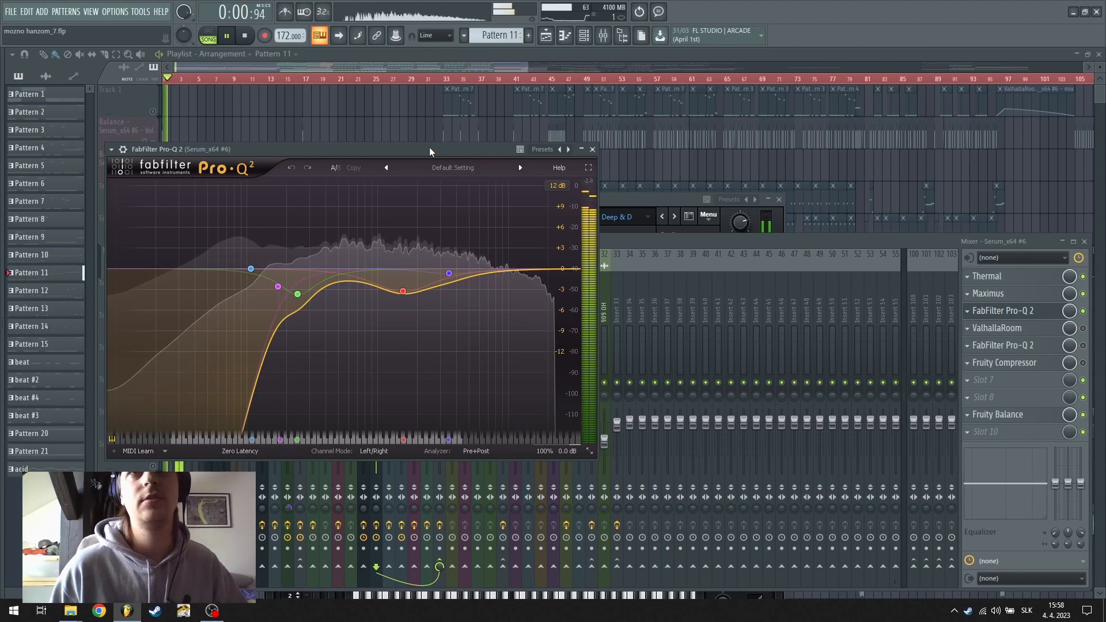
pyautogui.press('space')
pyautogui.click(592, 150)
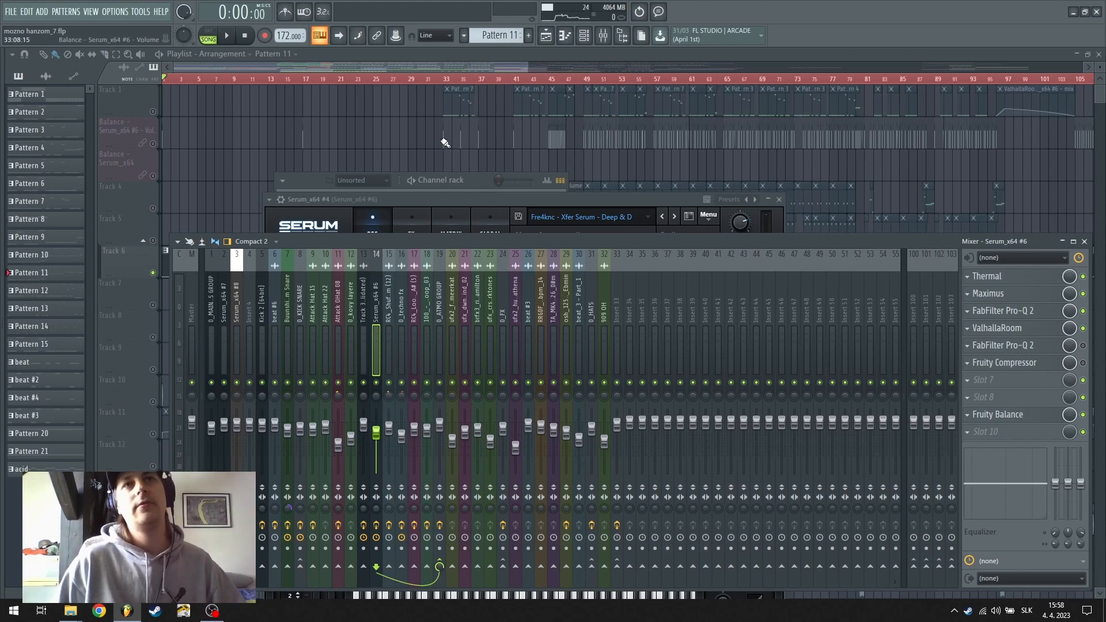
# Find the ValhallaRoom mix automation on Track 11 and play the intro with the reverb enabled
pyautogui.scroll(-3, 229, 183)
pyautogui.scroll(-6, 229, 183)
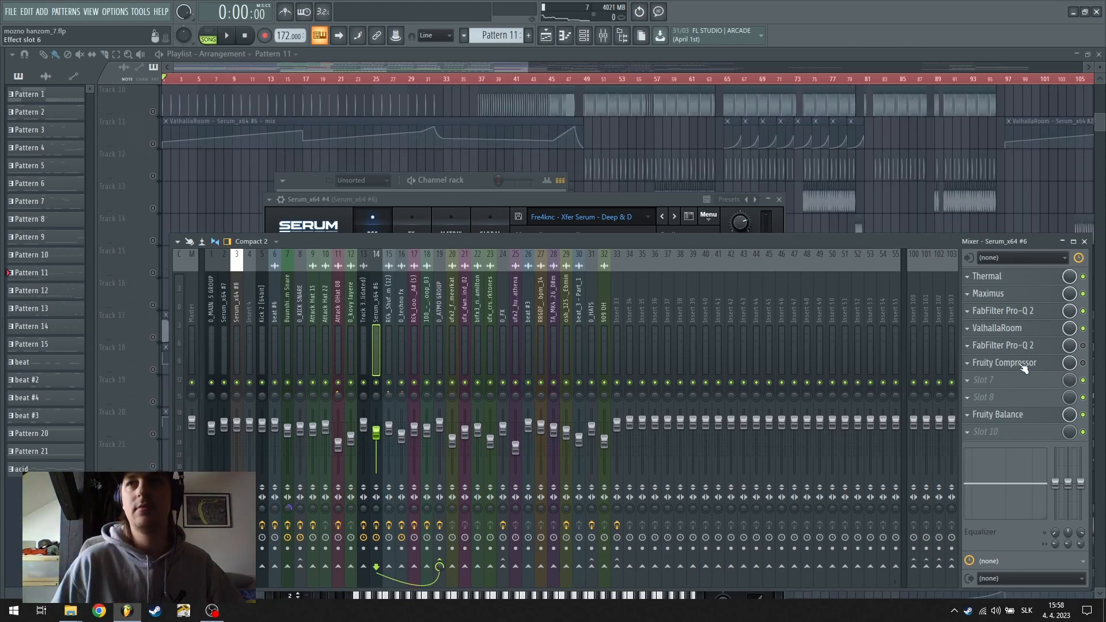
pyautogui.press('space')
pyautogui.press('space')
# Enable the second FabFilter Pro-Q 2 and Fruity Compressor on Serum_x64 #6, playing the intro with the equalizer open
pyautogui.click(1030, 345)
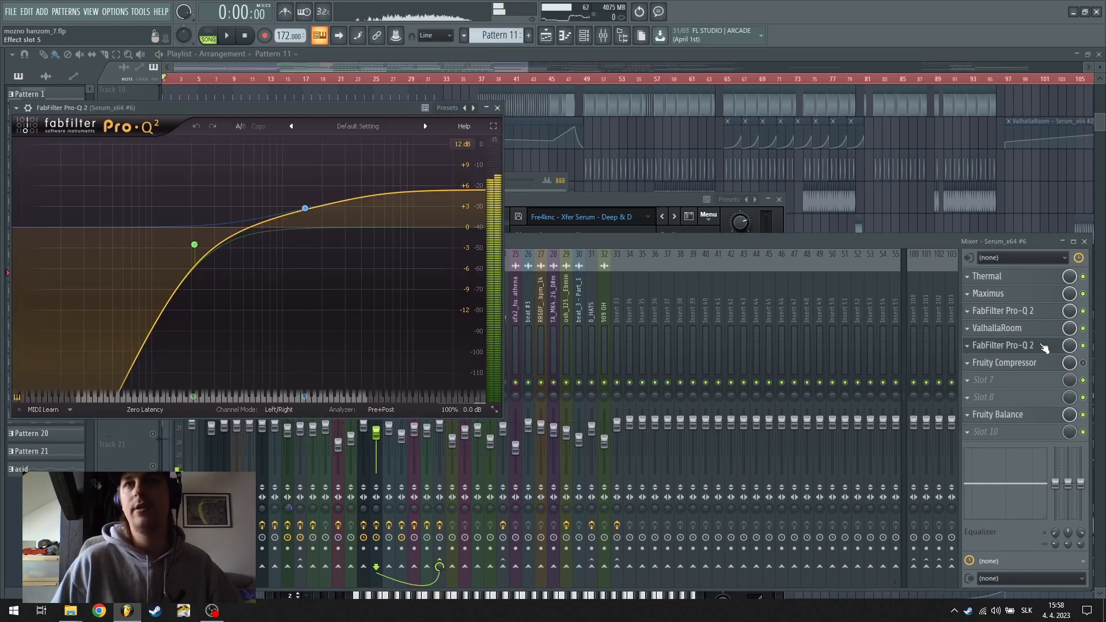
pyautogui.moveTo(328, 201)
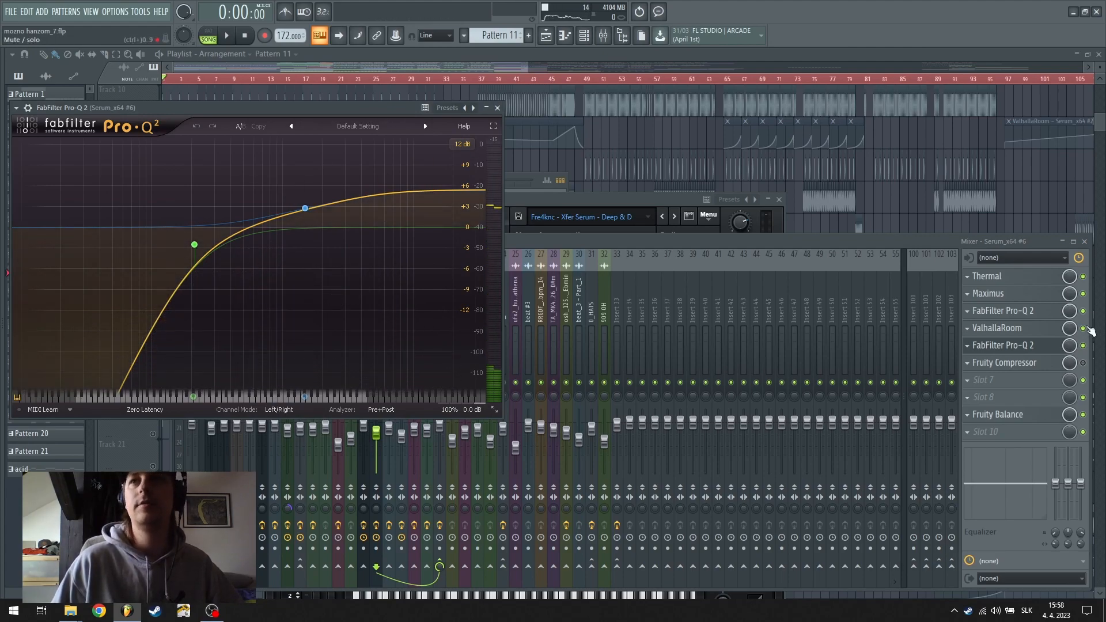
pyautogui.press('space')
pyautogui.press('space')
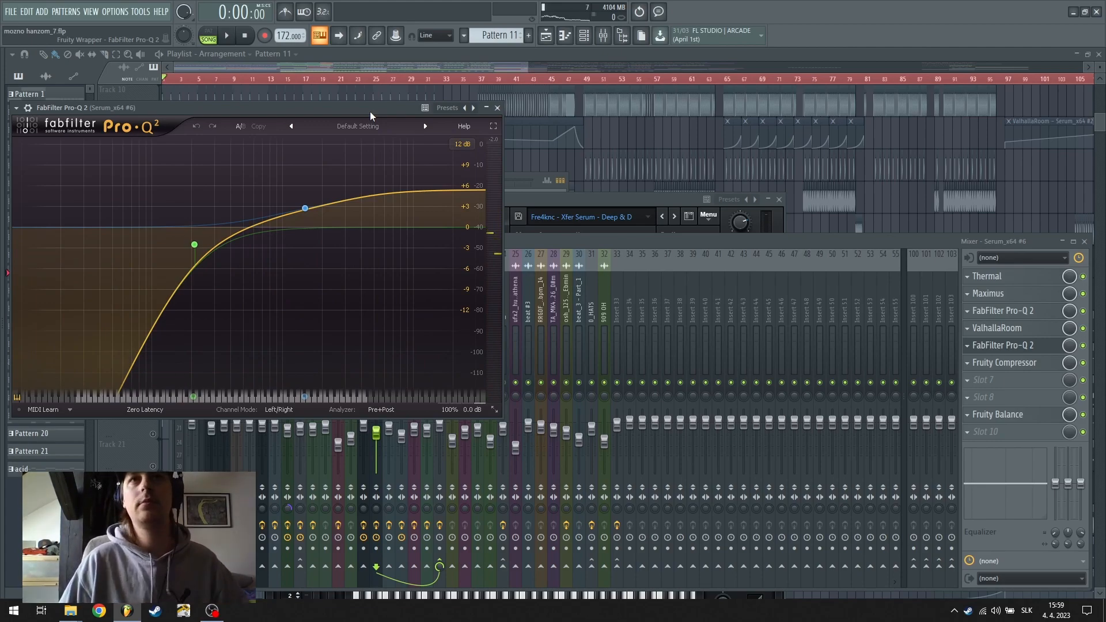
pyautogui.moveTo(369, 111); pyautogui.dragTo(544, 134)
pyautogui.press('space')
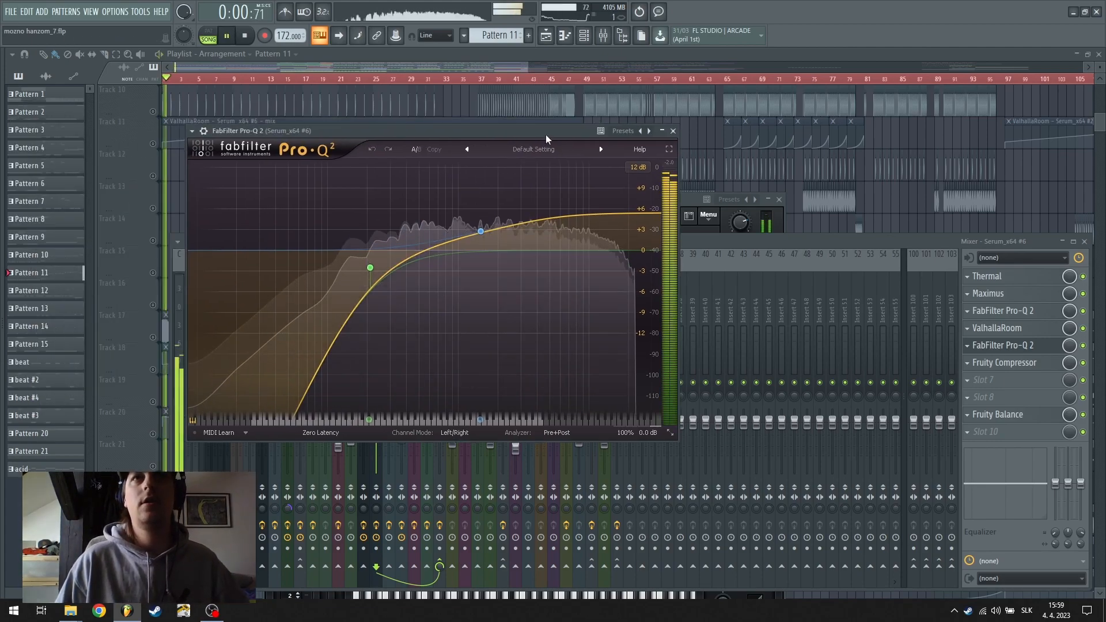
pyautogui.press('space')
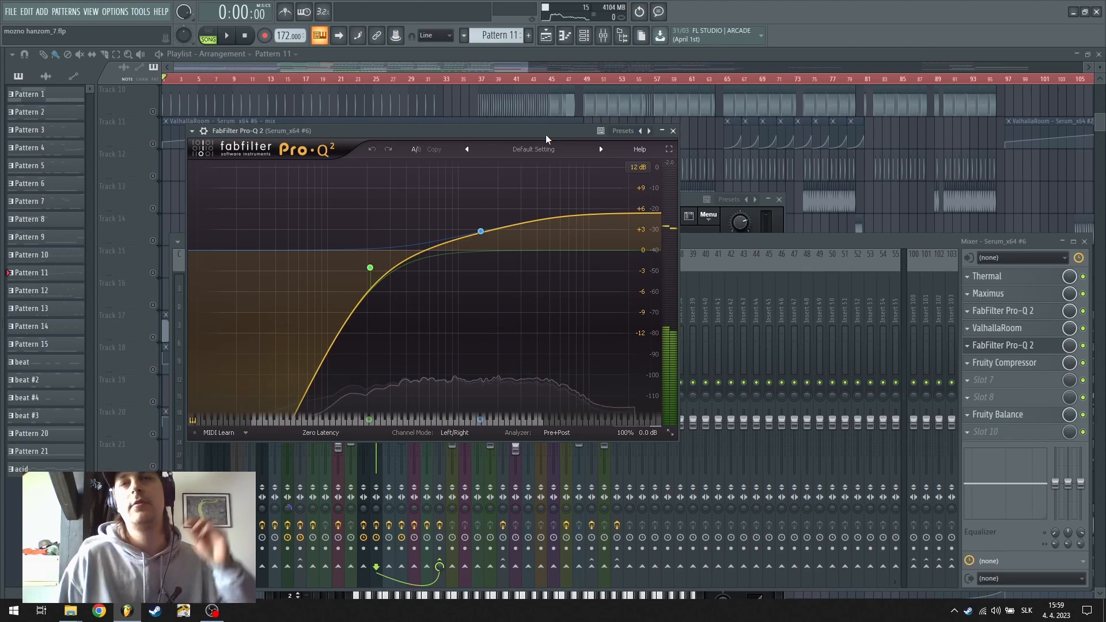
pyautogui.click(672, 131)
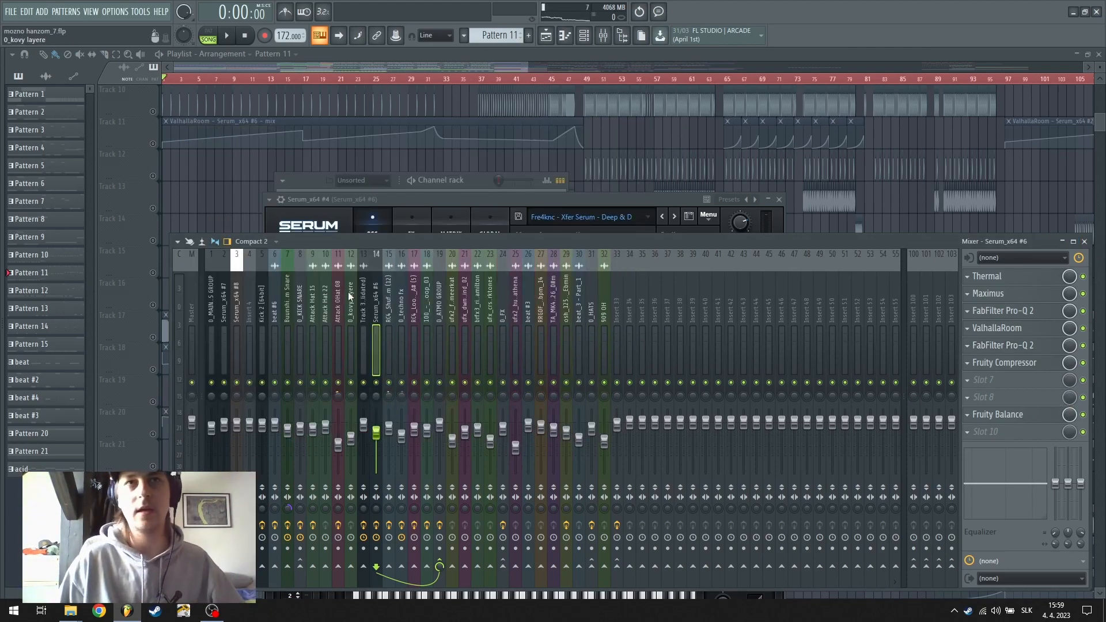
# View the Fruity Balance plugin on Serum_x64 #6 and return to the full playlist
pyautogui.click(1026, 415)
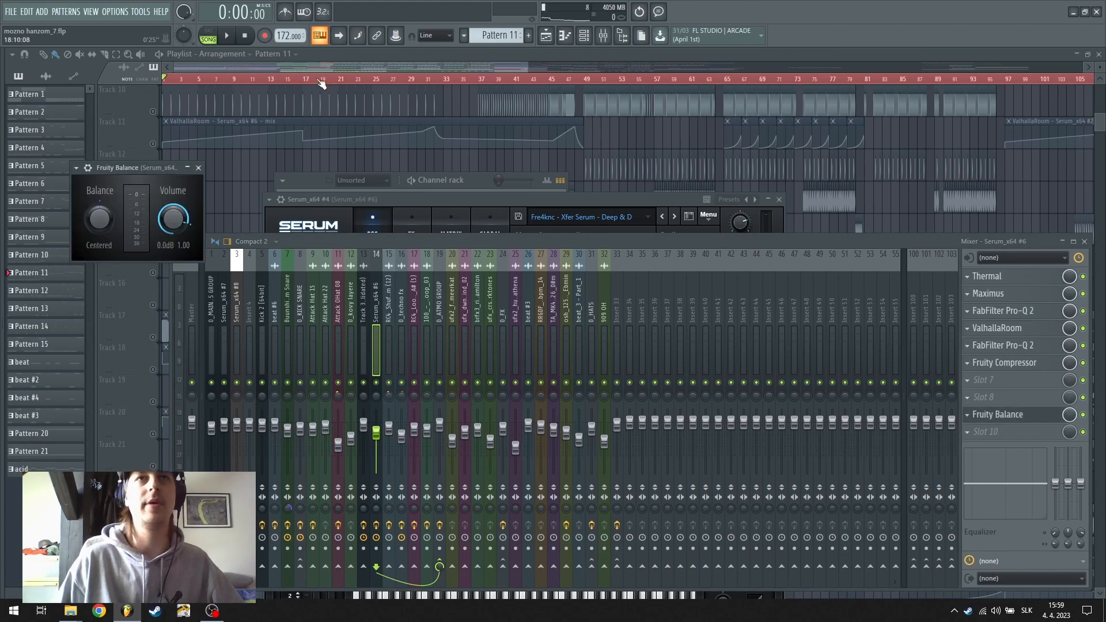
pyautogui.click(419, 58)
pyautogui.scroll(3, 485, 84)
pyautogui.scroll(7, 489, 228)
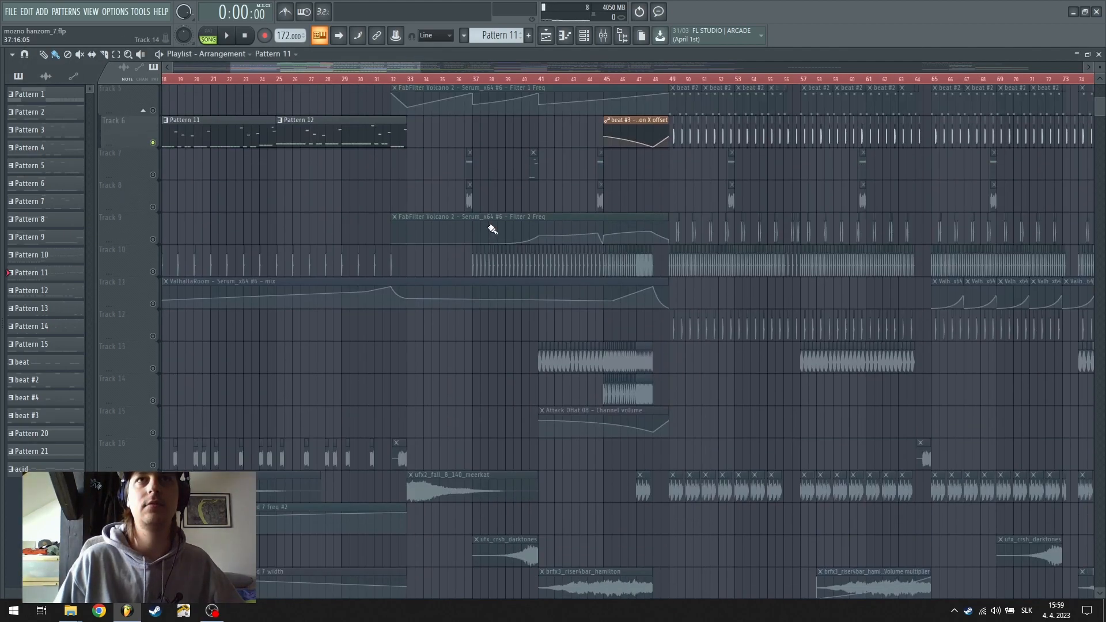
# Unmute both Balance automation tracks in the playlist and set the playback position to bar 49
pyautogui.click(153, 143)
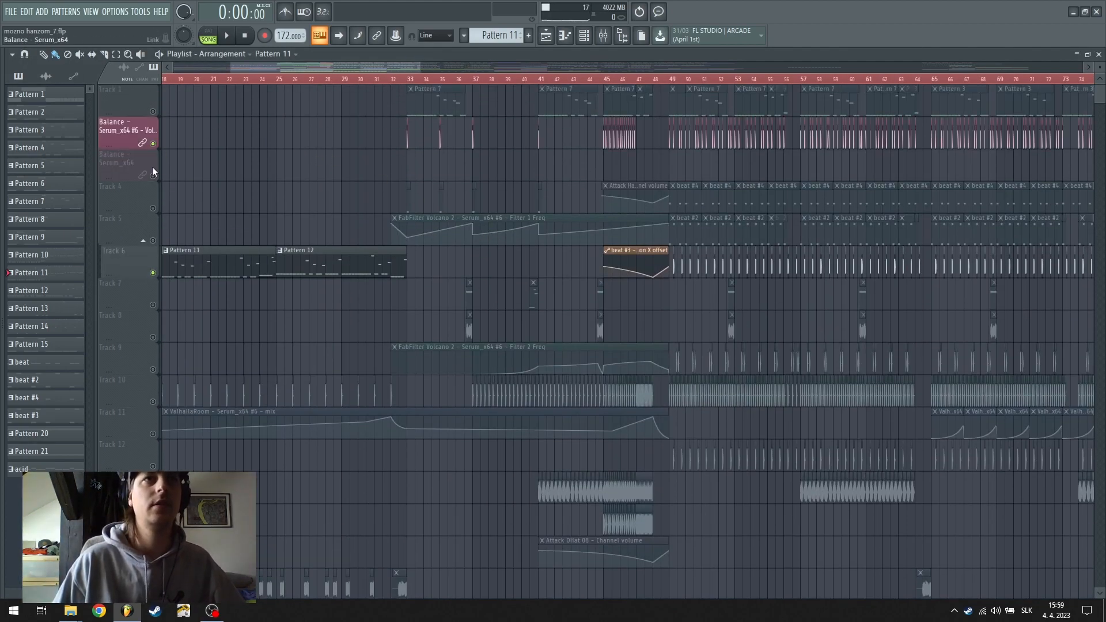
pyautogui.click(153, 176)
pyautogui.scroll(-3, 519, 86)
pyautogui.scroll(-3, 513, 86)
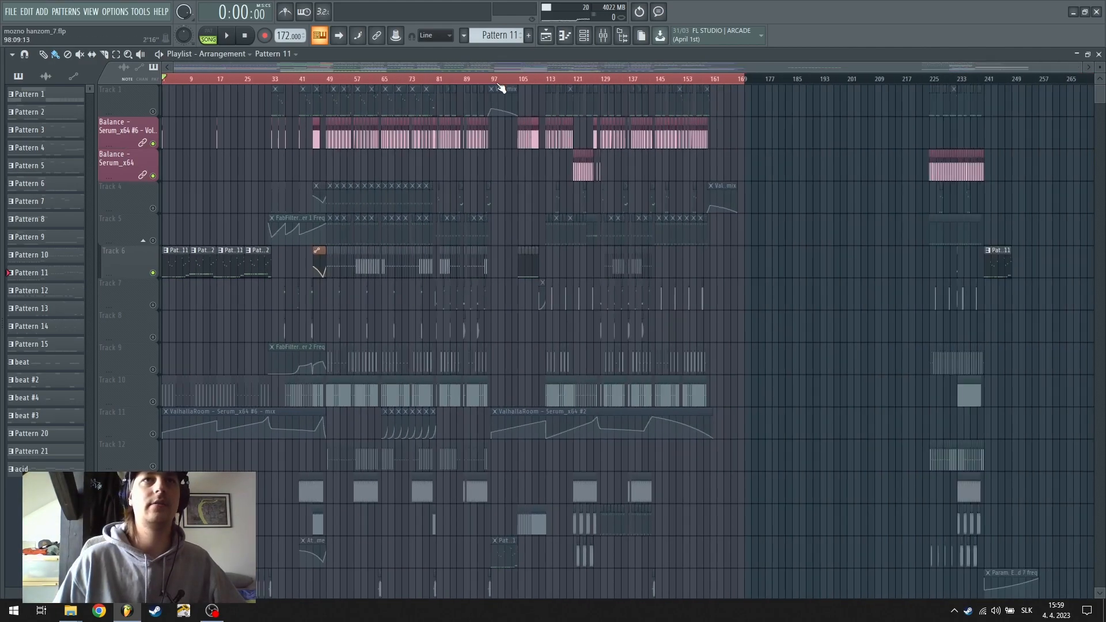
pyautogui.scroll(5, 327, 83)
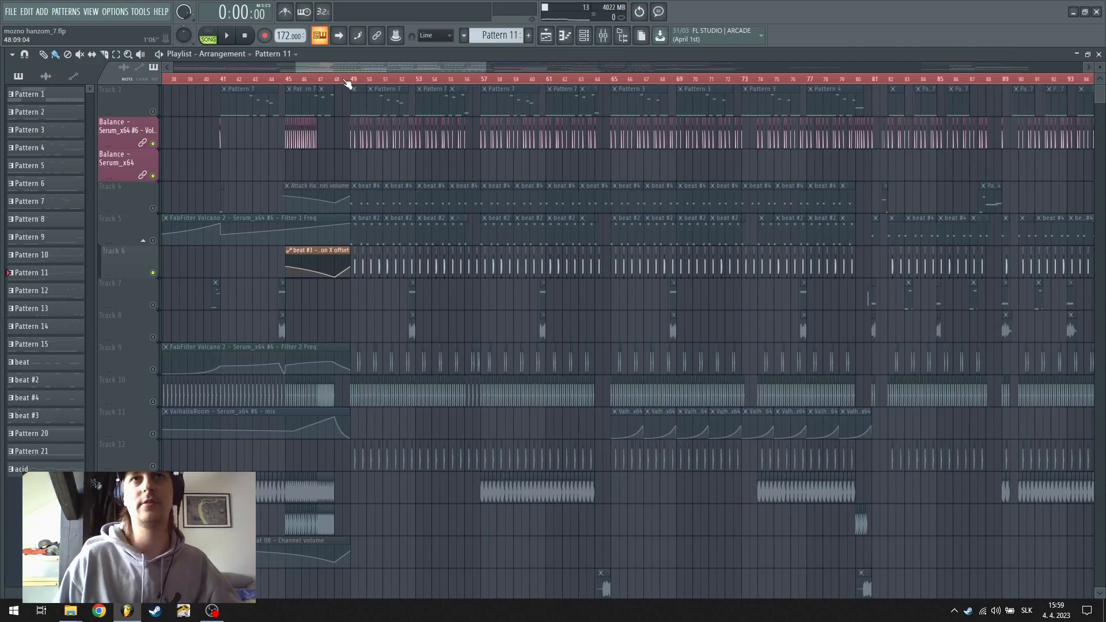
pyautogui.click(351, 80)
pyautogui.scroll(7, 360, 80)
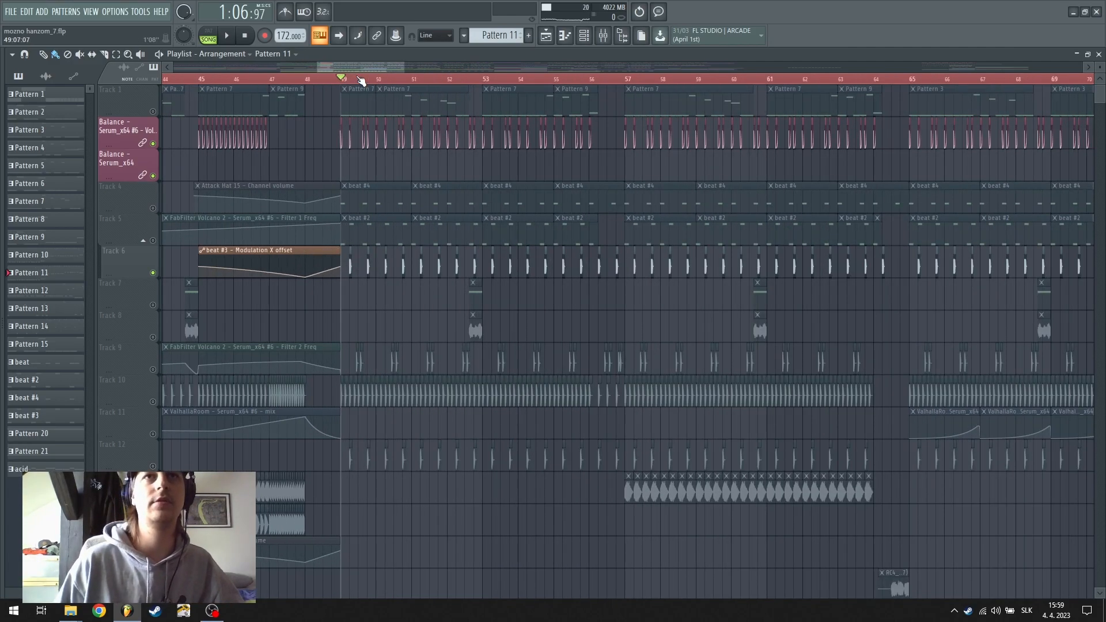
# Open Fruity Balance on the 0_MAIN BASS GROUP mixer track and view the controller link settings of its Volume knob
pyautogui.click(605, 38)
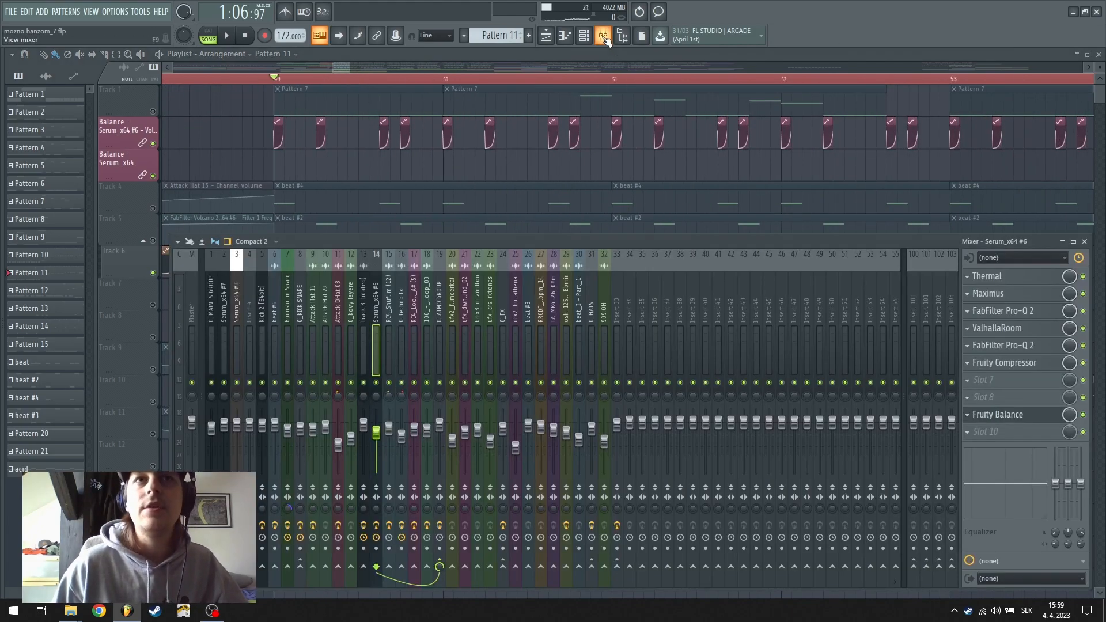
pyautogui.click(439, 353)
pyautogui.click(211, 346)
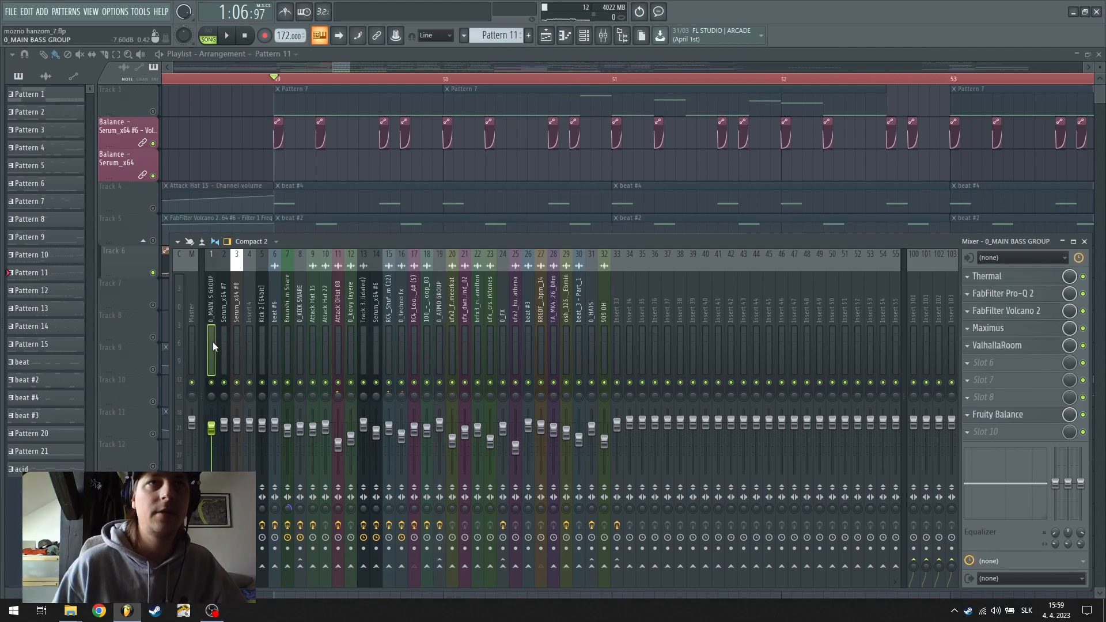
pyautogui.click(1008, 414)
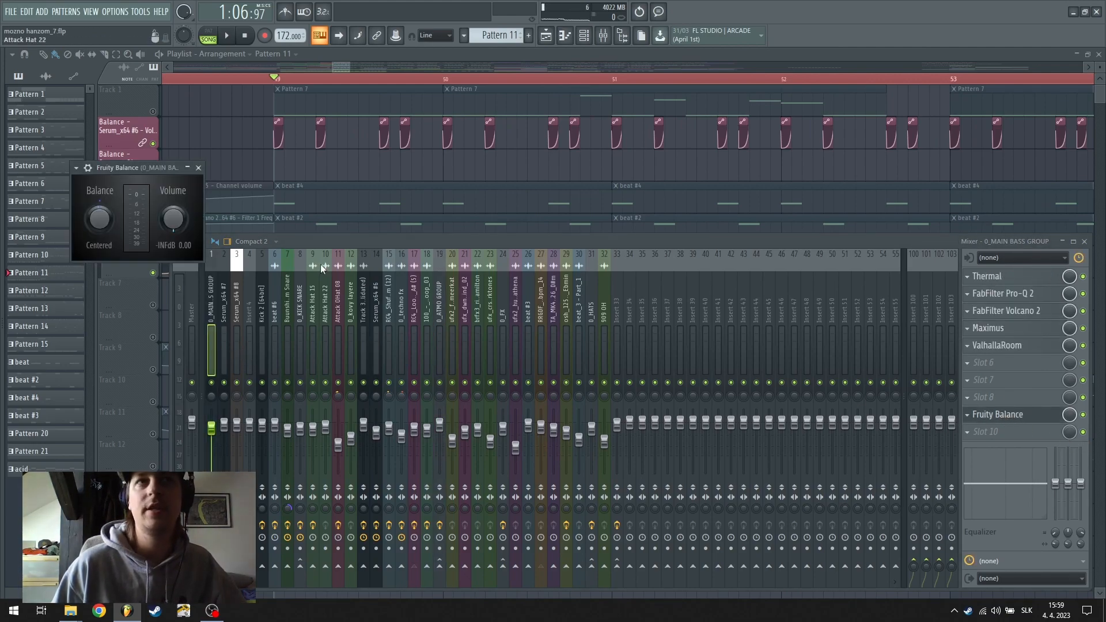
pyautogui.rightClick(175, 224)
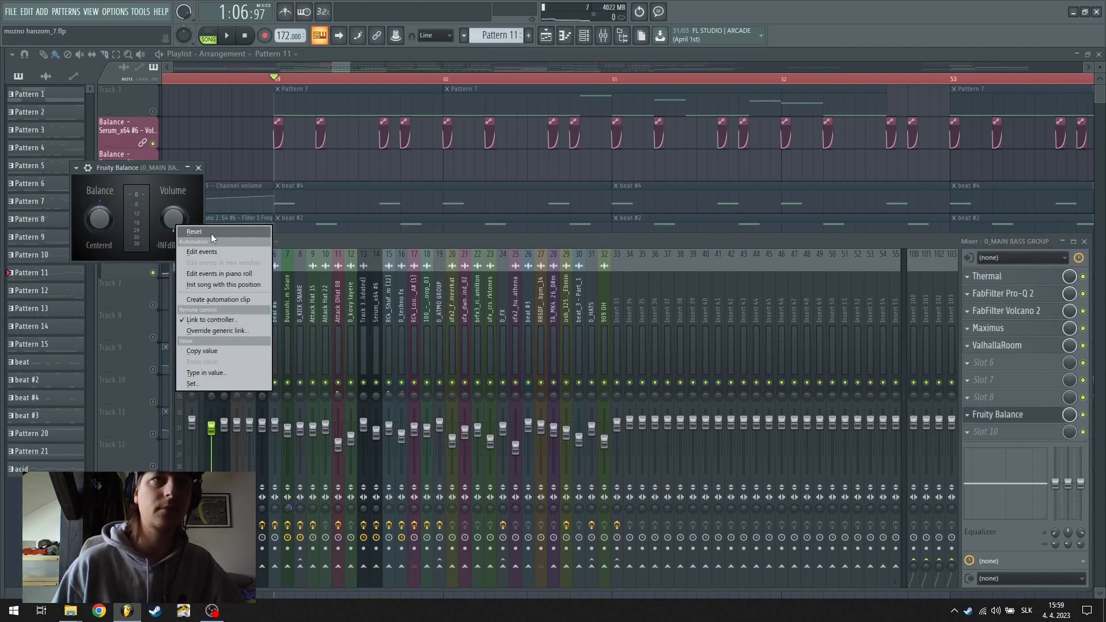
pyautogui.click(238, 319)
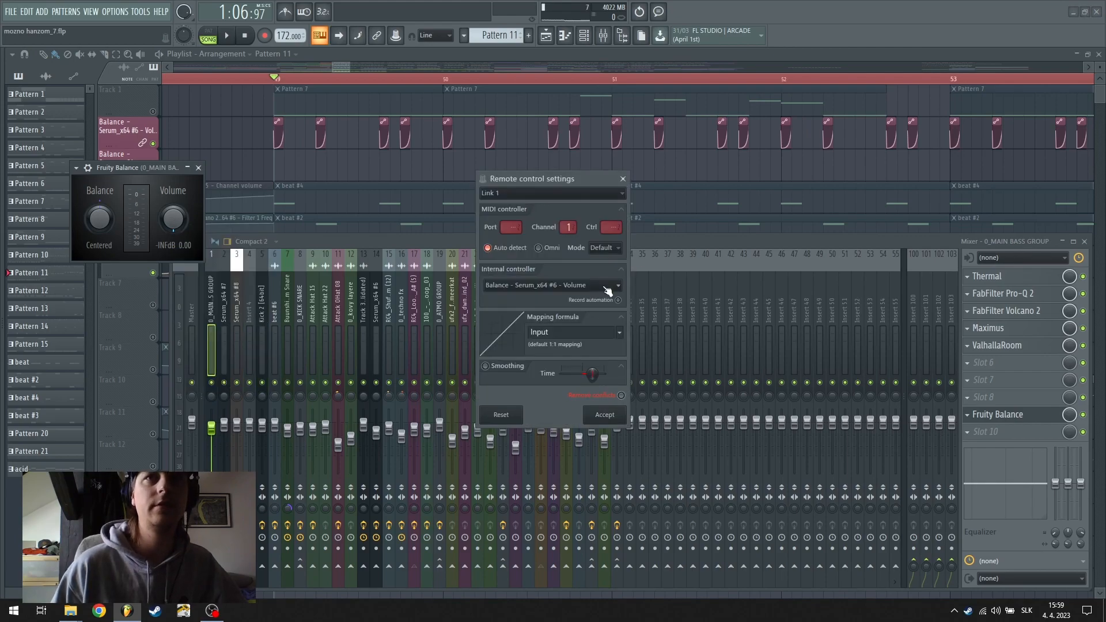
# View the available internal controllers for the Volume link, and close the link settings and Fruity Balance without changes
pyautogui.click(606, 288)
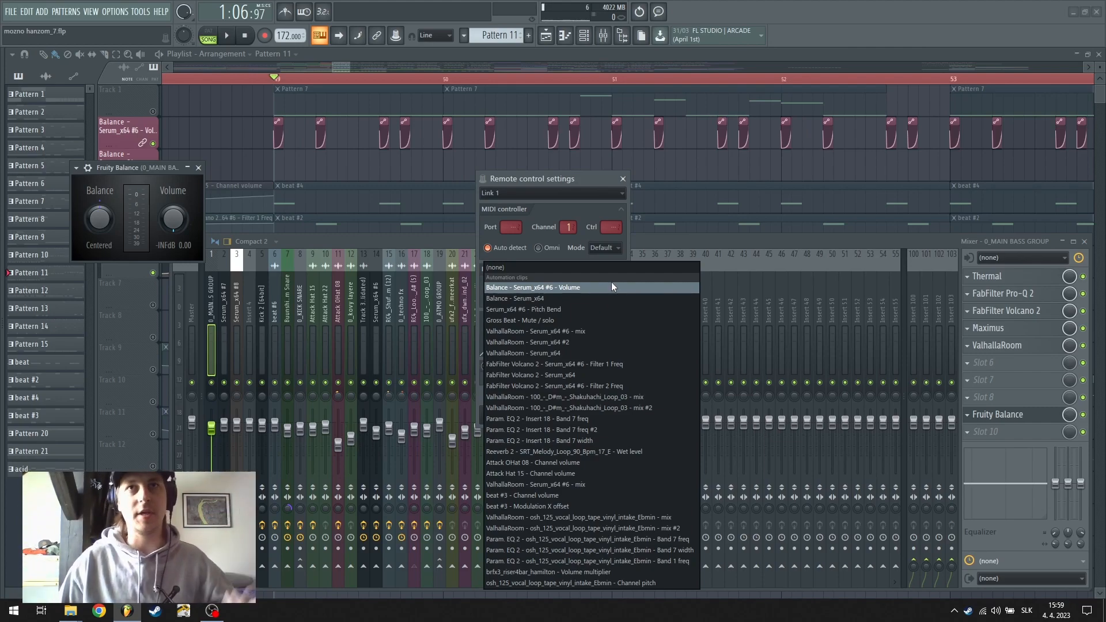
pyautogui.click(154, 171)
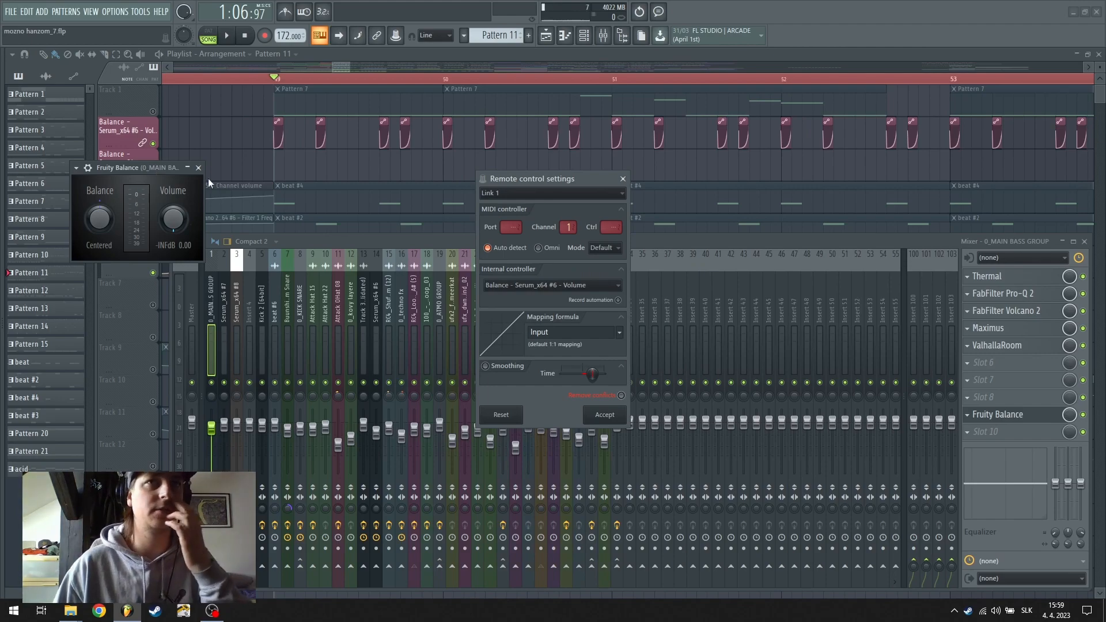
pyautogui.click(623, 179)
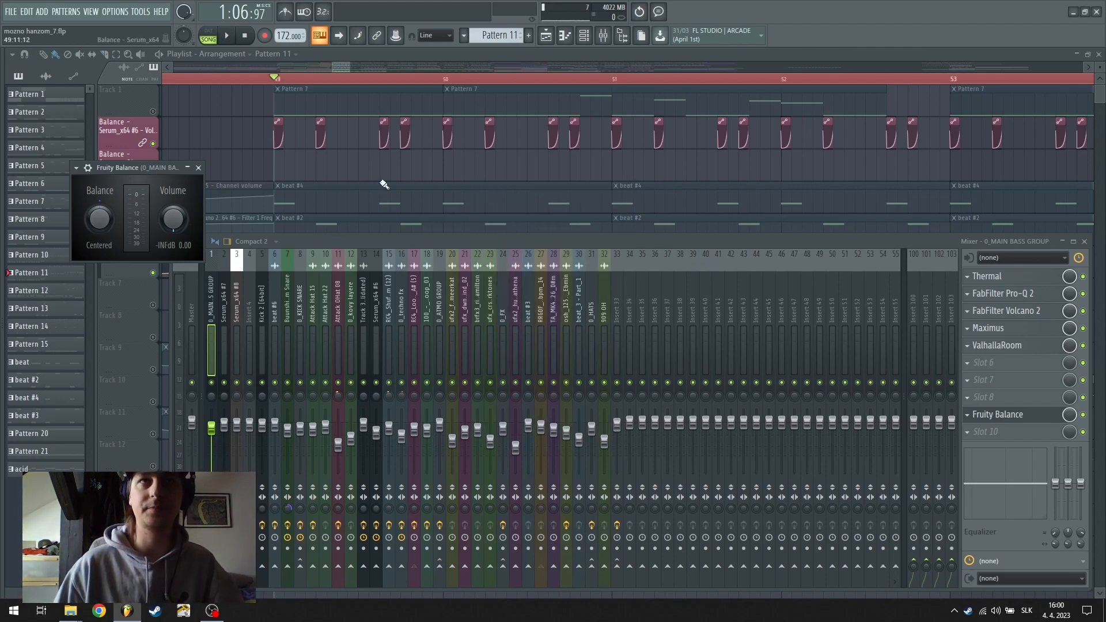
pyautogui.click(198, 168)
# Examine the Serum_x64 #6 volume automation clips around bar 49, with the bass group's Fruity Balance open for reference
pyautogui.moveTo(348, 63); pyautogui.dragTo(377, 79)
pyautogui.scroll(-5, 376, 80)
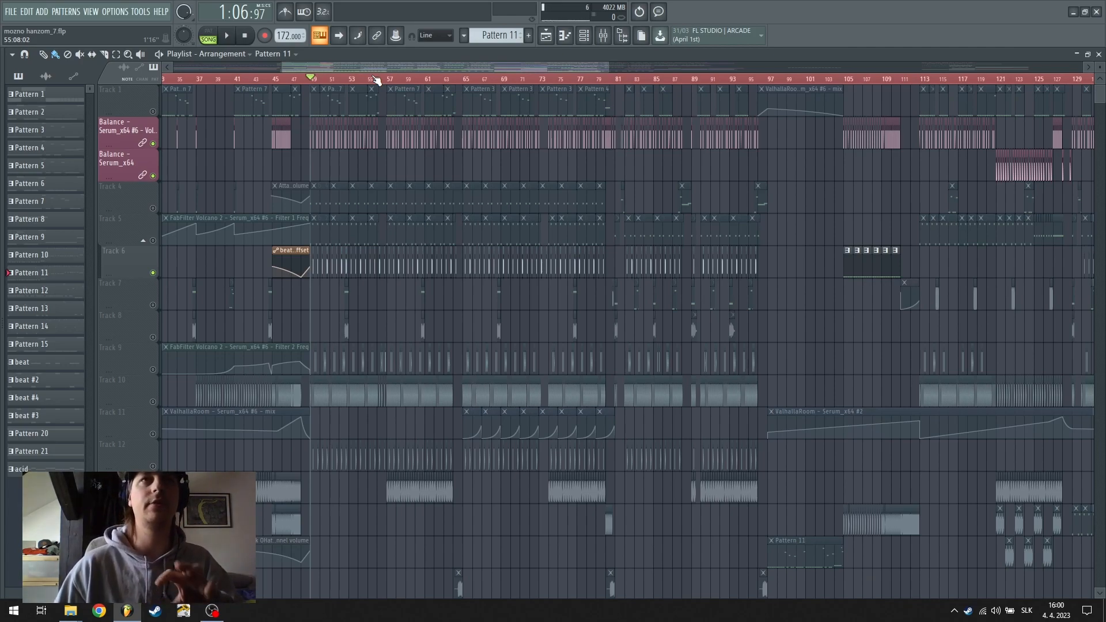
pyautogui.scroll(5, 390, 82)
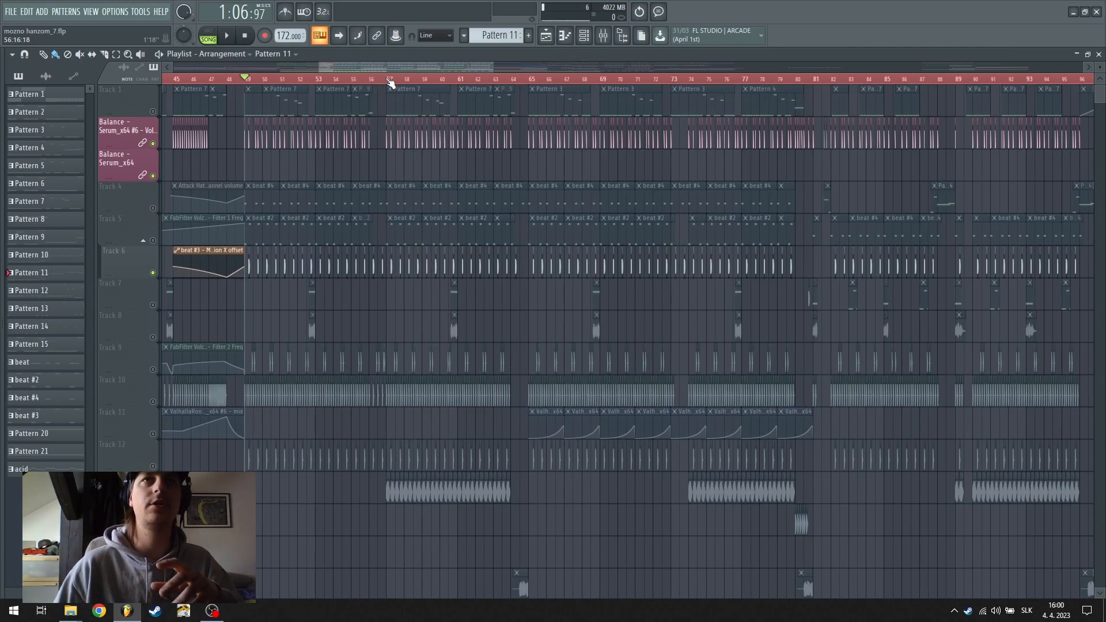
pyautogui.moveTo(369, 68); pyautogui.dragTo(351, 65)
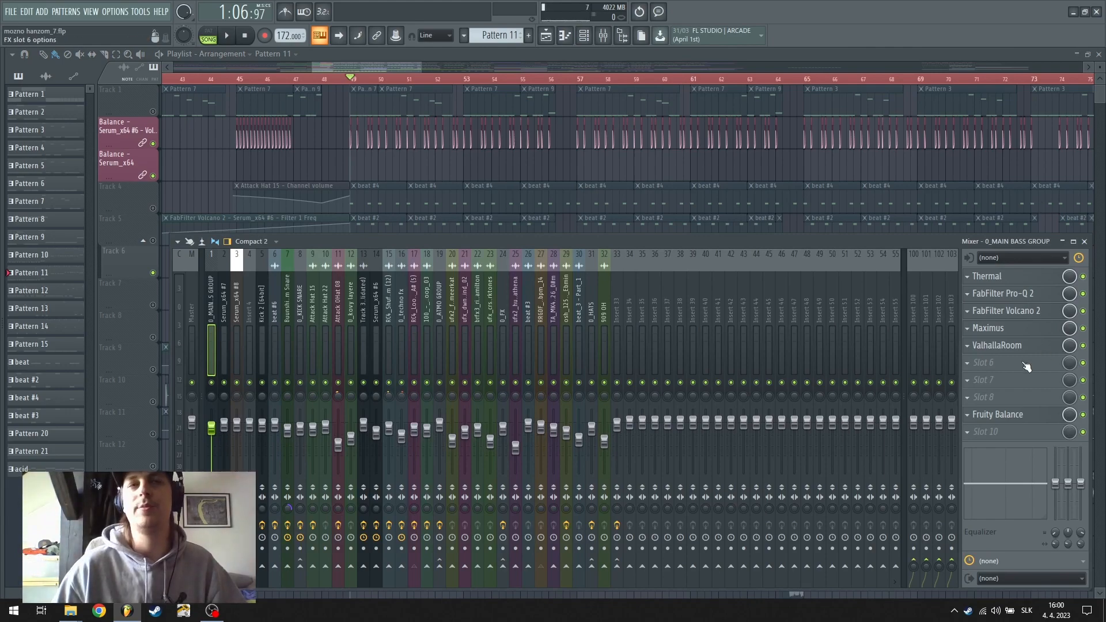
pyautogui.click(1006, 417)
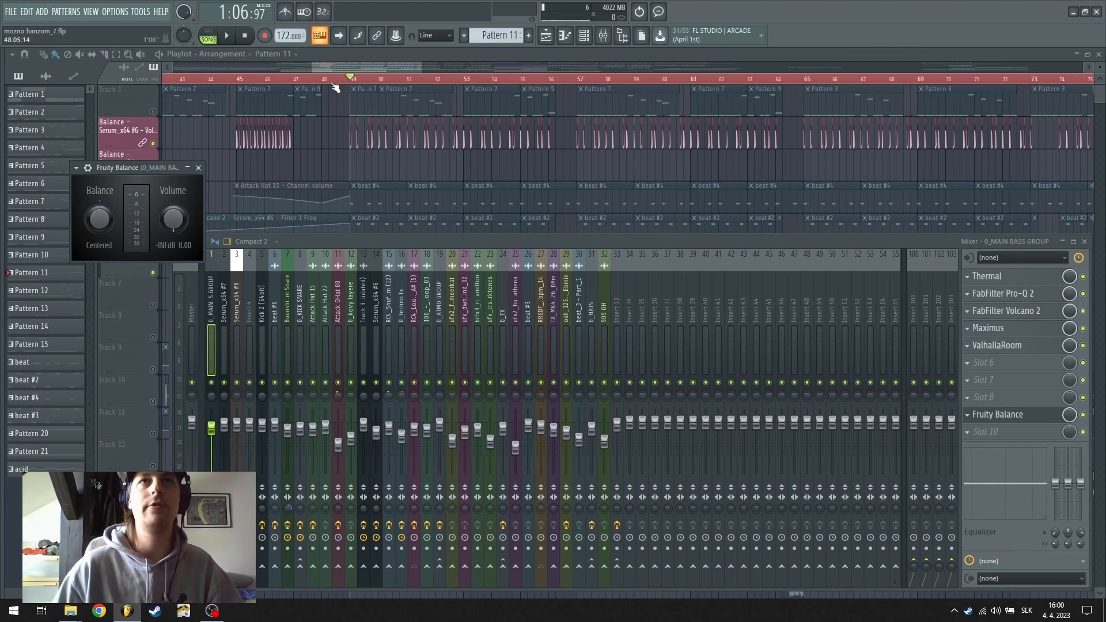
pyautogui.scroll(5, 350, 81)
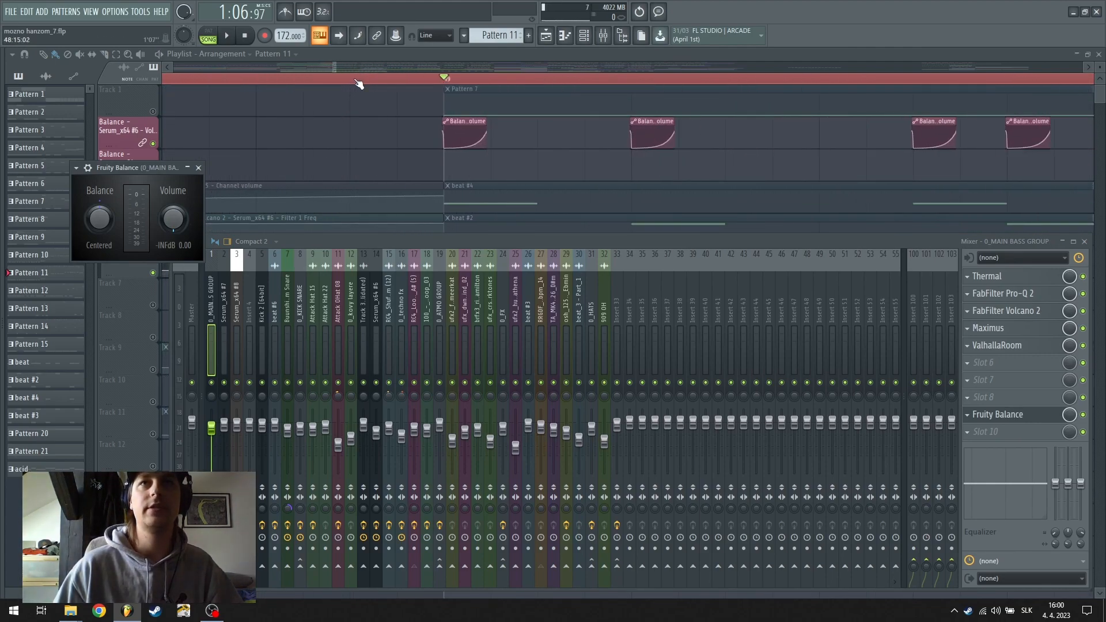
pyautogui.scroll(2, 447, 81)
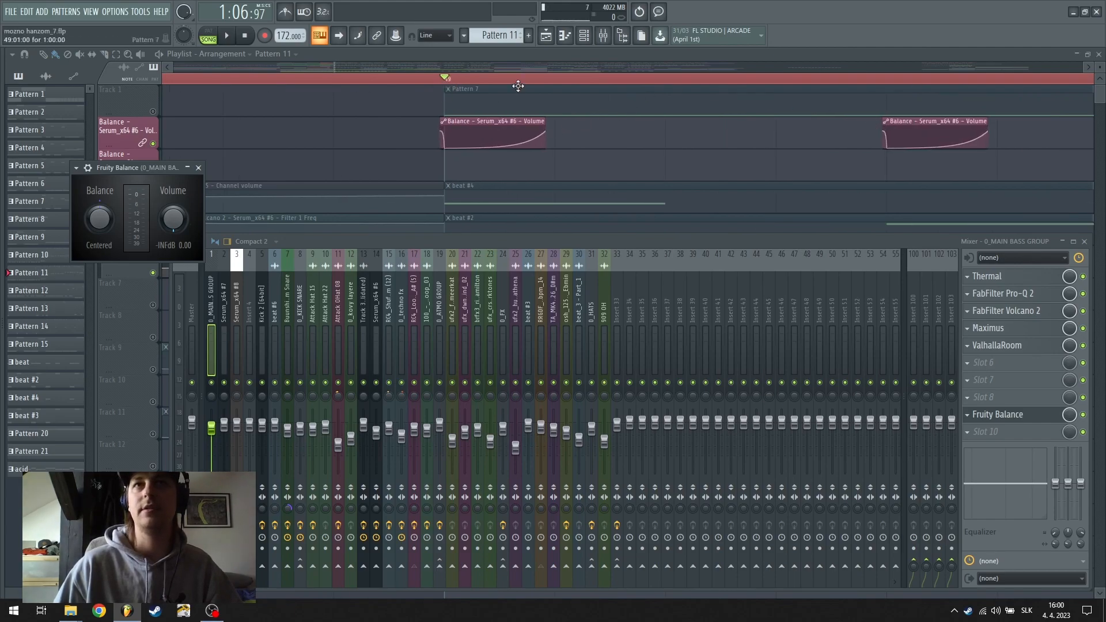
pyautogui.scroll(-8, 518, 83)
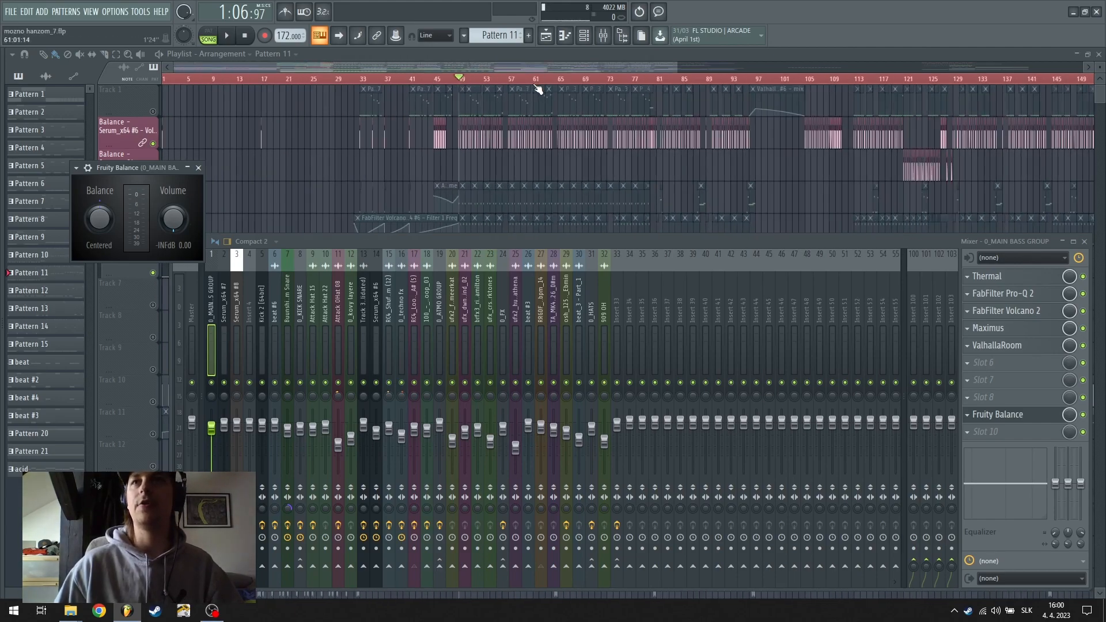
# Compare the Serum_x64 balance automation clips at bars 121 to 125 with the other volume automation, and close Fruity Balance
pyautogui.scroll(7, 933, 81)
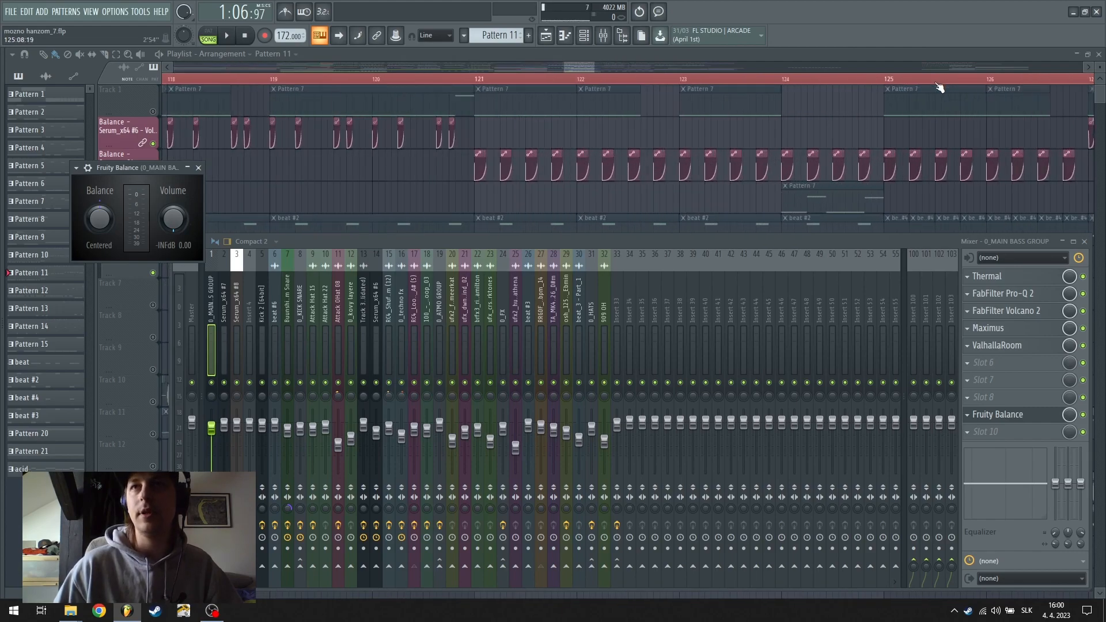
pyautogui.scroll(2, 939, 86)
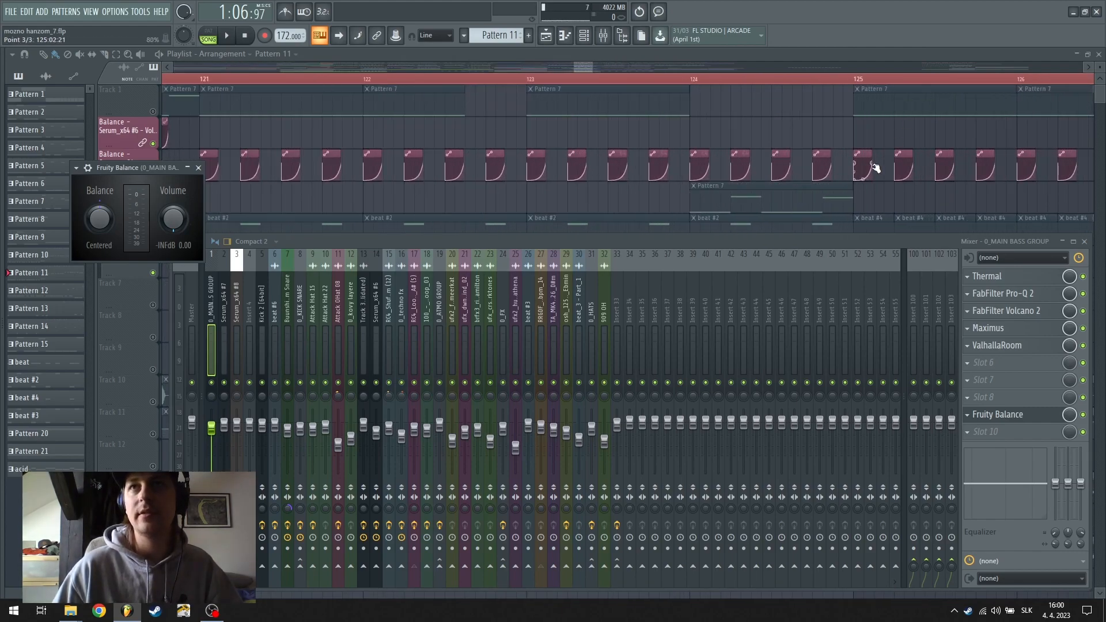
pyautogui.scroll(-2, 876, 84)
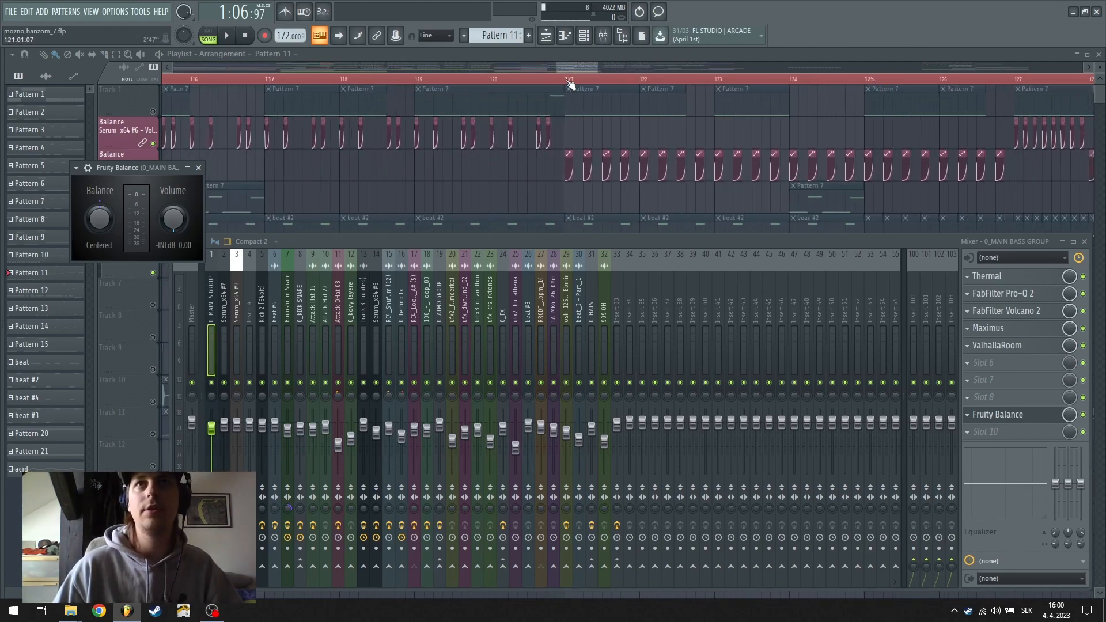
pyautogui.scroll(-2, 569, 84)
pyautogui.scroll(-5, 577, 173)
pyautogui.scroll(5, 579, 170)
pyautogui.scroll(-3, 583, 77)
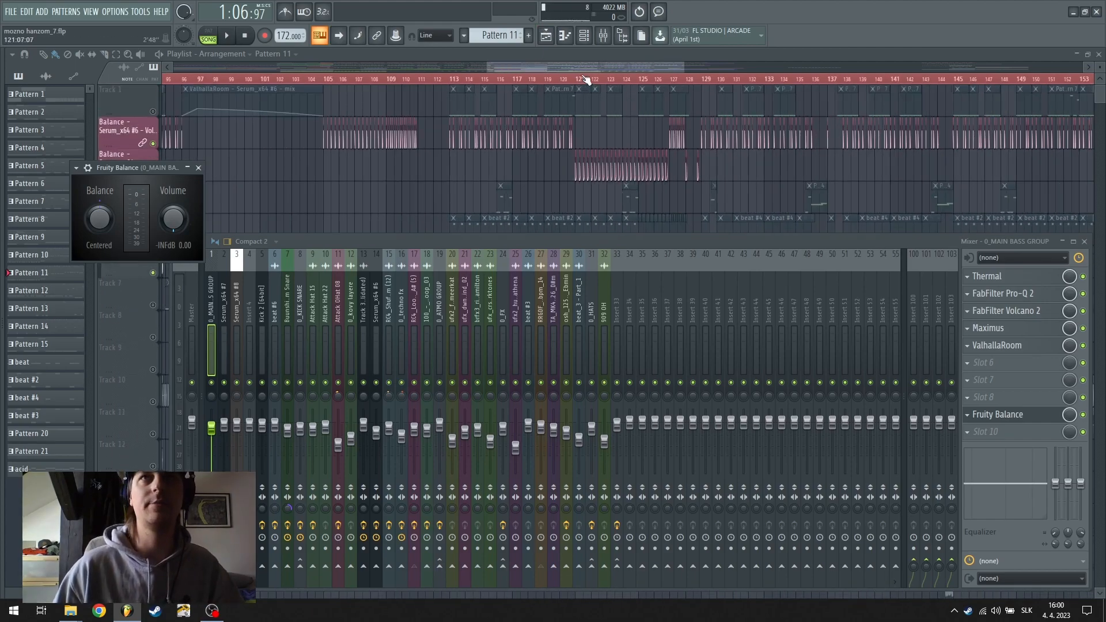
pyautogui.scroll(-3, 586, 81)
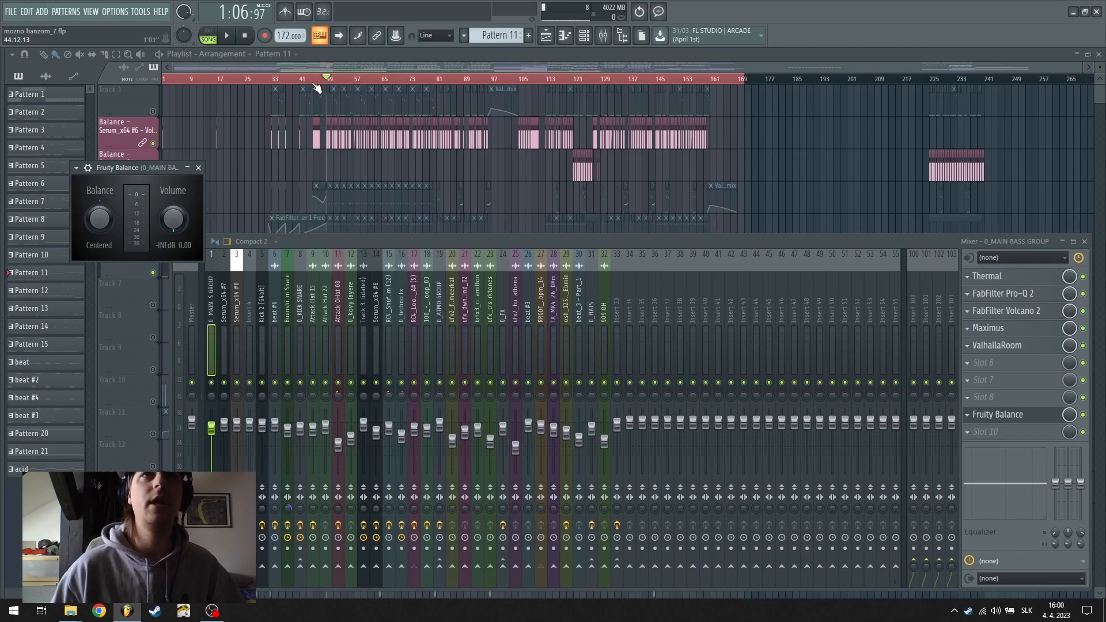
pyautogui.scroll(2, 315, 88)
pyautogui.click(198, 168)
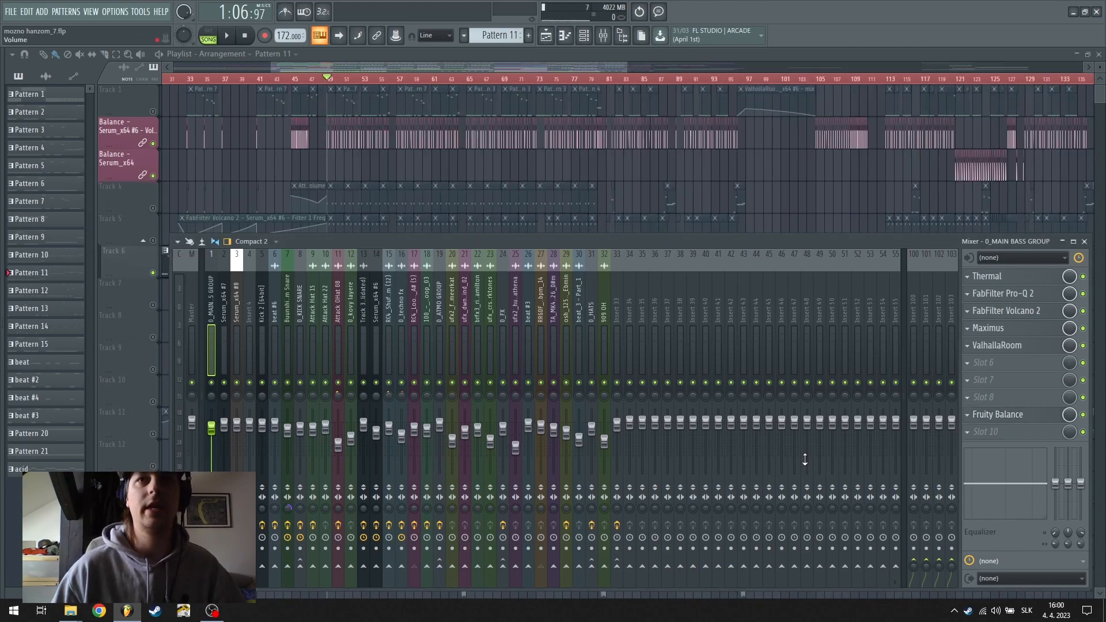
# Load Fruity Balance into slot 9 of the empty mixer track Insert 34
pyautogui.click(636, 358)
pyautogui.click(997, 414)
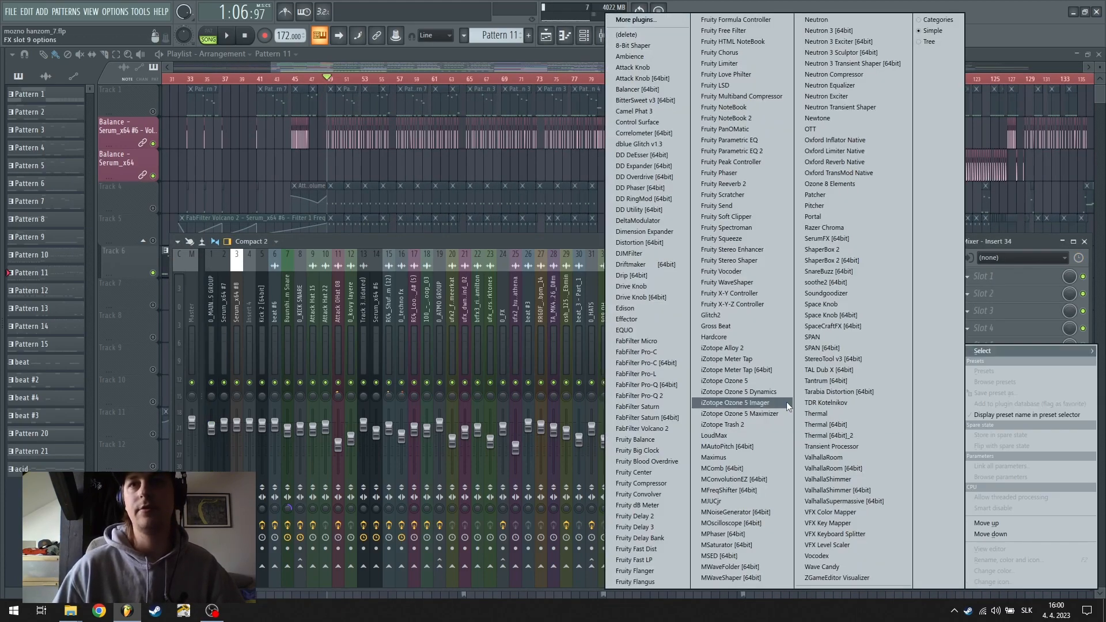
pyautogui.click(644, 439)
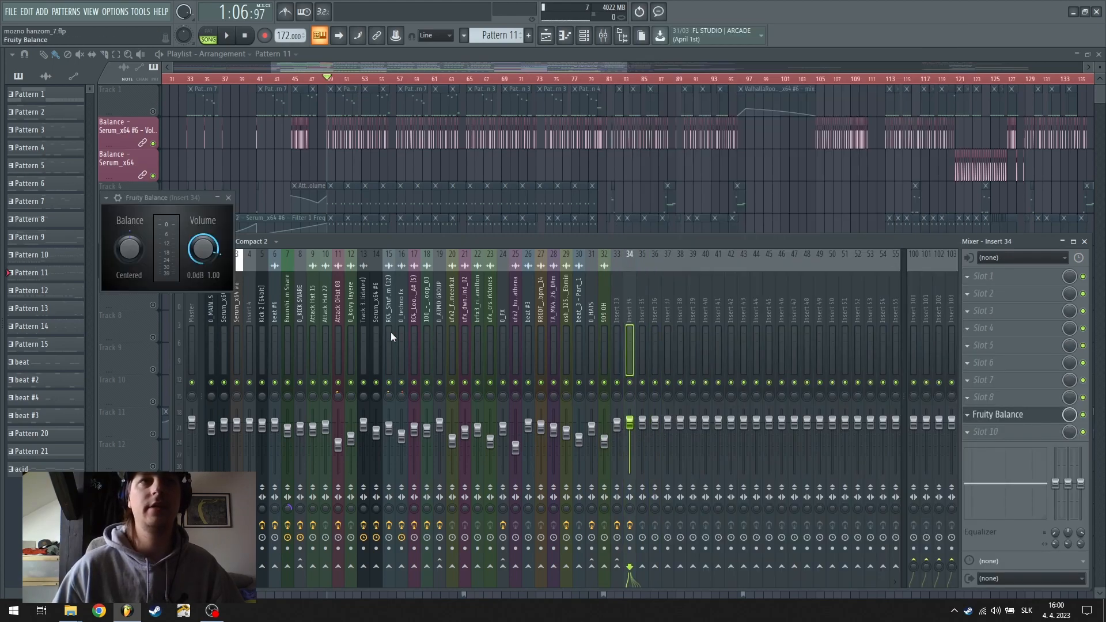
# Link the Volume knob of Insert 34's Fruity Balance to the internal controller Balance - Serum_x64 #6 - Volume
pyautogui.rightClick(201, 246)
pyautogui.click(250, 337)
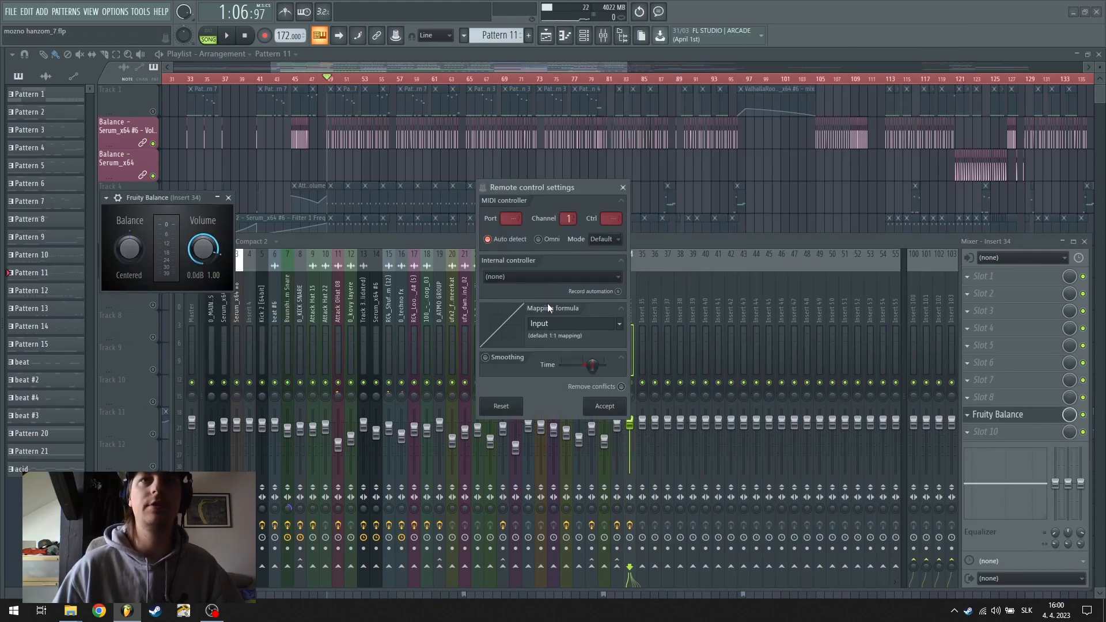
pyautogui.click(552, 260)
pyautogui.click(578, 288)
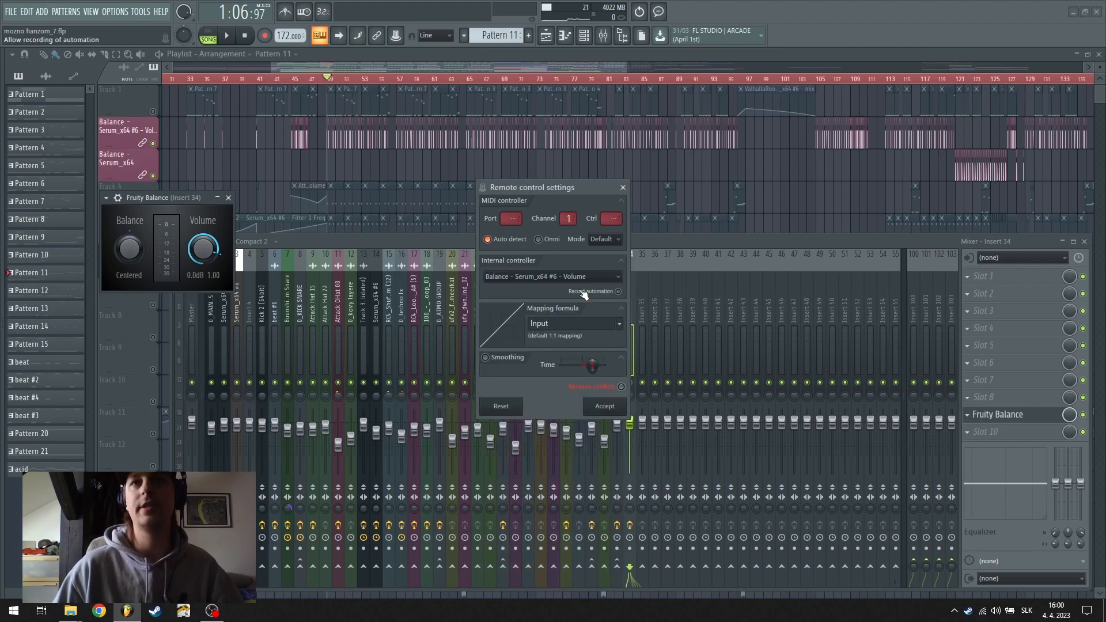
pyautogui.click(612, 406)
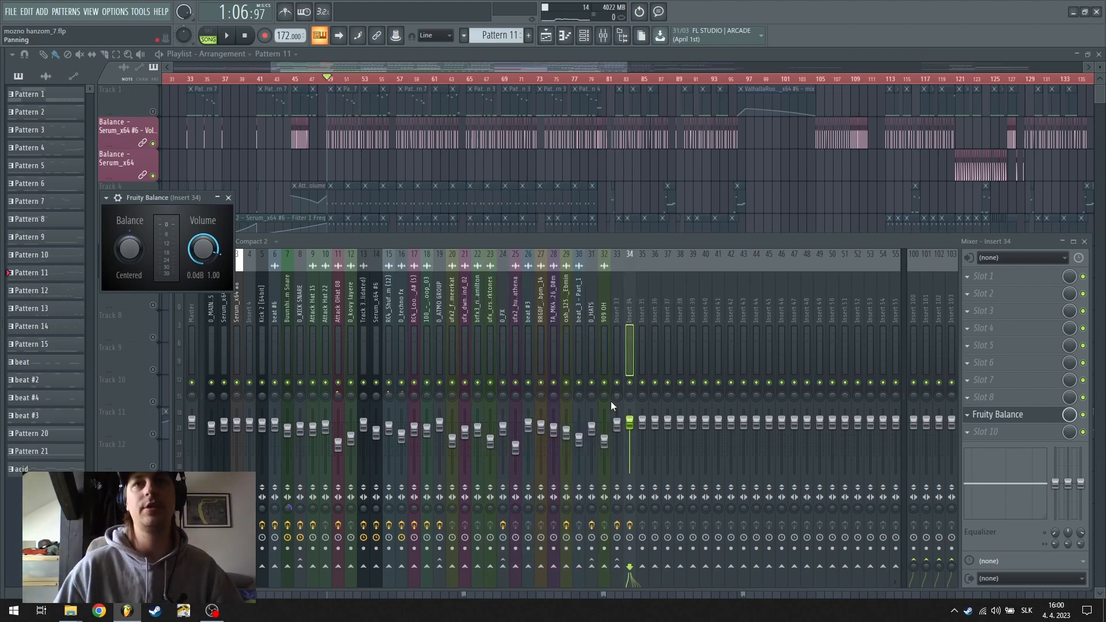
# Mute both Balance automation tracks in the playlist and unmute all the other tracks
pyautogui.click(154, 144)
pyautogui.click(154, 144)
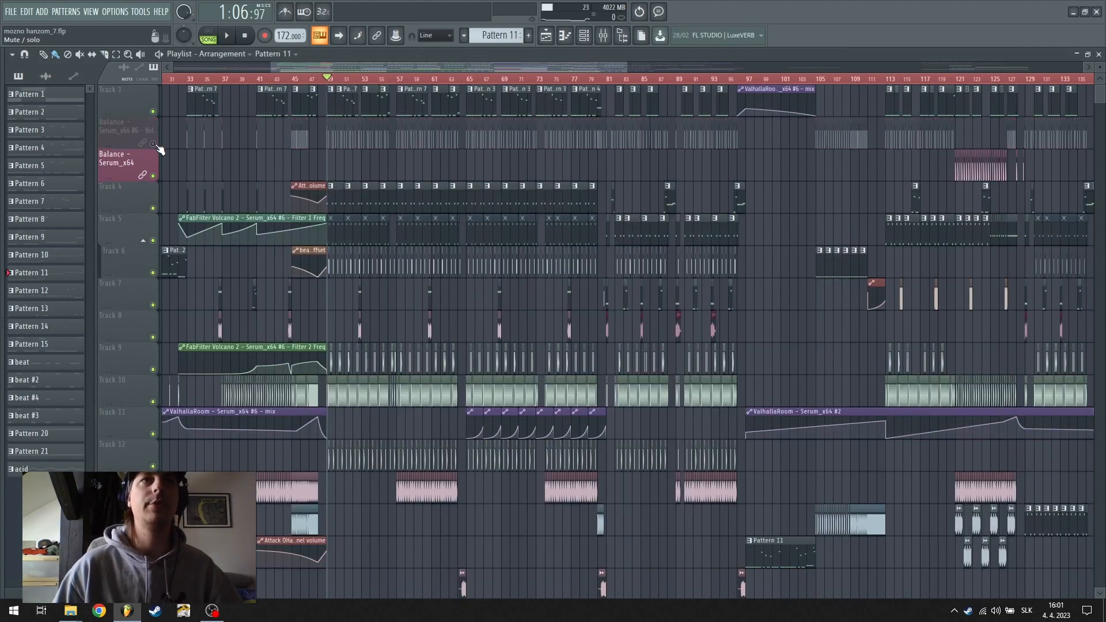
pyautogui.click(154, 176)
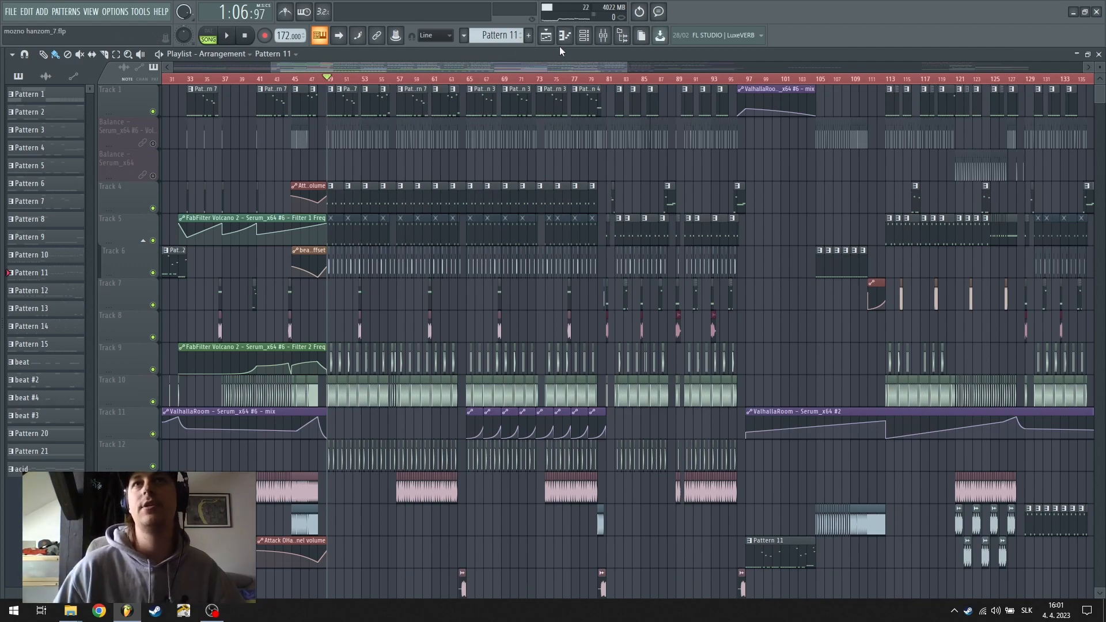
# Remove Fruity Balance from slot 9 of the Insert 34 mixer track
pyautogui.click(613, 41)
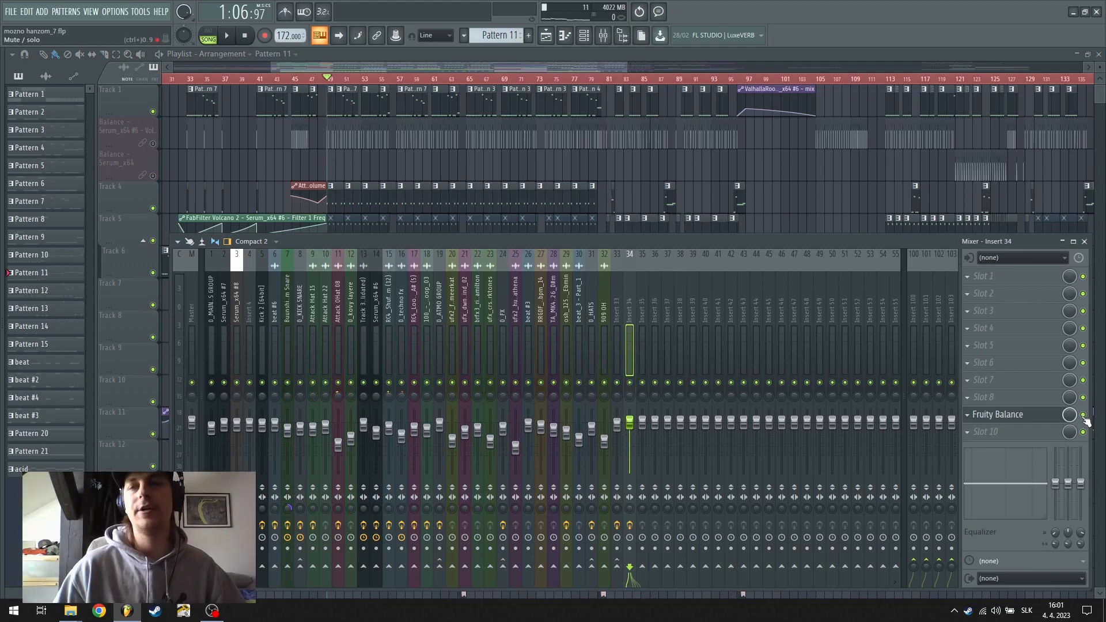
pyautogui.click(970, 415)
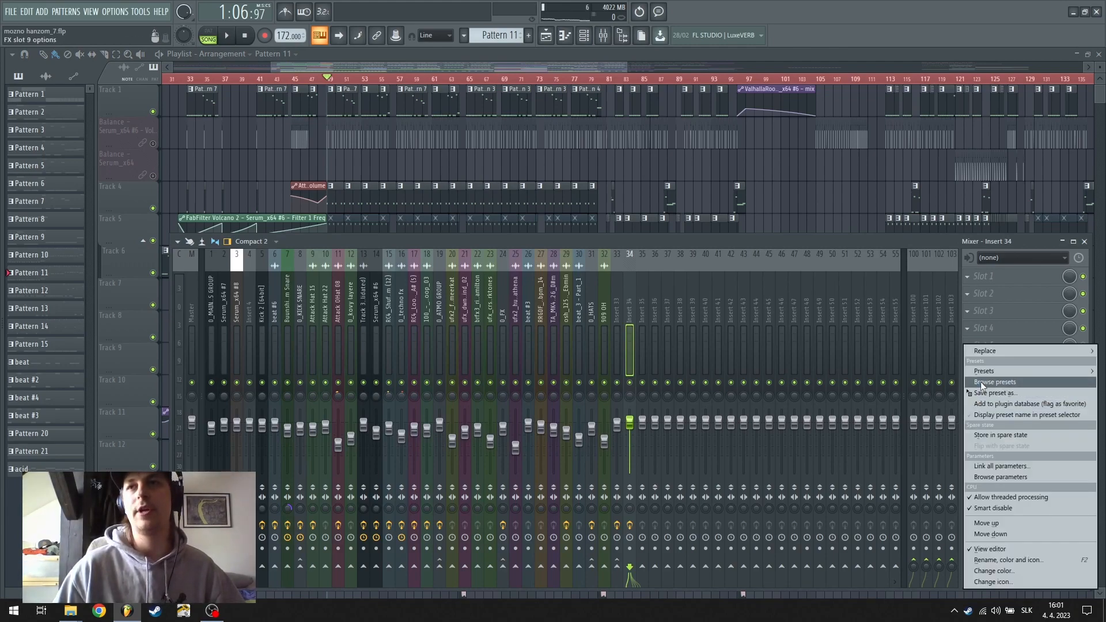
pyautogui.moveTo(990, 351)
pyautogui.click(625, 34)
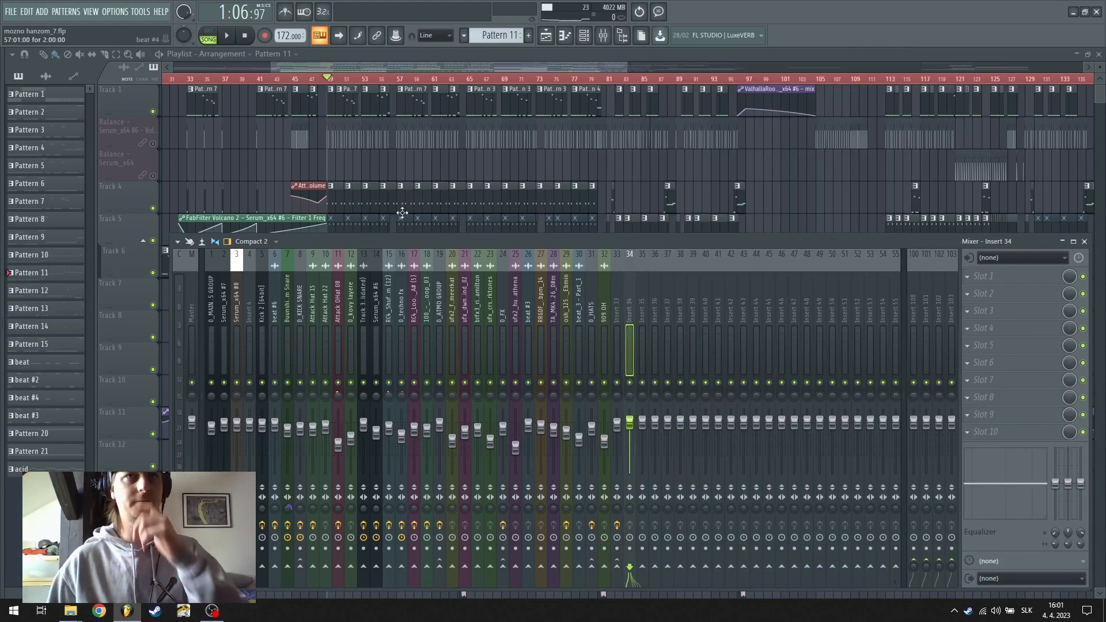
# Unmute both Balance automation tracks and examine how their clips line up with the drums from bar 49
pyautogui.click(149, 153)
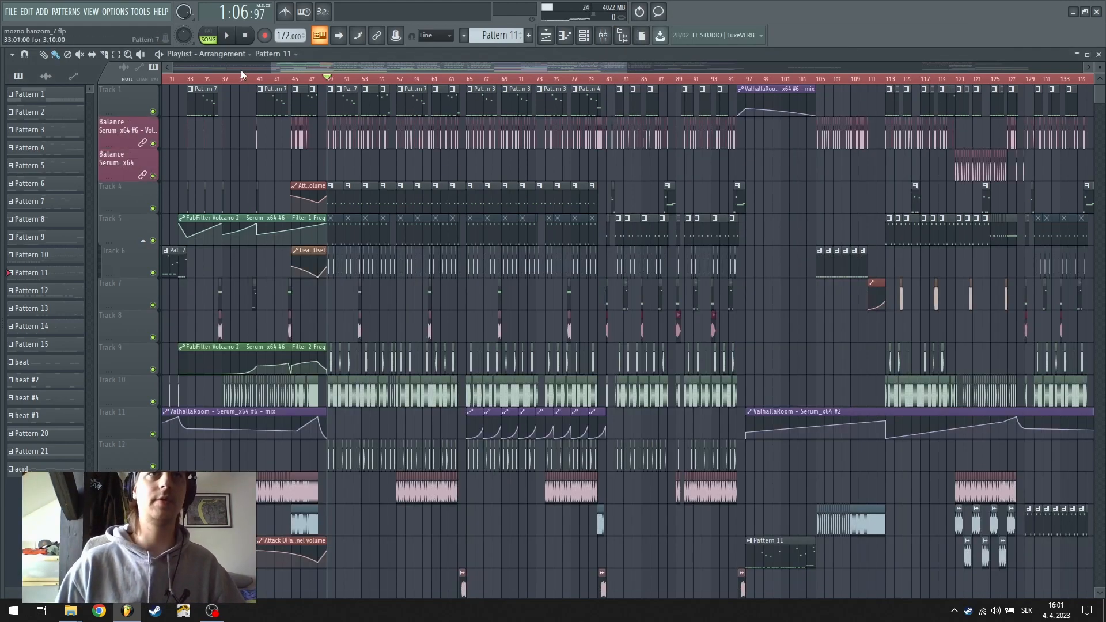
pyautogui.scroll(4, 342, 85)
pyautogui.scroll(2, 342, 85)
pyautogui.scroll(-5, 345, 86)
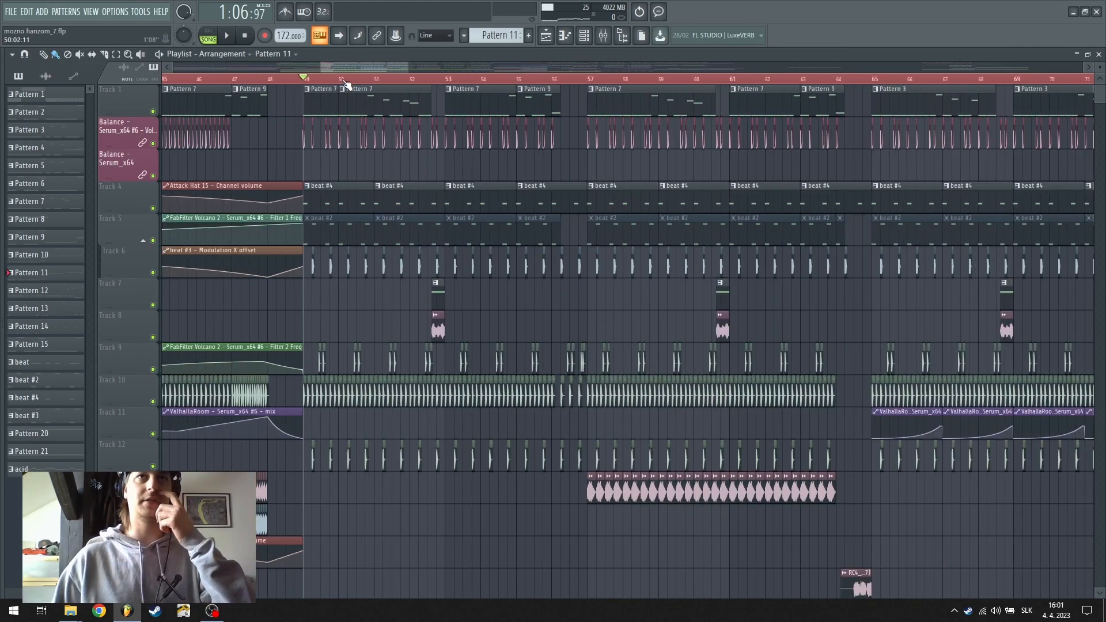
pyautogui.scroll(2, 316, 81)
pyautogui.scroll(-5, 325, 82)
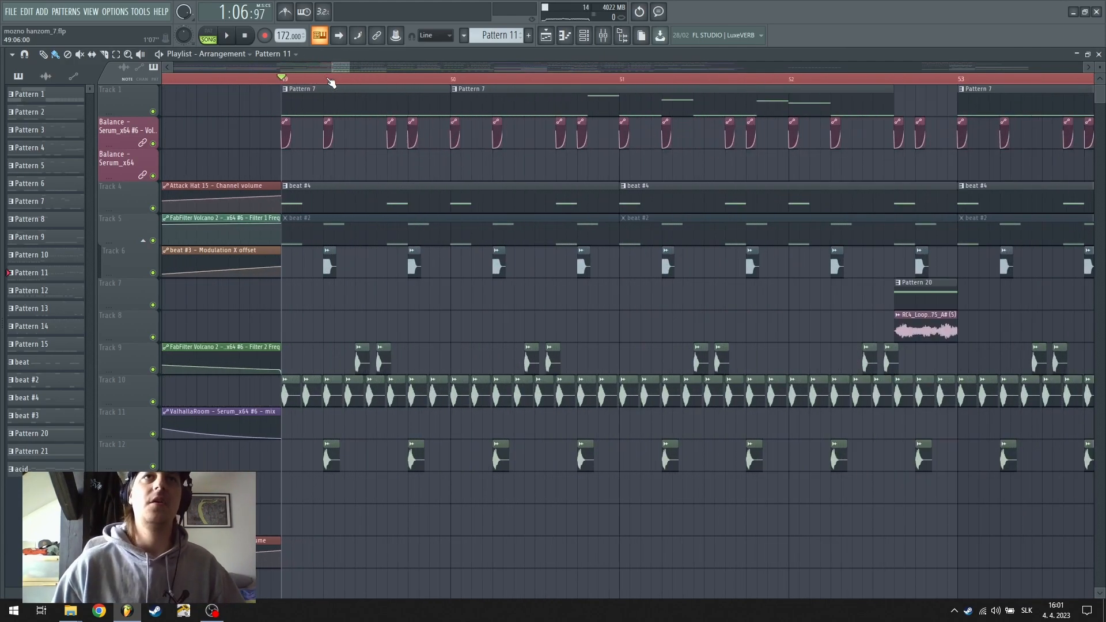
pyautogui.scroll(8, 326, 82)
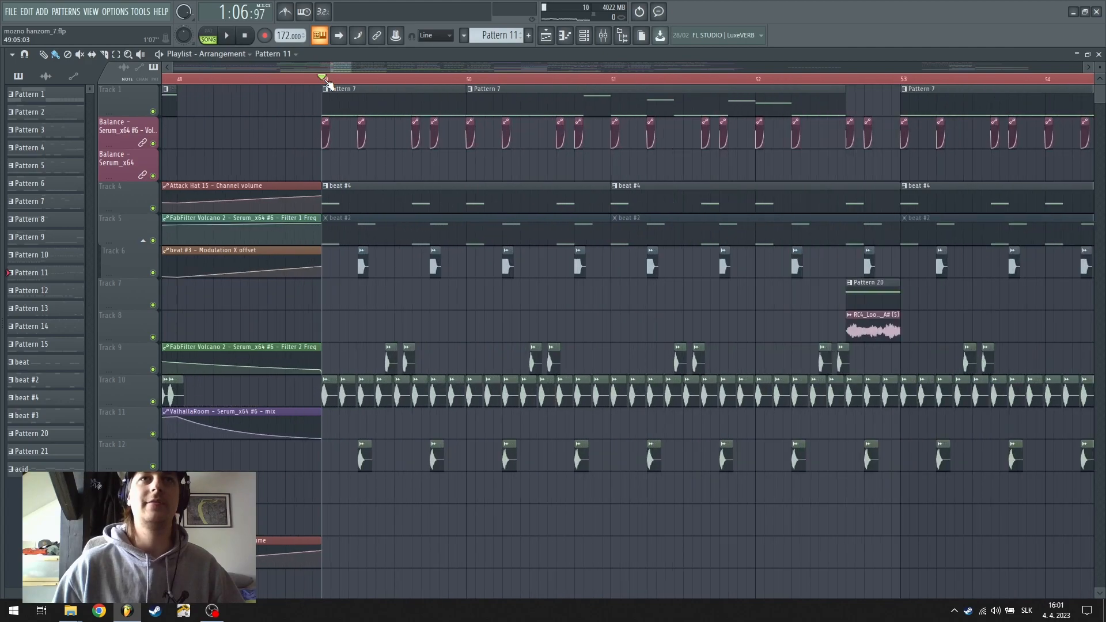
pyautogui.scroll(1, 326, 82)
pyautogui.scroll(2, 326, 82)
# Survey the whole arrangement in the playlist, from the intro through the section after bar 49
pyautogui.scroll(-10, 326, 83)
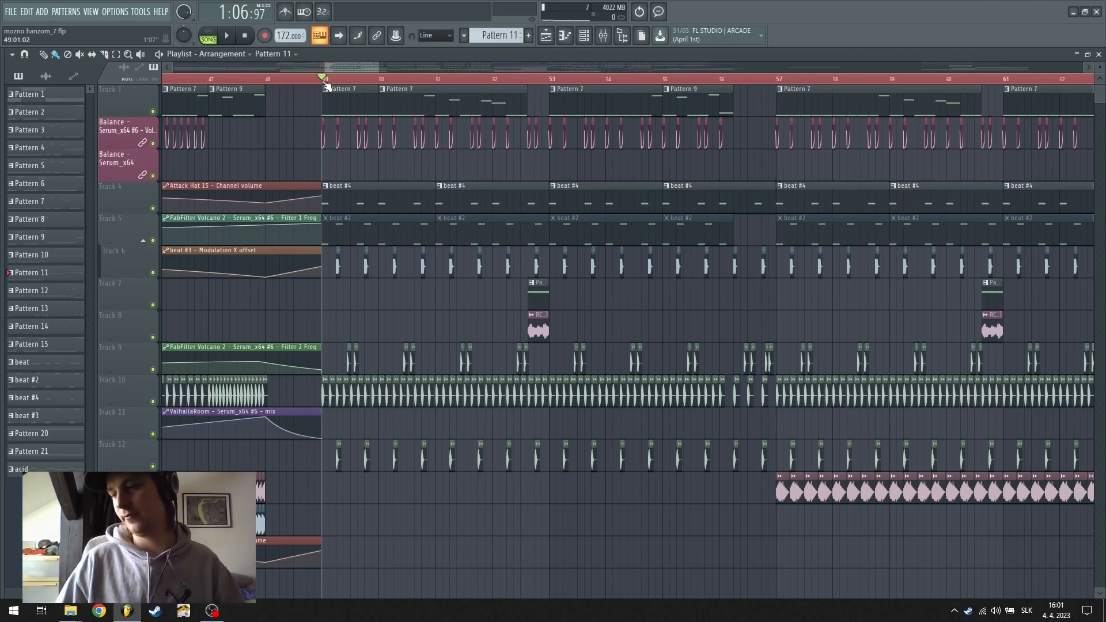
pyautogui.scroll(-4, 328, 81)
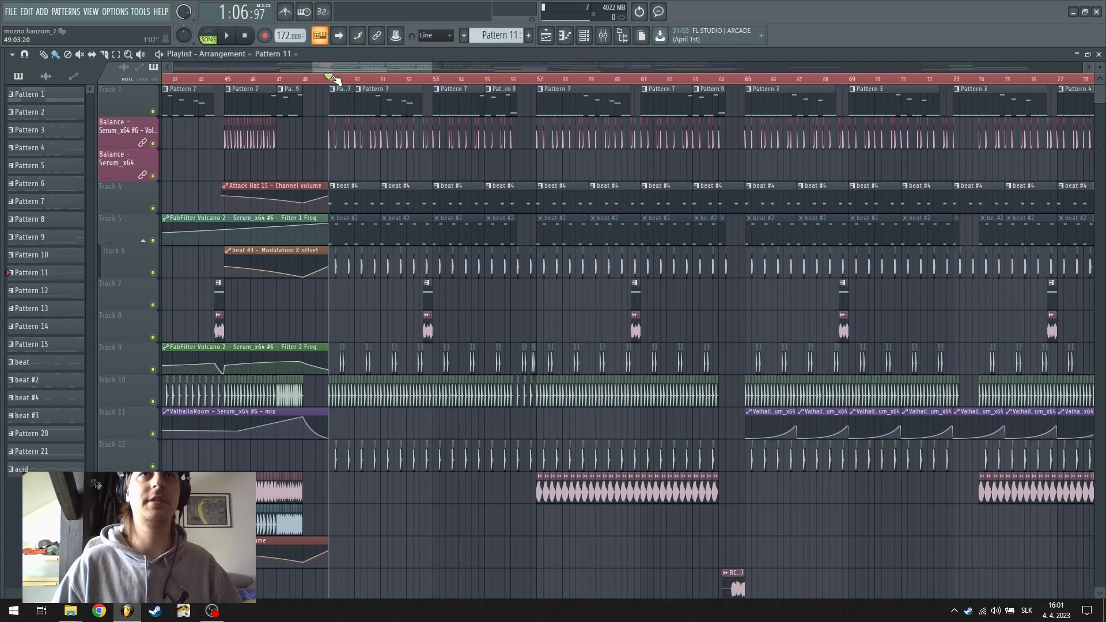
pyautogui.scroll(-5, 336, 80)
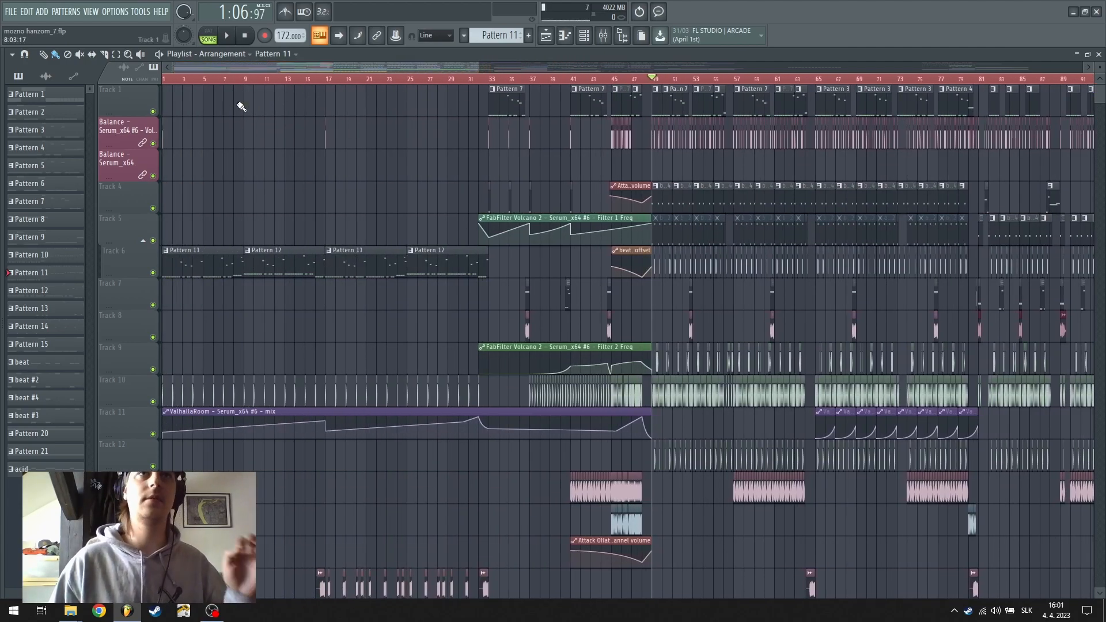
pyautogui.scroll(8, 714, 90)
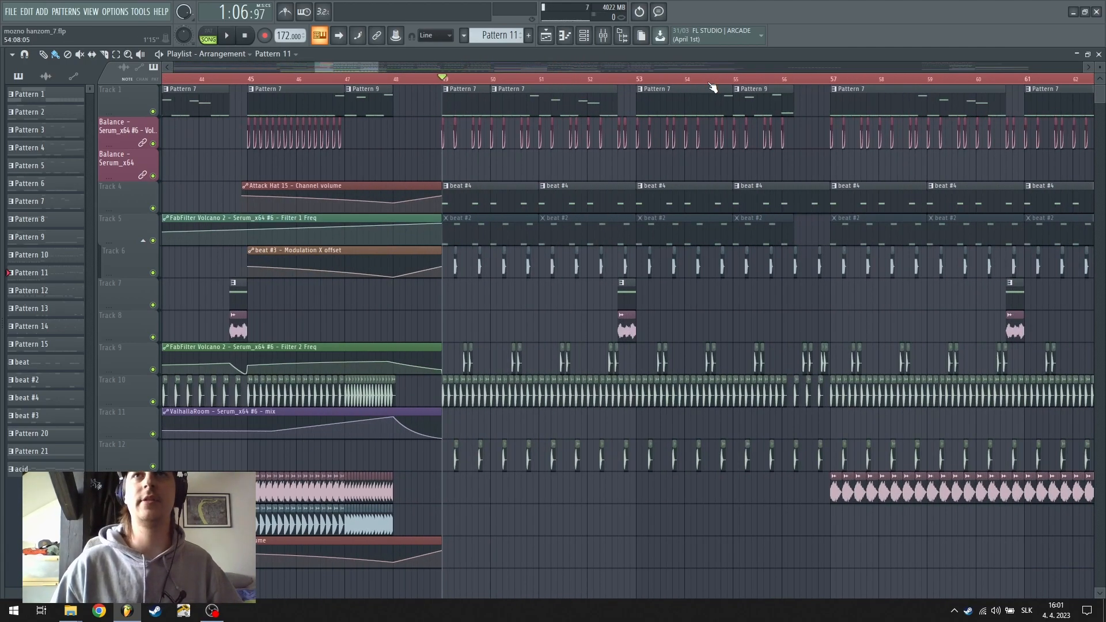
pyautogui.scroll(-5, 449, 81)
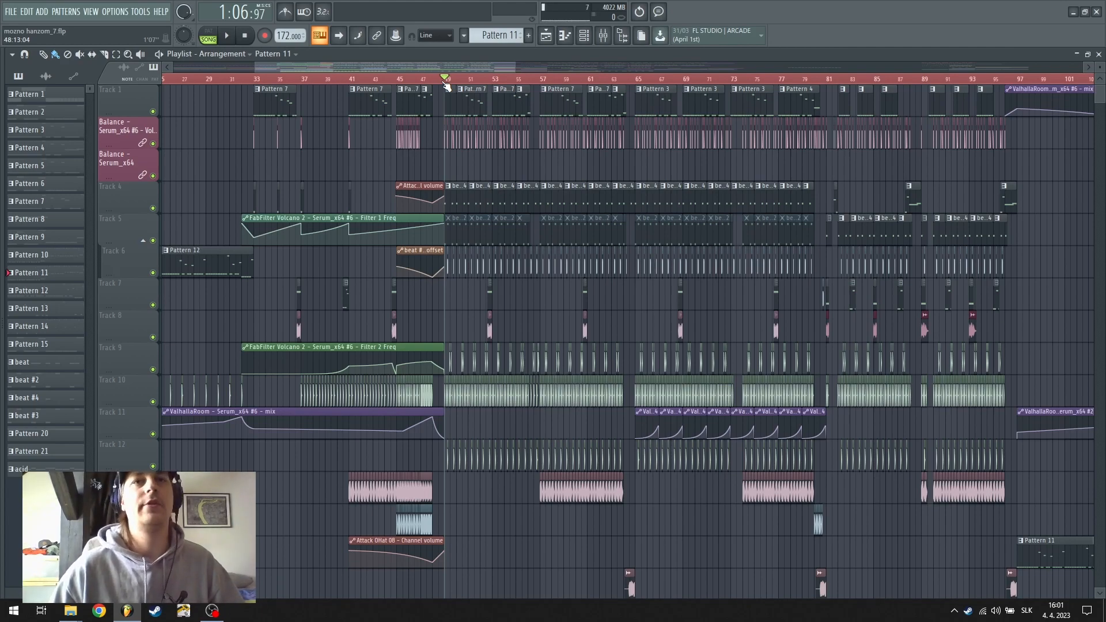
# Survey the playlist arrangement from the intro to the final section, including the effect and automation tracks further down
pyautogui.moveTo(449, 67); pyautogui.dragTo(328, 65)
pyautogui.scroll(-6, 415, 229)
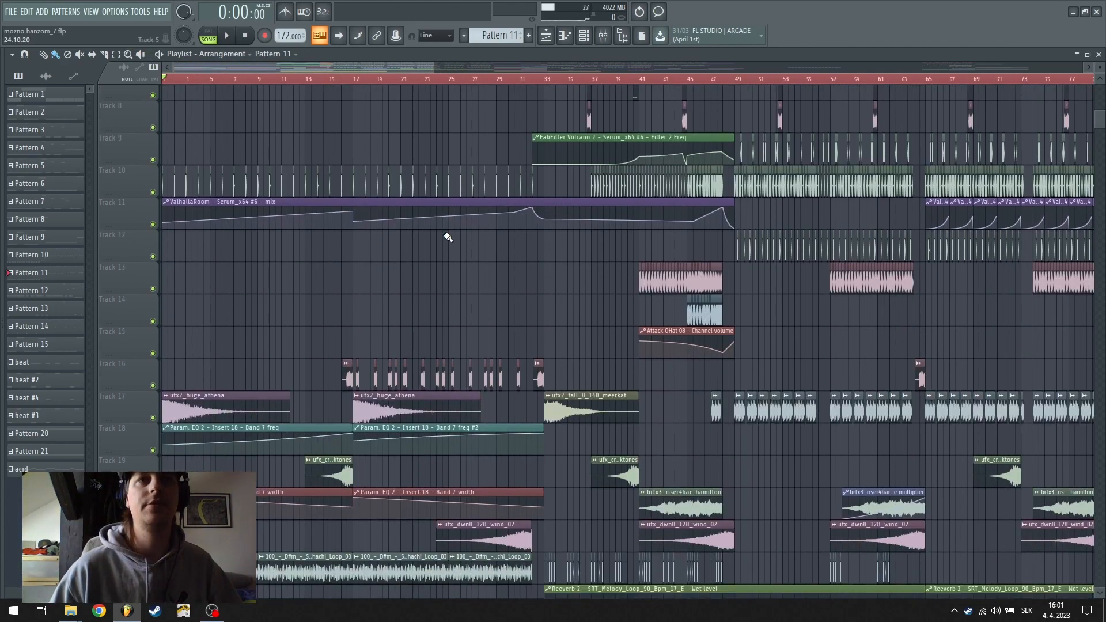
pyautogui.scroll(6, 446, 236)
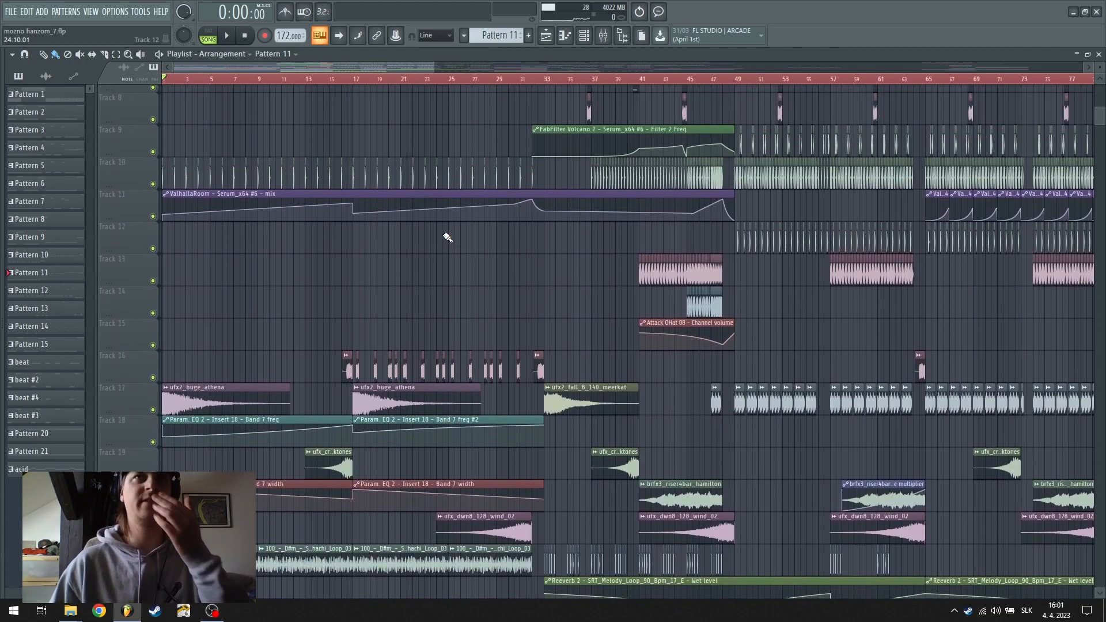
pyautogui.scroll(6, 356, 82)
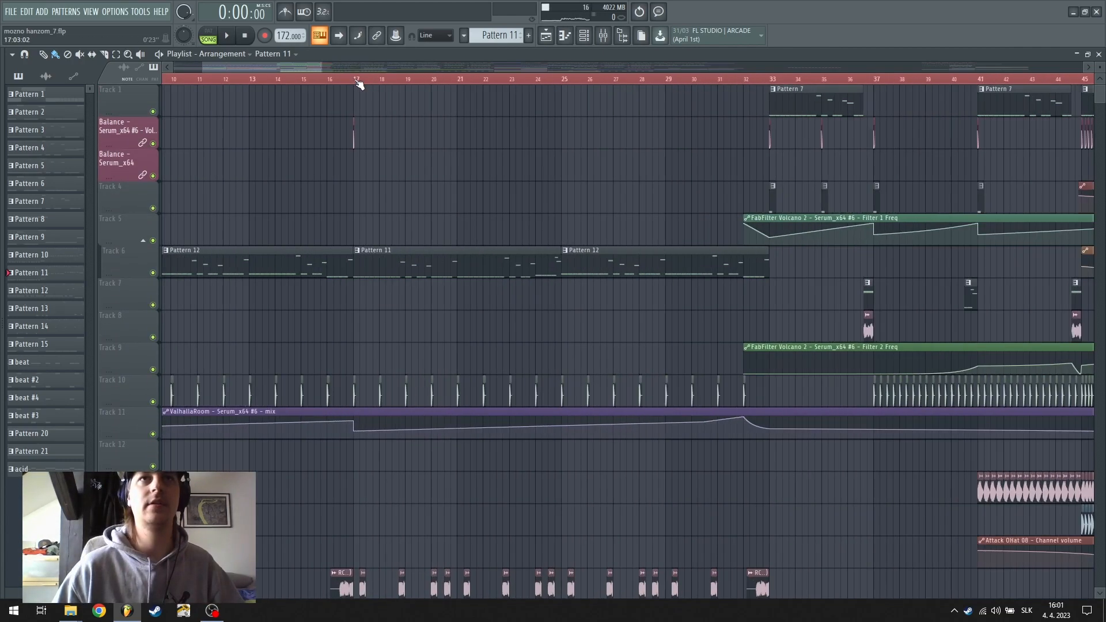
pyautogui.scroll(-7, 355, 82)
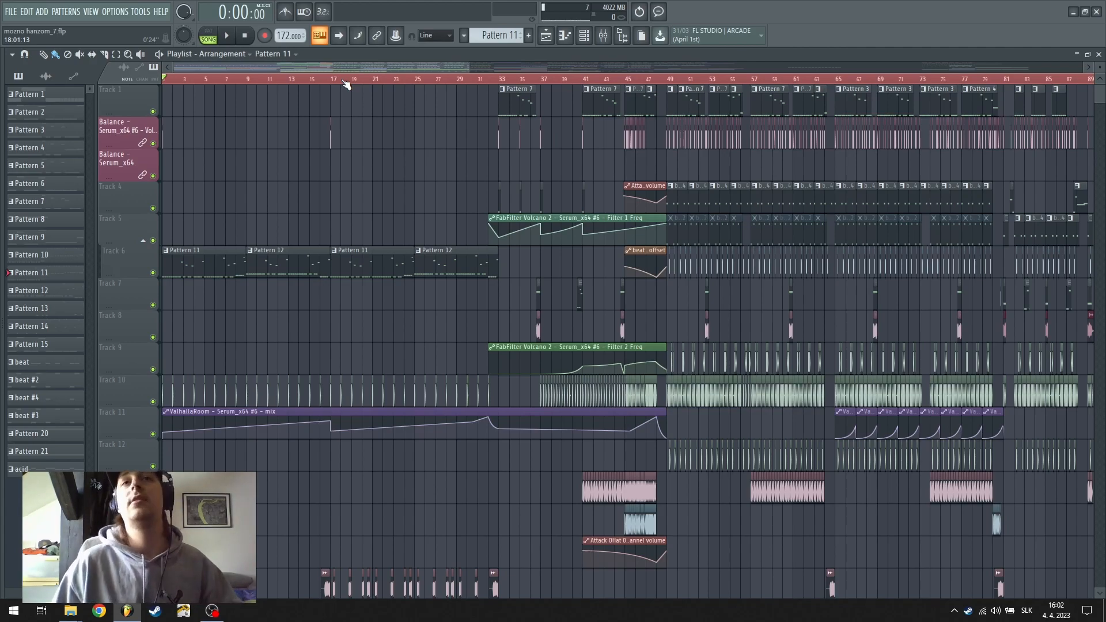
pyautogui.scroll(-3, 345, 84)
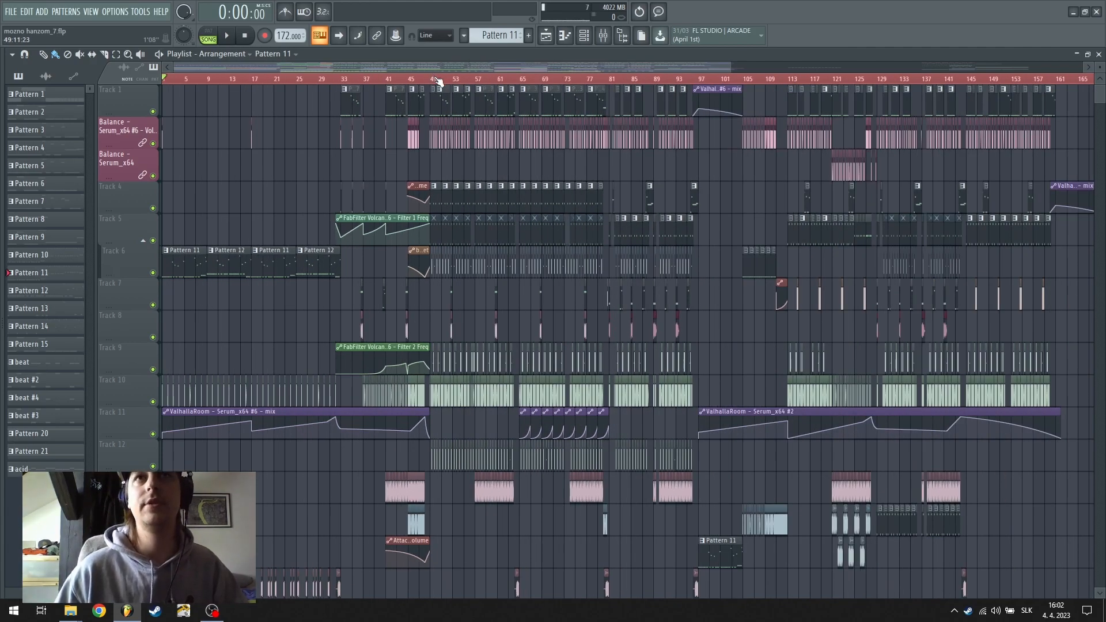
pyautogui.scroll(-3, 438, 81)
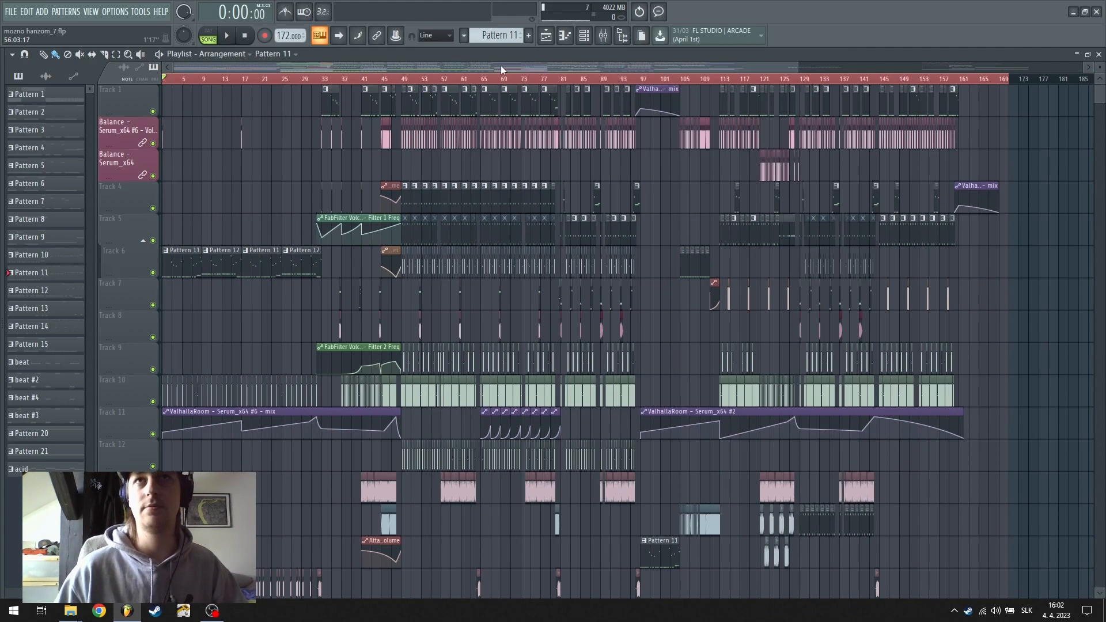
# Inspect the Insert 33 and Insert 34 tracks in the mixer, then return to the playlist
pyautogui.click(602, 35)
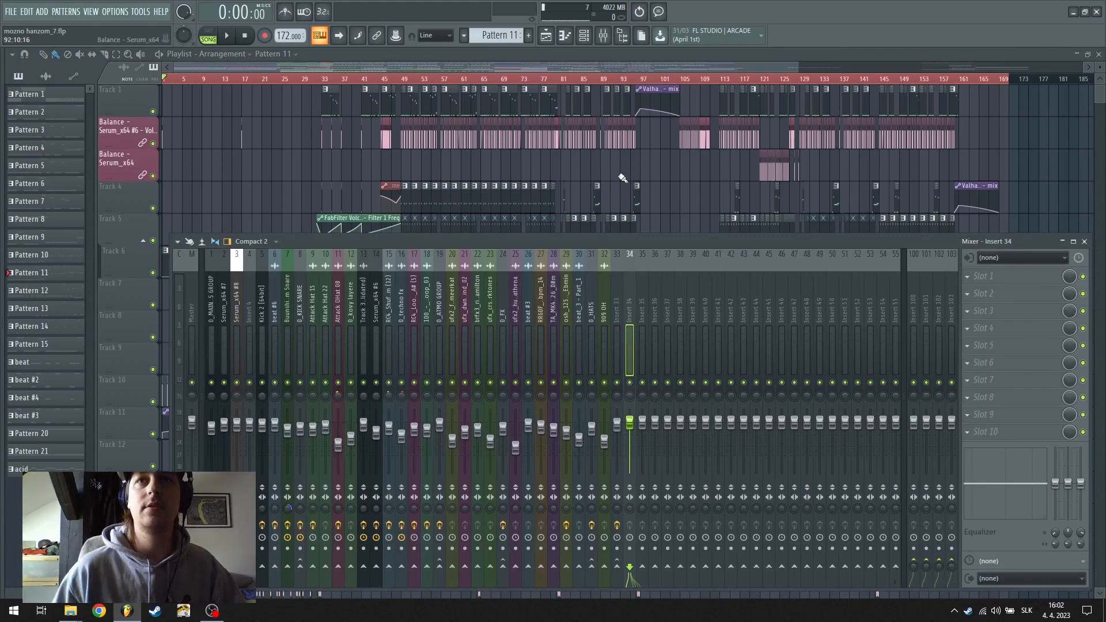
pyautogui.click(614, 353)
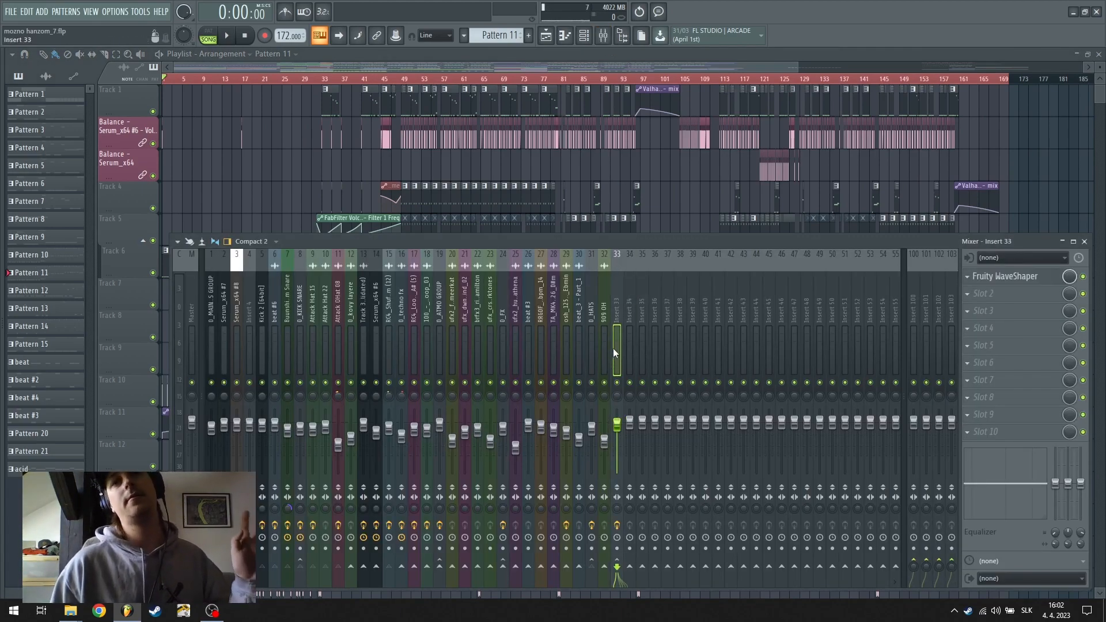
pyautogui.rightClick(618, 424)
pyautogui.click(629, 429)
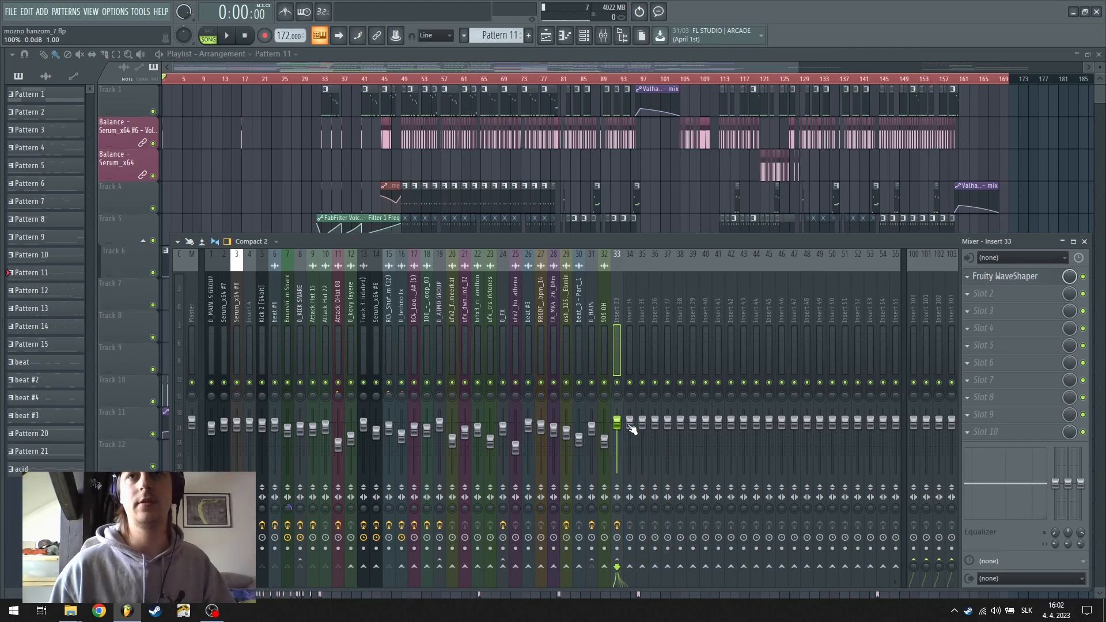
pyautogui.click(630, 427)
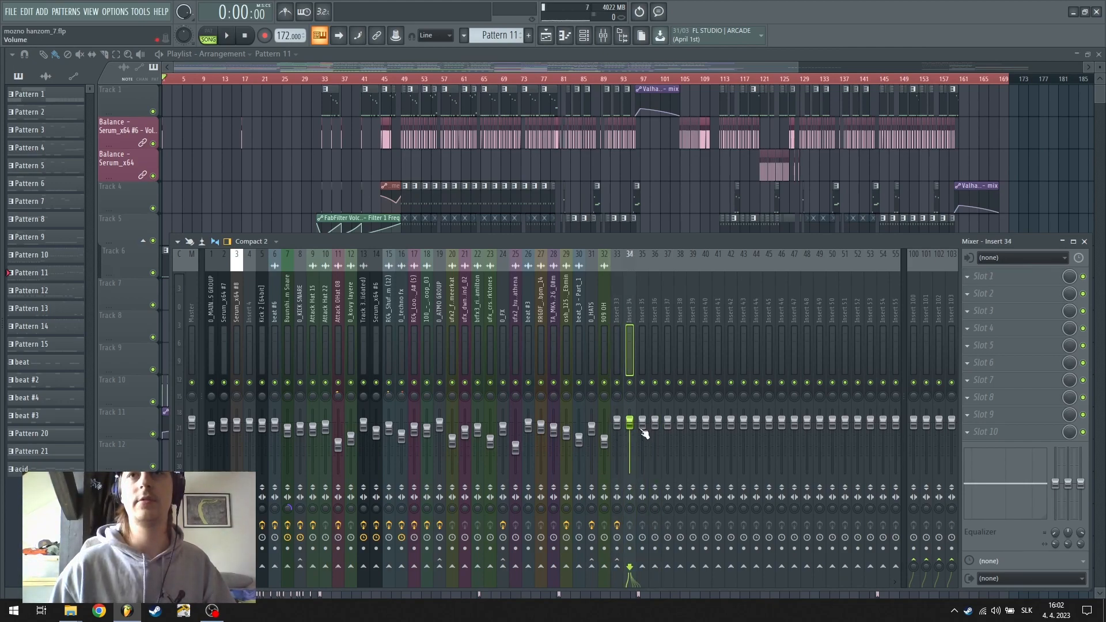
pyautogui.press('F9')
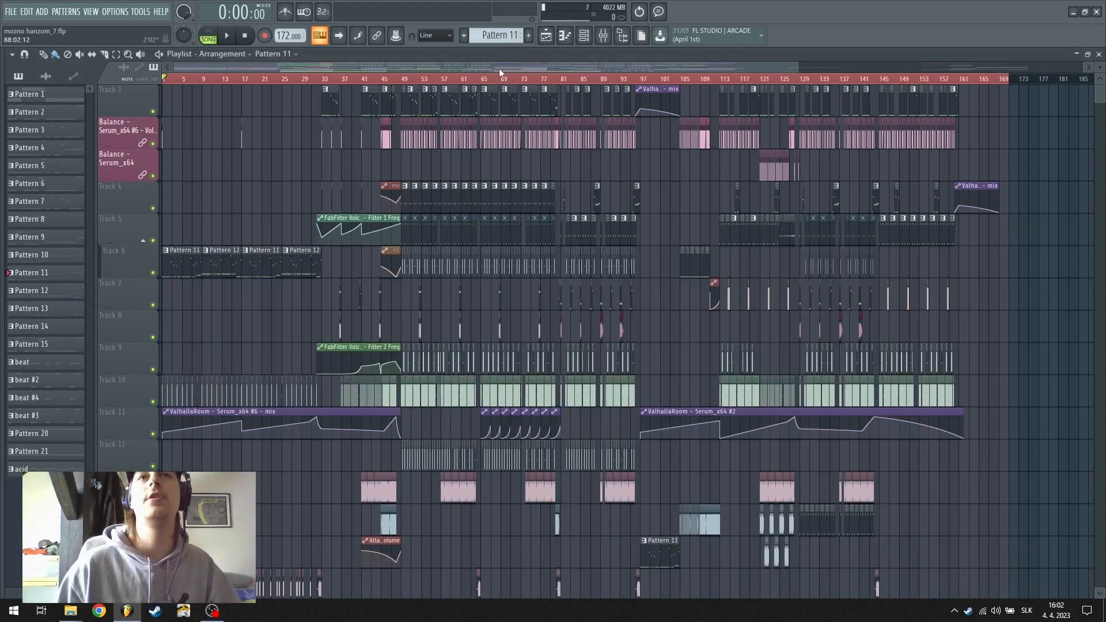
# Examine the clips around bar 49 and the intro's effect samples and automation clips on Tracks 11 to 25
pyautogui.scroll(8, 400, 85)
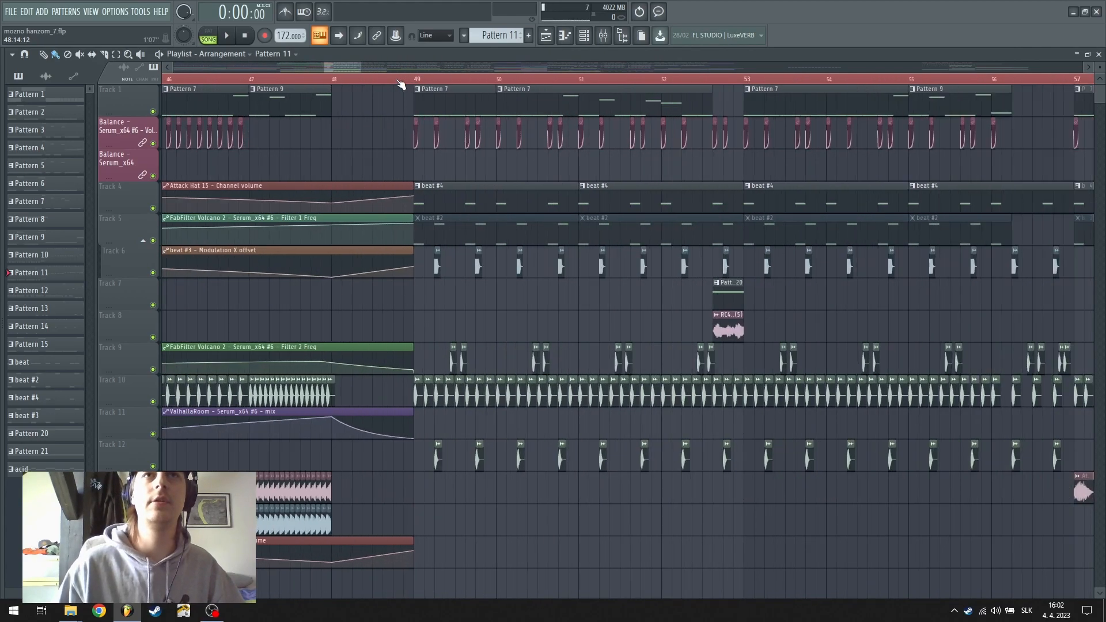
pyautogui.scroll(-10, 416, 79)
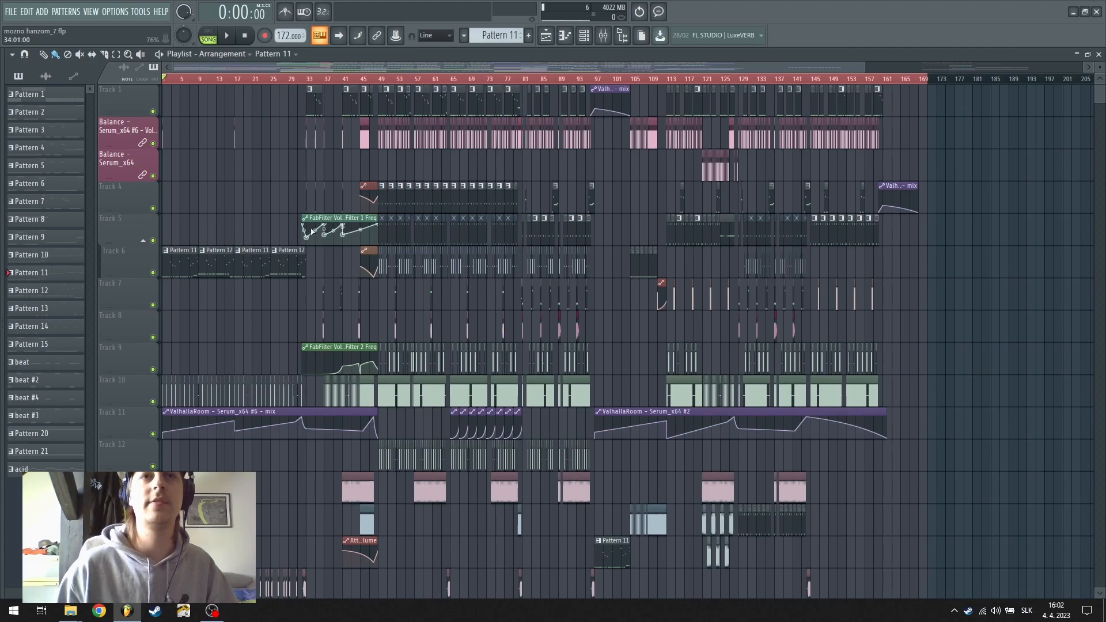
pyautogui.scroll(8, 375, 83)
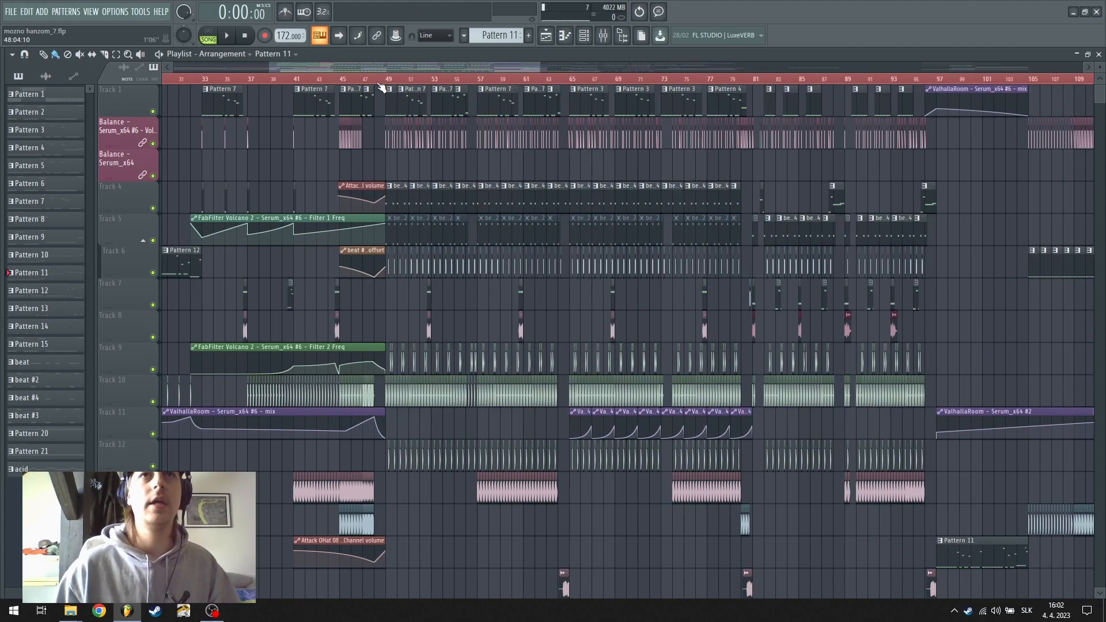
pyautogui.scroll(-3, 380, 83)
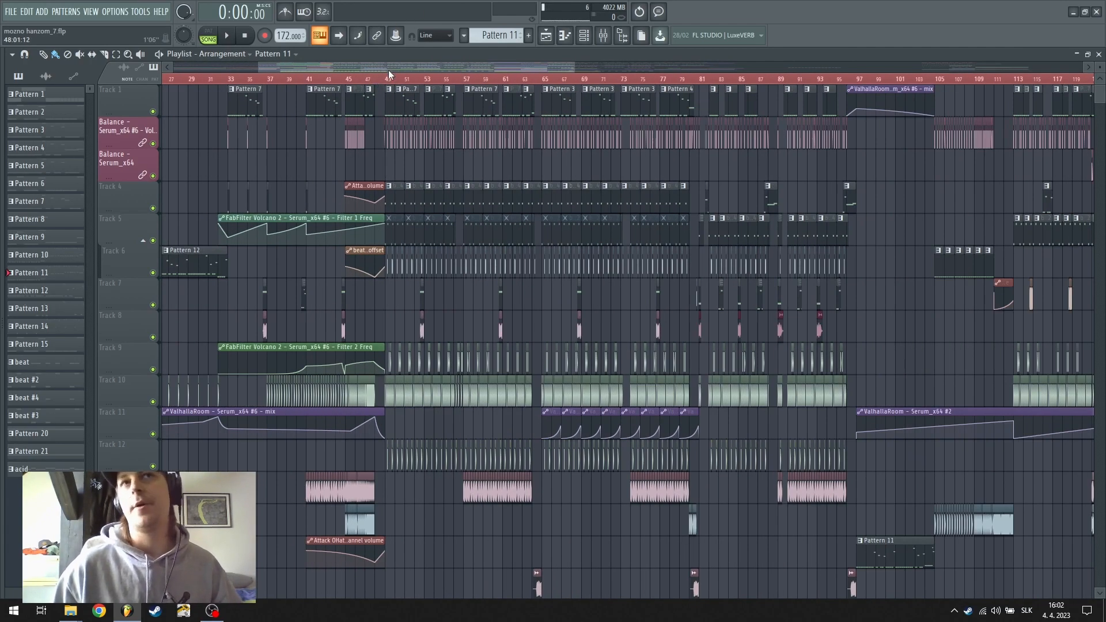
pyautogui.moveTo(389, 75); pyautogui.dragTo(263, 75)
pyautogui.scroll(-4, 378, 271)
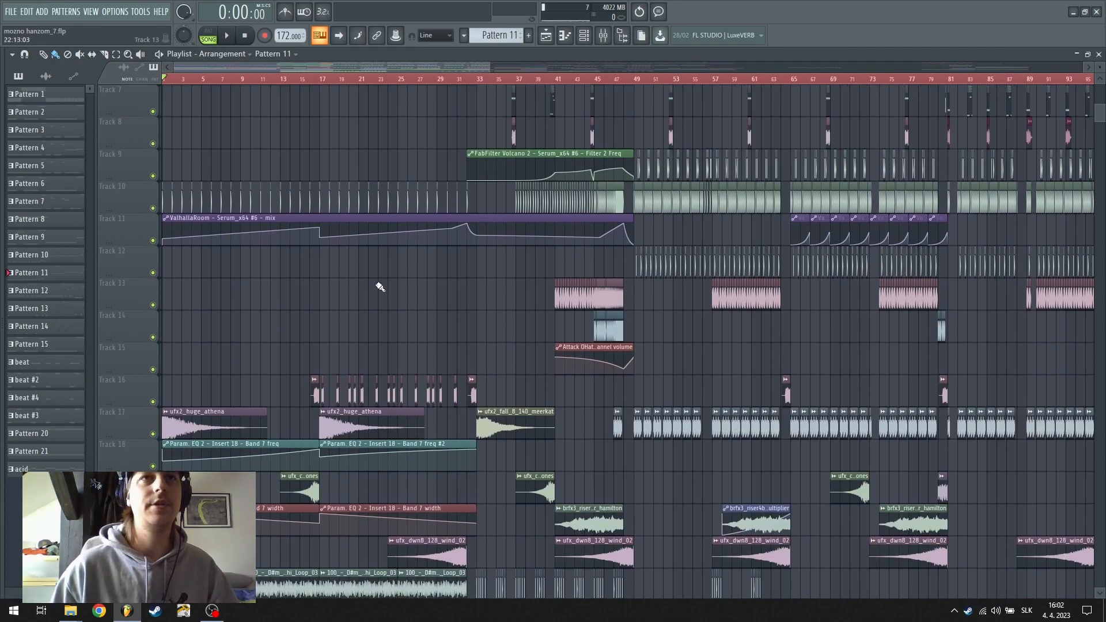
pyautogui.scroll(2, 357, 288)
pyautogui.scroll(-6, 287, 296)
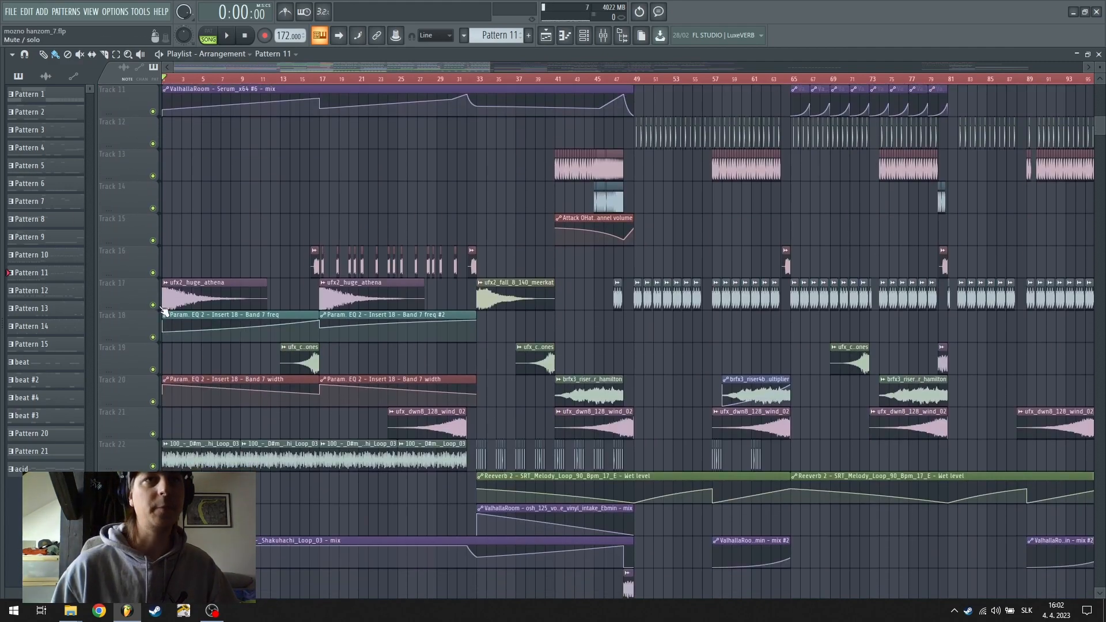
# Isolate Tracks 17 and 19 and examine how the ufx_crsh_darktones riser before bar 17 leads into the ufx2_huge_athena clip
pyautogui.rightClick(153, 304)
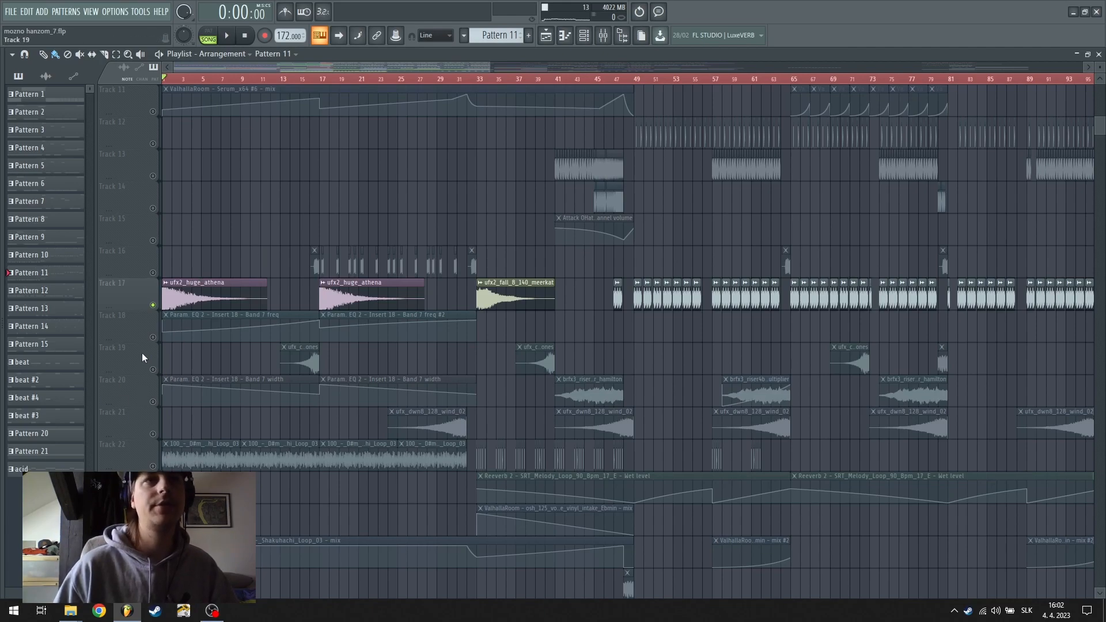
pyautogui.click(153, 369)
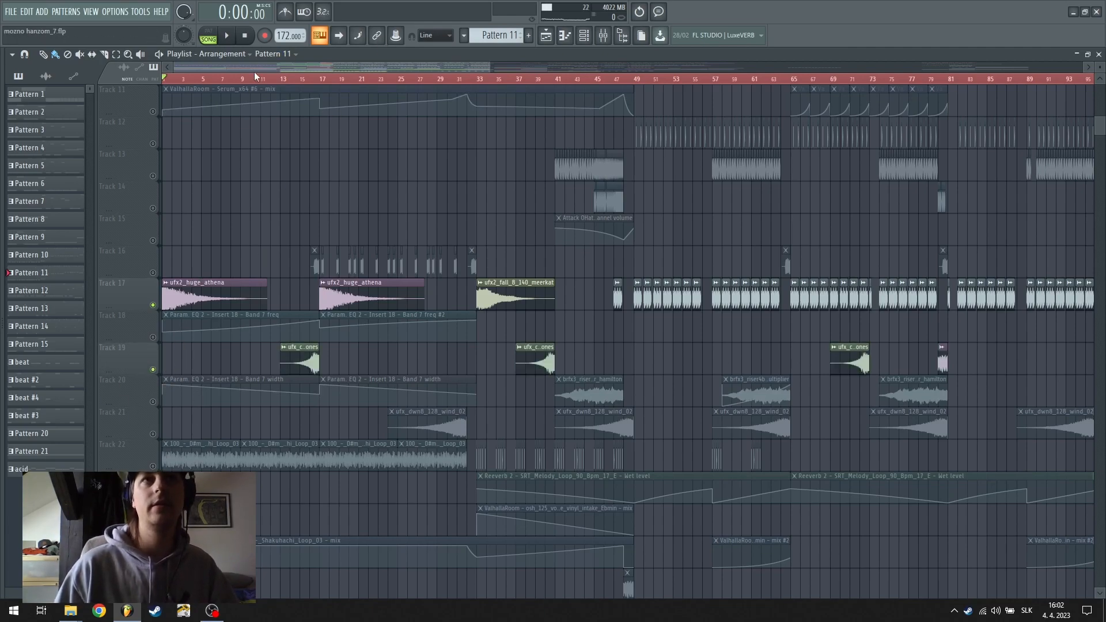
pyautogui.click(309, 78)
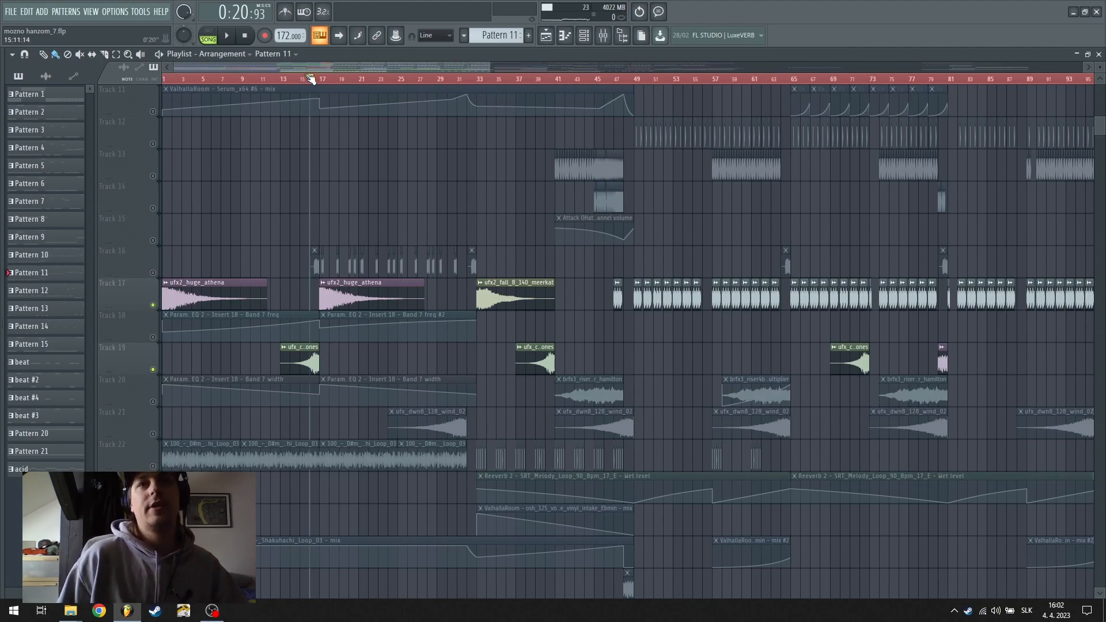
pyautogui.click(303, 79)
pyautogui.scroll(5, 307, 79)
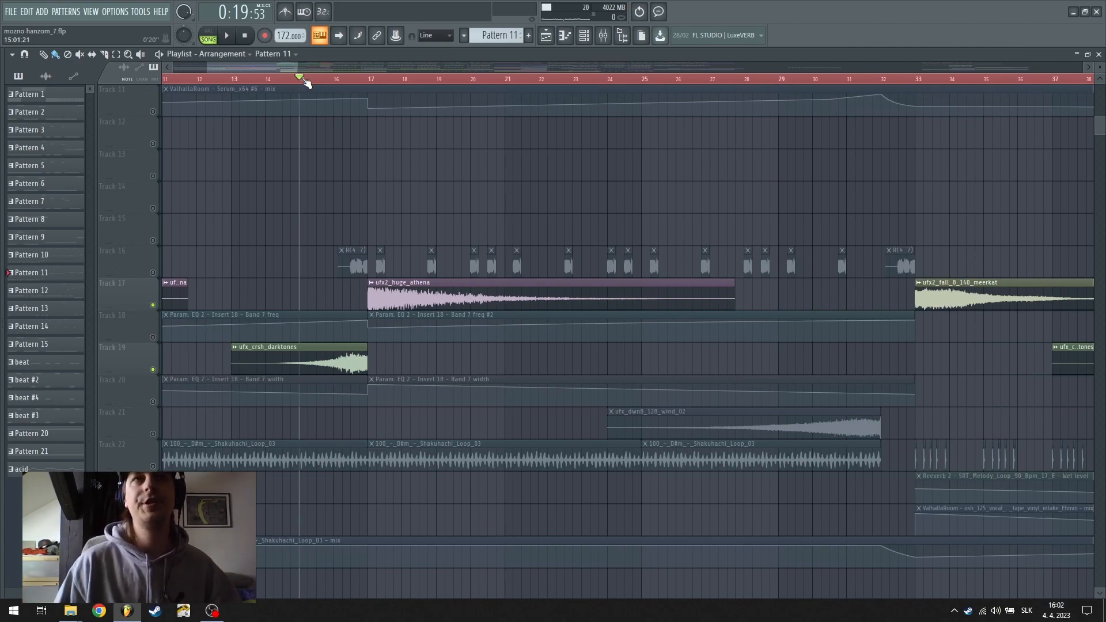
pyautogui.scroll(-5, 307, 81)
pyautogui.scroll(5, 259, 82)
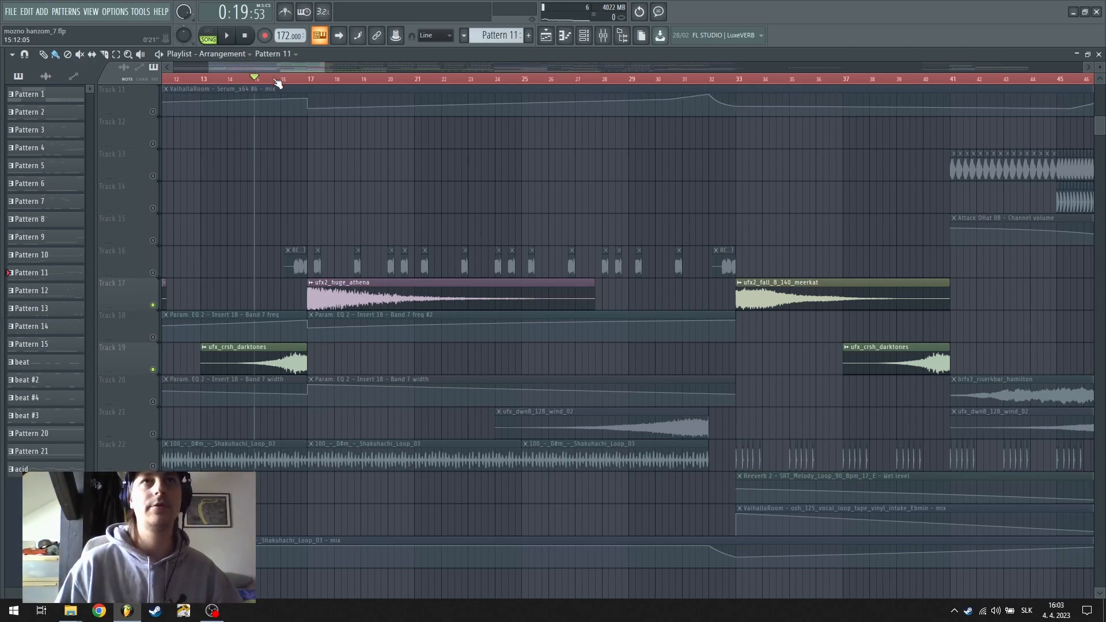
pyautogui.scroll(-2, 277, 83)
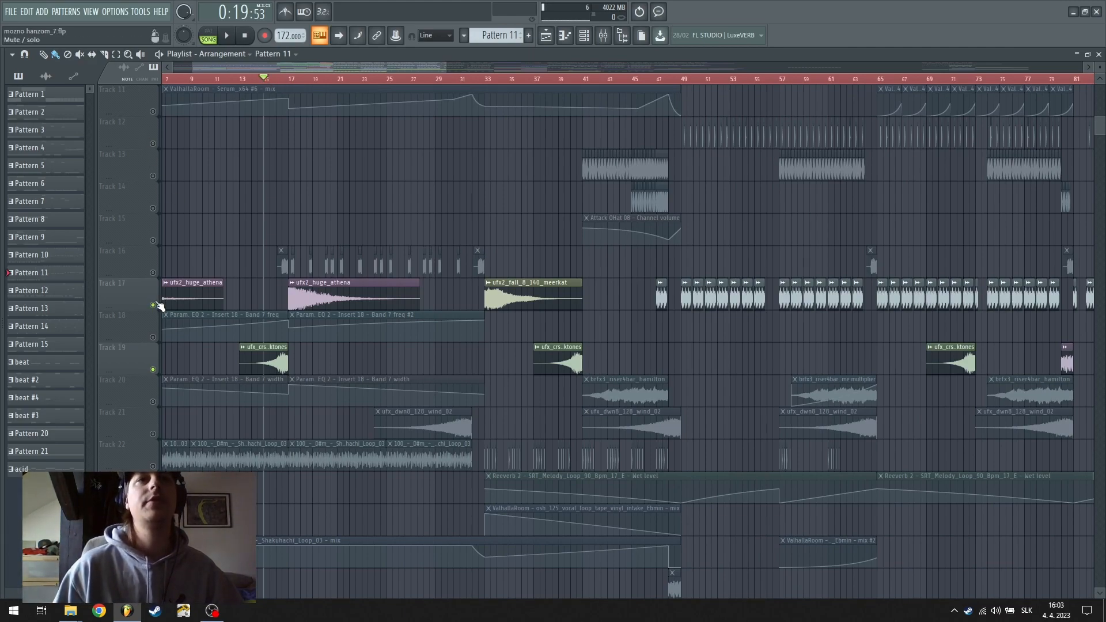
# Unmute all tracks and inspect the channel settings of the ufx2_huge_athena sample at the song's start
pyautogui.rightClick(153, 304)
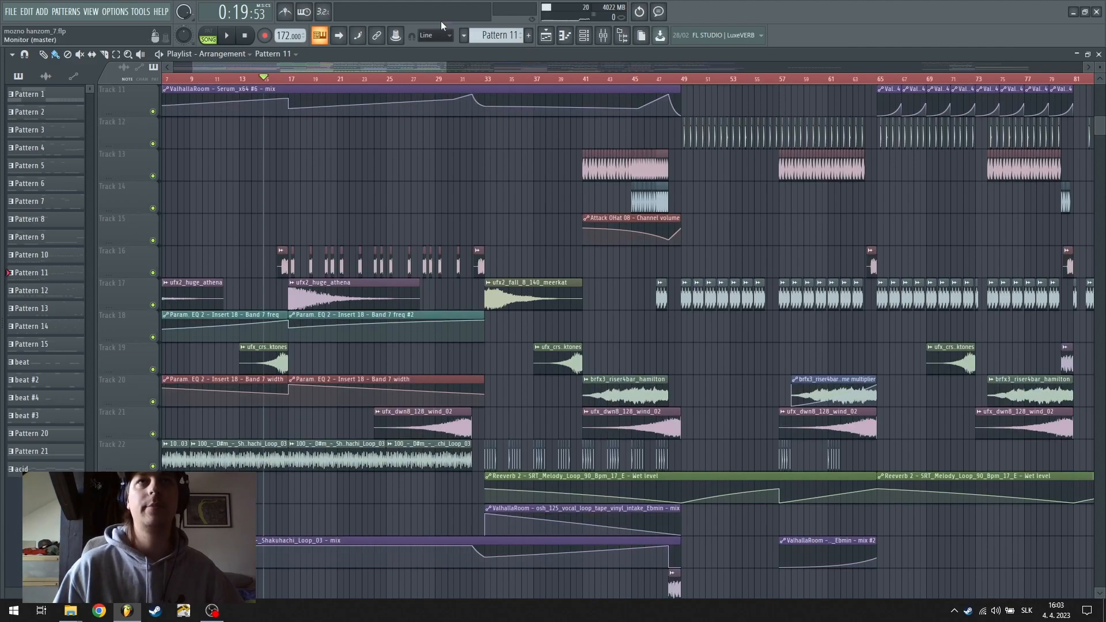
pyautogui.moveTo(404, 66); pyautogui.dragTo(372, 67)
pyautogui.click(239, 305)
pyautogui.doubleClick(238, 305)
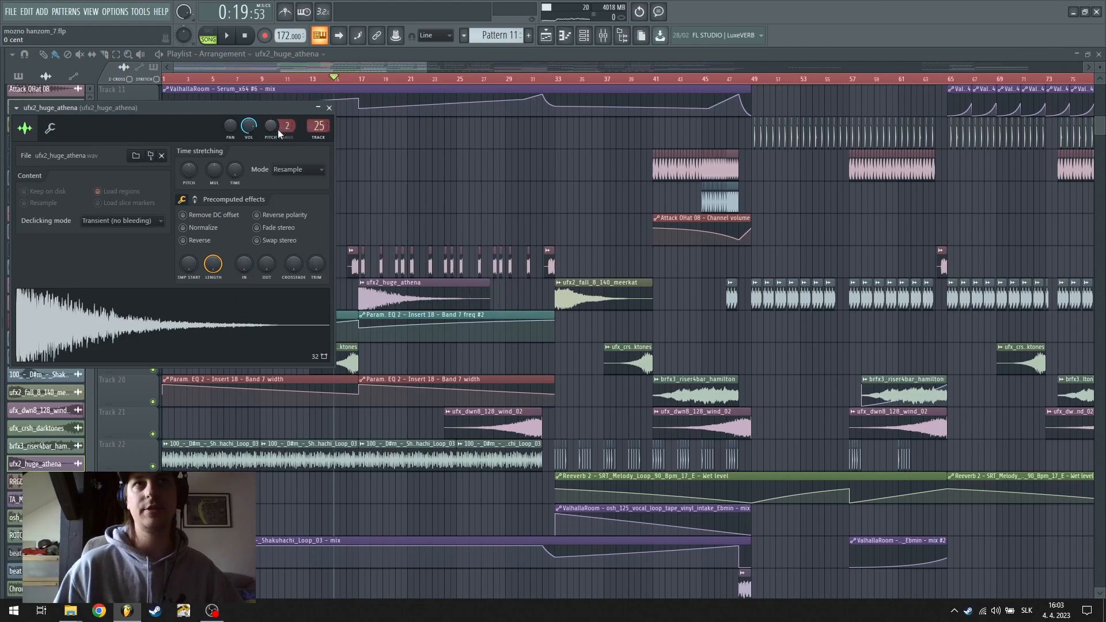
pyautogui.click(329, 108)
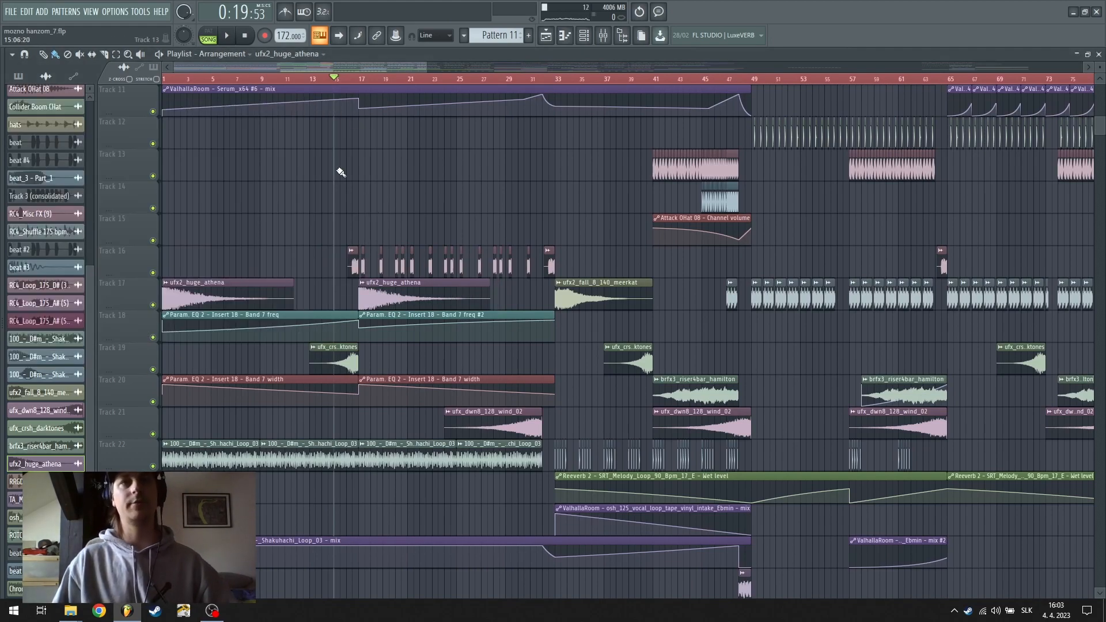
# Solo Track 22 and briefly play its Shakuhachi loop from the start of the song
pyautogui.scroll(1, 349, 81)
pyautogui.scroll(1, 342, 82)
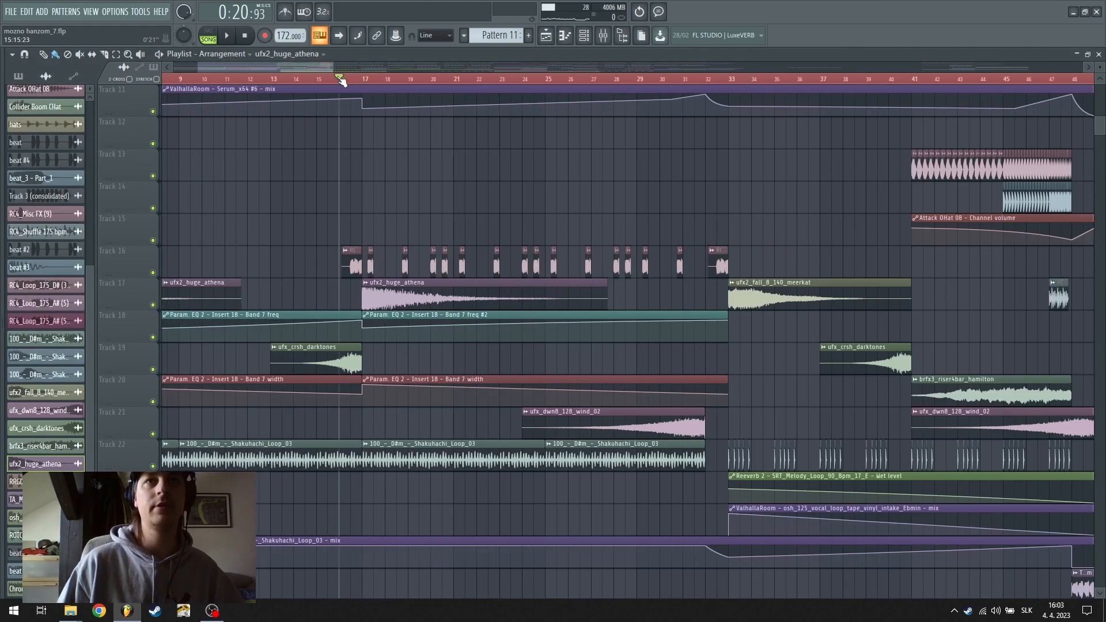
pyautogui.scroll(-2, 341, 81)
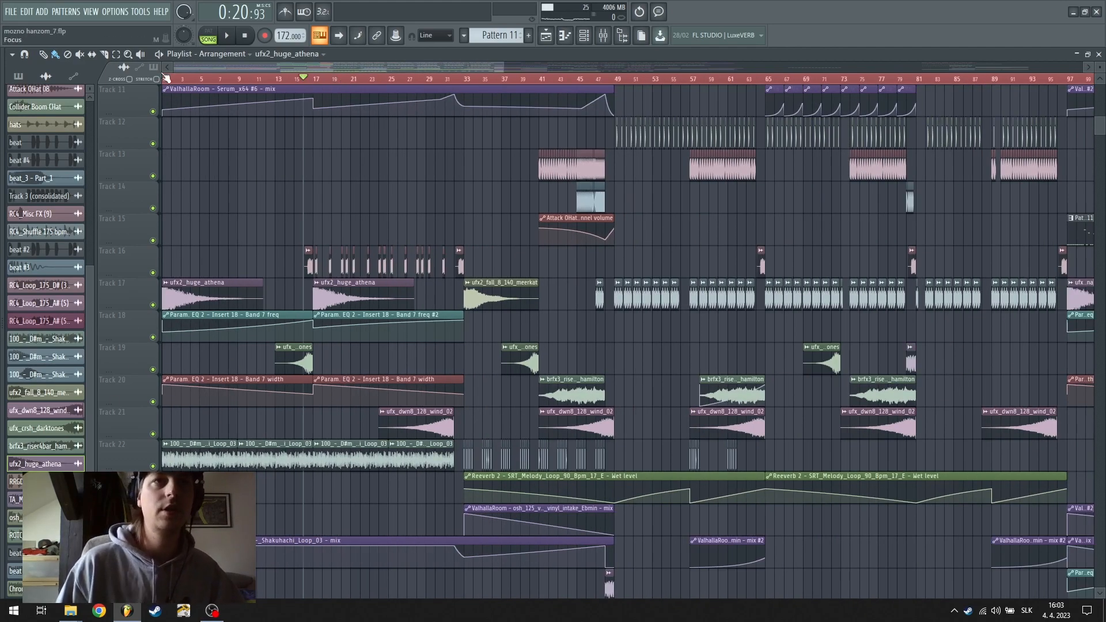
pyautogui.press('space')
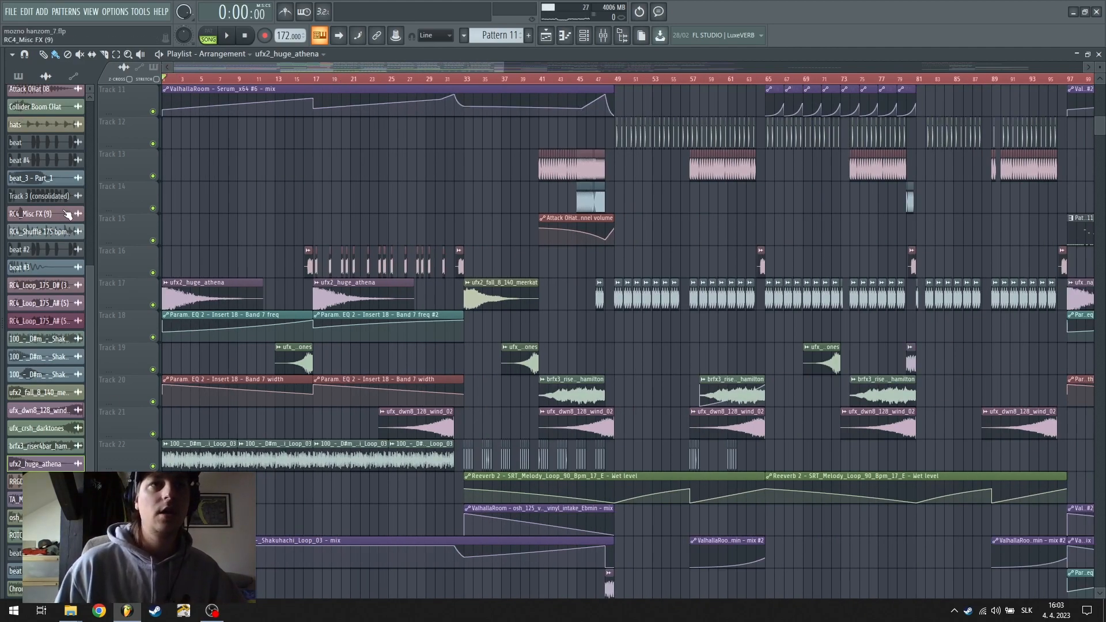
pyautogui.rightClick(153, 465)
pyautogui.press('space')
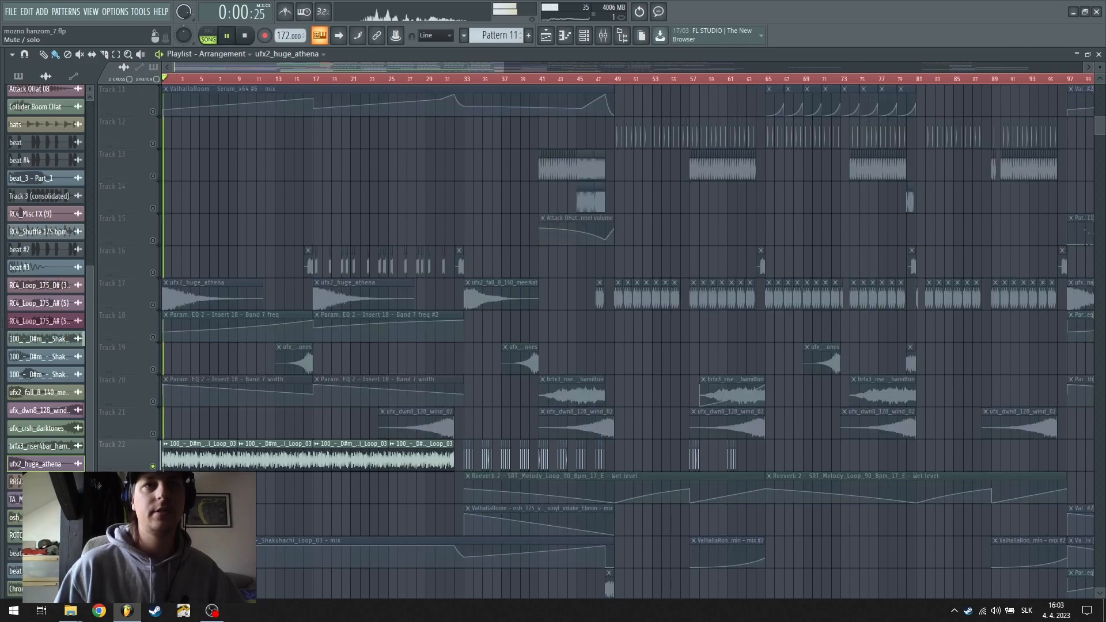
pyautogui.press('space')
# Unmute Track 25 with the ValhallaRoom mix automation and play it together with the Shakuhachi loop
pyautogui.scroll(-5, 174, 455)
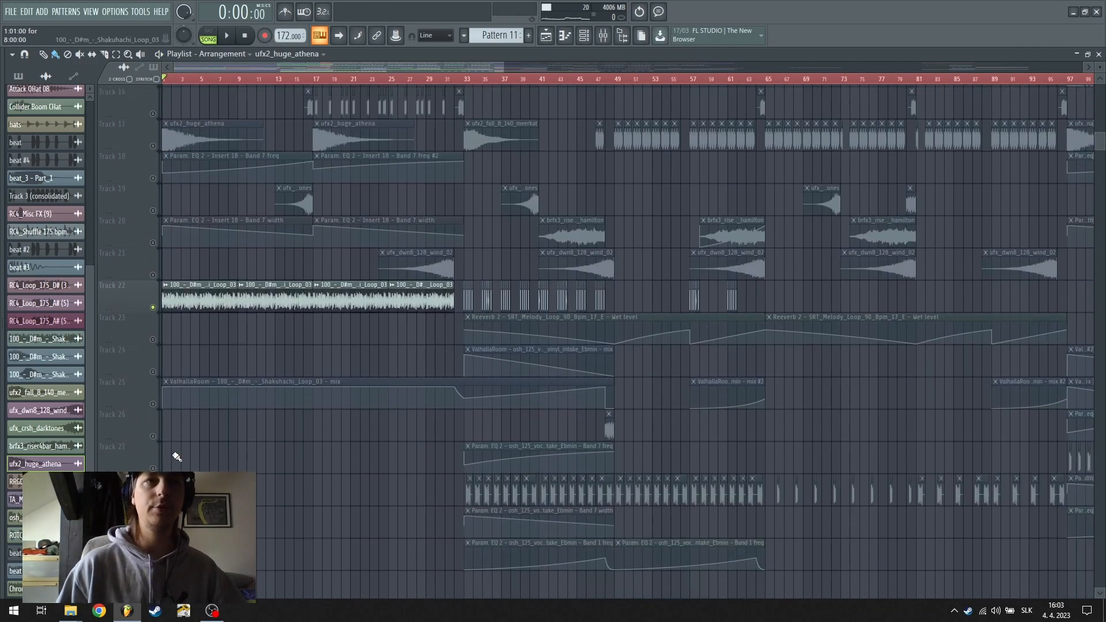
pyautogui.click(153, 402)
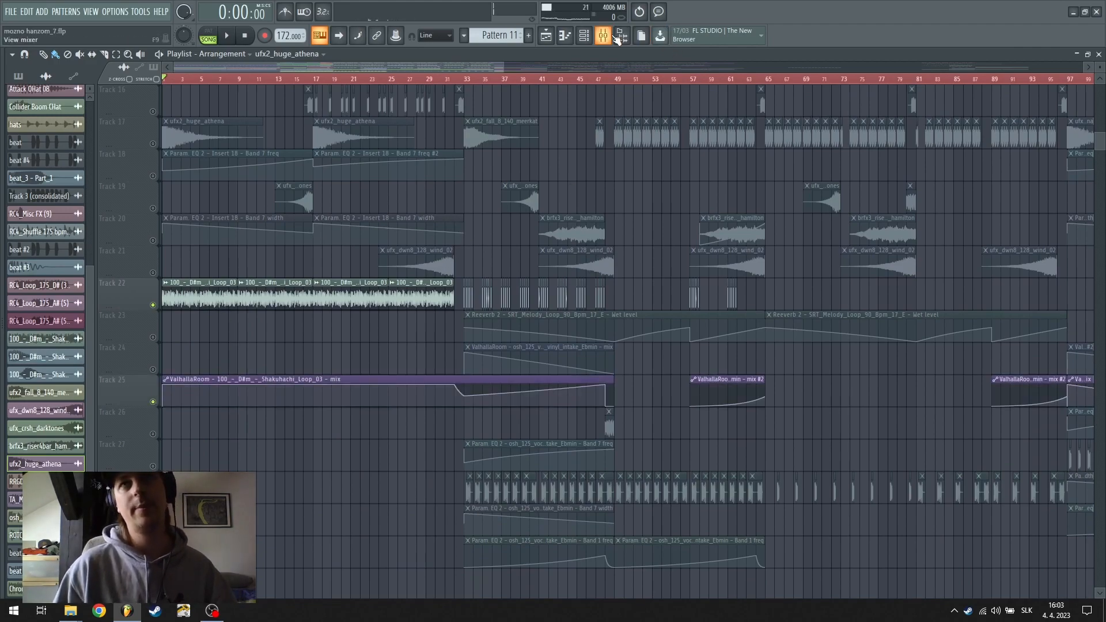
pyautogui.press('space')
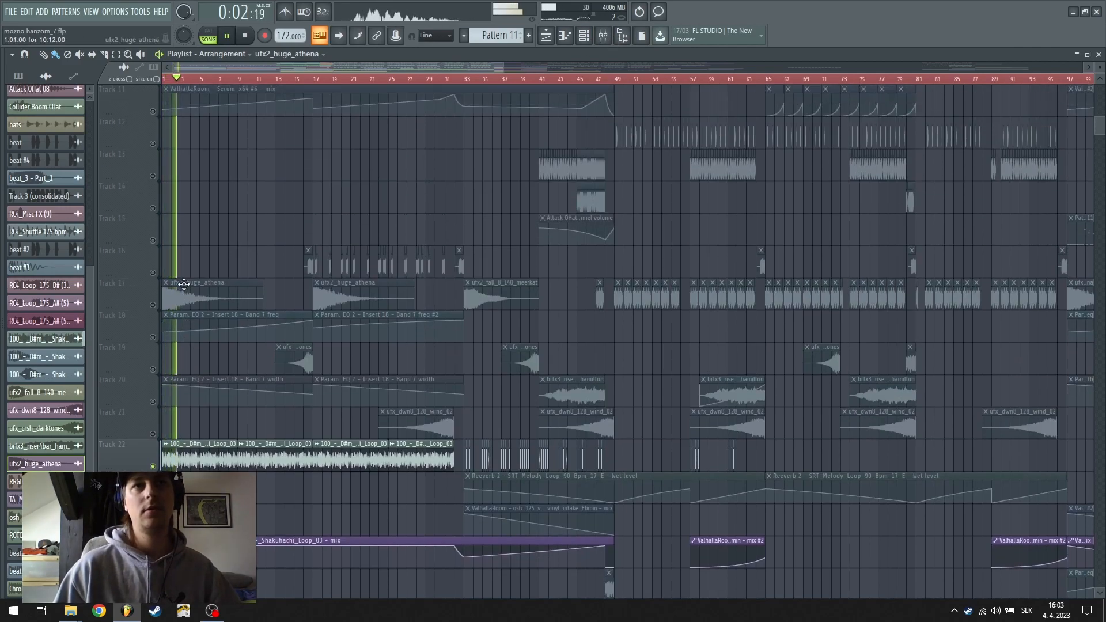
# Stop playback and unmute Track 6, which holds the intro's Pattern 11 and Pattern 12 clips
pyautogui.scroll(10, 183, 283)
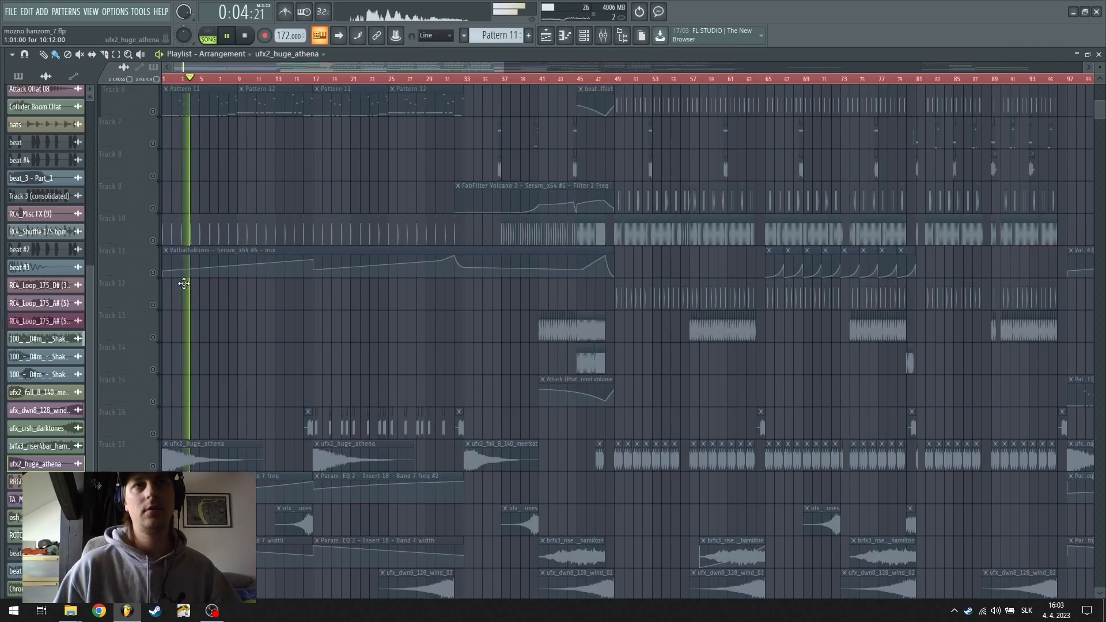
pyautogui.press('space')
pyautogui.click(155, 274)
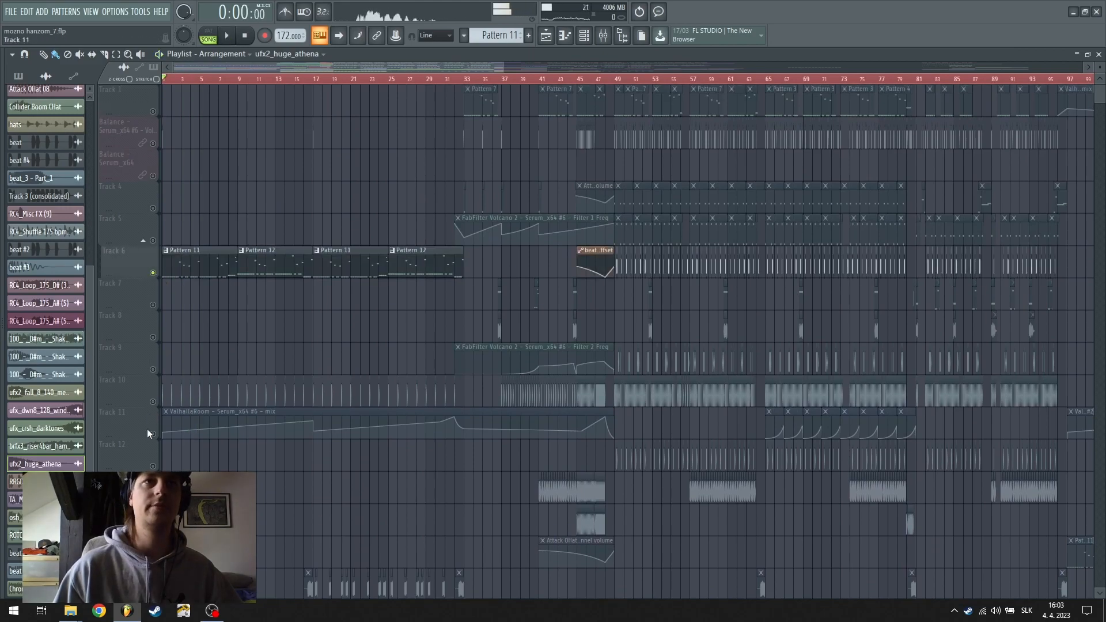
# Unmute Tracks 11, 18 and 20 with their automation clips, and the Balance - Serum_x64 #6 volume automation track
pyautogui.click(156, 436)
pyautogui.scroll(-5, 157, 436)
pyautogui.click(153, 498)
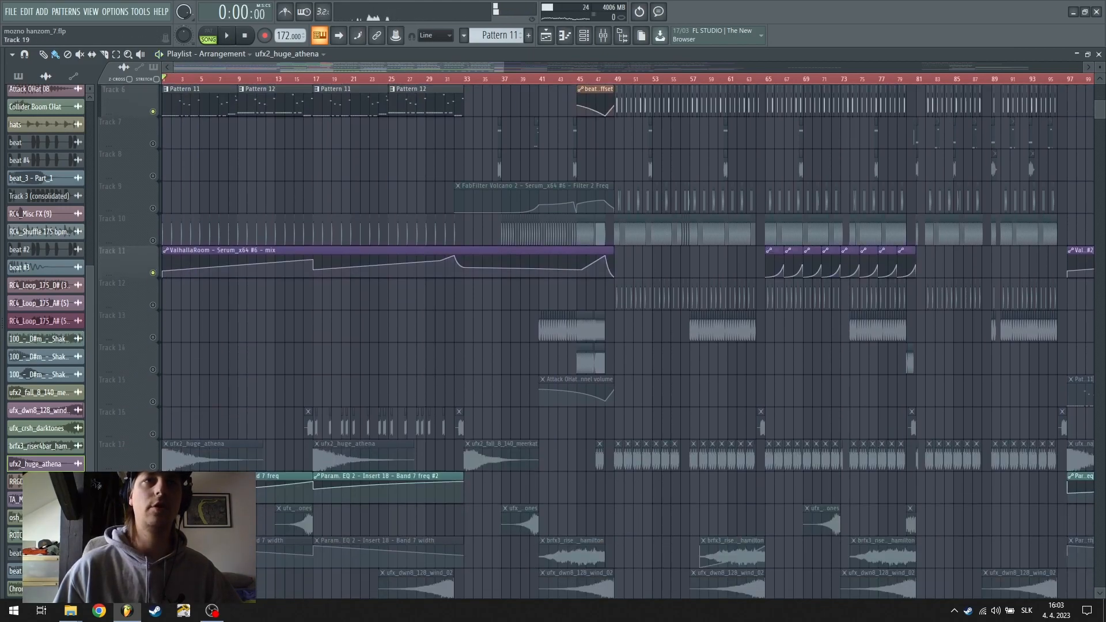
pyautogui.click(153, 530)
pyautogui.scroll(5, 230, 287)
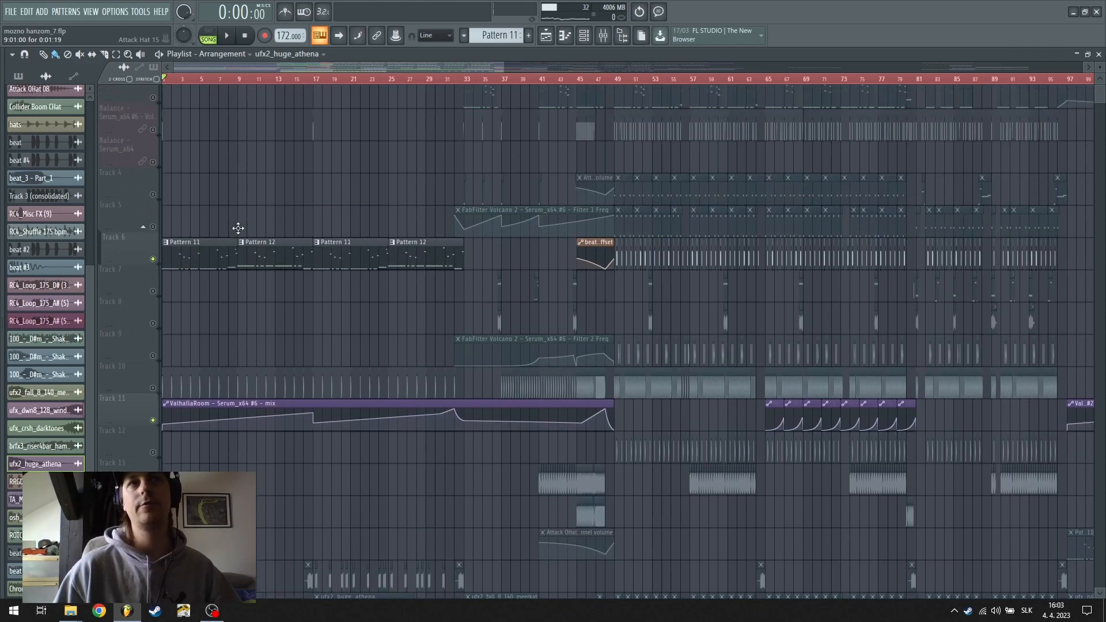
pyautogui.click(152, 143)
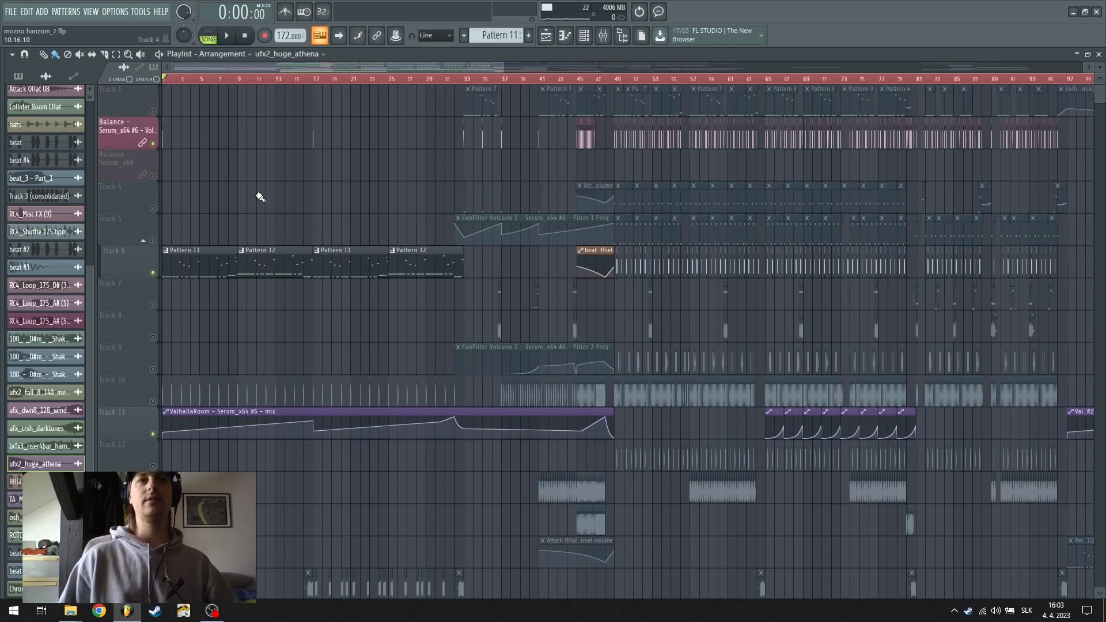
# Play the intro layers while inspecting the Shakuhachi loop's mixer insert and the ATMO GROUP insert's Fruity parametric EQ 2
pyautogui.press('space')
pyautogui.scroll(-13, 260, 197)
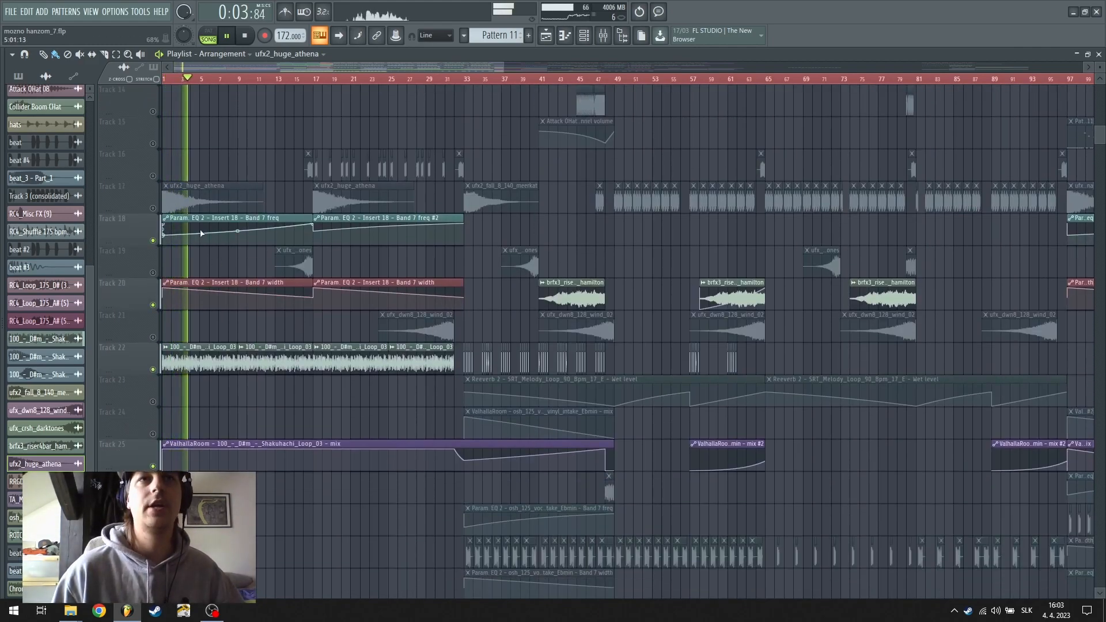
pyautogui.click(604, 36)
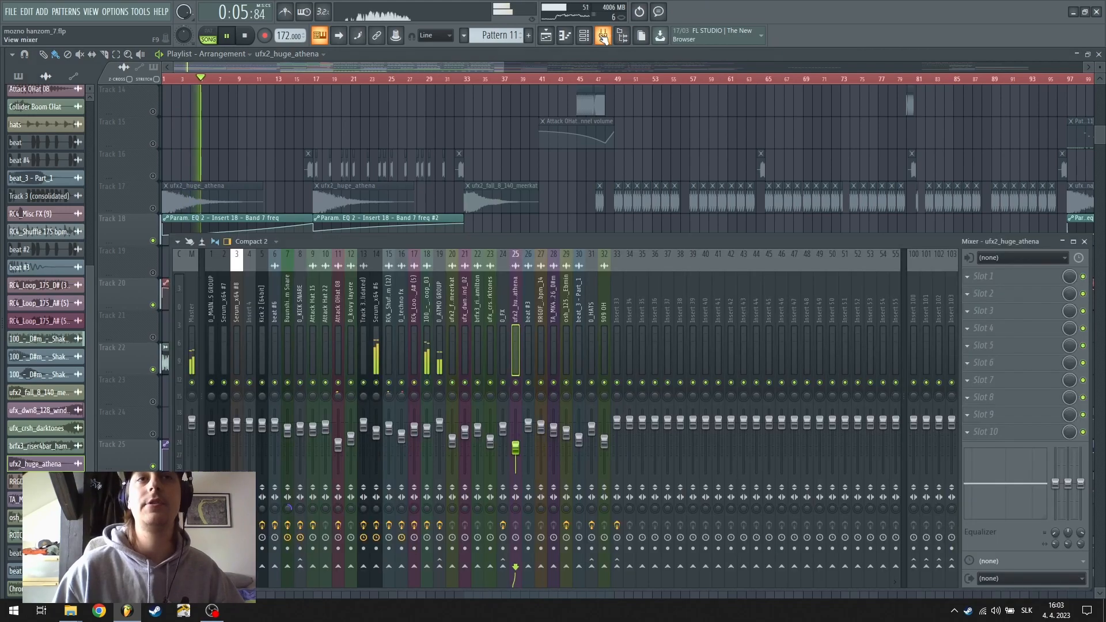
pyautogui.click(432, 343)
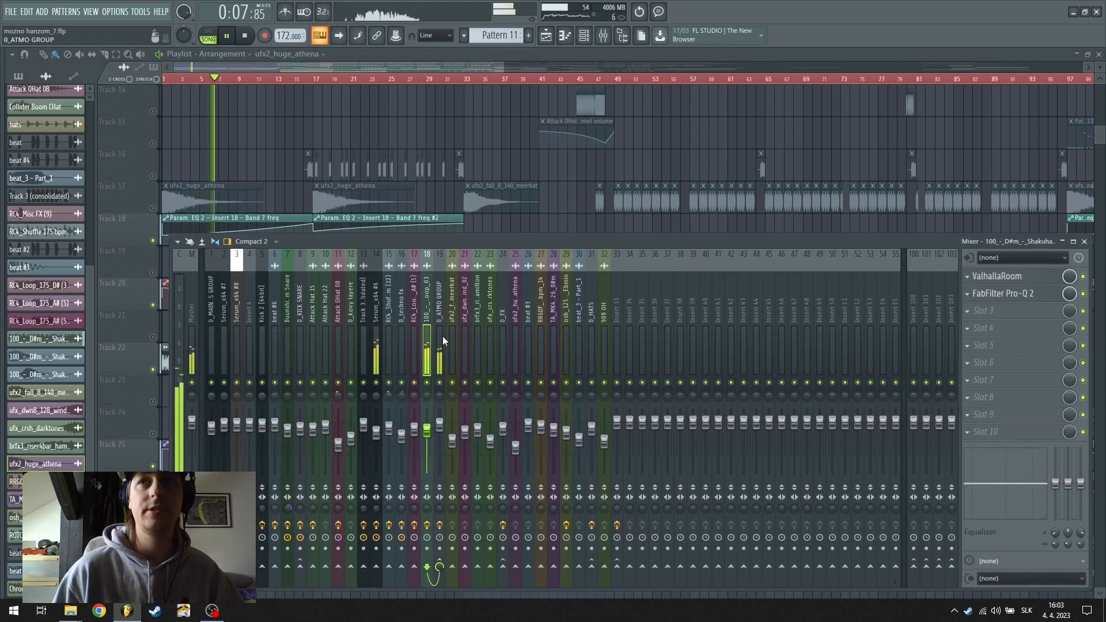
pyautogui.click(439, 339)
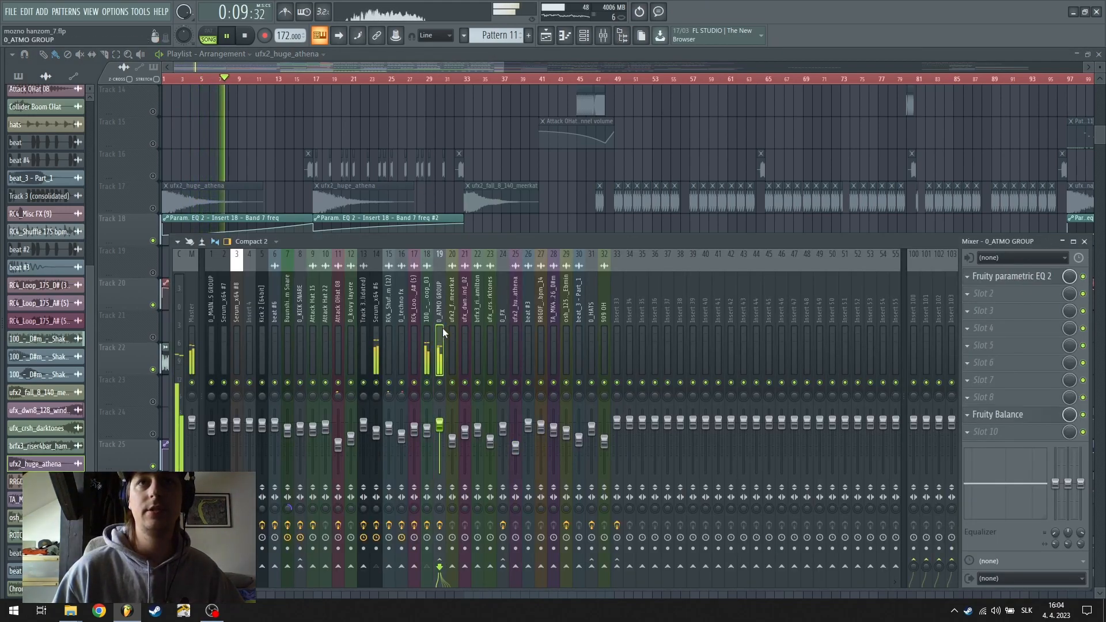
pyautogui.click(1041, 278)
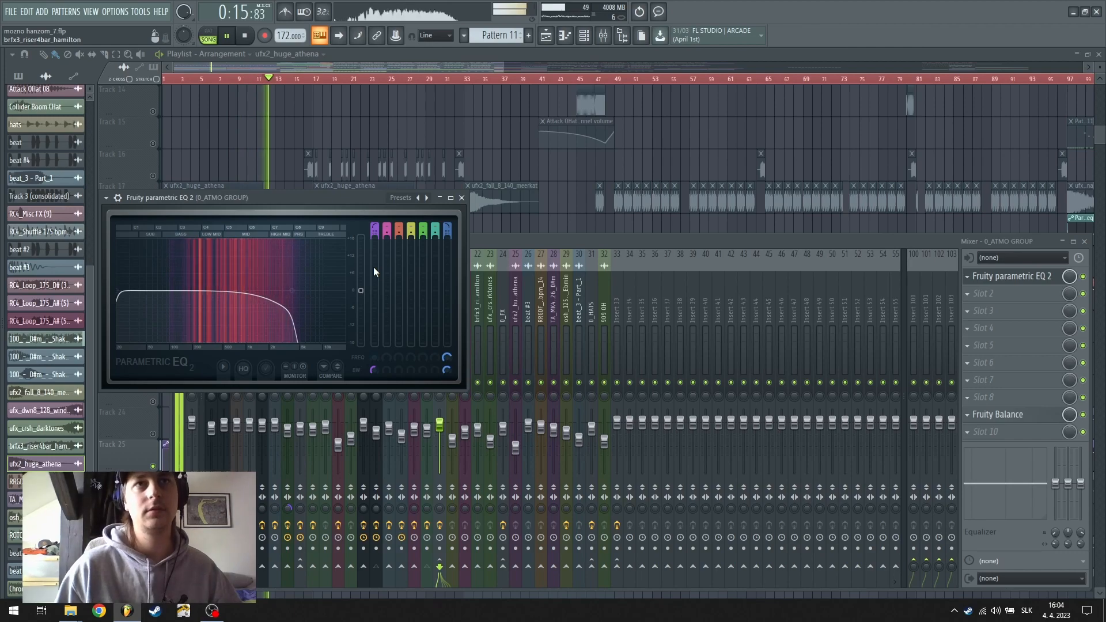
pyautogui.click(461, 198)
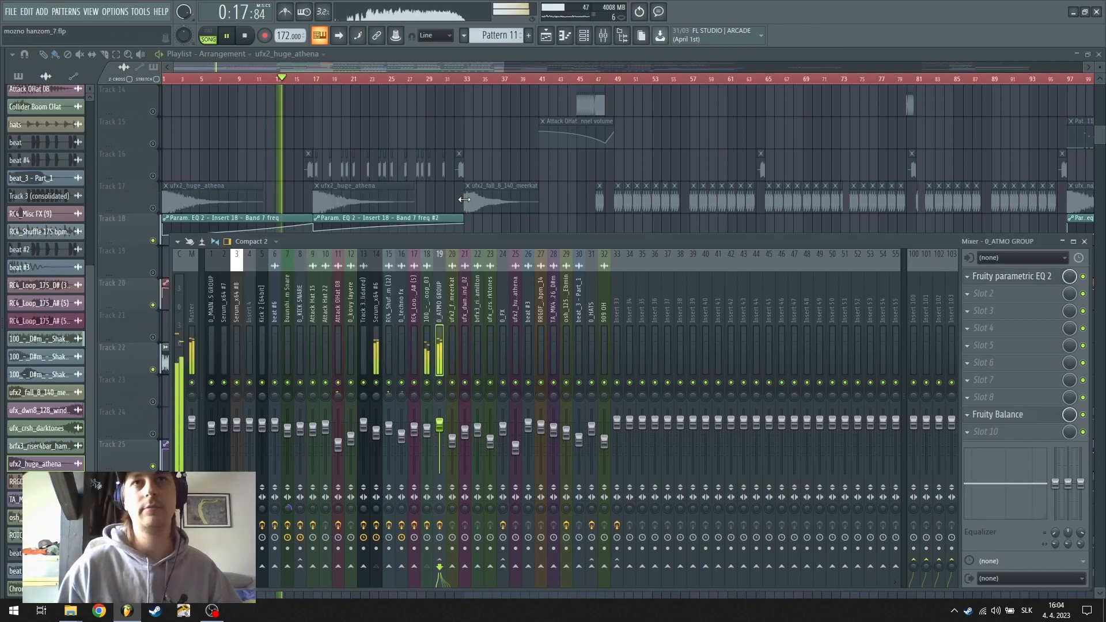
pyautogui.press('F9')
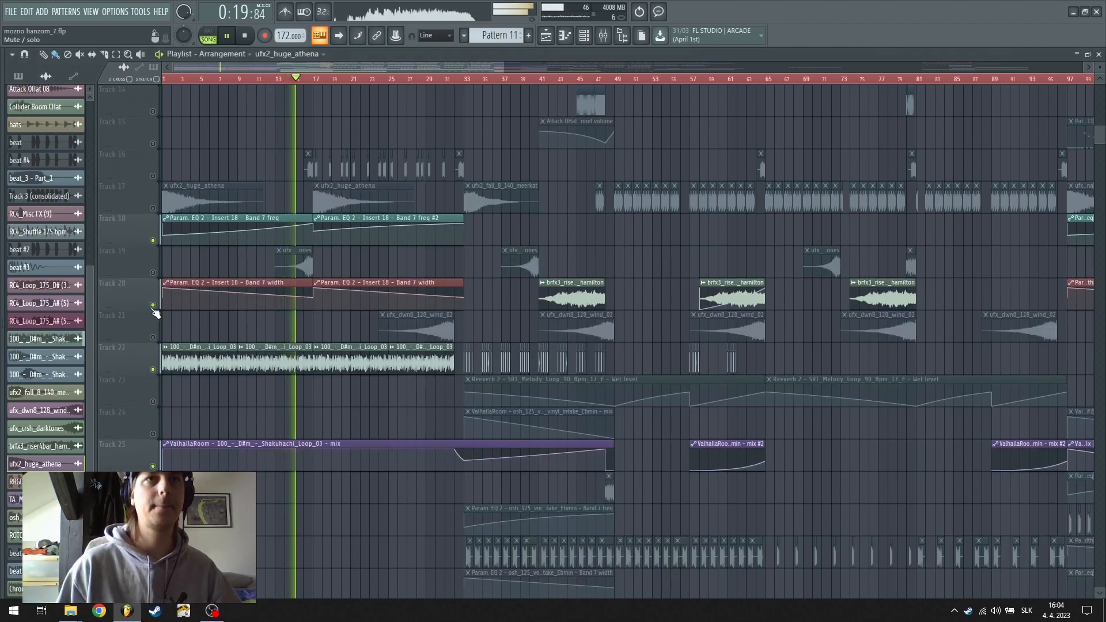
# Unmute Track 19 with the ufx_crsh_darktones clips and Track 17 with the ufx2_huge_athena clips, and stop playback
pyautogui.click(153, 272)
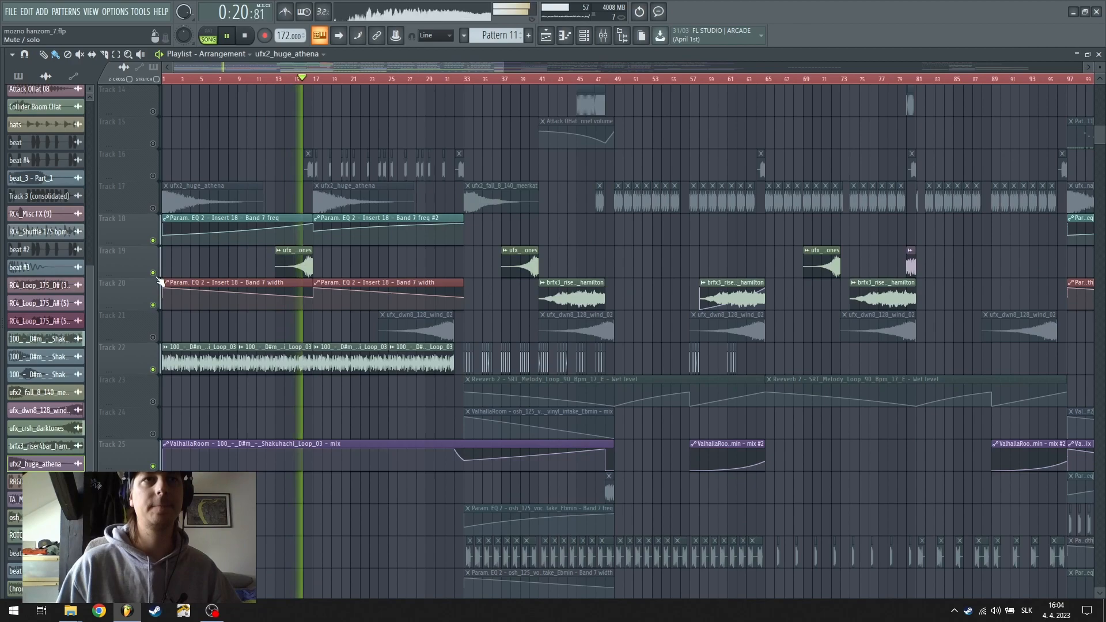
pyautogui.click(153, 208)
pyautogui.press('space')
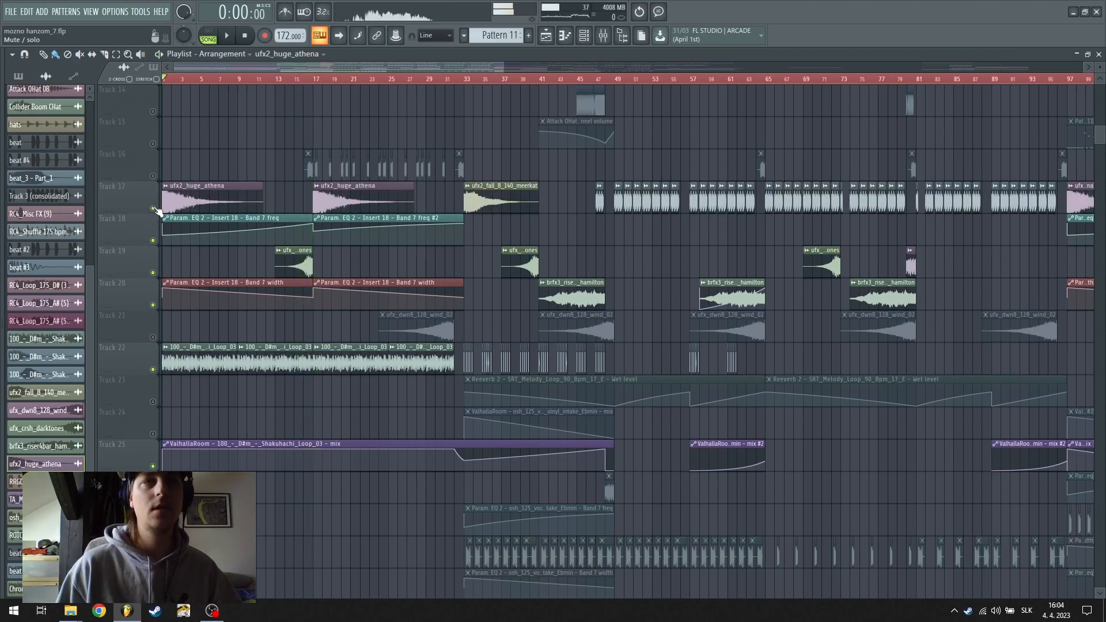
# Unmute all playlist tracks and move the song position to bar 16
pyautogui.rightClick(154, 209)
pyautogui.scroll(-9, 335, 331)
pyautogui.scroll(11, 334, 403)
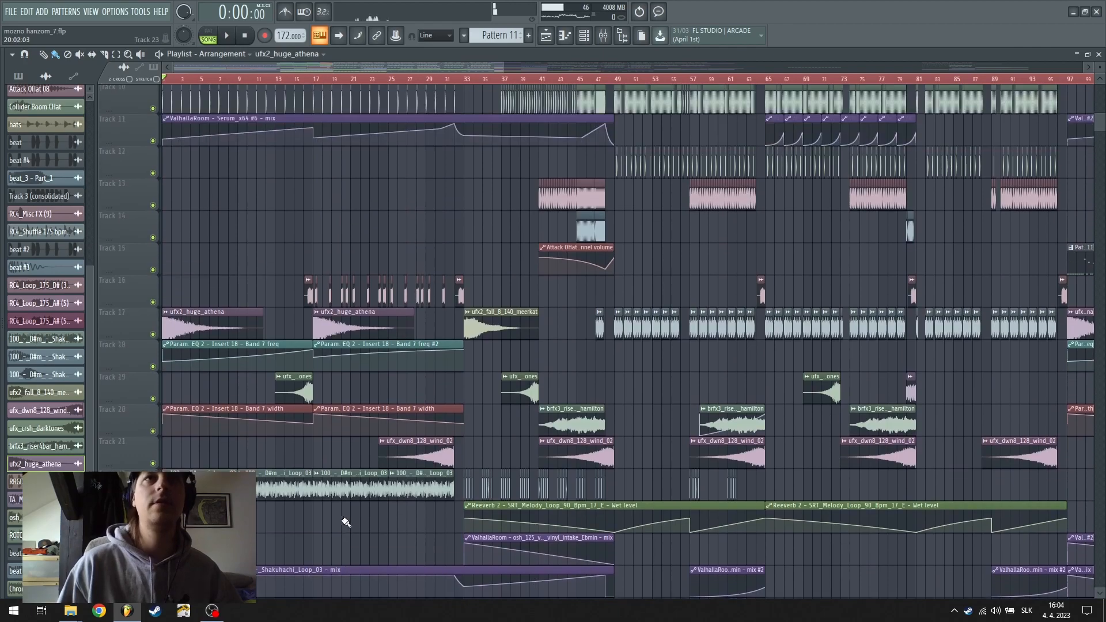
pyautogui.scroll(9, 346, 489)
pyautogui.click(295, 80)
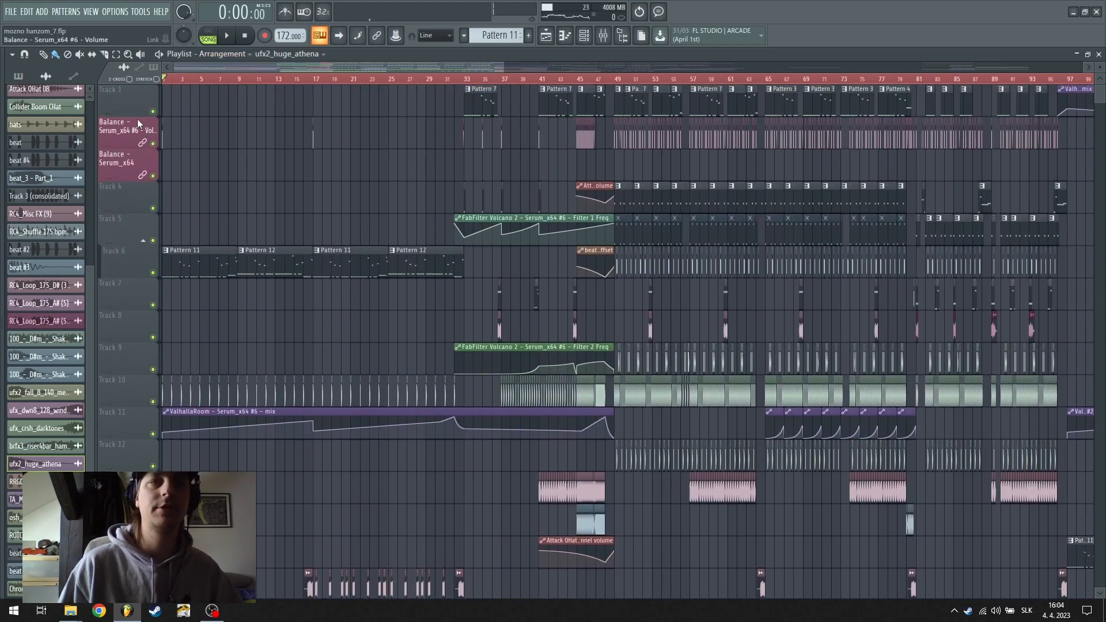
pyautogui.click(309, 81)
# Solo Track 16 and open the channel settings of its RC4_Loop_175_D# (37) sample at bar 16
pyautogui.scroll(3, 306, 79)
pyautogui.scroll(-3, 434, 295)
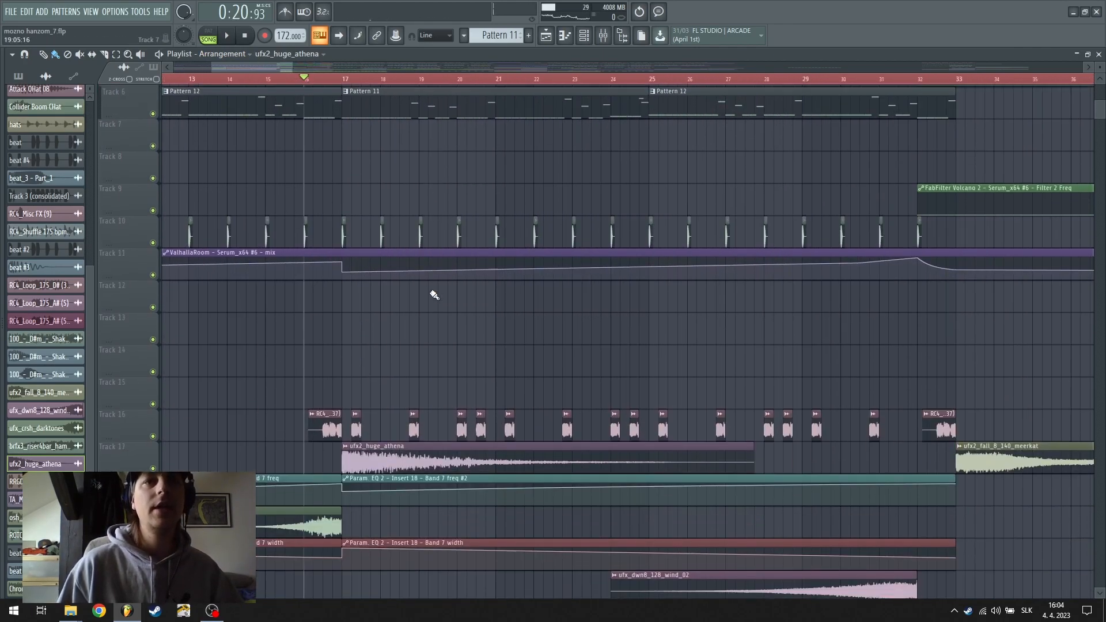
pyautogui.scroll(-1, 435, 295)
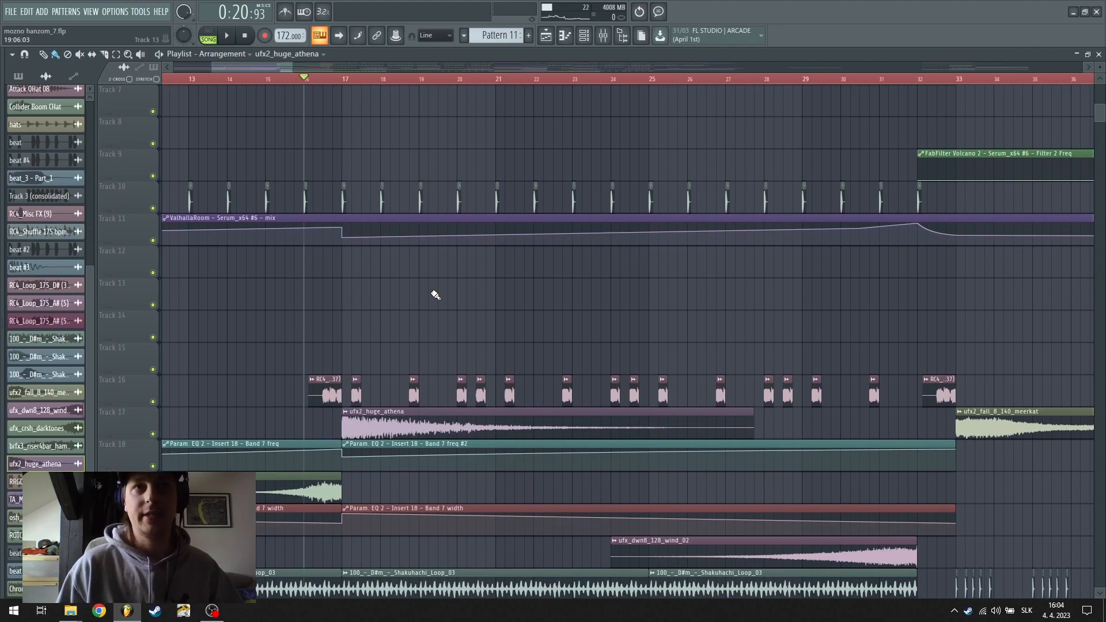
pyautogui.scroll(-4, 464, 85)
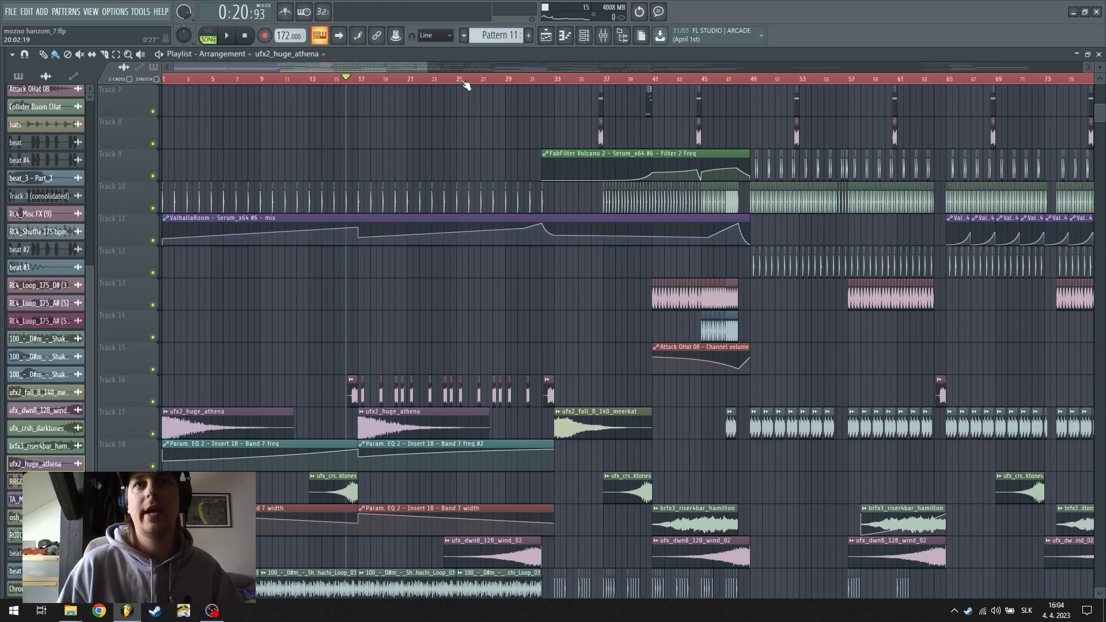
pyautogui.scroll(4, 391, 84)
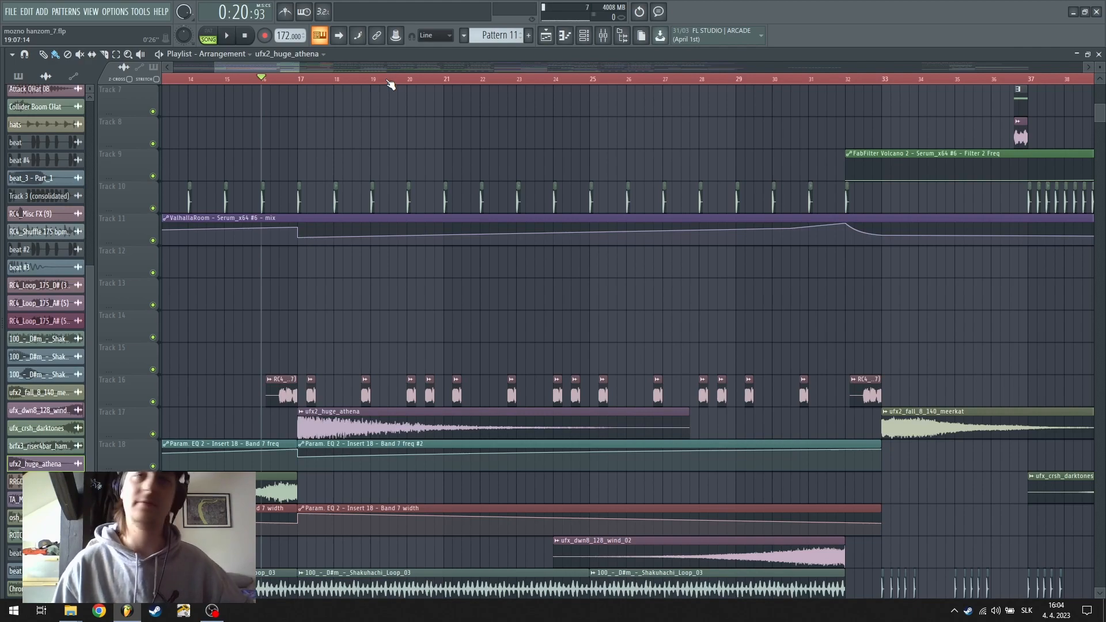
pyautogui.scroll(-3, 380, 86)
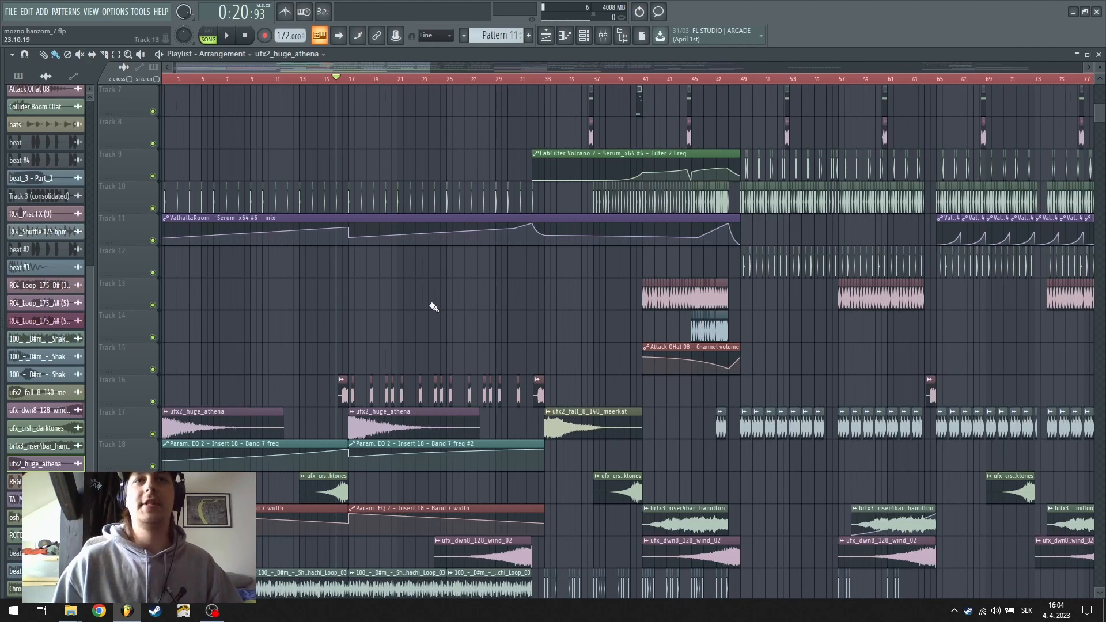
pyautogui.scroll(-3, 425, 278)
pyautogui.rightClick(154, 208)
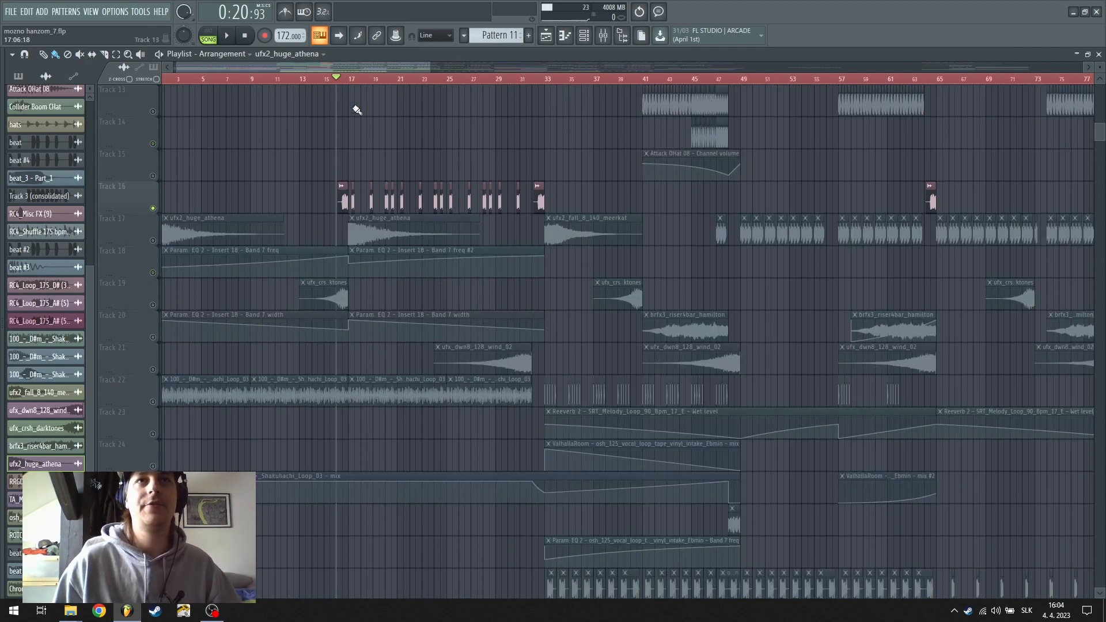
pyautogui.scroll(3, 341, 78)
pyautogui.doubleClick(361, 193)
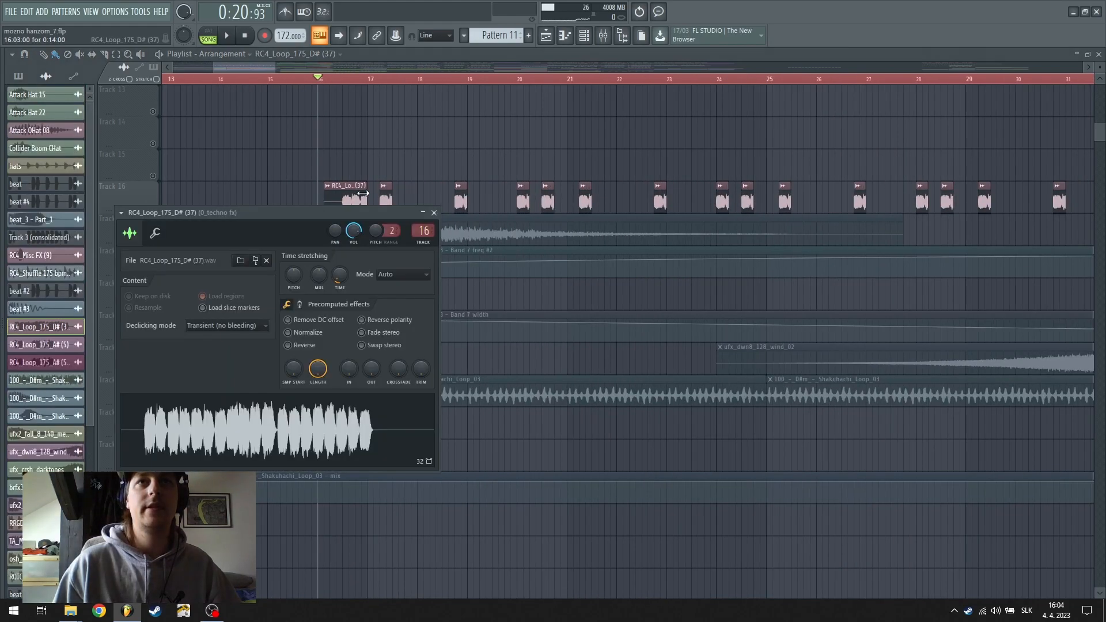
# Inspect the techno fx mixer insert's effect chain and its FabFilter Saturn settings
pyautogui.click(603, 35)
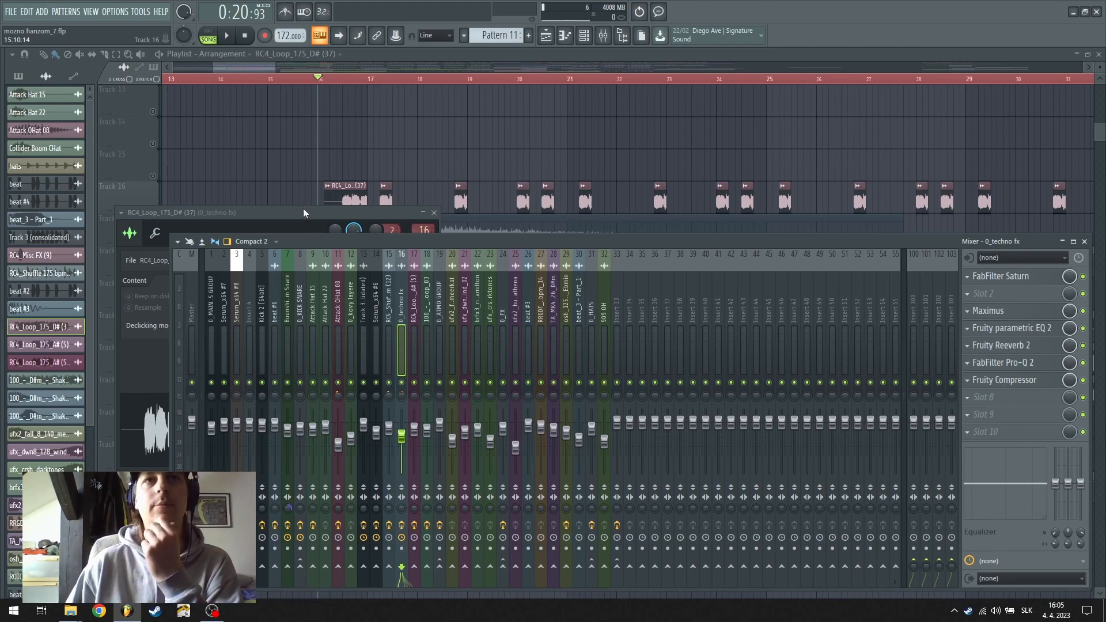
pyautogui.moveTo(303, 209); pyautogui.dragTo(306, 208)
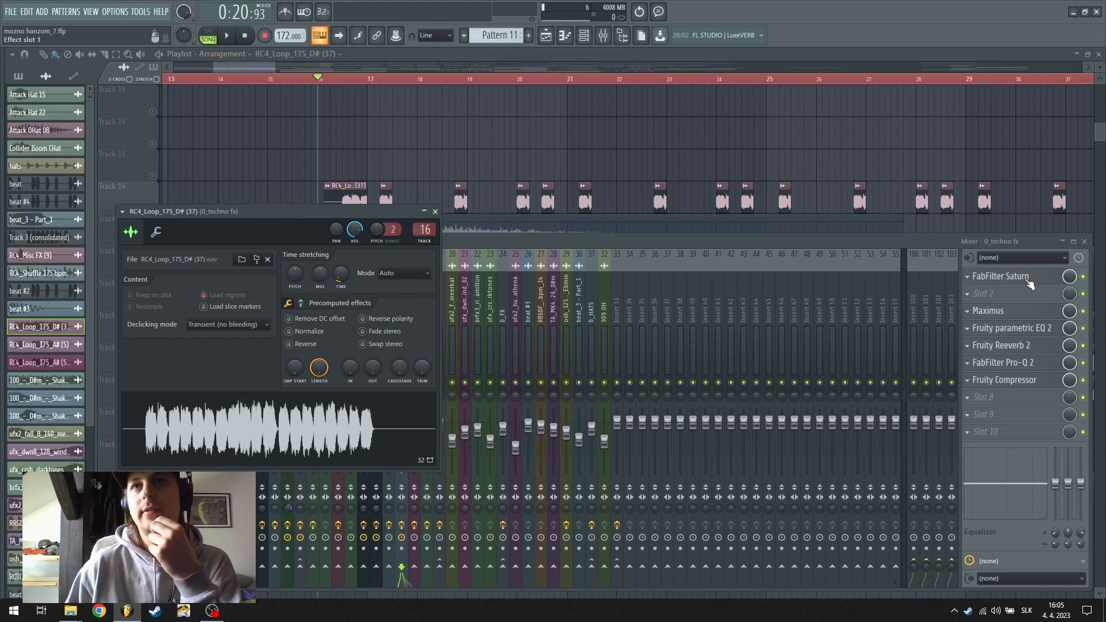
pyautogui.click(1025, 278)
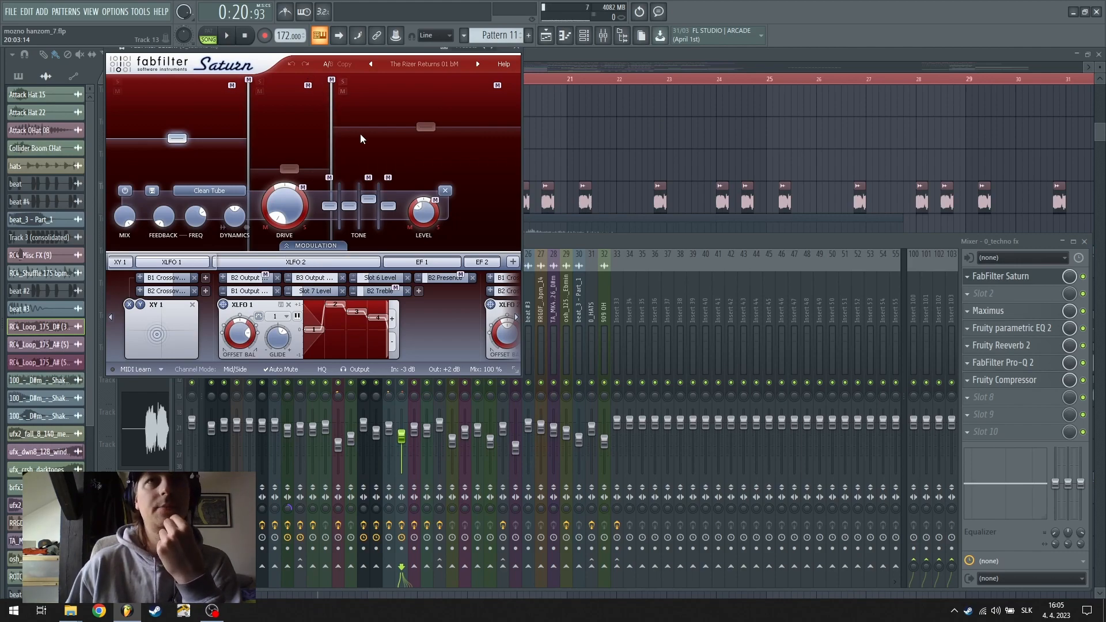
pyautogui.click(559, 54)
# Inspect the techno fx insert's Fruity parametric EQ 2, FabFilter Pro-Q 2, Fruity Reeverb 2 and Fruity Compressor, and close all windows
pyautogui.scroll(-2, 353, 81)
pyautogui.click(583, 35)
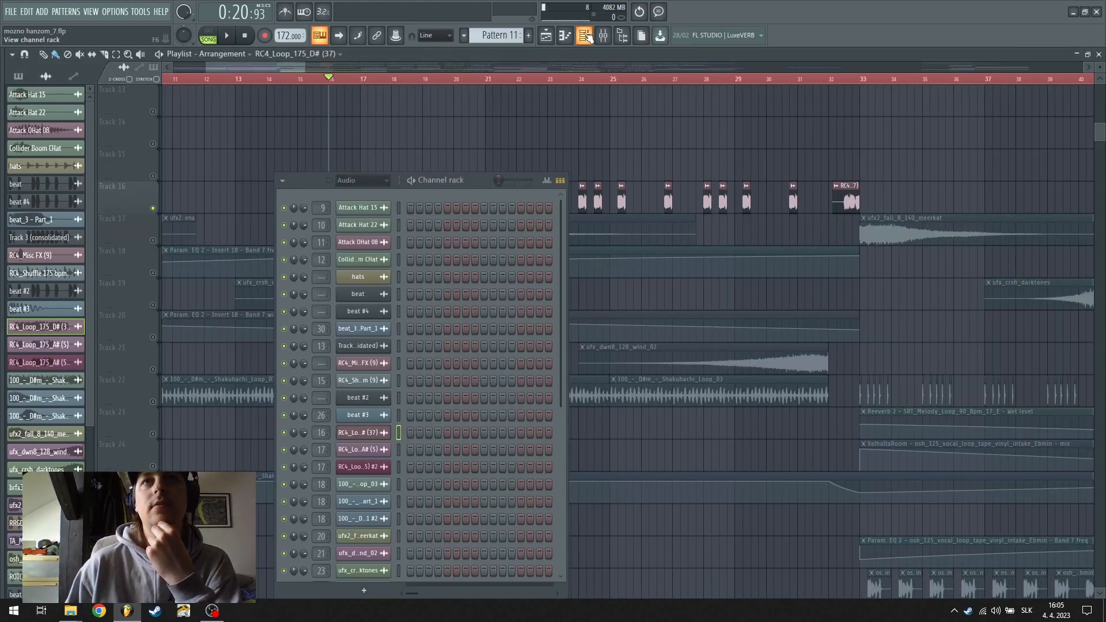
pyautogui.click(602, 35)
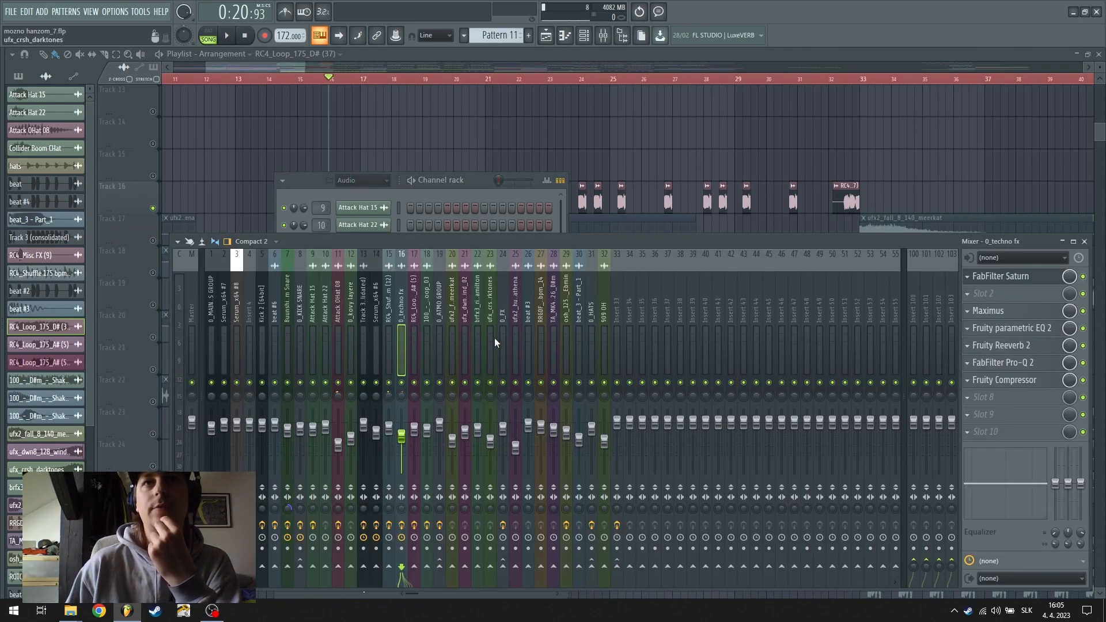
pyautogui.click(1021, 329)
pyautogui.click(1022, 363)
pyautogui.click(1022, 346)
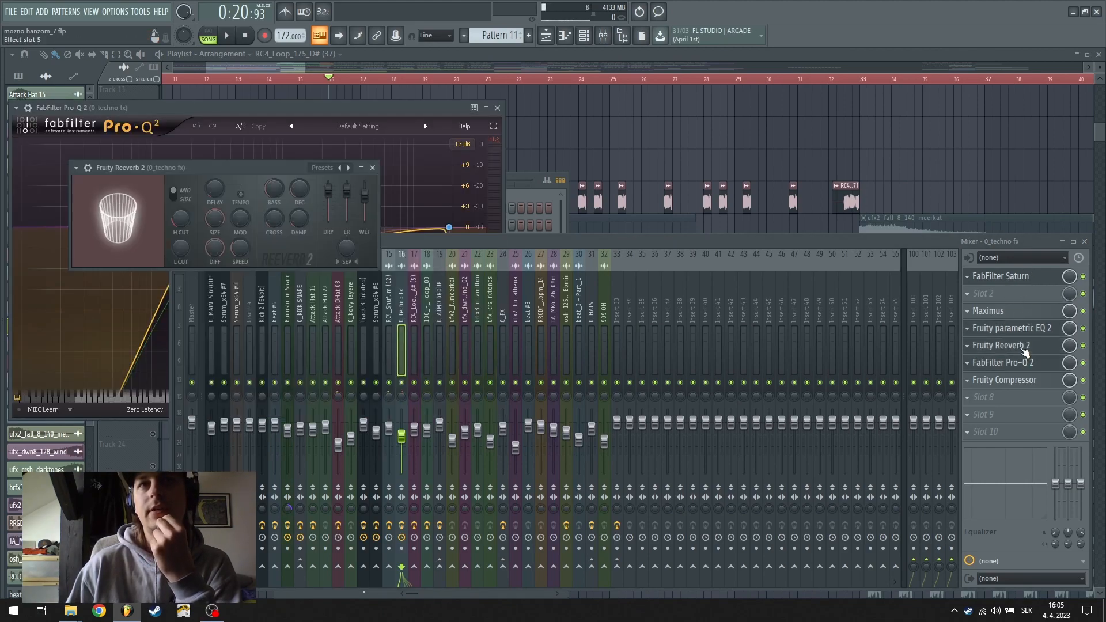
pyautogui.click(1021, 381)
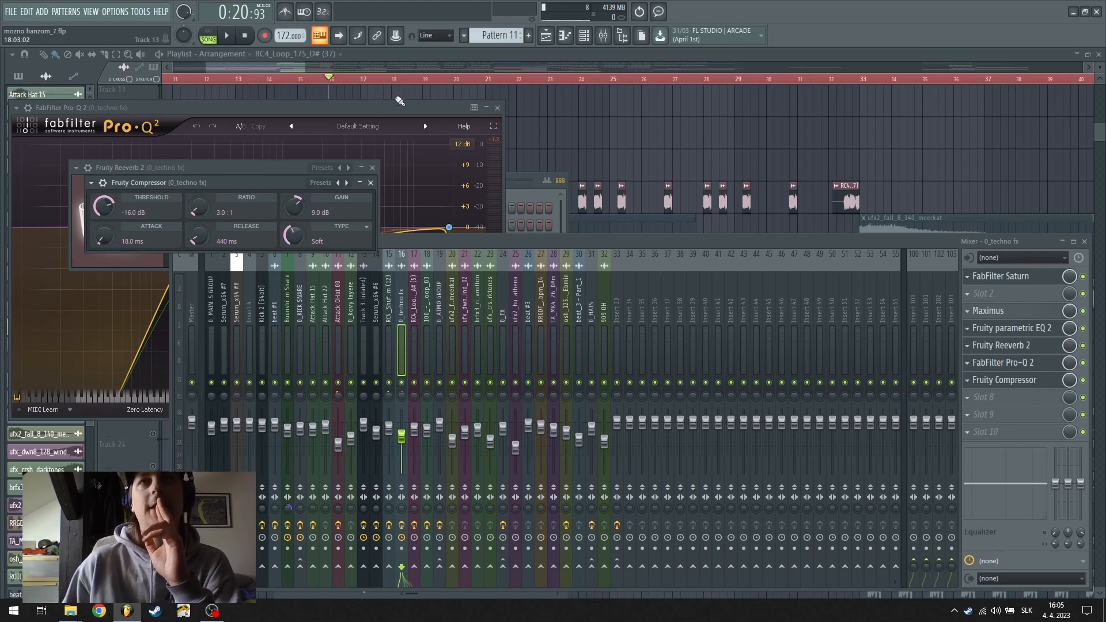
pyautogui.press('F12')
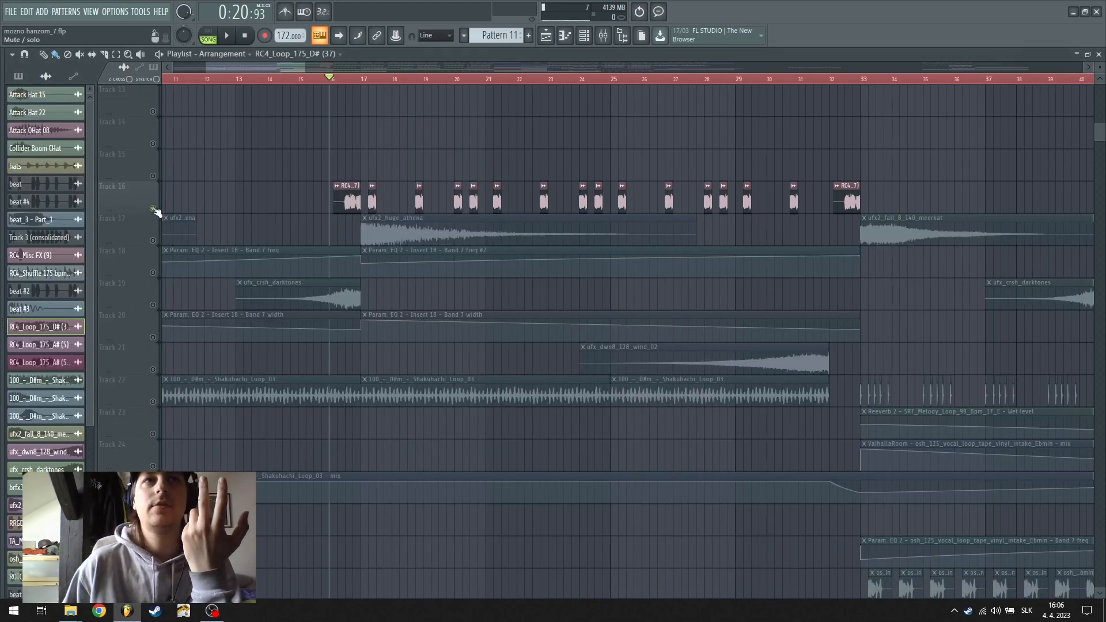
# Unmute all tracks and review the RC4_Loop_175_D# (37) sample settings together with the techno fx mixer insert
pyautogui.doubleClick(346, 202)
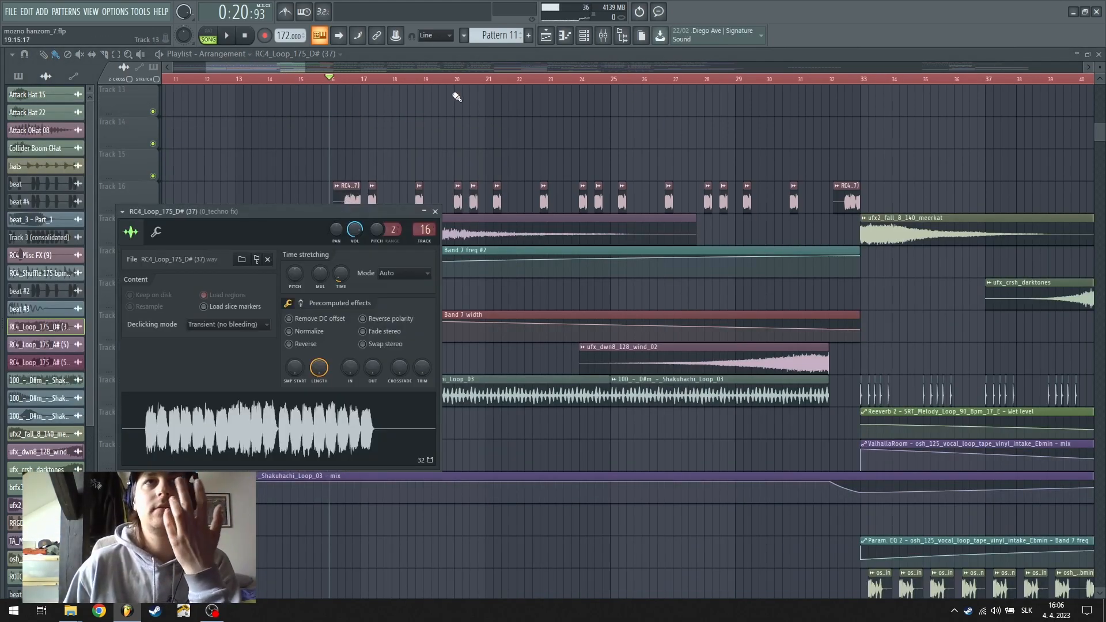
pyautogui.click(601, 37)
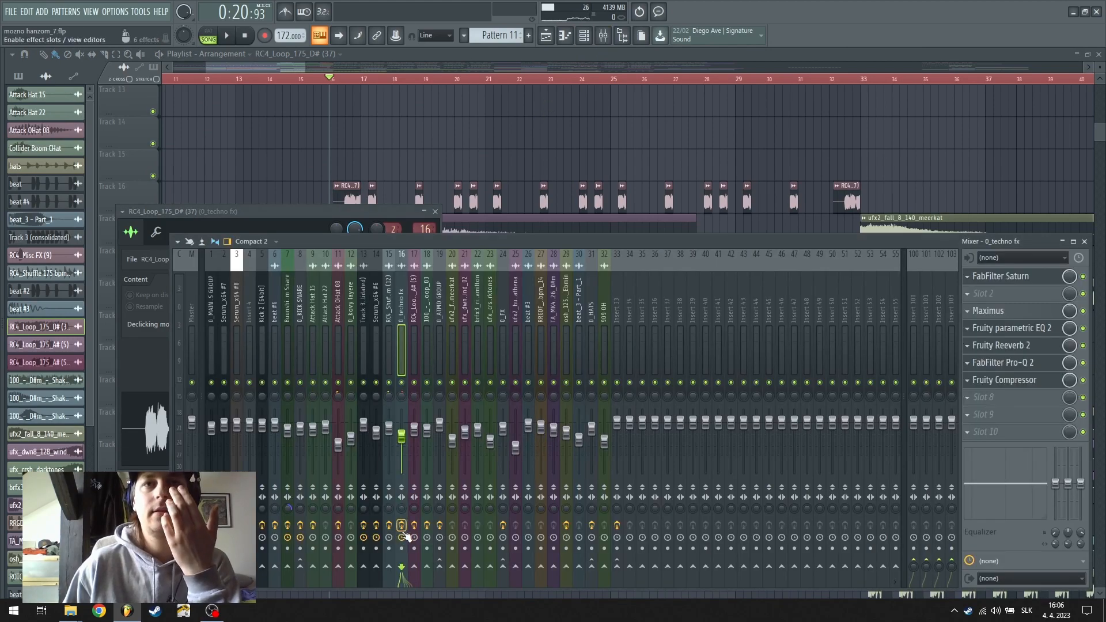
pyautogui.rightClick(429, 112)
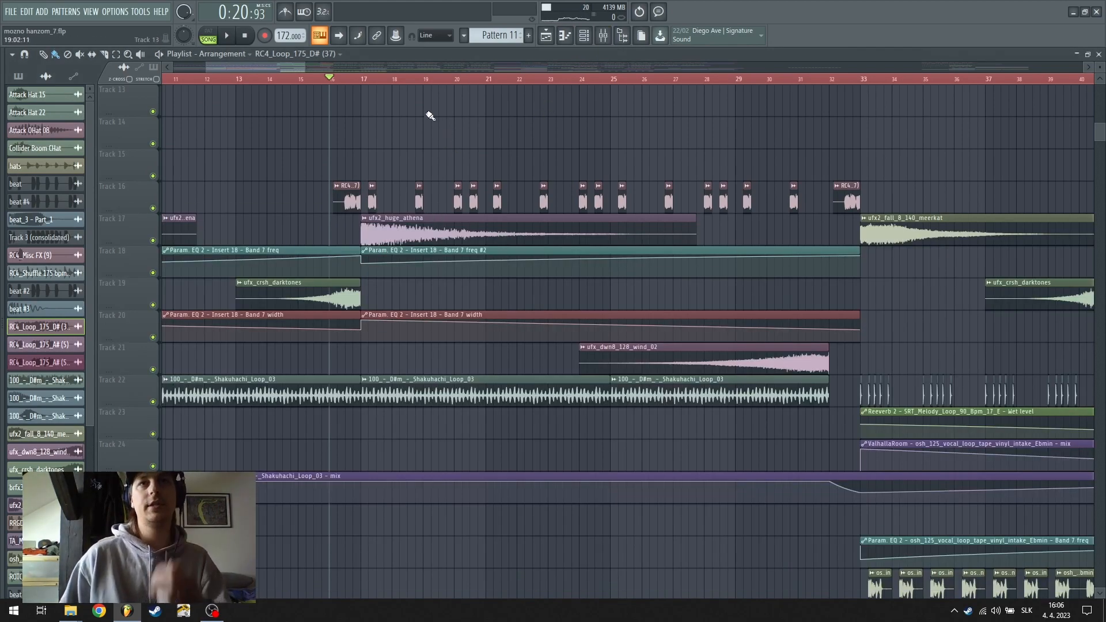
# Set the song position just after bar 16, solo Track 16 again and audition the RC4_Loop_175_D# (37) sample in its channel settings
pyautogui.click(340, 78)
pyautogui.rightClick(153, 208)
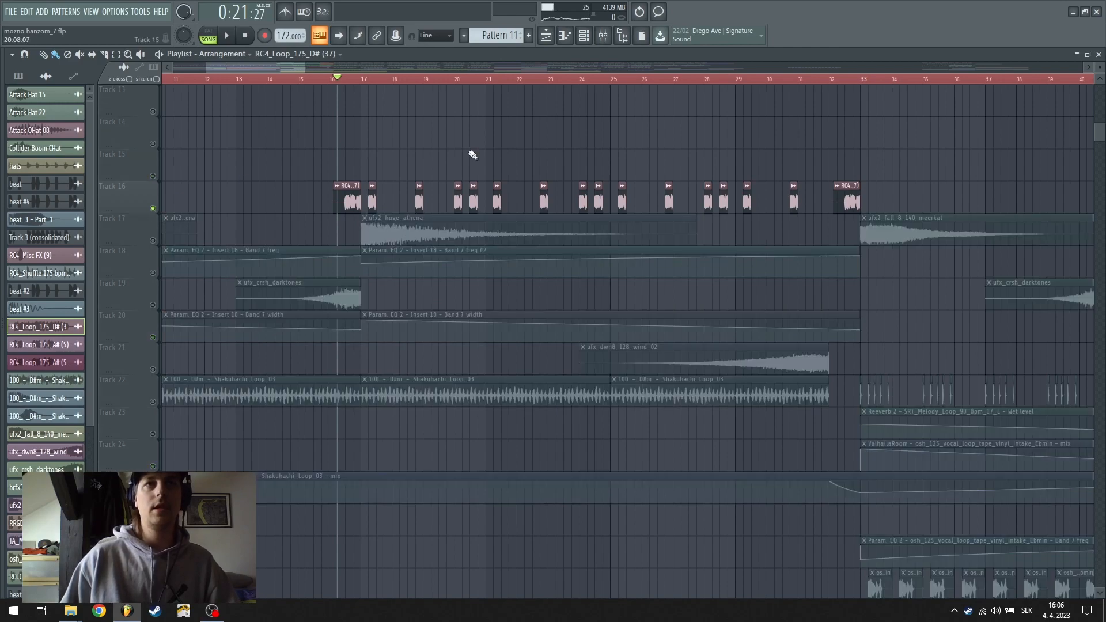
pyautogui.doubleClick(350, 197)
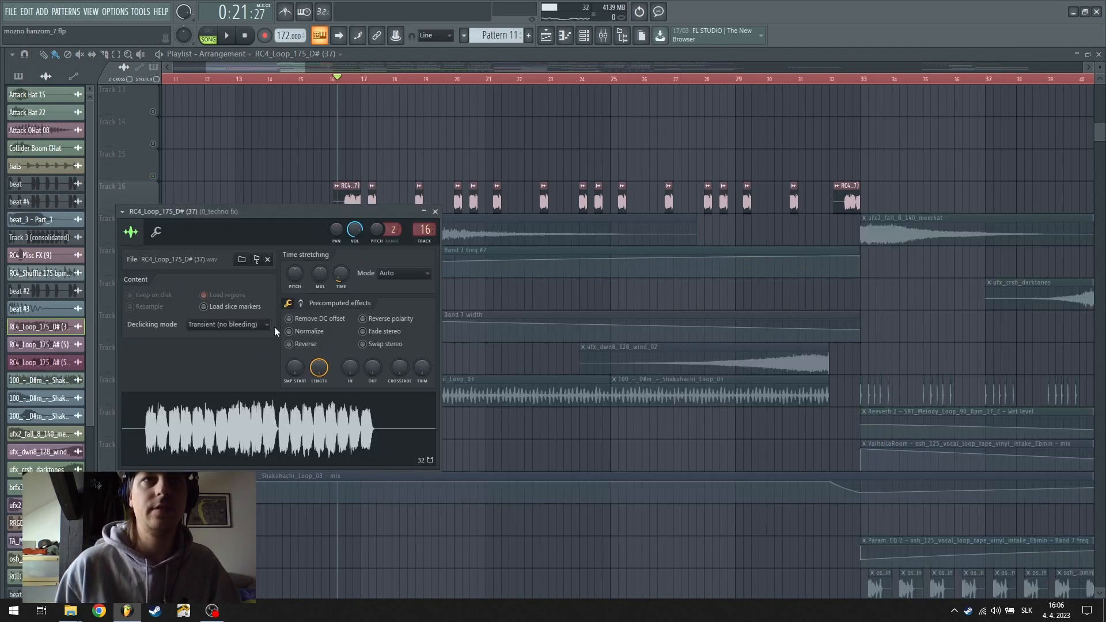
pyautogui.click(285, 436)
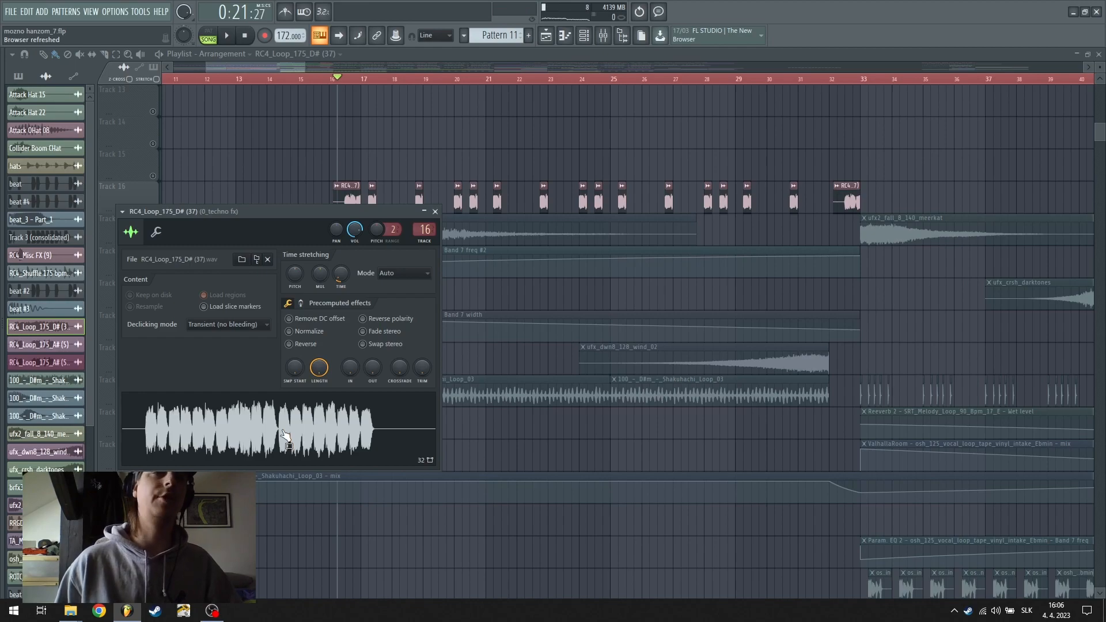
# Close the sample's channel settings and review the techno fx insert's Fruity parametric EQ 2, Fruity Reeverb 2 and Fruity Compressor
pyautogui.click(435, 212)
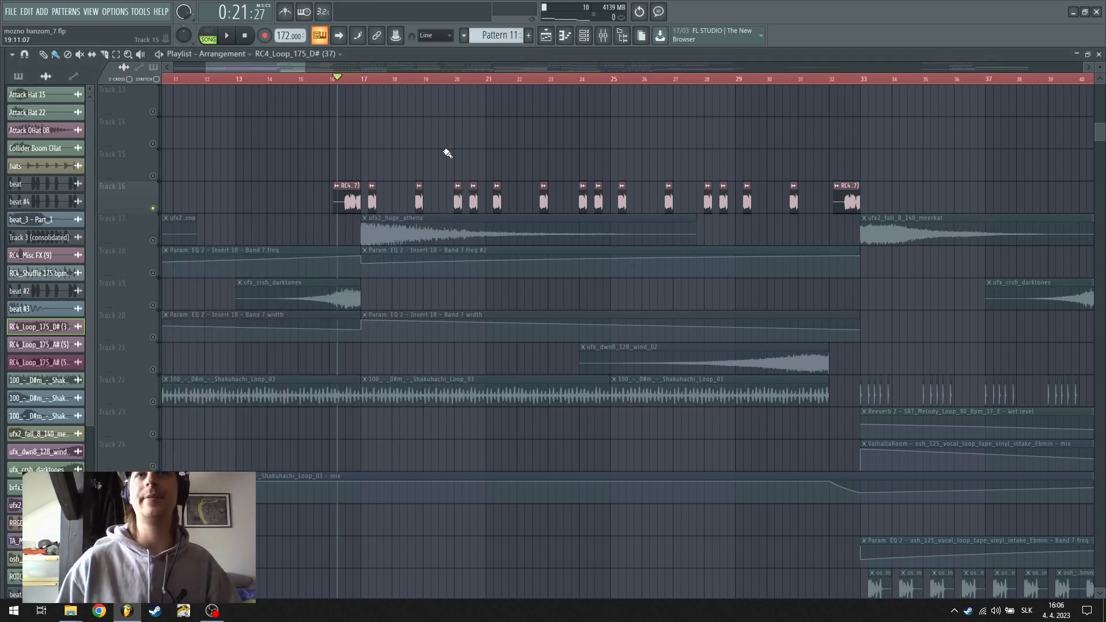
pyautogui.click(604, 35)
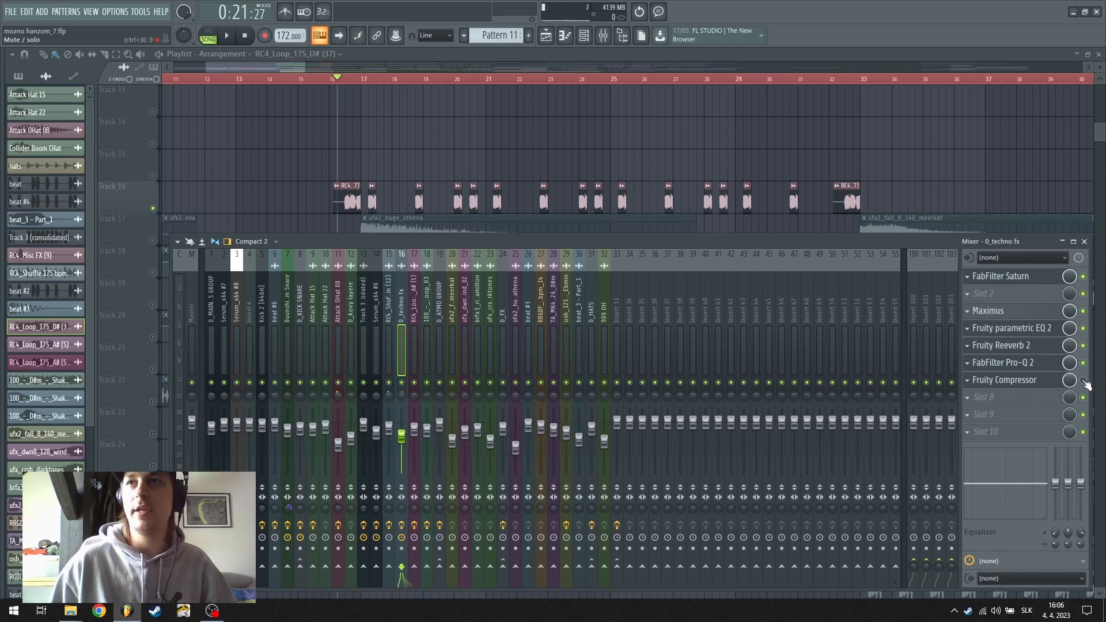
pyautogui.click(1020, 278)
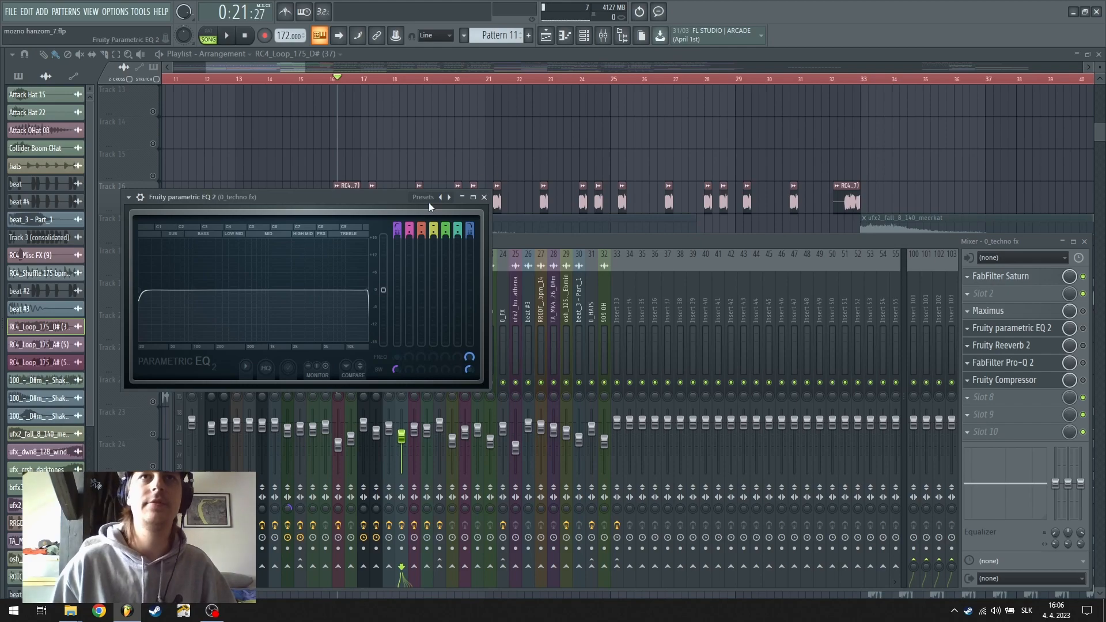
pyautogui.click(483, 198)
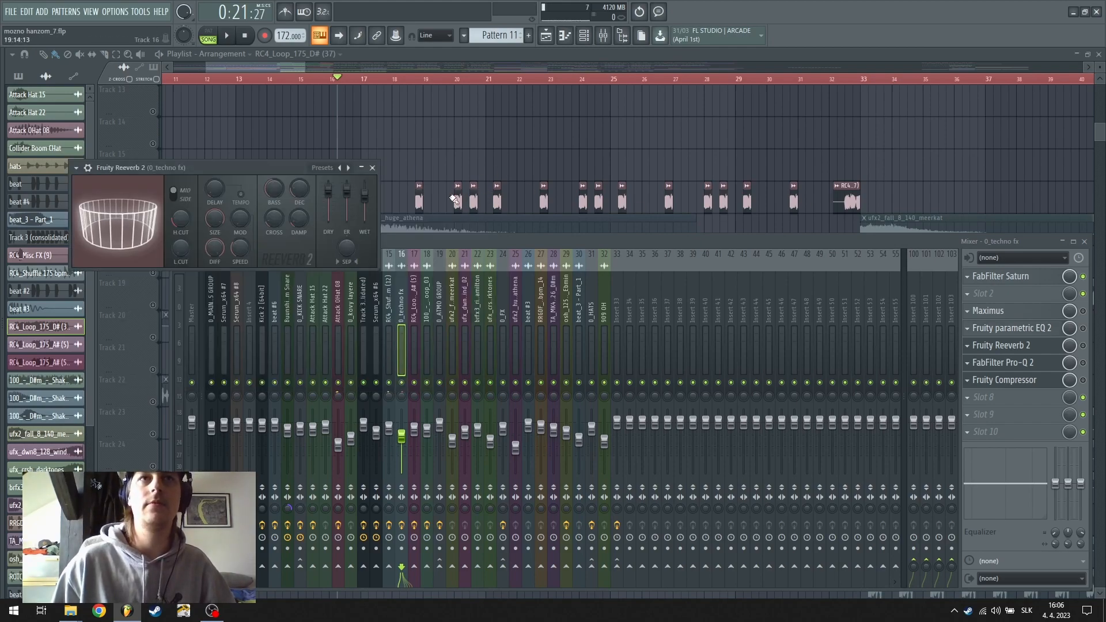
pyautogui.click(372, 168)
pyautogui.click(495, 106)
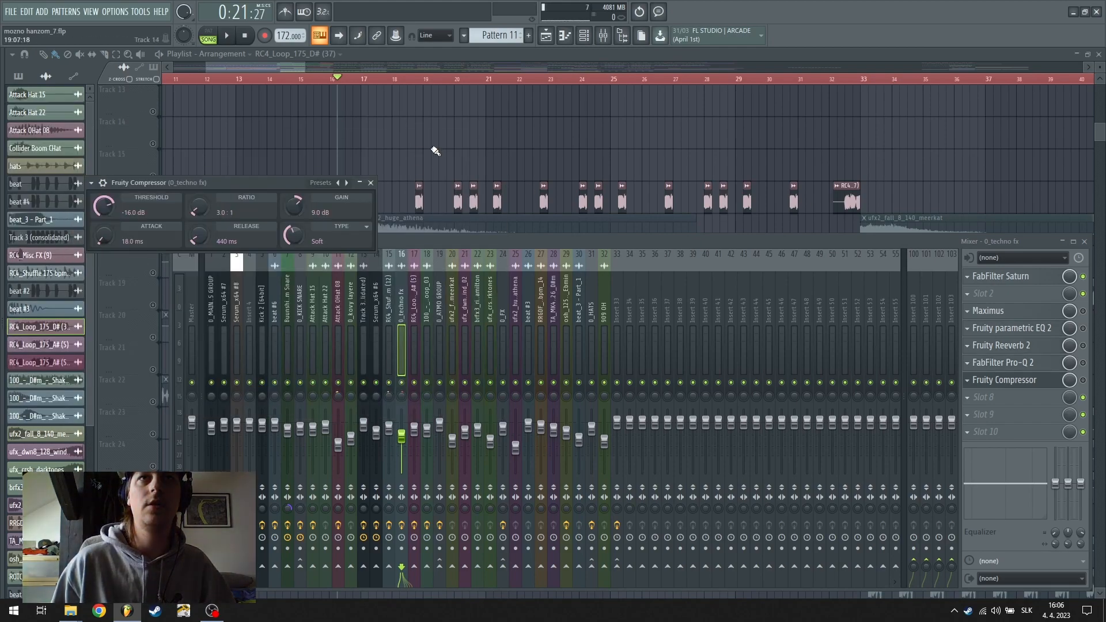
pyautogui.click(370, 183)
# Bypass FabFilter Saturn along with the rest of the techno fx effect chain and play the soloed Track 16 clips dry
pyautogui.click(999, 277)
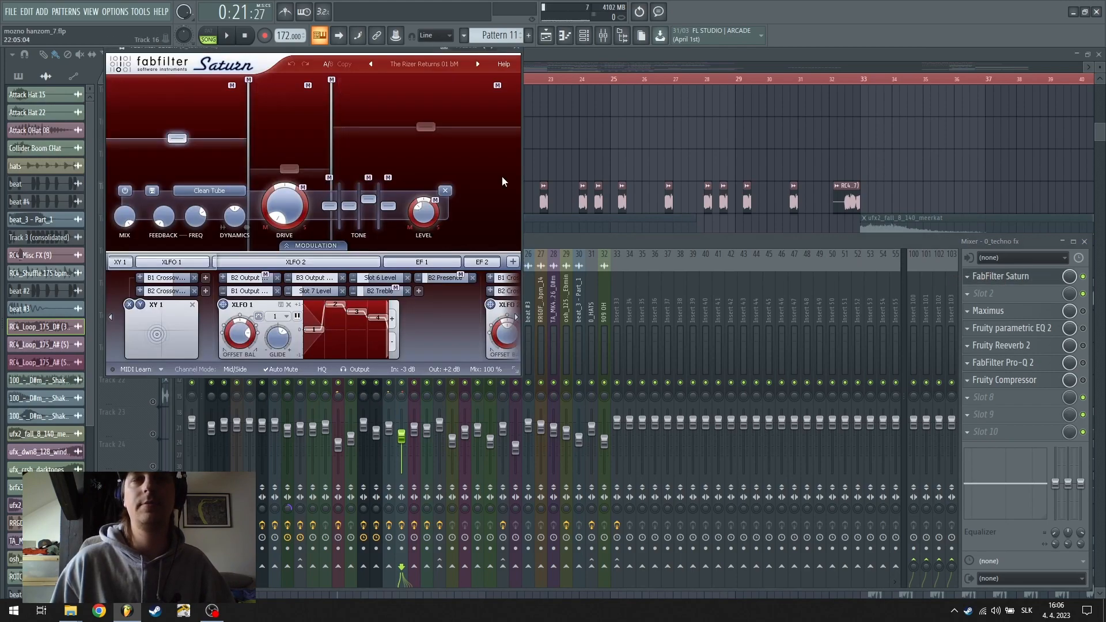
pyautogui.moveTo(364, 50); pyautogui.dragTo(412, 305)
pyautogui.click(1083, 276)
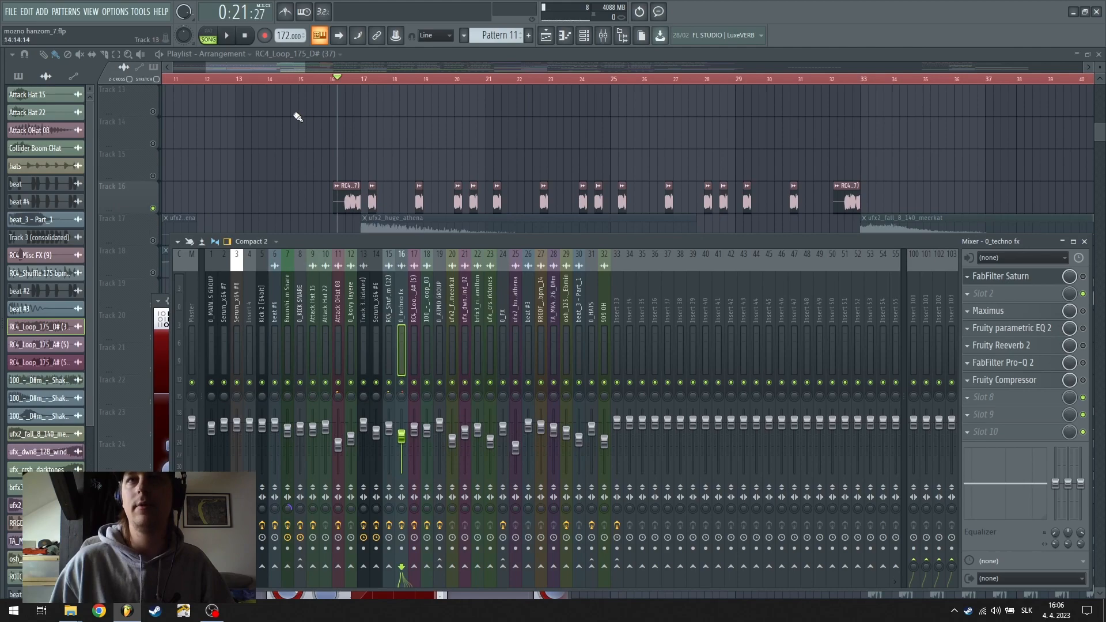
pyautogui.press('F9')
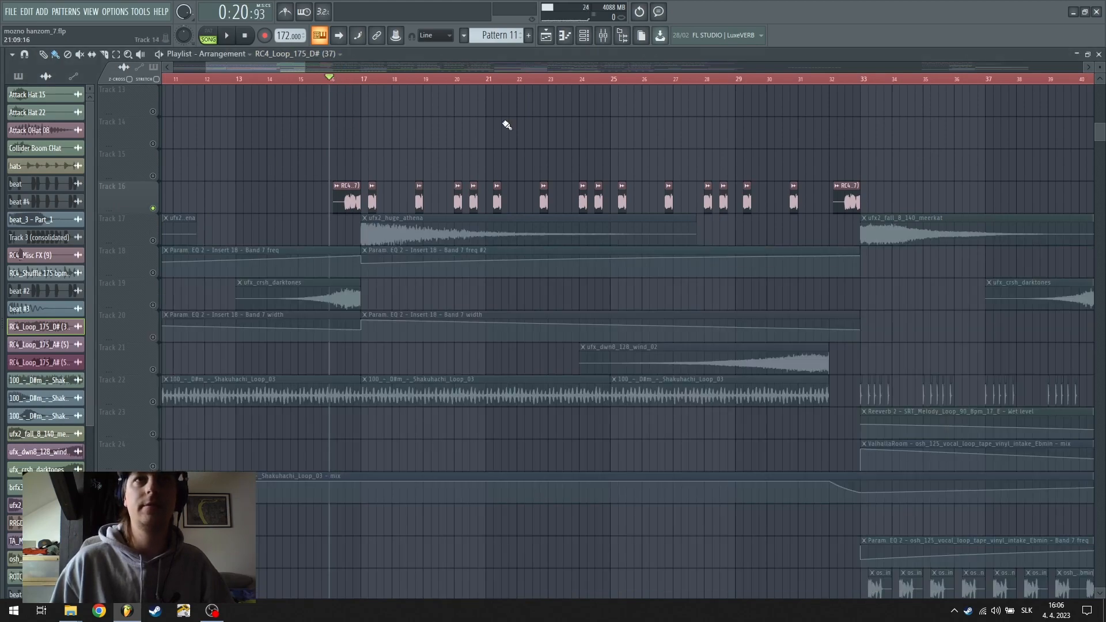
pyautogui.click(744, 229)
pyautogui.rightClick(748, 219)
pyautogui.press('space')
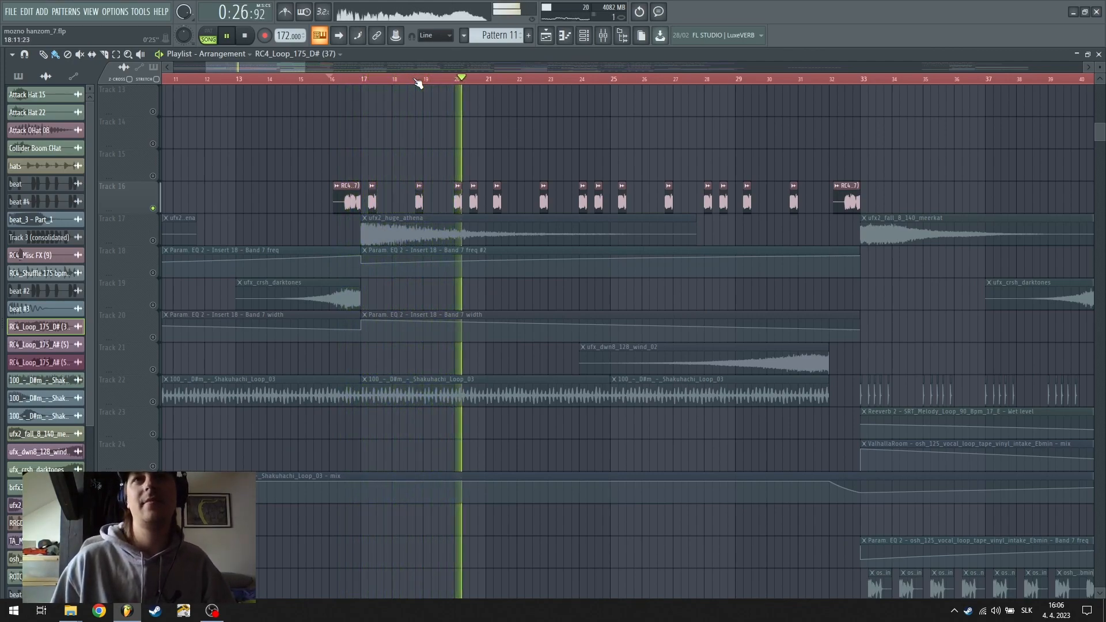
pyautogui.press('space')
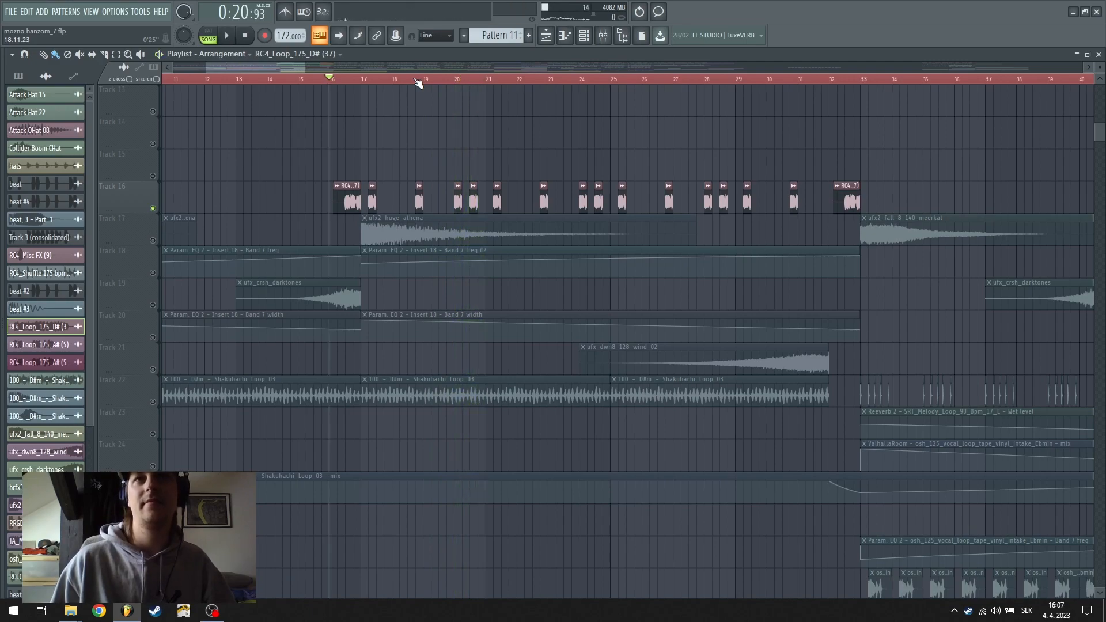
# Re-enable only FabFilter Saturn on the techno fx insert and play the soloed Track 16 clips through it
pyautogui.click(602, 36)
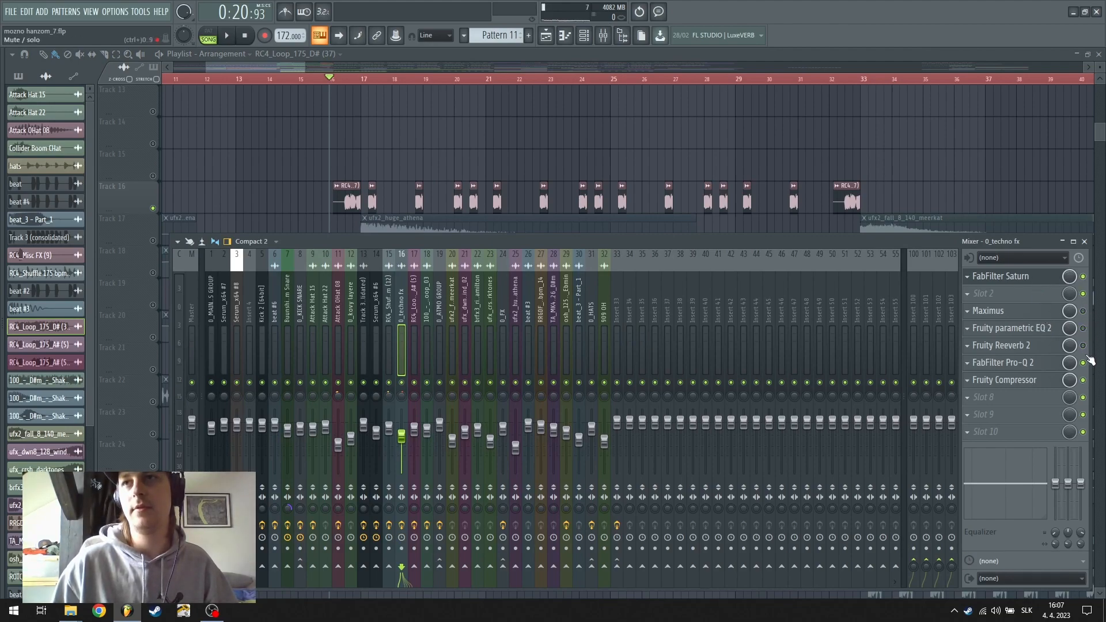
pyautogui.press('F9')
pyautogui.press('space')
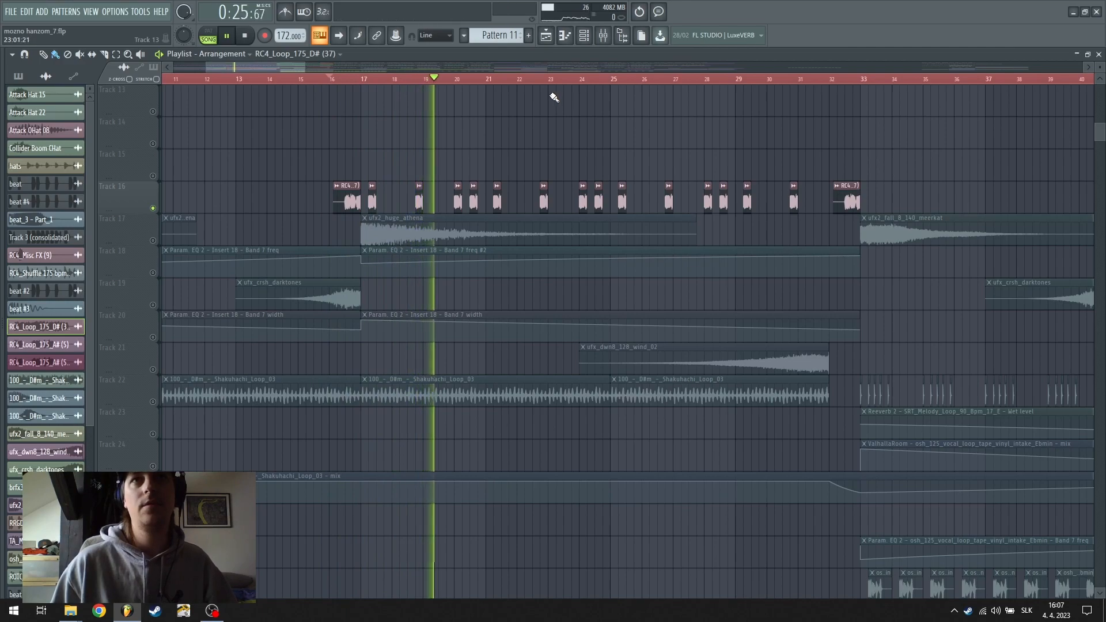
pyautogui.press('space')
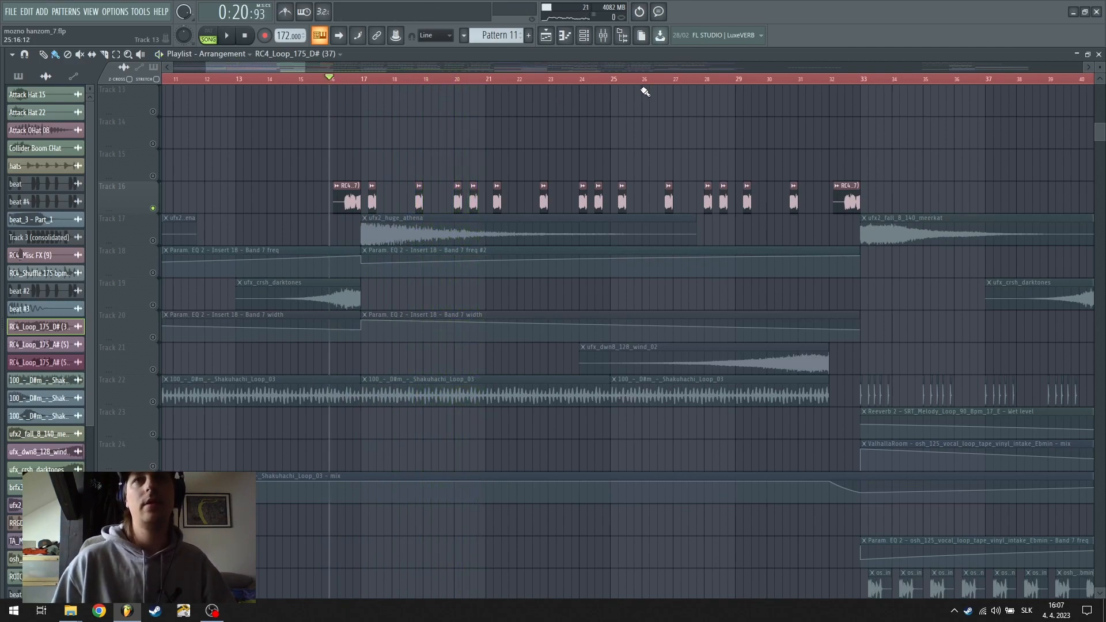
# Re-enable Maximus, Fruity parametric EQ 2, Fruity Reeverb 2, FabFilter Pro-Q 2 and Fruity Compressor on the techno fx insert
pyautogui.click(605, 43)
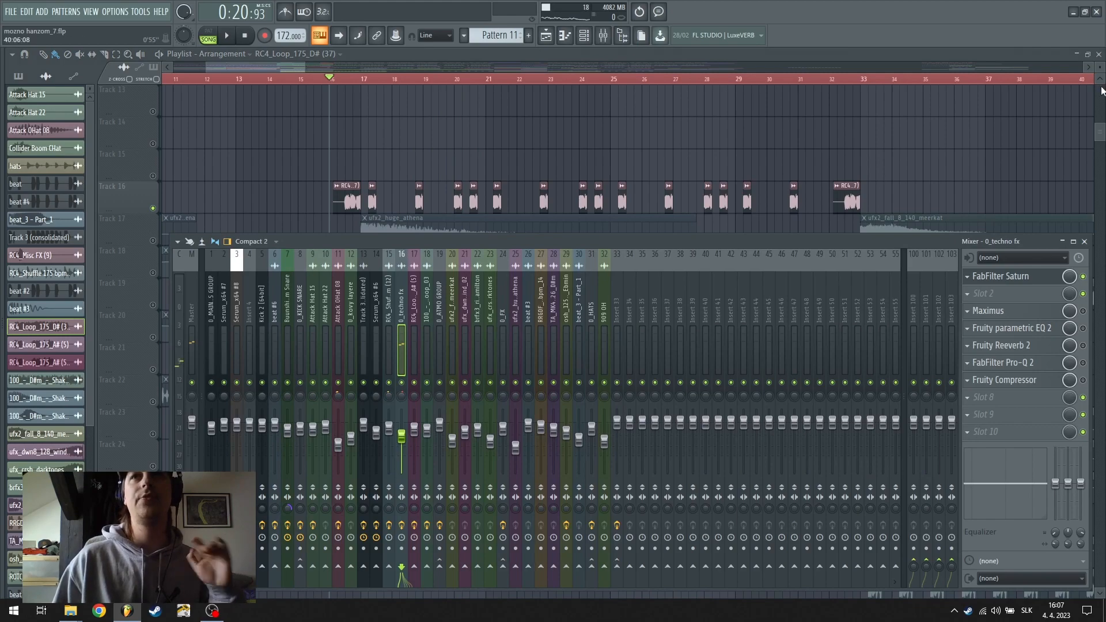
pyautogui.click(1083, 311)
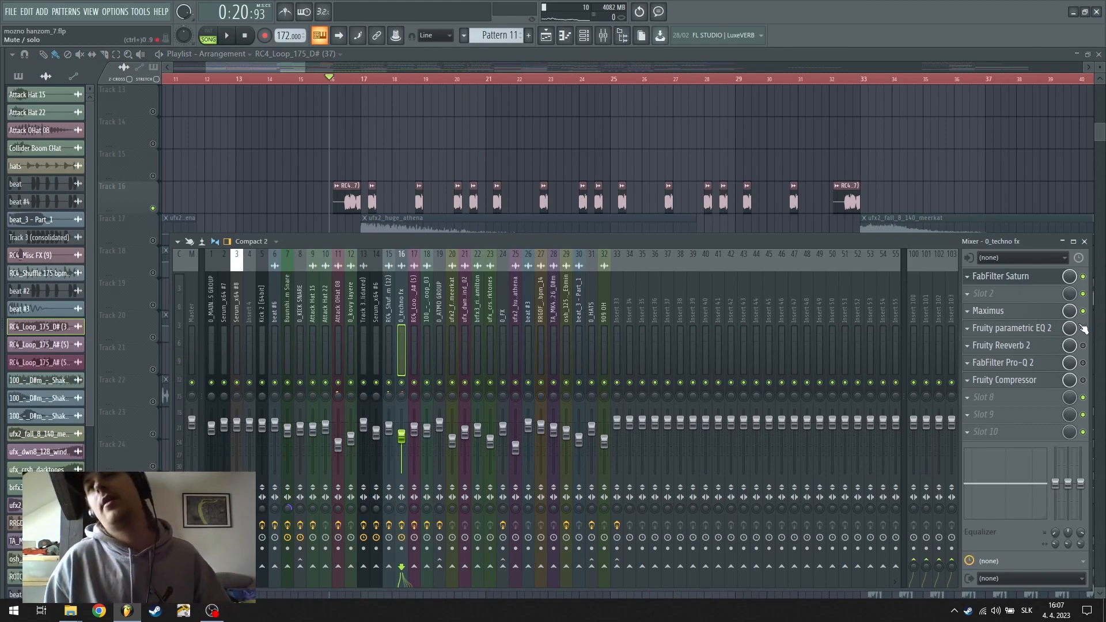
pyautogui.click(1083, 329)
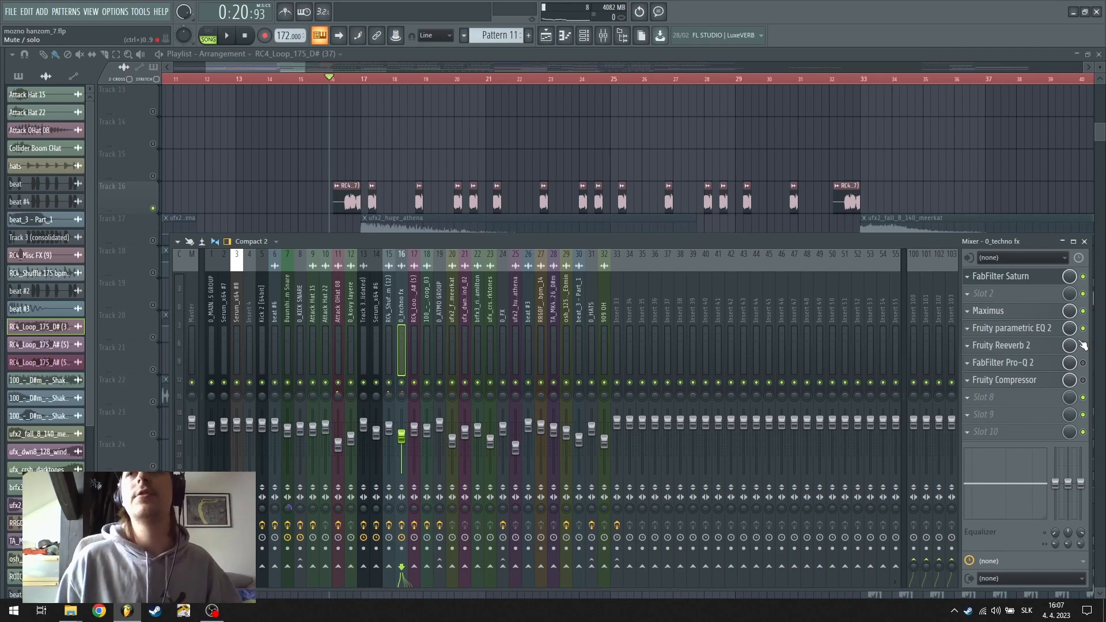
pyautogui.click(1083, 346)
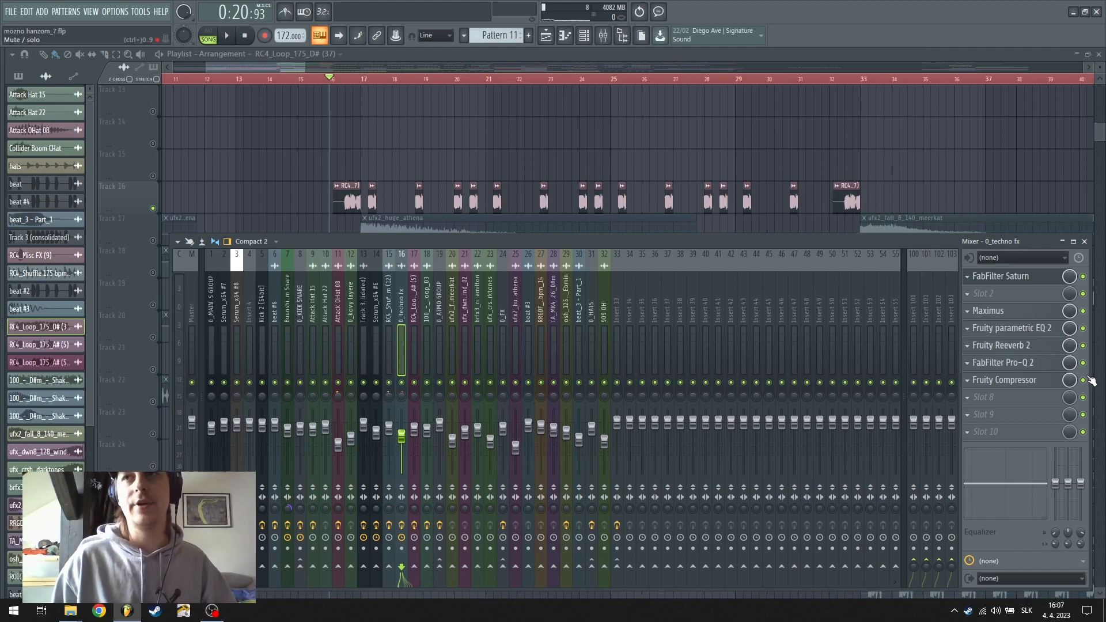
# Bring up the techno fx insert's FabFilter Pro-Q 2 and play the loop to watch its spectrum
pyautogui.press('F9')
pyautogui.press('F9')
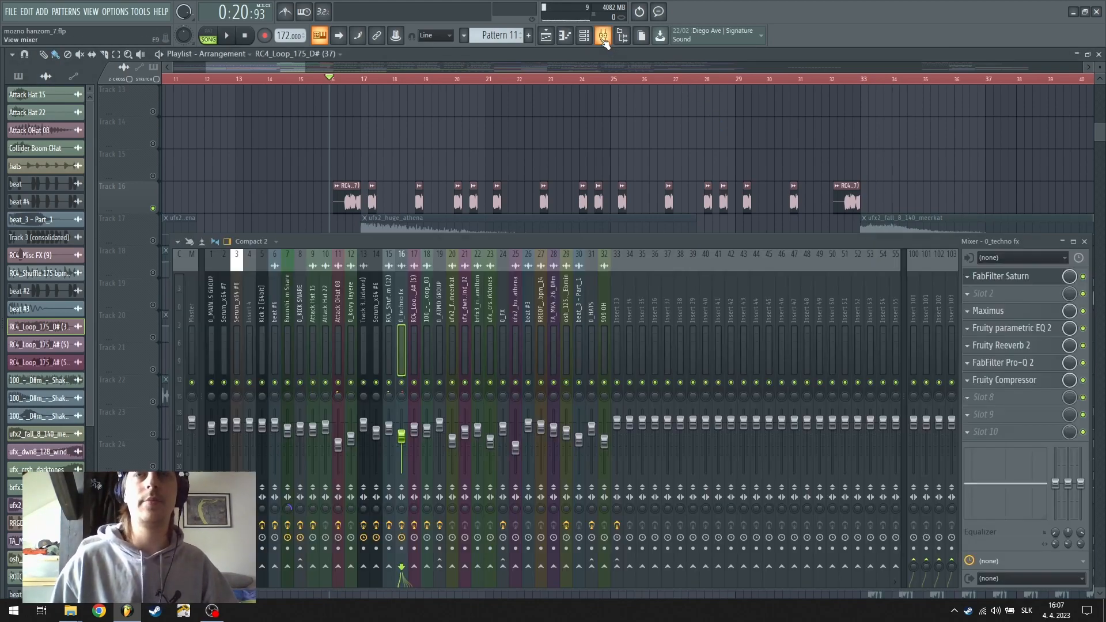
pyautogui.click(1042, 362)
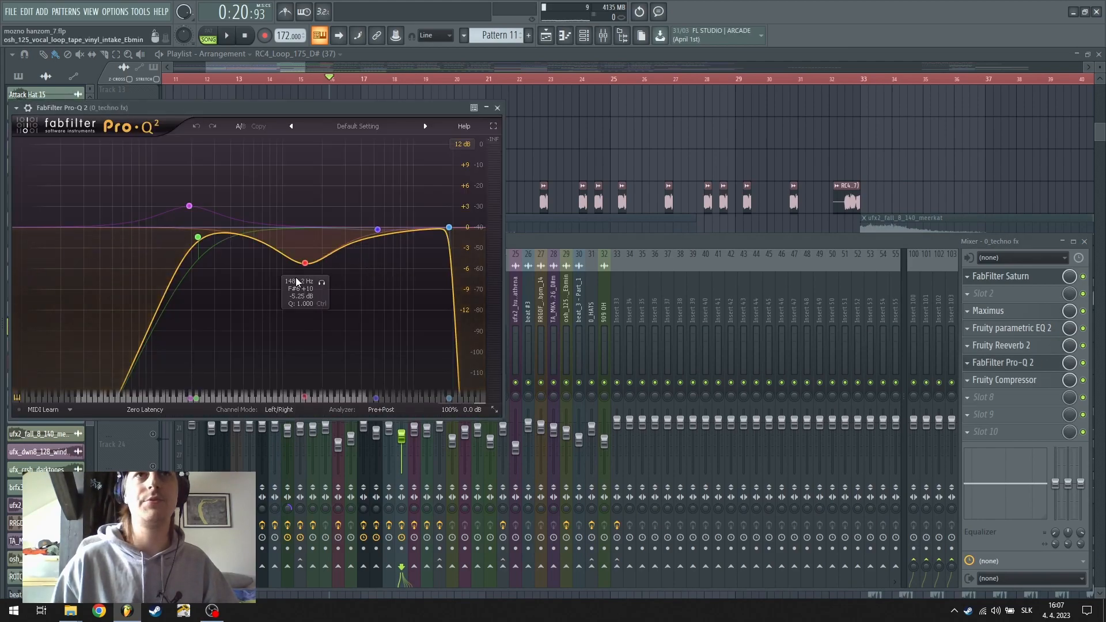
pyautogui.moveTo(313, 109); pyautogui.dragTo(333, 132)
pyautogui.press('space')
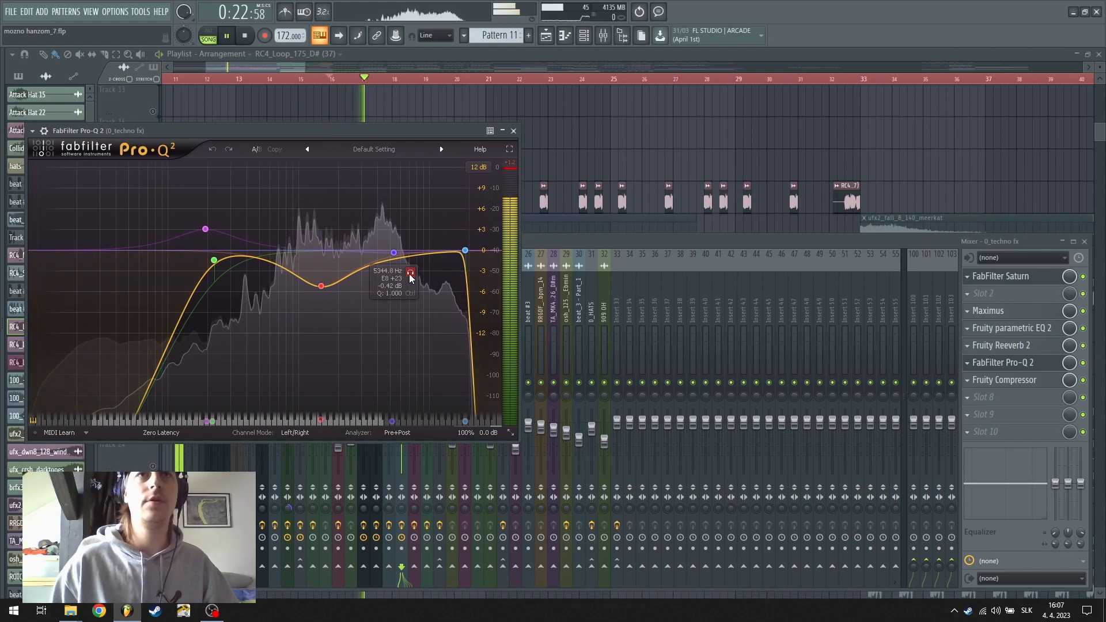
# Try a bell cut of about -6.3 dB near 5.1 kHz with Q about 3.7 in Pro-Q 2, remove it and stop playback
pyautogui.doubleClick(378, 260)
pyautogui.scroll(5, 380, 263)
pyautogui.moveTo(380, 263); pyautogui.dragTo(392, 293)
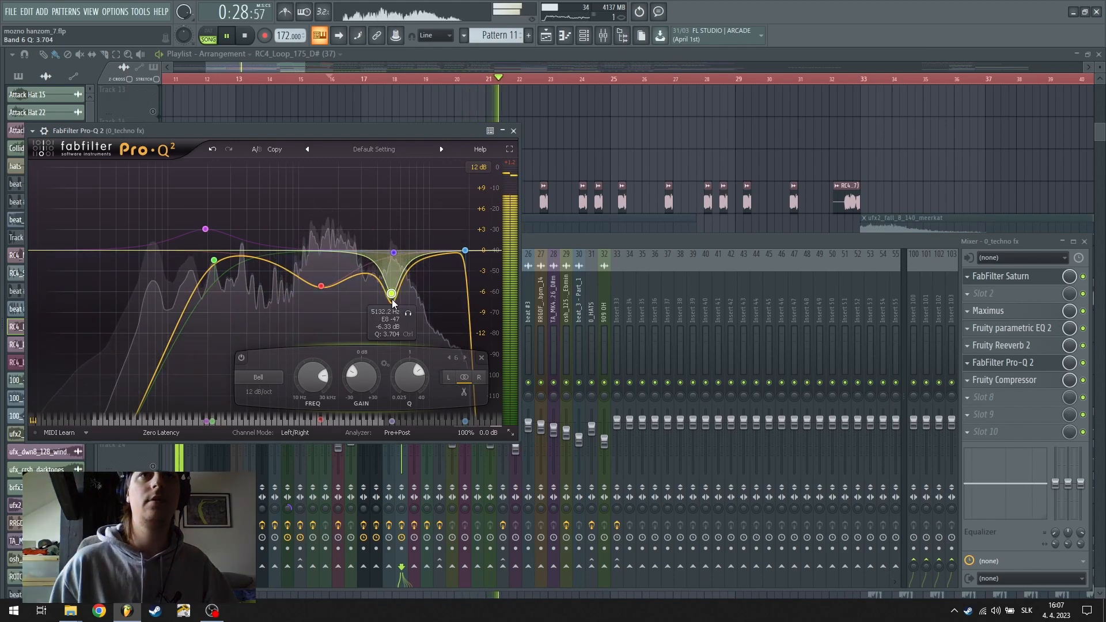
pyautogui.click(481, 358)
pyautogui.press('space')
# Close all plugin and mixer windows and unmute all playlist tracks
pyautogui.press('F12')
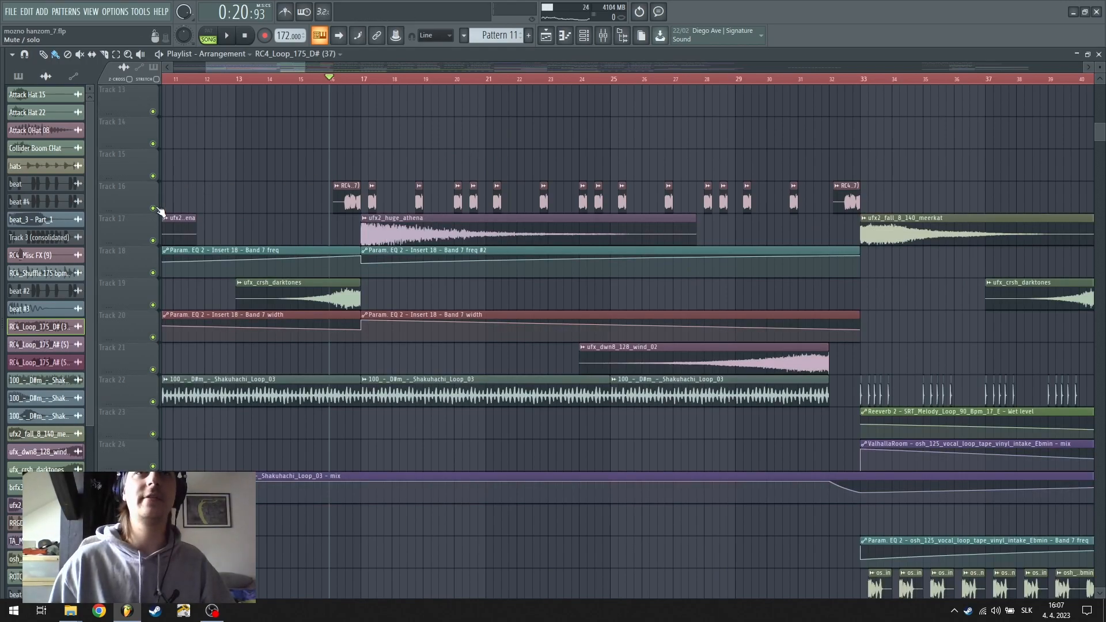
pyautogui.scroll(5, 370, 246)
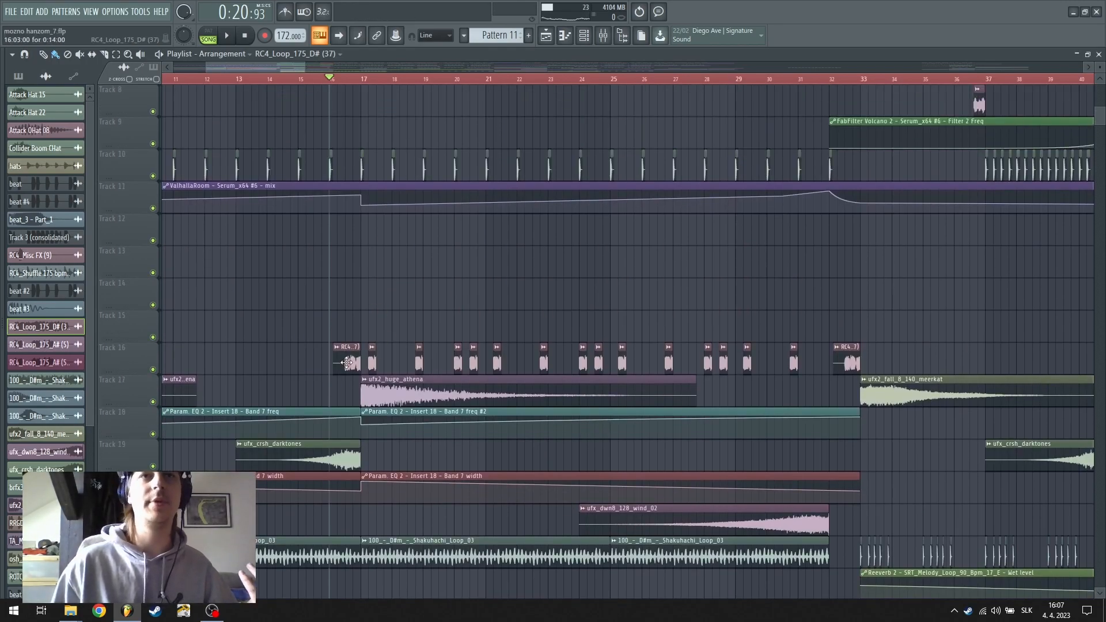
# Copy the first RC4_Loop_175_D# (37) clip to Track 15 at bar 17, make it unique and raise its pitch about 505 cents
pyautogui.doubleClick(348, 361)
pyautogui.click(553, 259)
pyautogui.moveTo(358, 325); pyautogui.dragTo(372, 321)
pyautogui.click(364, 314)
pyautogui.click(411, 403)
pyautogui.doubleClick(374, 330)
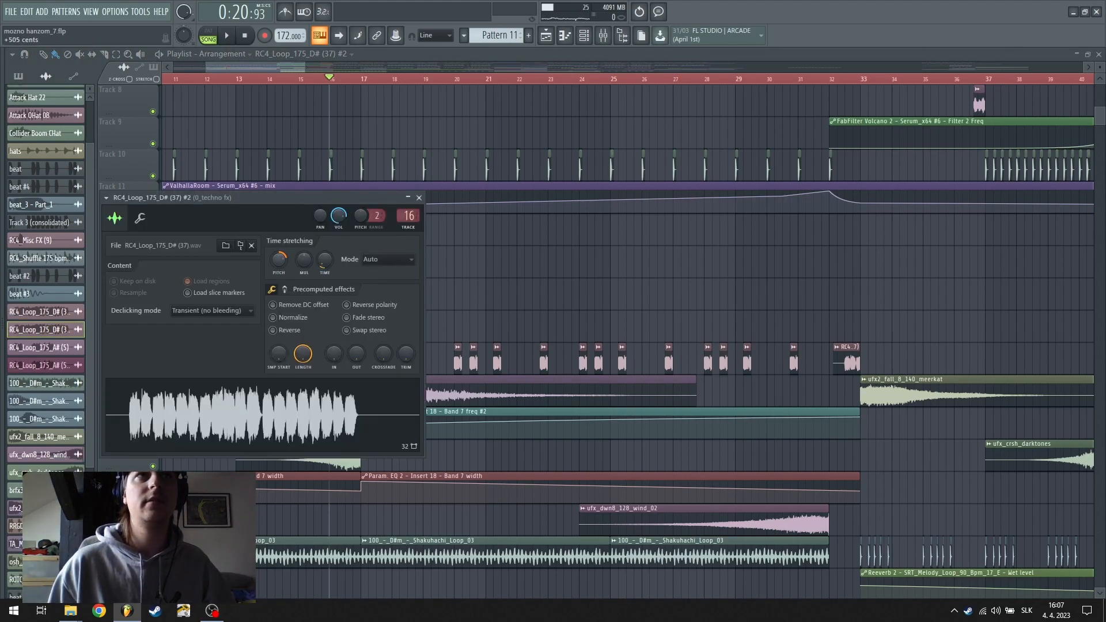
pyautogui.rightClick(617, 260)
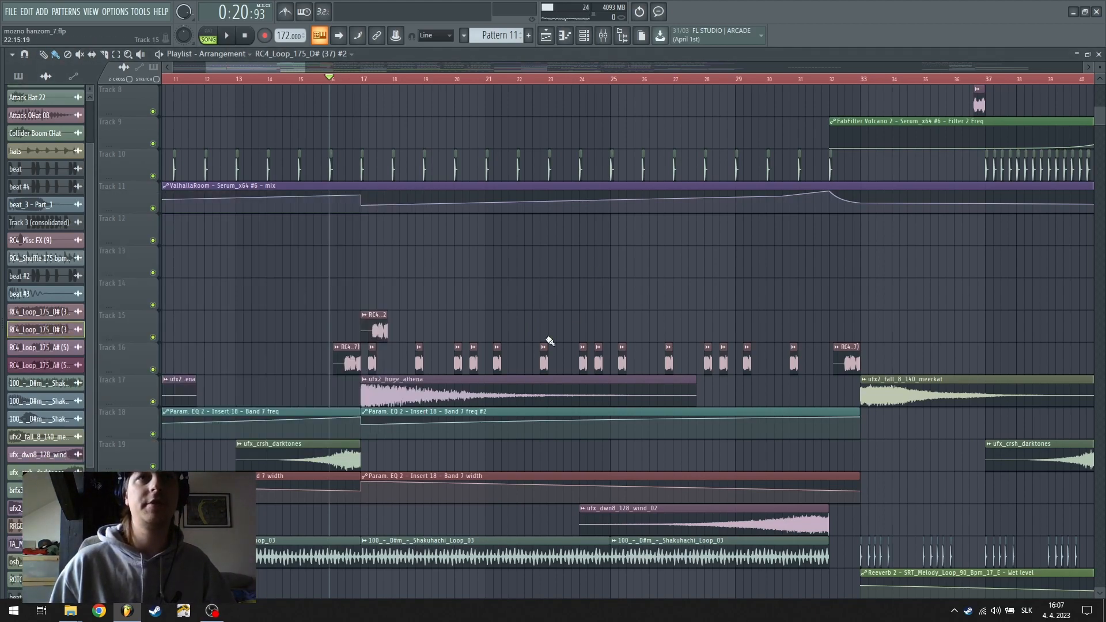
# Shift the pitched Track 15 clip to just before bar 18, audition it with the full arrangement and delete it
pyautogui.moveTo(371, 328); pyautogui.dragTo(390, 328)
pyautogui.doubleClick(399, 328)
pyautogui.rightClick(471, 294)
pyautogui.press('space')
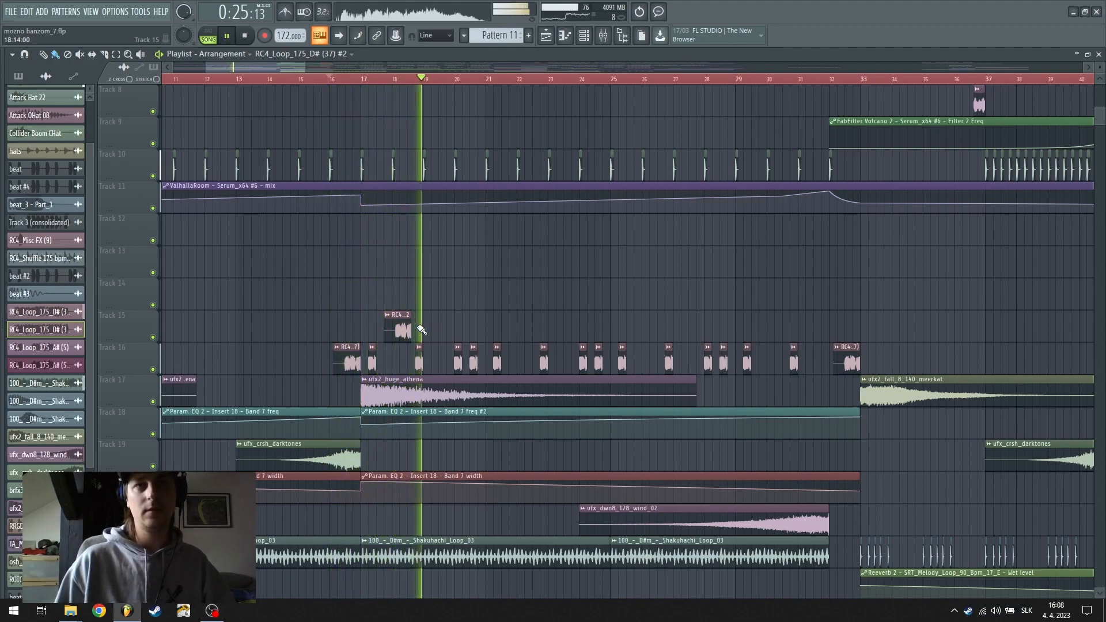
pyautogui.press('space')
pyautogui.rightClick(402, 333)
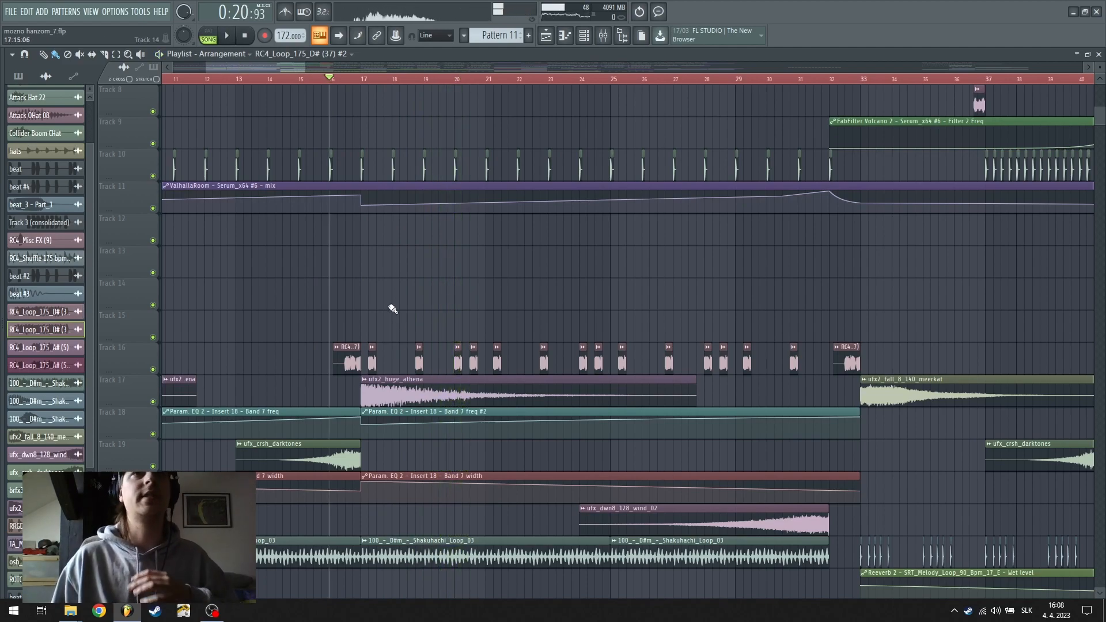
# Select bars 17 to 21 and consolidate Track 16 over that range into a new audio clip
pyautogui.scroll(-2, 399, 82)
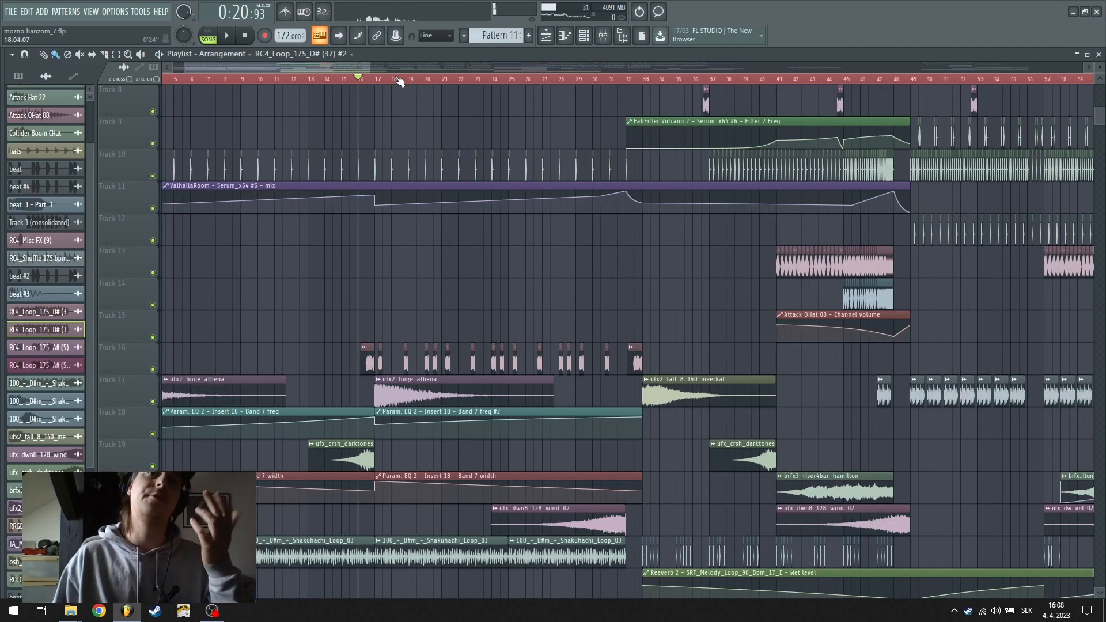
pyautogui.hscroll(-2, 418, 91)
pyautogui.scroll(4, 440, 85)
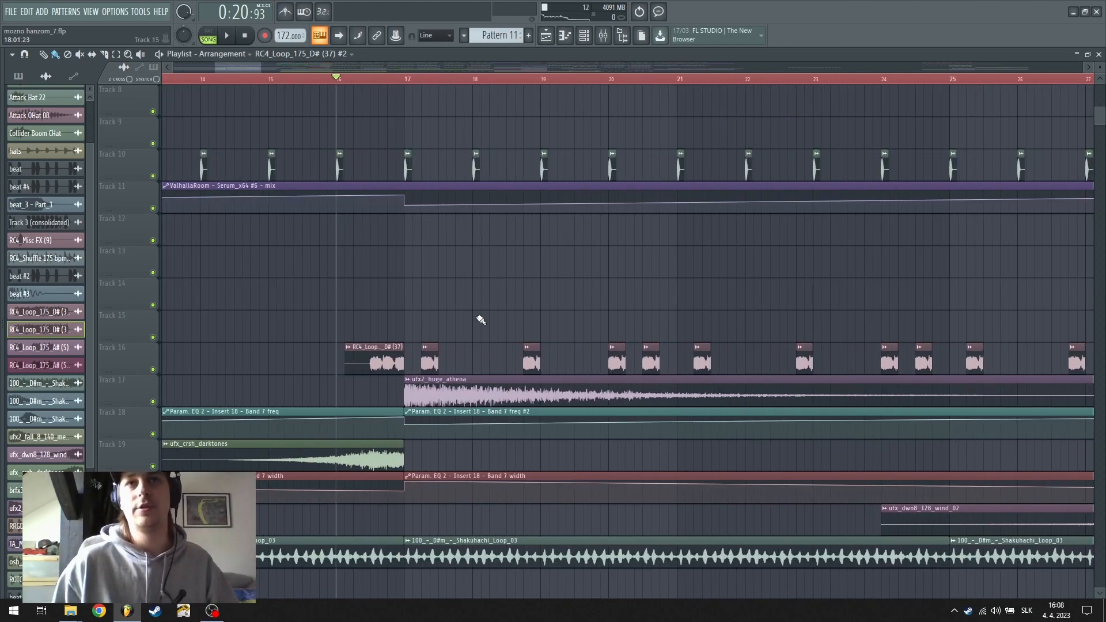
pyautogui.moveTo(405, 78)
pyautogui.mouseDown()
pyautogui.moveTo(978, 217)
pyautogui.moveTo(685, 307)
pyautogui.mouseUp()
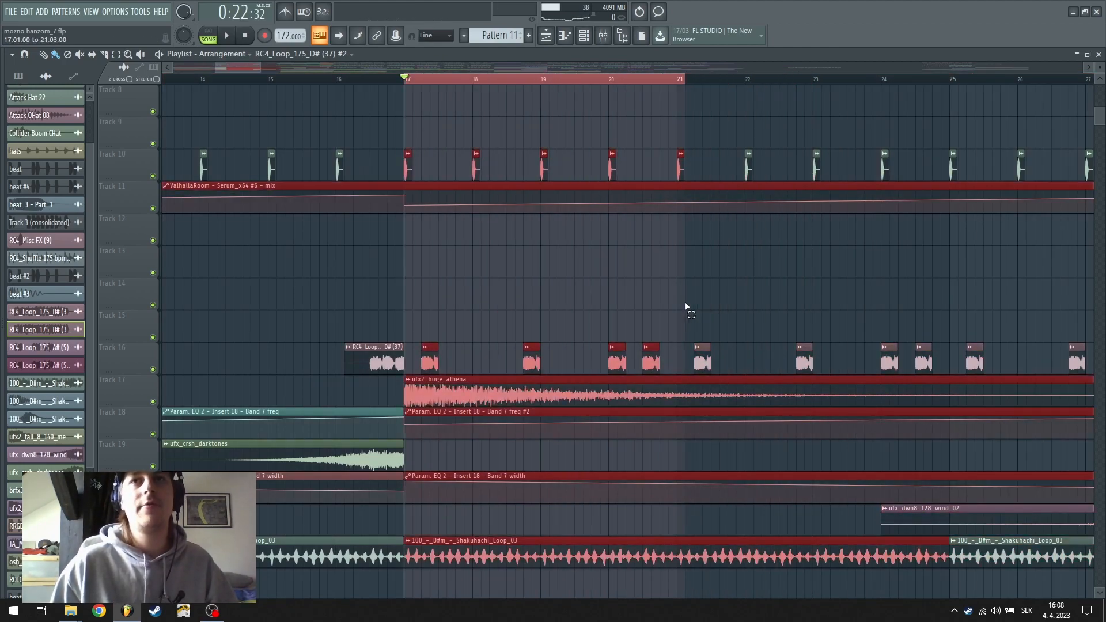
pyautogui.rightClick(127, 367)
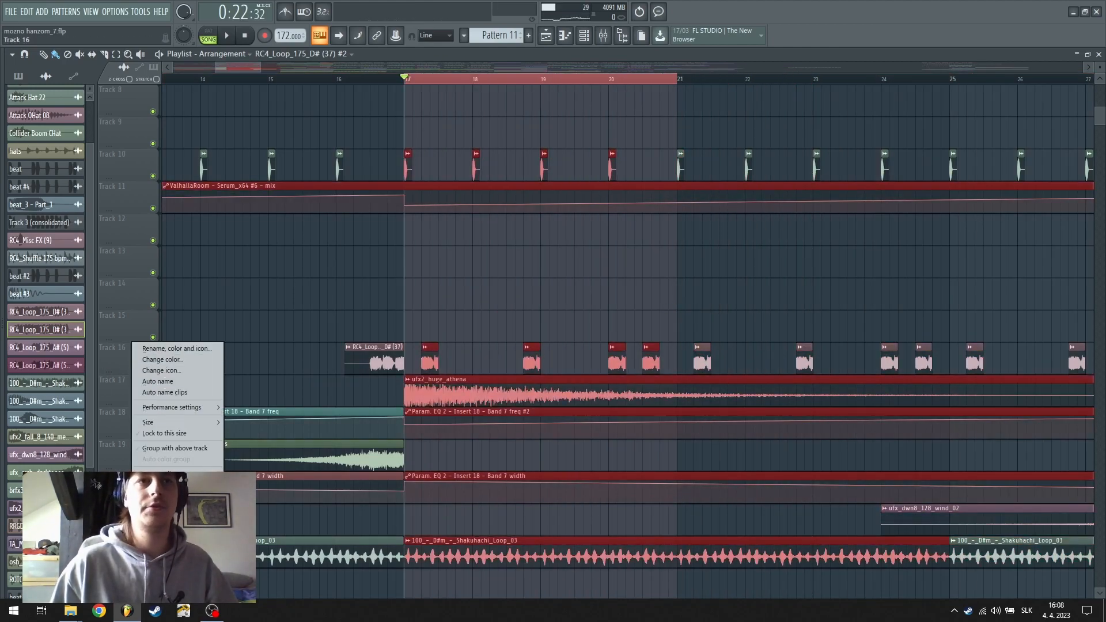
pyautogui.moveTo(184, 507)
pyautogui.click(271, 506)
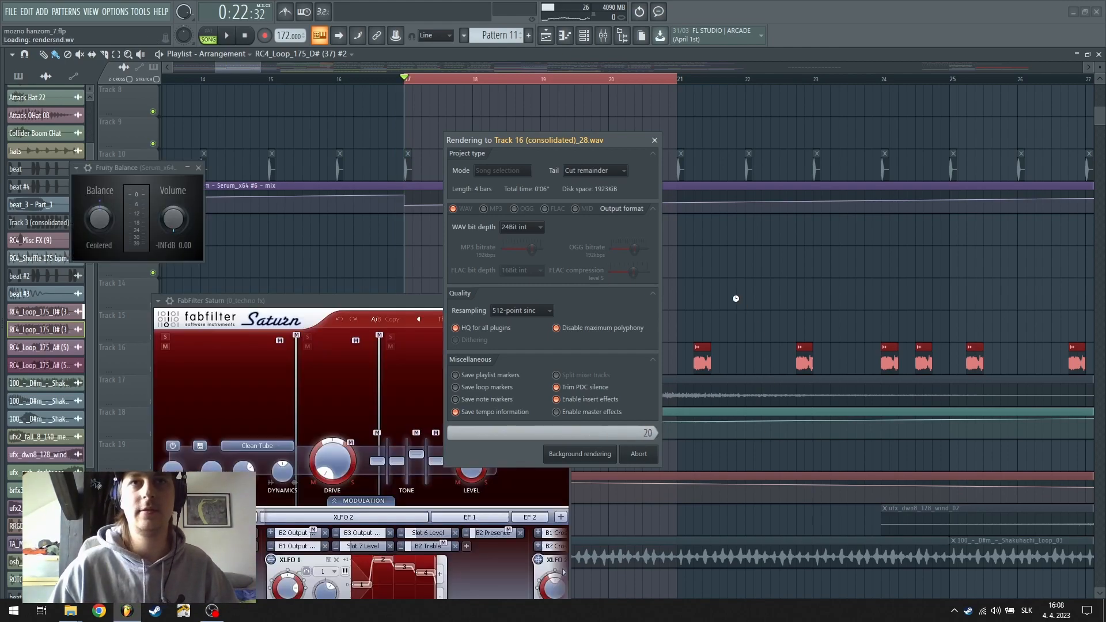
pyautogui.moveTo(432, 356); pyautogui.dragTo(682, 361)
# Reverse the Track 16 (consolidated) sample in its channel settings and close them
pyautogui.doubleClick(641, 394)
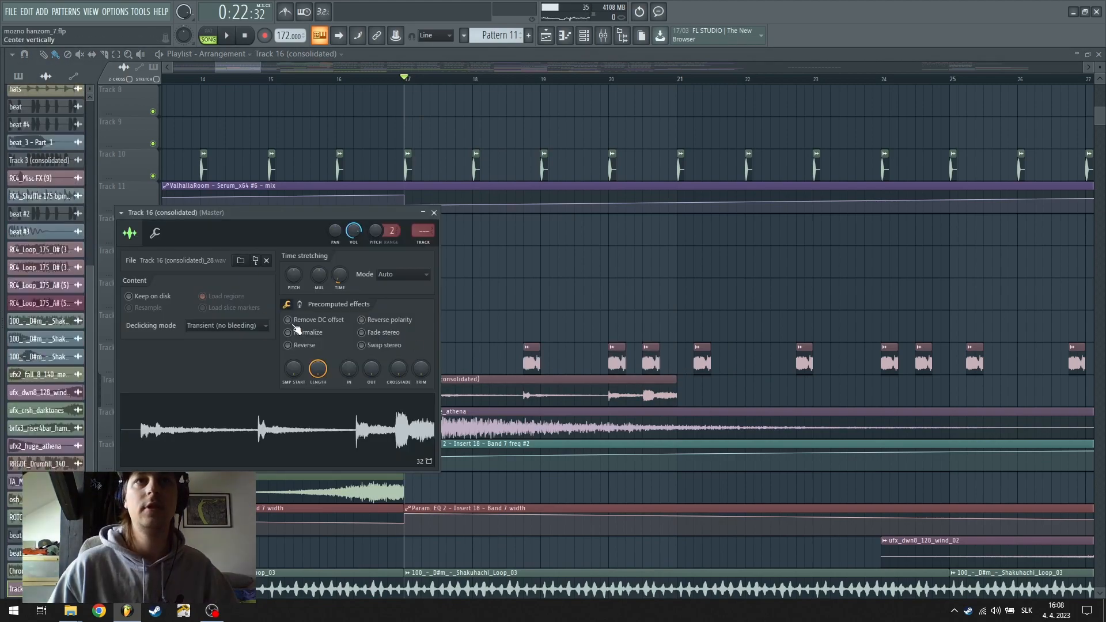
pyautogui.click(331, 350)
pyautogui.press('Escape')
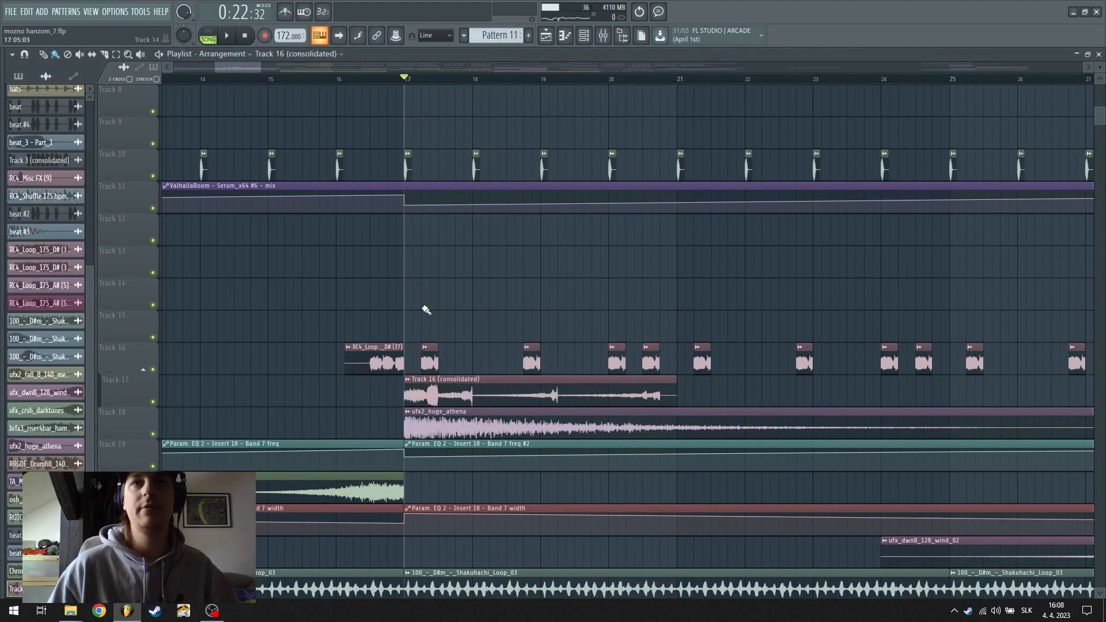
# Set the song position at bar 16, reposition the reversed consolidated clip to start just before bar 18 on Track 17, and play it
pyautogui.click(336, 79)
pyautogui.moveTo(405, 401); pyautogui.dragTo(482, 387)
pyautogui.press('space')
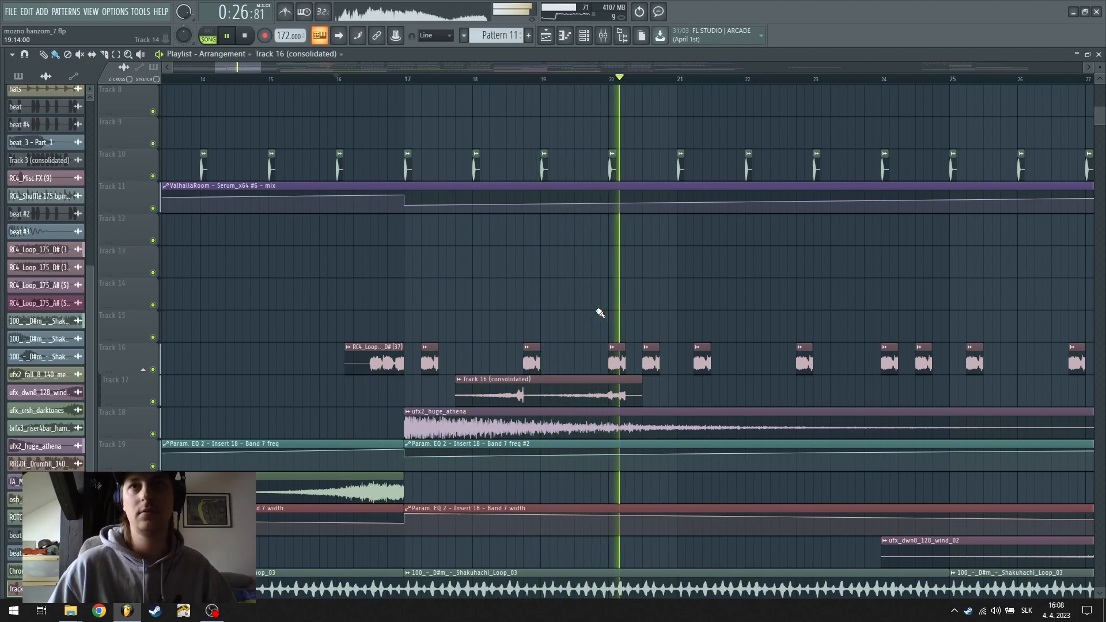
# Delete the reversed Track 16 (consolidated) clip from Track 17 and stop playback
pyautogui.rightClick(602, 389)
pyautogui.press('space')
pyautogui.scroll(-5, 605, 87)
pyautogui.scroll(-4, 612, 82)
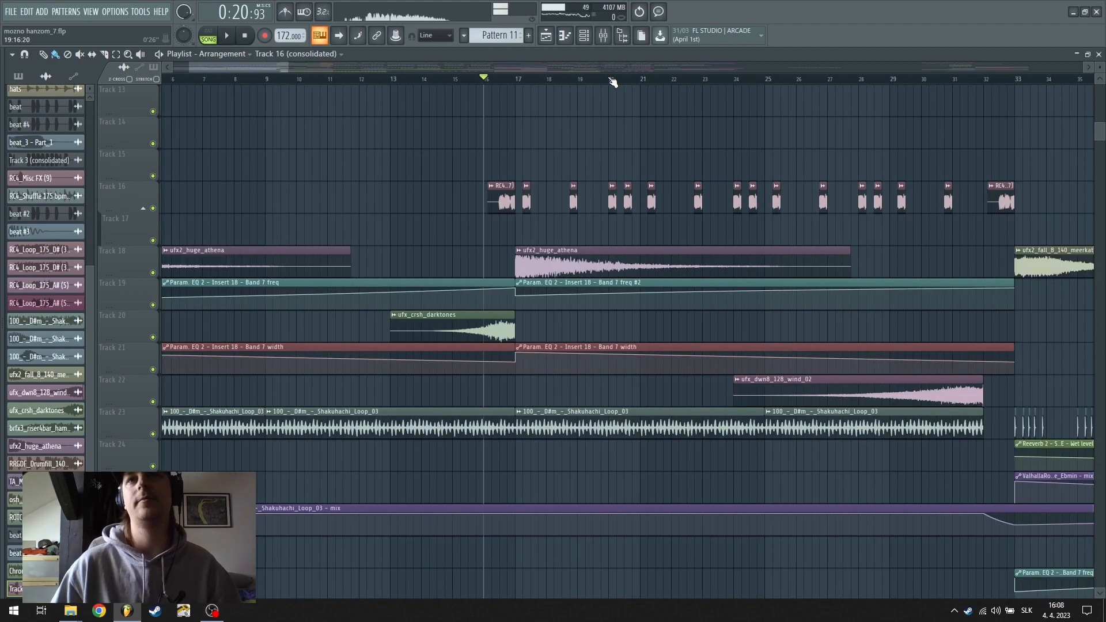
# View the effect chain of the 0_MAIN BASS GROUP in the mixer and return to the playlist
pyautogui.hscroll(3, 602, 67)
pyautogui.scroll(5, 599, 257)
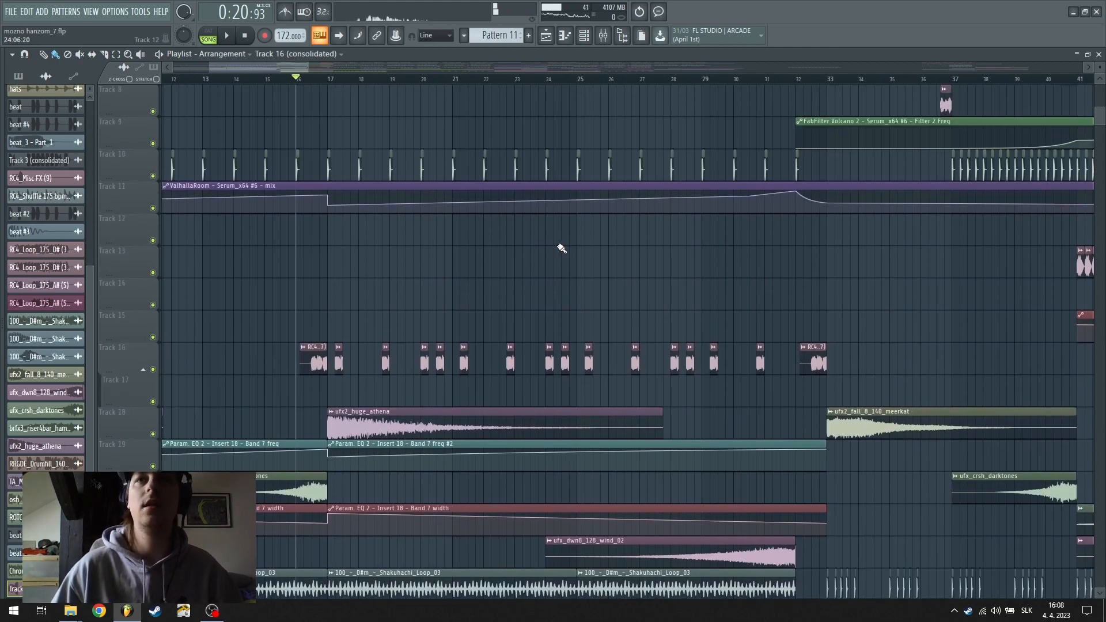
pyautogui.click(603, 35)
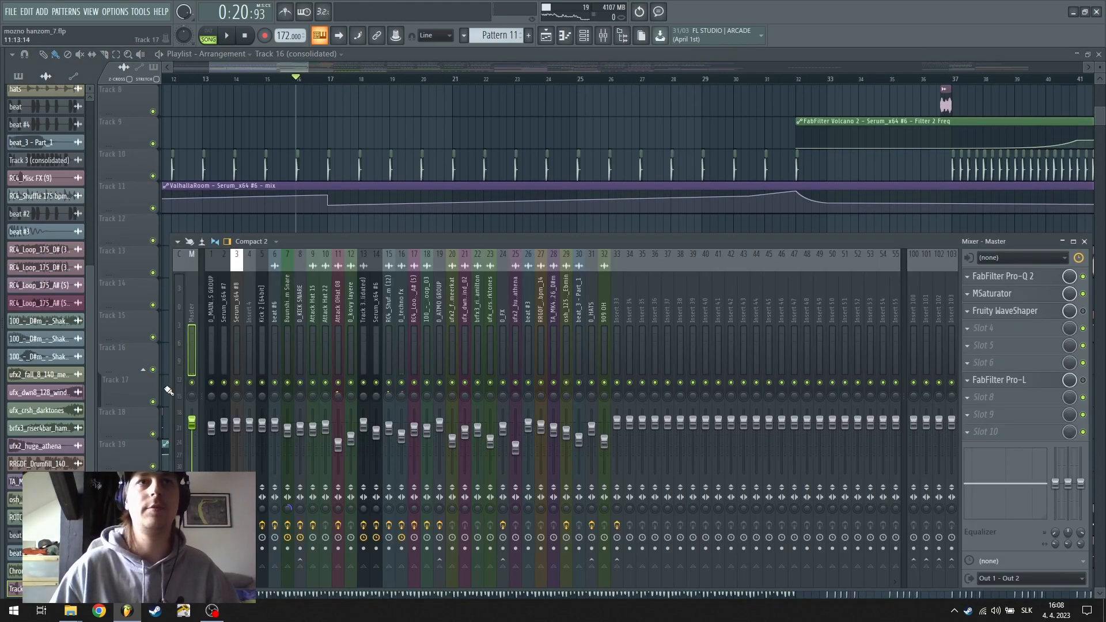
pyautogui.click(214, 343)
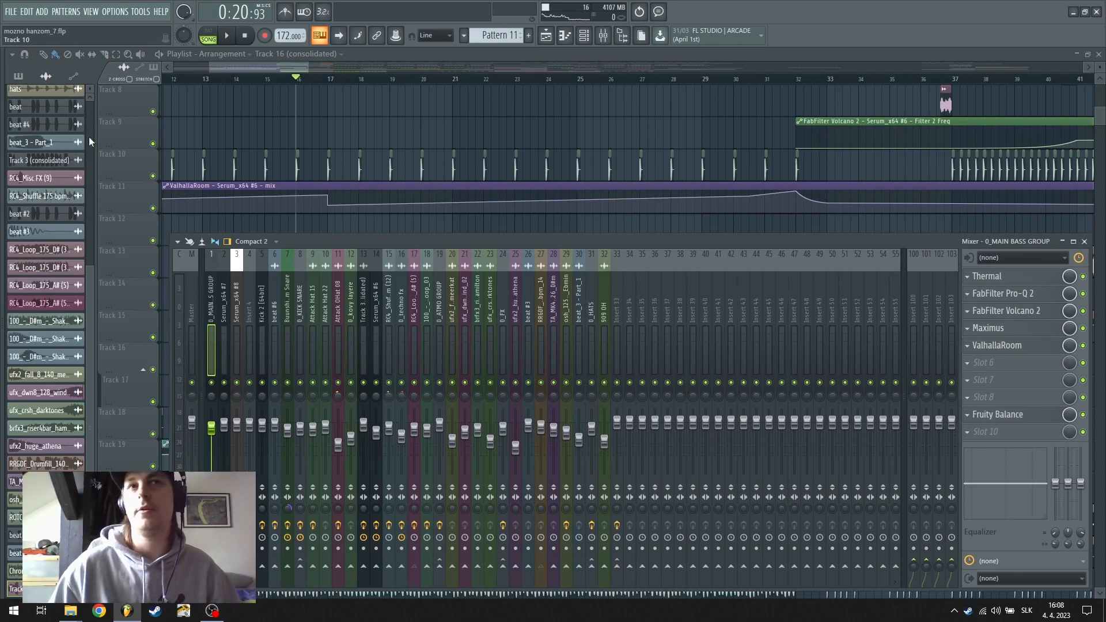
pyautogui.rightClick(407, 117)
# Look over the arrangement's tracks and set the song position at bar 33
pyautogui.scroll(-9, 436, 240)
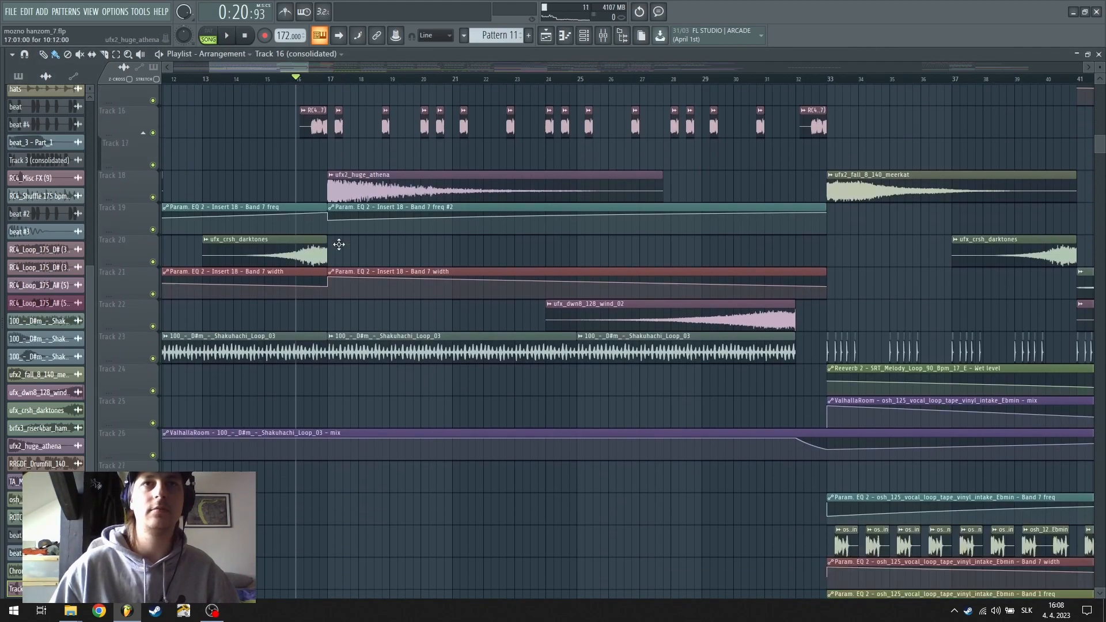
pyautogui.scroll(16, 492, 371)
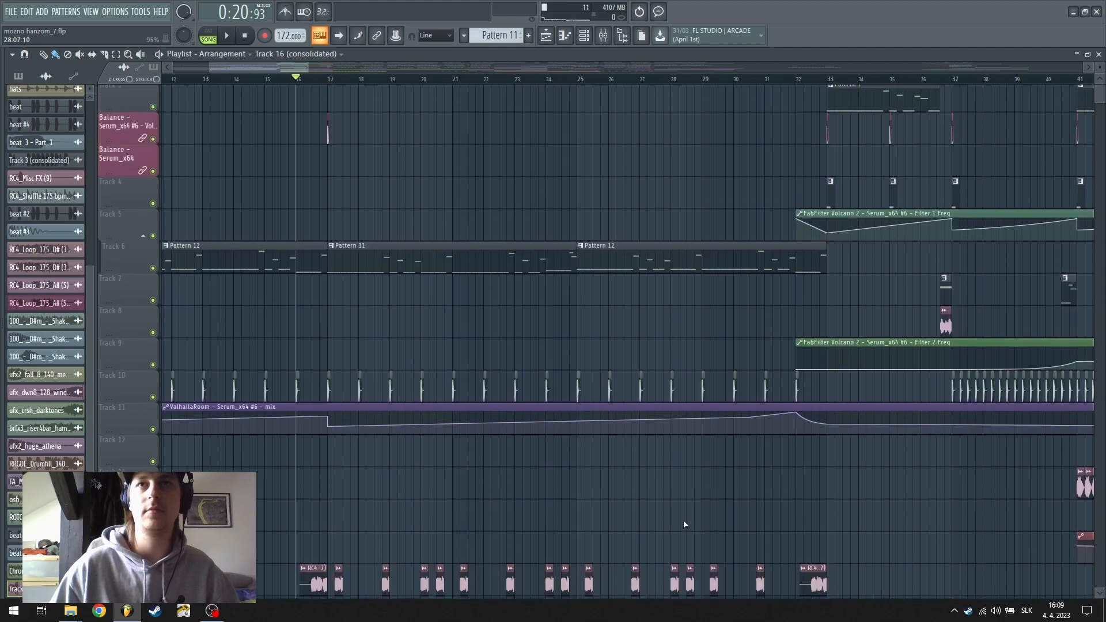
pyautogui.scroll(-3, 529, 80)
pyautogui.scroll(-9, 585, 371)
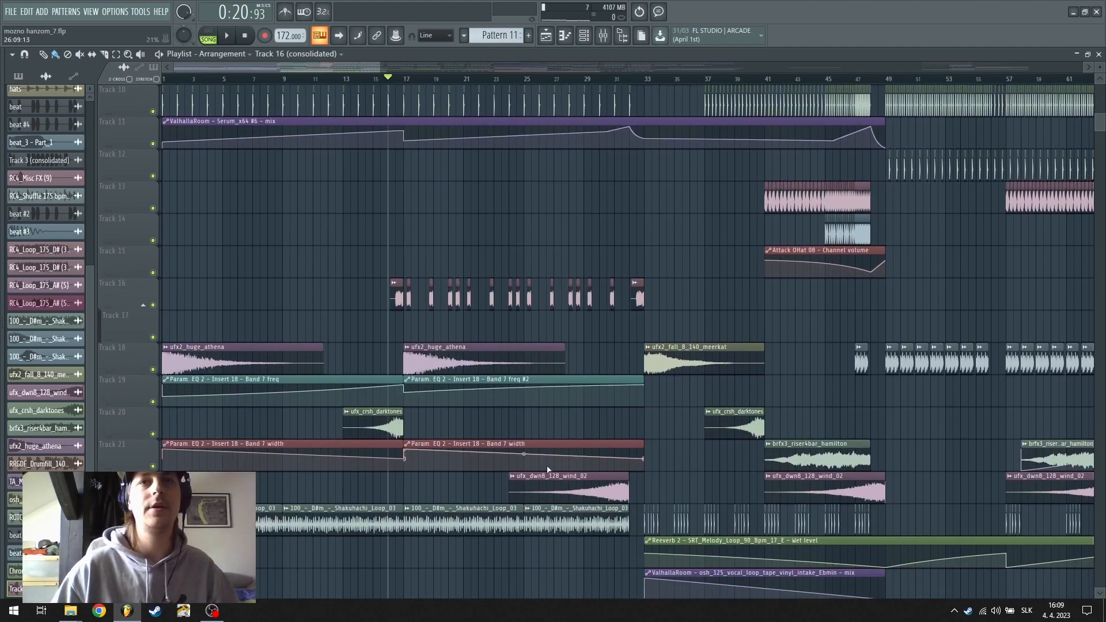
pyautogui.hscroll(5, 581, 63)
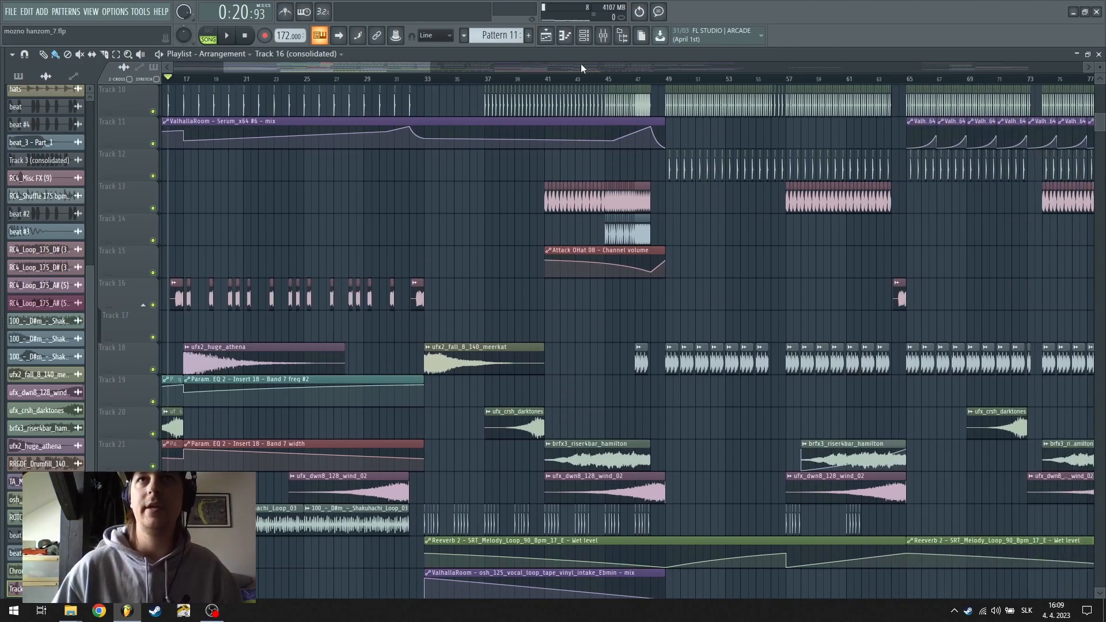
pyautogui.scroll(-10, 338, 239)
pyautogui.scroll(17, 375, 317)
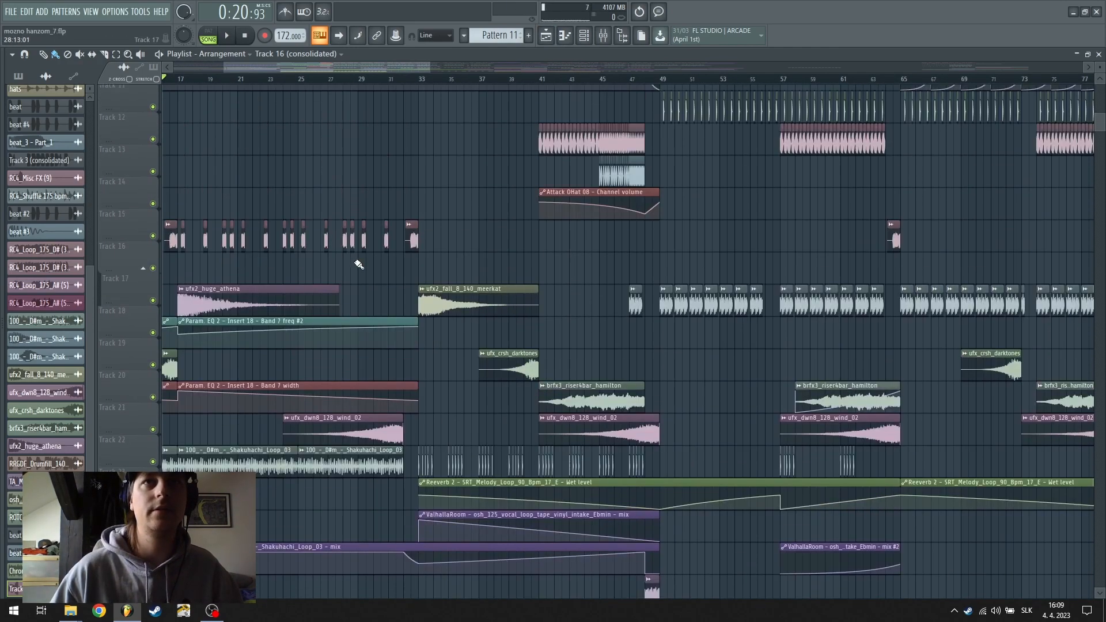
pyautogui.scroll(2, 408, 407)
pyautogui.click(412, 79)
pyautogui.click(423, 80)
# Examine the patterns, effect samples and automation clips across the tracks from bar 33 onward
pyautogui.scroll(7, 427, 81)
pyautogui.scroll(-8, 499, 286)
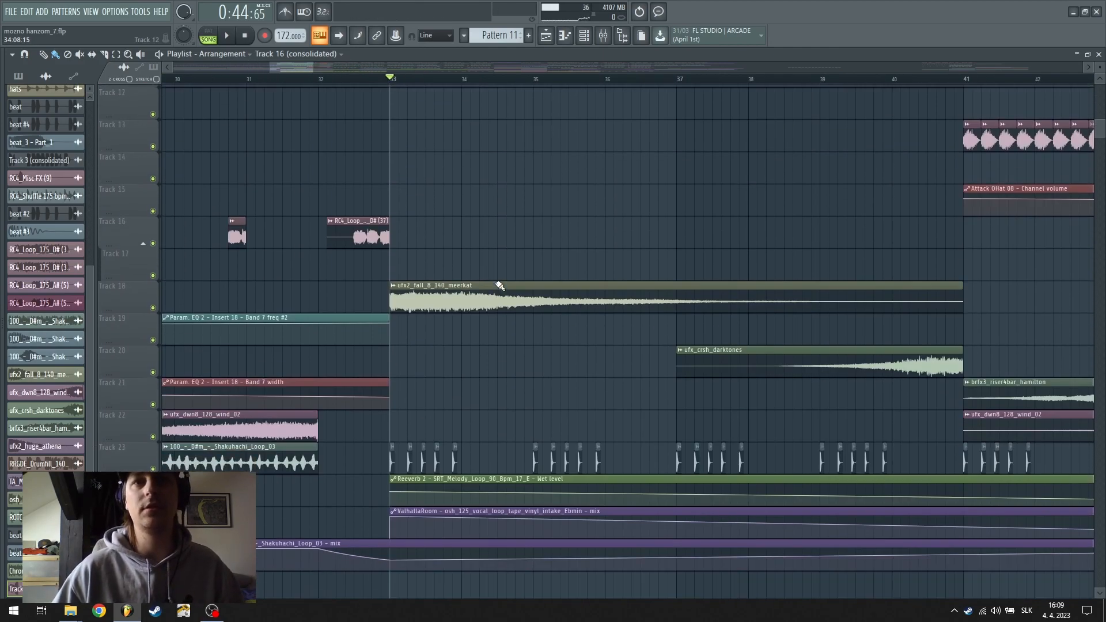
pyautogui.scroll(-4, 499, 286)
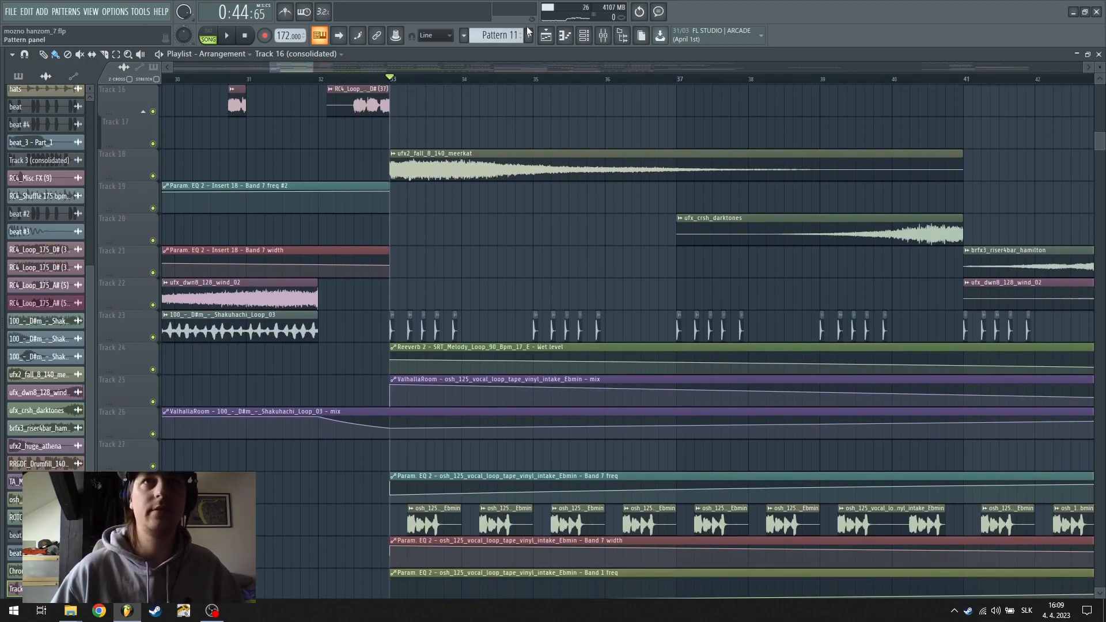
pyautogui.scroll(-5, 574, 80)
pyautogui.scroll(-3, 612, 70)
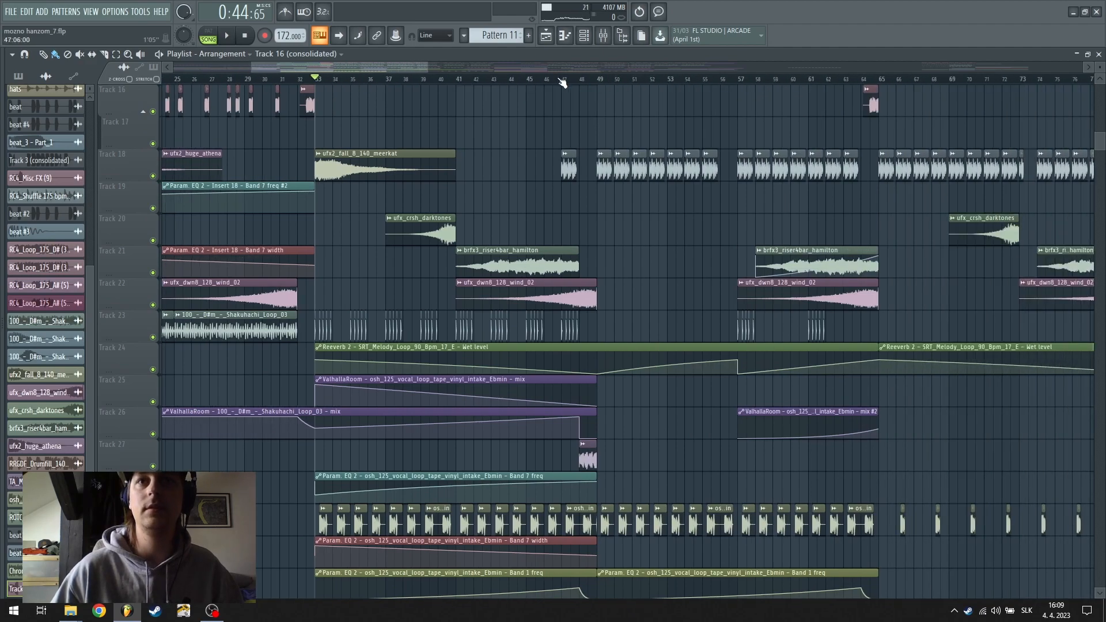
pyautogui.scroll(2, 416, 84)
pyautogui.scroll(15, 189, 358)
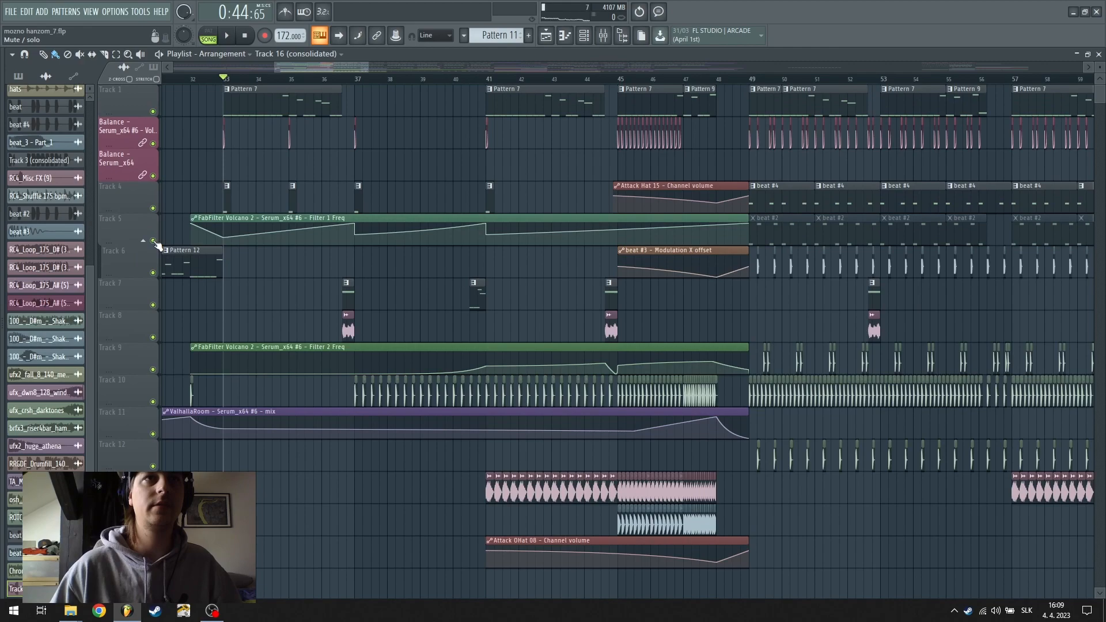
# Solo Track 5 with the Filter 1 Freq automation, and re-enable Tracks 4, 2, 1 and 9 alongside it
pyautogui.rightClick(153, 241)
pyautogui.click(153, 209)
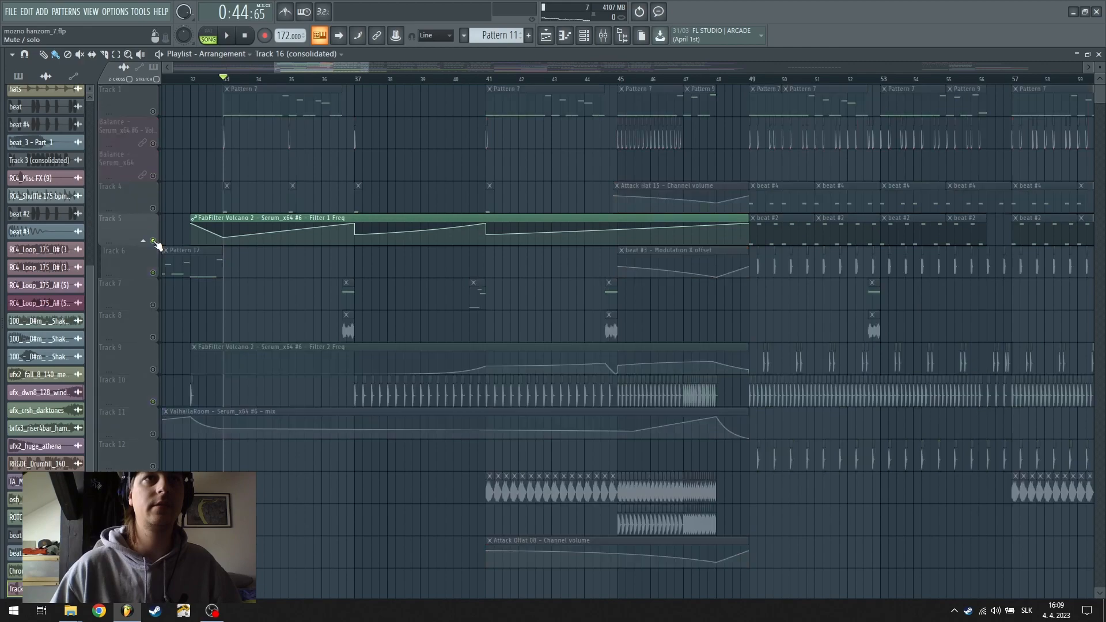
pyautogui.click(153, 144)
pyautogui.click(153, 112)
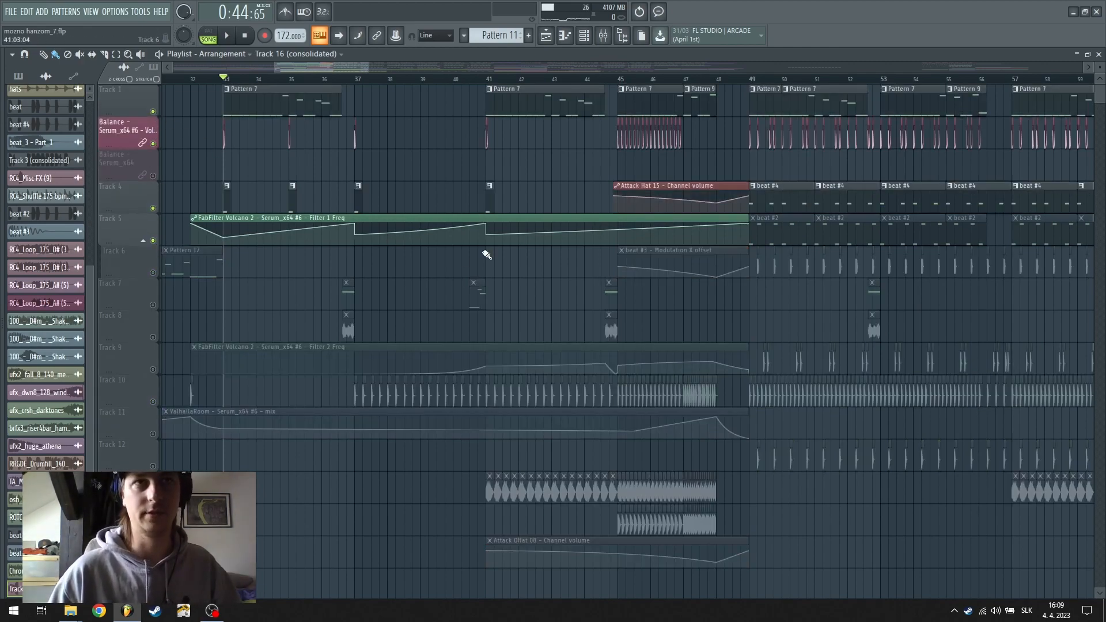
pyautogui.click(153, 369)
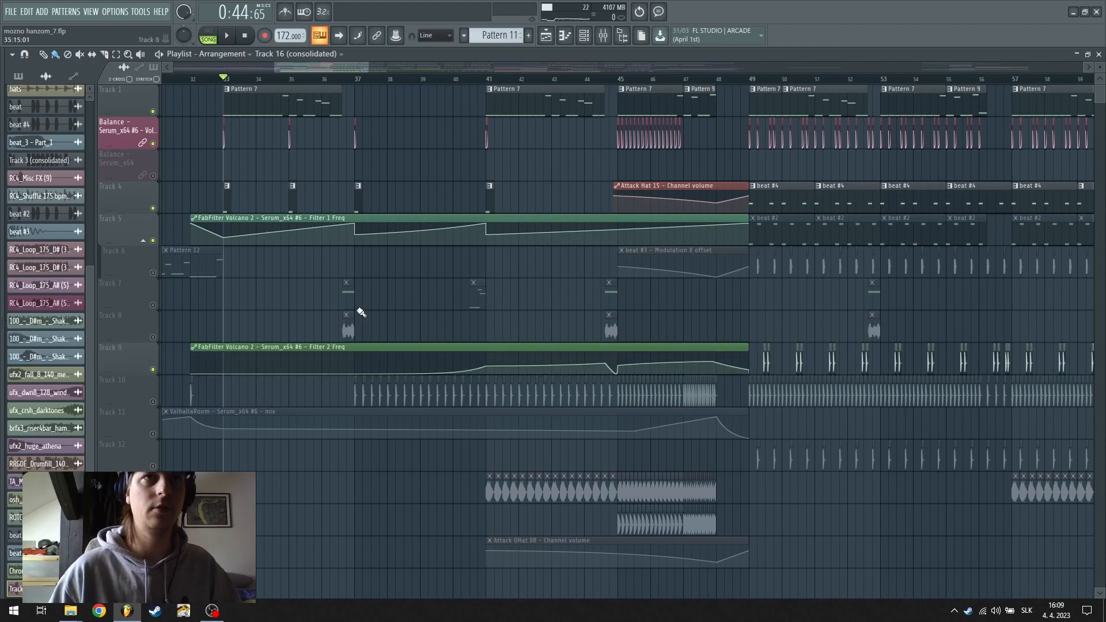
# Inspect the frequency settings of filters 1 and 2 in FabFilter Volcano 2 on the 0_MAIN BASS GROUP, and close the plugin
pyautogui.click(603, 35)
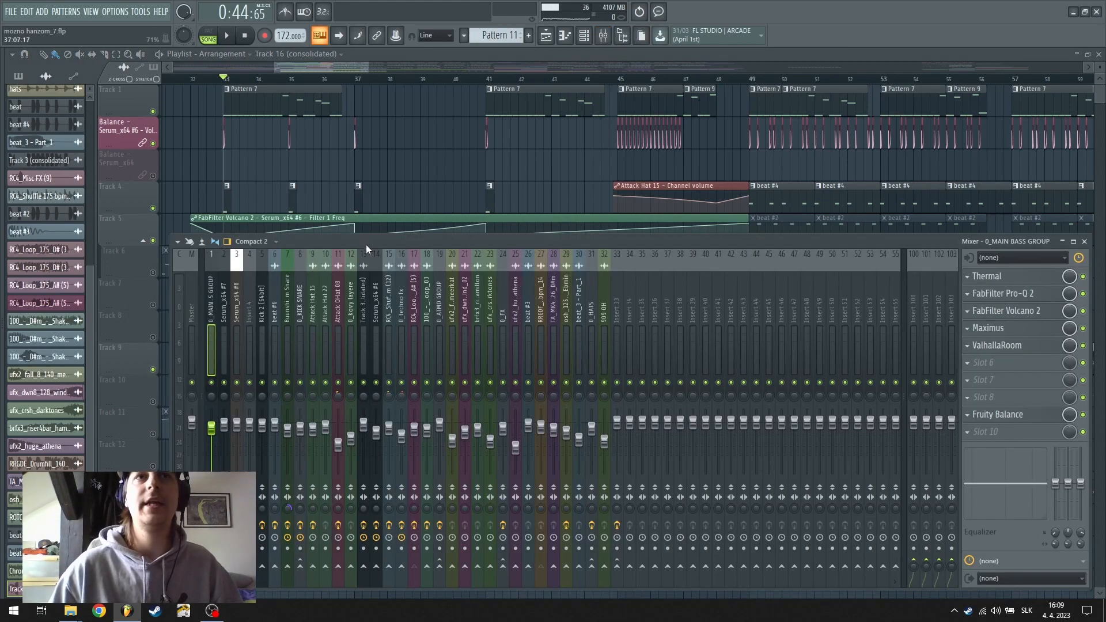
pyautogui.click(1031, 311)
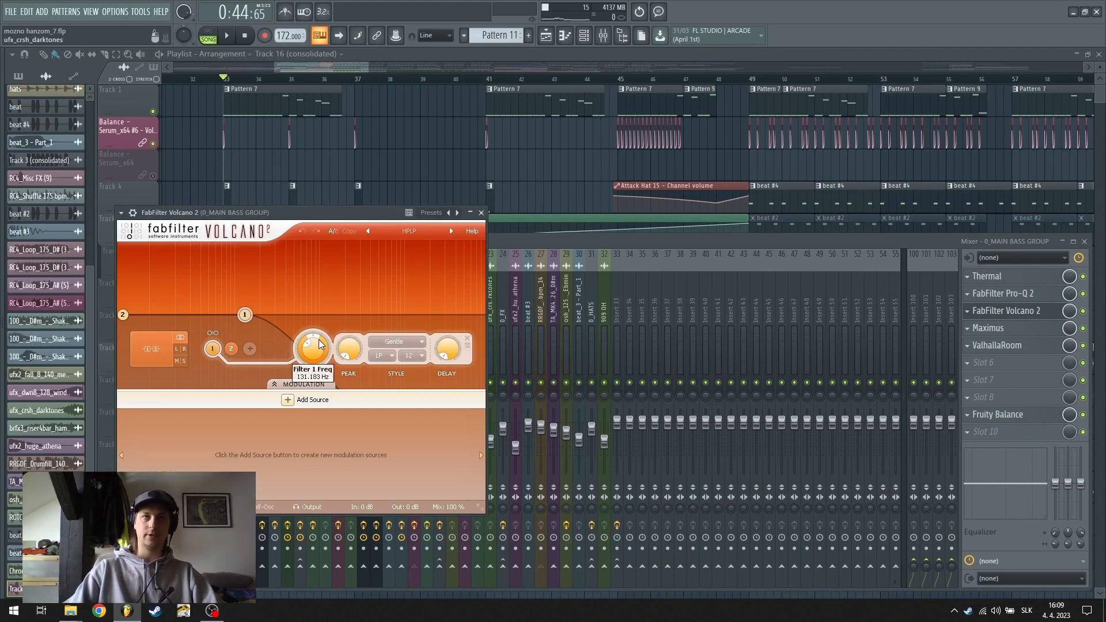
pyautogui.click(230, 347)
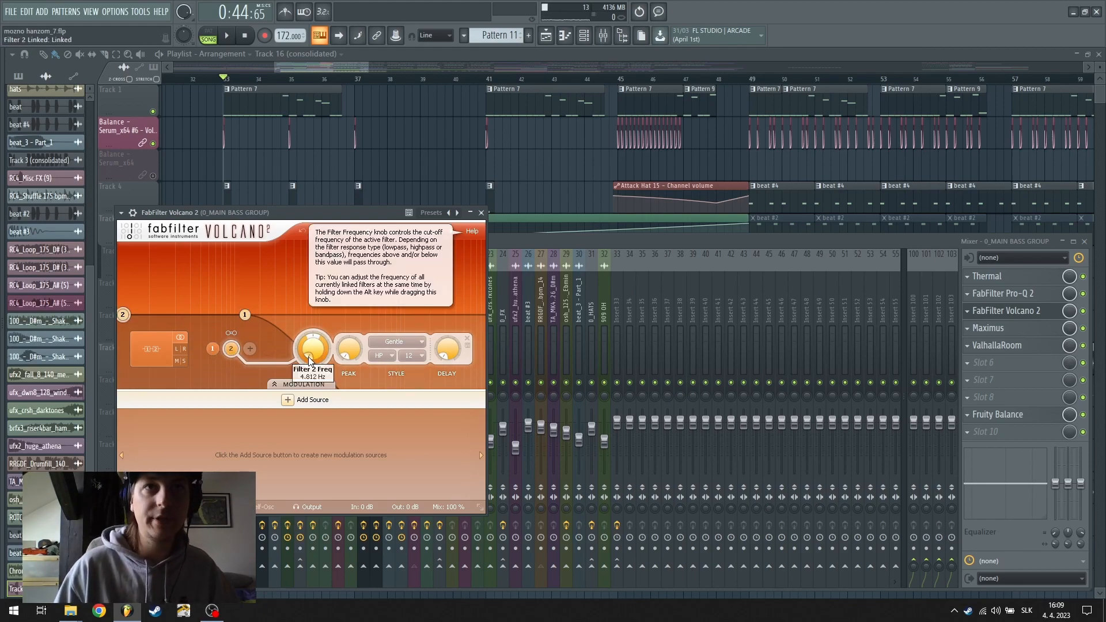
pyautogui.click(216, 350)
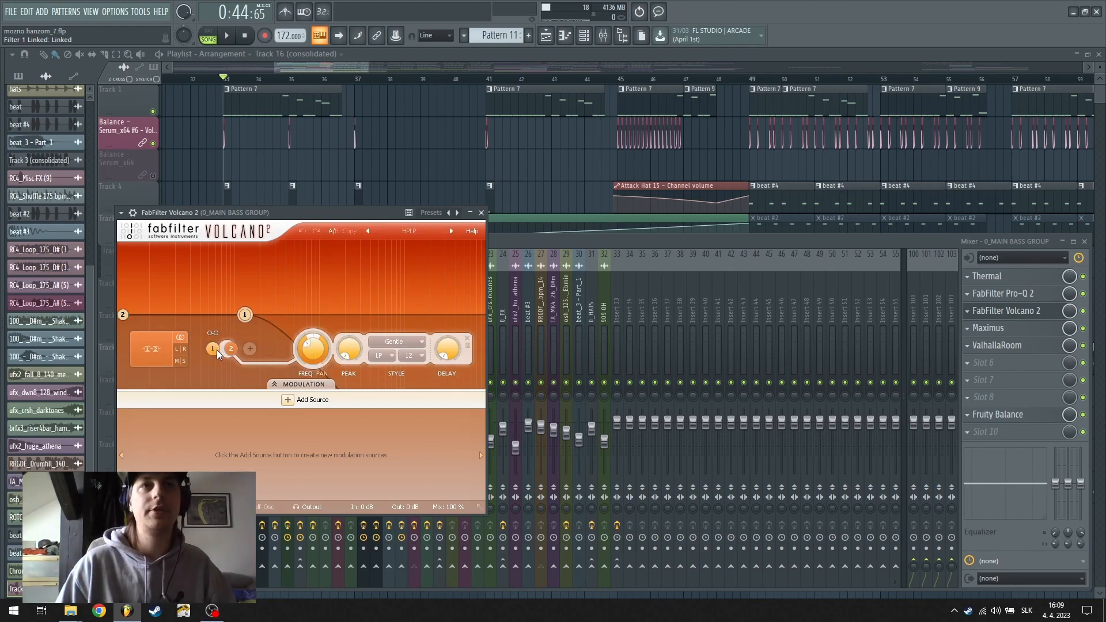
pyautogui.click(482, 212)
# Add Fruity parametric EQ 2 to slot 6 of the bass group, load the 20Hz + 18kHz cut preset and shift its low-cut band slightly
pyautogui.click(979, 362)
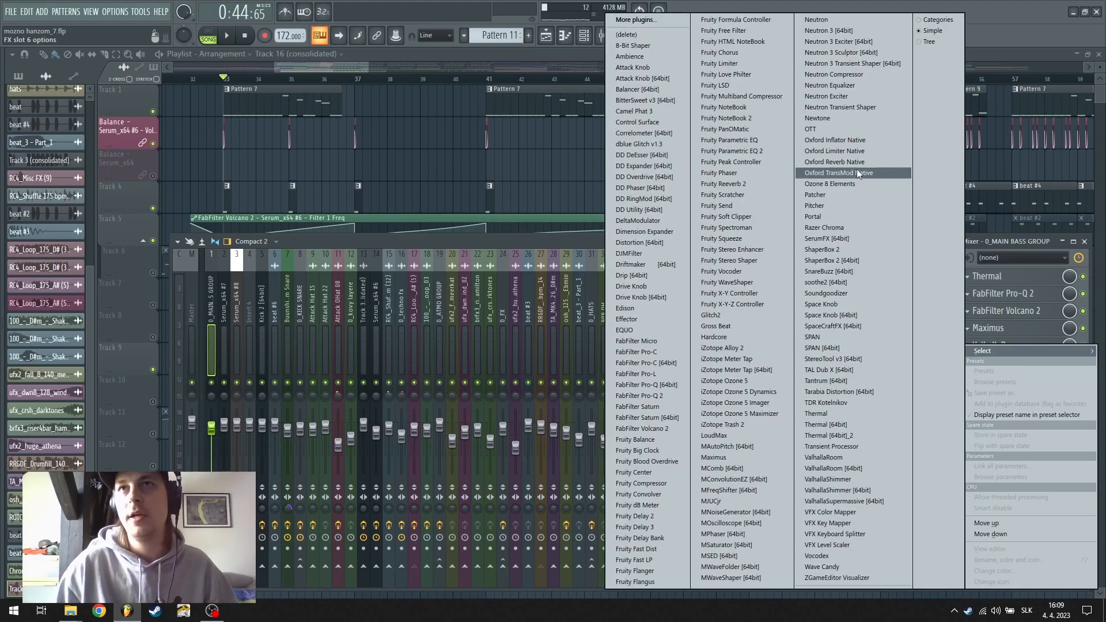
pyautogui.click(753, 152)
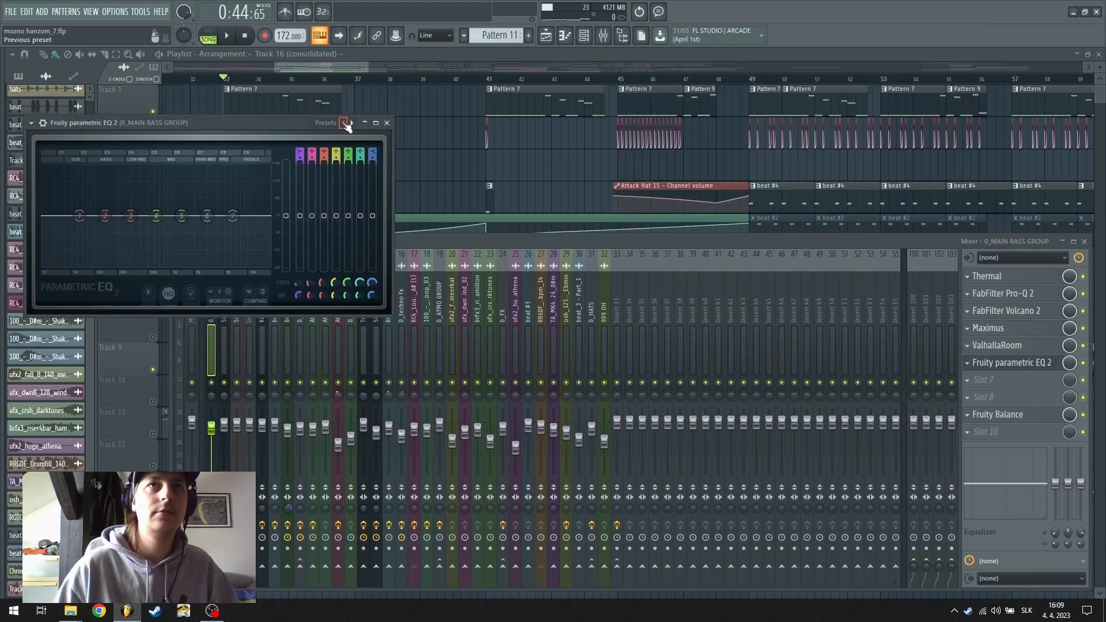
pyautogui.click(343, 123)
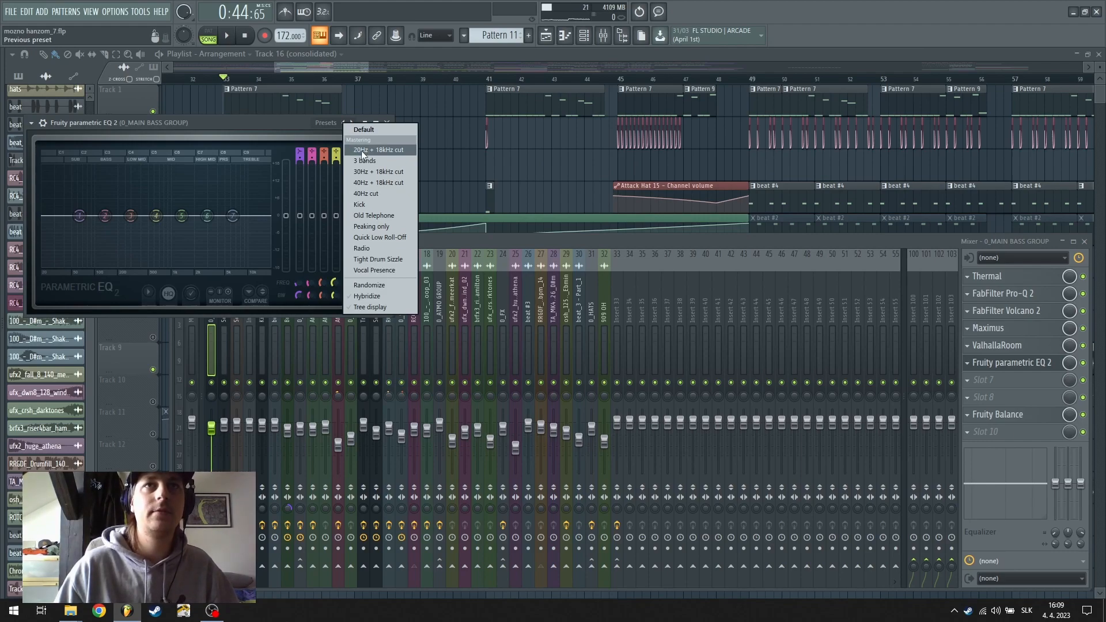
pyautogui.click(363, 150)
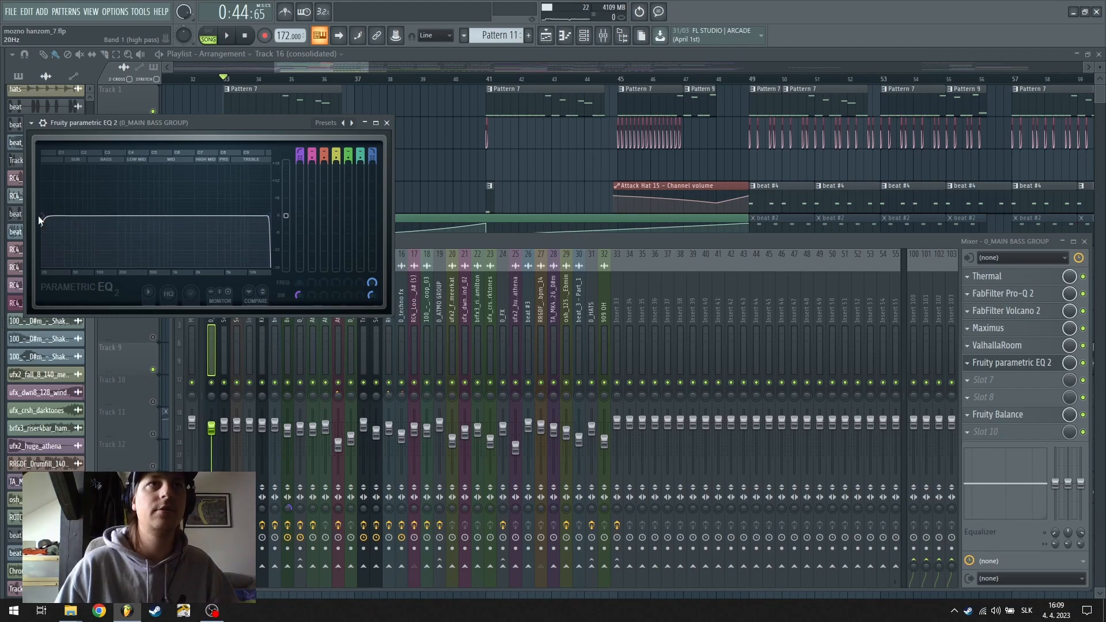
pyautogui.moveTo(39, 218); pyautogui.dragTo(46, 220)
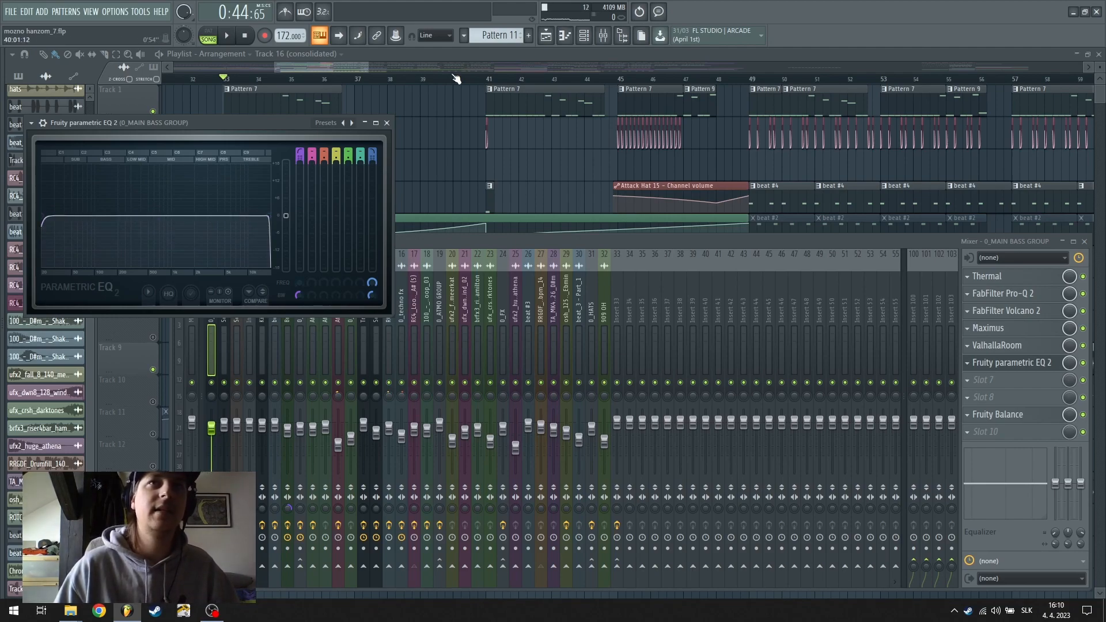
# Remove Fruity parametric EQ 2 from slot 6 of the 0_MAIN BASS GROUP
pyautogui.click(970, 365)
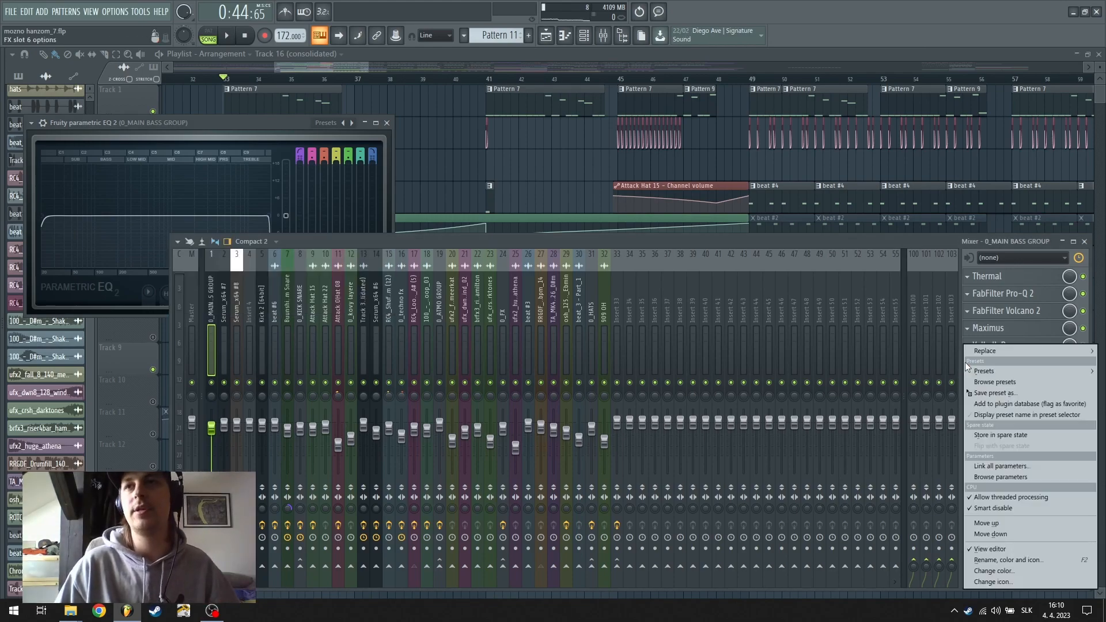
pyautogui.moveTo(983, 350)
pyautogui.click(628, 34)
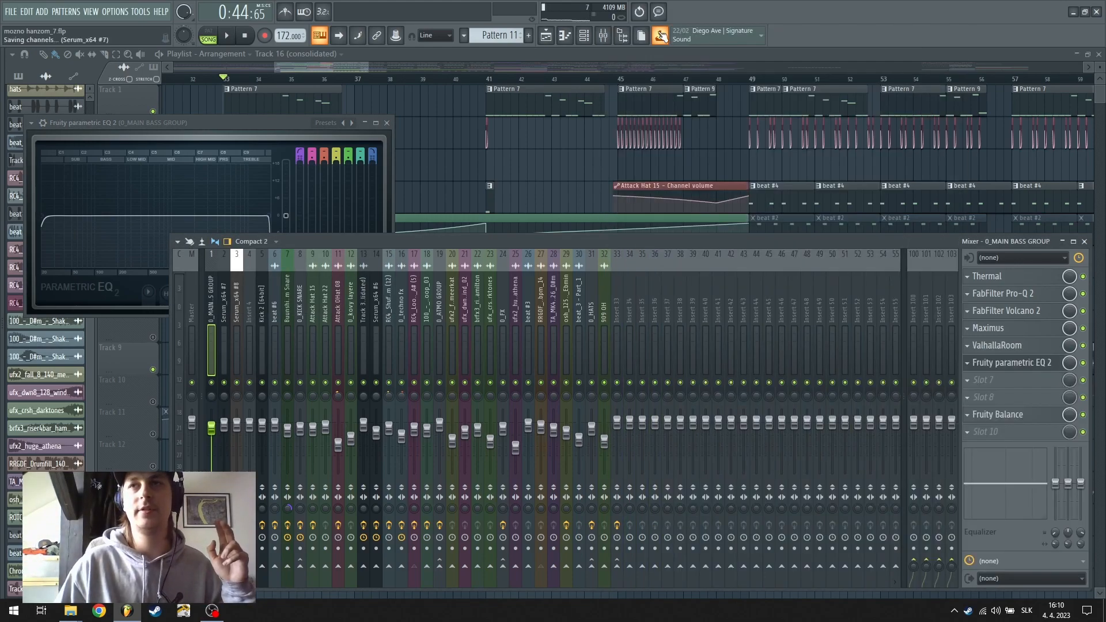
# Return to the playlist and cancel the solo so that all tracks are enabled
pyautogui.click(357, 63)
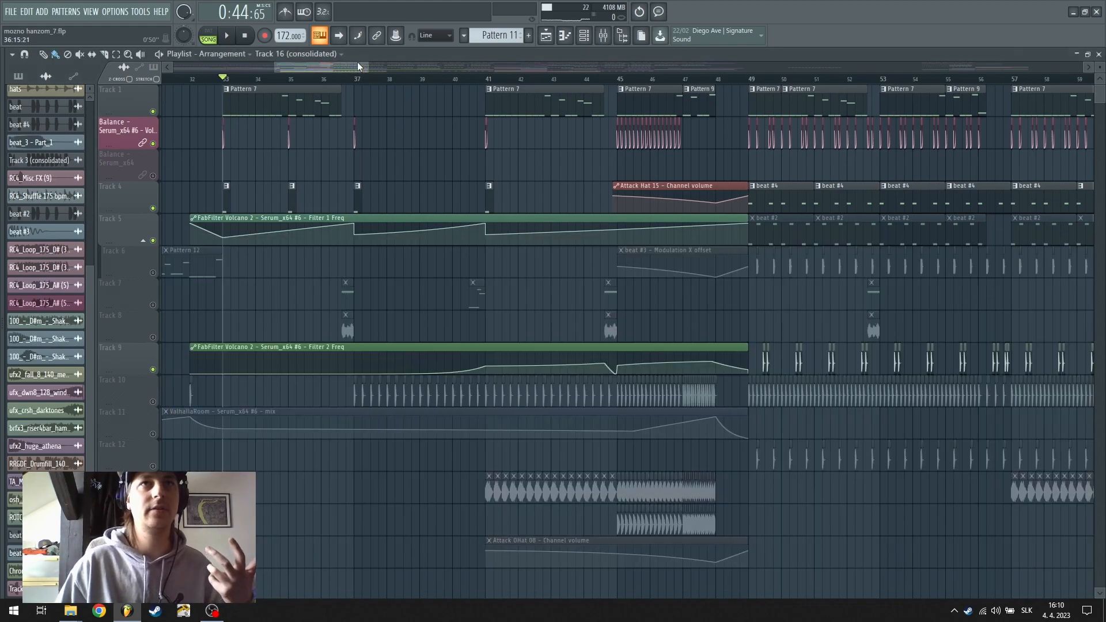
pyautogui.rightClick(153, 144)
pyautogui.rightClick(153, 144)
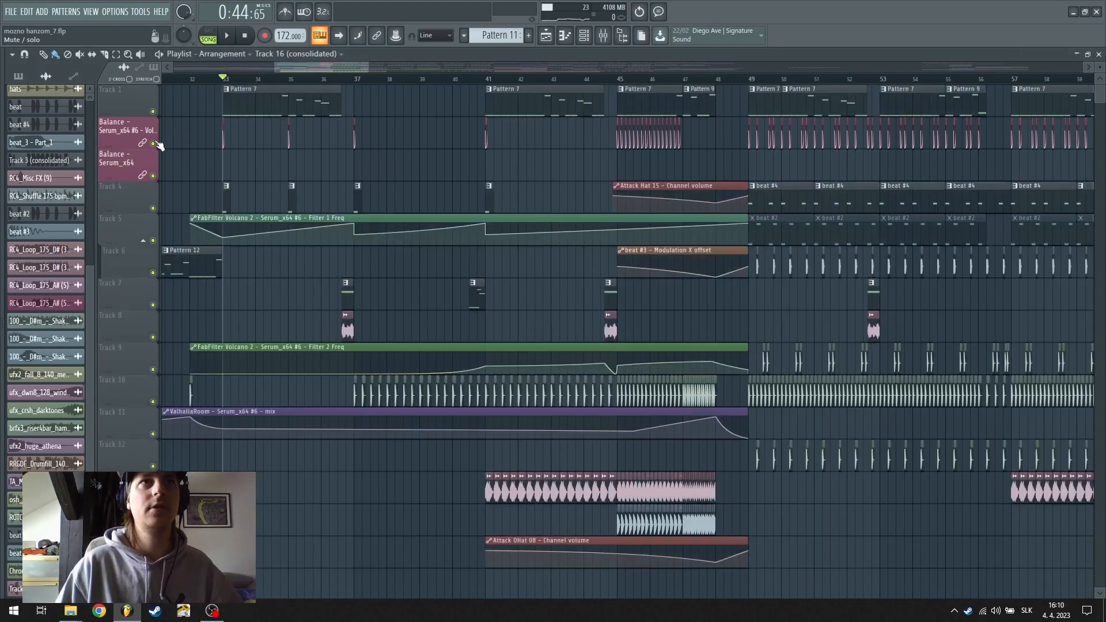
# Select the arrangement from bar 34 to bar 49 and bring up the mixer with the 0_MAIN BASS GROUP chain
pyautogui.scroll(-5, 351, 86)
pyautogui.scroll(6, 349, 88)
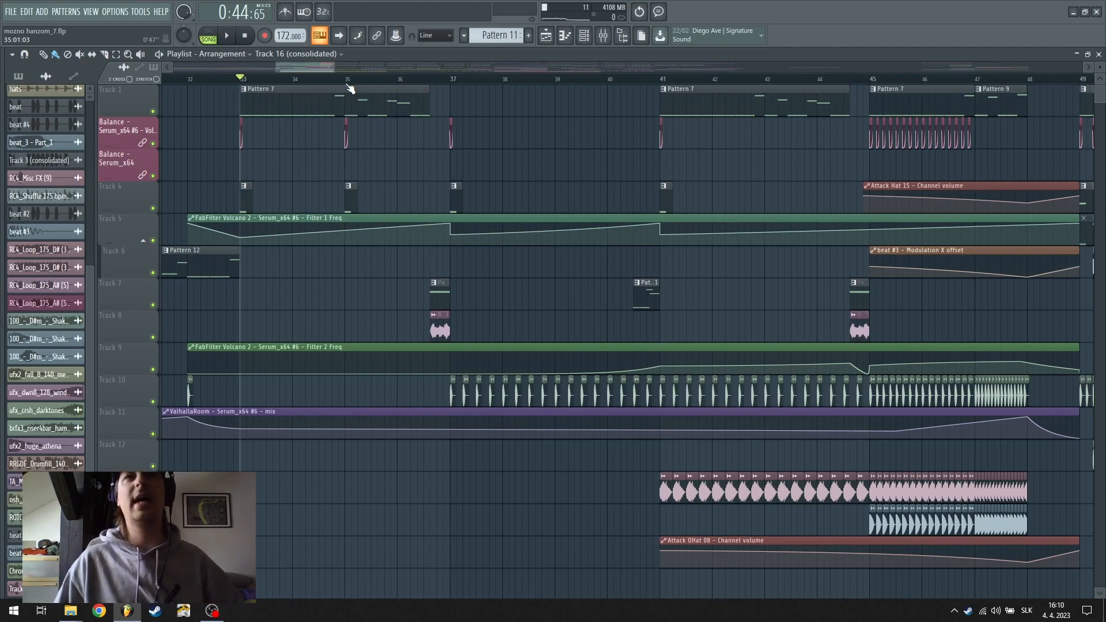
pyautogui.scroll(-5, 350, 88)
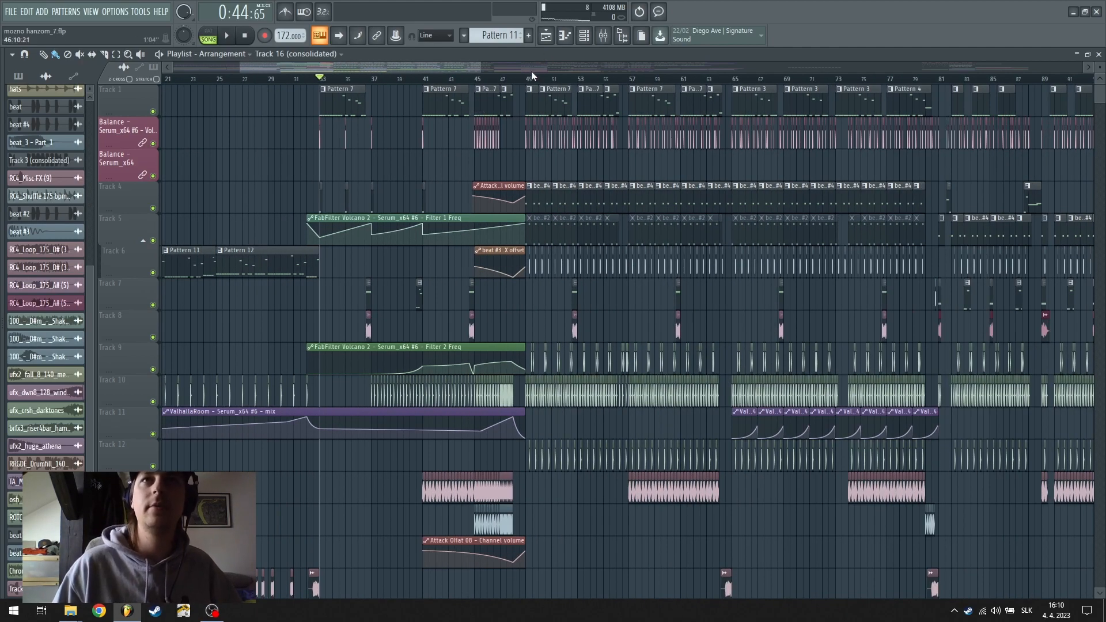
pyautogui.scroll(5, 526, 78)
pyautogui.scroll(-3, 526, 79)
pyautogui.moveTo(526, 79); pyautogui.dragTo(217, 113)
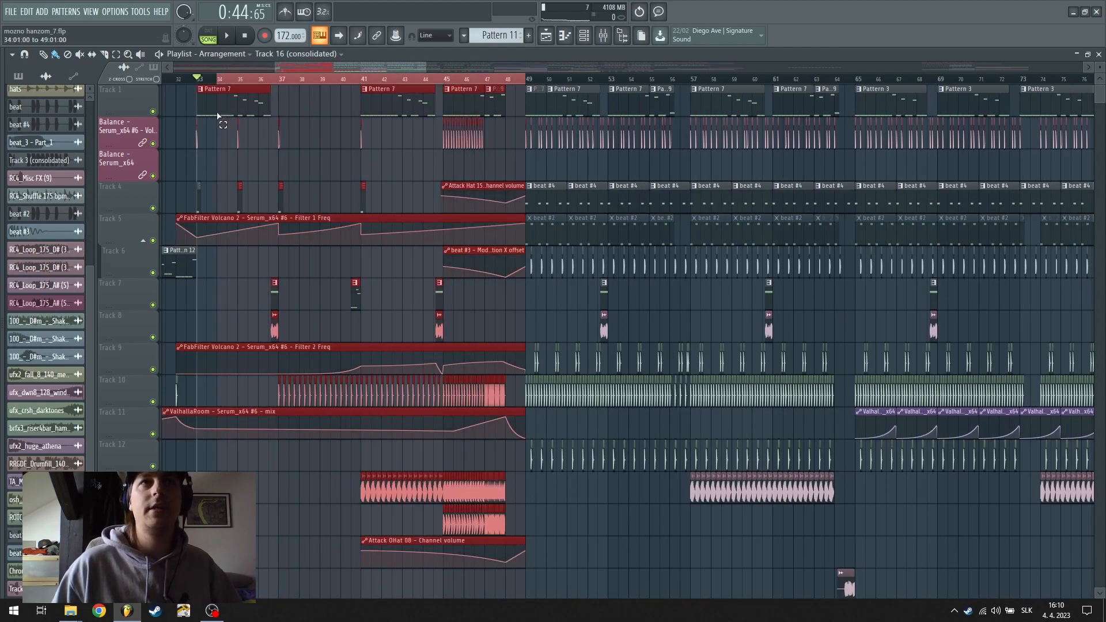
pyautogui.click(609, 40)
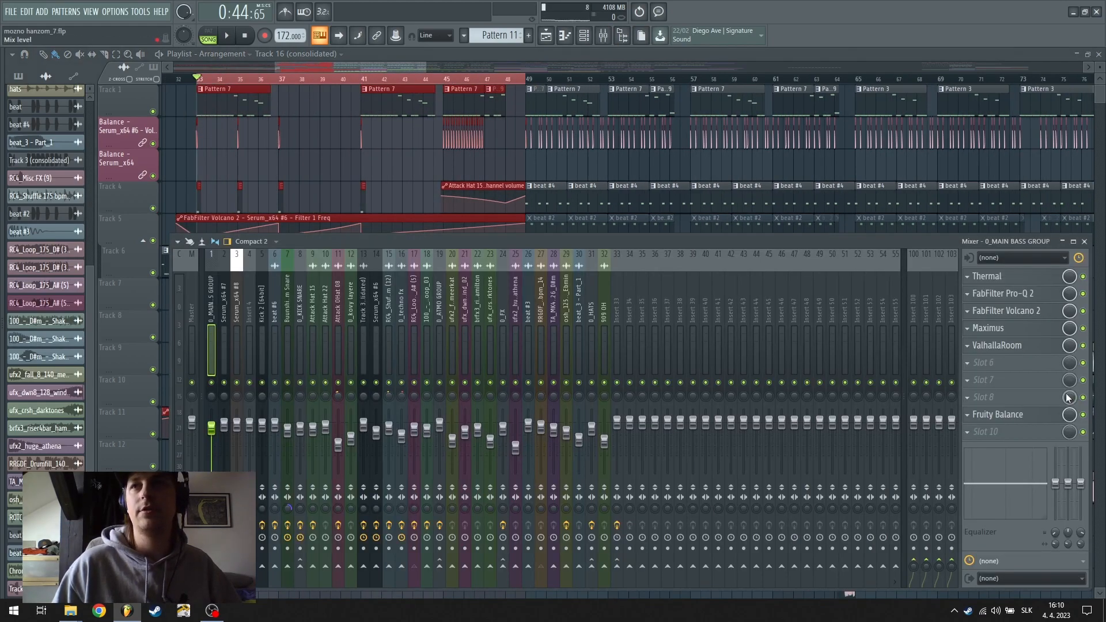
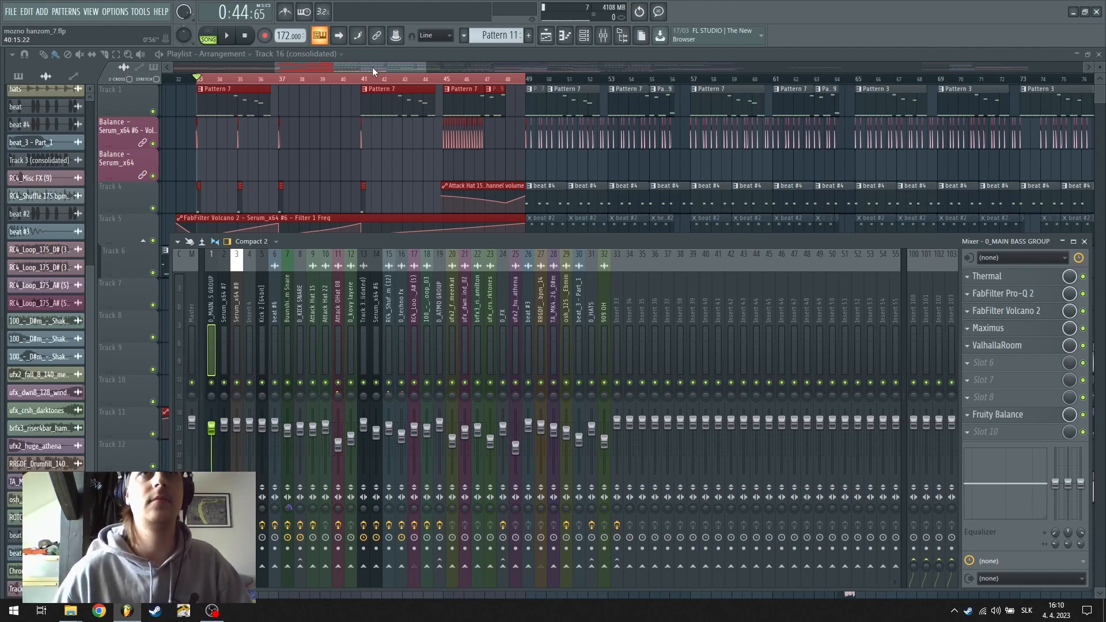
pyautogui.scroll(-2, 385, 86)
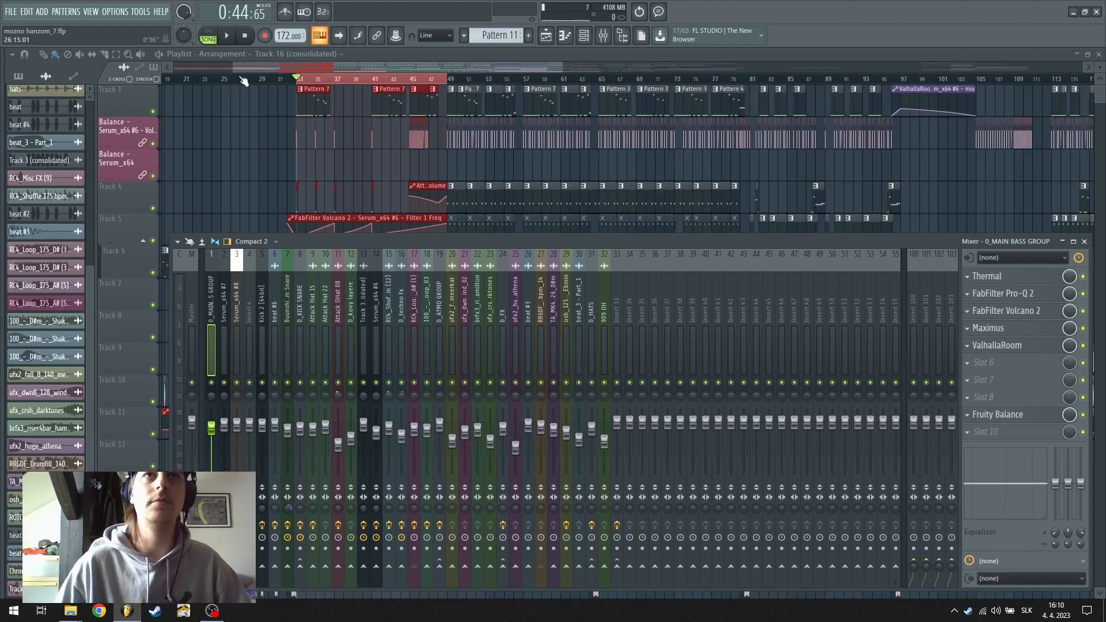
# Close the mixer, bring back the full playlist and play the selected section briefly from bar 33
pyautogui.press('space')
pyautogui.press('space')
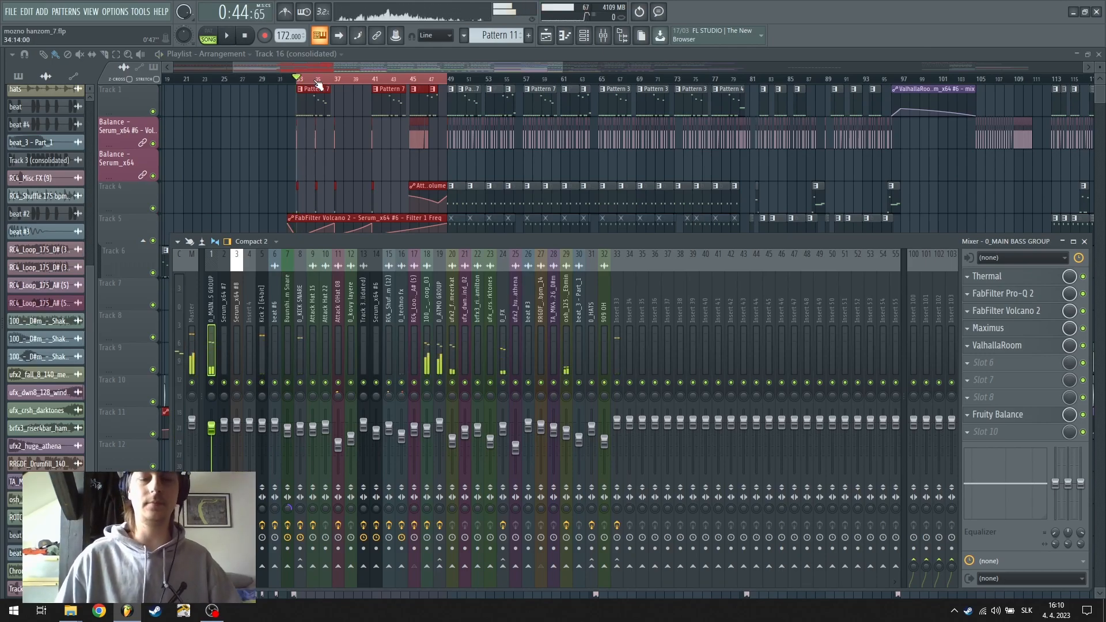
pyautogui.press('F12')
pyautogui.click(546, 36)
pyautogui.press('space')
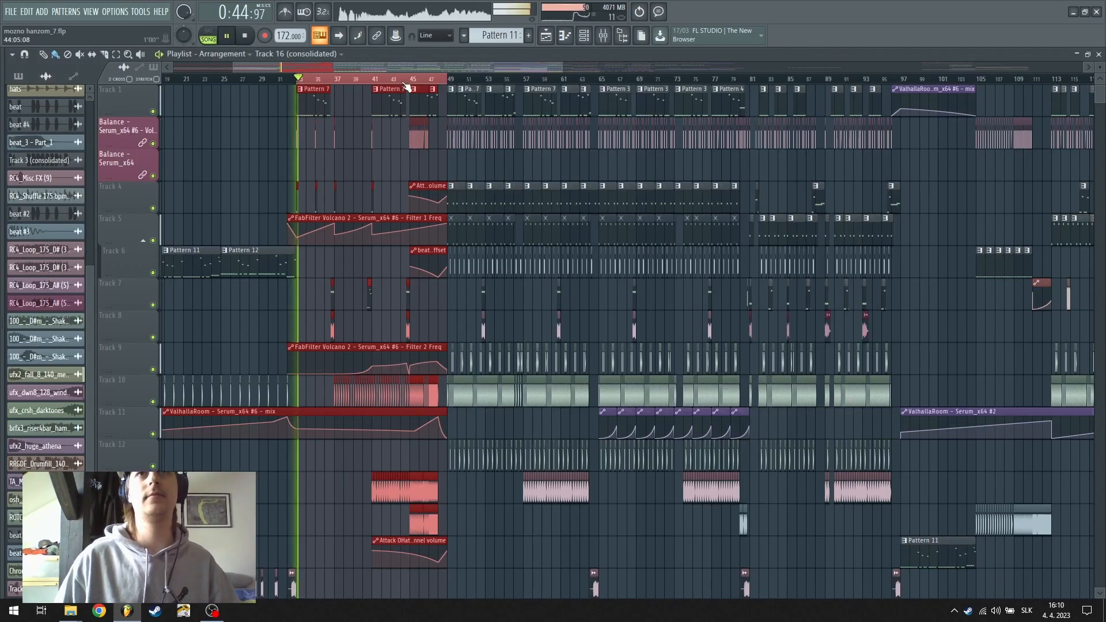
pyautogui.press('space')
# Solo Track 23 with the Shakuhachi loop, enable tracks 24 and 25 alongside it and briefly audition them
pyautogui.scroll(2, 303, 86)
pyautogui.scroll(-4, 317, 187)
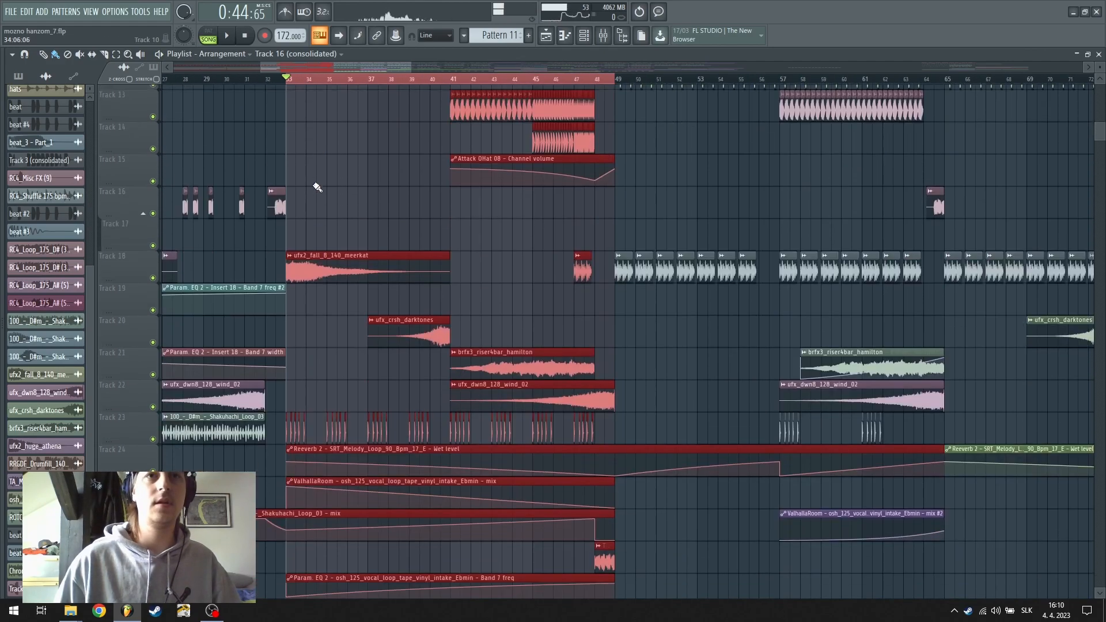
pyautogui.scroll(-3, 318, 187)
pyautogui.scroll(2, 296, 85)
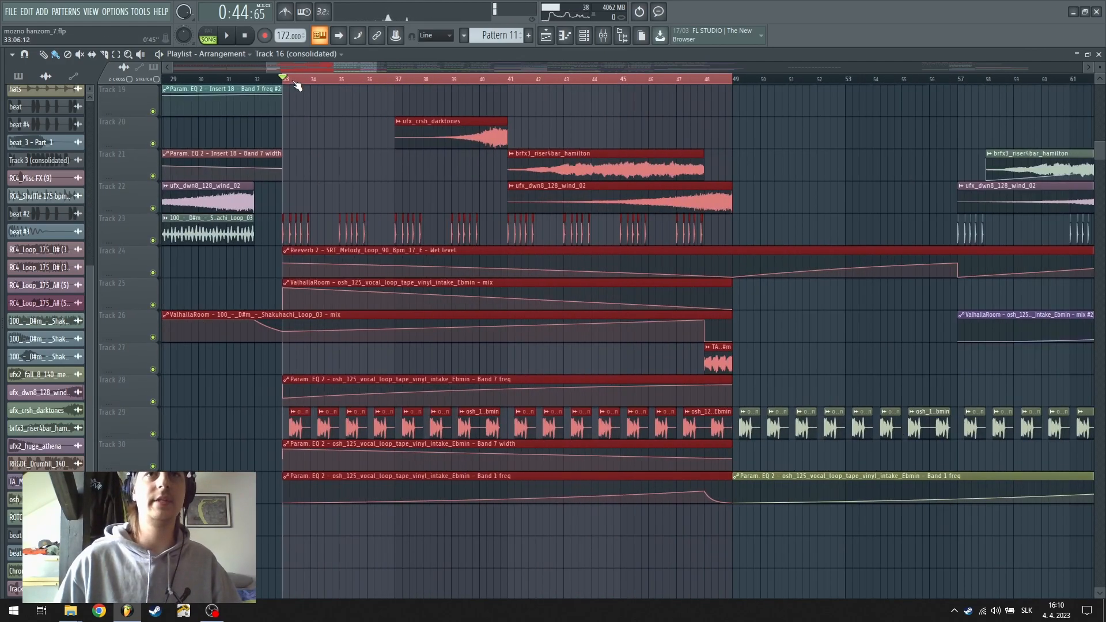
pyautogui.scroll(-3, 288, 81)
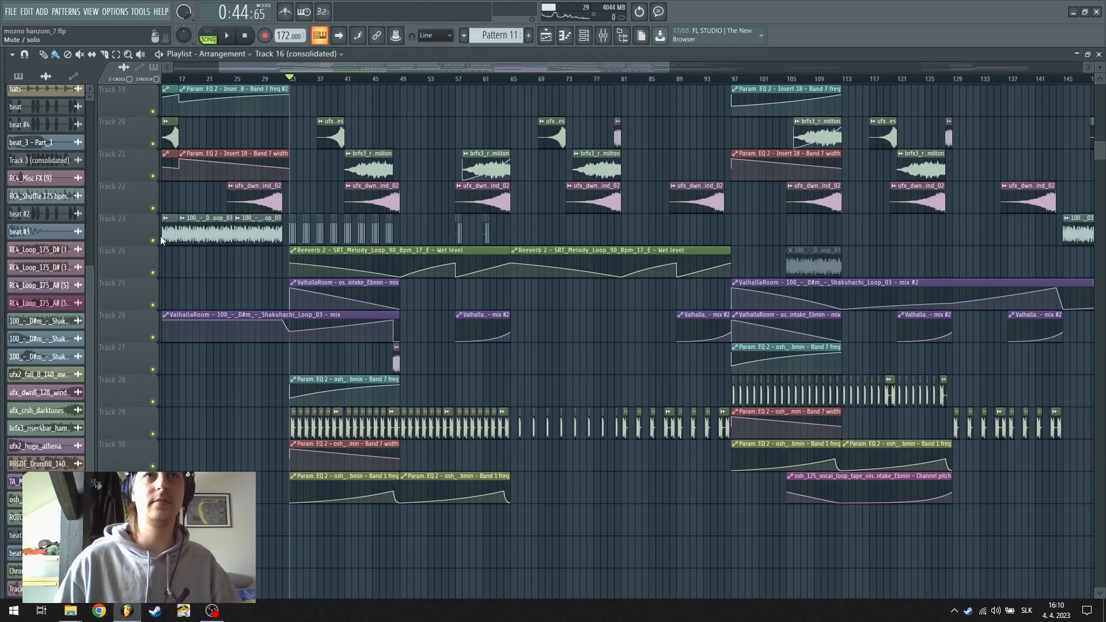
pyautogui.rightClick(153, 241)
pyautogui.click(152, 272)
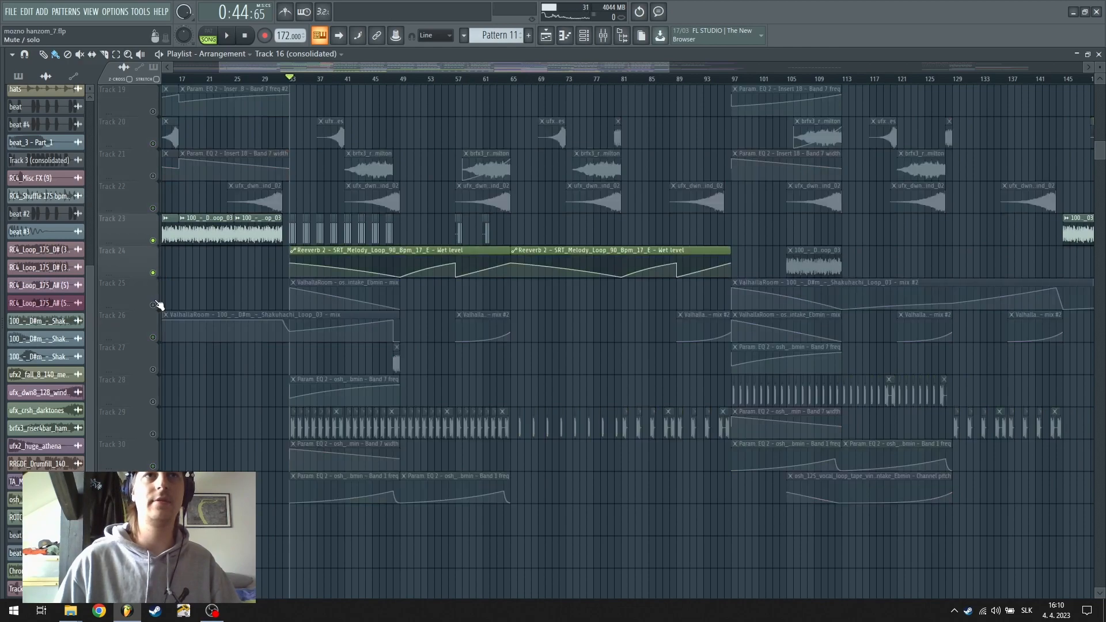
pyautogui.click(152, 304)
pyautogui.press('space')
pyautogui.press('space')
# Enable tracks 31, 30, 29, 28 and 26 with the vocal loop and its EQ and reverb automation
pyautogui.click(153, 499)
pyautogui.click(152, 465)
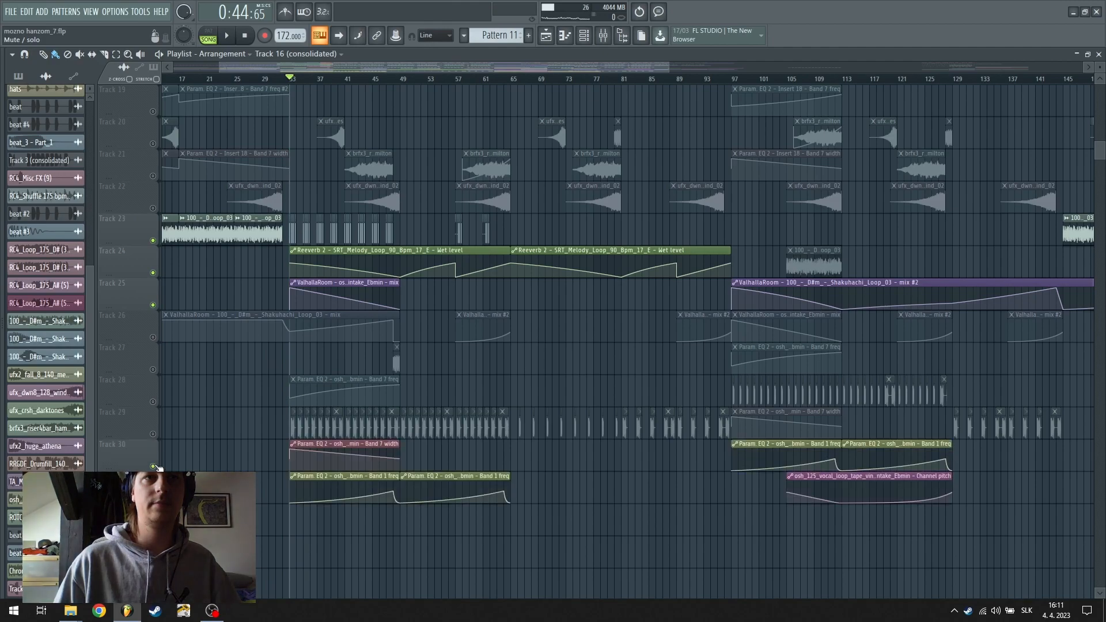
pyautogui.click(152, 433)
pyautogui.click(152, 402)
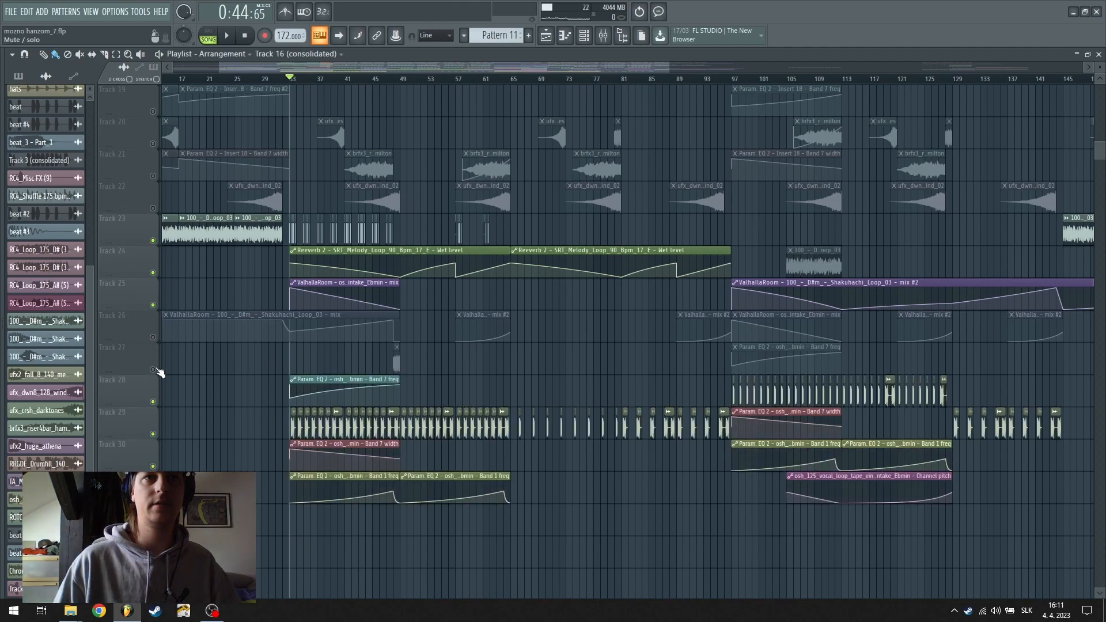
pyautogui.click(153, 336)
# Enable Track 5 with the Volcano filter automation, Track 1 and both Balance - Serum_x64 tracks
pyautogui.scroll(6, 155, 328)
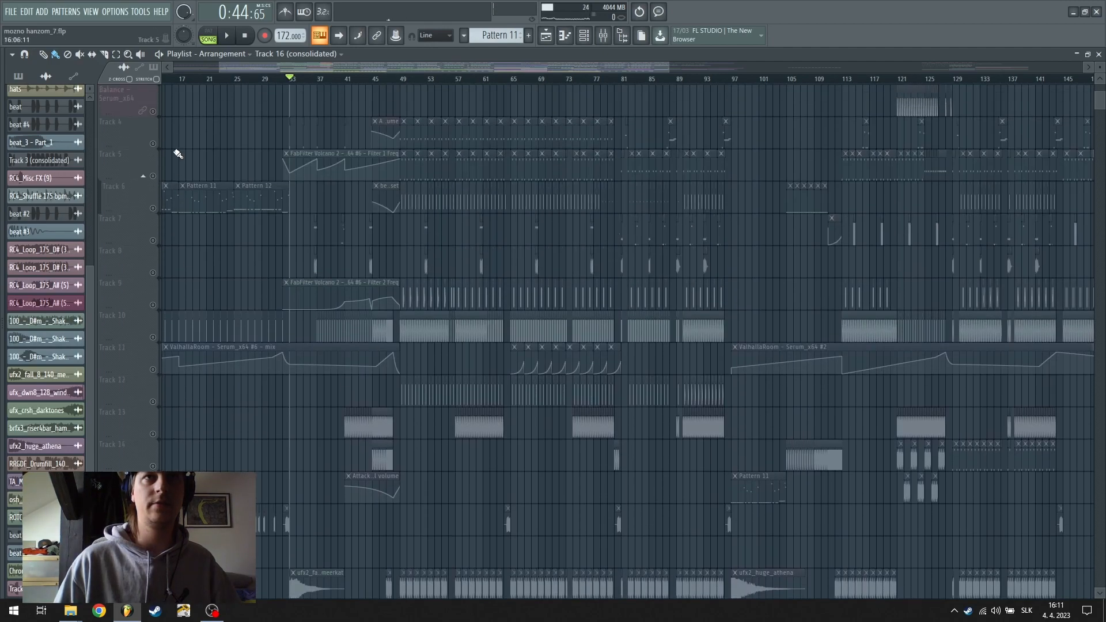
pyautogui.click(153, 176)
pyautogui.scroll(2, 155, 179)
pyautogui.click(153, 111)
pyautogui.click(153, 144)
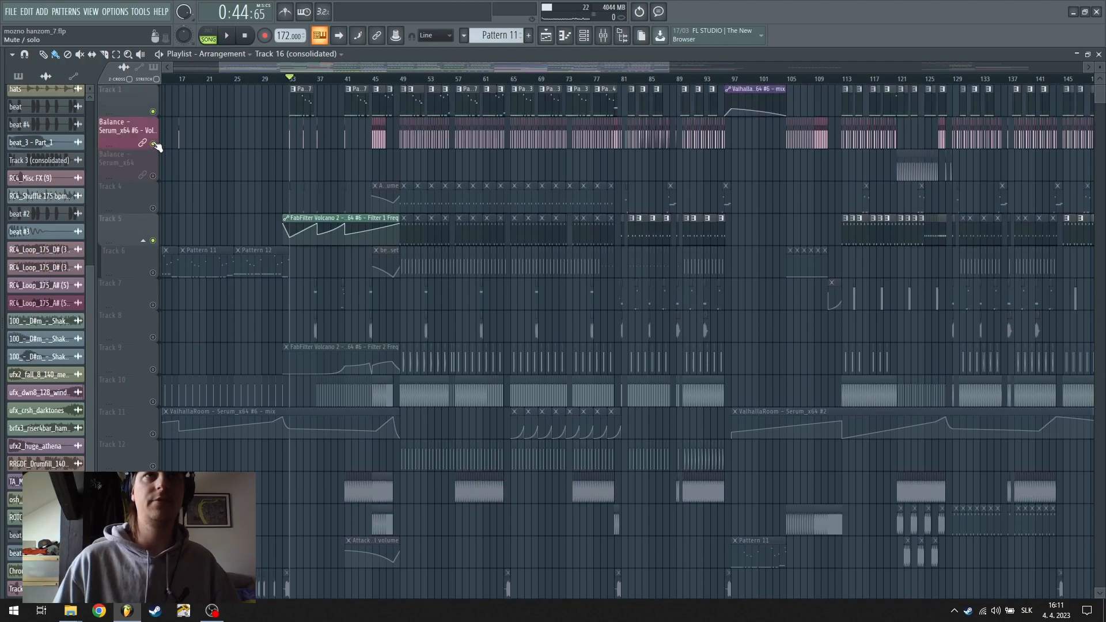
pyautogui.click(154, 176)
# Play the bass patterns with the Filter 1 Freq automation from bar 33, with Track 4 enabled and tracks 23 to 31 muted
pyautogui.scroll(4, 299, 81)
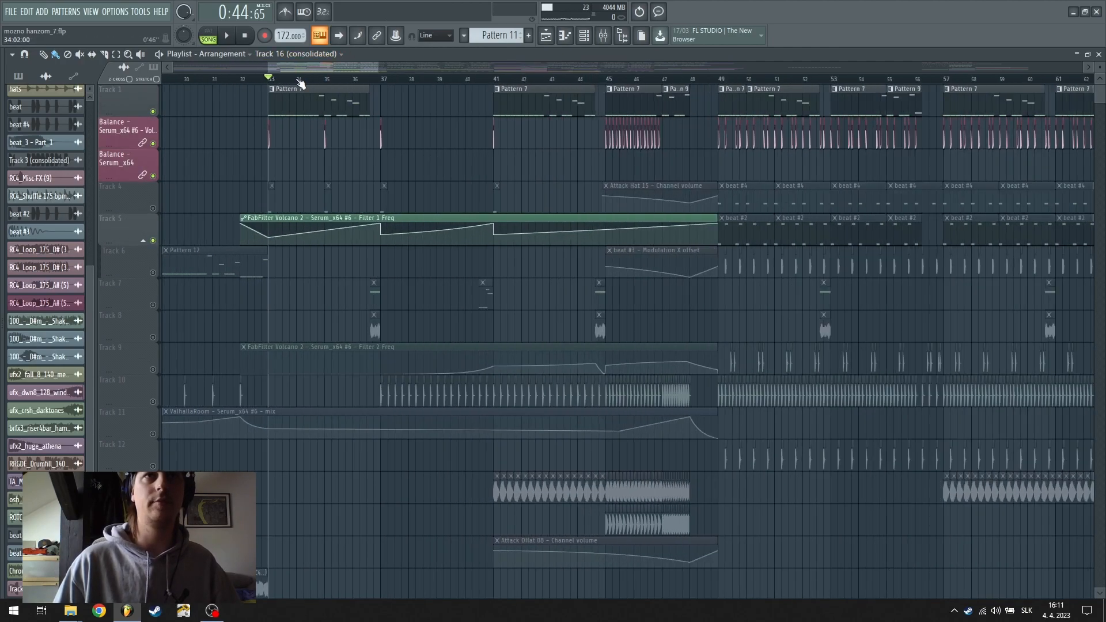
pyautogui.scroll(-4, 164, 259)
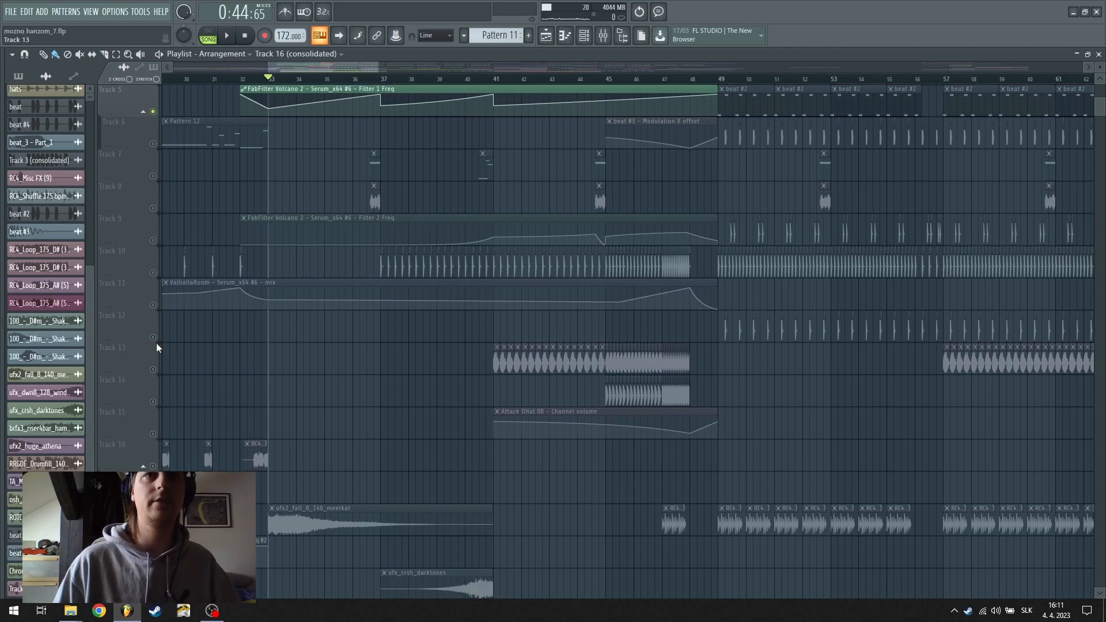
pyautogui.scroll(-5, 161, 346)
pyautogui.scroll(5, 523, 296)
pyautogui.press('space')
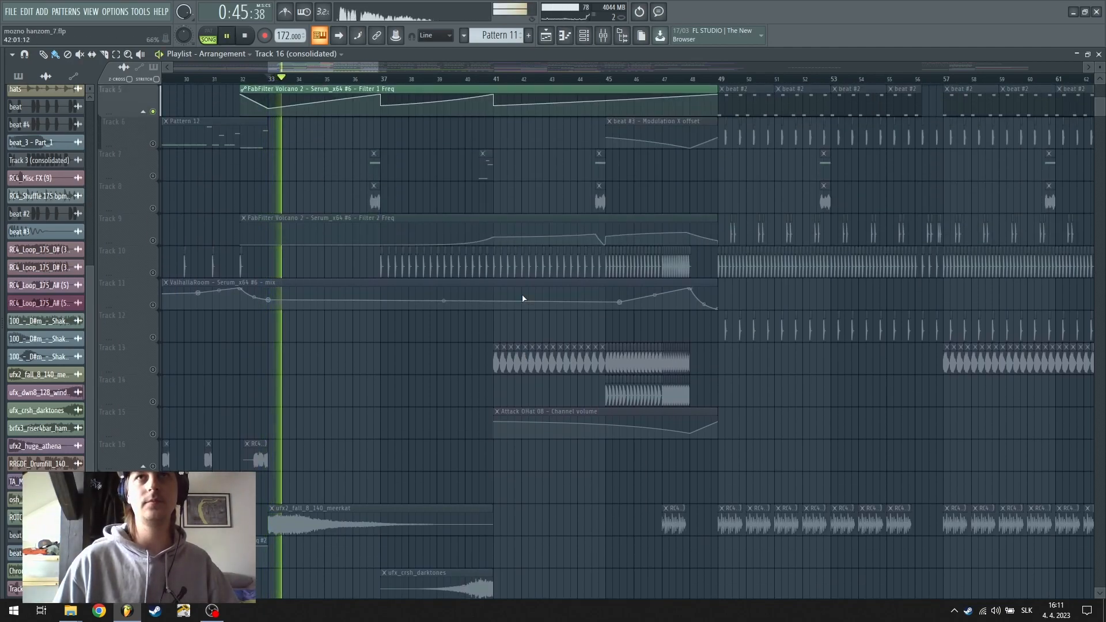
pyautogui.scroll(4, 245, 383)
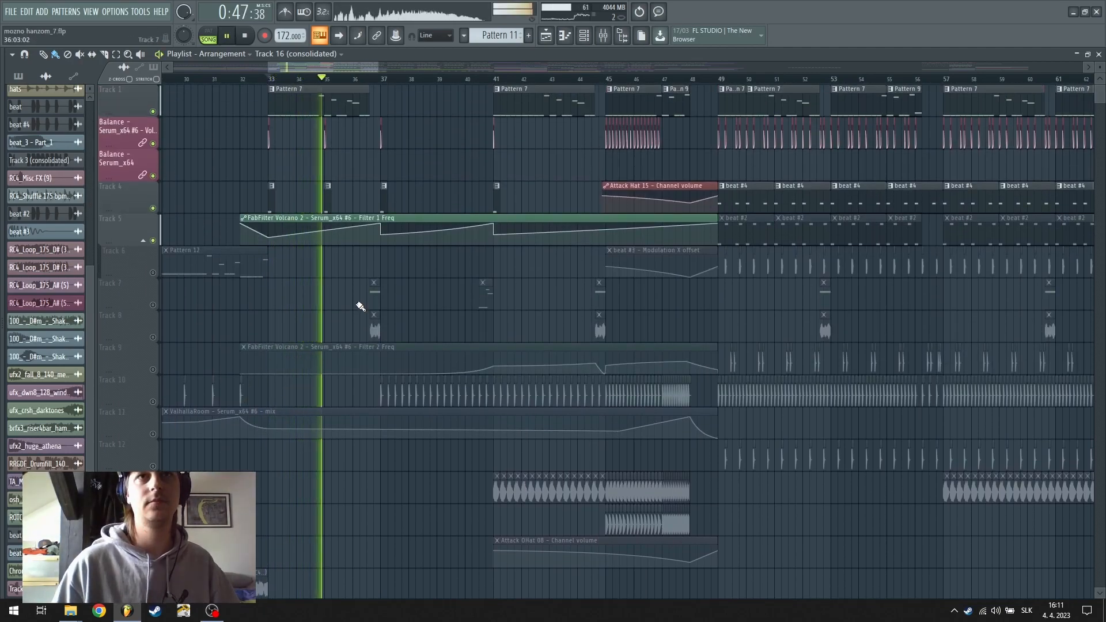
# Enable tracks 7 and 8 with the short fill clips and play the section again from bar 33
pyautogui.click(152, 304)
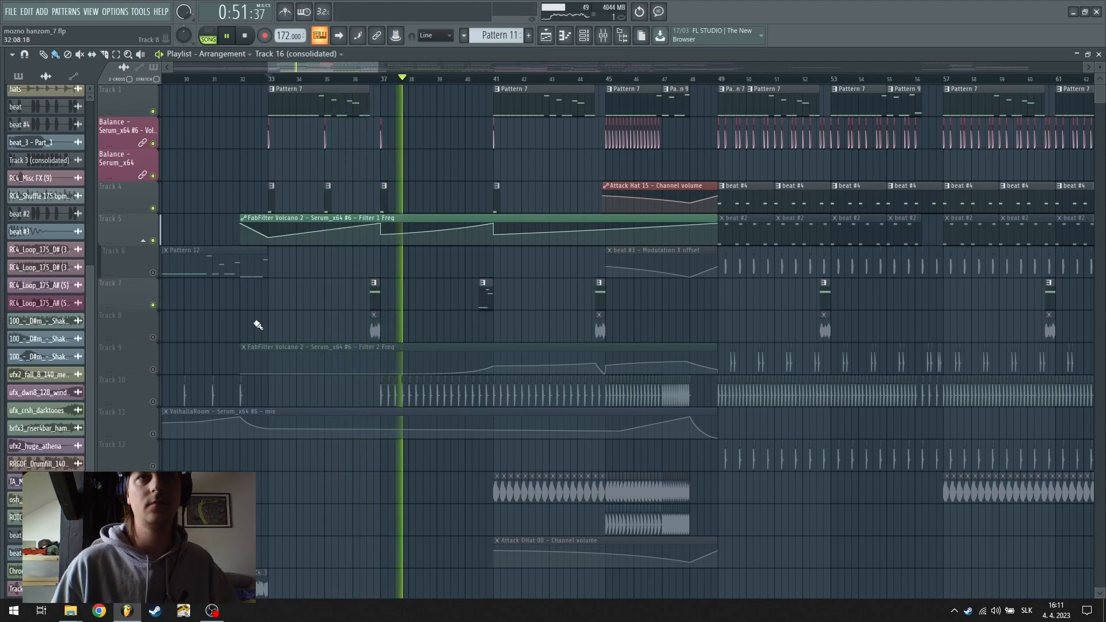
pyautogui.press('space')
pyautogui.click(153, 337)
pyautogui.press('space')
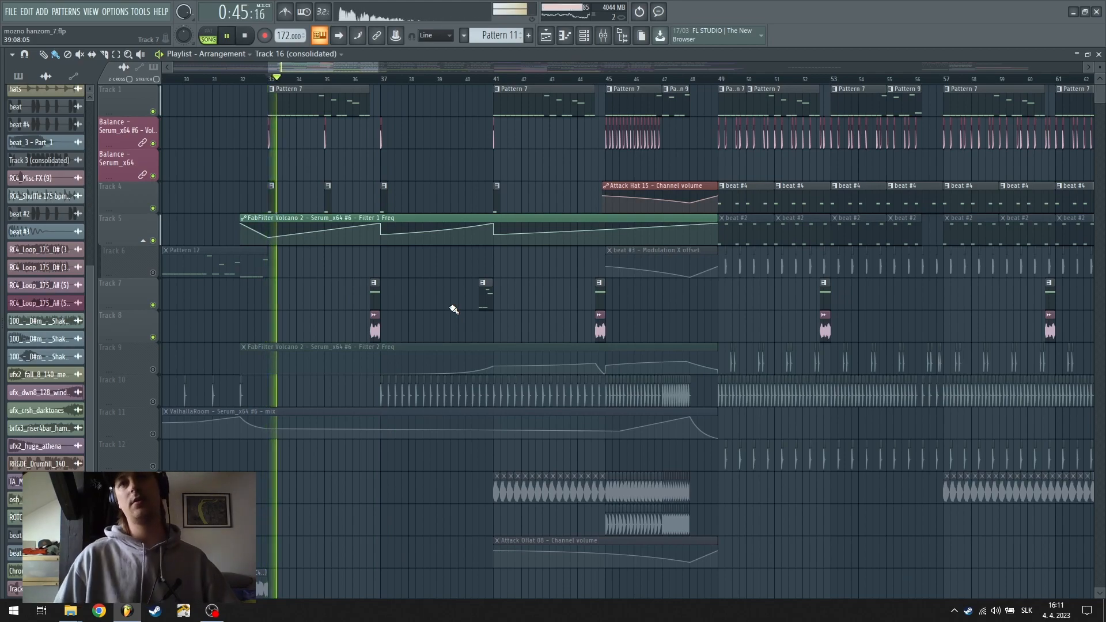
pyautogui.scroll(-10, 449, 284)
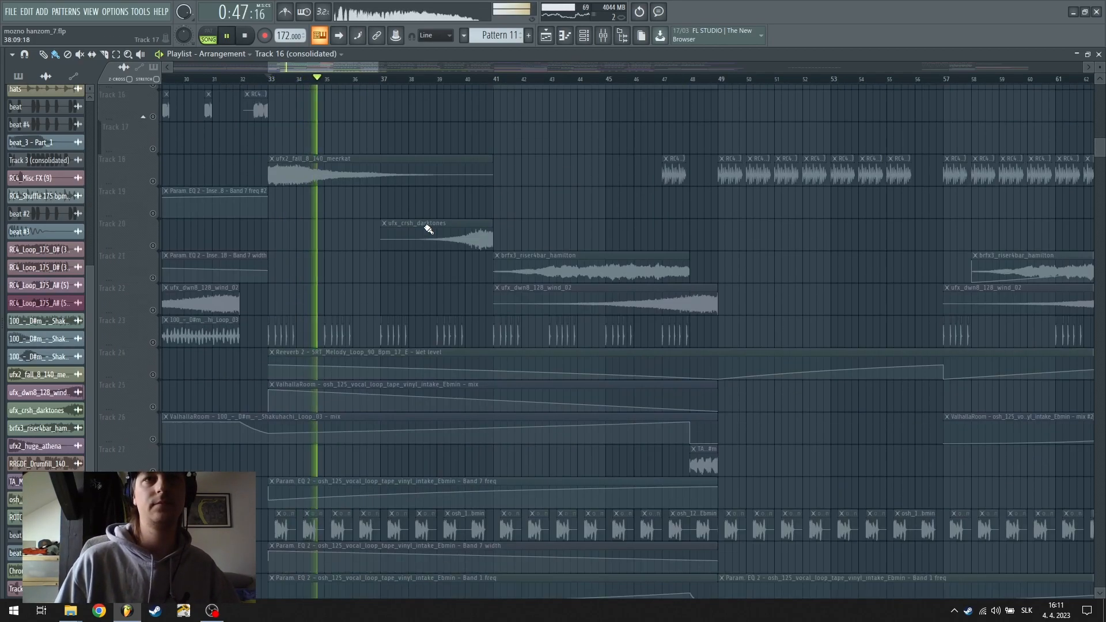
pyautogui.scroll(10, 433, 332)
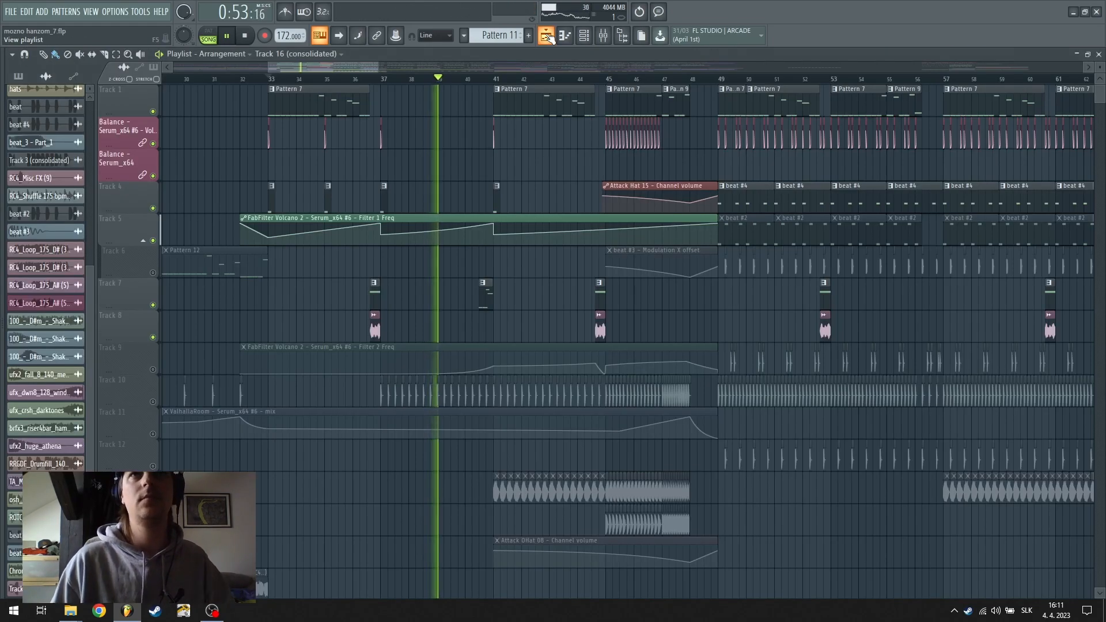
pyautogui.hscroll(3, 506, 71)
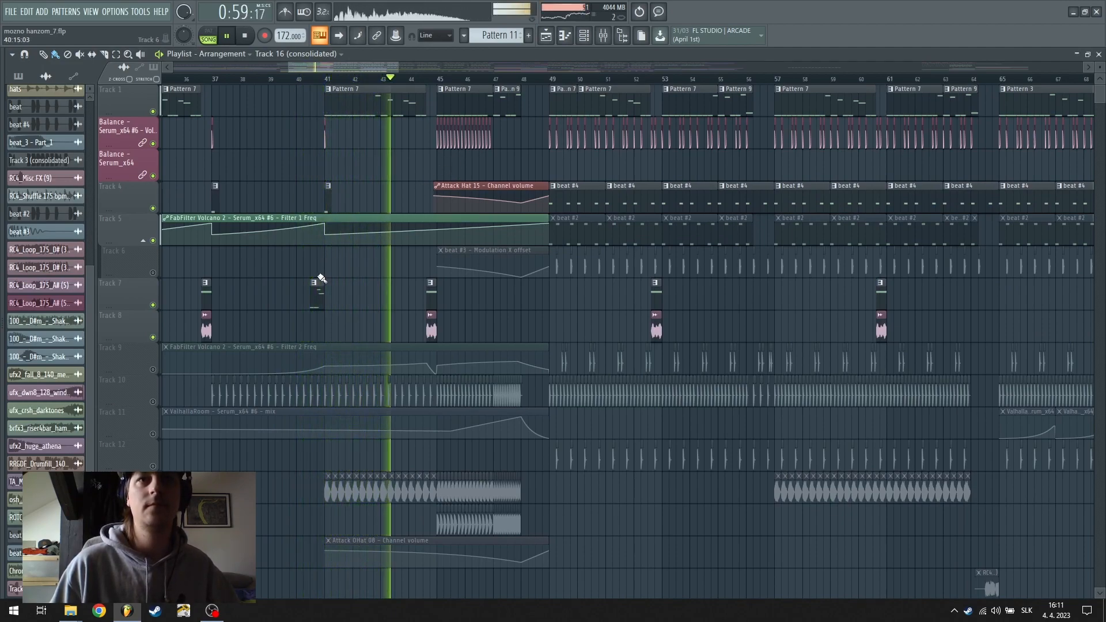
# Enable tracks 9, 11, 15 and 6 with their automation clips during playback, and stop the song
pyautogui.click(153, 369)
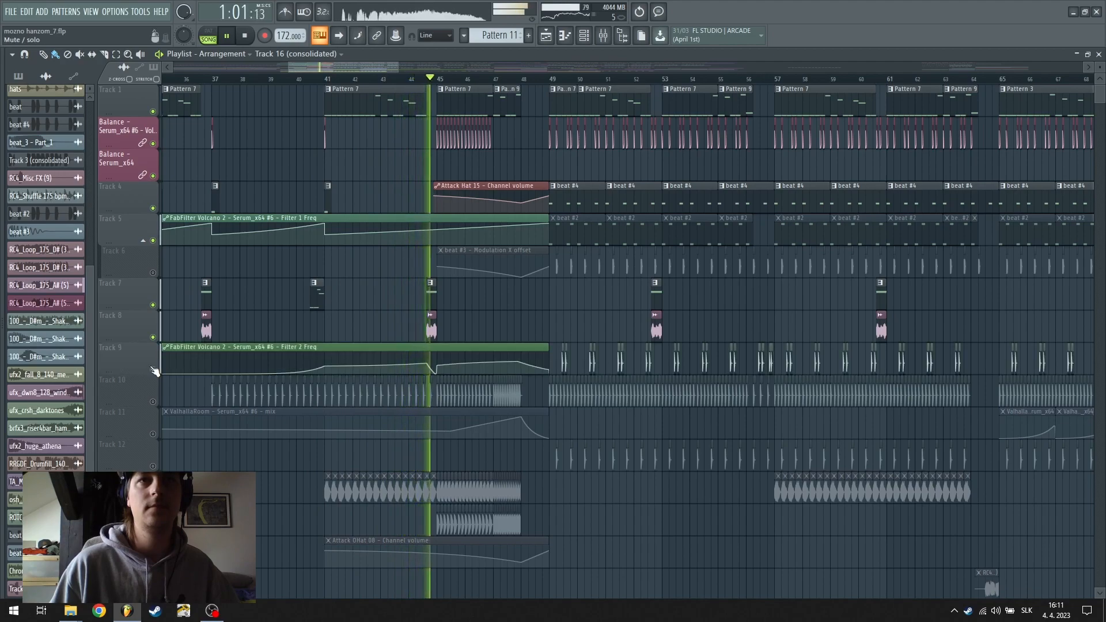
pyautogui.click(153, 434)
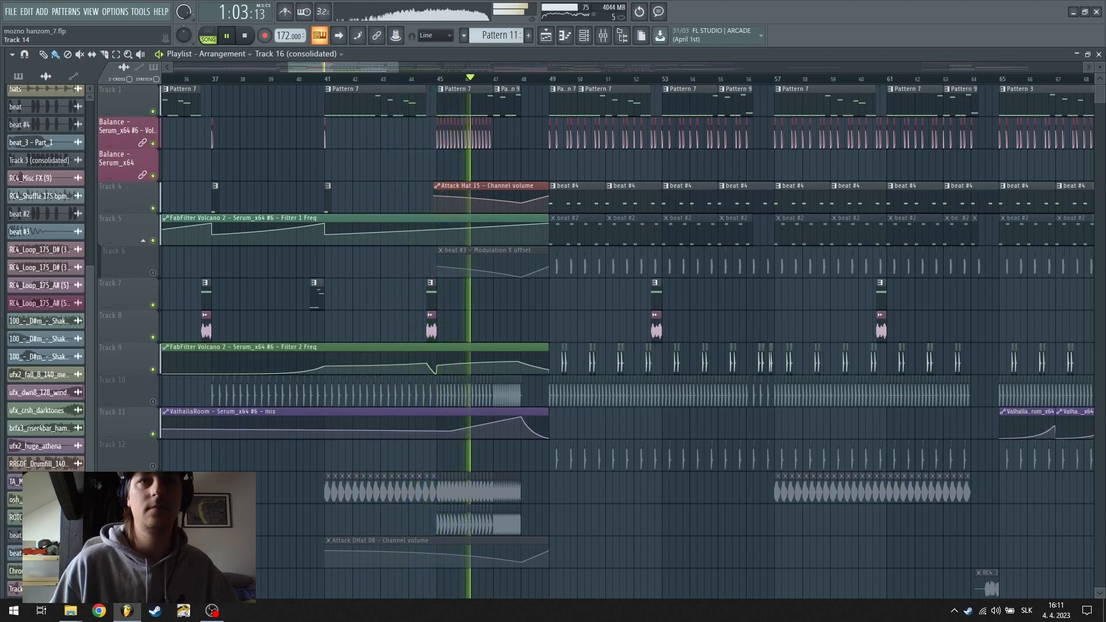
pyautogui.click(152, 562)
pyautogui.click(152, 273)
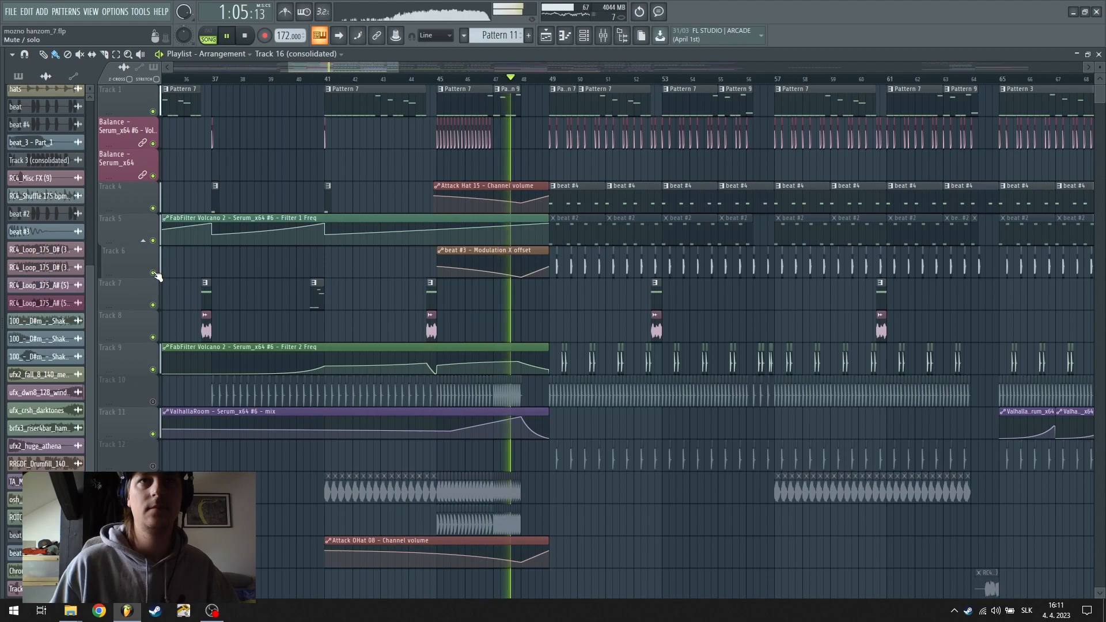
pyautogui.press('space')
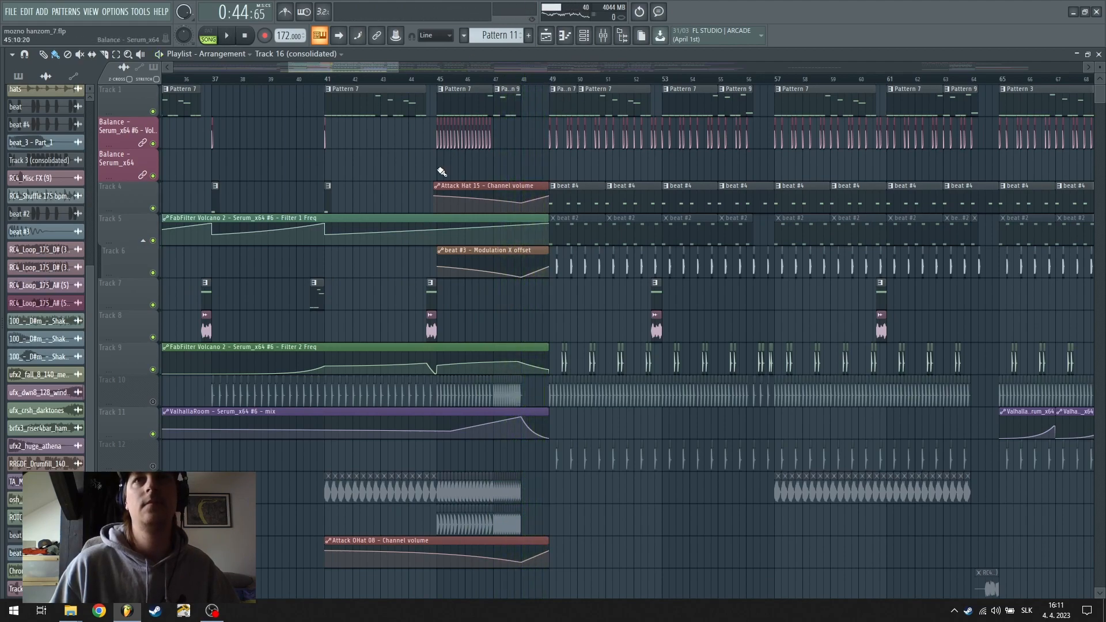
# Mute tracks 4, 6, 9 and Balance - Serum_x64 #6 - Volume while auditioning the drop from around bar 49
pyautogui.click(153, 208)
pyautogui.click(153, 273)
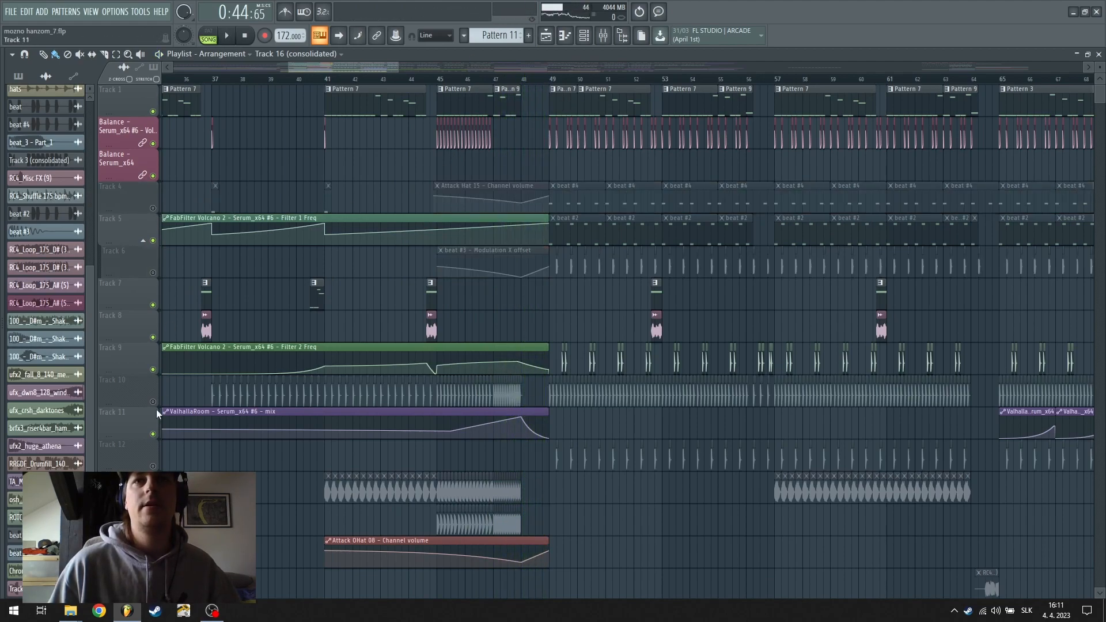
pyautogui.click(153, 369)
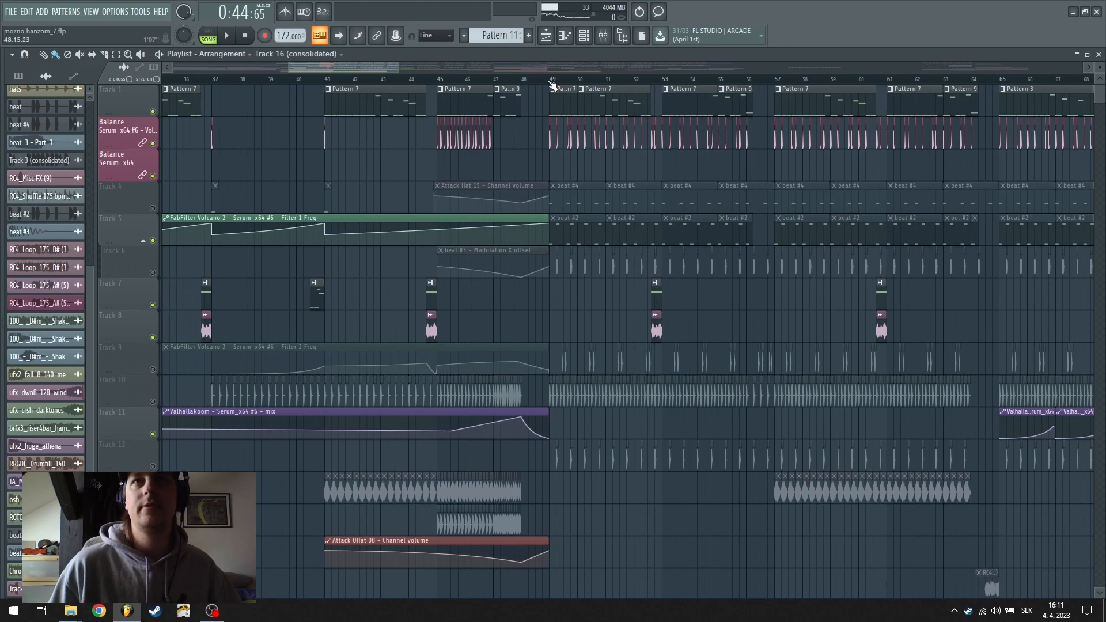
pyautogui.press('space')
pyautogui.click(152, 143)
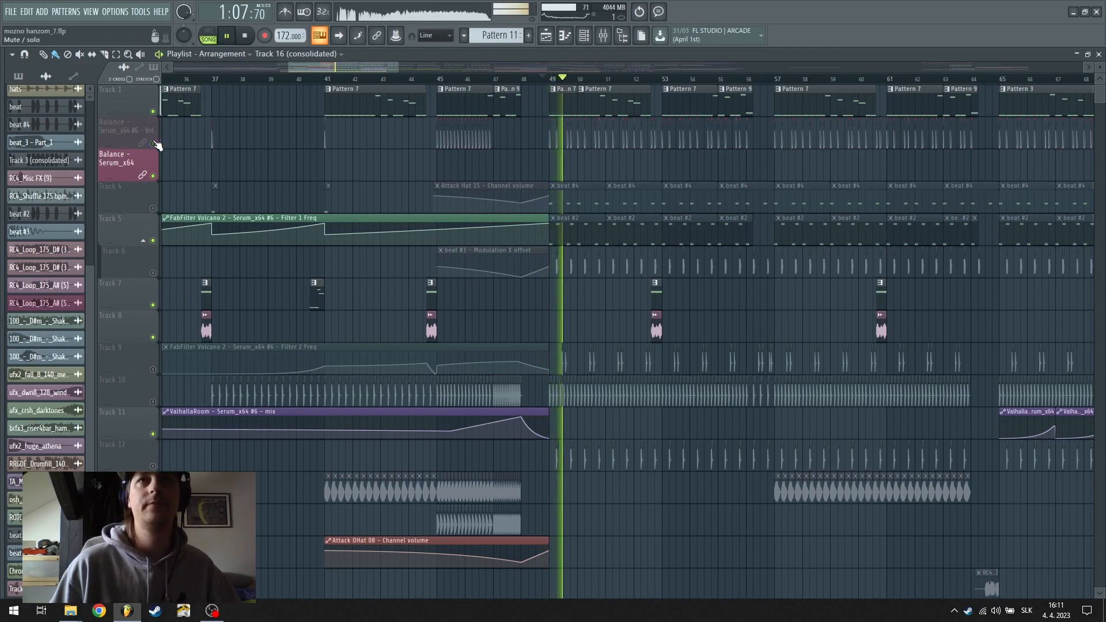
pyautogui.scroll(-2, 652, 79)
pyautogui.scroll(-3, 656, 68)
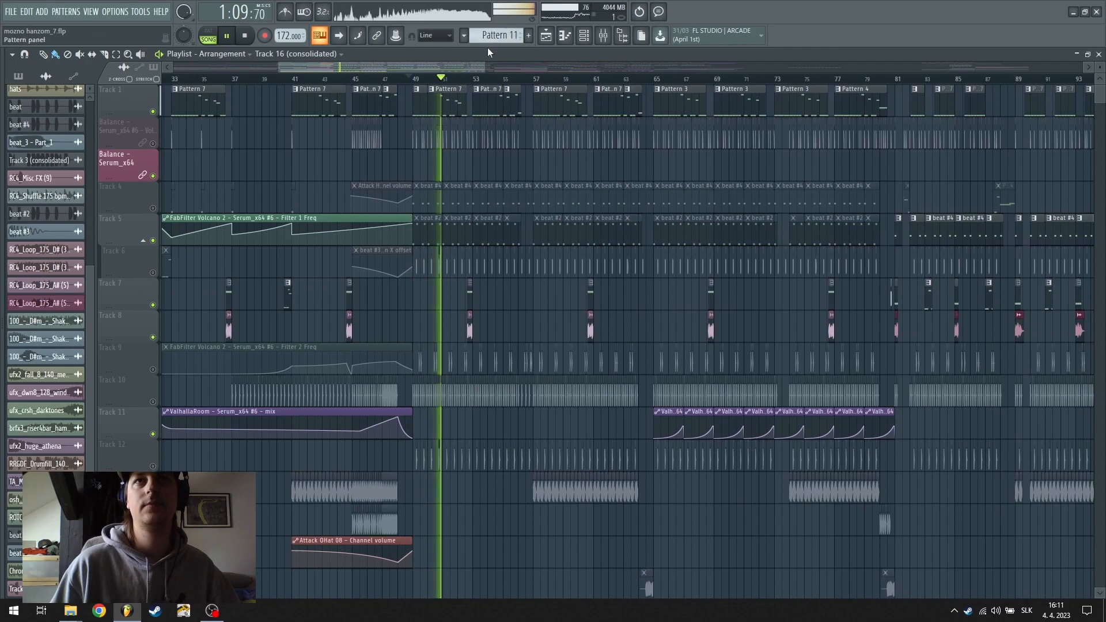
pyautogui.scroll(-3, 416, 66)
pyautogui.press('space')
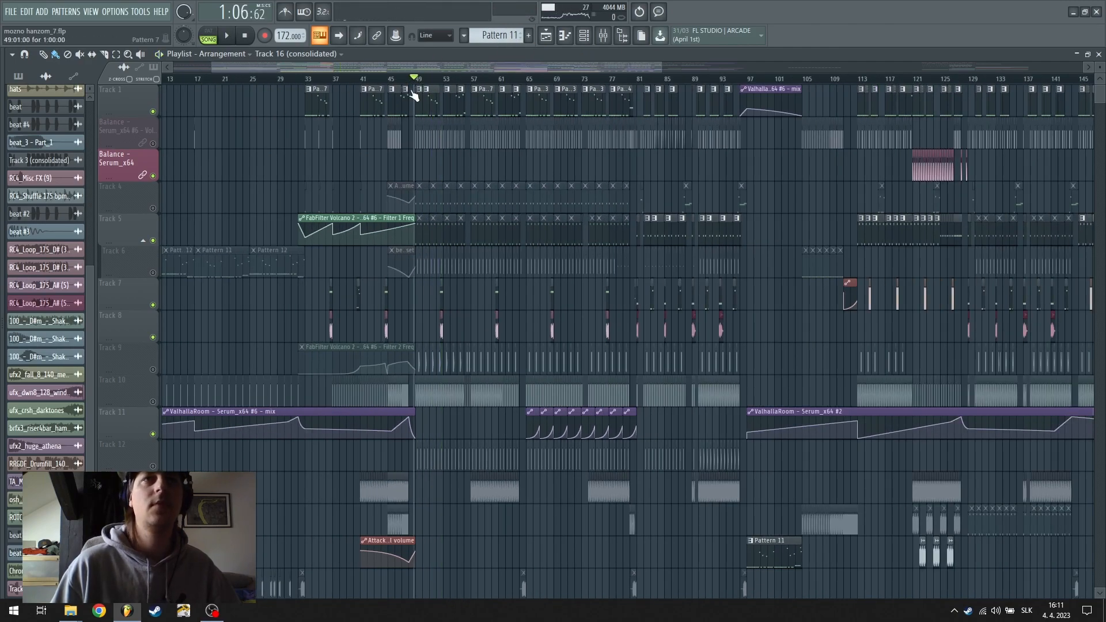
# Solo the Balance - Serum_x64 track and release the solo so that all tracks are enabled
pyautogui.scroll(3, 416, 81)
pyautogui.rightClick(153, 175)
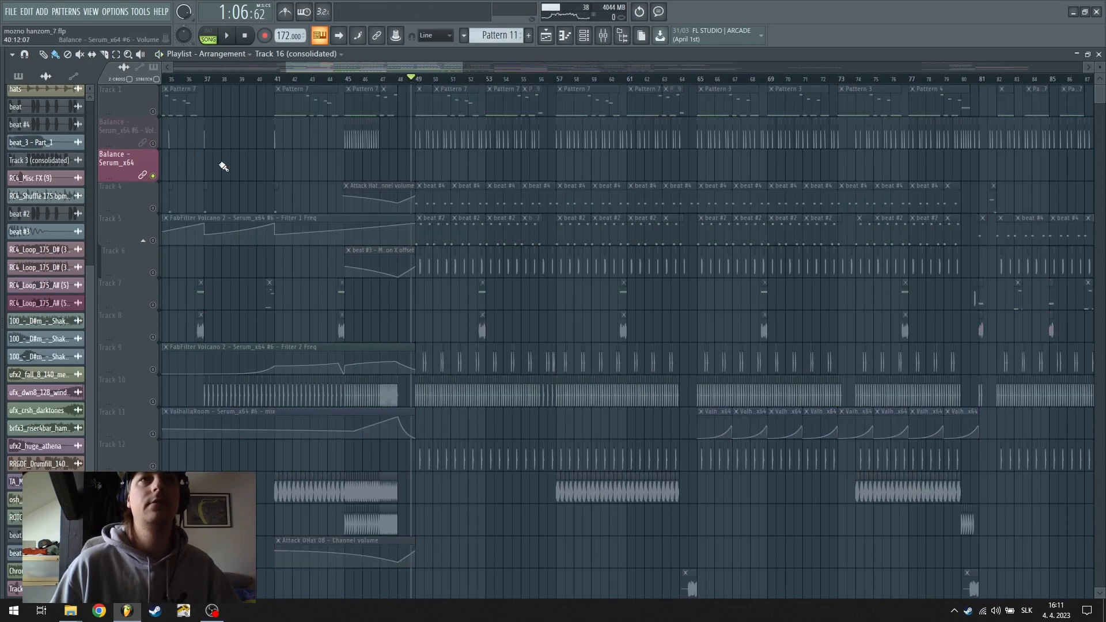
pyautogui.rightClick(154, 176)
# Set the playback position to bar 33 and open the channel settings of the osh_125_vocal_loop_tape_vinyl_intake_Ebmin clip on Track 29
pyautogui.moveTo(321, 67); pyautogui.dragTo(279, 58)
pyautogui.scroll(-1, 524, 130)
pyautogui.scroll(-5, 526, 130)
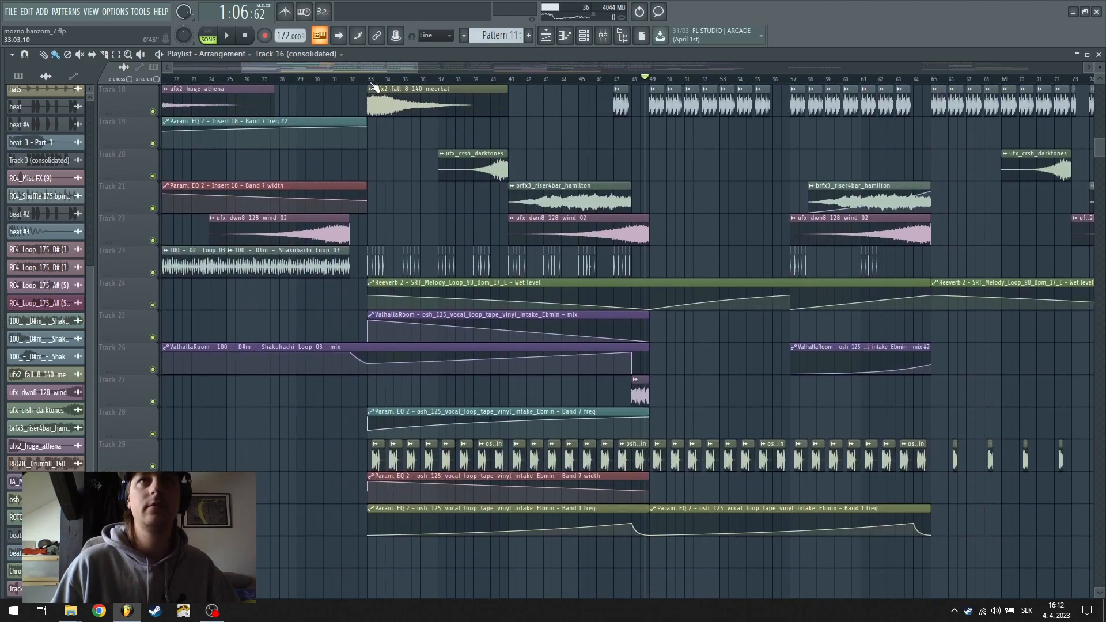
pyautogui.click(370, 79)
pyautogui.scroll(-4, 369, 81)
pyautogui.scroll(-5, 389, 411)
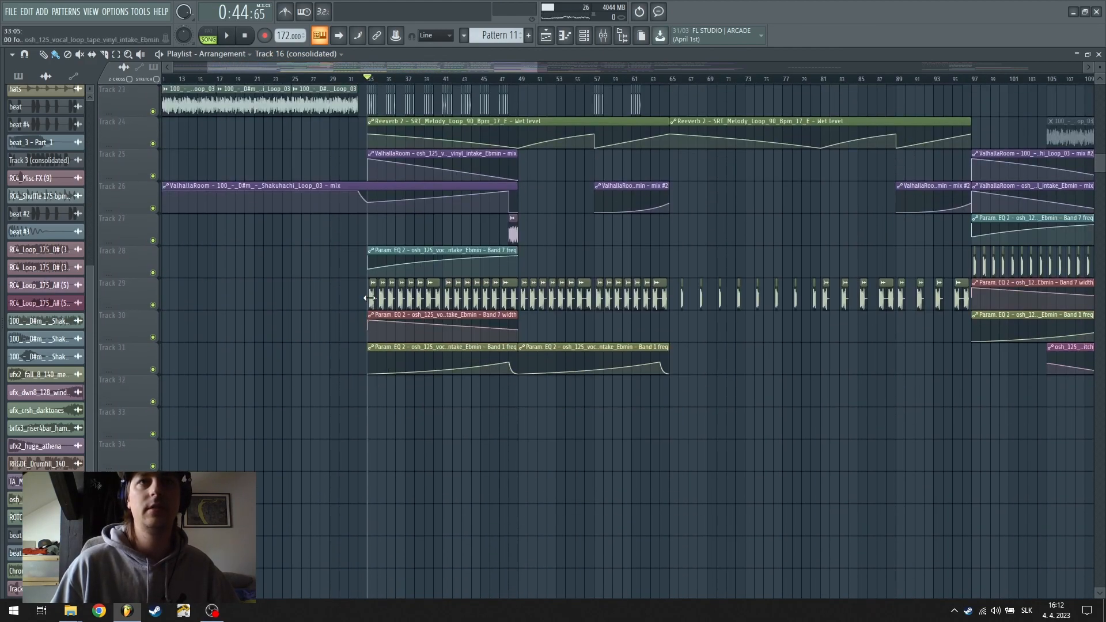
pyautogui.doubleClick(375, 297)
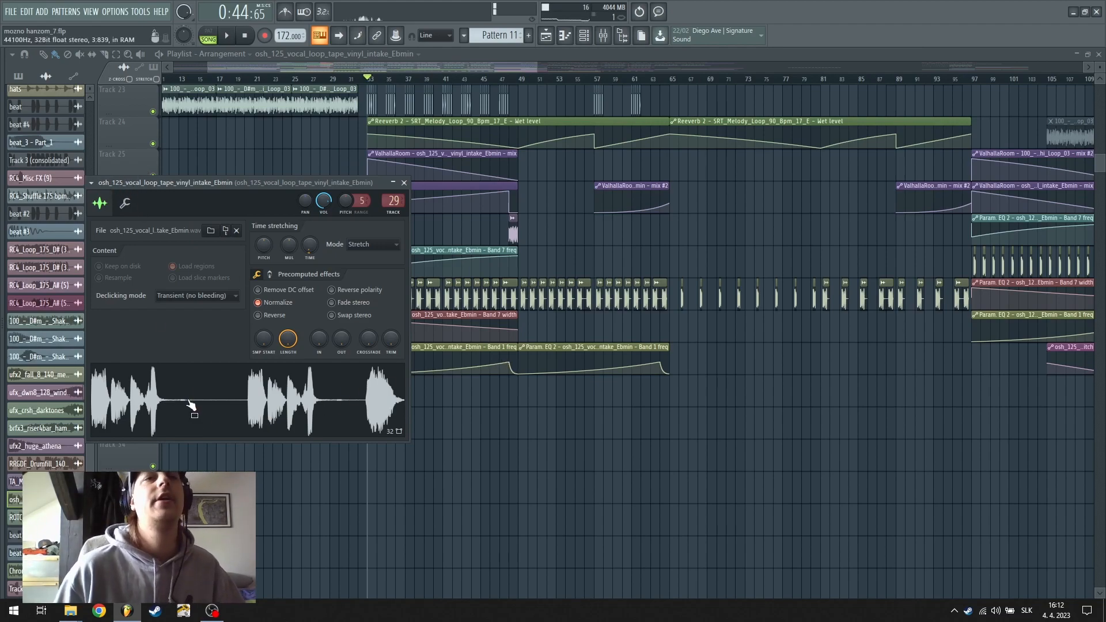
# Close the sample settings, solo Track 29 with tracks 28, 30 and 31 enabled, and play the vocal loop from bar 47
pyautogui.press('Escape')
pyautogui.click(501, 79)
pyautogui.rightClick(152, 304)
pyautogui.click(152, 337)
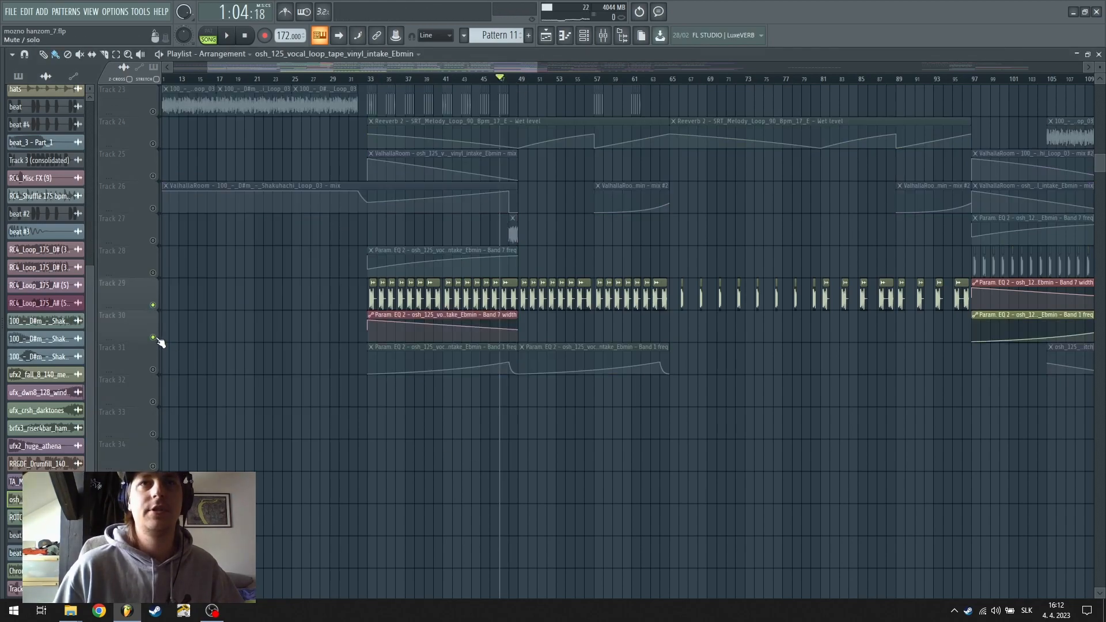
pyautogui.click(153, 369)
pyautogui.click(152, 273)
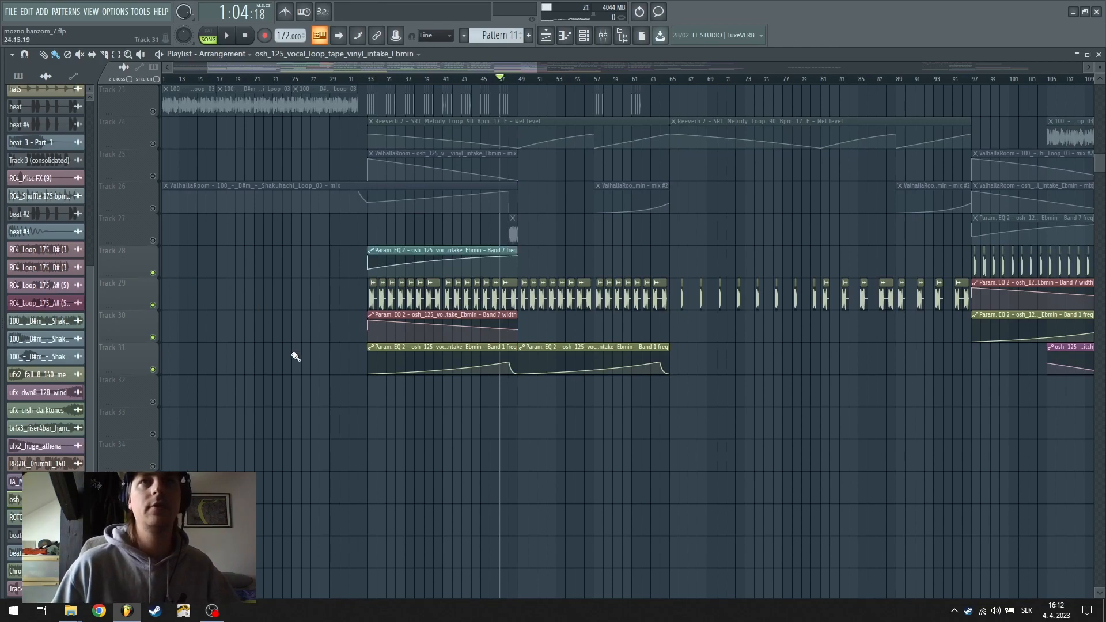
pyautogui.press('space')
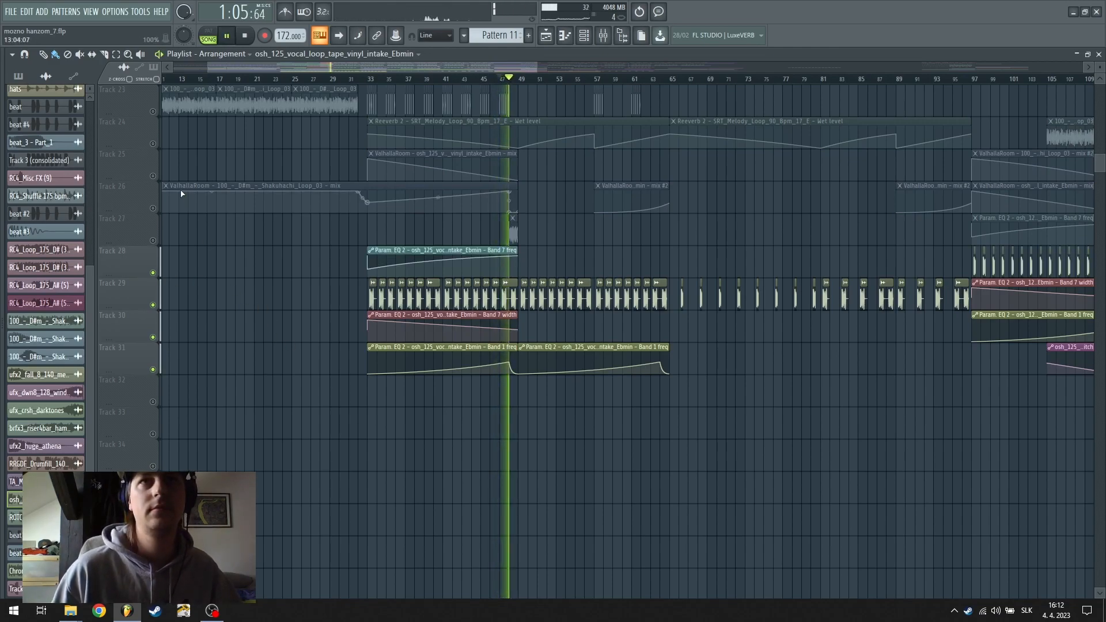
# Enable Track 25 during playback, inspect the vocal loop's channel settings and mixer effects, and stop playback
pyautogui.click(153, 176)
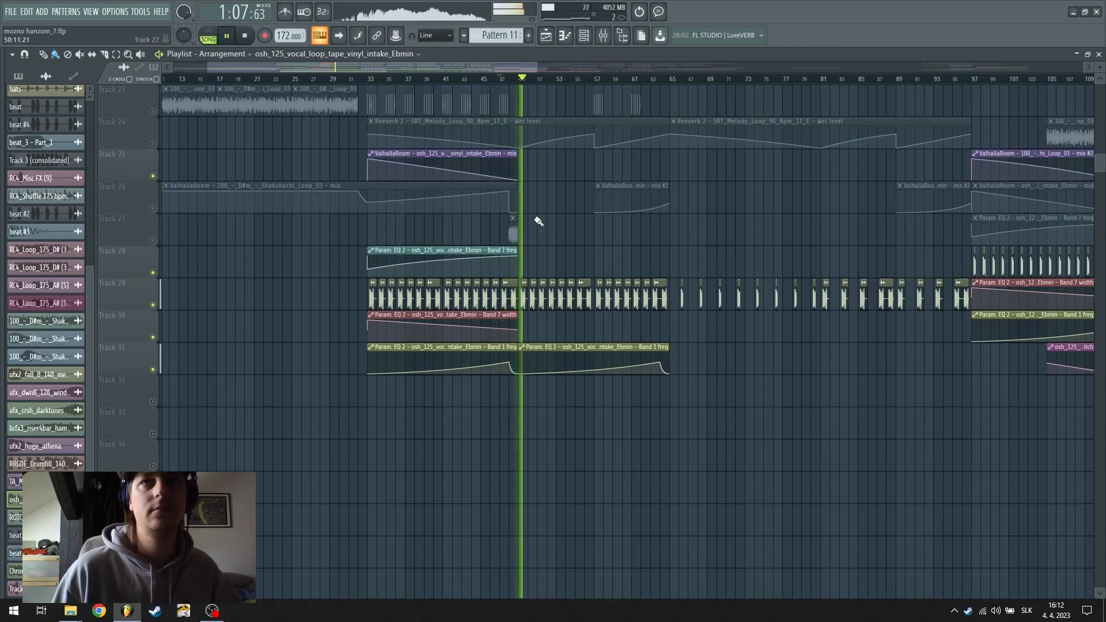
pyautogui.scroll(8, 562, 89)
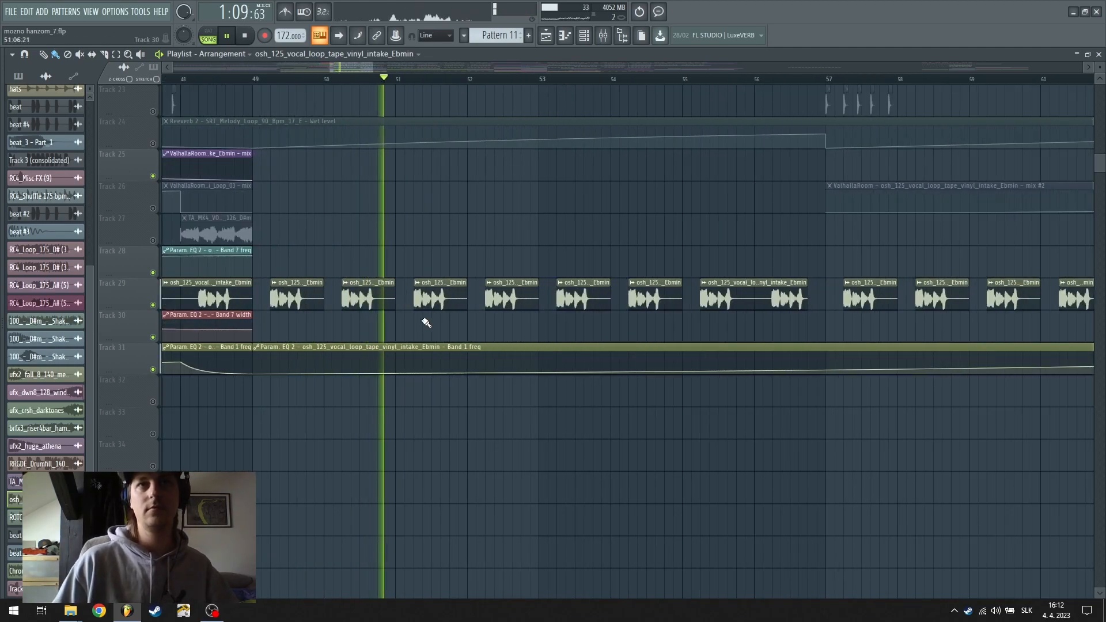
pyautogui.doubleClick(429, 299)
pyautogui.click(603, 35)
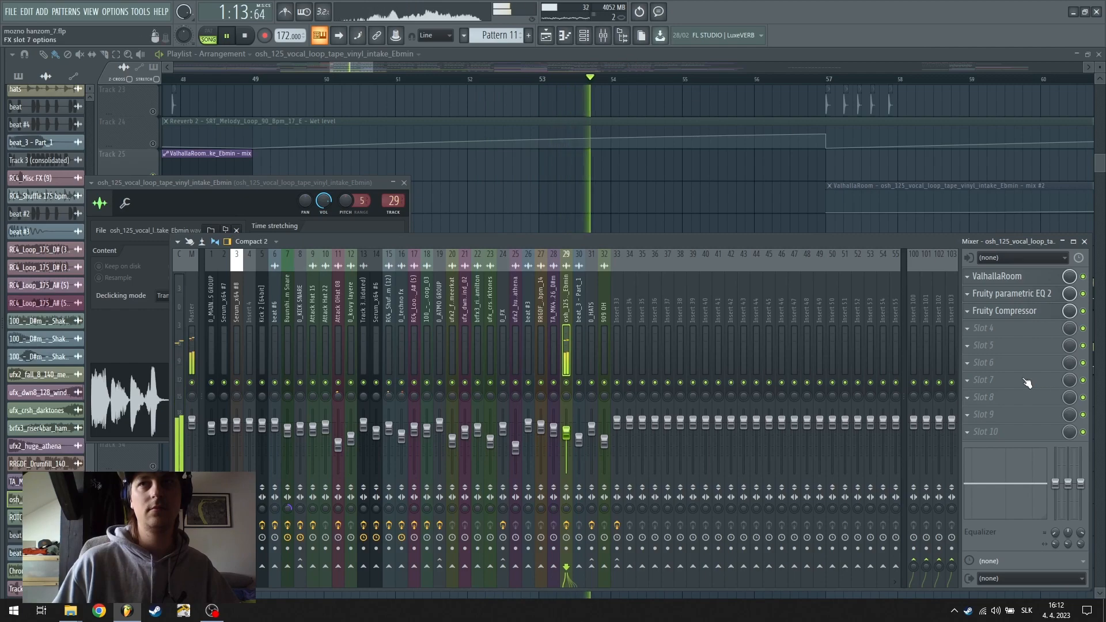
pyautogui.rightClick(541, 182)
pyautogui.press('space')
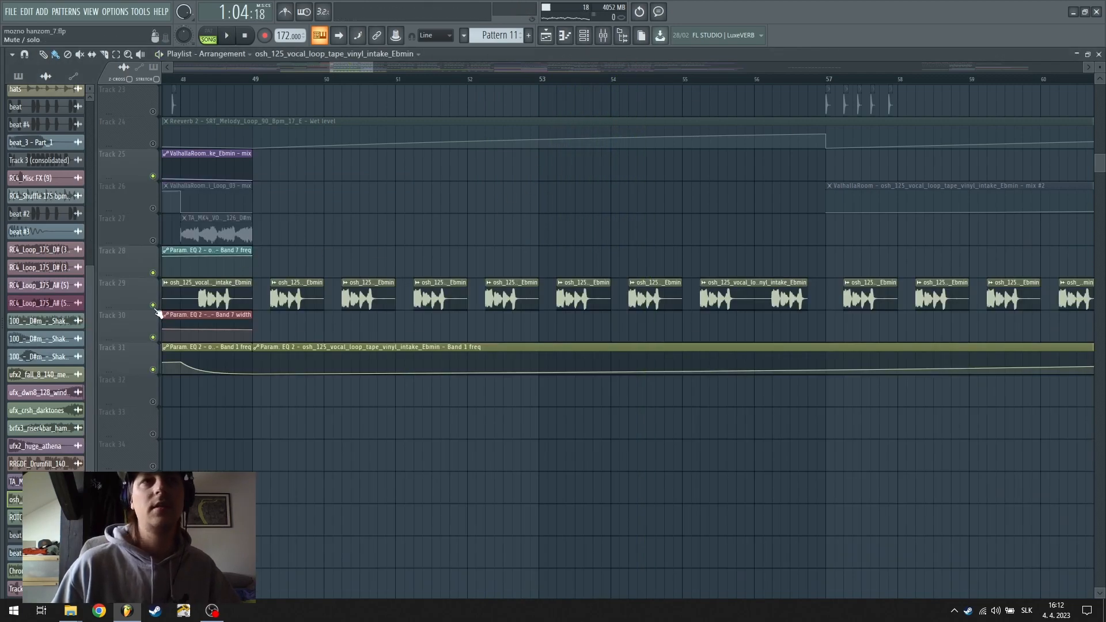
# Enable Track 27, audition it from bar 48, and inspect the TA_MK4_VOCAL_ATMOS_ARGAN_126_D#m sample settings
pyautogui.scroll(-5, 370, 82)
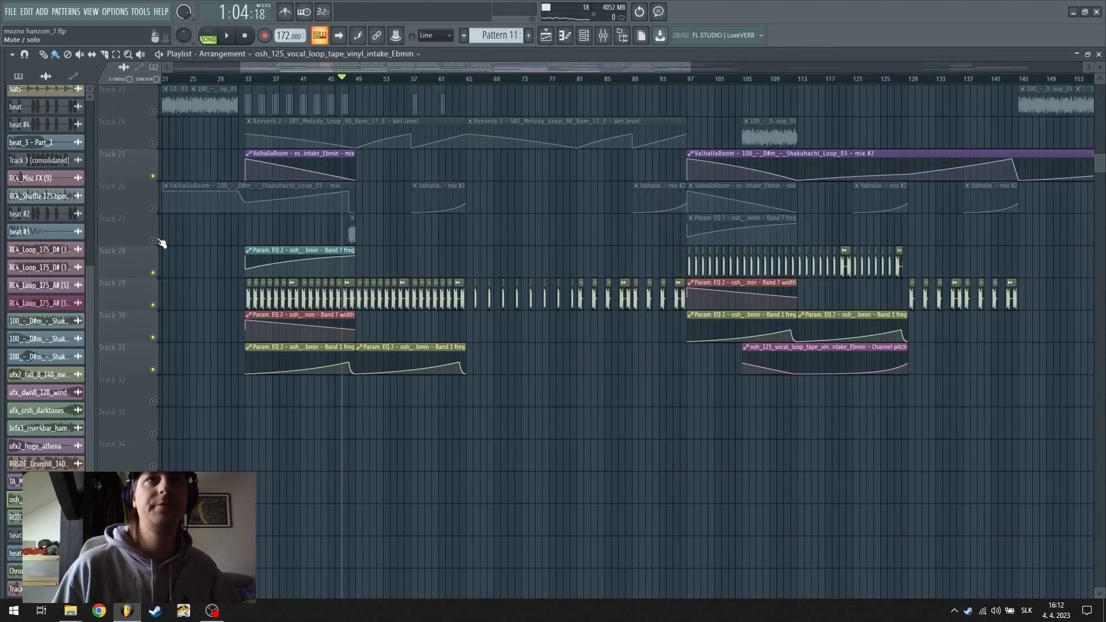
pyautogui.click(357, 78)
pyautogui.scroll(4, 363, 79)
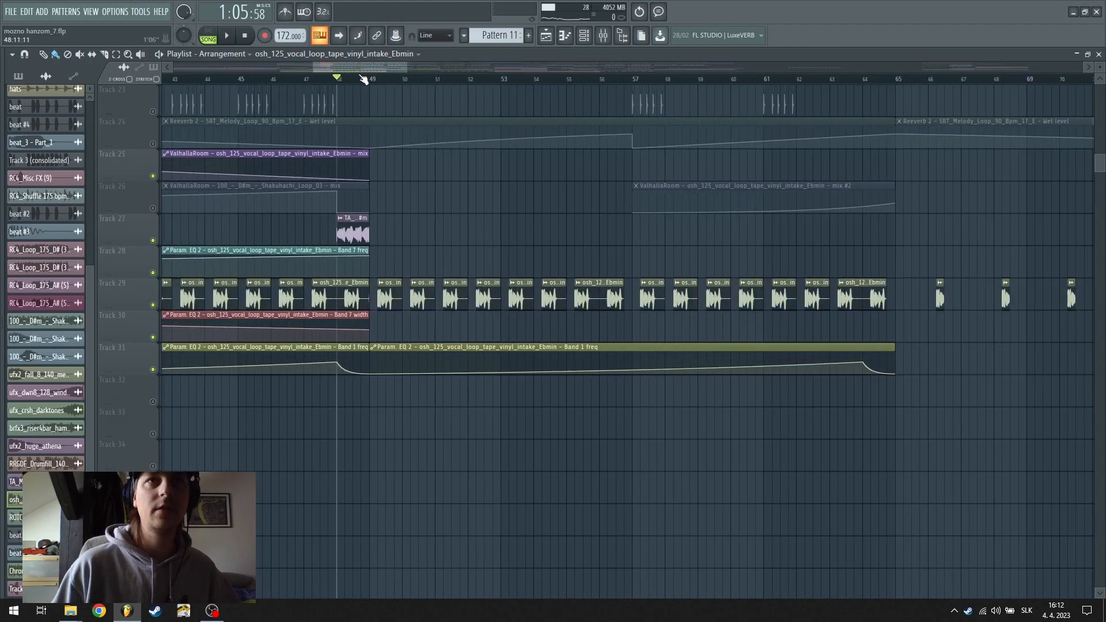
pyautogui.scroll(1, 355, 259)
pyautogui.press('space')
pyautogui.press('space')
pyautogui.doubleClick(353, 265)
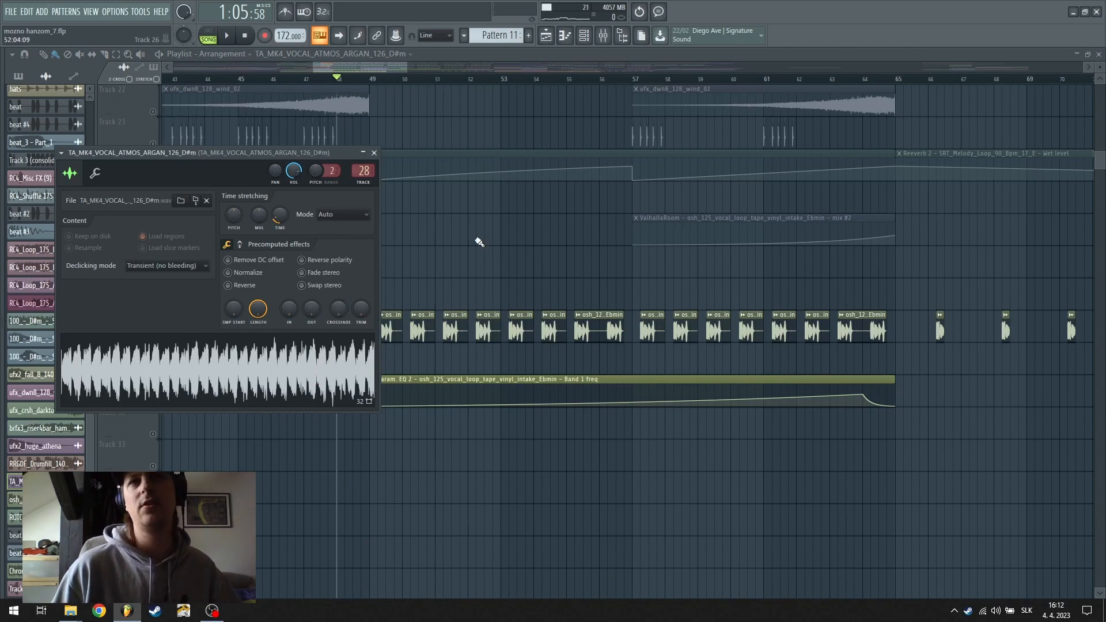
pyautogui.press('Escape')
# Enable Track 22 and Track 21 with the ufx_dwn8_128_wind_02 and brfx3_riser4bar_hamilton clips
pyautogui.scroll(7, 439, 254)
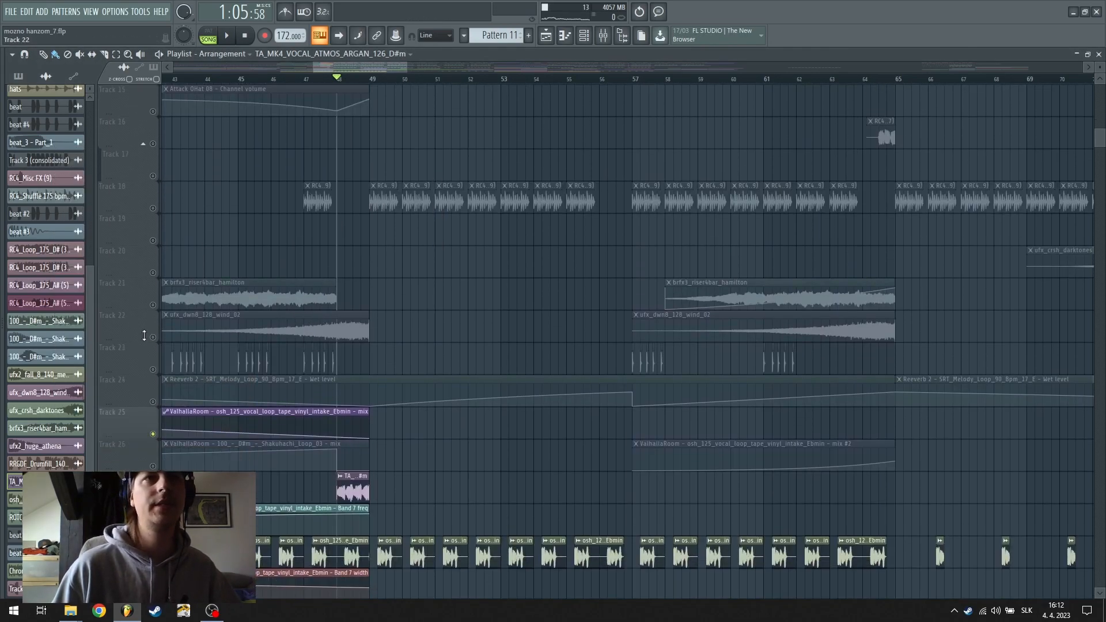
pyautogui.click(153, 338)
pyautogui.moveTo(375, 64); pyautogui.dragTo(361, 67)
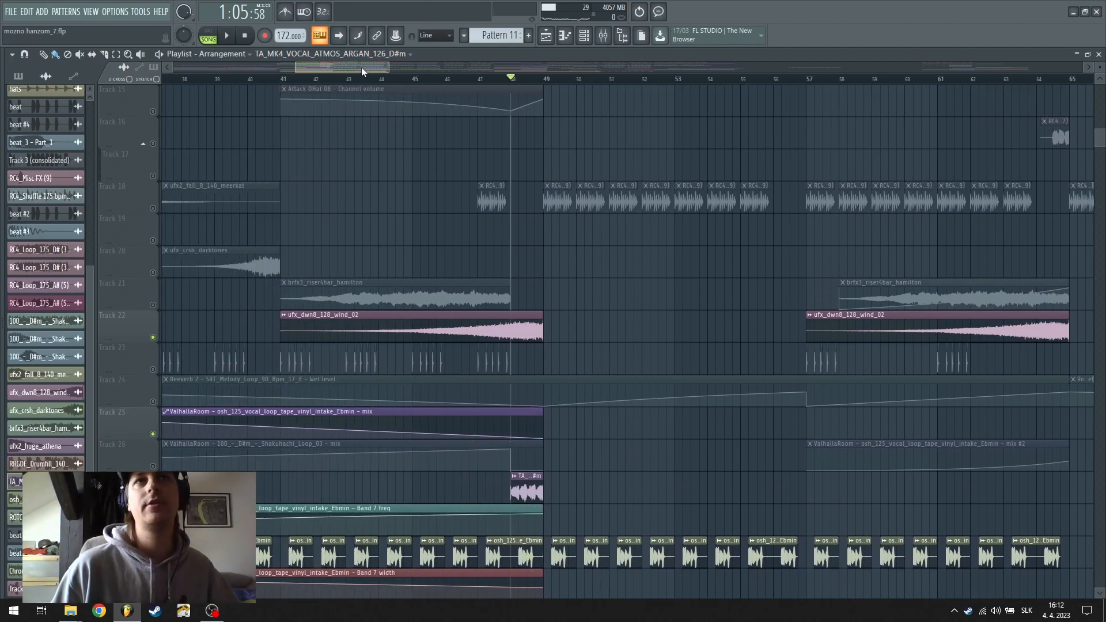
pyautogui.scroll(-4, 381, 79)
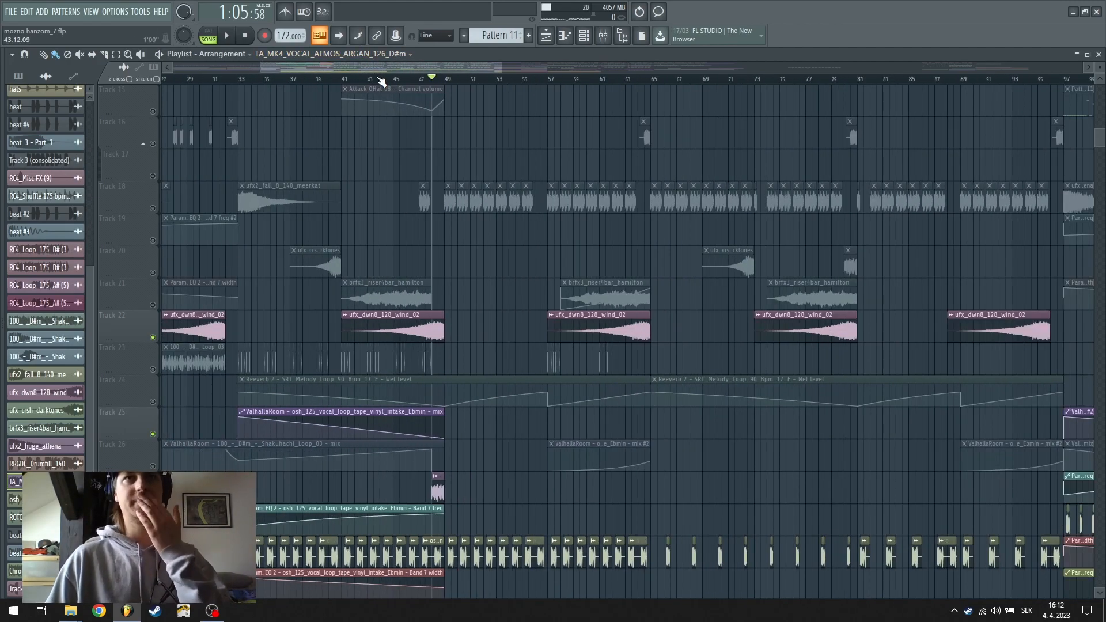
pyautogui.click(153, 305)
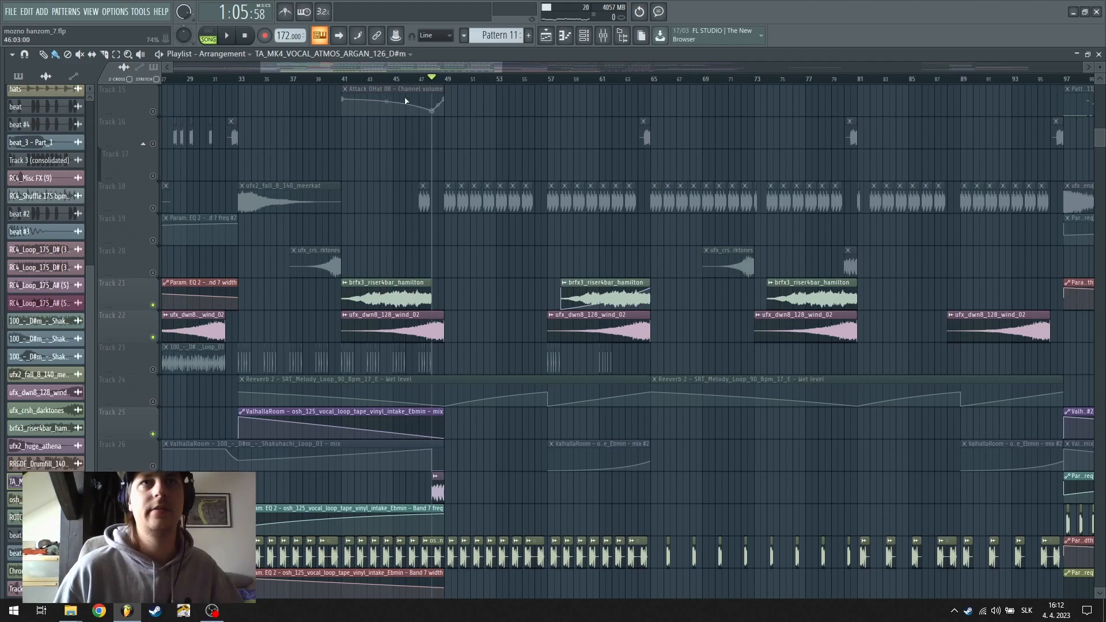
# Inspect the sample settings of the riser and wind clips and audition both from bar 41
pyautogui.doubleClick(395, 294)
pyautogui.doubleClick(401, 334)
pyautogui.rightClick(504, 261)
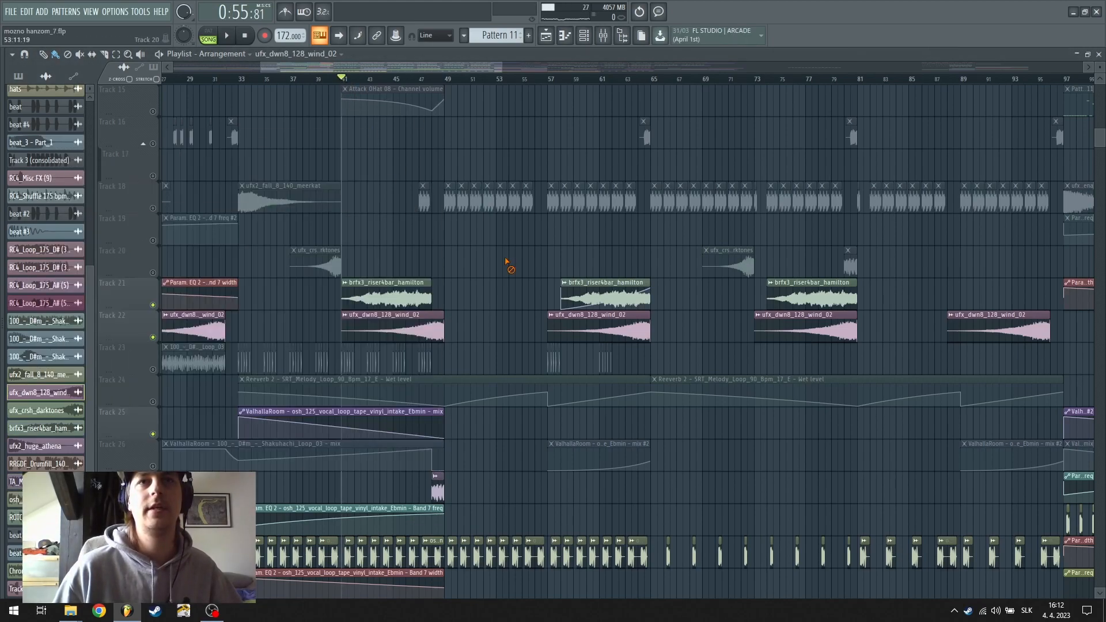
pyautogui.scroll(4, 465, 288)
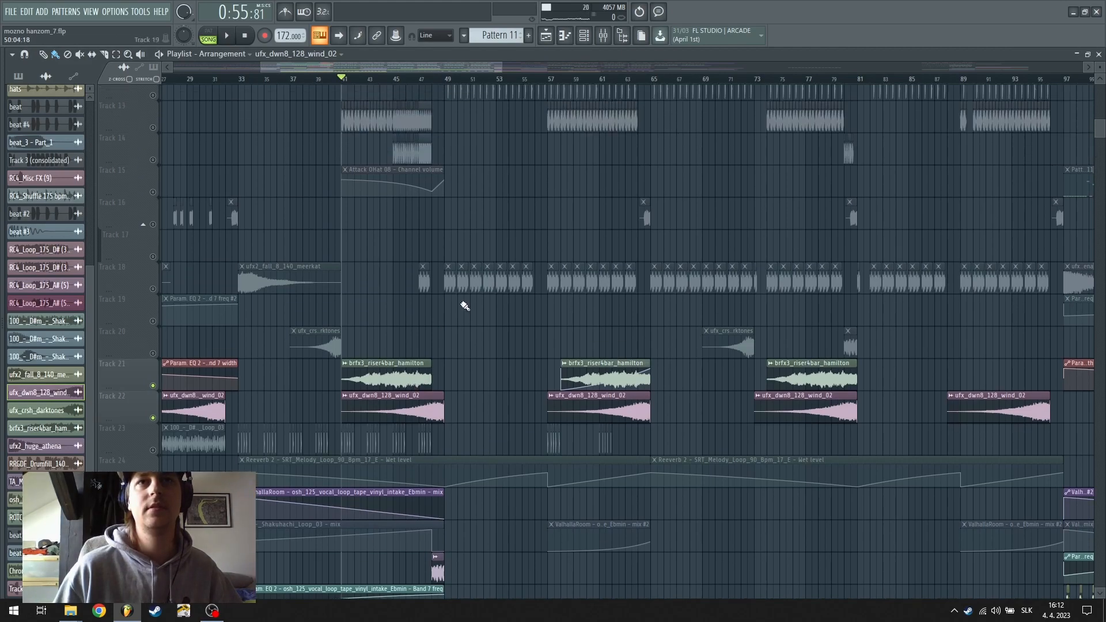
pyautogui.press('space')
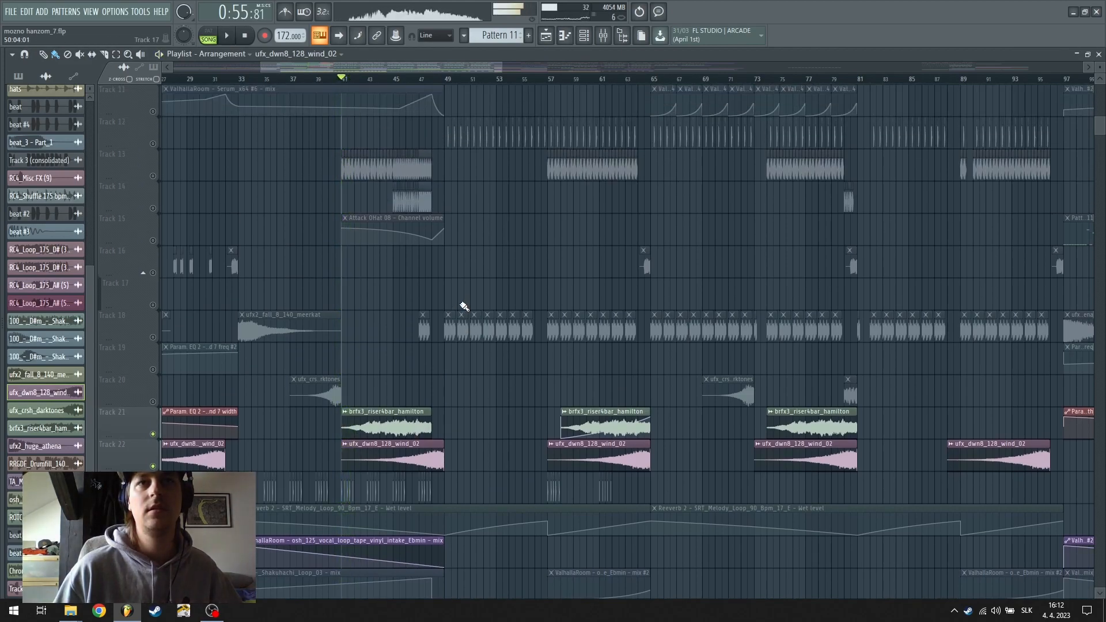
pyautogui.press('space')
# Solo Track 10 and additionally enable tracks 11, 13 and 14
pyautogui.scroll(10, 455, 299)
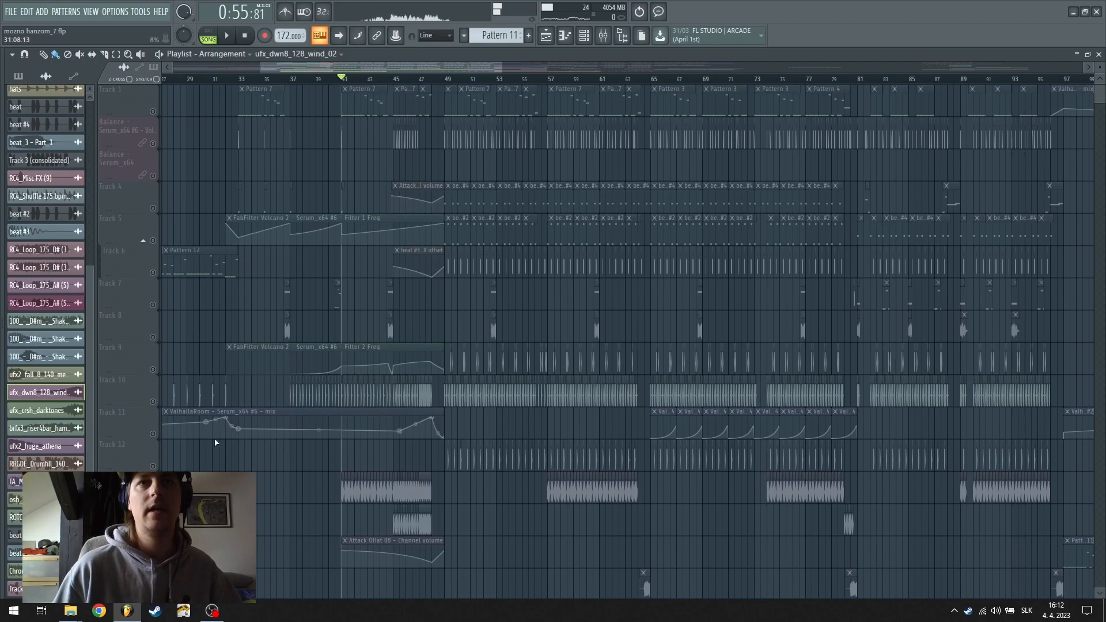
pyautogui.click(155, 402)
pyautogui.scroll(3, 424, 60)
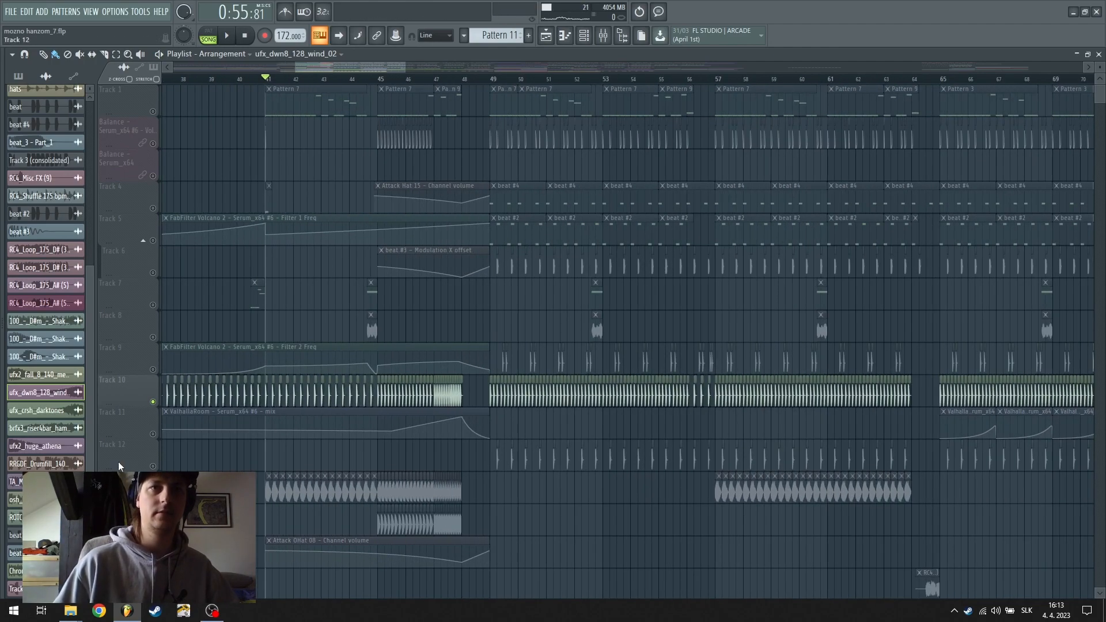
pyautogui.click(153, 498)
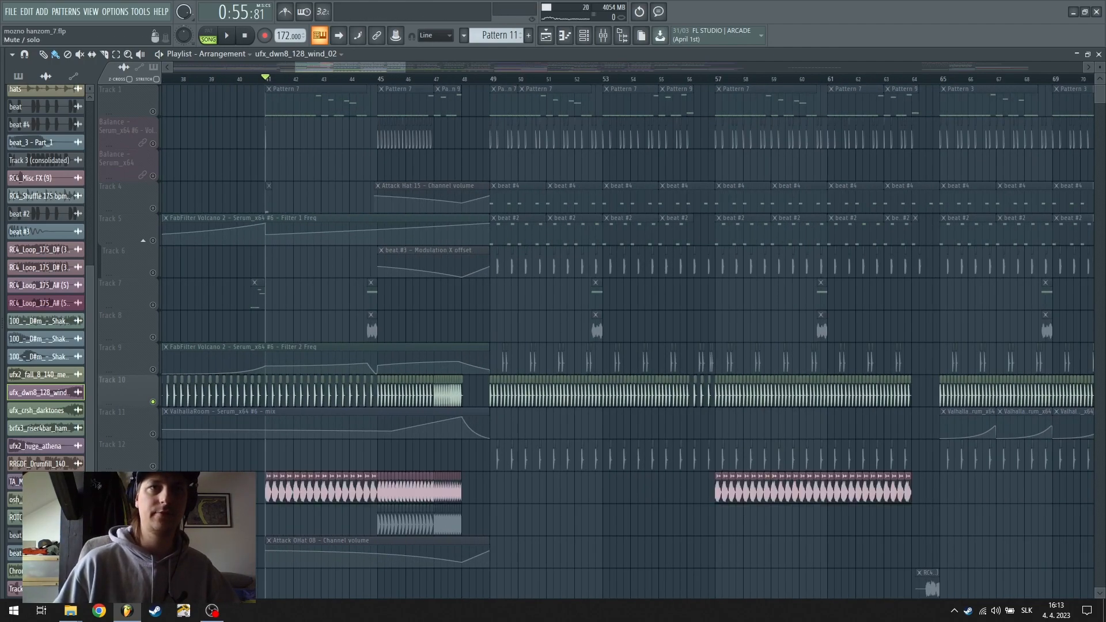
pyautogui.click(152, 530)
pyautogui.click(157, 409)
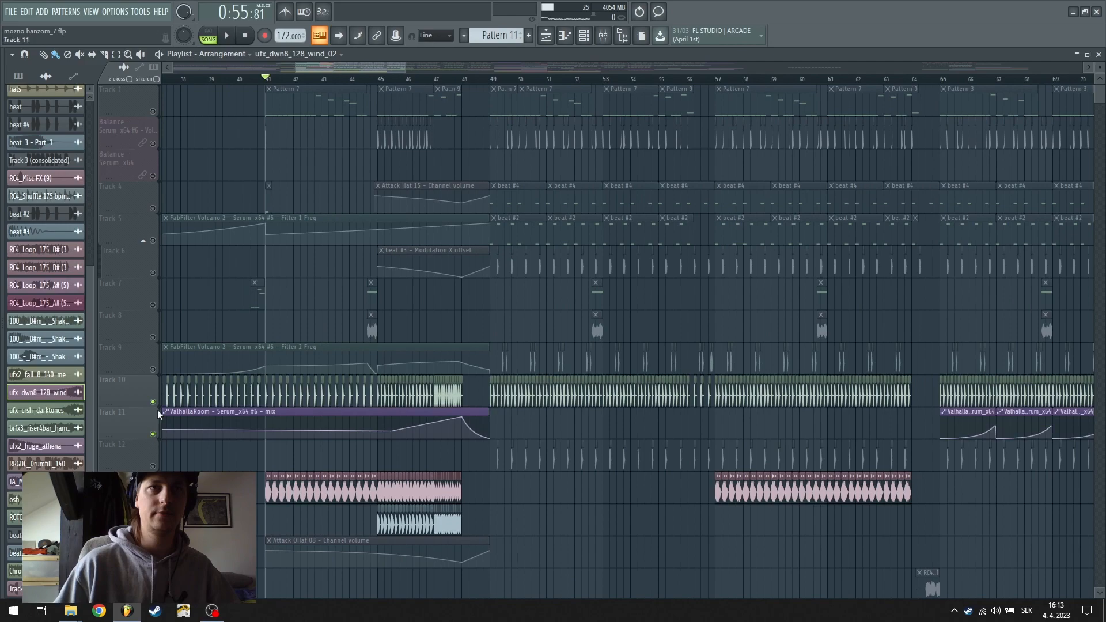
# Enable tracks 4, 5, 6 and both Balance - Serum_x64 tracks, and play the build-up from just before bar 45
pyautogui.click(153, 272)
pyautogui.click(153, 240)
pyautogui.click(153, 208)
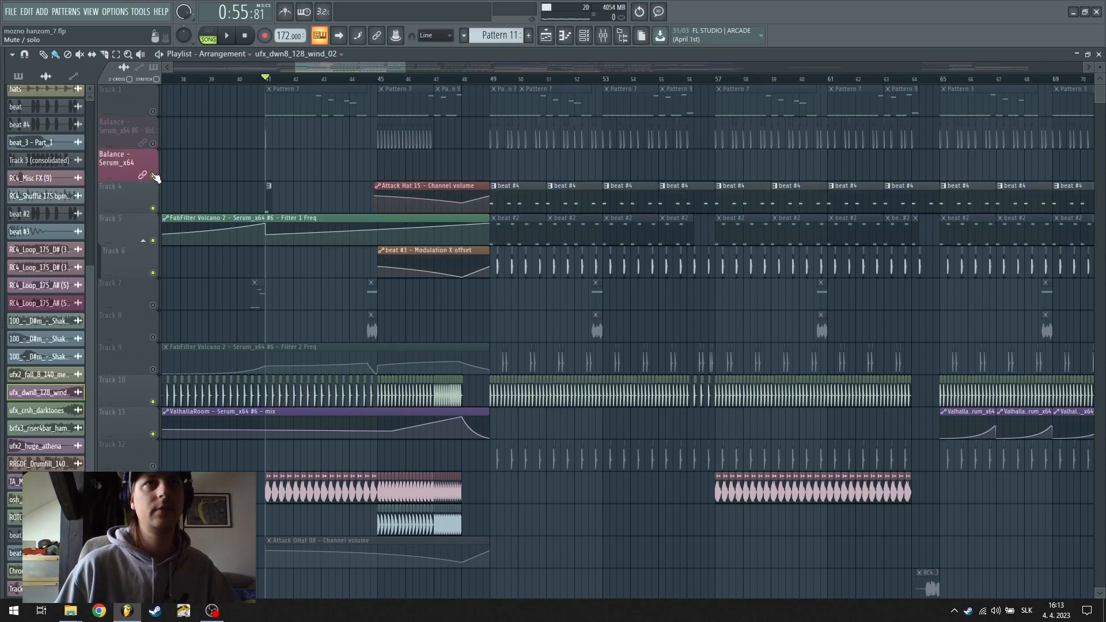
pyautogui.click(153, 143)
pyautogui.press('space')
pyautogui.click(368, 81)
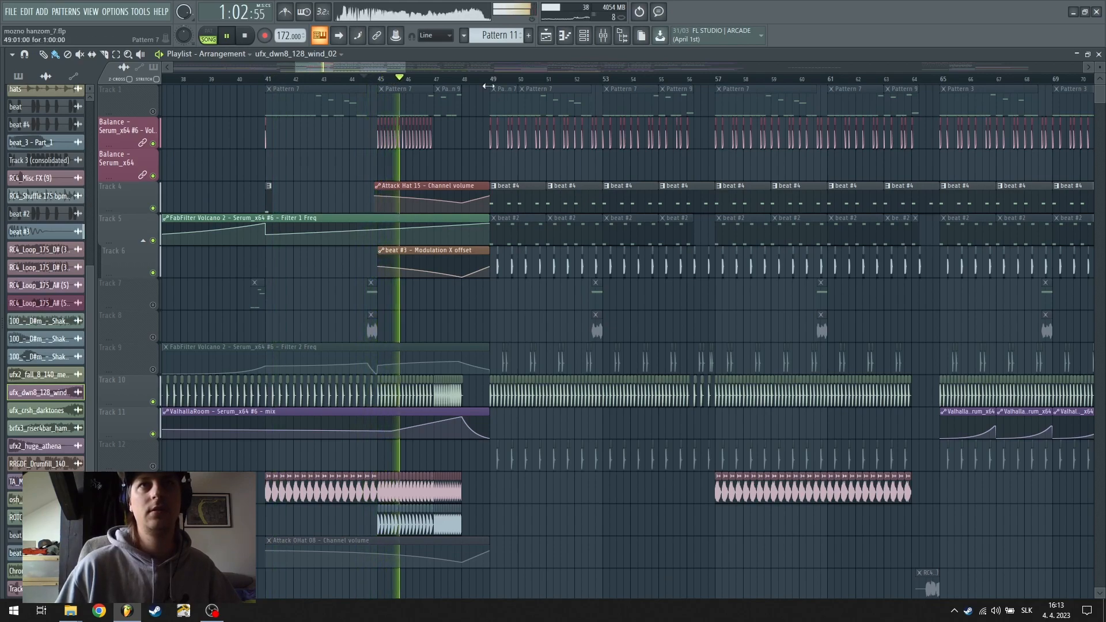
# Enable Track 15 with the Attack OHat 08 volume automation, listen to the build-up, and stop playback
pyautogui.scroll(2, 480, 84)
pyautogui.scroll(-2, 480, 84)
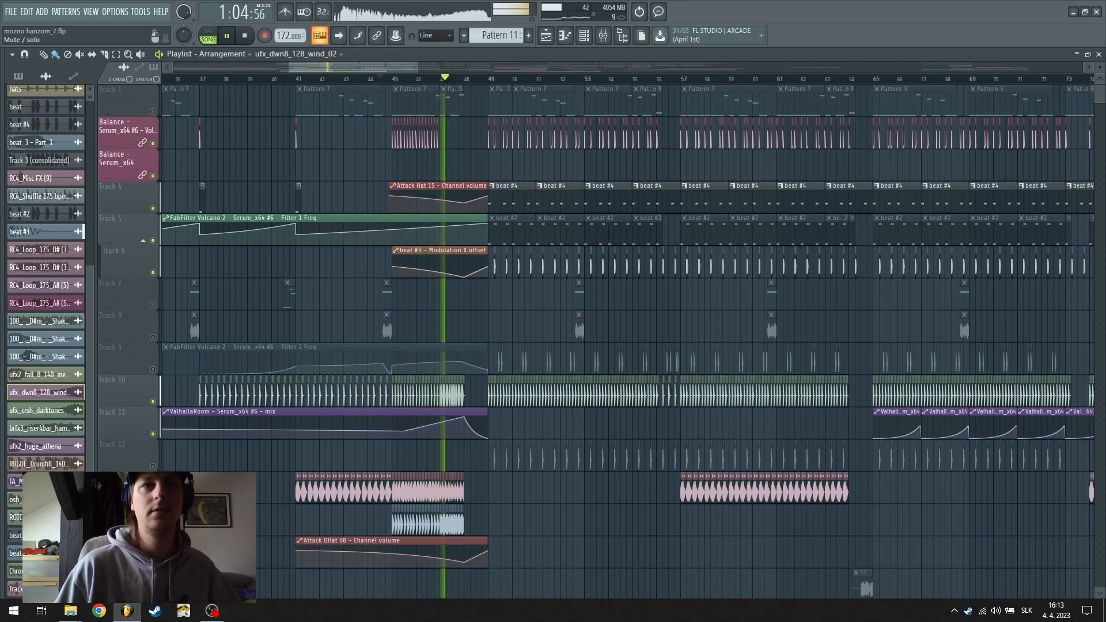
pyautogui.scroll(-4, 630, 474)
pyautogui.scroll(-6, 631, 475)
pyautogui.press('space')
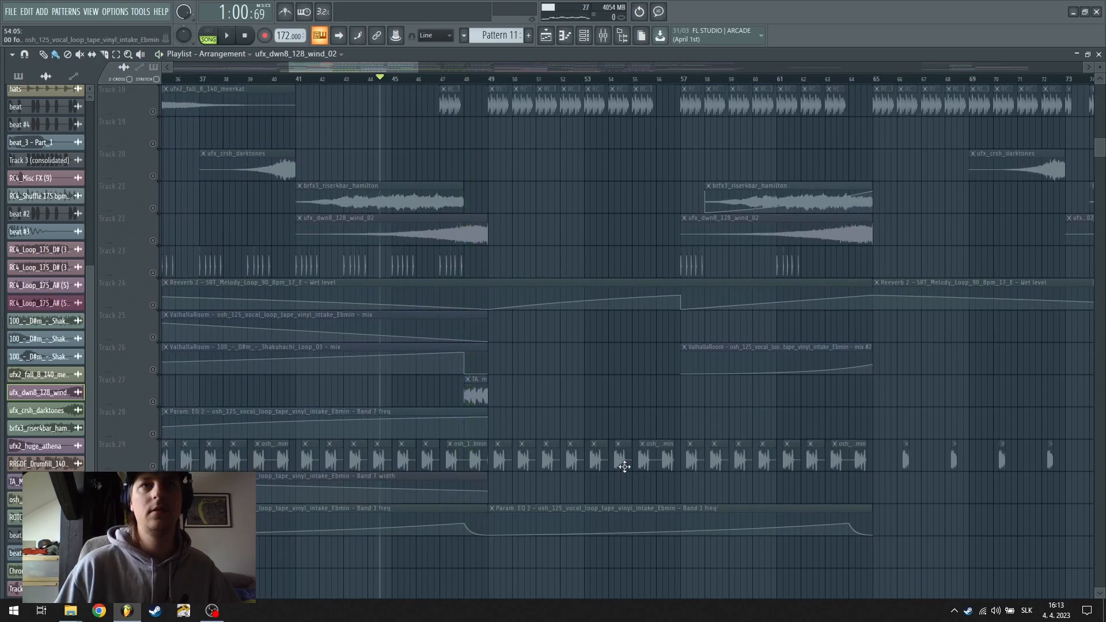
# Enable Track 18 and inspect the sample settings of its RC4_Shuffle 175 bpm (9) clip at bar 49
pyautogui.scroll(10, 906, 412)
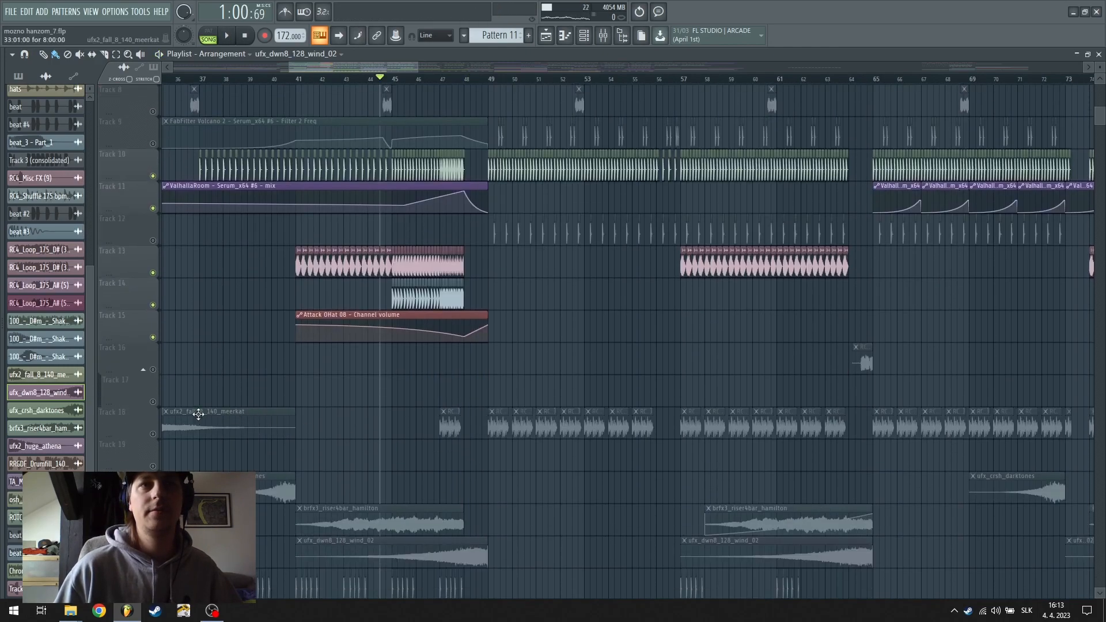
pyautogui.click(152, 434)
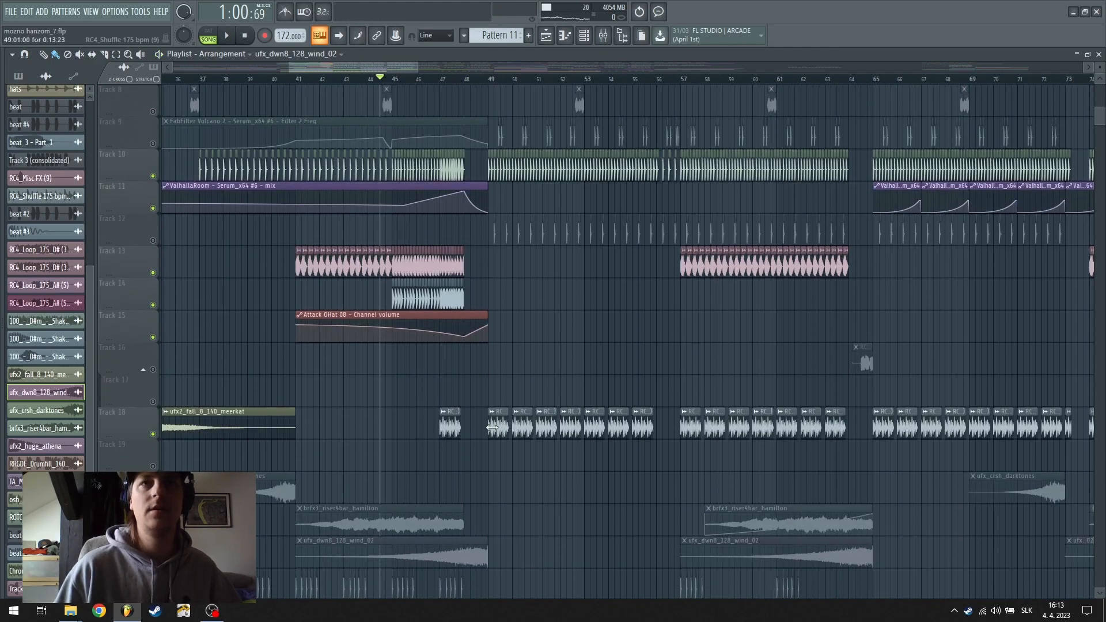
pyautogui.doubleClick(490, 427)
pyautogui.press('Escape')
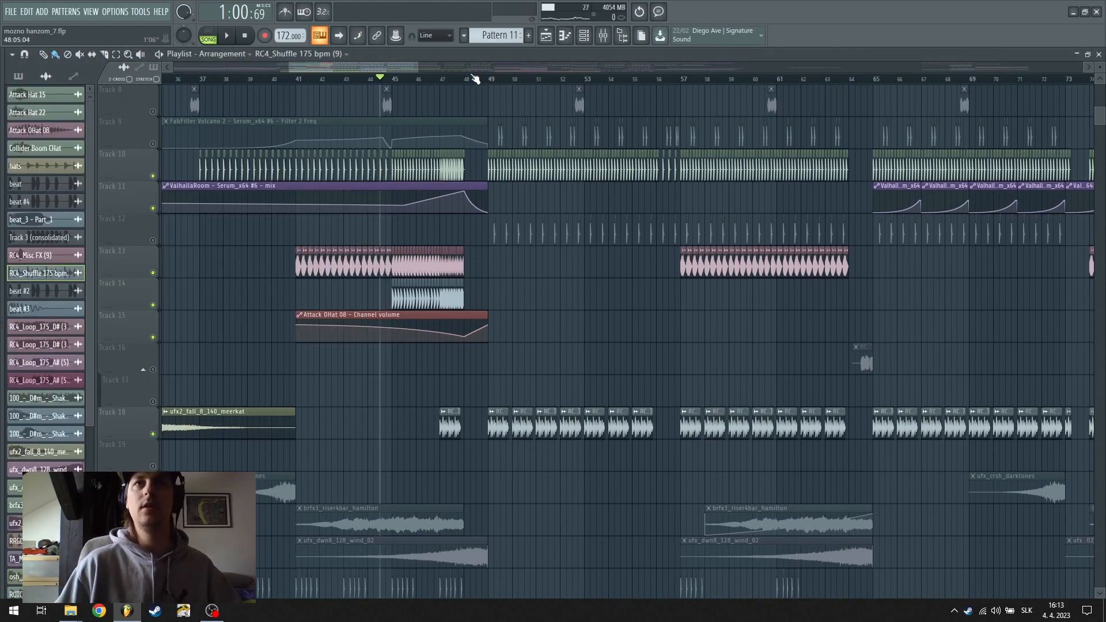
# Set the playback position to bar 49 and solo Balance - Serum_x64 #6 - Volume together with Track 1
pyautogui.hscroll(3, 464, 68)
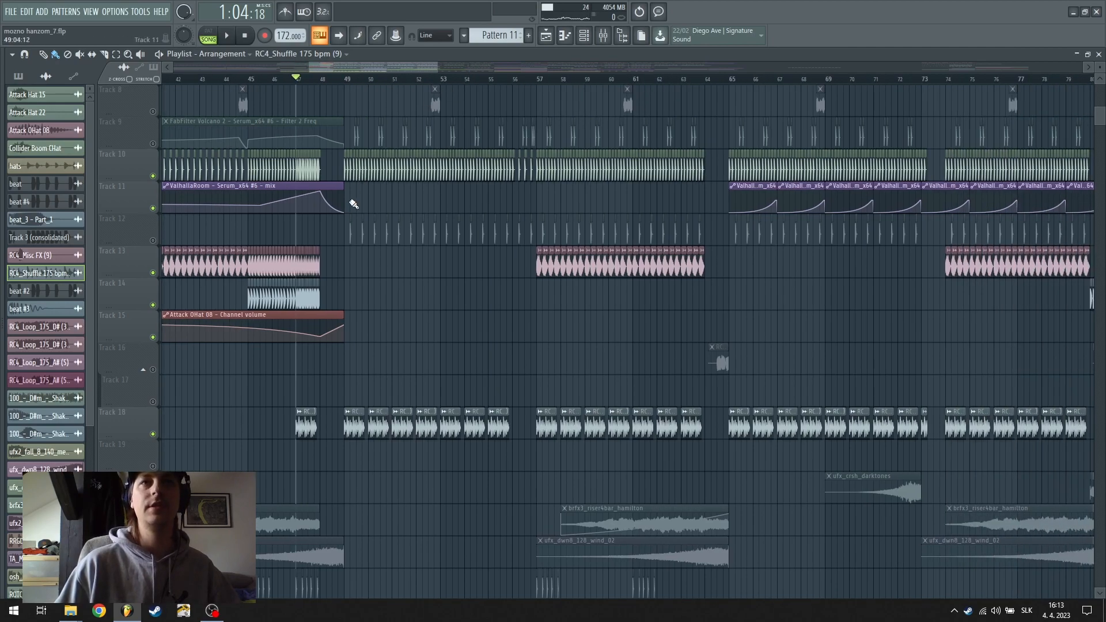
pyautogui.scroll(5, 185, 239)
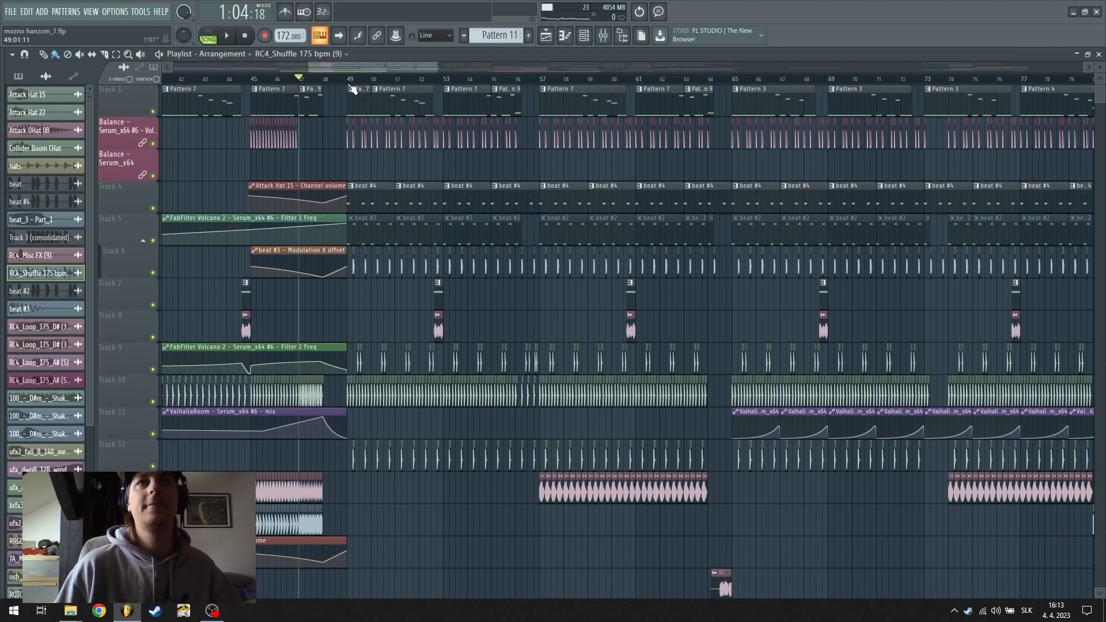
pyautogui.rightClick(153, 143)
pyautogui.click(153, 112)
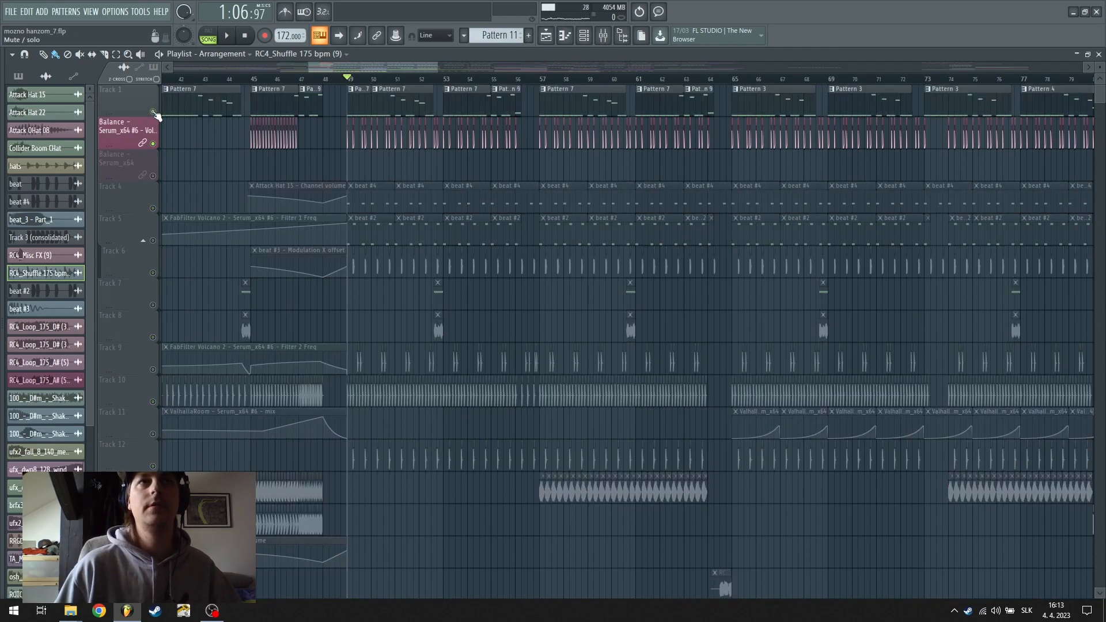
# Select Pattern 7 and show its Unsorted instruments in the channel rack
pyautogui.click(599, 35)
pyautogui.click(583, 35)
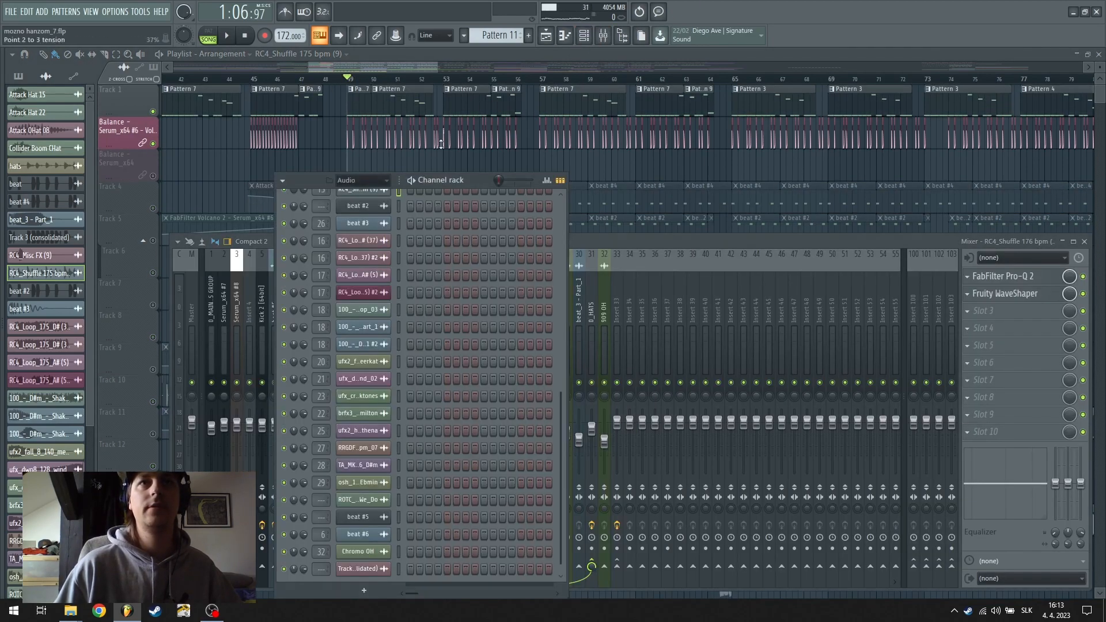
pyautogui.click(362, 229)
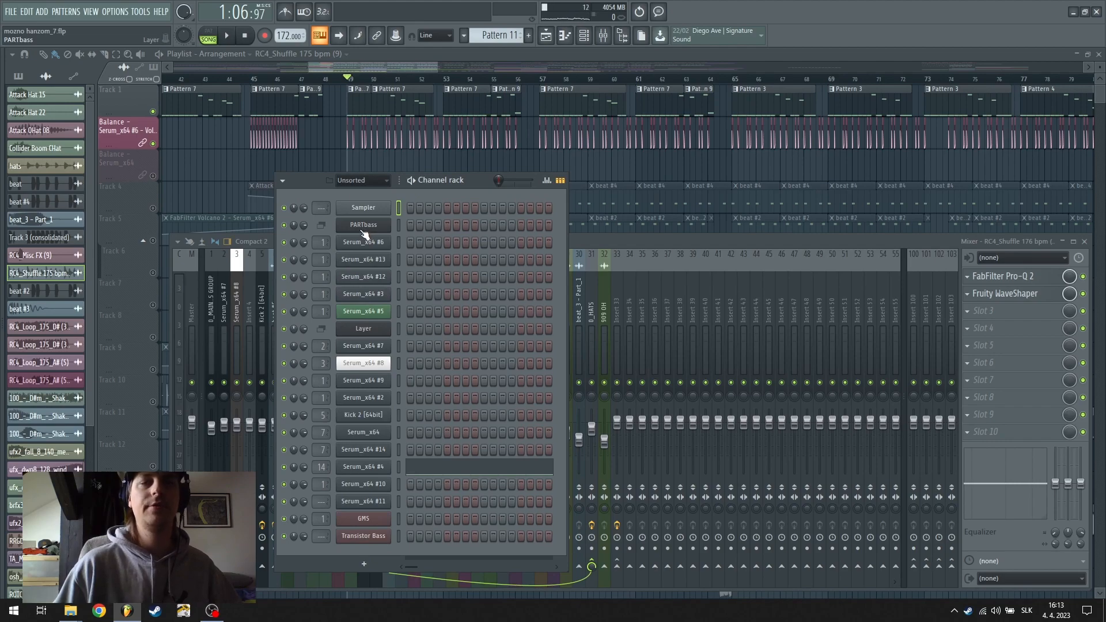
pyautogui.click(354, 95)
pyautogui.click(583, 35)
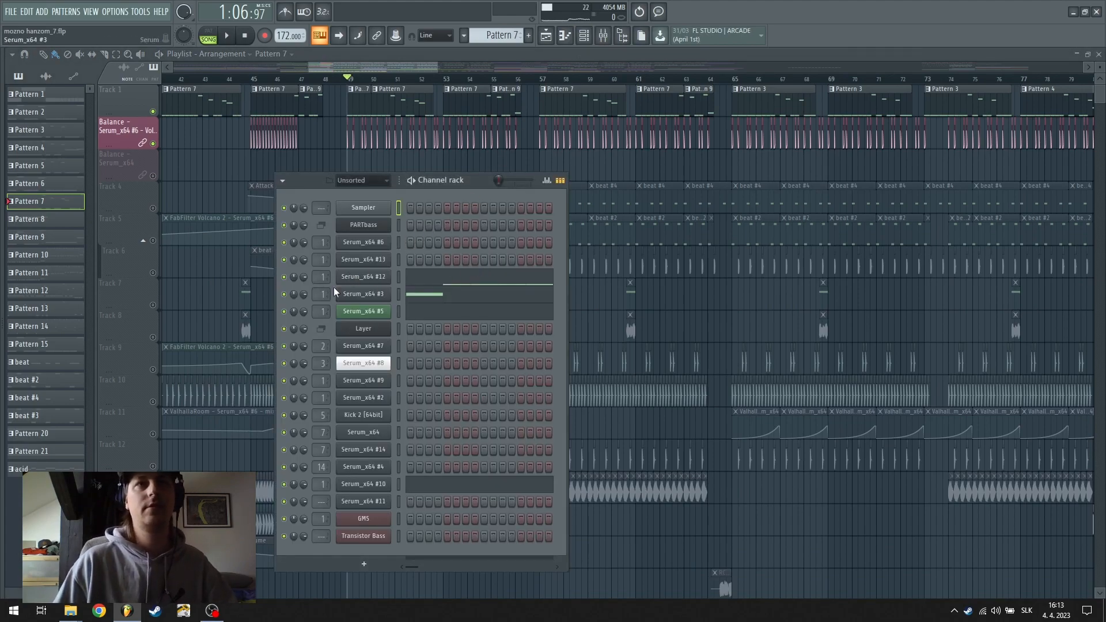
# Inspect the Serum_x64 #3 and Serum_x64 #12 bass synths, auditioning a note on Serum_x64 #3, and close both
pyautogui.click(399, 295)
pyautogui.click(378, 293)
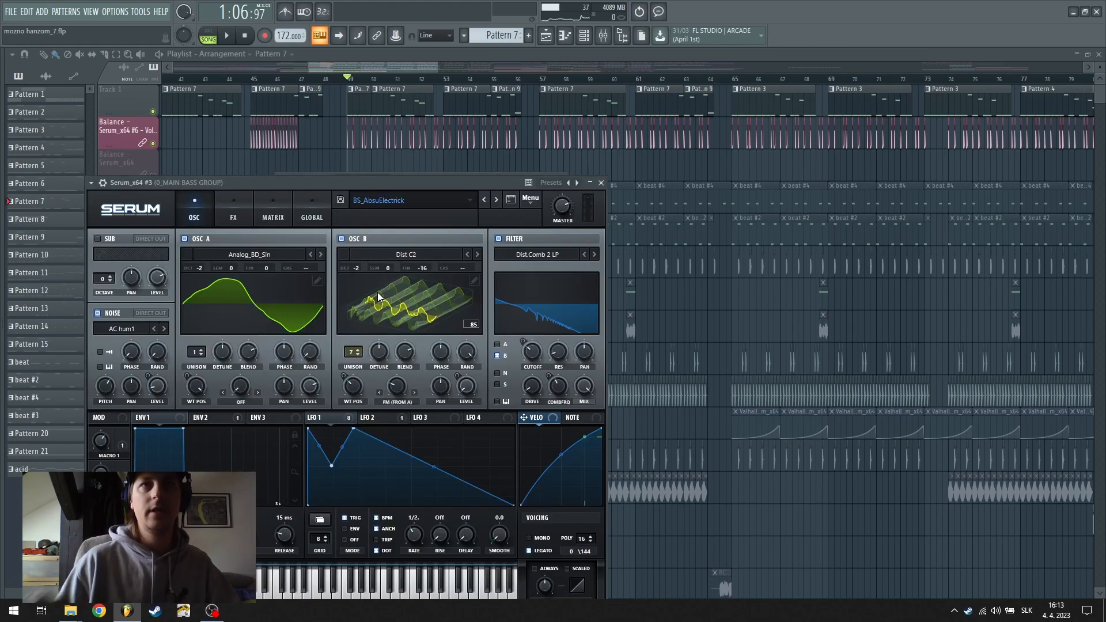
pyautogui.press('x')
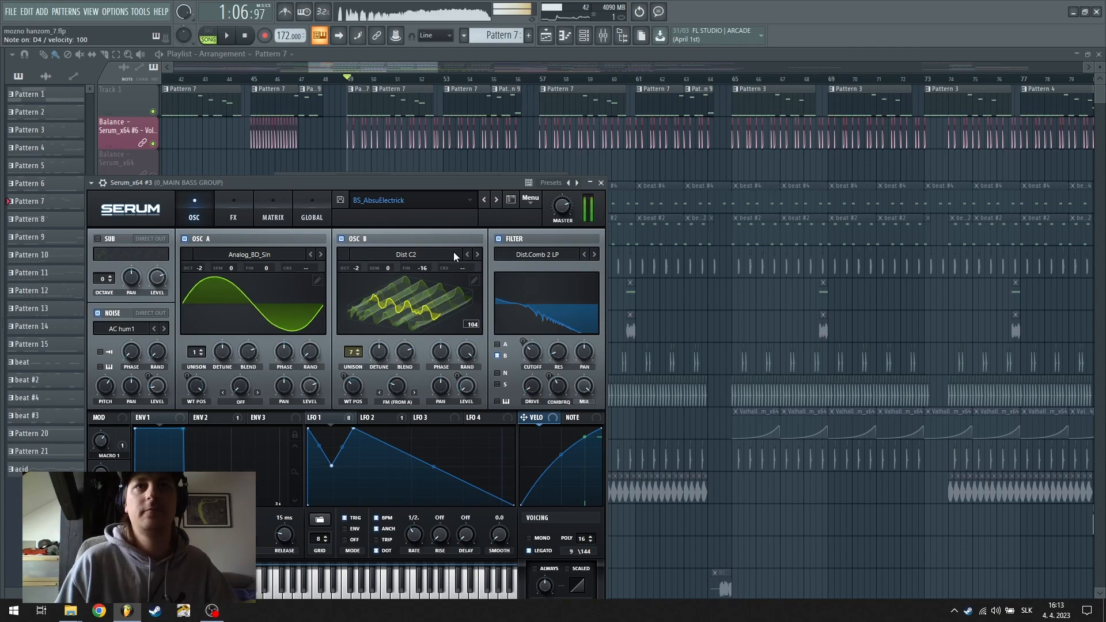
pyautogui.click(601, 183)
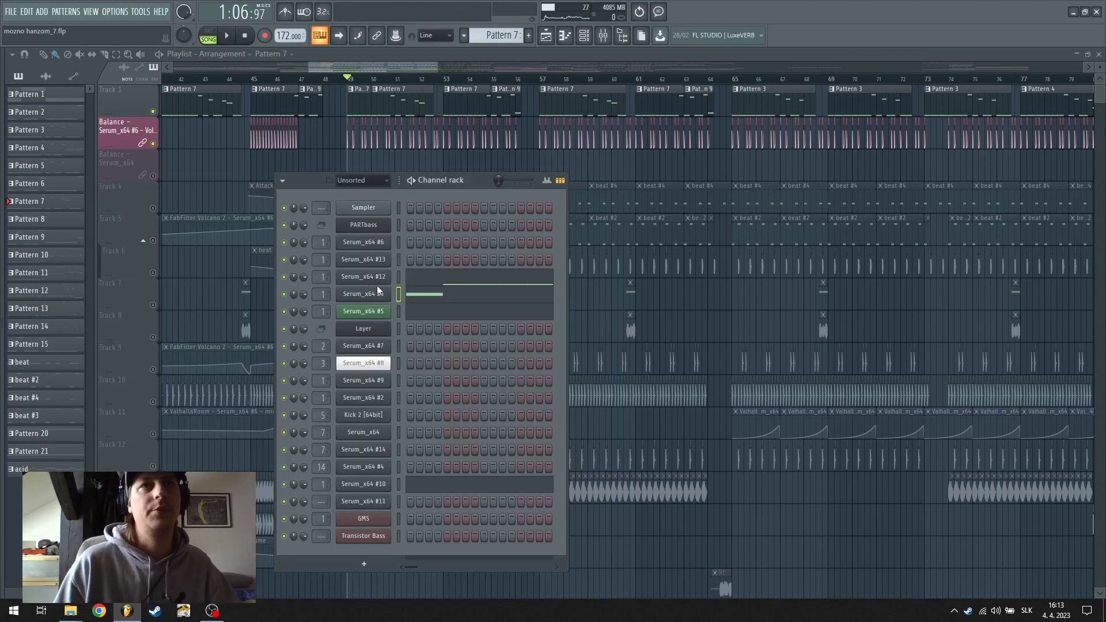
pyautogui.click(395, 280)
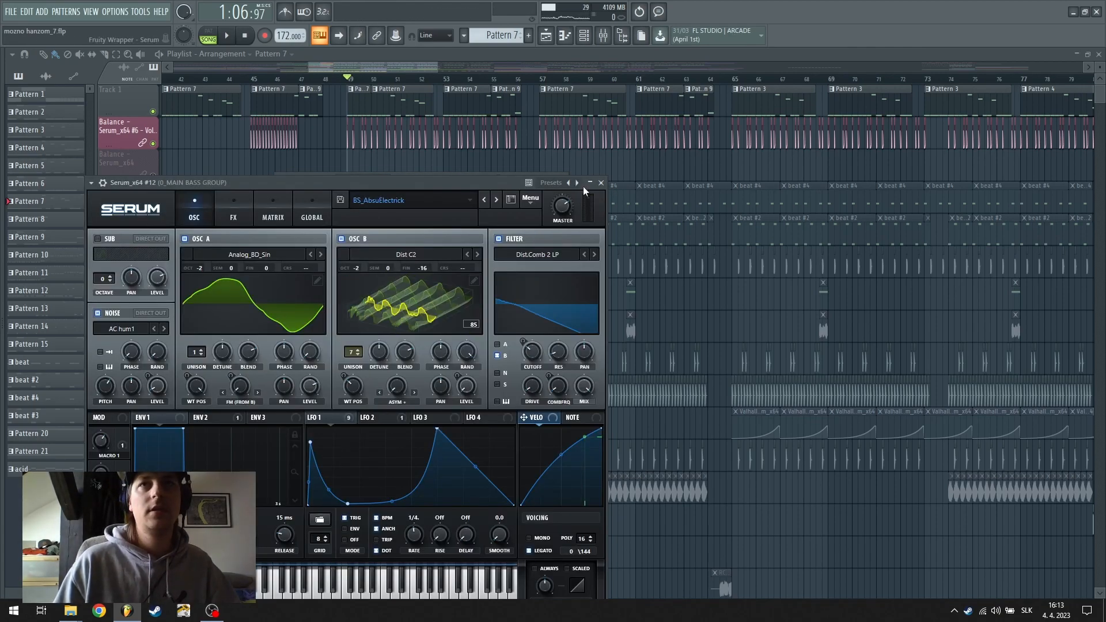
pyautogui.click(601, 182)
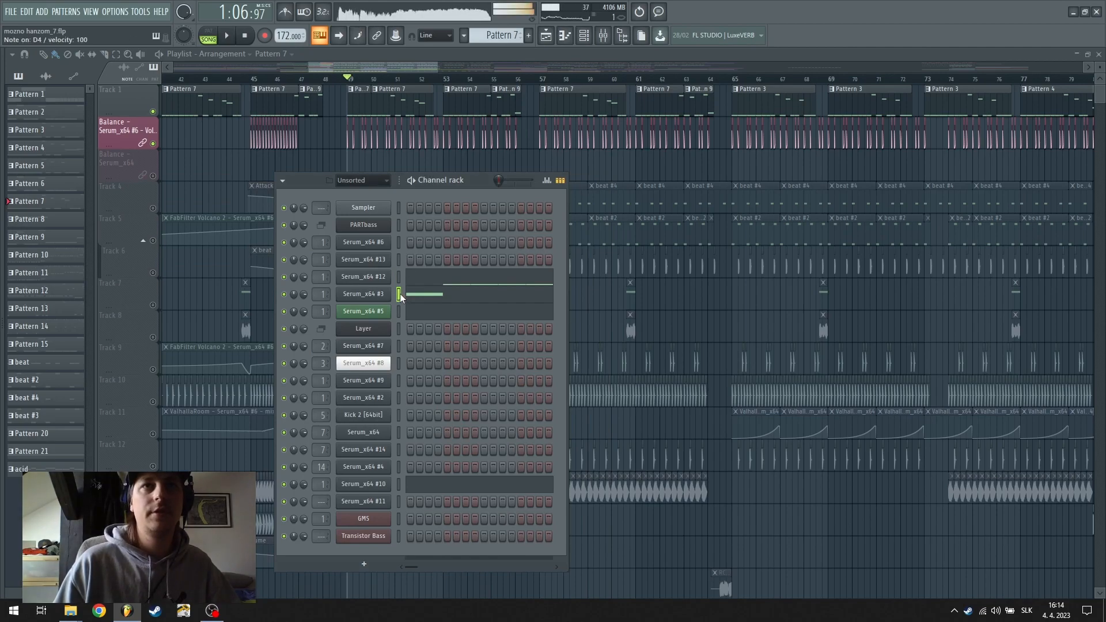
# Audition the Serum_x64 #3 bass with oscillator B and noise switched off, restore both, and close the synth
pyautogui.click(398, 295)
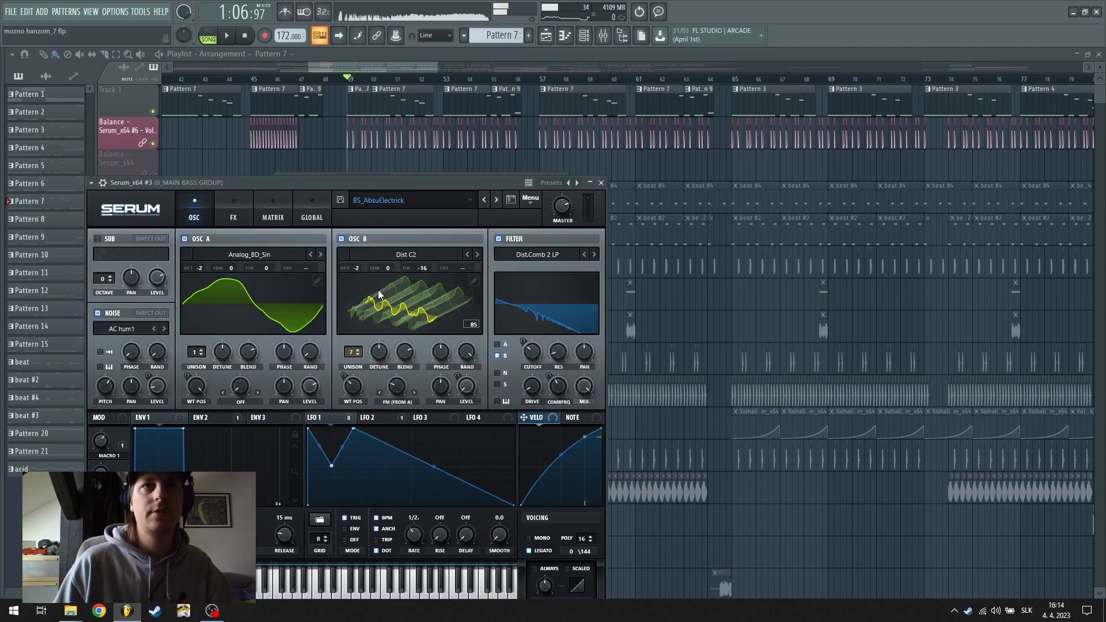
pyautogui.click(343, 238)
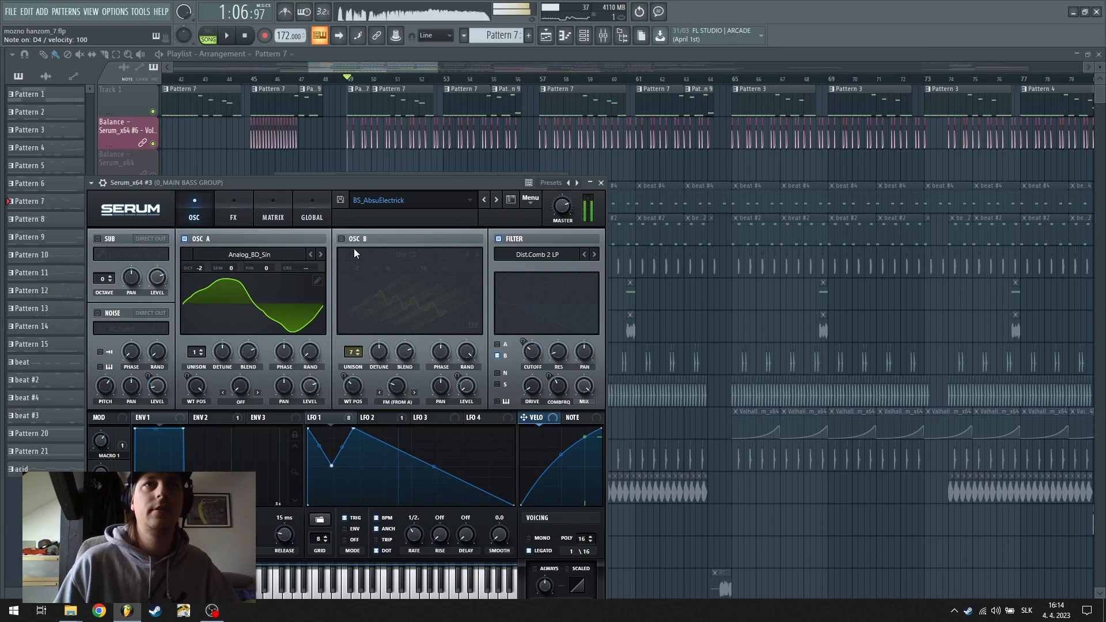
pyautogui.click(341, 239)
pyautogui.click(97, 313)
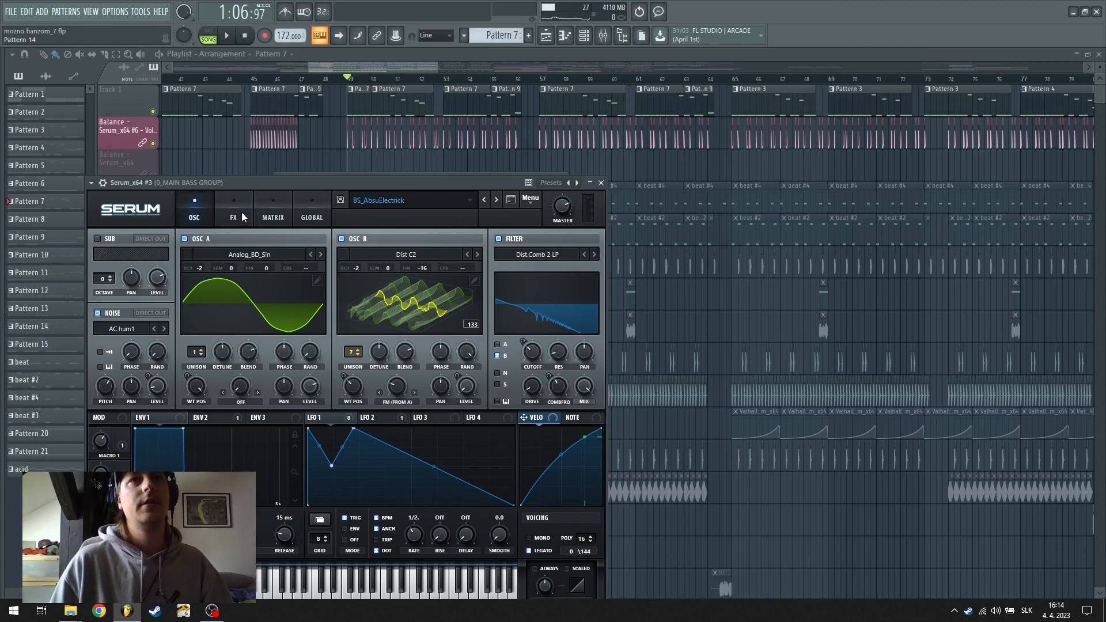
pyautogui.click(600, 182)
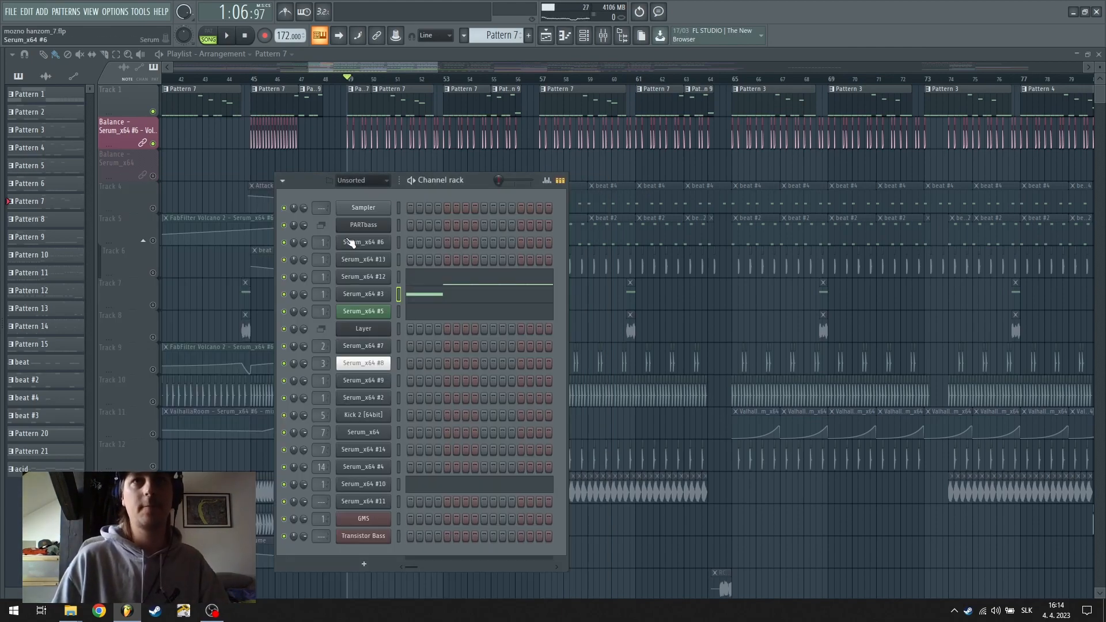
# Examine the Pattern 7 notes of Serum_x64 #5 in the piano roll
pyautogui.click(432, 314)
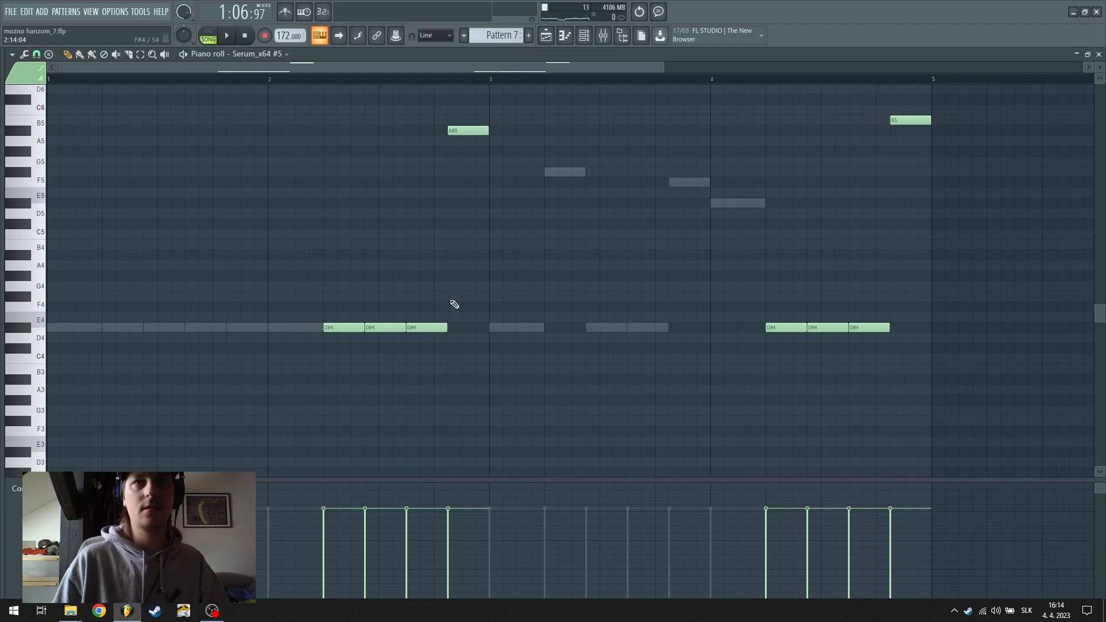
pyautogui.scroll(-3, 469, 93)
pyautogui.press('space')
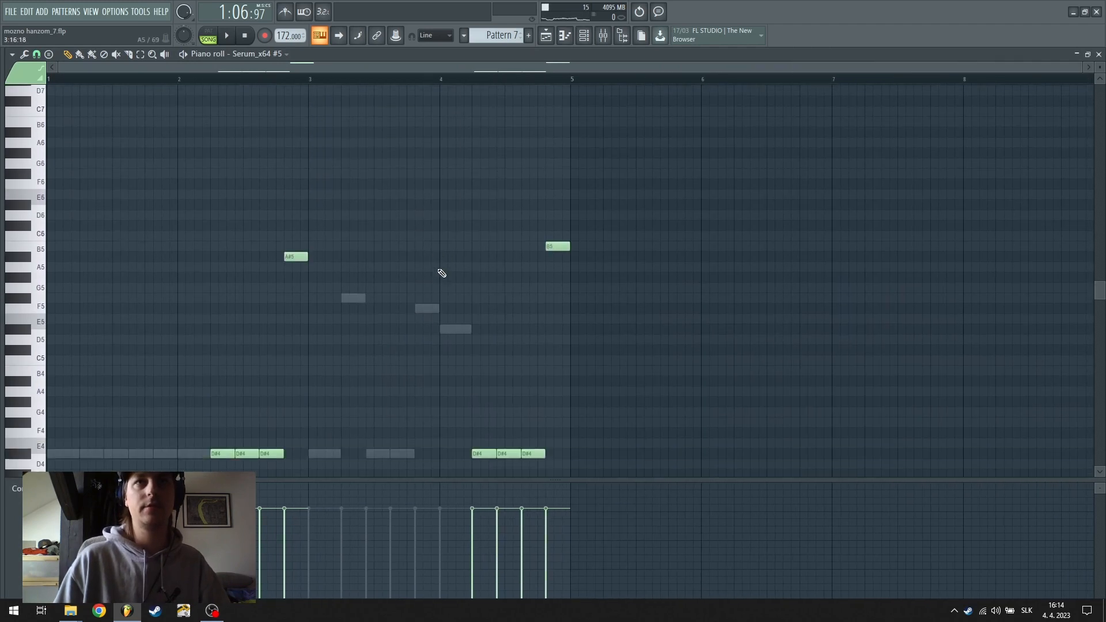
pyautogui.press('space')
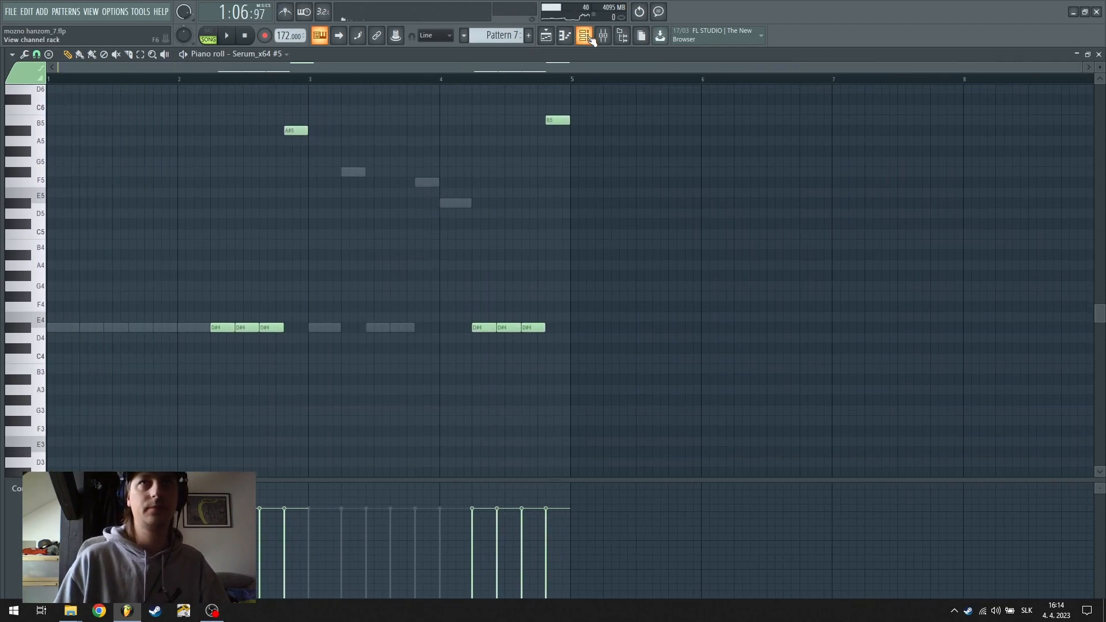
# Audition Serum_x64 #12 from the channel rack, inspect its oscillators and effects chain, and close the synth
pyautogui.press('F6')
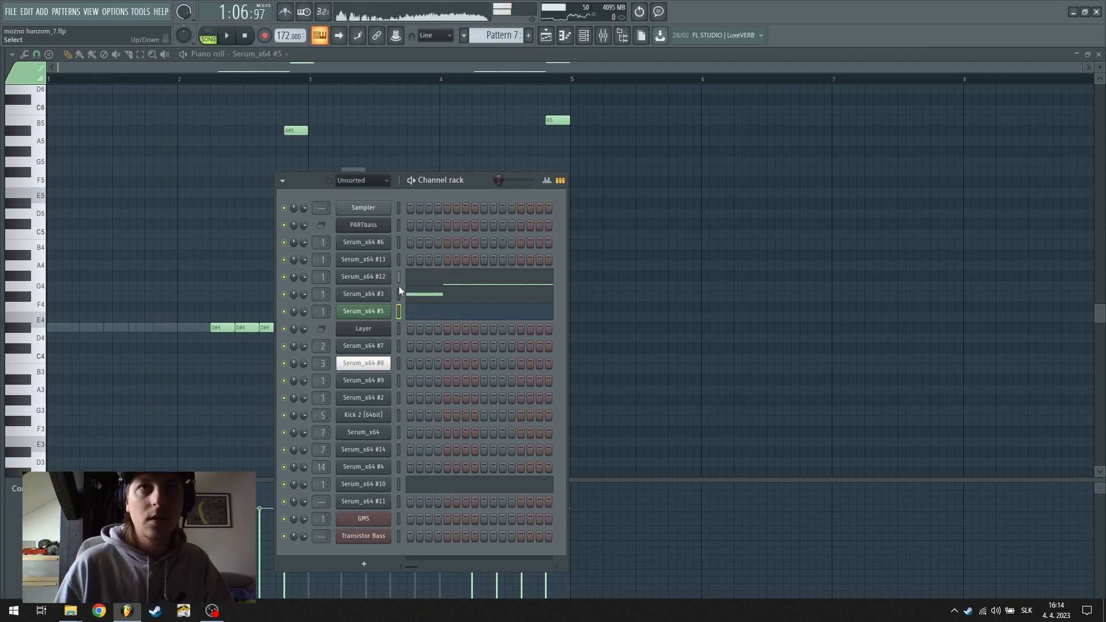
pyautogui.click(381, 275)
pyautogui.press('x')
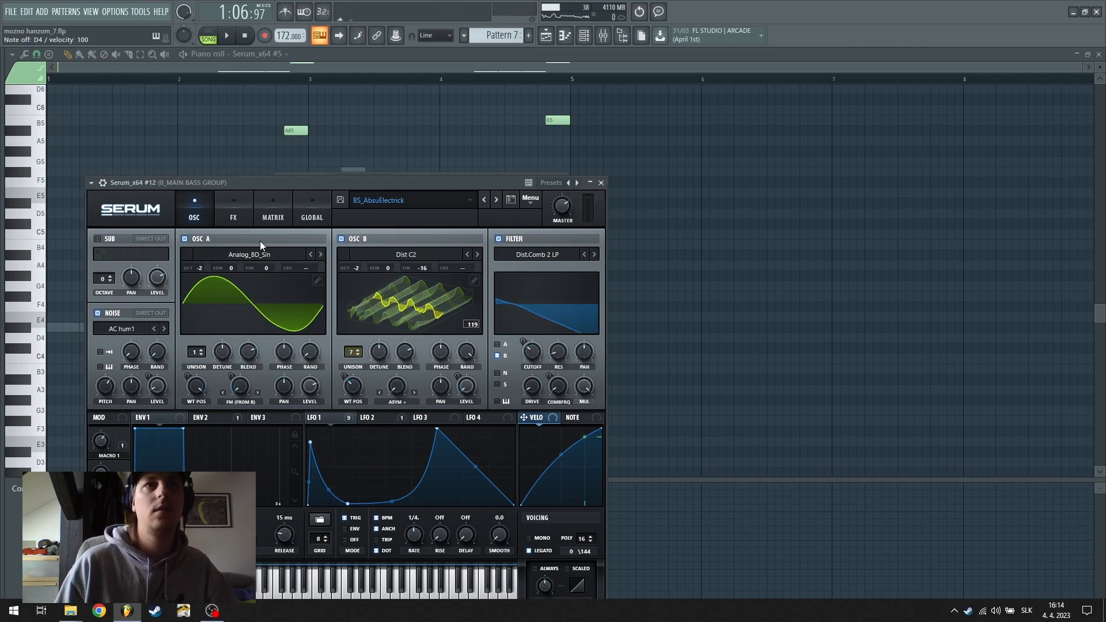
pyautogui.click(244, 222)
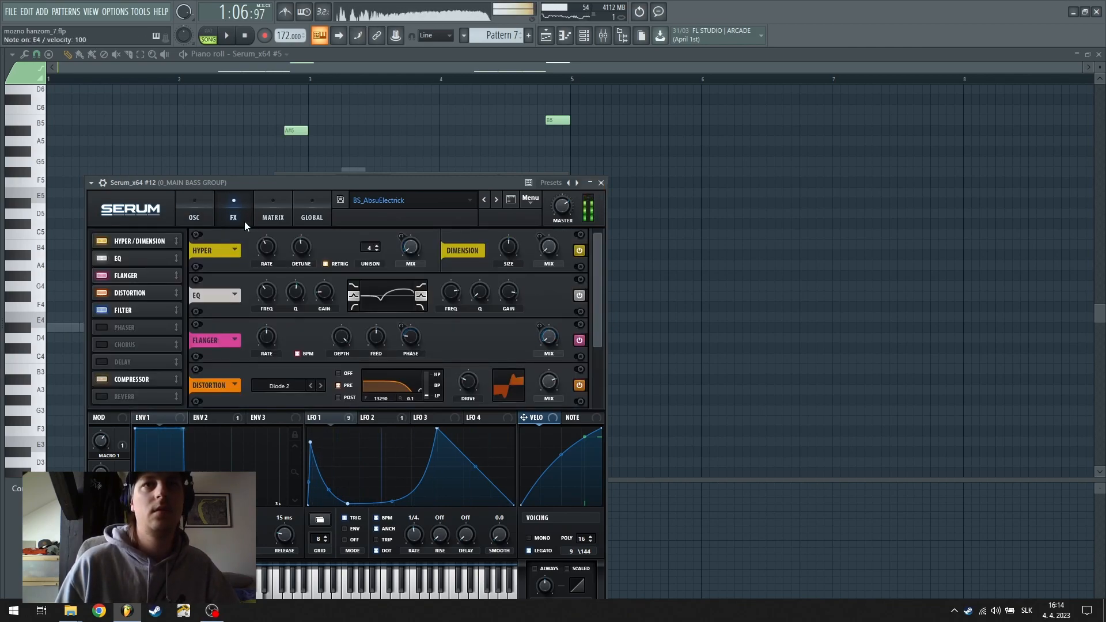
pyautogui.click(600, 183)
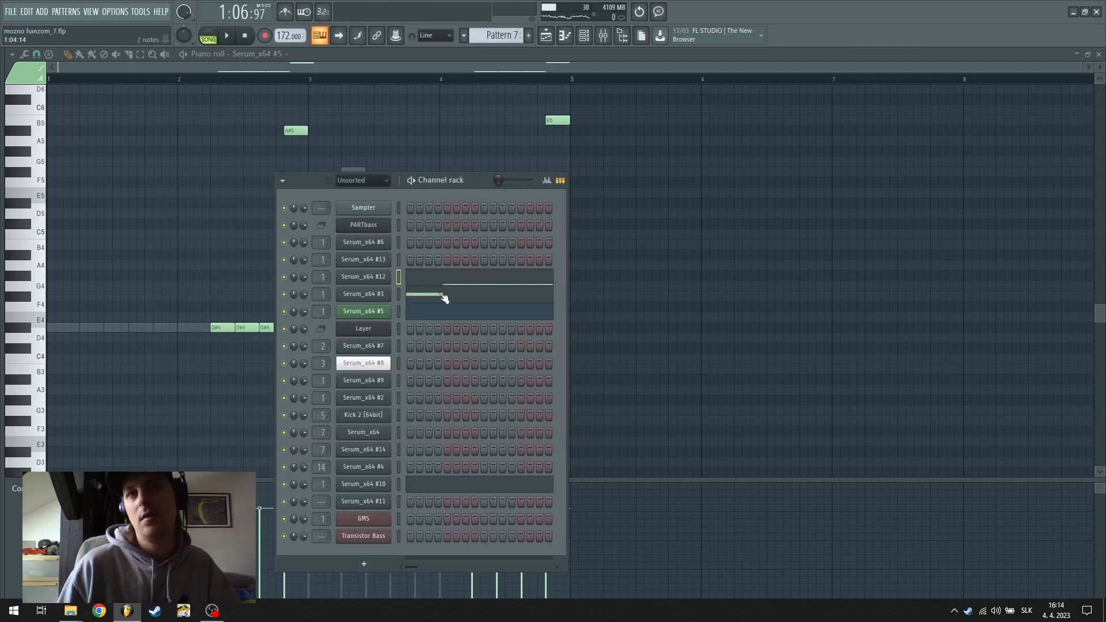
# Audition the bass channels Serum_x64 #5, #10, #12 and #3 by playing notes on each for comparison
pyautogui.press('c')
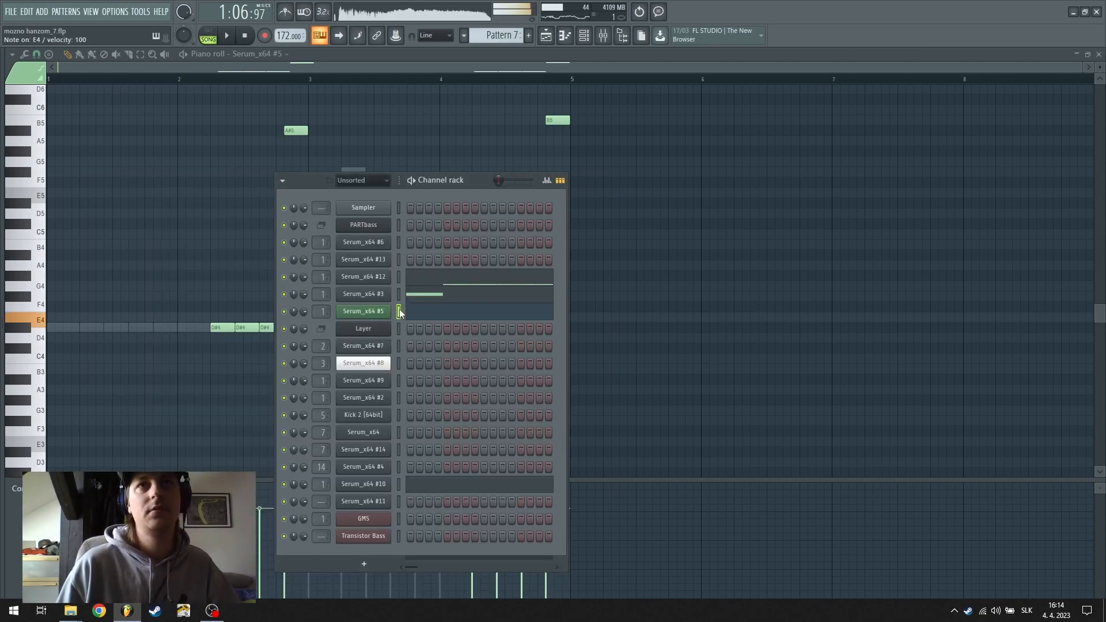
pyautogui.click(403, 485)
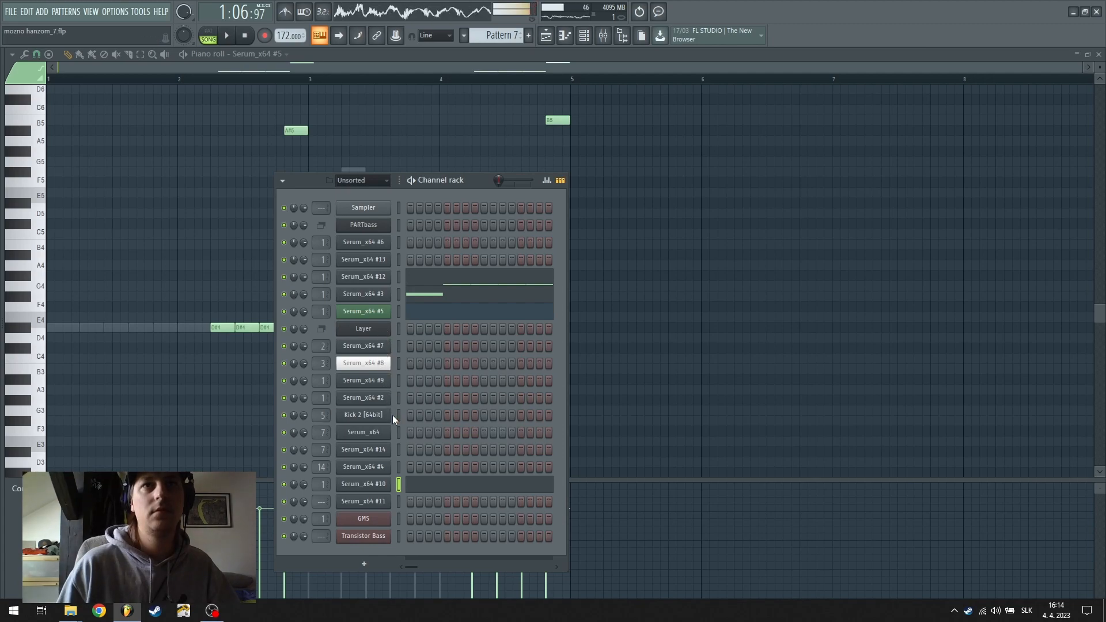
pyautogui.click(399, 310)
pyautogui.click(399, 277)
pyautogui.press('d')
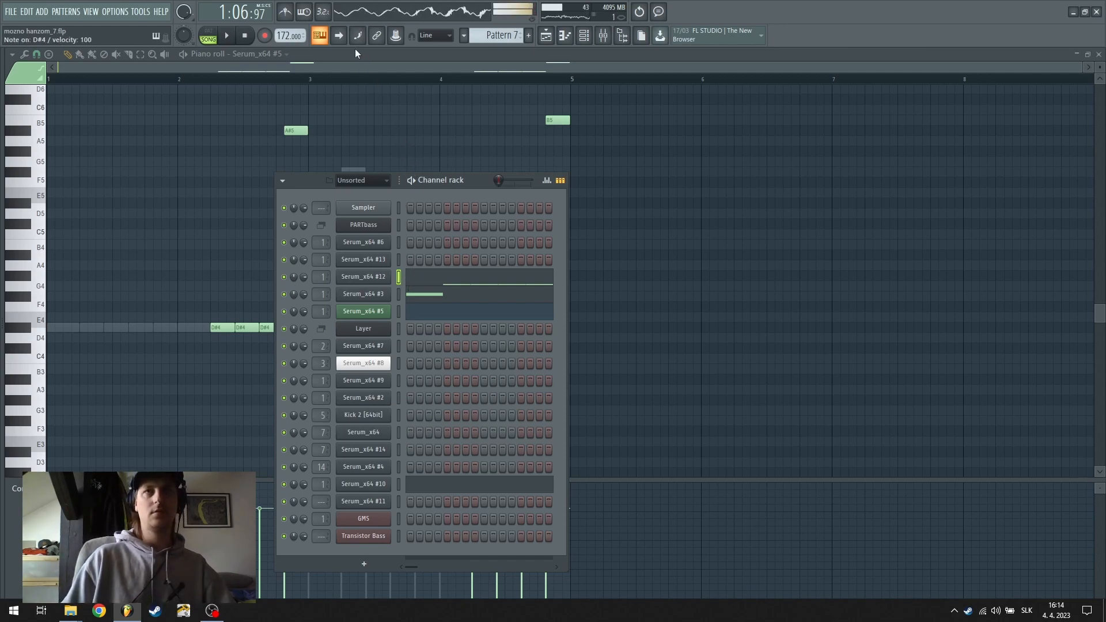
pyautogui.click(398, 294)
pyautogui.click(399, 485)
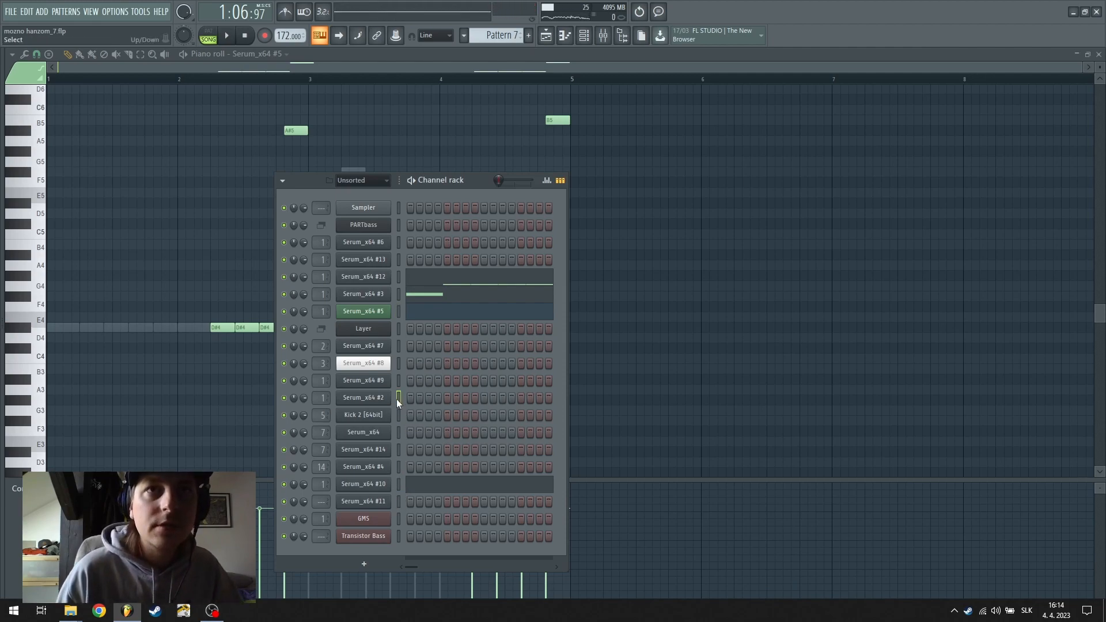
# Audition Serum_x64 #8, #7 and #13 by selecting each channel and playing a D note
pyautogui.click(399, 363)
pyautogui.press('d')
pyautogui.click(399, 349)
pyautogui.press('d')
pyautogui.click(399, 364)
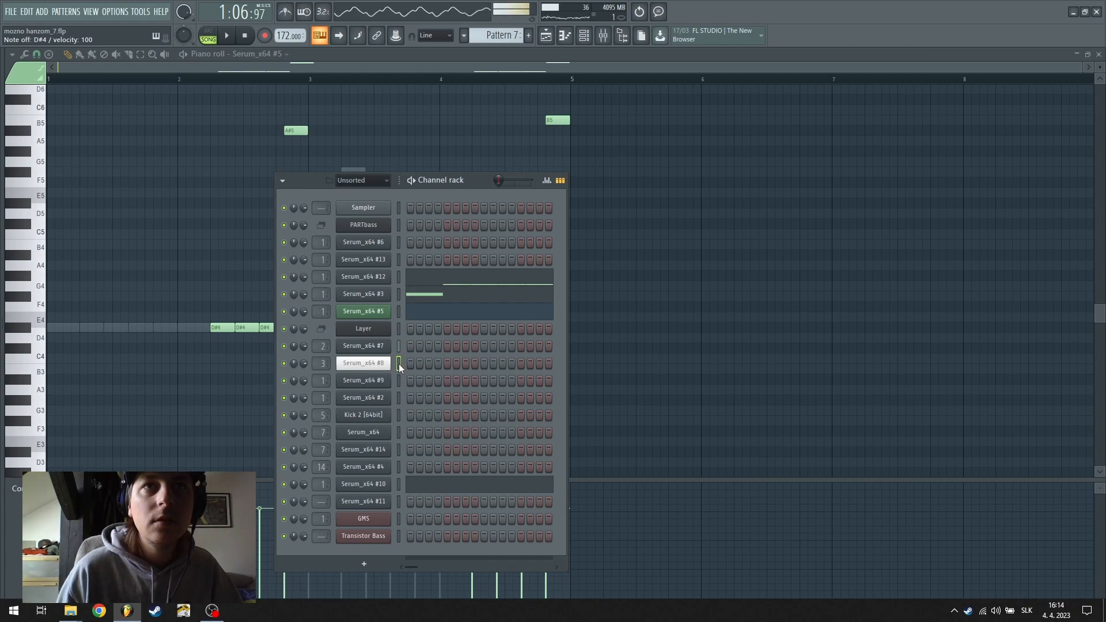
pyautogui.click(399, 259)
pyautogui.press('d')
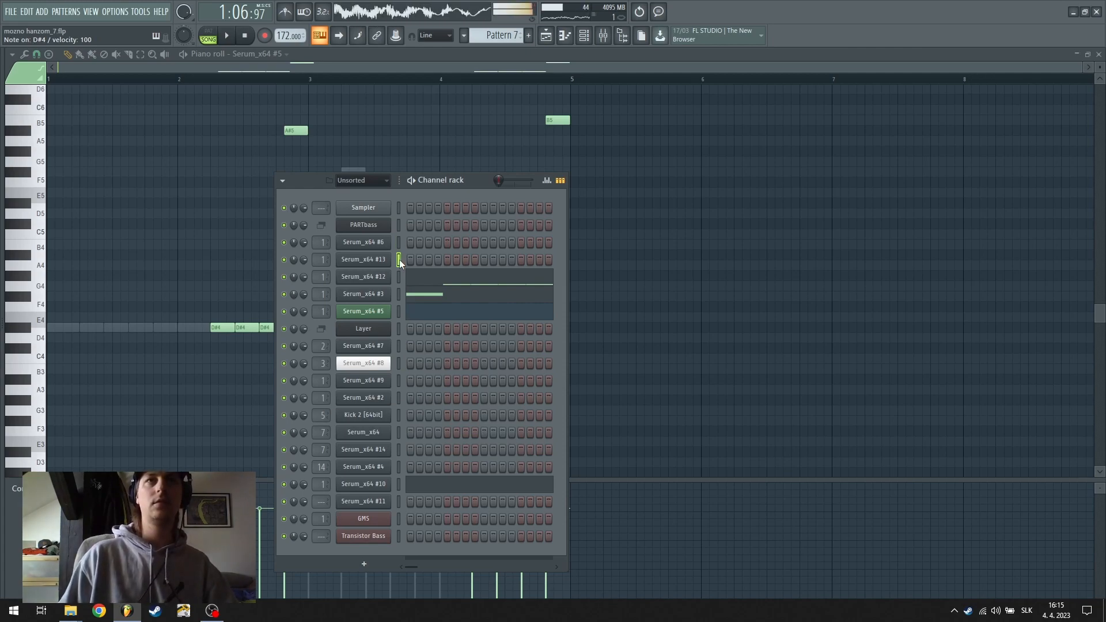
# Return to the playlist and inspect the oscillator and LFO settings of Serum_x64 #13
pyautogui.click(482, 56)
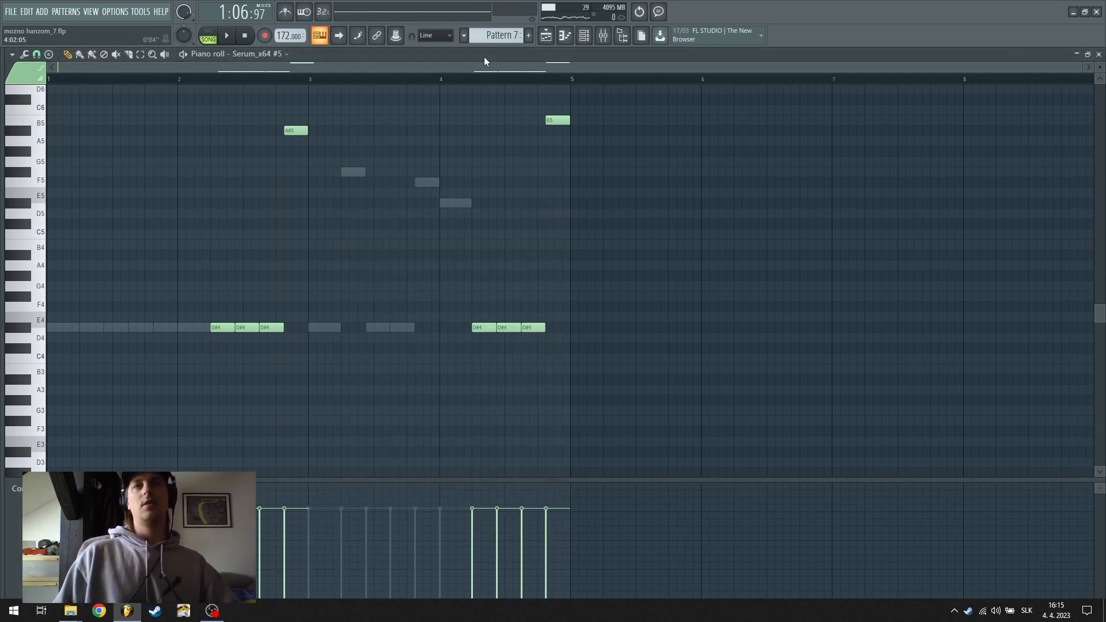
pyautogui.click(544, 35)
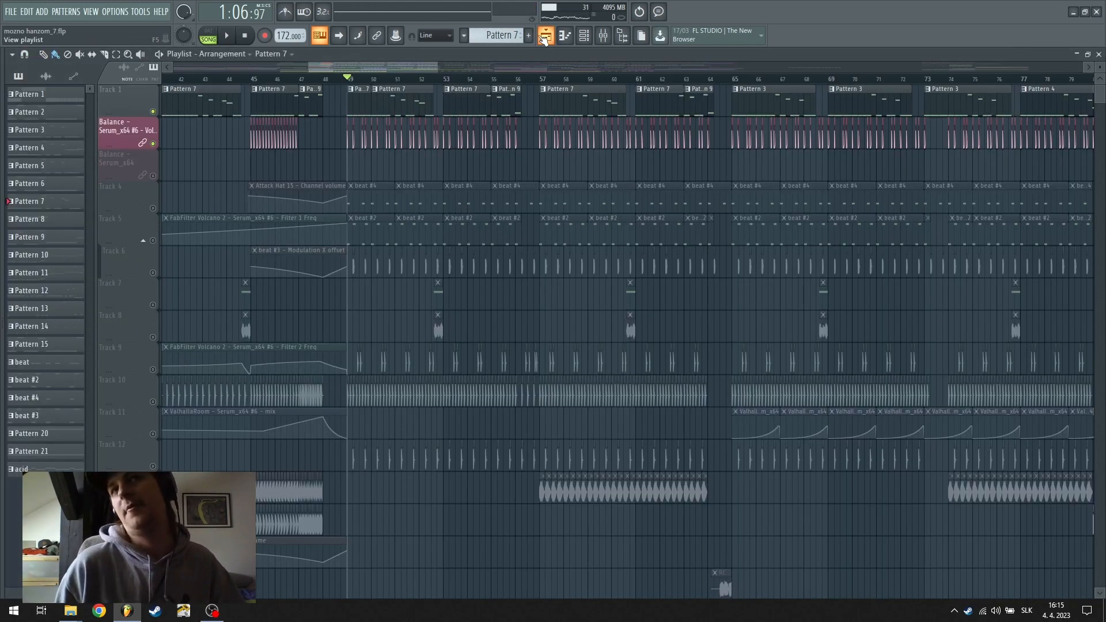
pyautogui.click(584, 36)
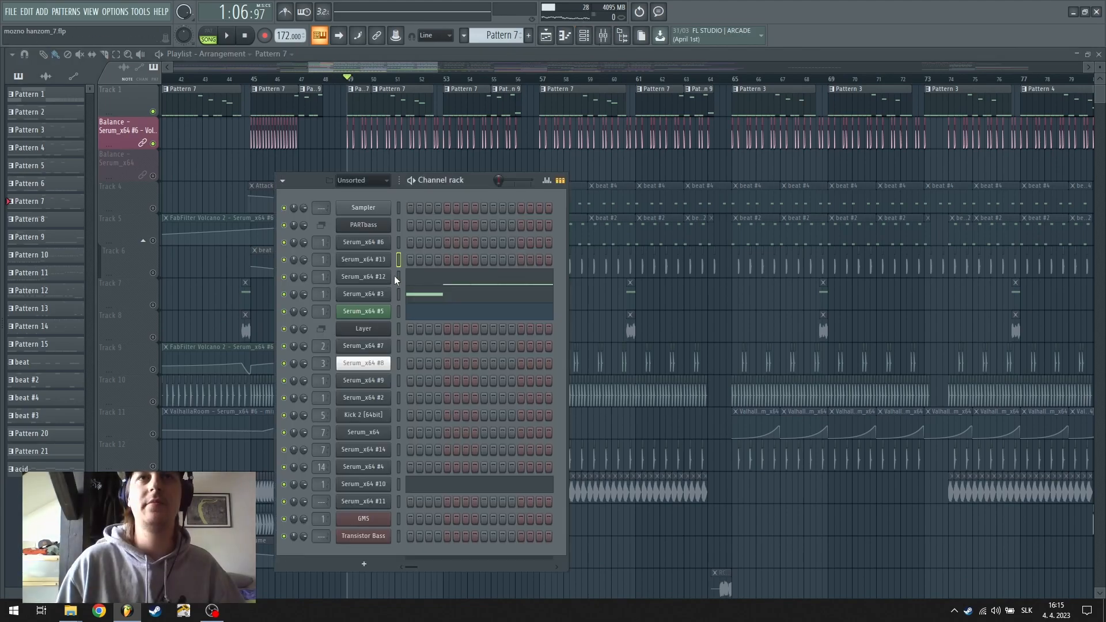
pyautogui.click(378, 265)
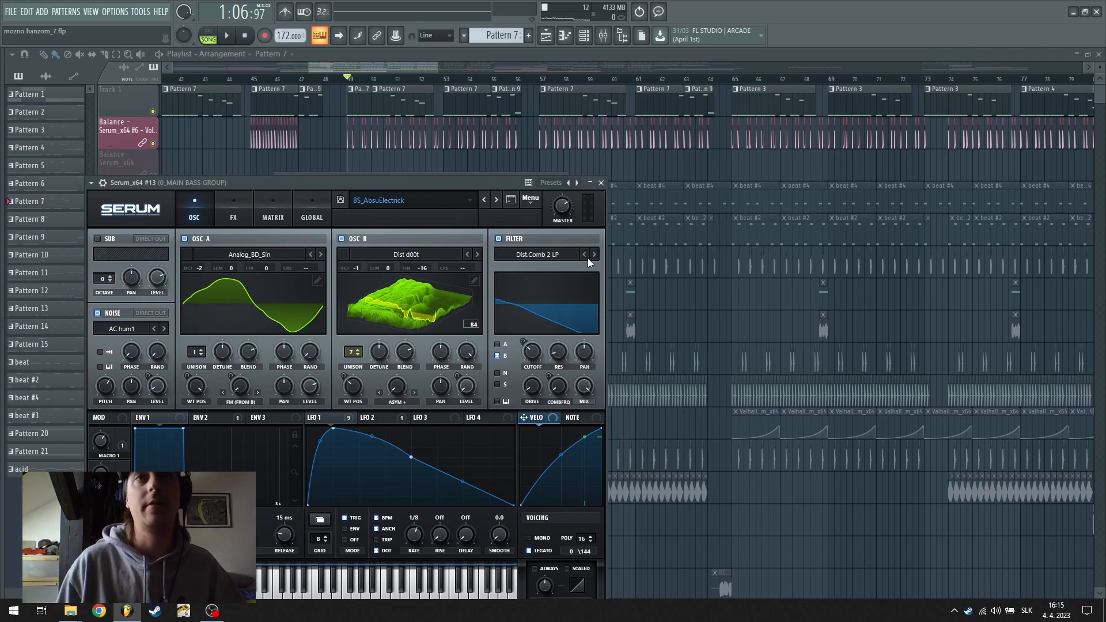
pyautogui.click(601, 183)
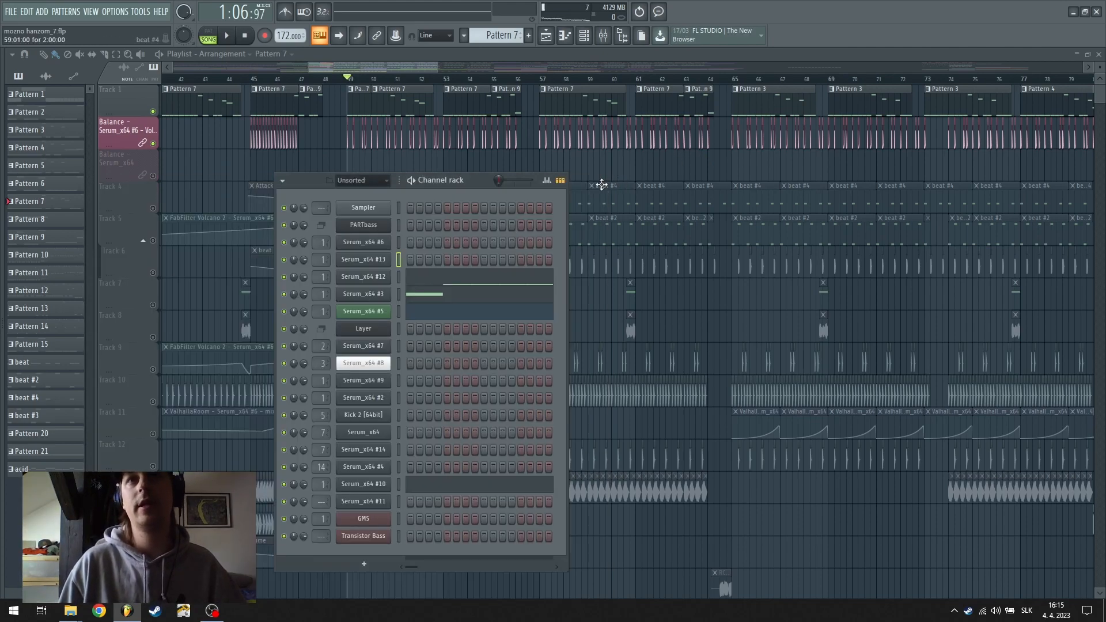
# View Thermal on the main bass group's mixer track and bypass Thermal, Pro-Q 2, Volcano 2, Maximus and ValhallaRoom
pyautogui.click(603, 35)
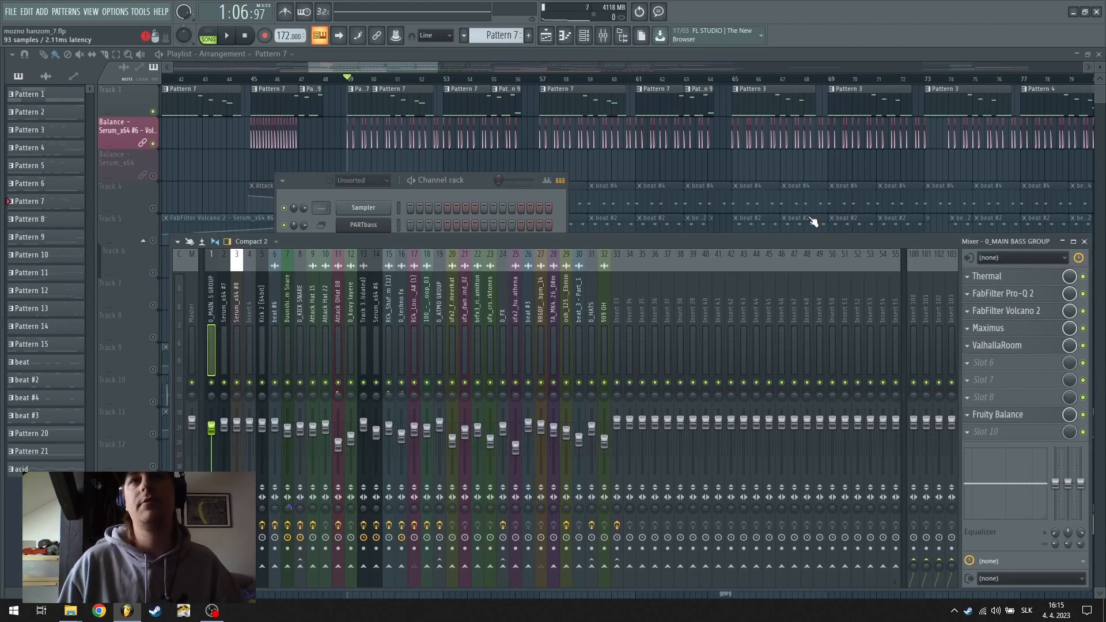
pyautogui.click(987, 276)
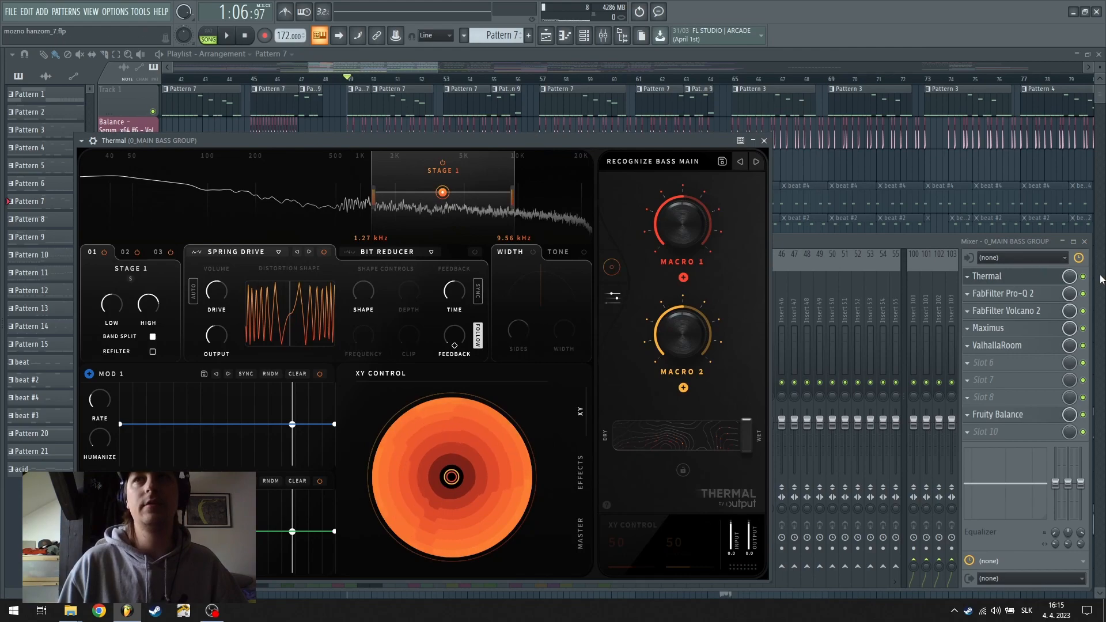
pyautogui.click(1082, 277)
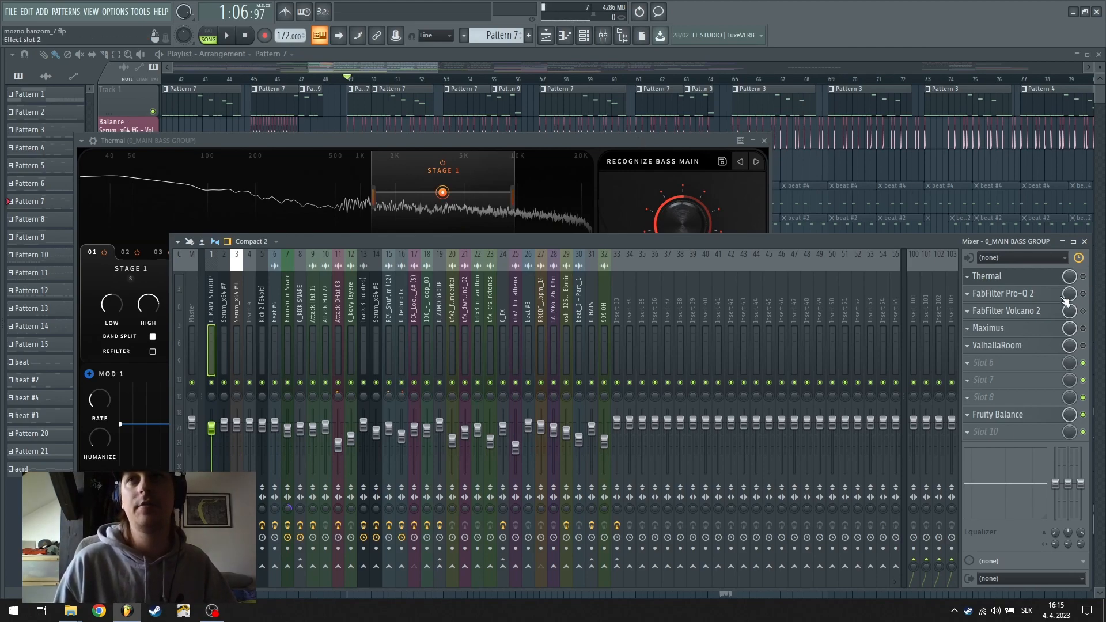
# Play the drop with the main bass group's effects bypassed, stop playback, and re-enable Thermal
pyautogui.click(384, 64)
pyautogui.scroll(4, 373, 75)
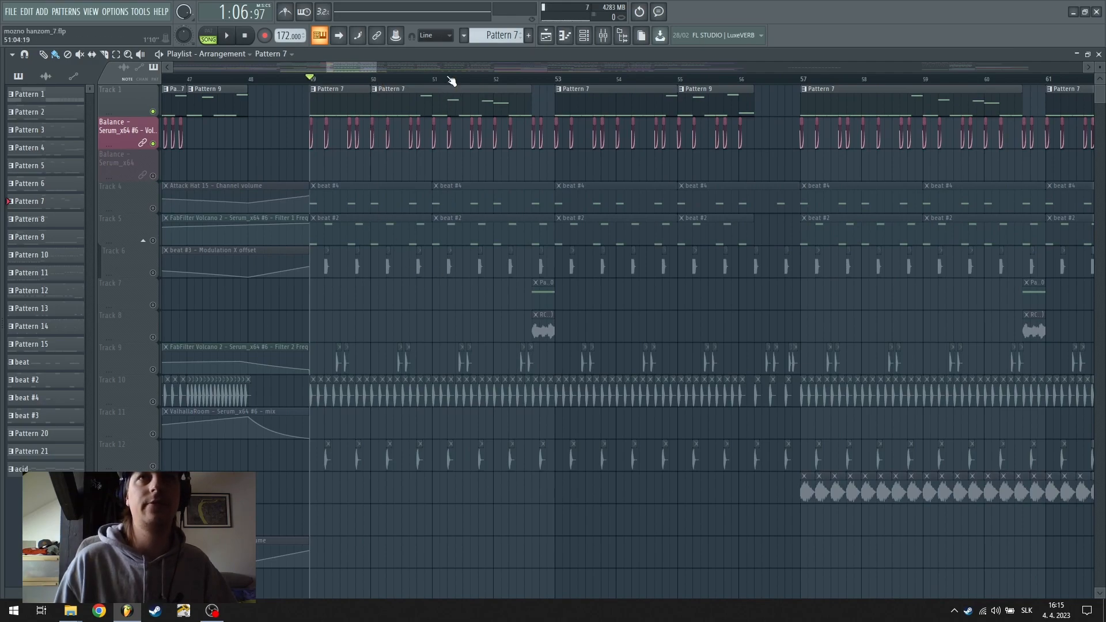
pyautogui.scroll(-5, 452, 81)
pyautogui.click(612, 41)
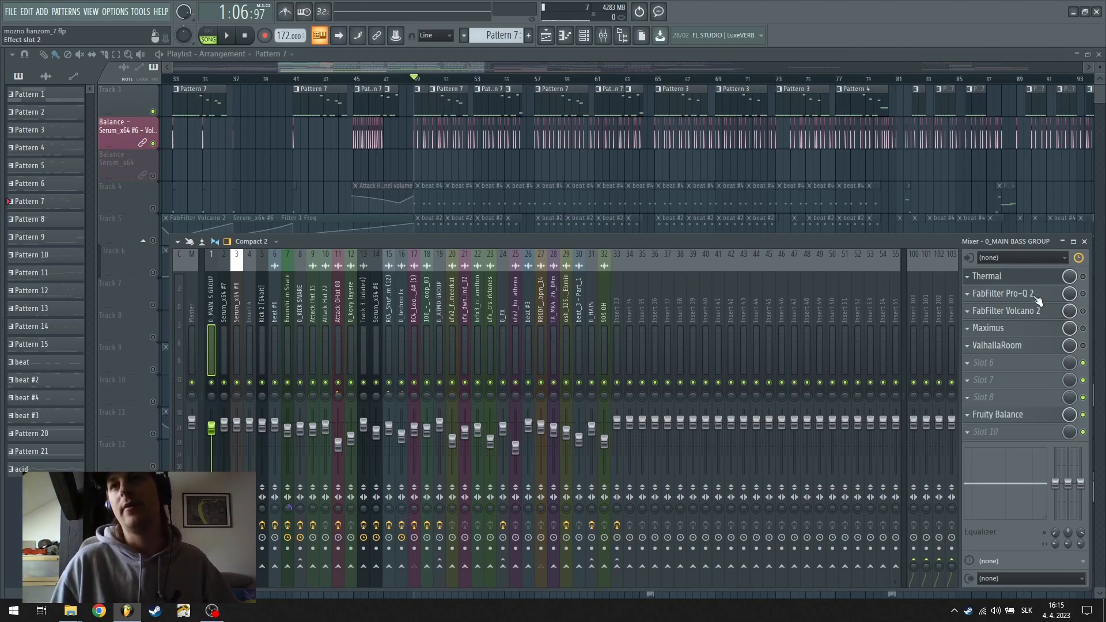
pyautogui.press('space')
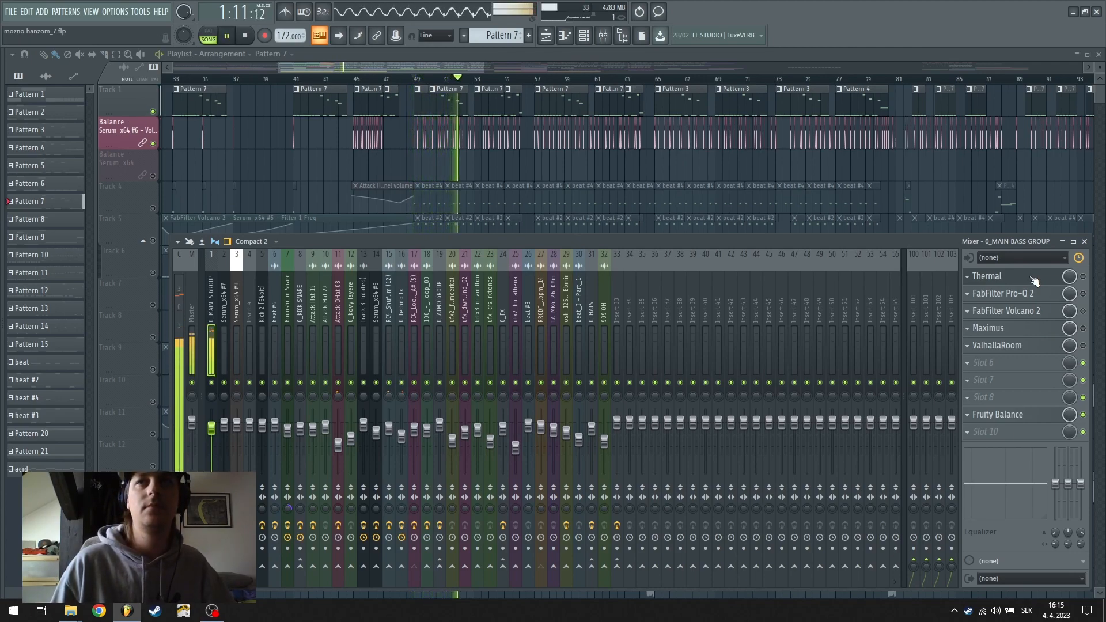
pyautogui.press('space')
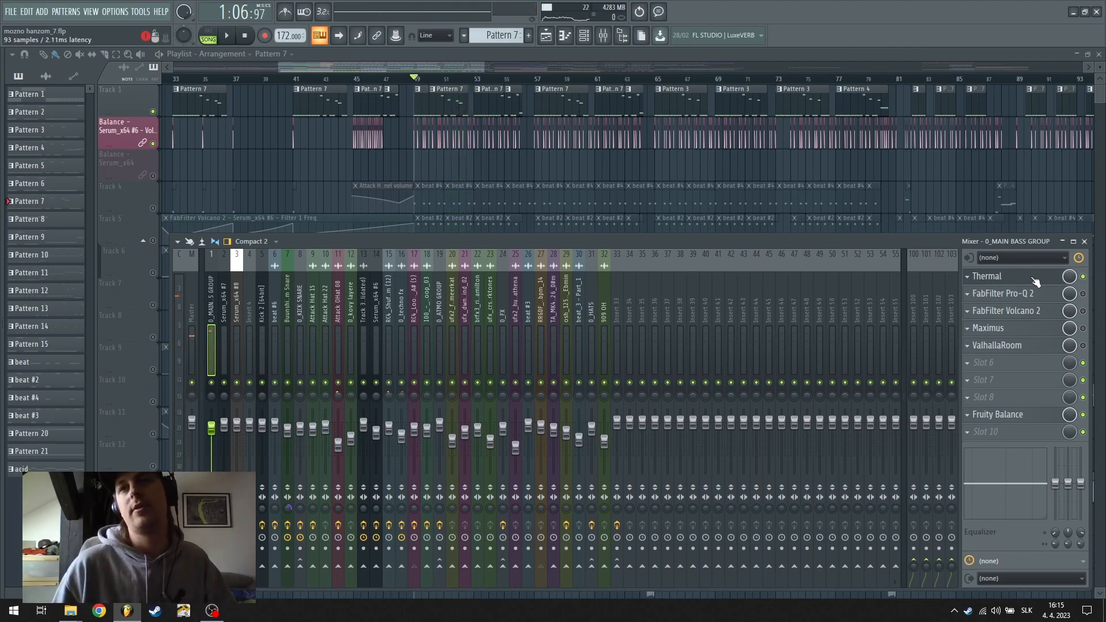
# Play the drop with Thermal active and examine its Stage 1 and Stage 2 distortion settings
pyautogui.press('space')
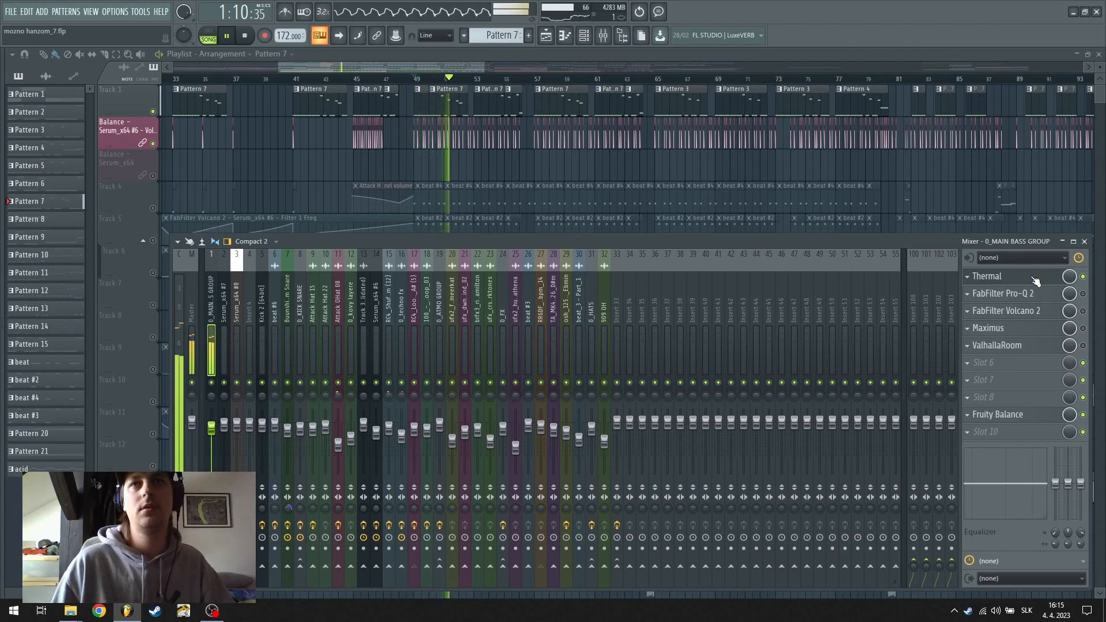
pyautogui.click(1021, 275)
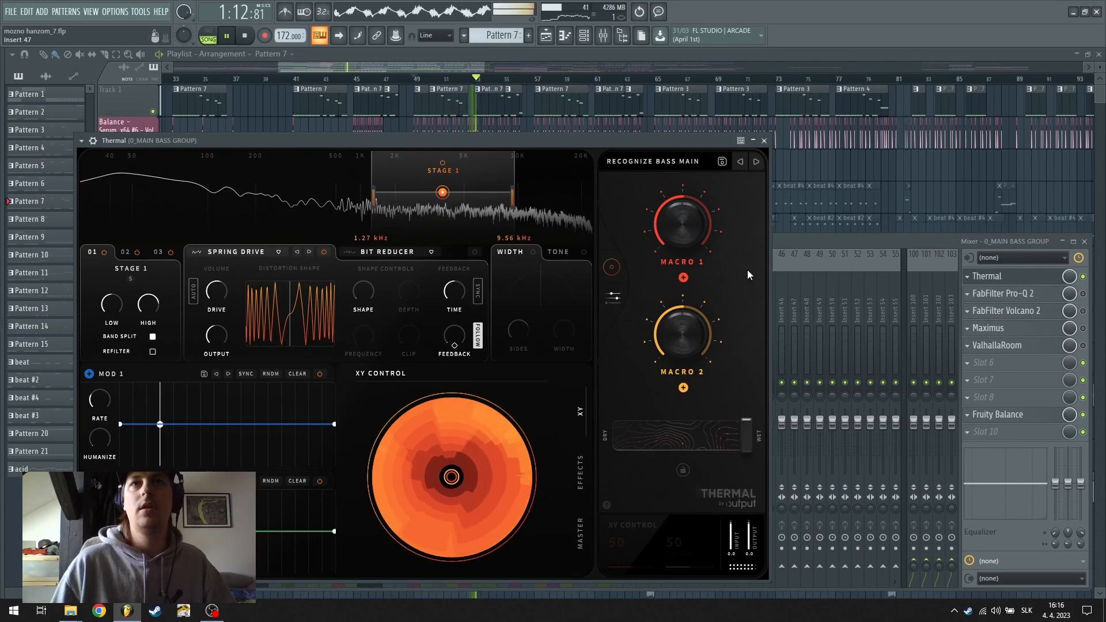
pyautogui.press('space')
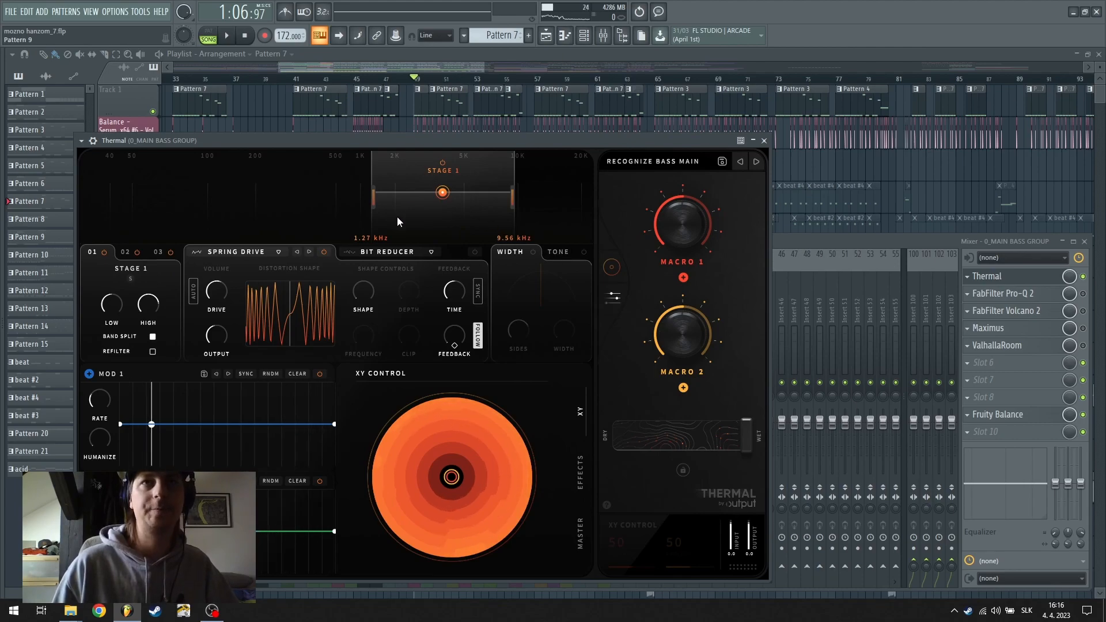
pyautogui.press('space')
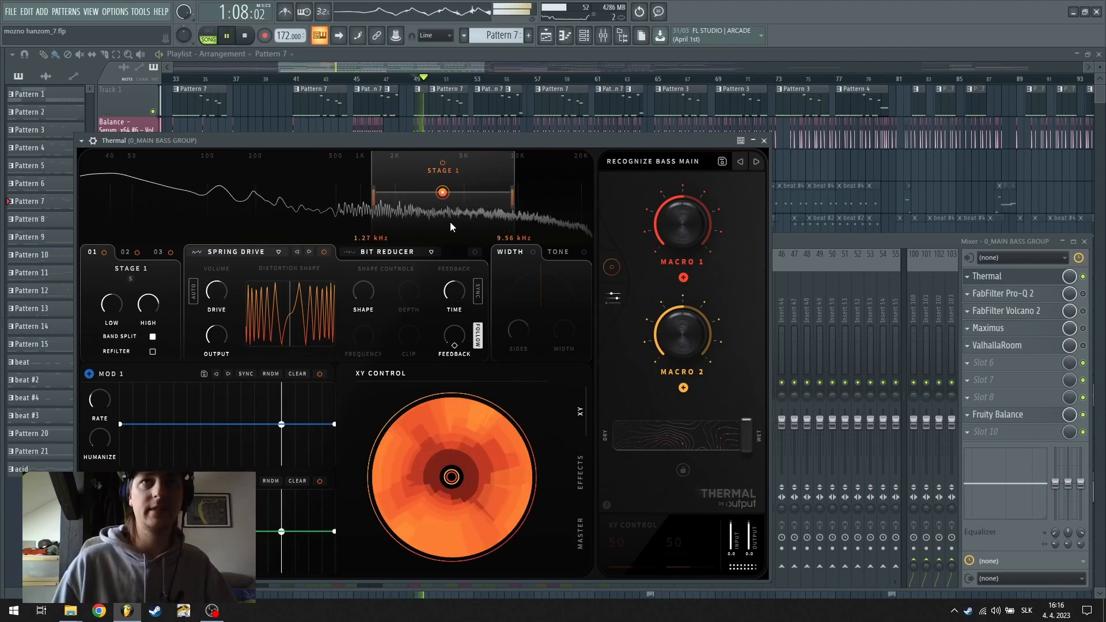
pyautogui.press('space')
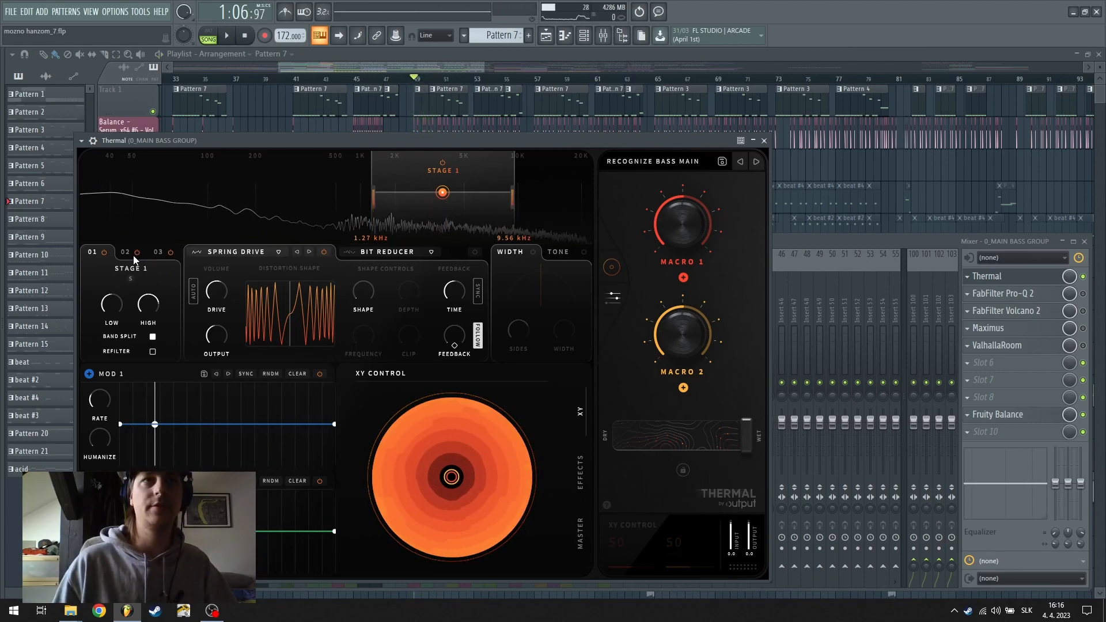
pyautogui.click(126, 254)
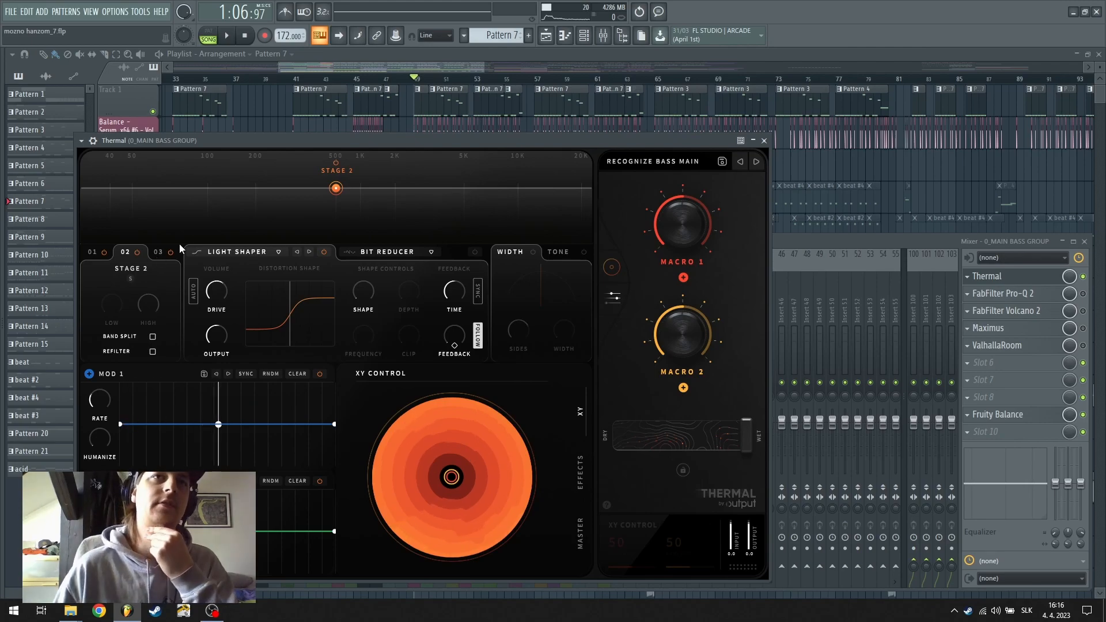
# Examine Thermal's Stage 2 drive and Stage 3 settings, and briefly view Serum_x64 #12 before returning to Thermal
pyautogui.moveTo(223, 292)
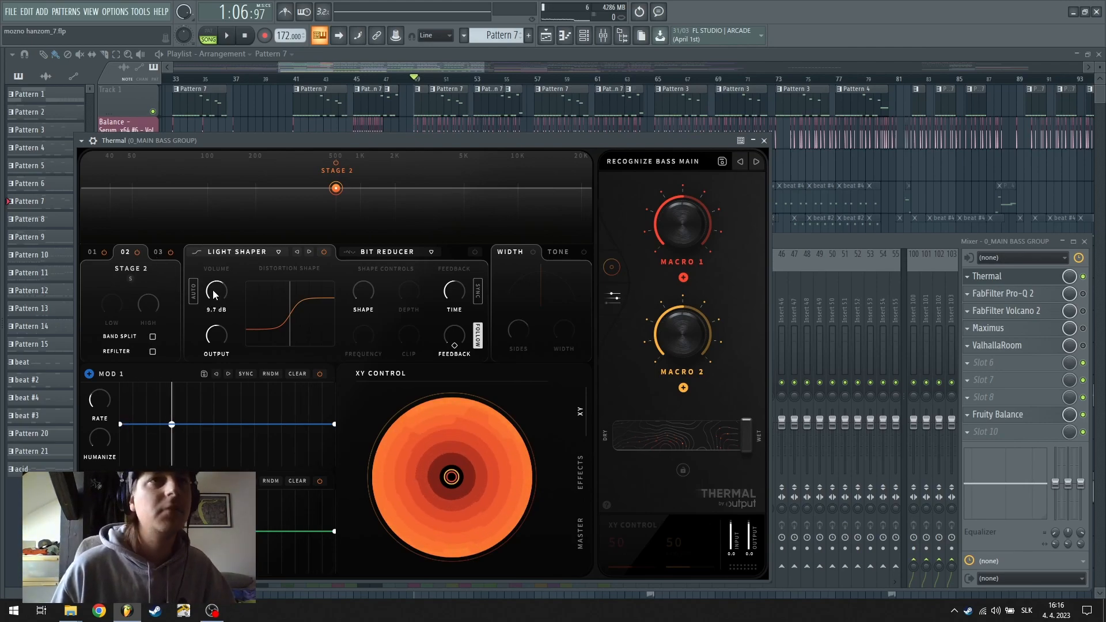
pyautogui.click(157, 252)
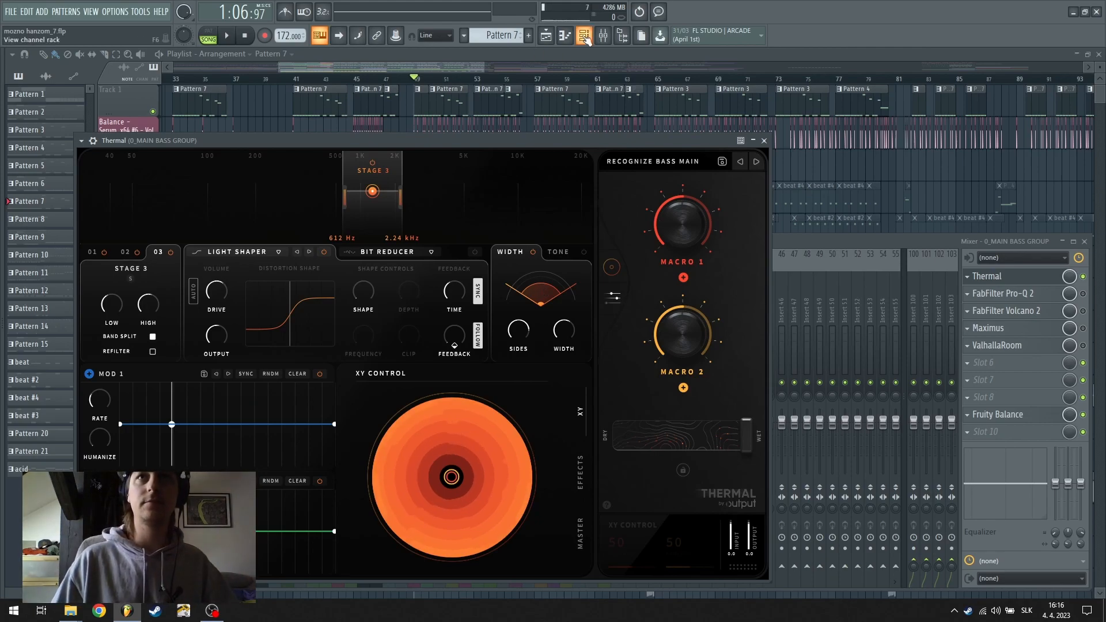
pyautogui.click(584, 37)
pyautogui.click(368, 277)
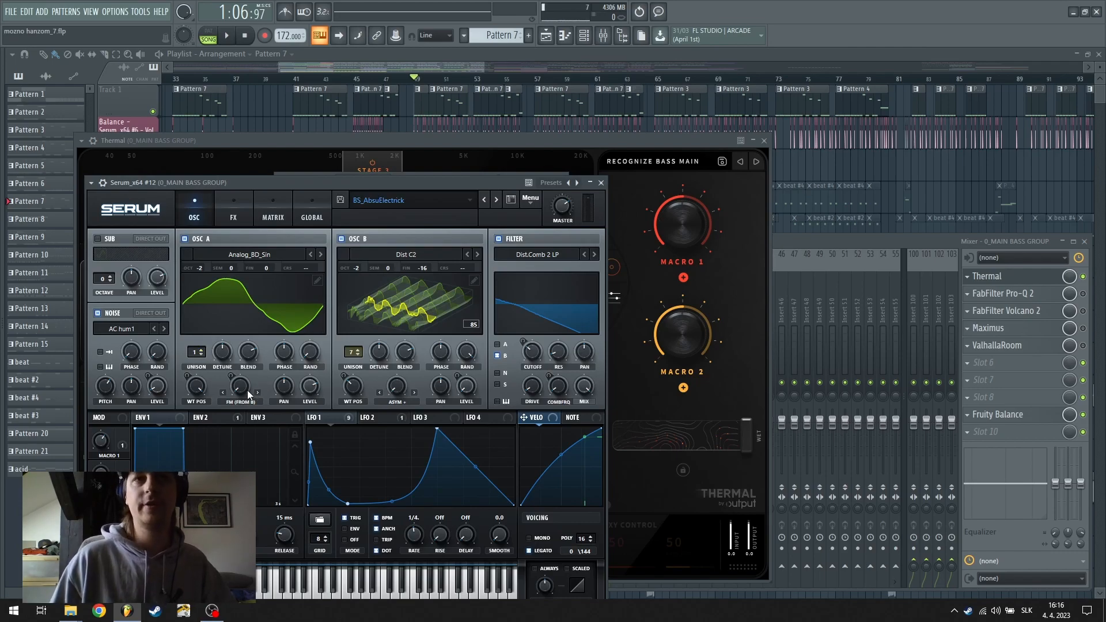
pyautogui.click(600, 183)
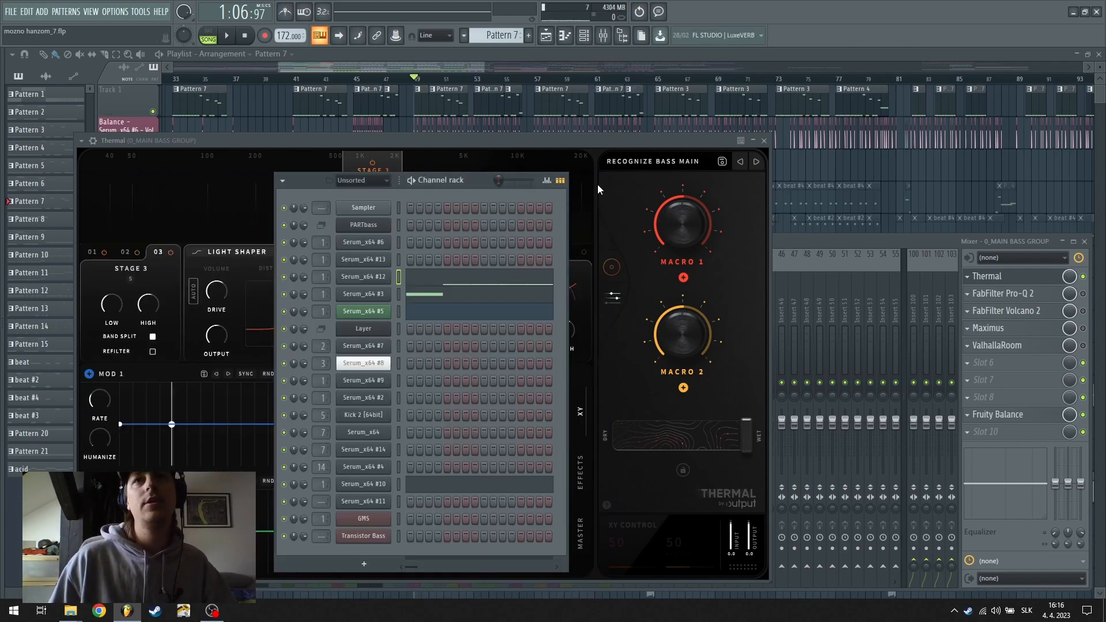
pyautogui.click(517, 167)
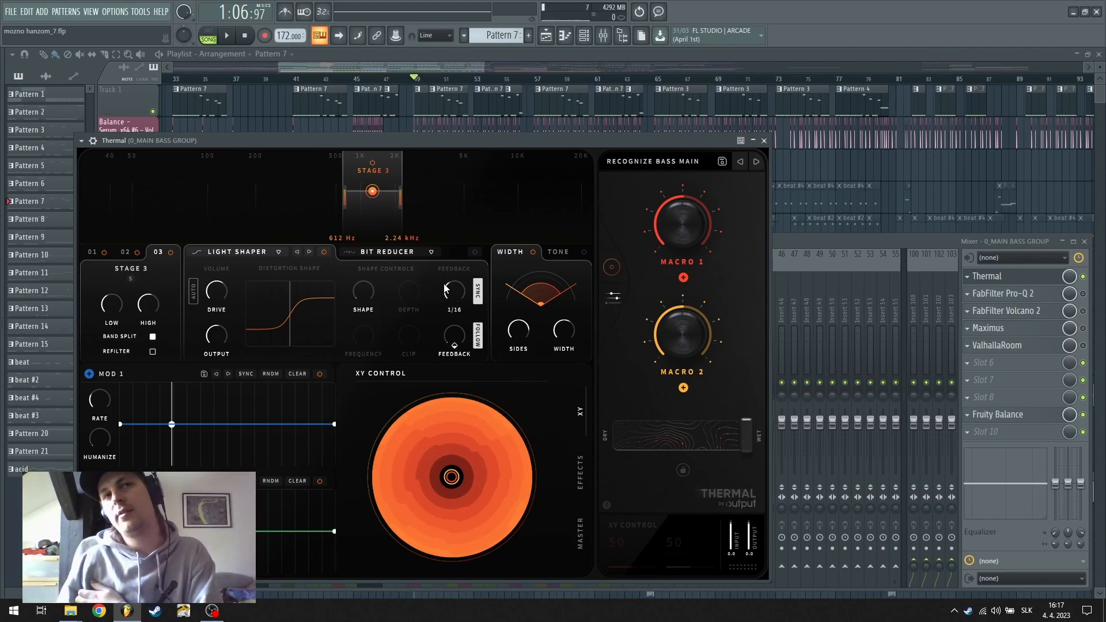
# Compare the tone and width settings of Thermal's Stage 3
pyautogui.click(558, 253)
pyautogui.click(510, 254)
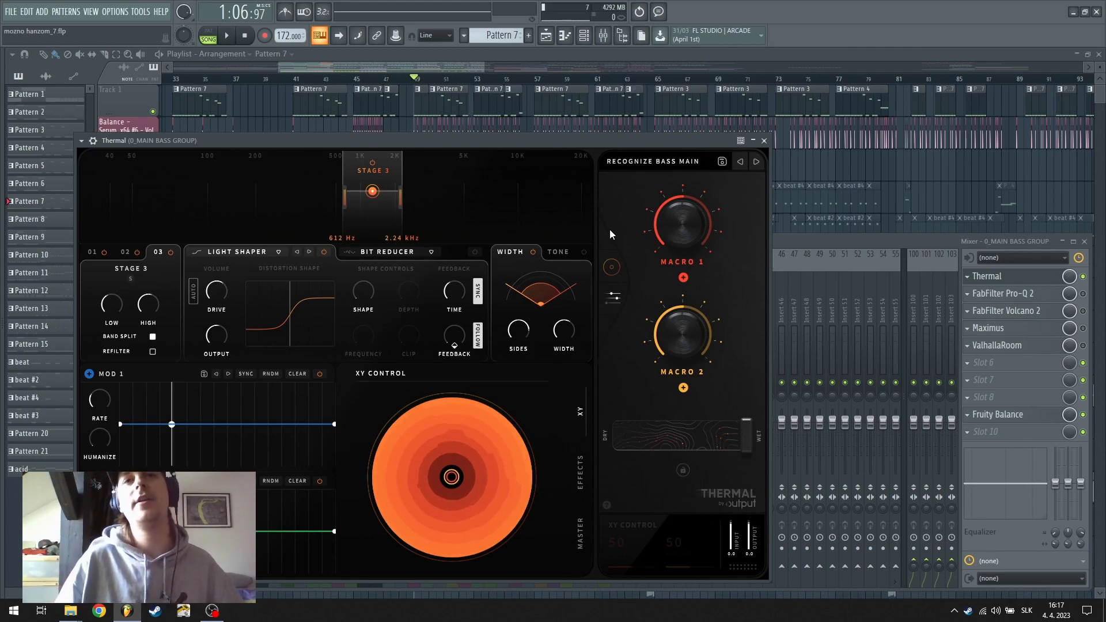
pyautogui.click(555, 253)
pyautogui.click(507, 254)
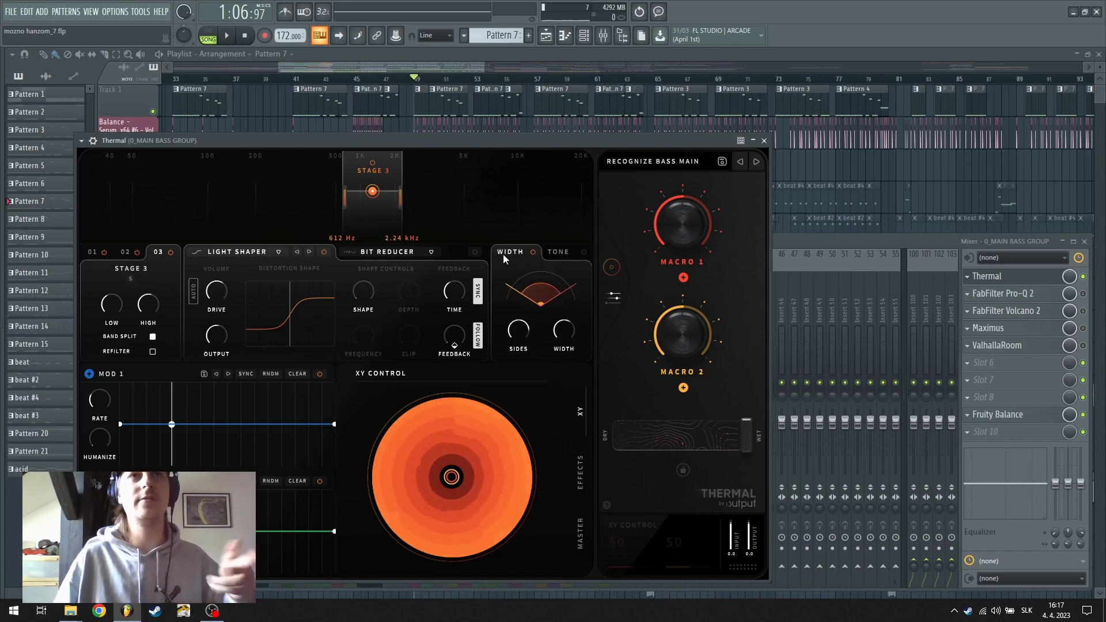
# Review Thermal's Stage 2, Stage 1 and Stage 3 settings and audition the bass through the active distortion
pyautogui.click(126, 255)
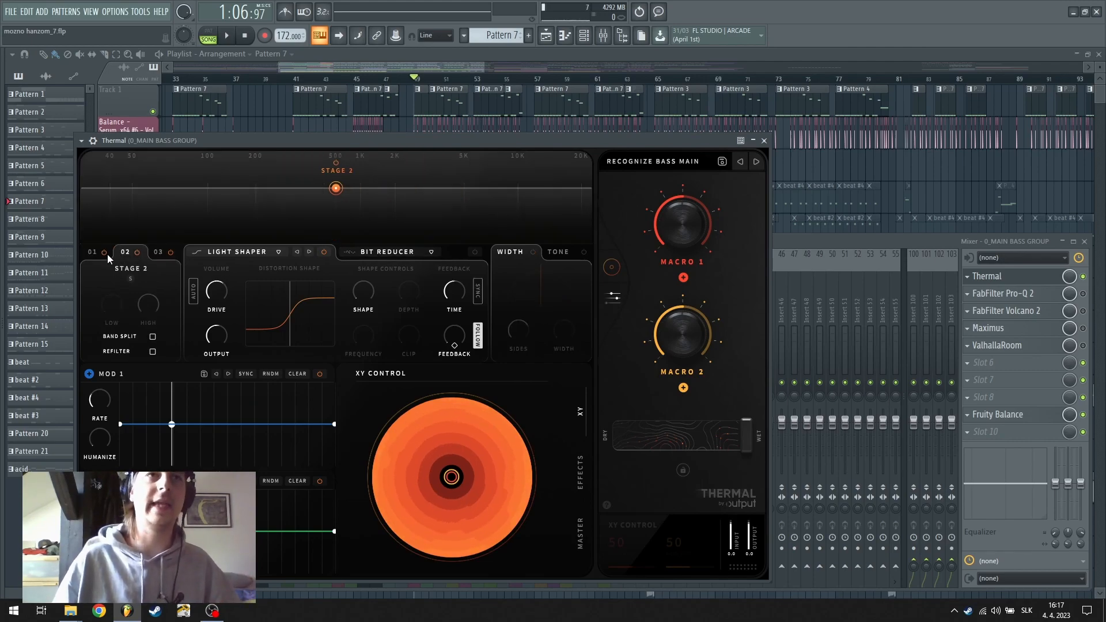
pyautogui.click(91, 254)
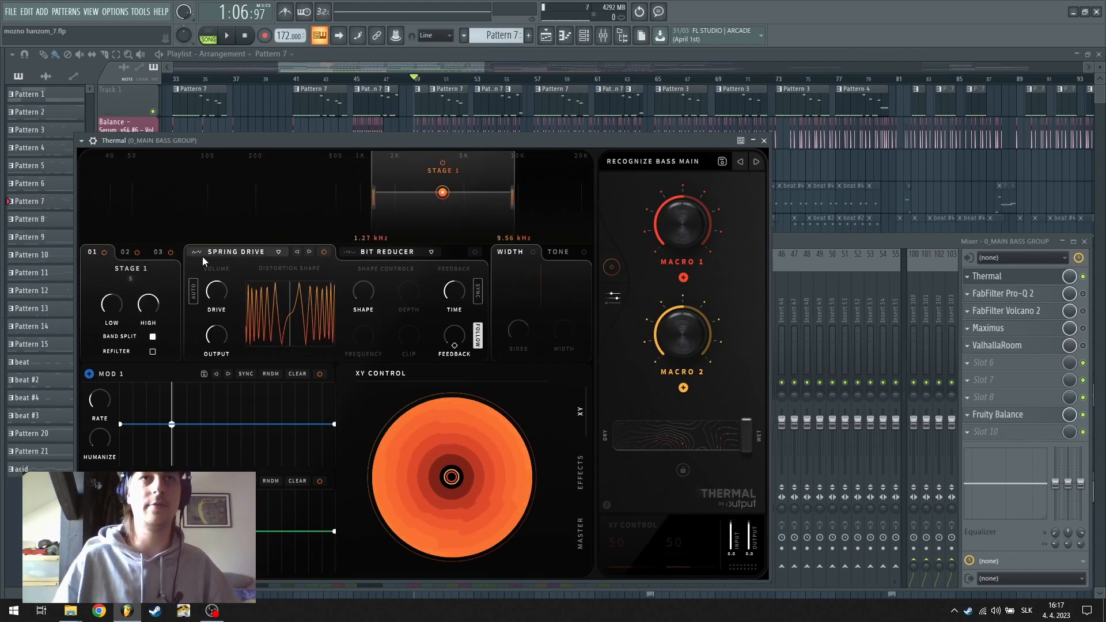
pyautogui.click(157, 253)
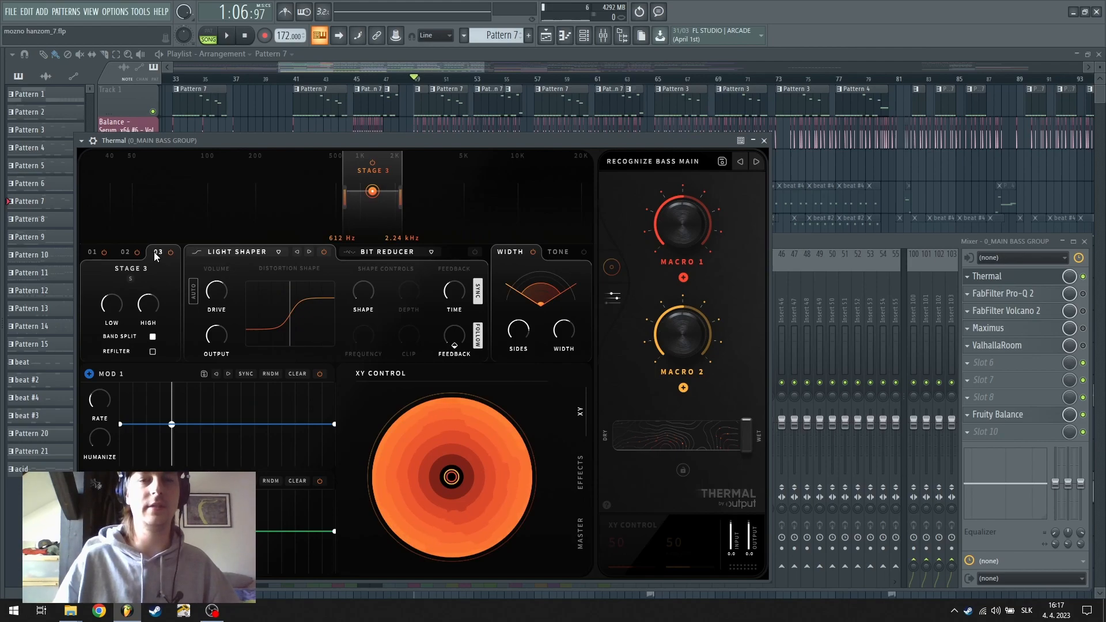
pyautogui.press('space')
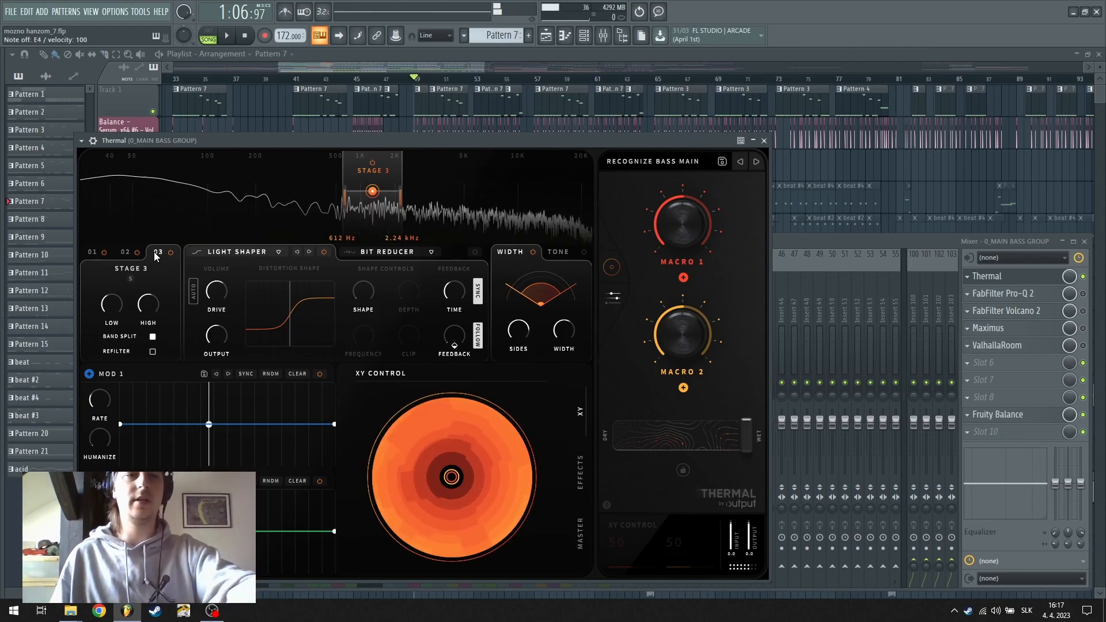
pyautogui.press('space')
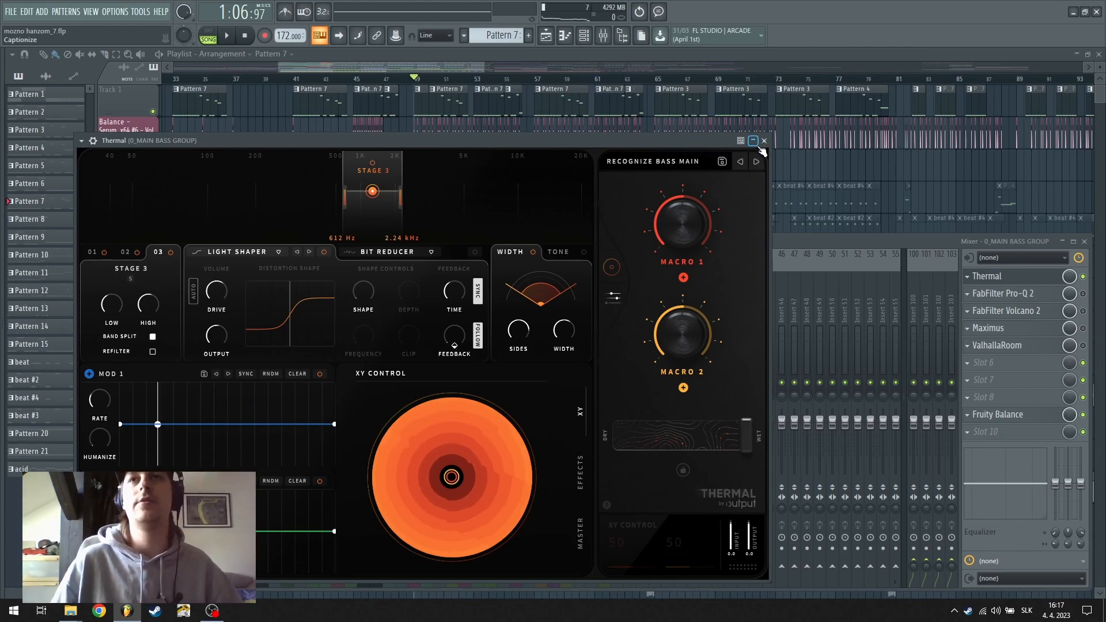
# Close Thermal, re-enable FabFilter Pro-Q 2 on the main bass group and display its EQ curve
pyautogui.click(764, 141)
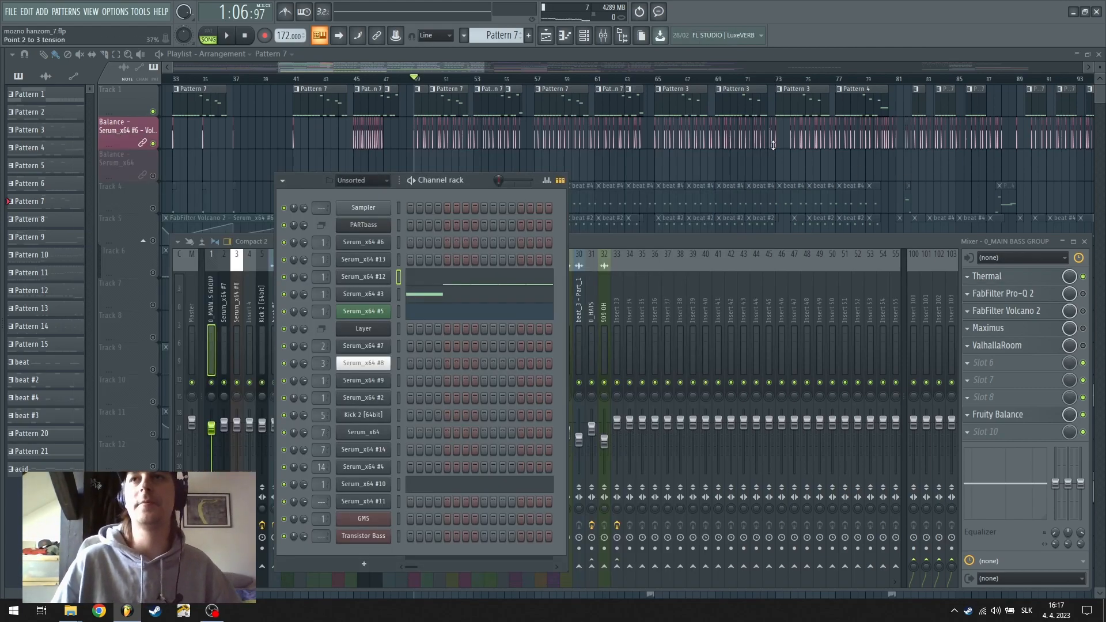
pyautogui.click(1053, 295)
pyautogui.click(1083, 294)
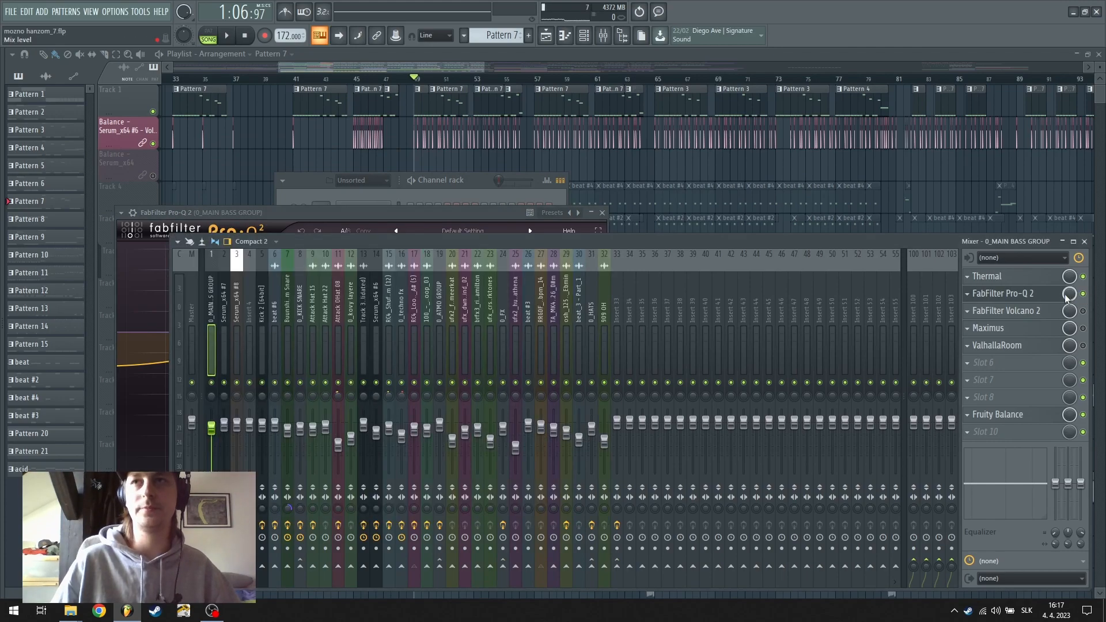
pyautogui.click(1042, 295)
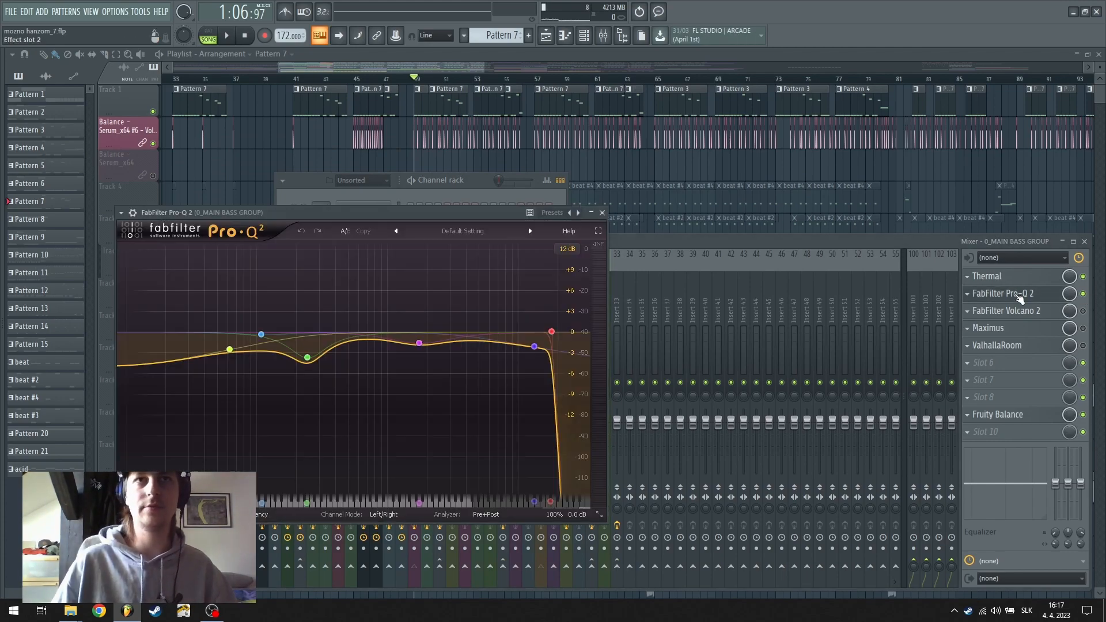
# Play the drop through Pro-Q 2, re-enable FabFilter Volcano 2 and stop playback
pyautogui.press('space')
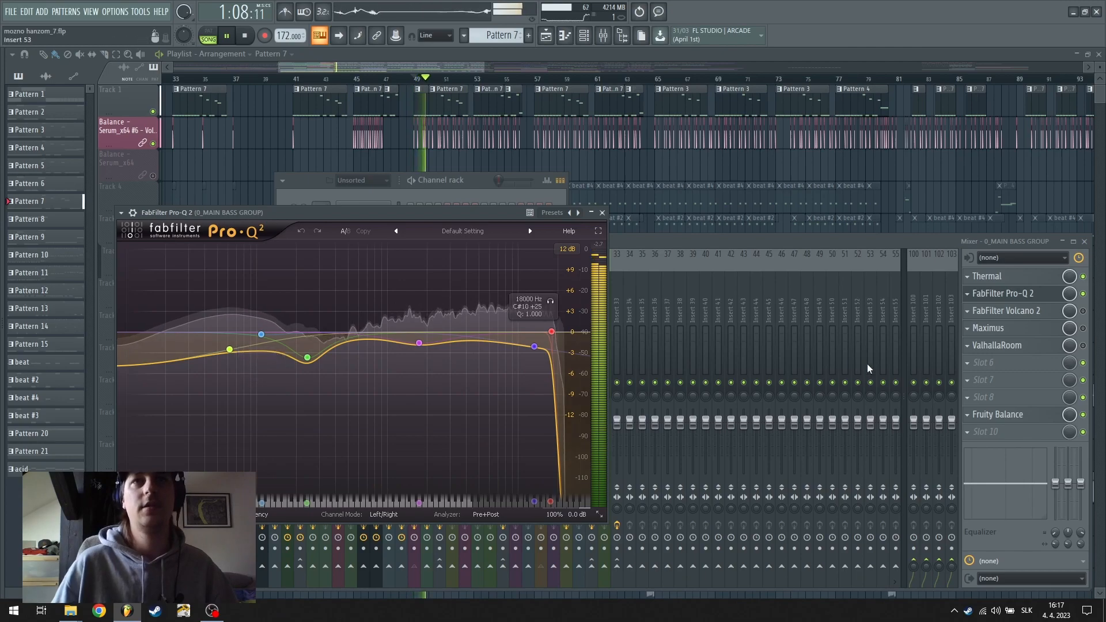
pyautogui.click(1082, 312)
pyautogui.click(1082, 312)
pyautogui.press('space')
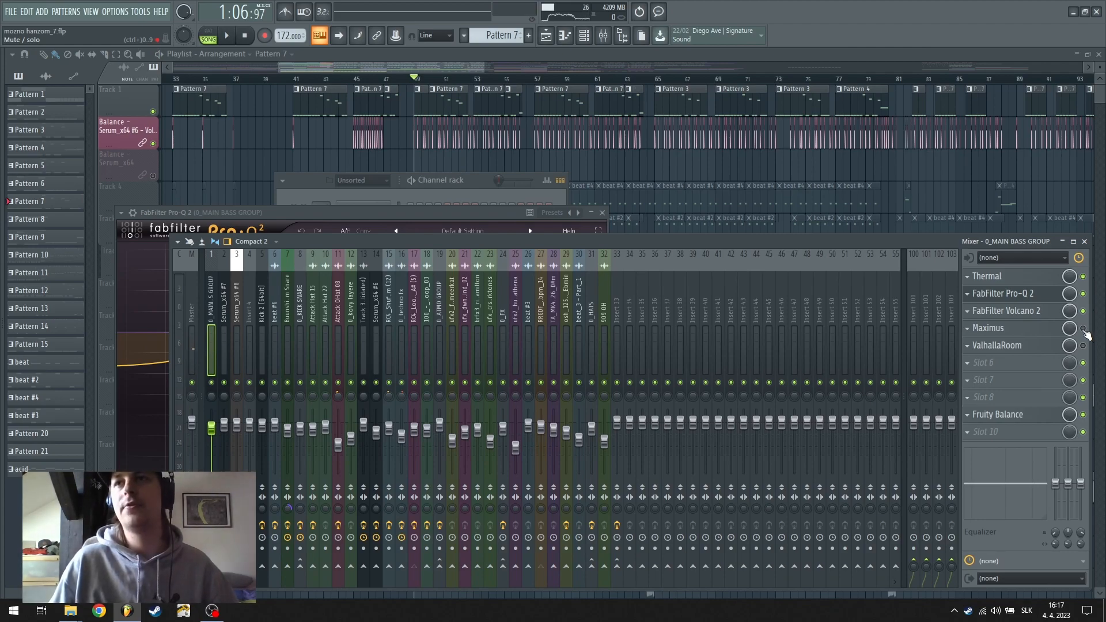
# Activate Maximus on the main bass group and inspect its low, mid, high and master band settings
pyautogui.click(1029, 330)
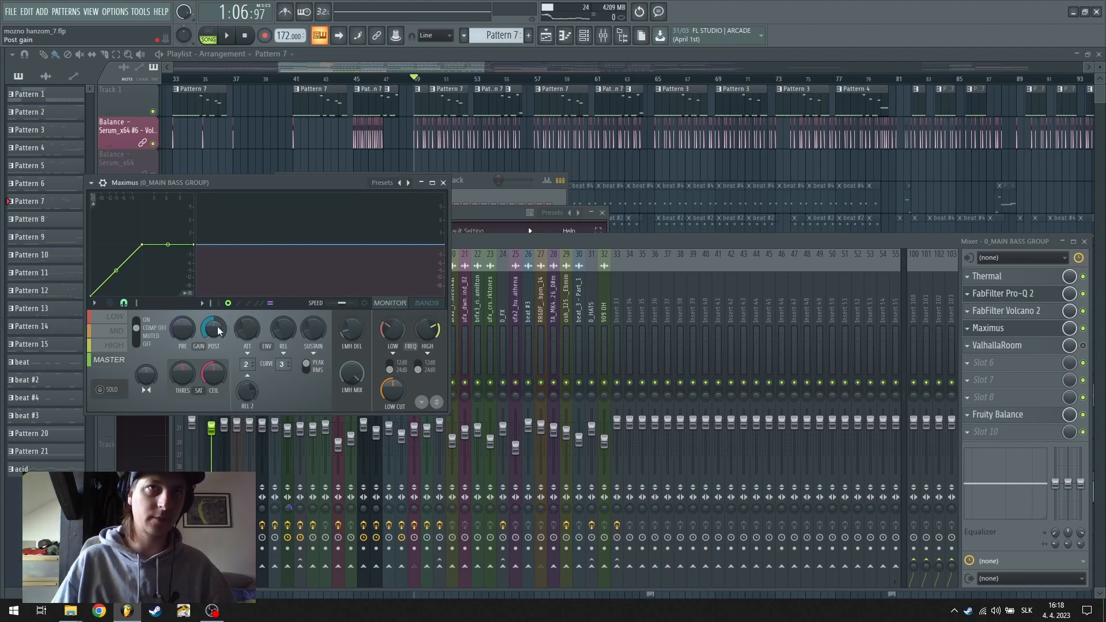
pyautogui.click(120, 347)
pyautogui.click(119, 334)
pyautogui.click(118, 321)
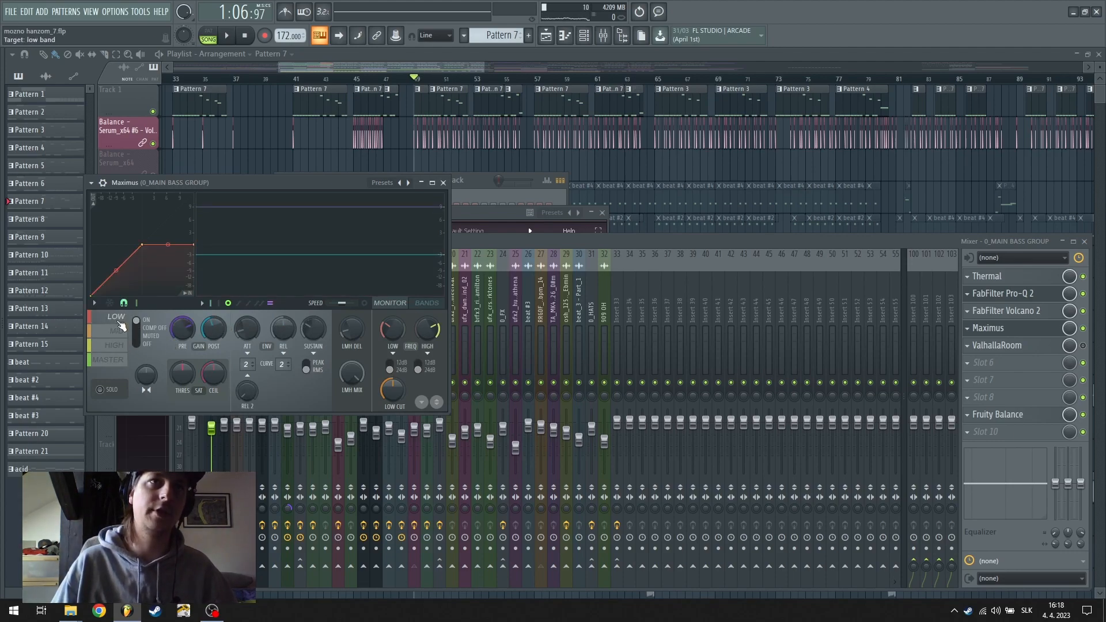
pyautogui.click(118, 333)
pyautogui.click(119, 346)
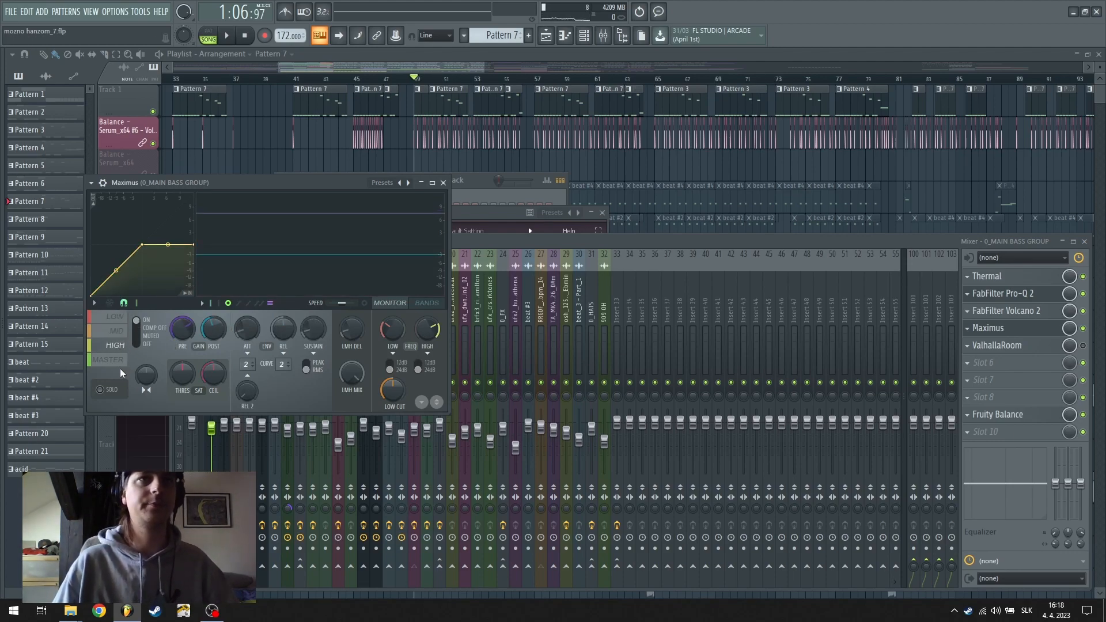
pyautogui.click(119, 363)
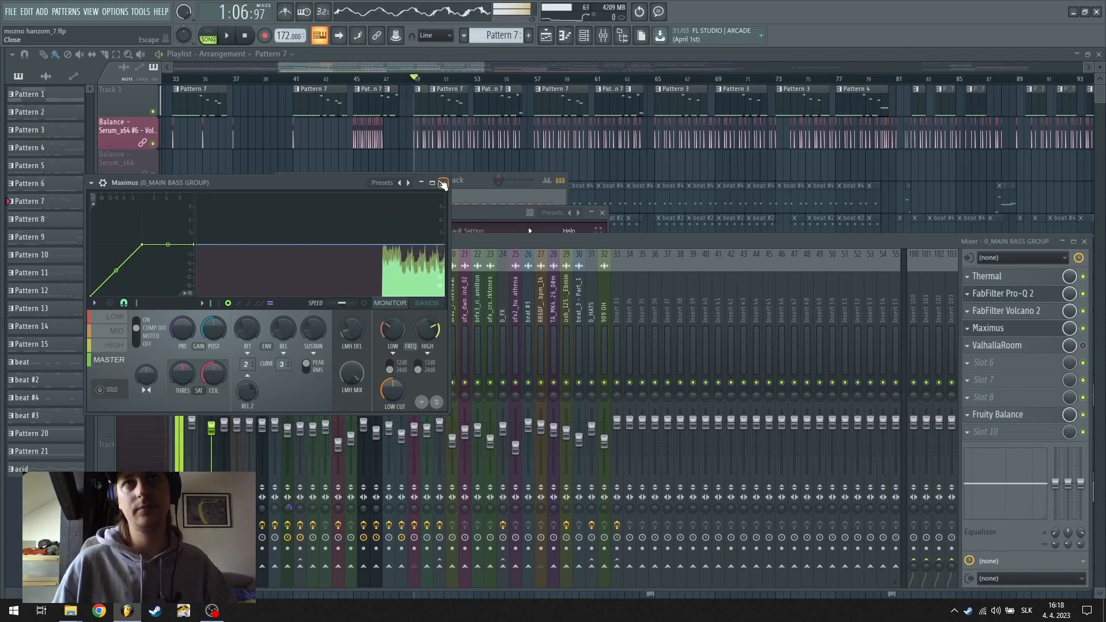
pyautogui.click(443, 183)
# Re-enable ValhallaRoom on the main bass group and solo its mix automation on Track 11 in the playlist
pyautogui.click(1086, 346)
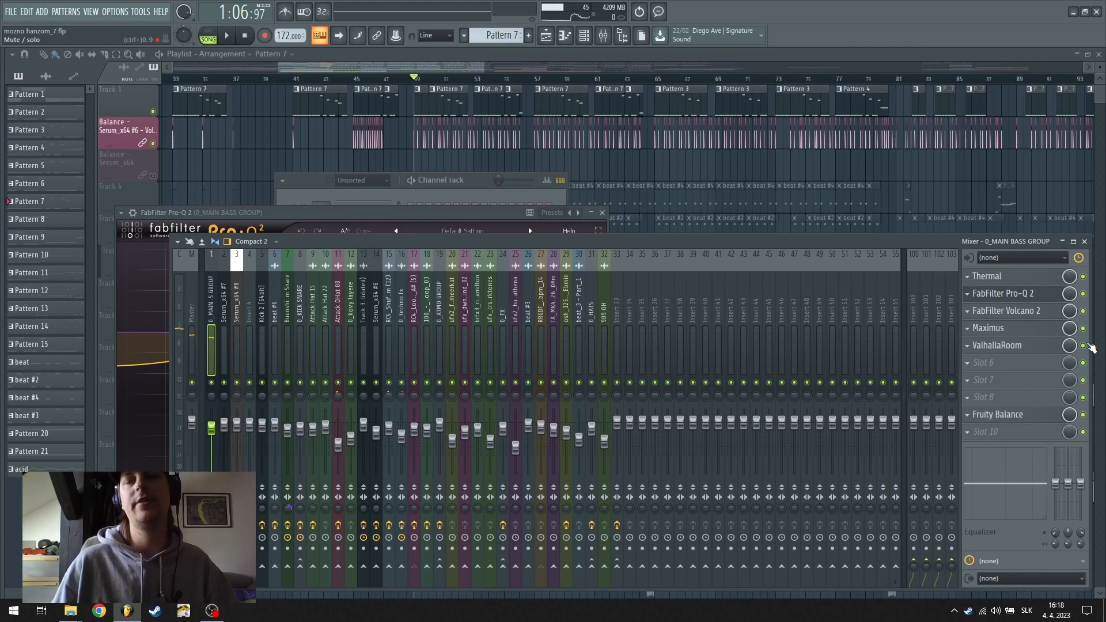
pyautogui.press('F12')
pyautogui.scroll(-5, 334, 199)
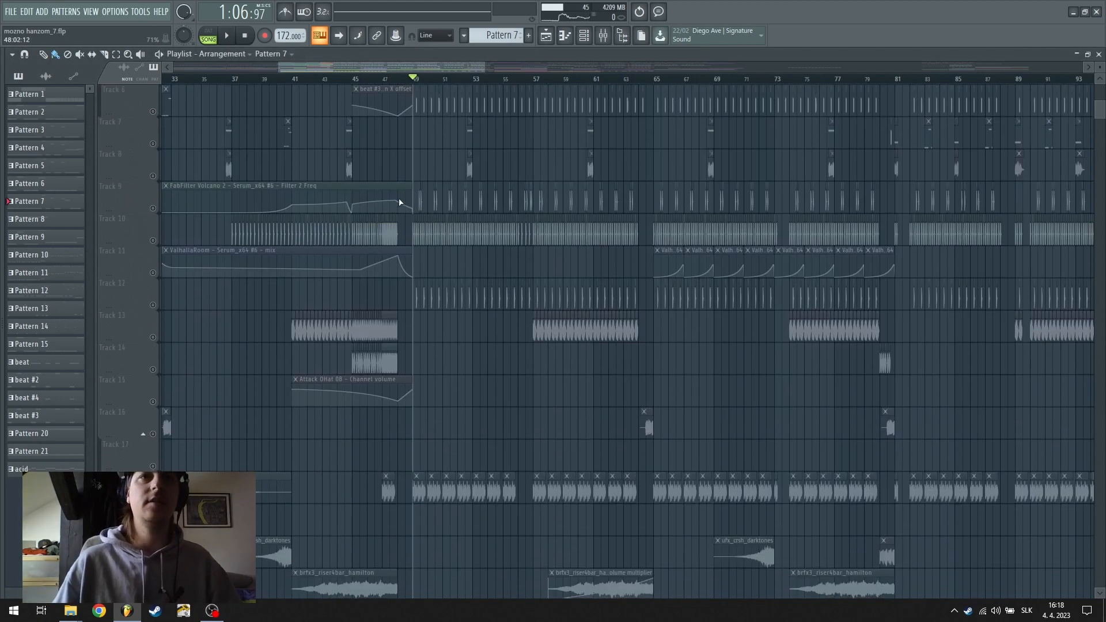
pyautogui.click(155, 272)
# Move the playhead to bar 33 and look over the automation and pattern clips in the arrangement
pyautogui.click(294, 80)
pyautogui.scroll(-3, 294, 80)
pyautogui.click(239, 79)
pyautogui.scroll(3, 239, 79)
pyautogui.scroll(5, 328, 248)
pyautogui.scroll(-5, 503, 328)
pyautogui.scroll(4, 493, 323)
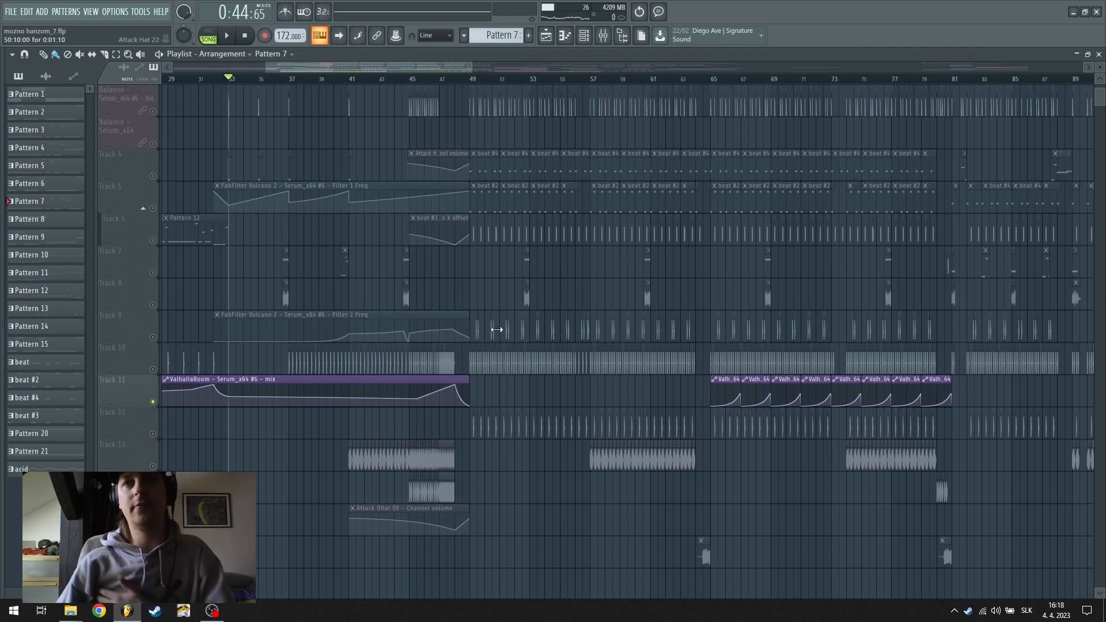
pyautogui.scroll(1, 499, 342)
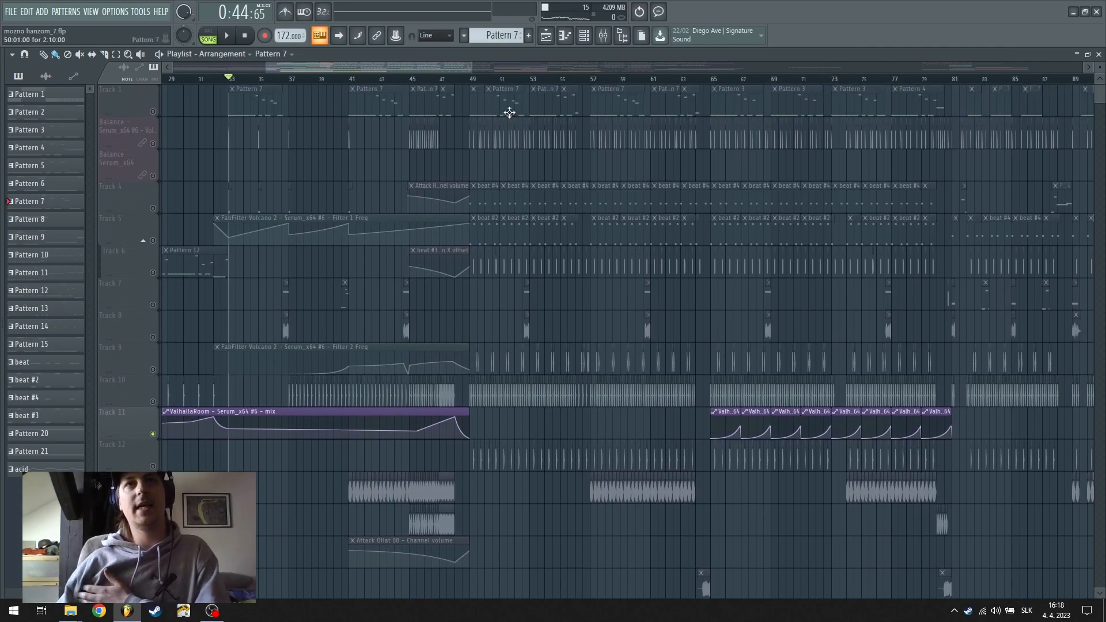
# Open the Serum_x64 #12 bass layer from the channel rack, reposition its window and audition the sound
pyautogui.click(603, 35)
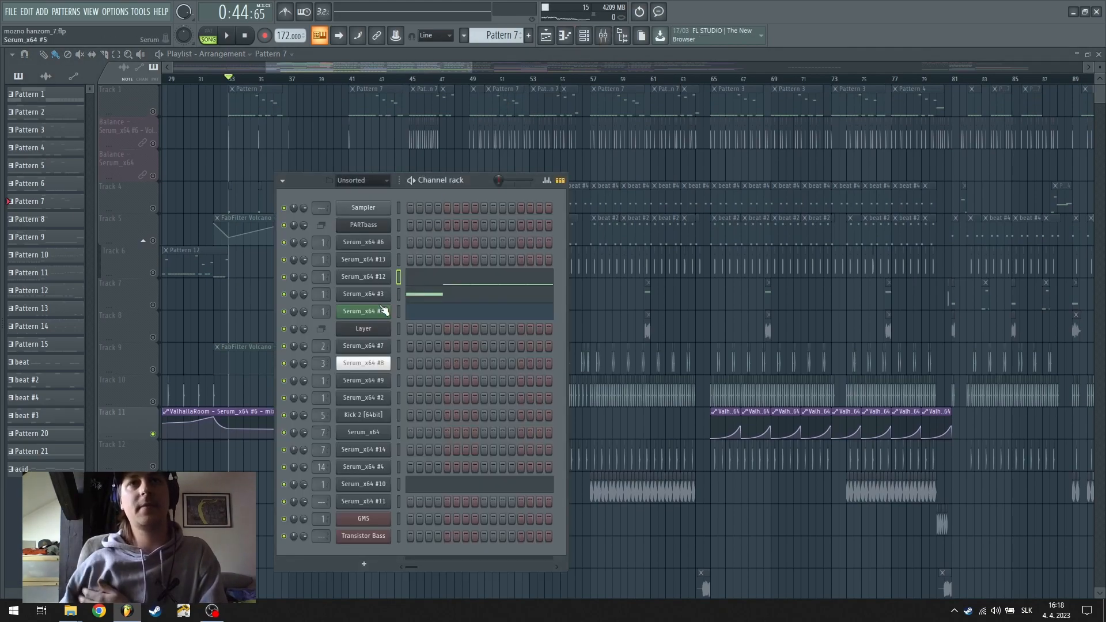
pyautogui.click(383, 278)
pyautogui.moveTo(330, 179); pyautogui.dragTo(351, 130)
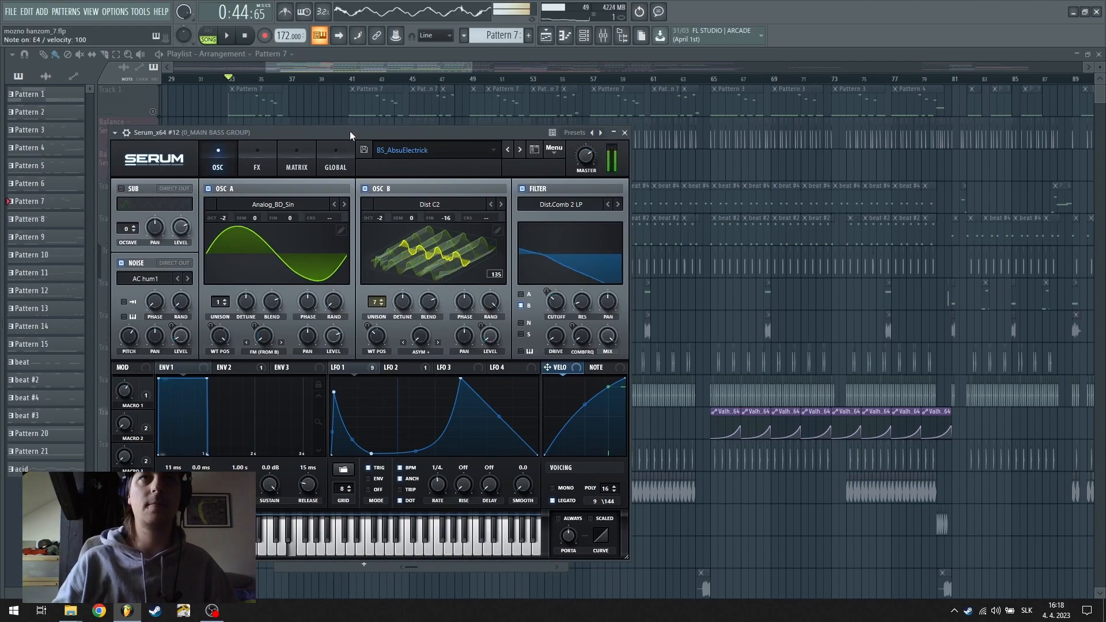
# Examine the effects chain of Serum_x64 #12 from Hyper/Dimension through to the compressor
pyautogui.click(254, 159)
pyautogui.moveTo(620, 253); pyautogui.dragTo(616, 181)
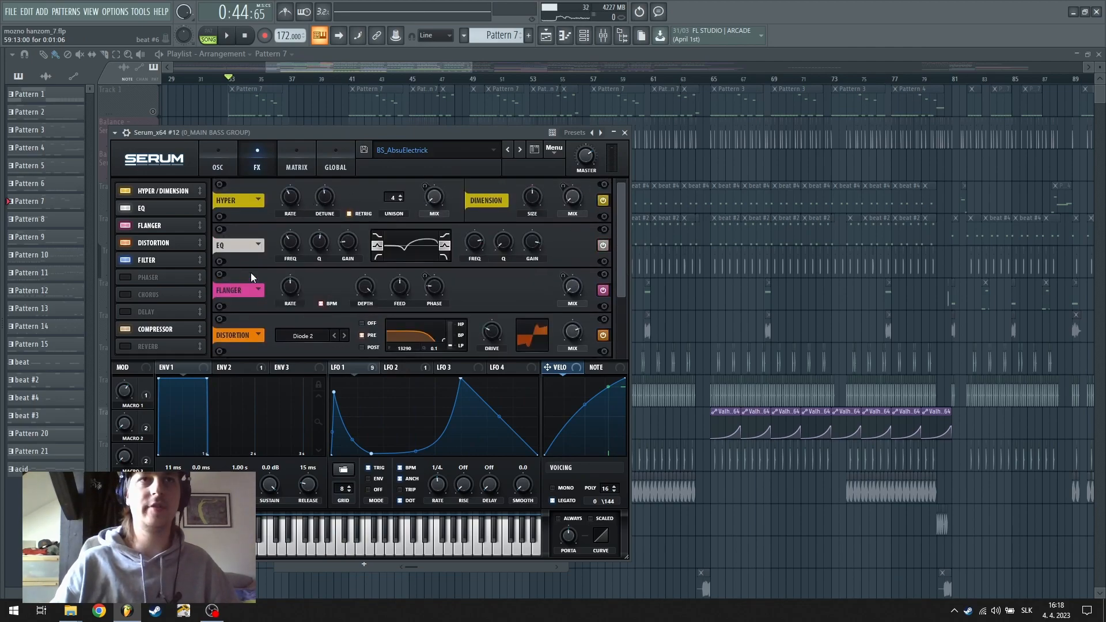
pyautogui.scroll(-3, 247, 289)
pyautogui.scroll(-5, 245, 289)
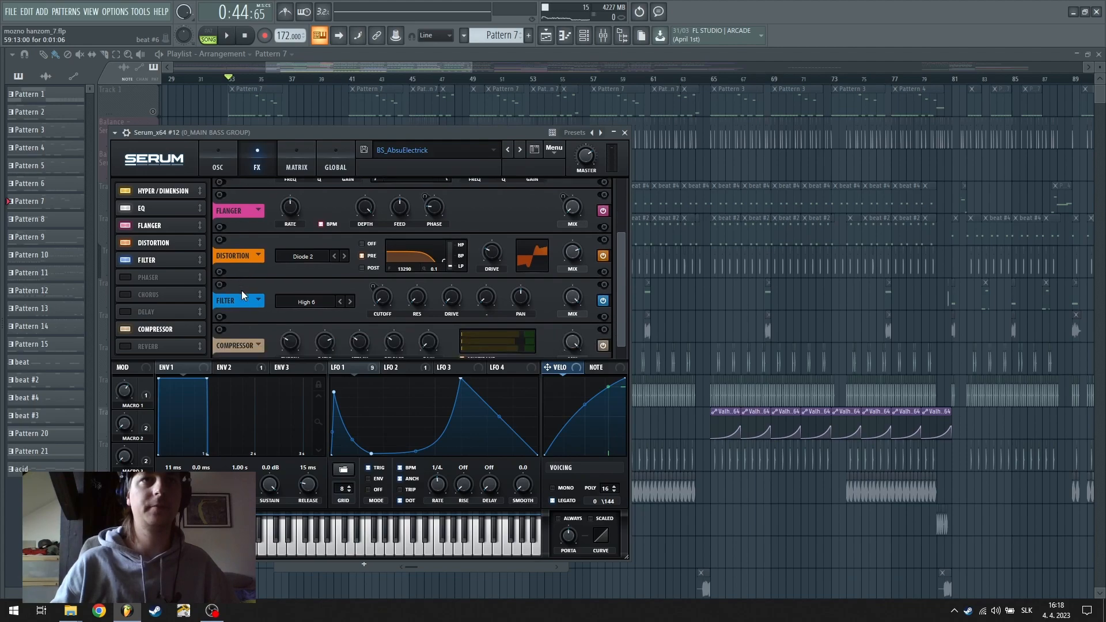
pyautogui.scroll(-1, 242, 294)
pyautogui.press('d')
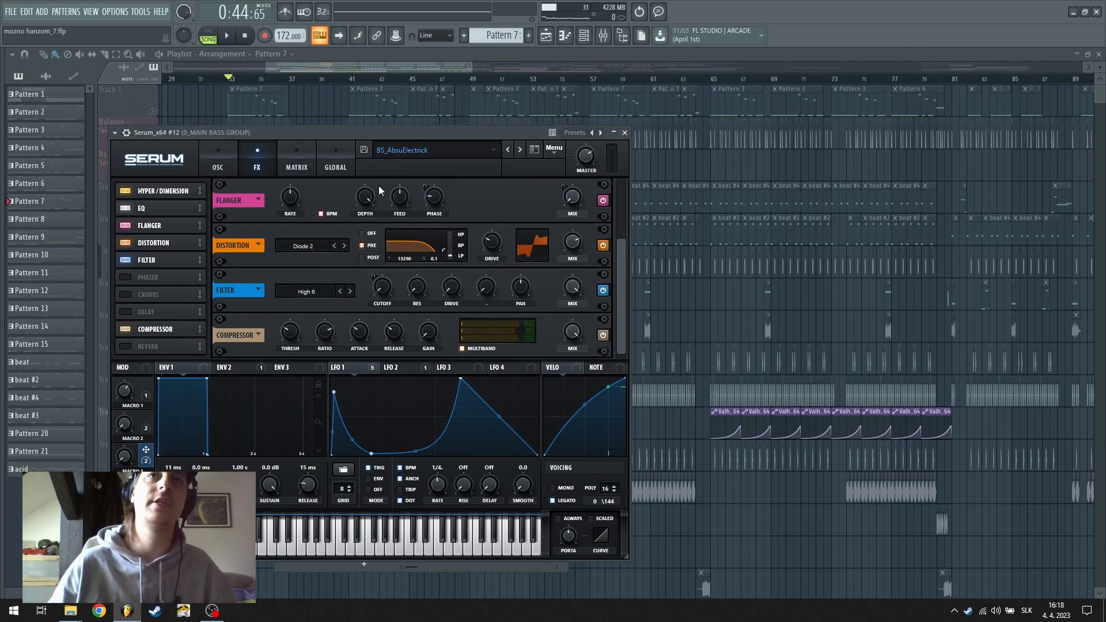
# Inspect the filter effect's cutoff and the oscillator settings of Serum_x64 #12, and close the synth
pyautogui.moveTo(401, 130); pyautogui.dragTo(509, 110)
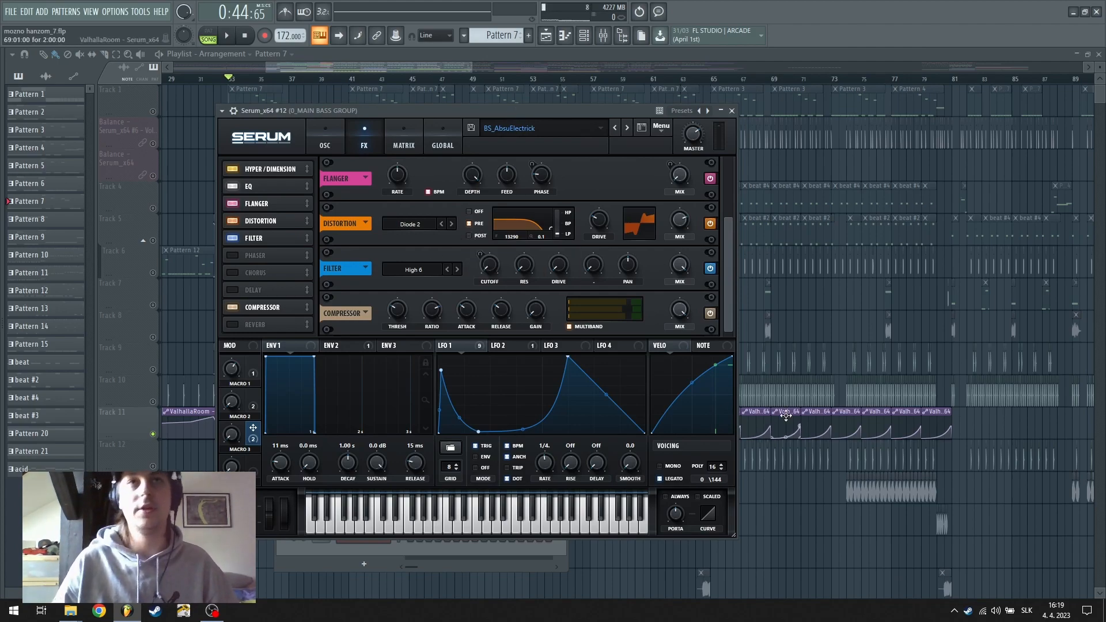
pyautogui.moveTo(564, 113); pyautogui.dragTo(525, 121)
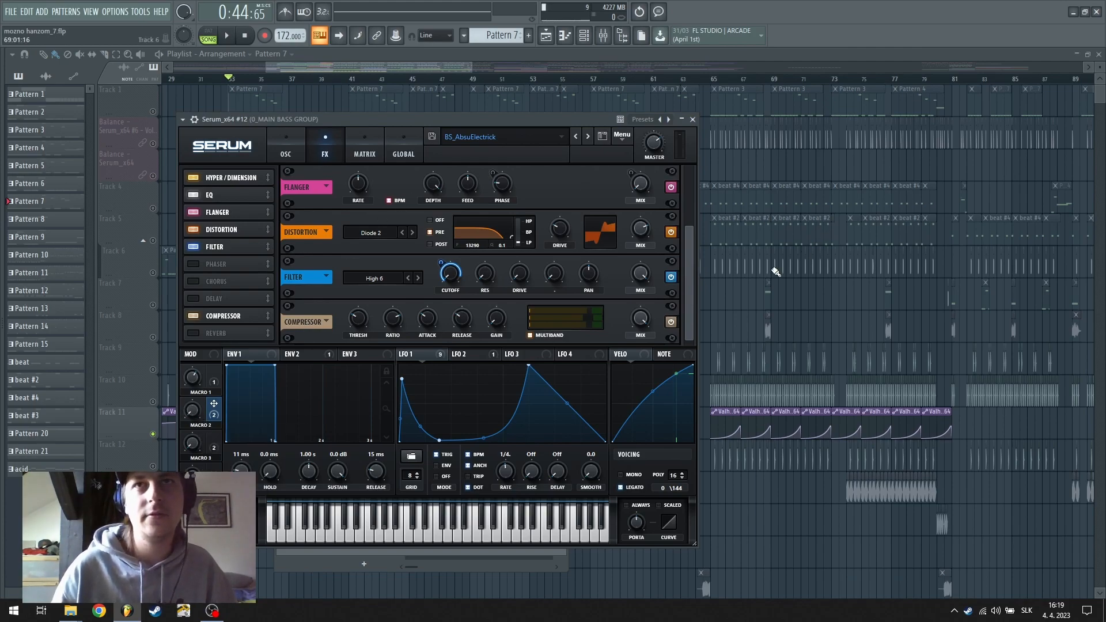
pyautogui.moveTo(690, 278); pyautogui.dragTo(685, 160)
pyautogui.click(292, 145)
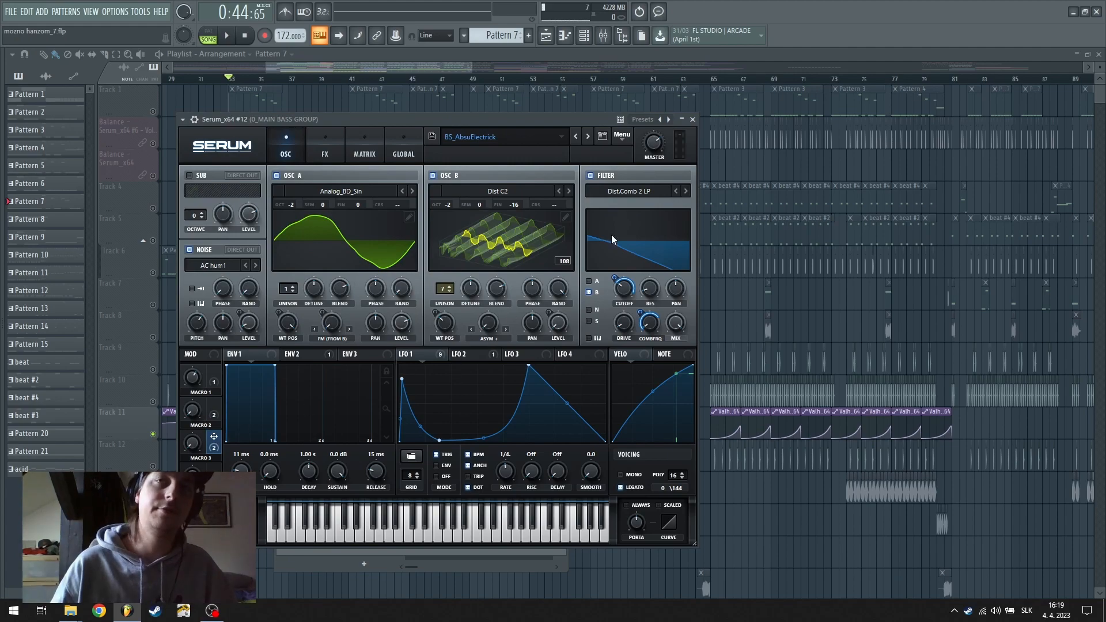
pyautogui.click(692, 121)
pyautogui.press('F5')
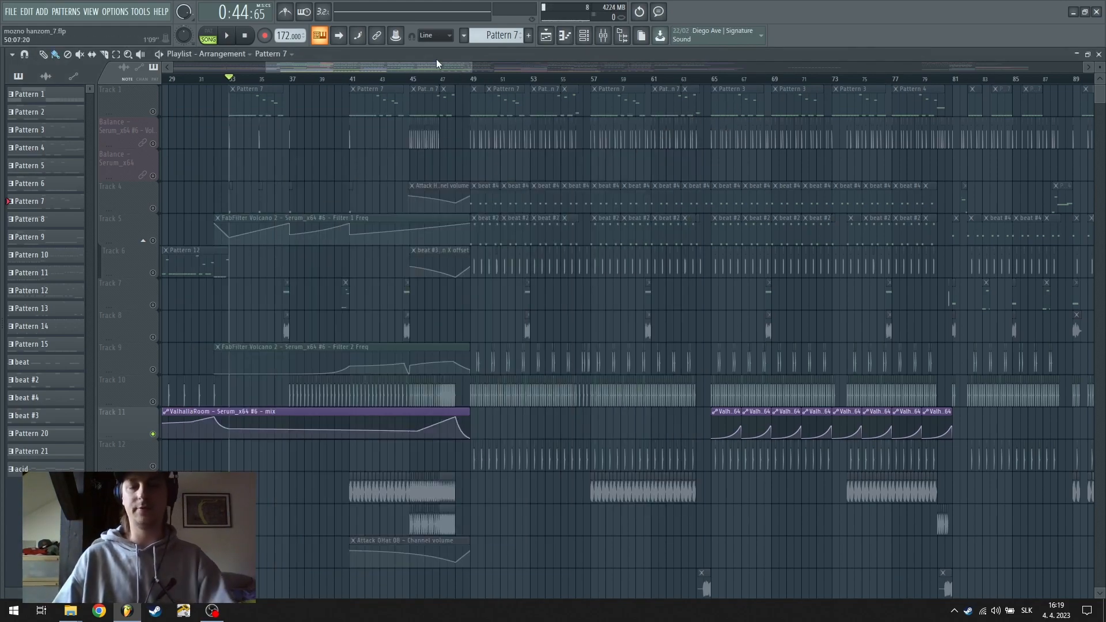
pyautogui.press('F5')
pyautogui.click(567, 38)
pyautogui.click(546, 35)
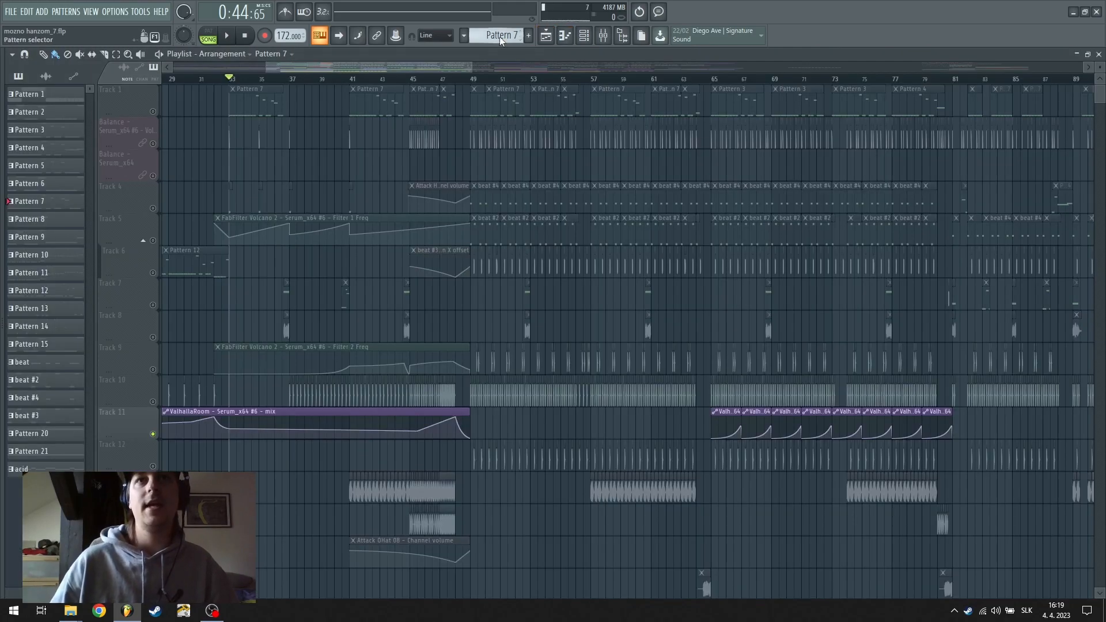
# Move the playhead to bar 49 and look over the percussion, vocal and effect tracks in the arrangement
pyautogui.scroll(-3, 570, 81)
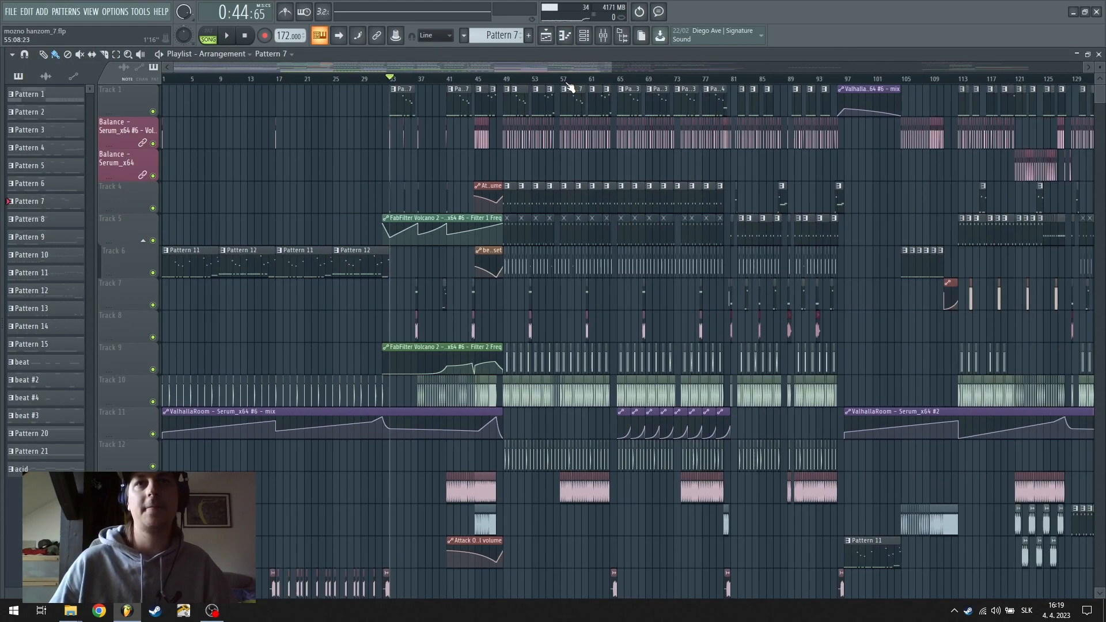
pyautogui.scroll(4, 568, 71)
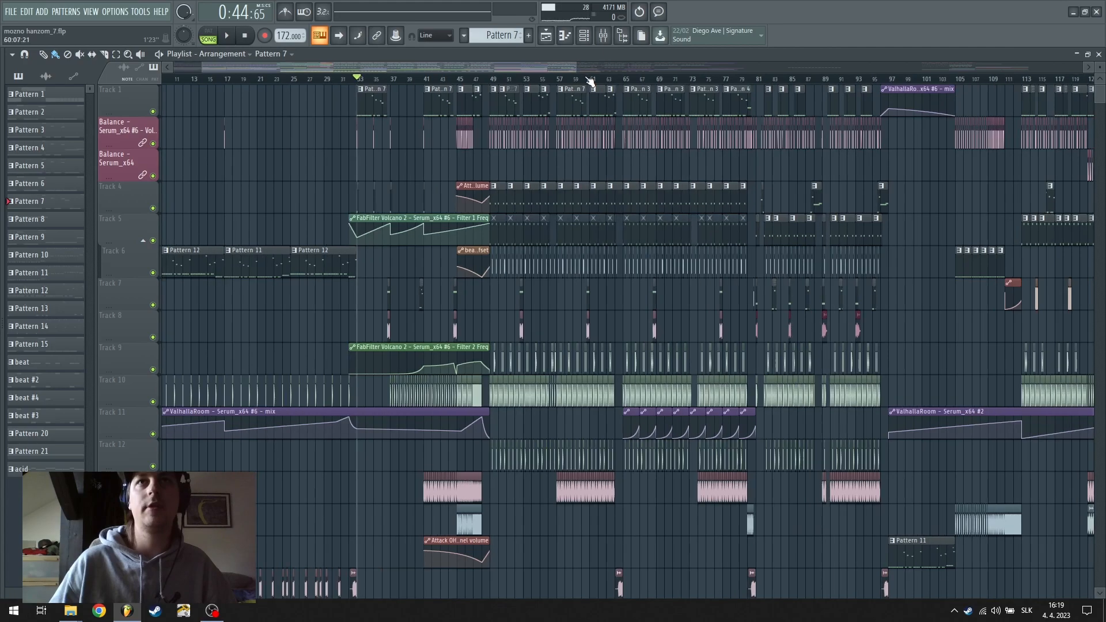
pyautogui.click(384, 79)
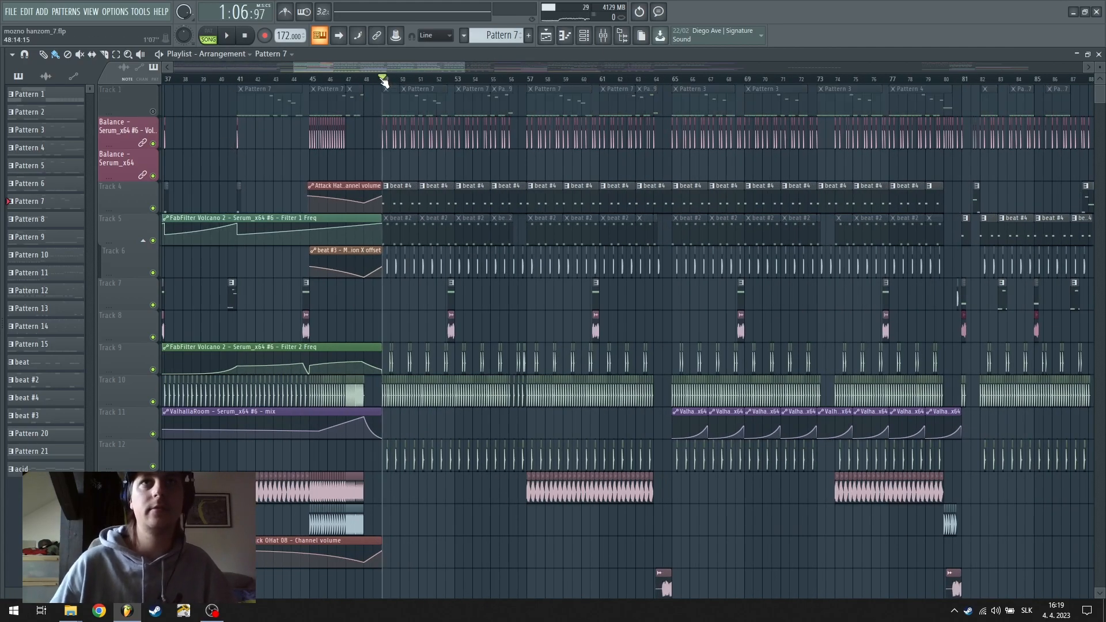
pyautogui.scroll(4, 369, 76)
pyautogui.scroll(-6, 523, 276)
pyautogui.scroll(-5, 538, 283)
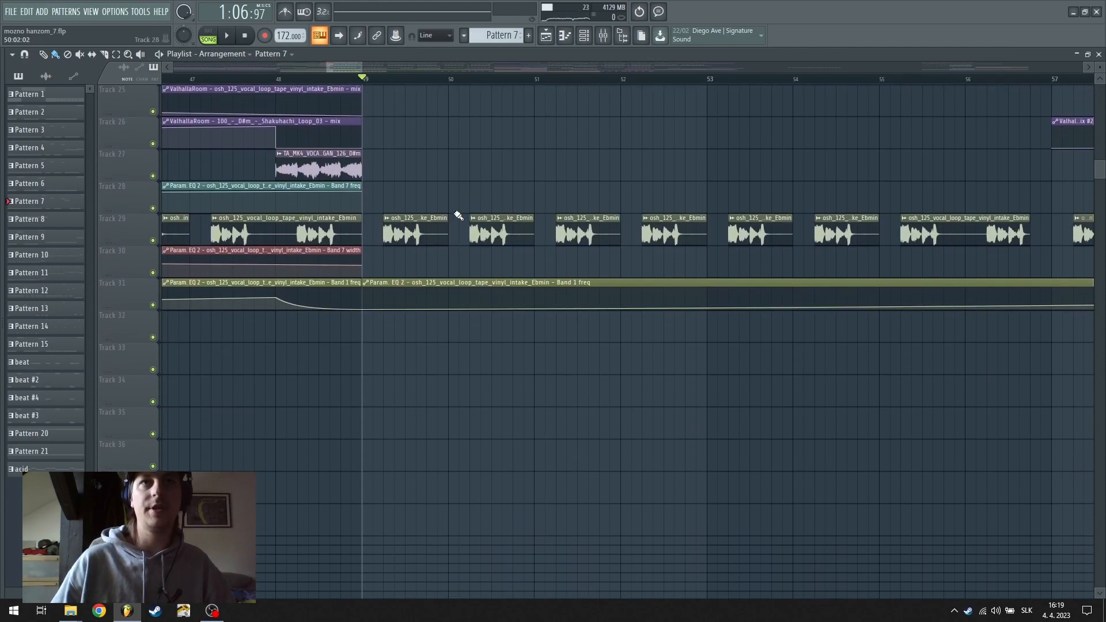
pyautogui.scroll(20, 419, 353)
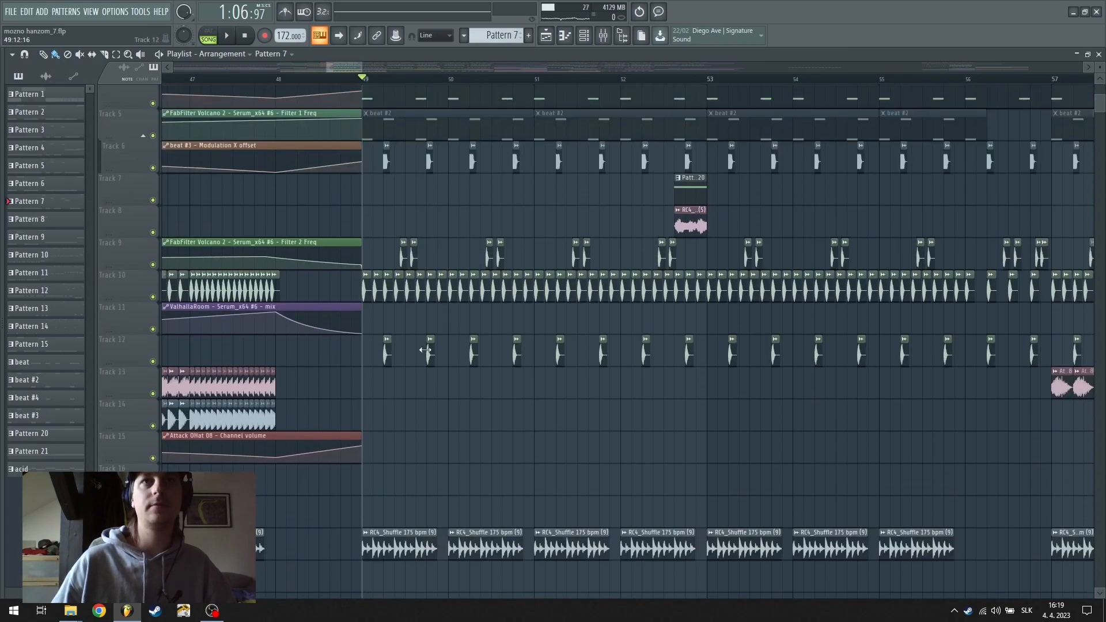
pyautogui.scroll(-11, 499, 90)
pyautogui.scroll(-4, 511, 86)
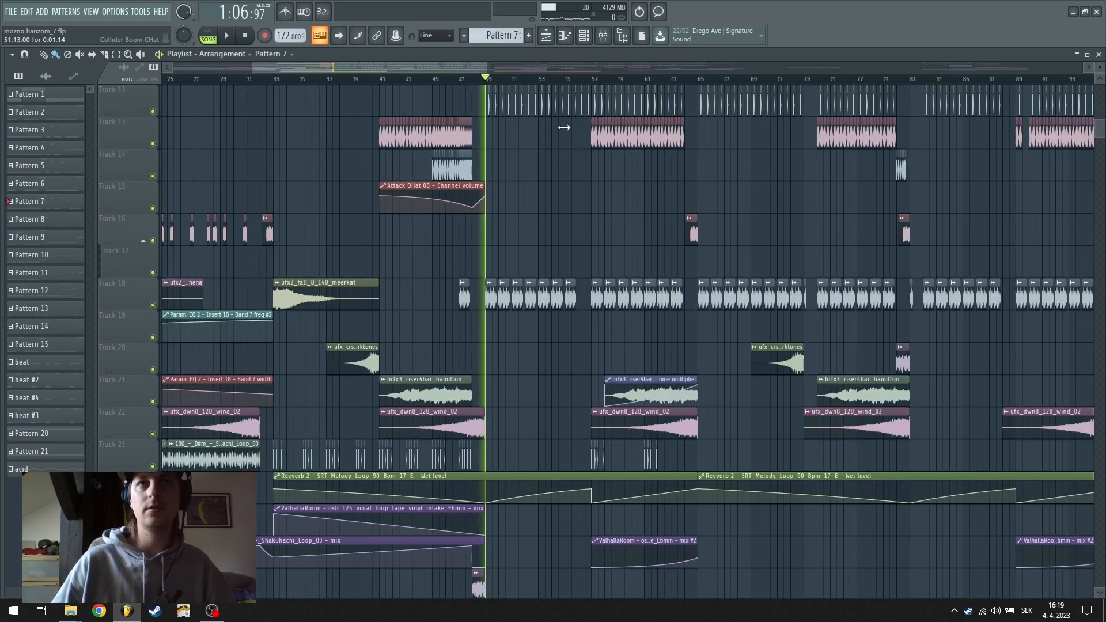
# Play the arrangement from bar 49 and mute Track 7 and Track 8 during playback
pyautogui.press('space')
pyautogui.scroll(5, 752, 377)
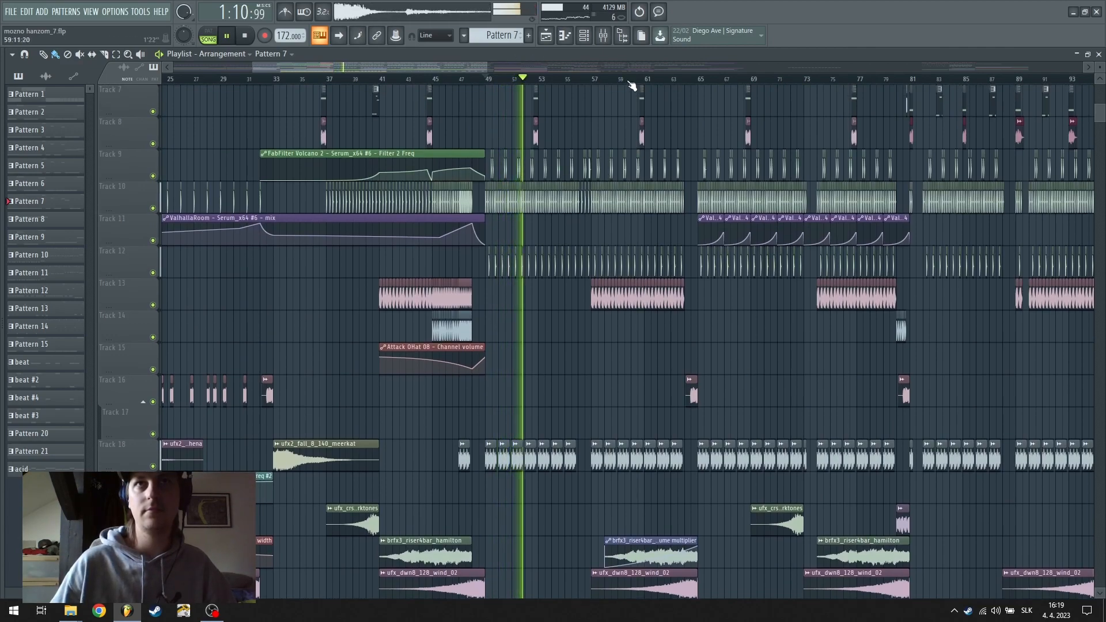
pyautogui.scroll(4, 654, 81)
pyautogui.scroll(4, 478, 142)
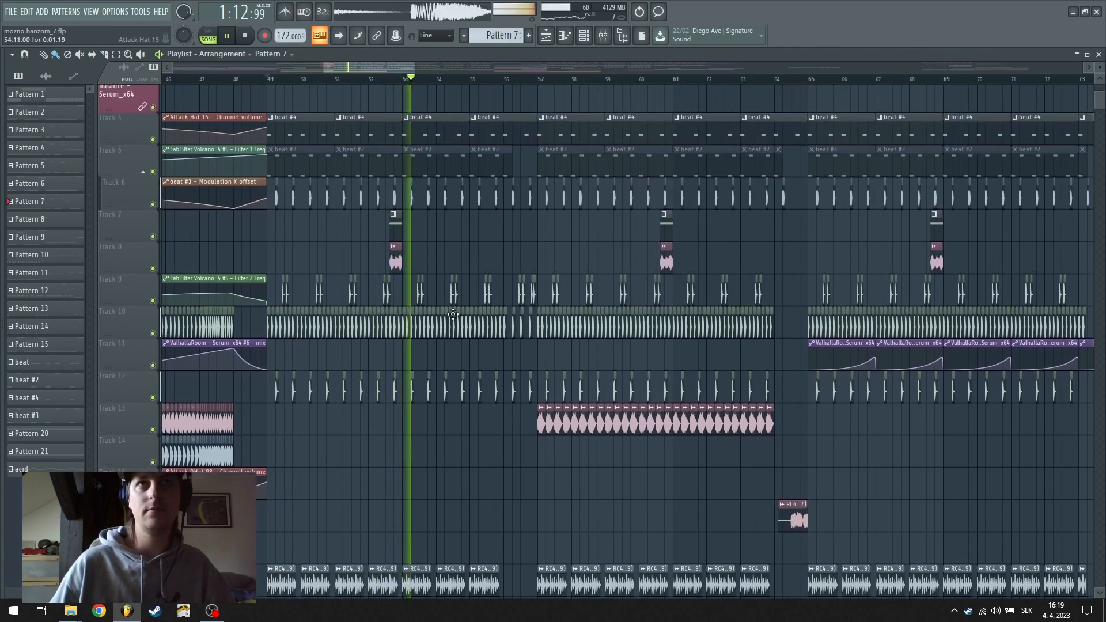
pyautogui.click(153, 240)
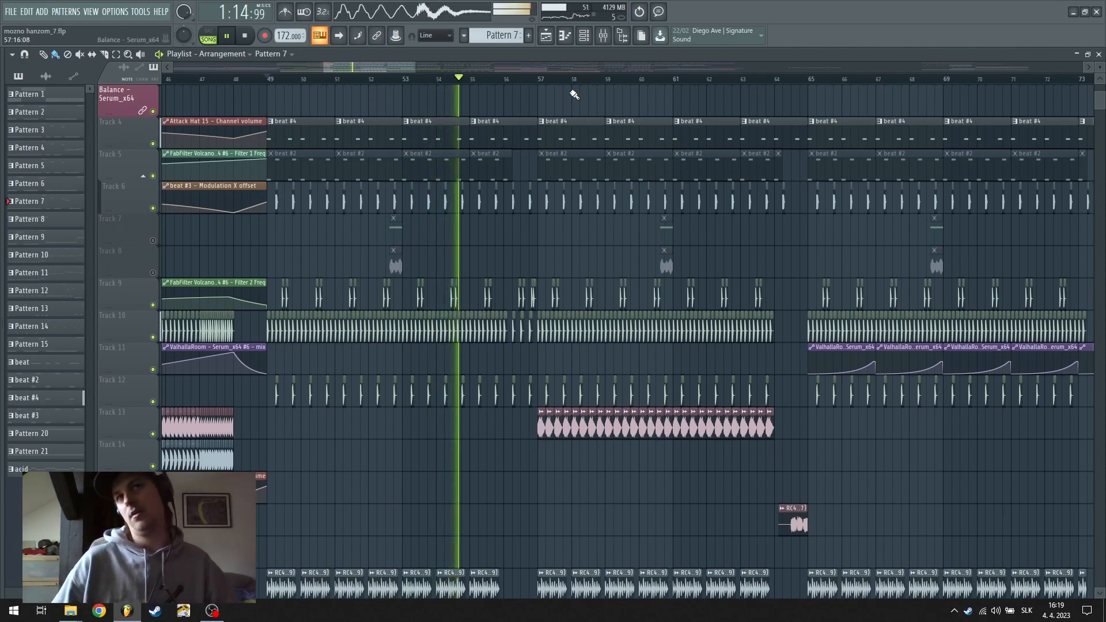
pyautogui.press('space')
# Solo Track 8 and audition its RC4_Loop_175_A# (5) clip from the middle of bar 52, briefly opening the clip's sample settings
pyautogui.rightClick(157, 271)
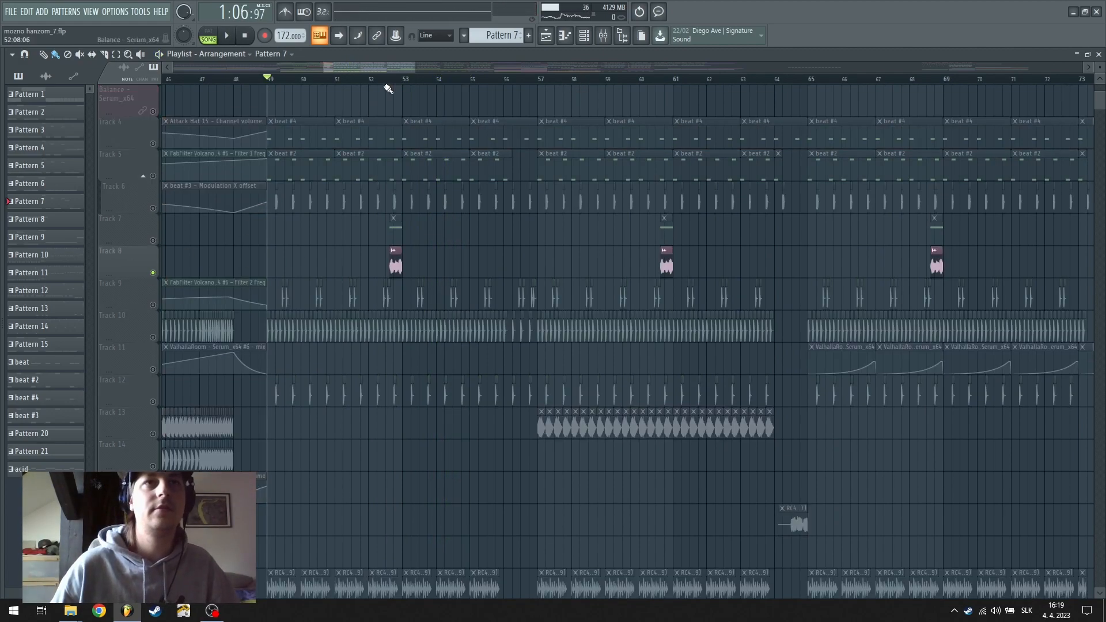
pyautogui.click(387, 81)
pyautogui.scroll(3, 387, 81)
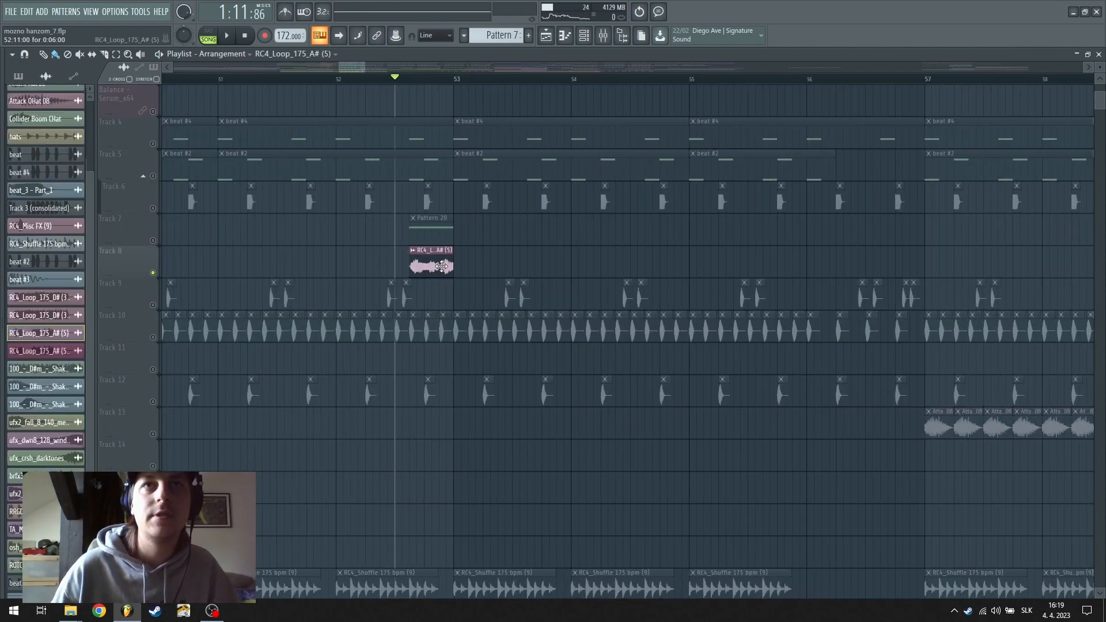
pyautogui.doubleClick(441, 265)
pyautogui.press('space')
pyautogui.press('space')
pyautogui.press('Escape')
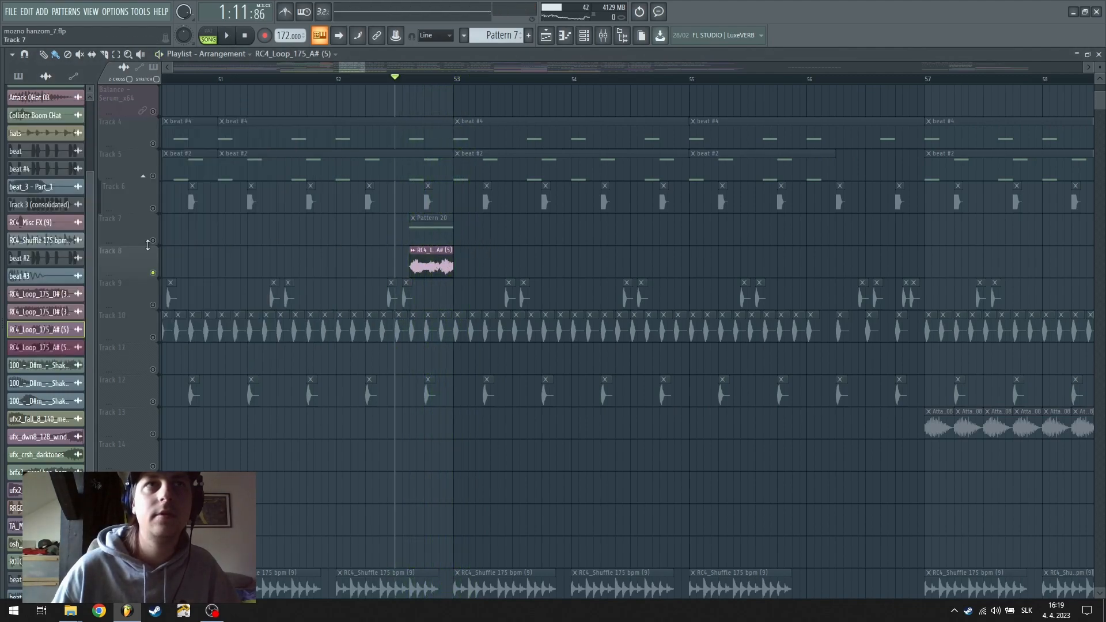
# Unmute Track 7 to audition its Pattern 20 clip together with the Track 8 loop, and mute both tracks again
pyautogui.click(153, 240)
pyautogui.press('space')
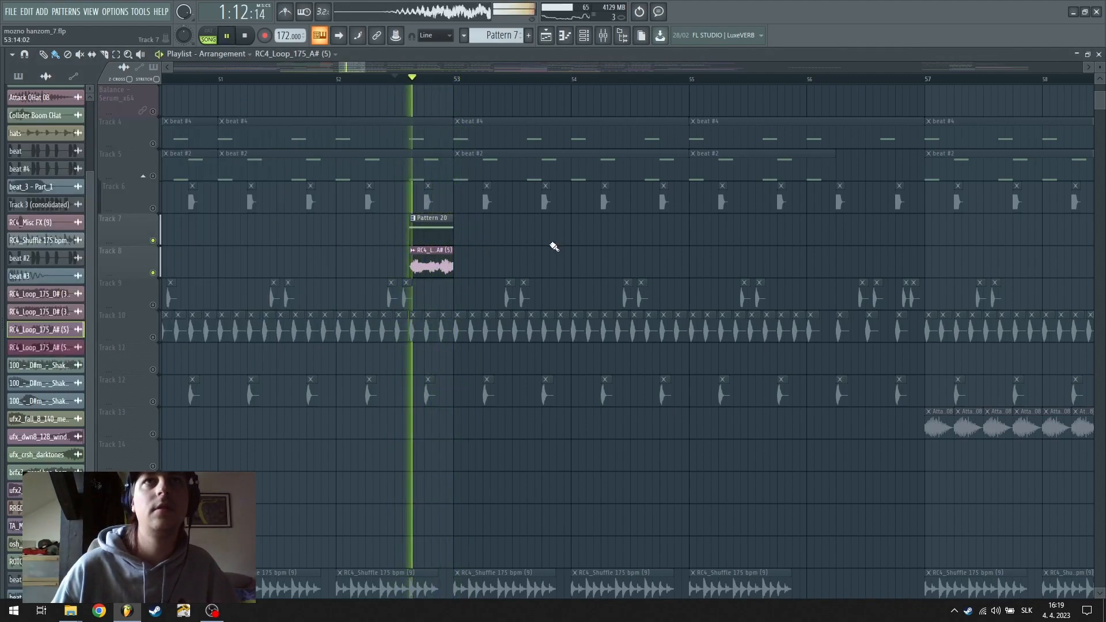
pyautogui.press('space')
pyautogui.scroll(-5, 448, 71)
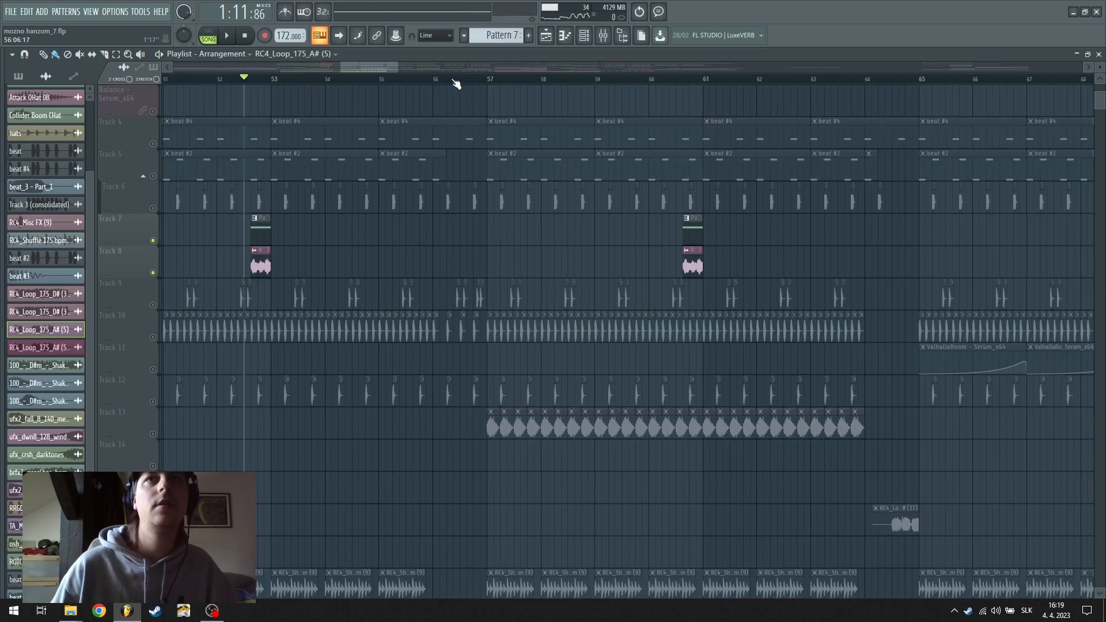
pyautogui.click(153, 240)
pyautogui.click(153, 273)
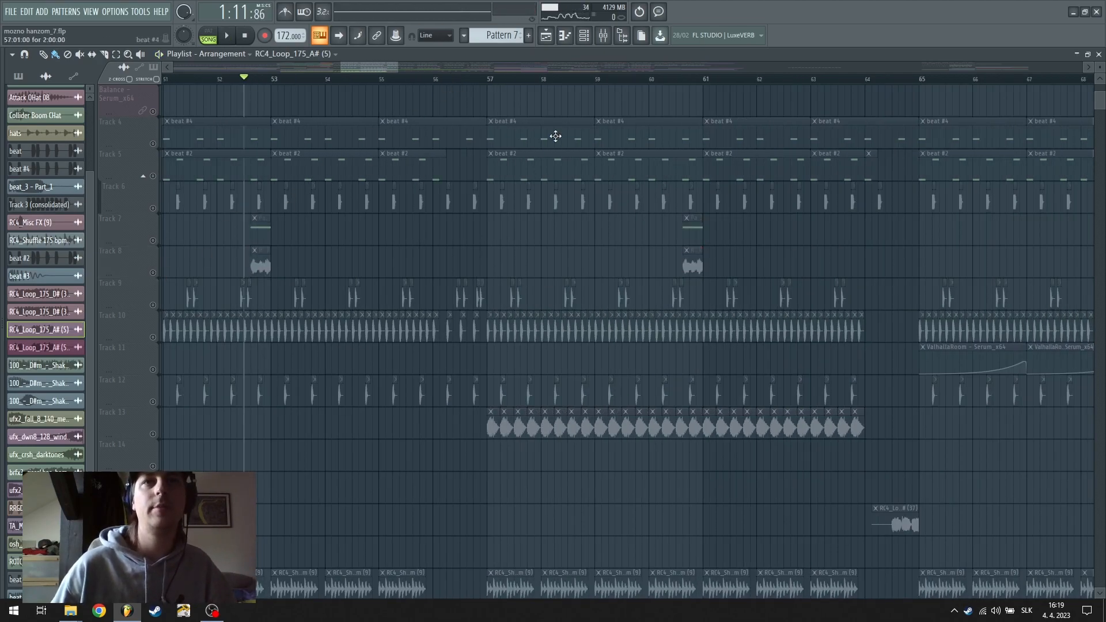
# Unmute the RC4_Shuffle loop on Track 18 and the short clips on Track 23
pyautogui.scroll(-5, 498, 230)
pyautogui.click(155, 153)
pyautogui.click(153, 143)
pyautogui.click(154, 240)
pyautogui.click(153, 433)
pyautogui.click(153, 272)
pyautogui.scroll(-6, 265, 400)
pyautogui.click(152, 401)
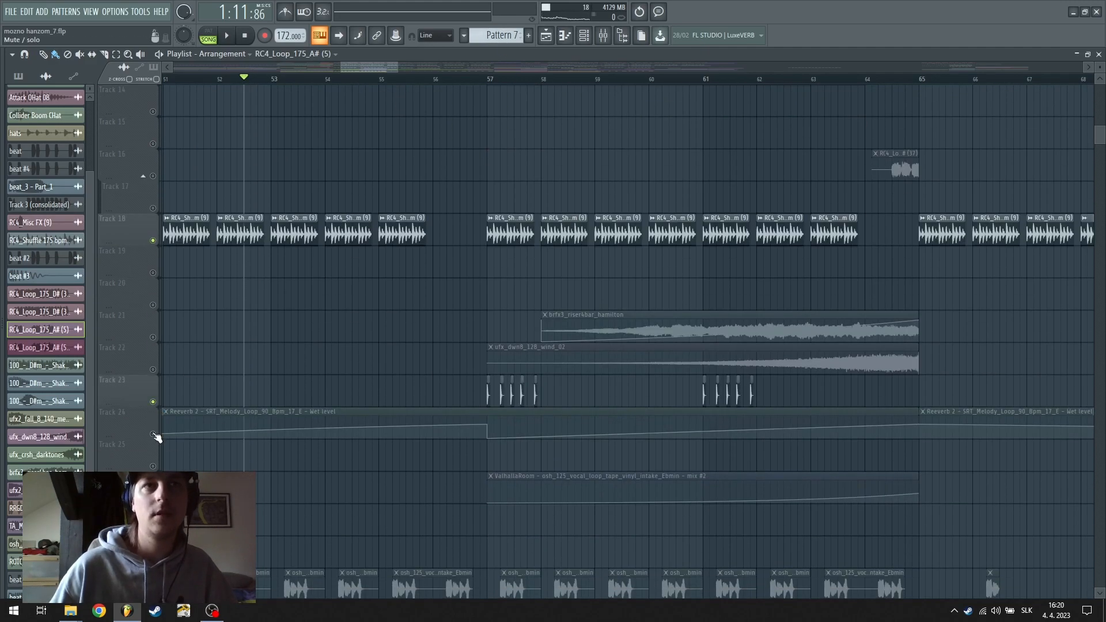
# Unmute the riser, wind effect and reverb automation on Tracks 21, 22, 24 and 26
pyautogui.click(153, 433)
pyautogui.click(152, 498)
pyautogui.click(153, 369)
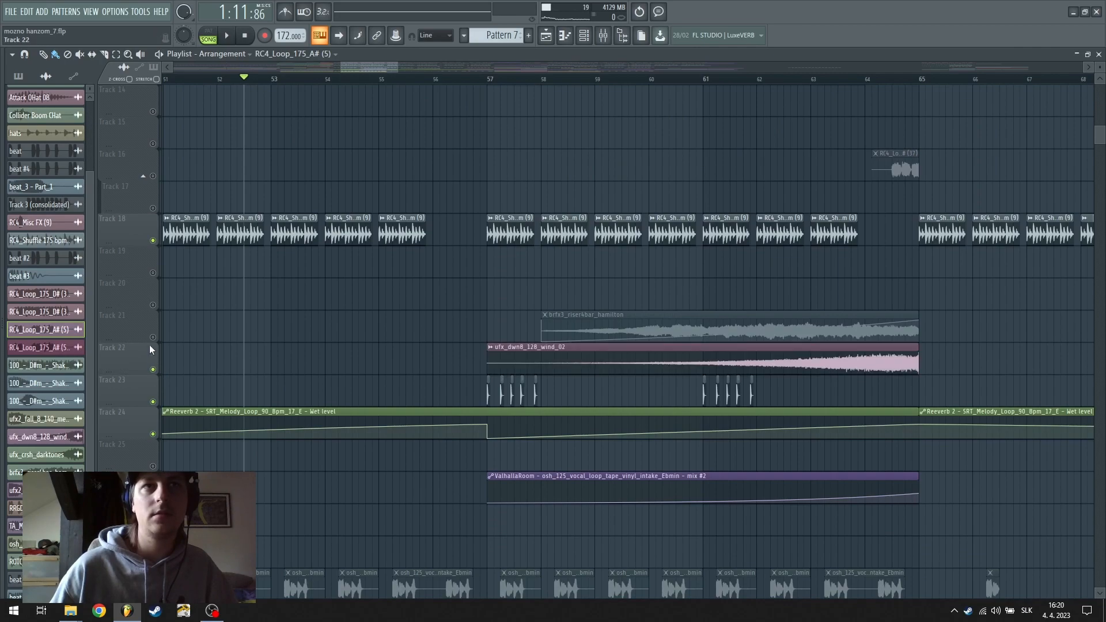
pyautogui.click(153, 336)
pyautogui.scroll(-5, 403, 288)
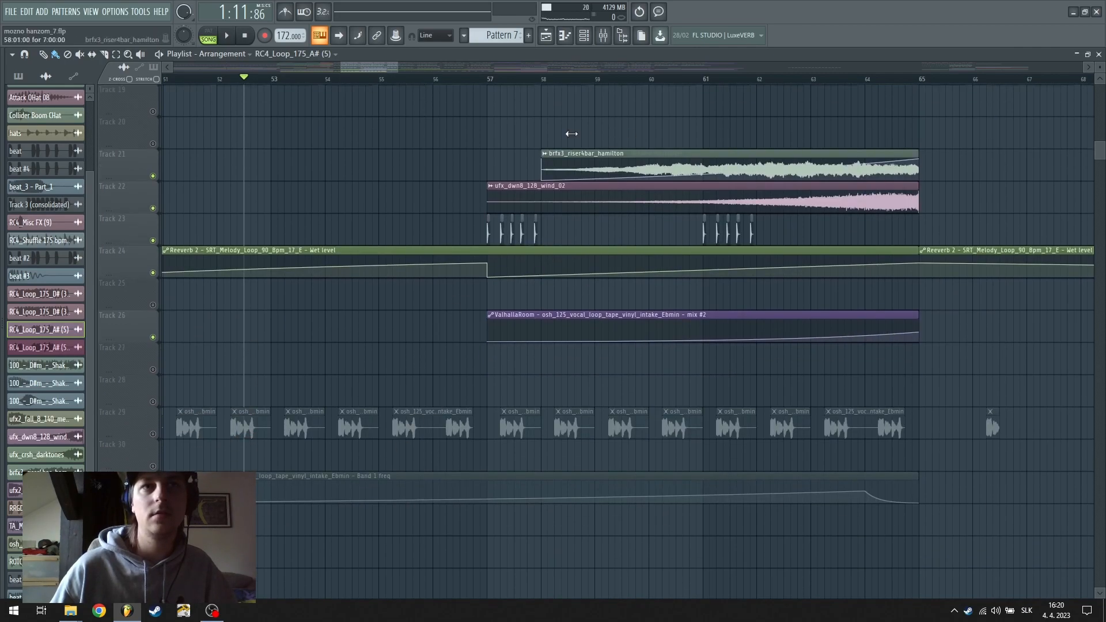
# Play the unmuted tracks from bar 57 and replay the same passage
pyautogui.click(475, 79)
pyautogui.press('space')
pyautogui.scroll(5, 631, 311)
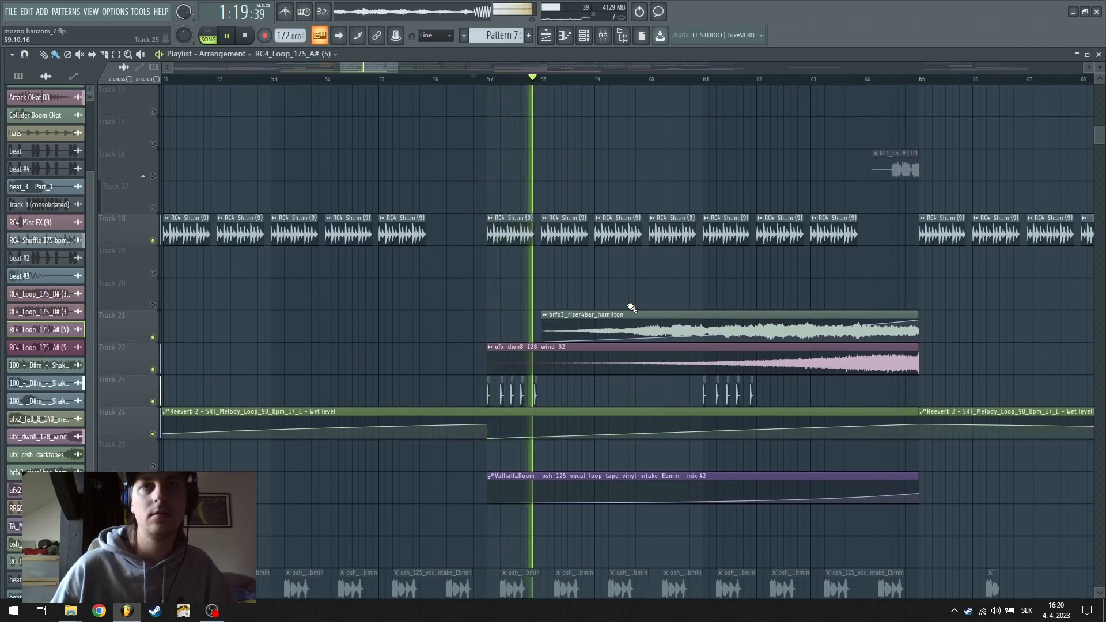
pyautogui.scroll(-5, 608, 81)
pyautogui.moveTo(607, 81); pyautogui.dragTo(262, 82)
pyautogui.scroll(3, 262, 82)
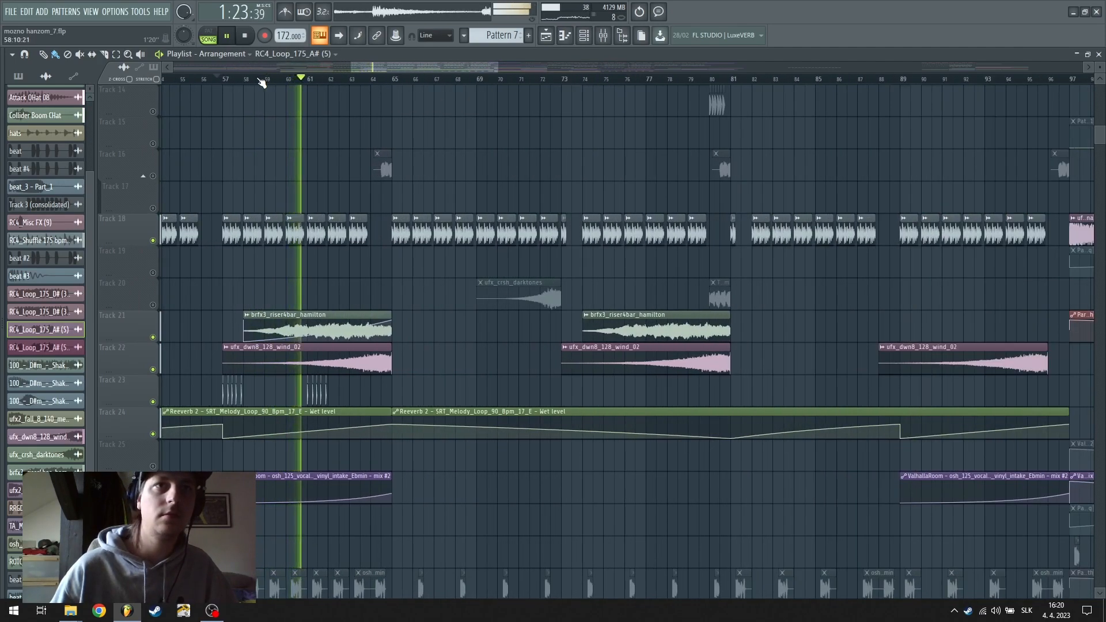
pyautogui.scroll(-4, 262, 83)
pyautogui.scroll(-4, 262, 82)
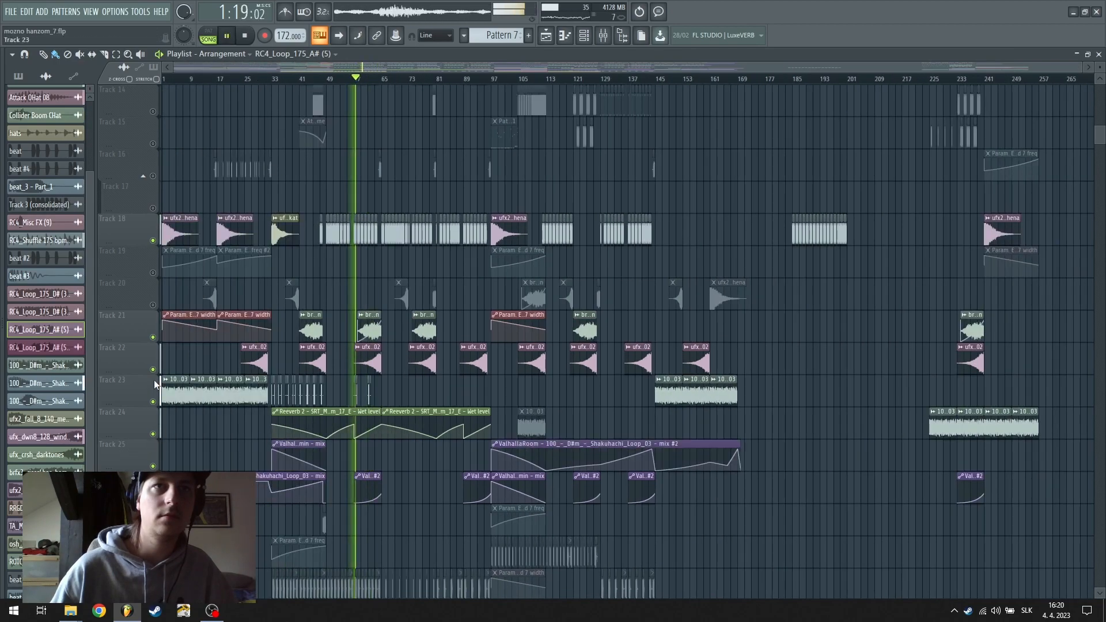
pyautogui.press('space')
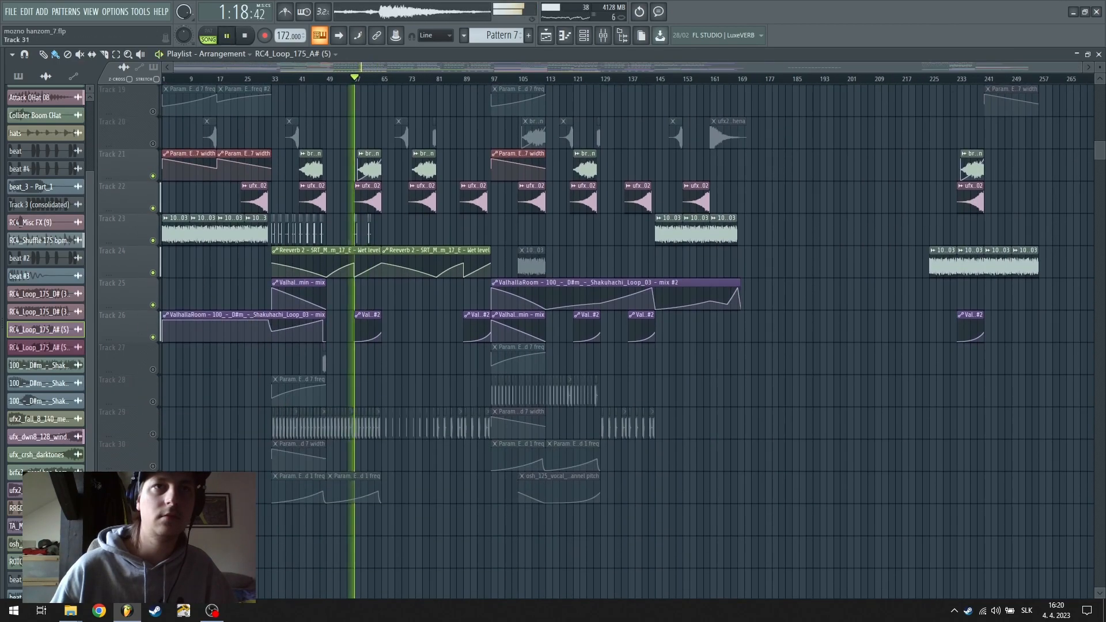
# Unmute the automation and clips on Tracks 28, 30 and 31, plus Tracks 9 through 13, during playback
pyautogui.moveTo(153, 498); pyautogui.dragTo(154, 465)
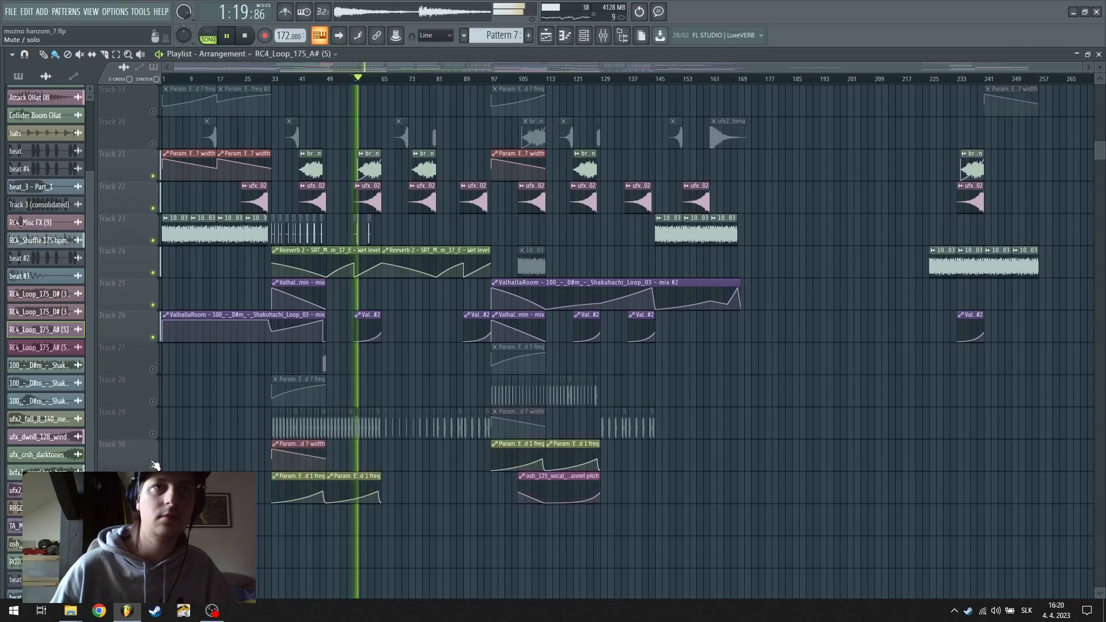
pyautogui.click(153, 403)
pyautogui.scroll(15, 154, 401)
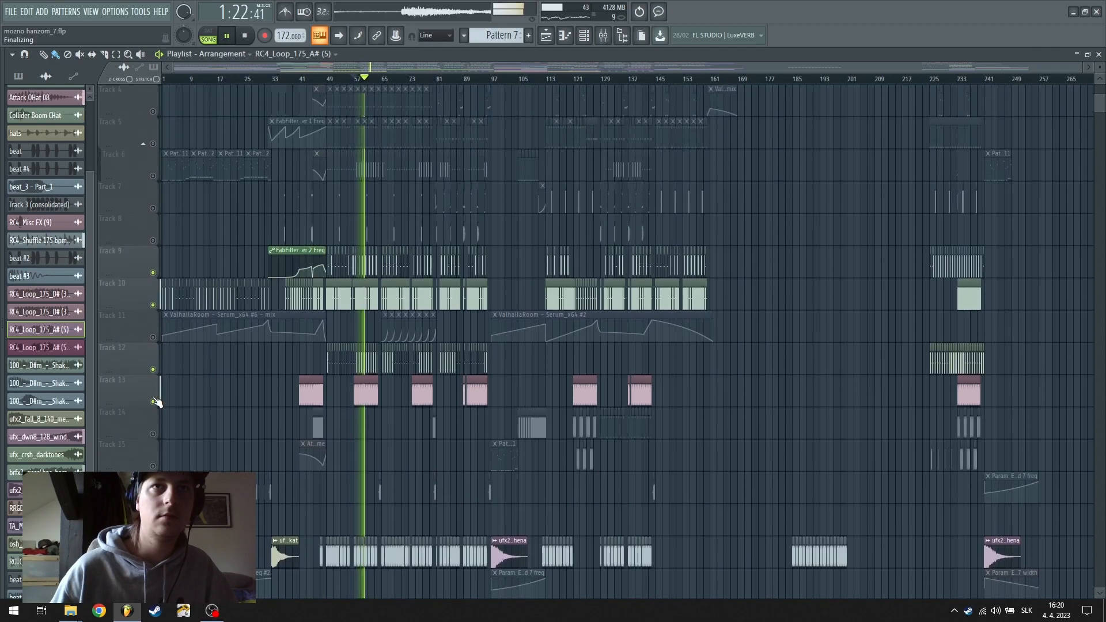
pyautogui.click(154, 337)
pyautogui.scroll(3, 164, 288)
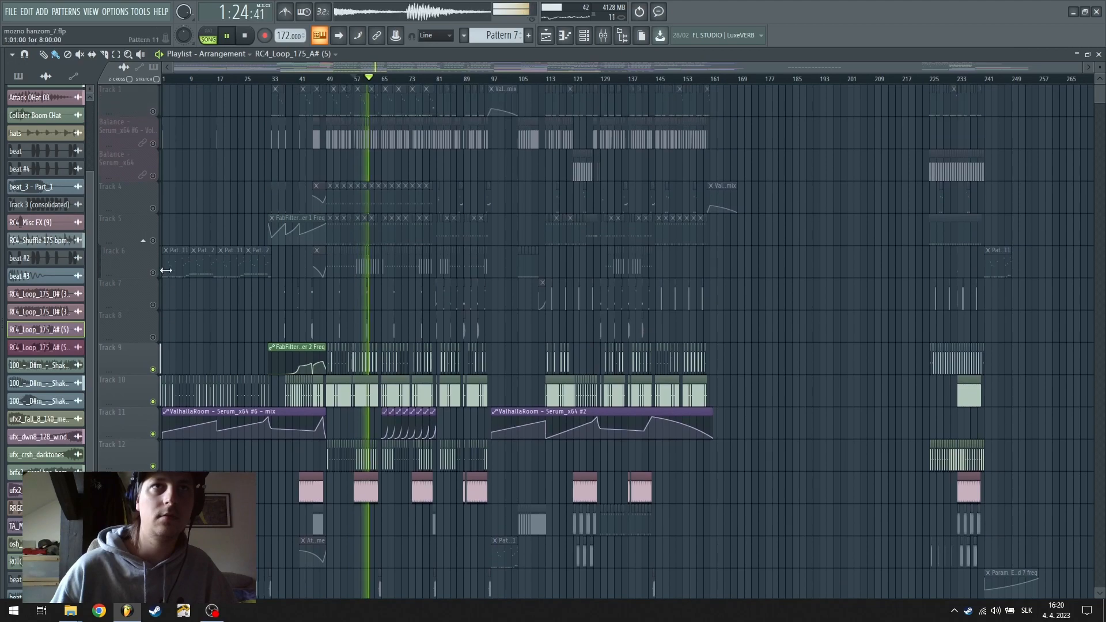
# Unmute the fill on Track 16 and the vocal loop on Track 29, and play the arrangement from bar 64
pyautogui.scroll(-18, 434, 338)
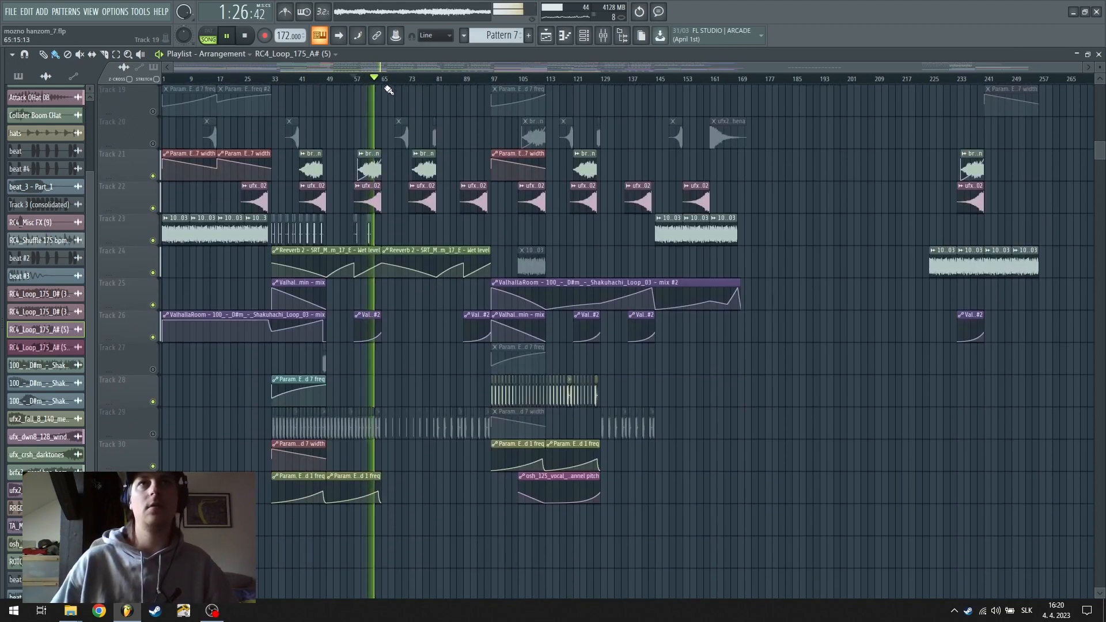
pyautogui.scroll(3, 383, 81)
pyautogui.scroll(2, 383, 81)
pyautogui.scroll(12, 447, 357)
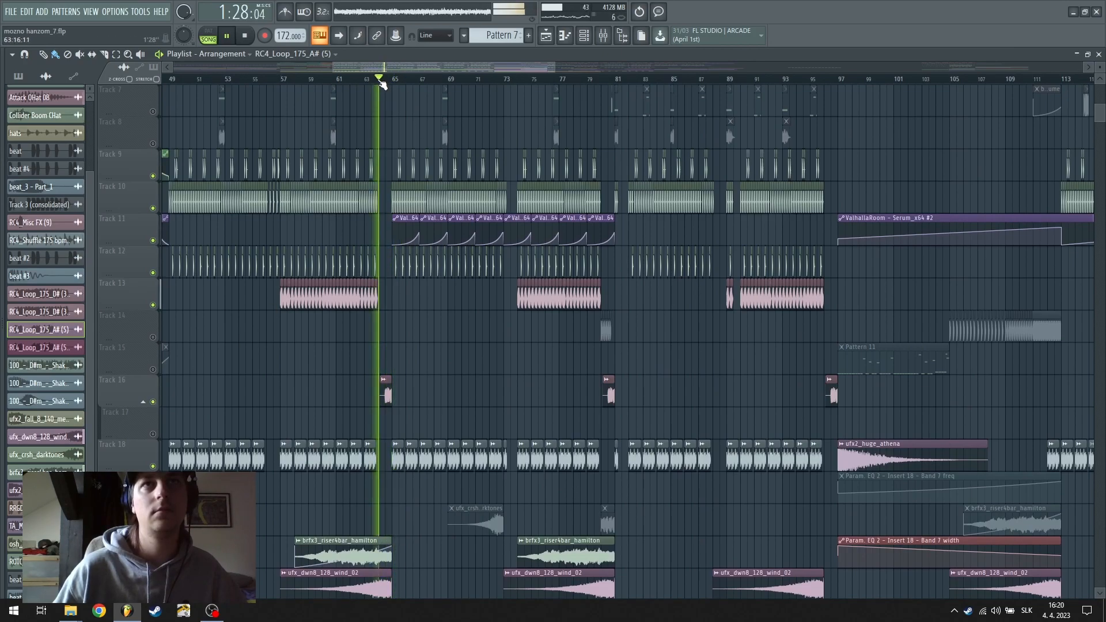
pyautogui.scroll(3, 385, 82)
pyautogui.scroll(-13, 459, 309)
pyautogui.press('space')
pyautogui.click(153, 402)
pyautogui.press('space')
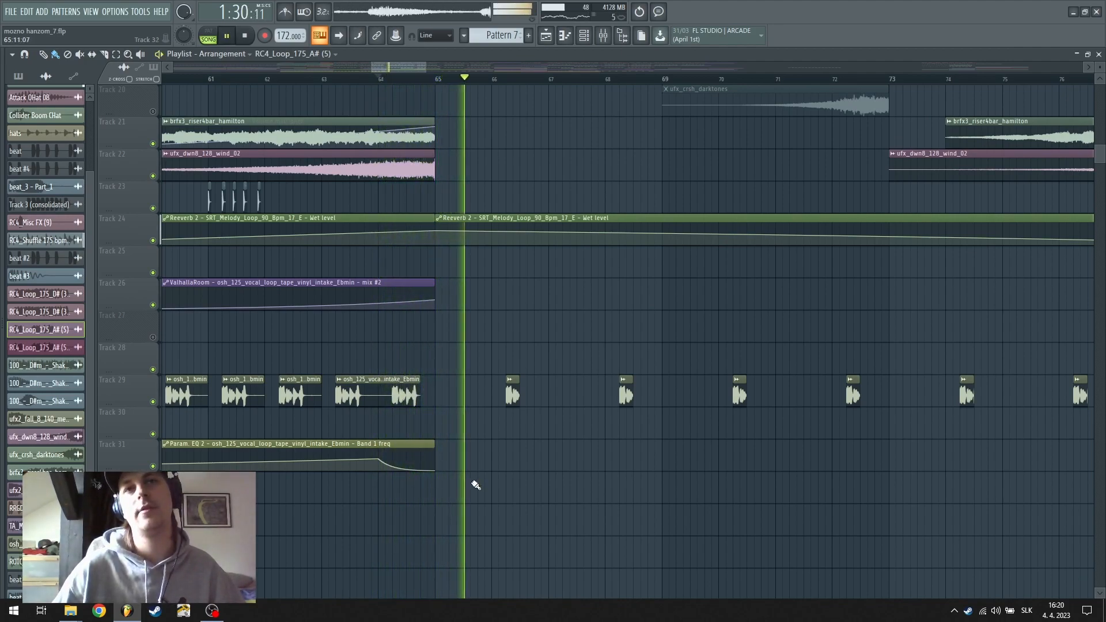
# Stop playback and reactivate Tracks 1 through 8, including the bass patterns and the Balance automation
pyautogui.scroll(3, 685, 530)
pyautogui.scroll(15, 432, 476)
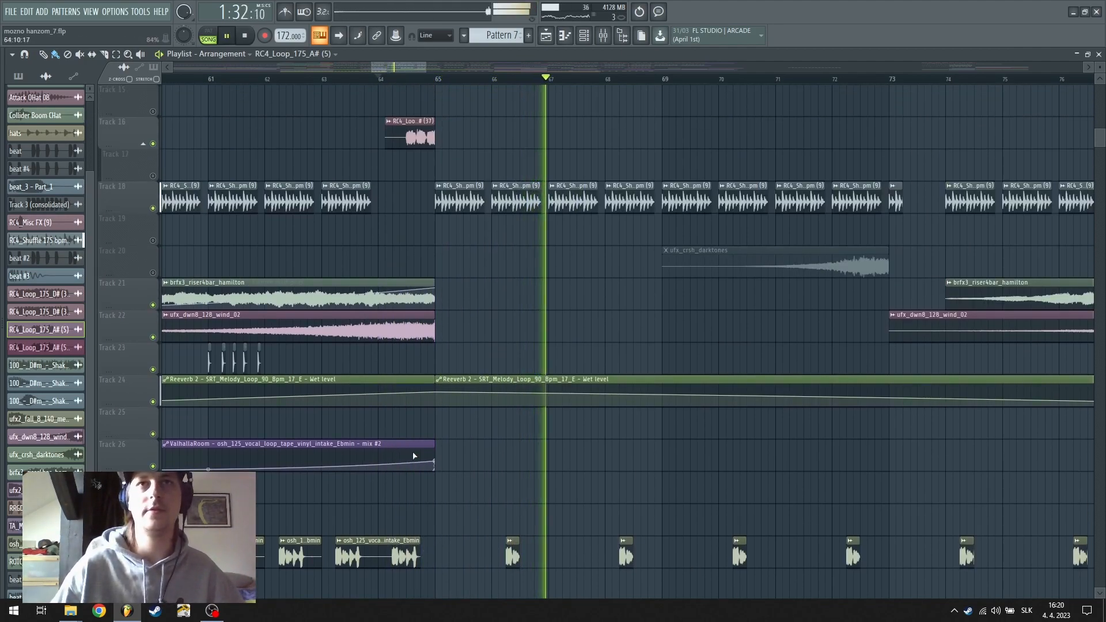
pyautogui.press('space')
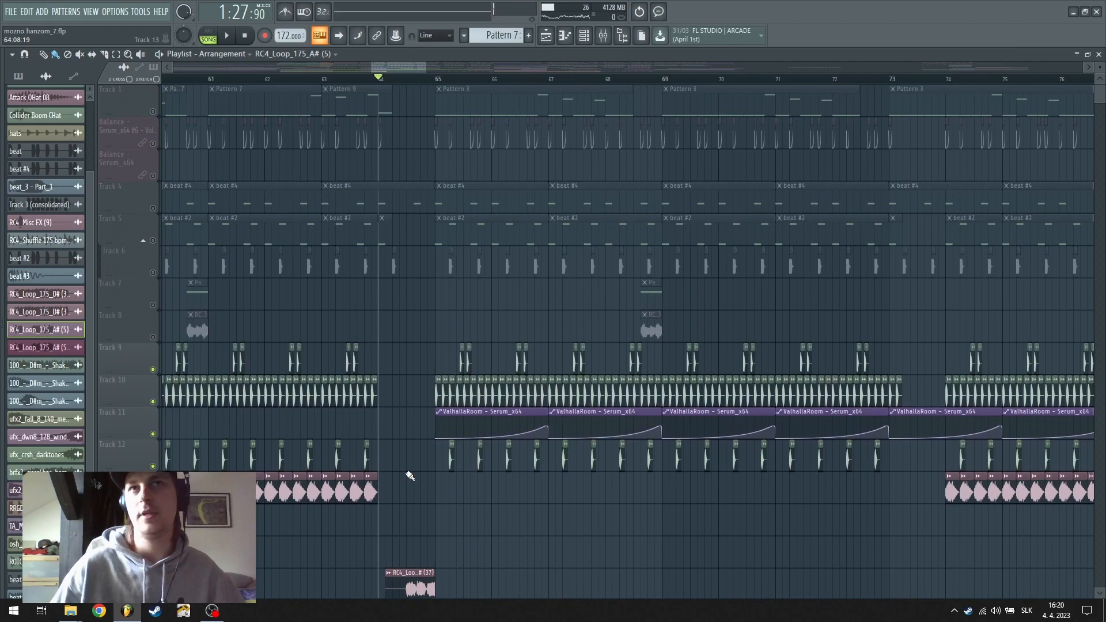
pyautogui.click(153, 111)
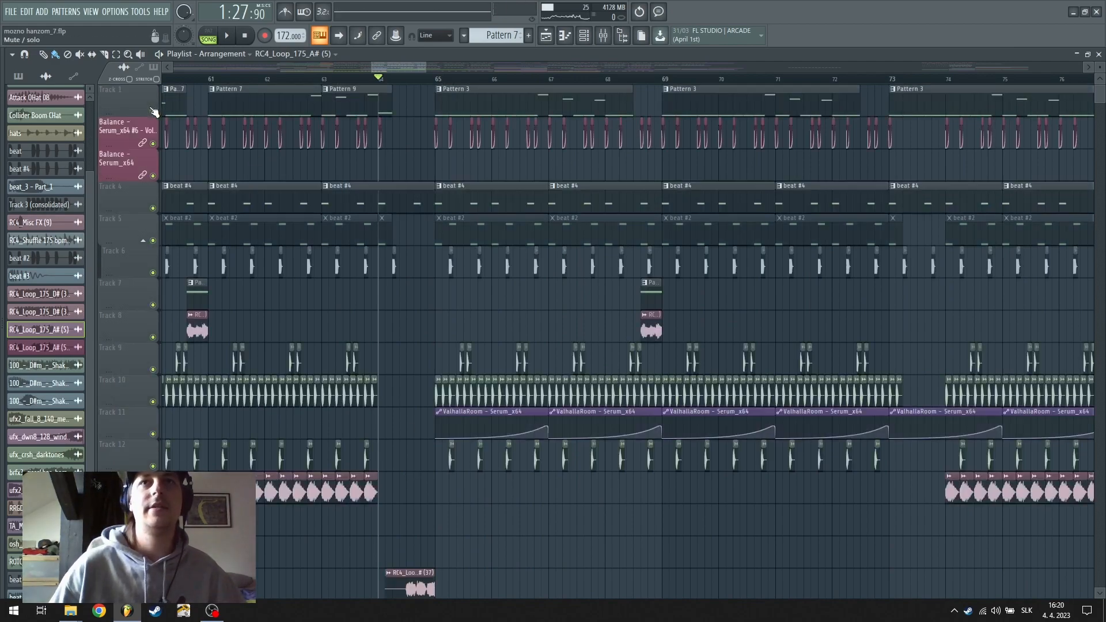
# Open Pattern 3 in the Serum_x64 #6 piano roll, check the channel rack, and play the pattern in pattern mode
pyautogui.doubleClick(445, 90)
pyautogui.press('F6')
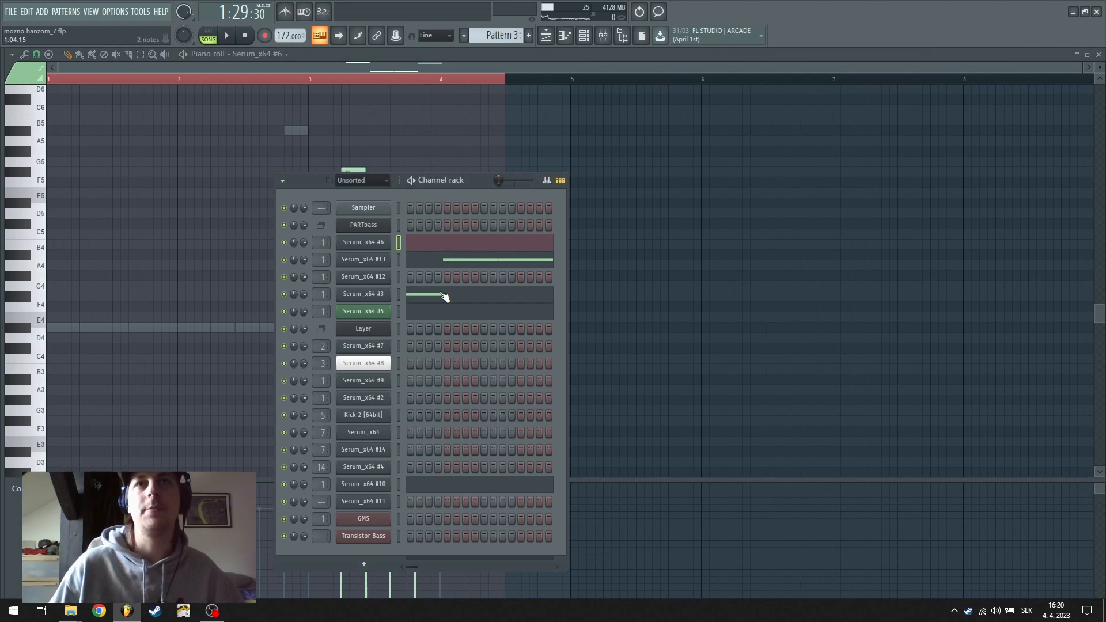
pyautogui.press('F6')
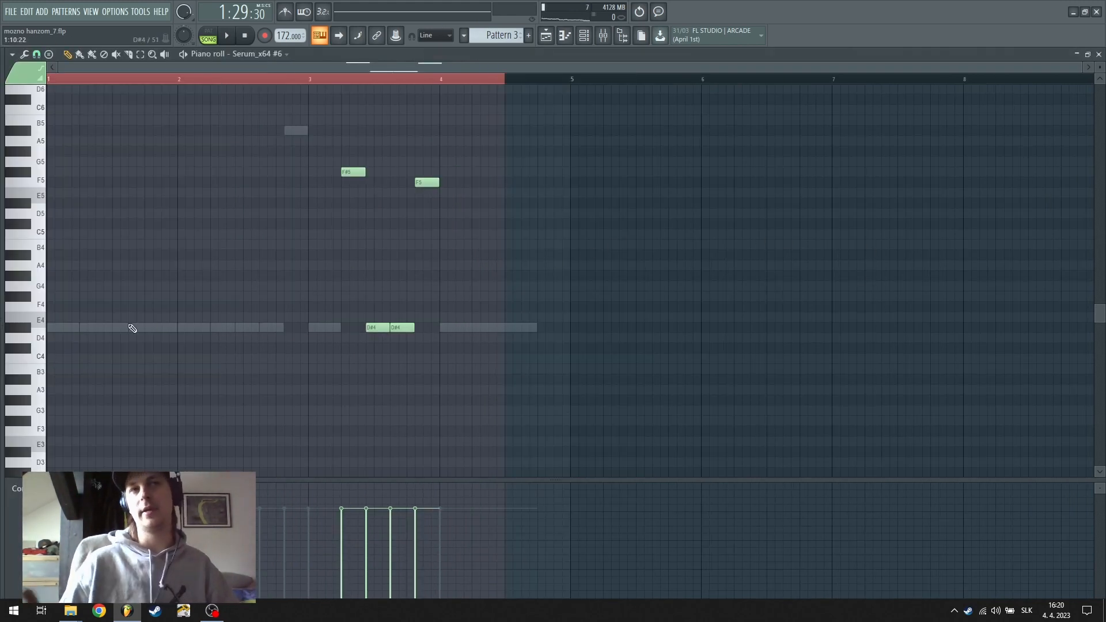
pyautogui.press('space')
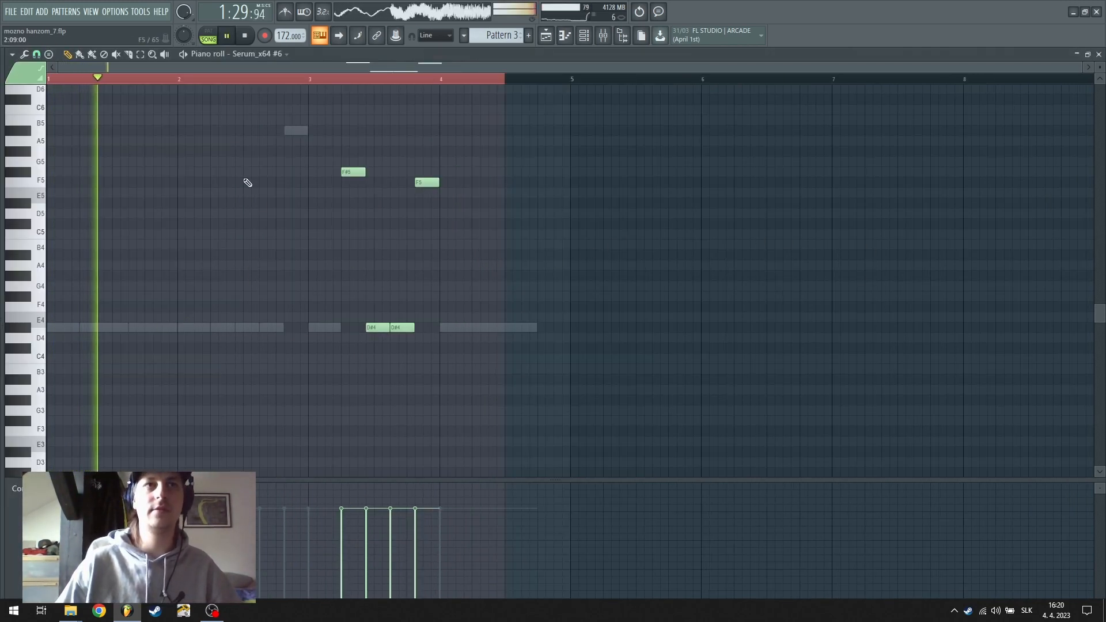
pyautogui.click(216, 33)
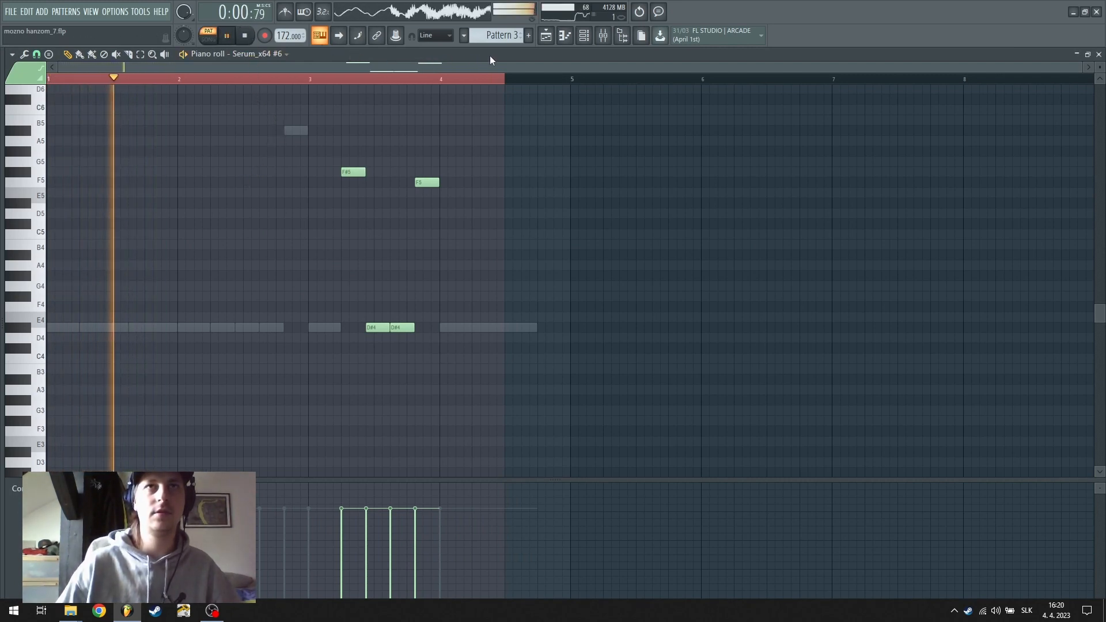
# Stop playback, open the Pattern 7 clip from the playlist in the piano roll, and select its notes across bars 1 to 4
pyautogui.press('space')
pyautogui.click(549, 38)
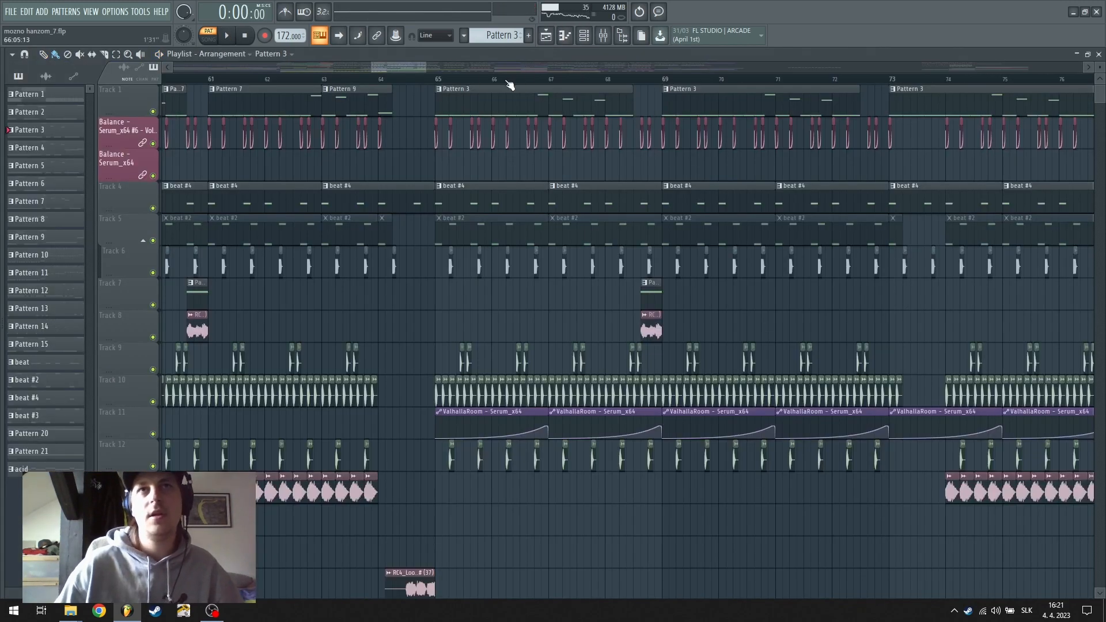
pyautogui.doubleClick(237, 106)
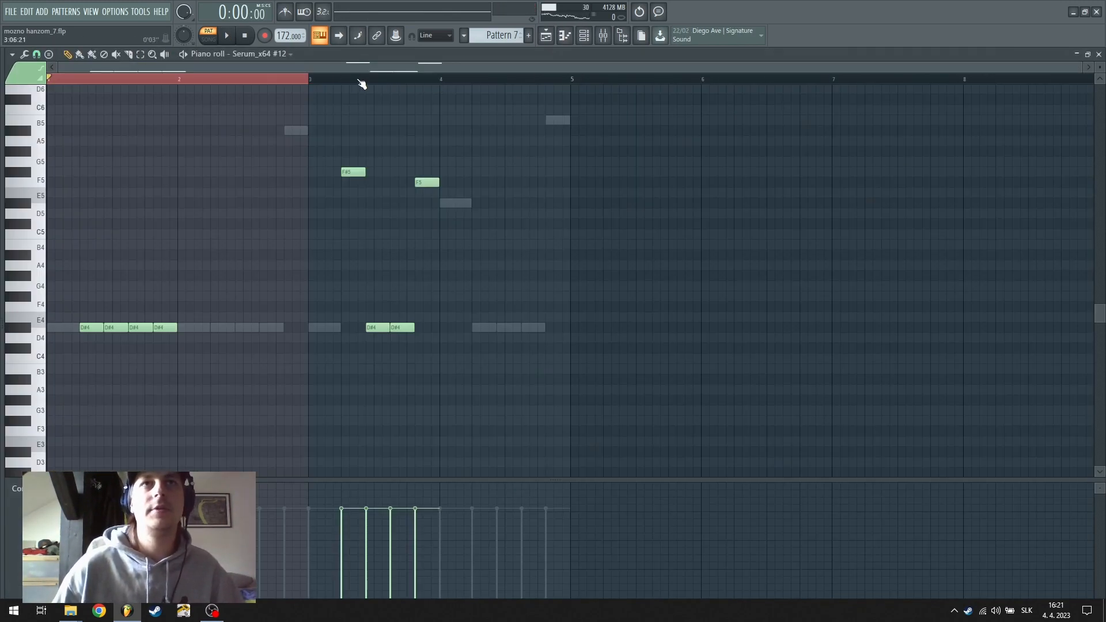
pyautogui.moveTo(321, 87); pyautogui.dragTo(568, 141)
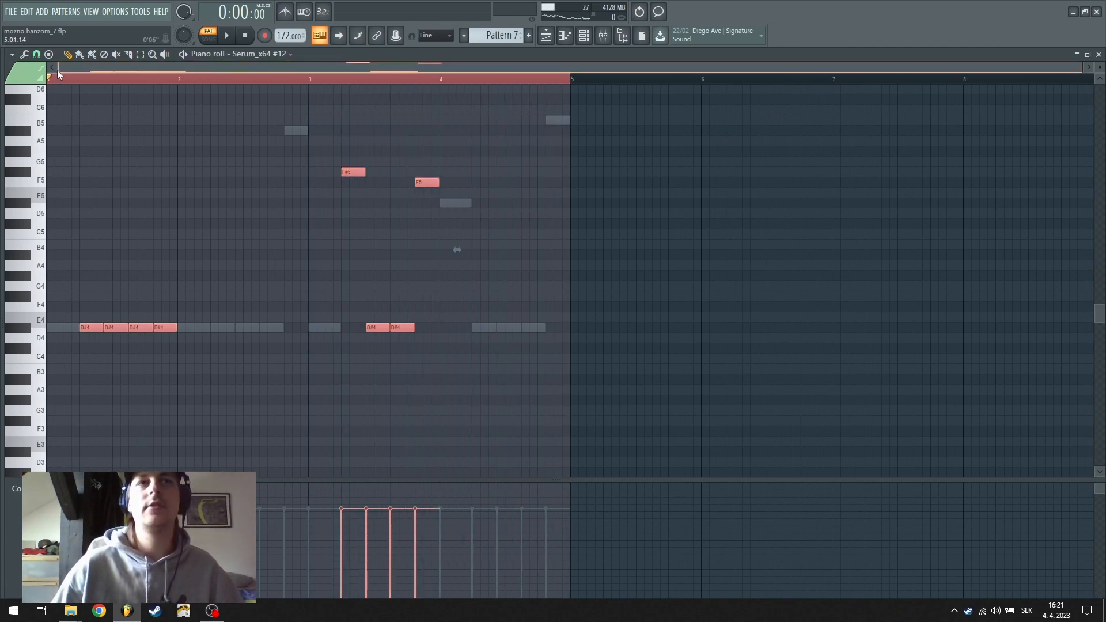
# Play Pattern 3 twice in the piano roll, then stop and show the notes of the Serum_x64 #13 channel
pyautogui.press('space')
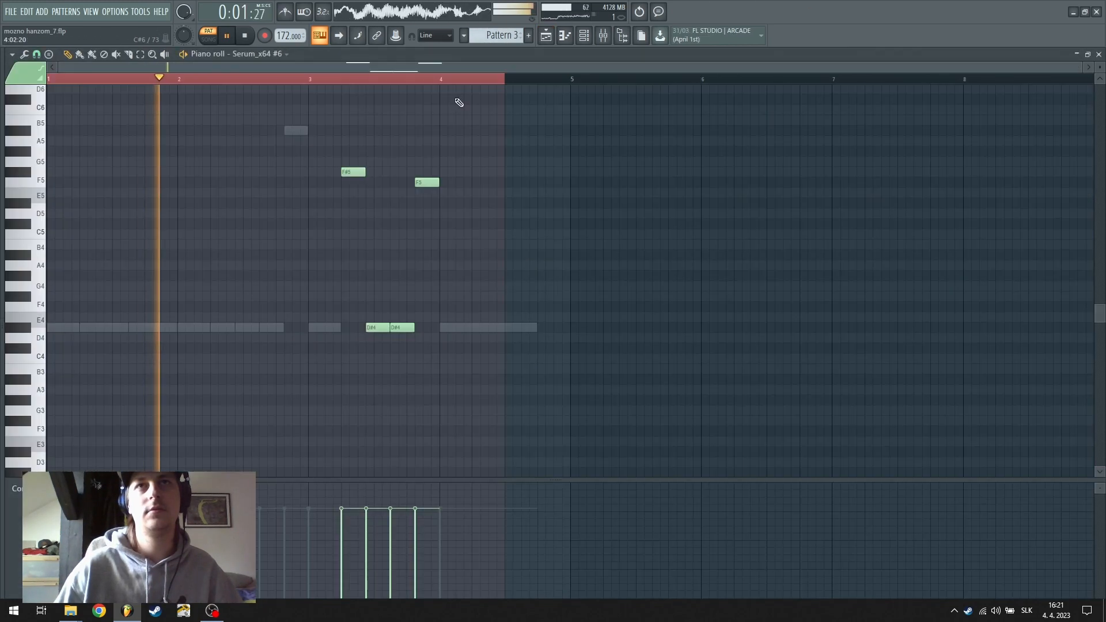
pyautogui.press('space')
pyautogui.press('space')
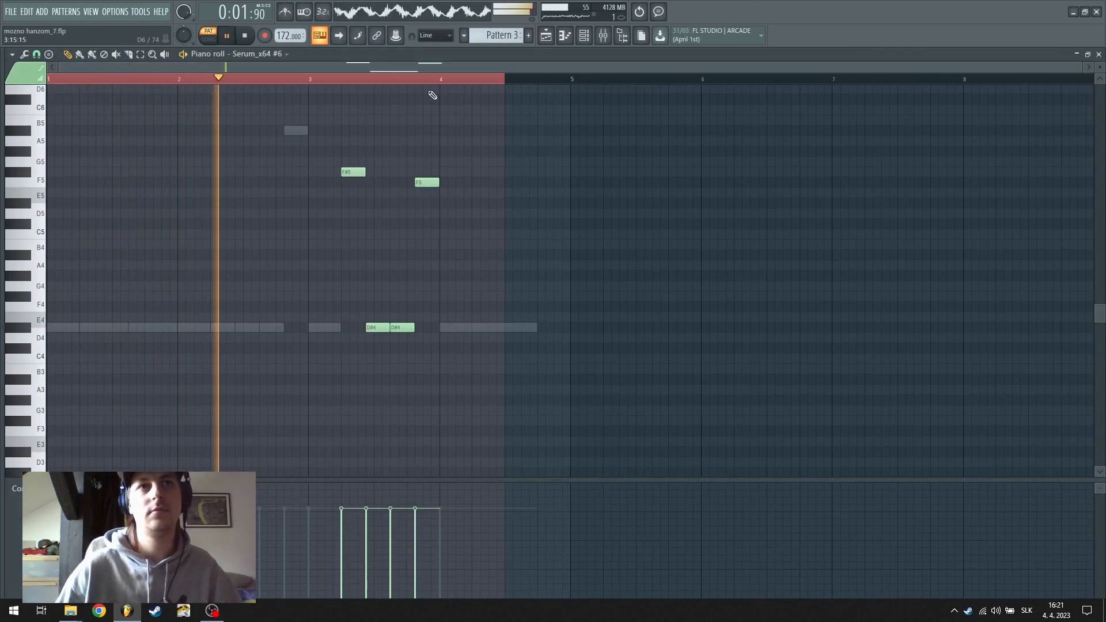
pyautogui.press('space')
pyautogui.doubleClick(117, 326)
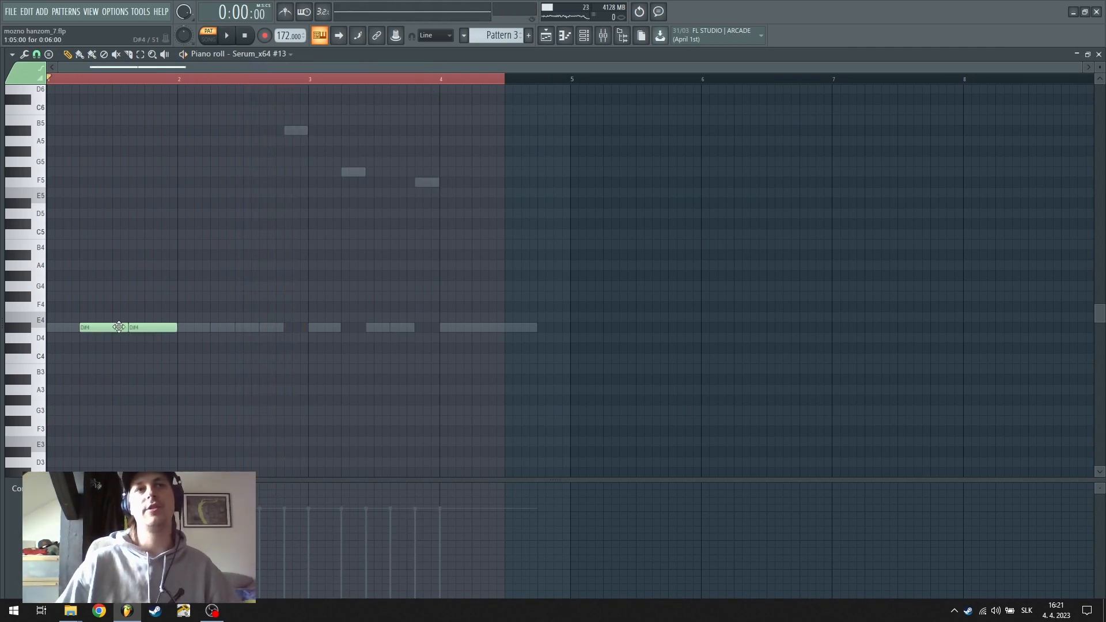
# Return to the playlist, place the playhead at bar 65, and examine the arrangement of the drop across its tracks
pyautogui.click(549, 34)
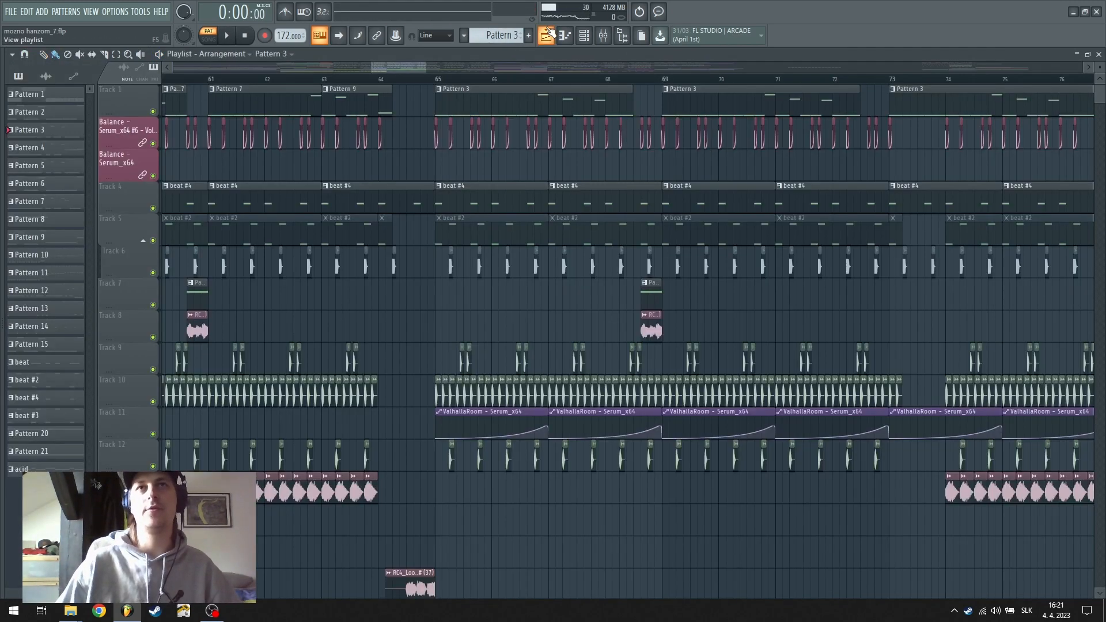
pyautogui.click(437, 81)
pyautogui.scroll(-4, 527, 217)
pyautogui.scroll(4, 527, 217)
pyautogui.scroll(-5, 628, 79)
pyautogui.scroll(-4, 849, 197)
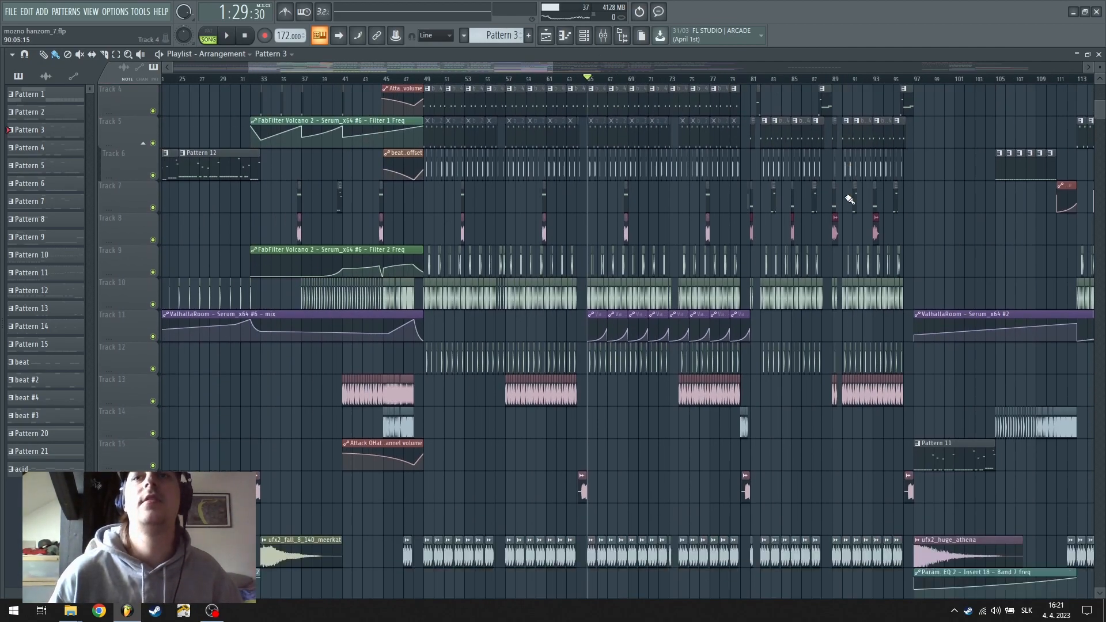
pyautogui.scroll(2, 676, 82)
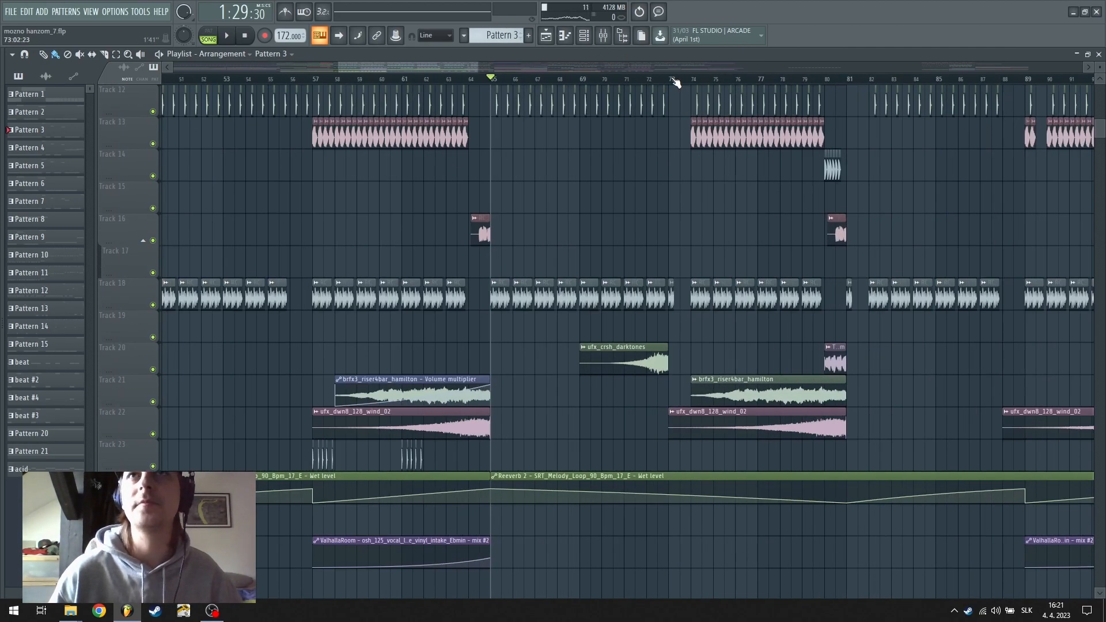
# Play the arrangement from bar 72 through the percussion break at bar 73, then stop
pyautogui.moveTo(668, 82); pyautogui.dragTo(652, 78)
pyautogui.scroll(4, 775, 193)
pyautogui.press('space')
pyautogui.scroll(4, 676, 85)
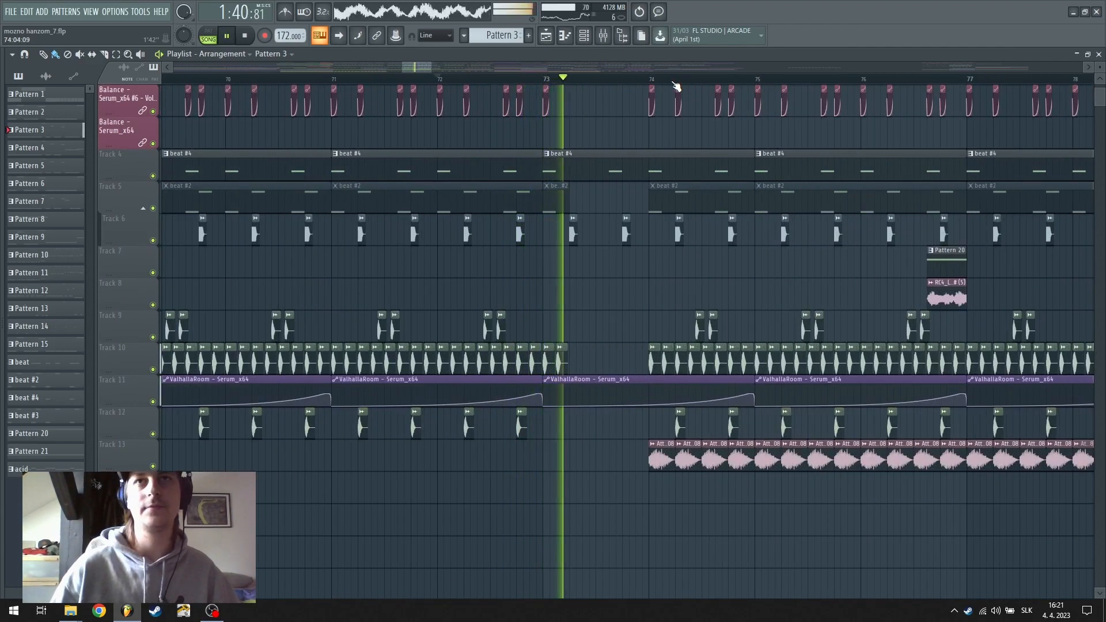
pyautogui.scroll(-4, 674, 88)
pyautogui.scroll(-2, 669, 88)
pyautogui.press('space')
# Place the playhead at bar 80 and examine the pattern and drum layout between bars 81 and 97
pyautogui.scroll(2, 740, 79)
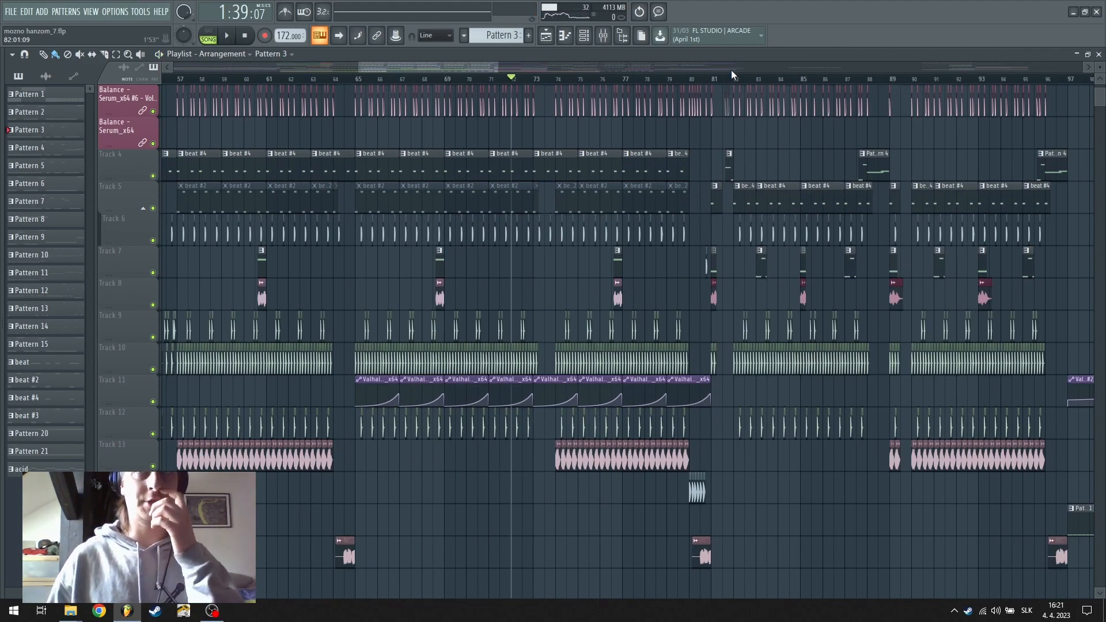
pyautogui.hscroll(-3, 736, 71)
pyautogui.hscroll(4, 736, 69)
pyautogui.hscroll(6, 736, 67)
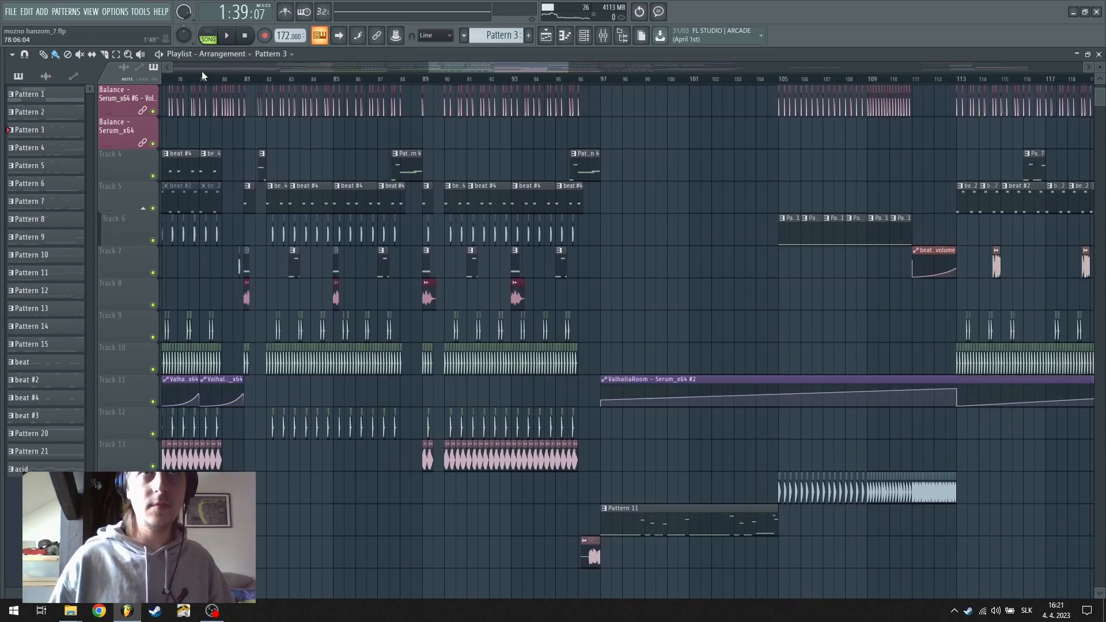
pyautogui.scroll(3, 228, 82)
pyautogui.scroll(1, 375, 219)
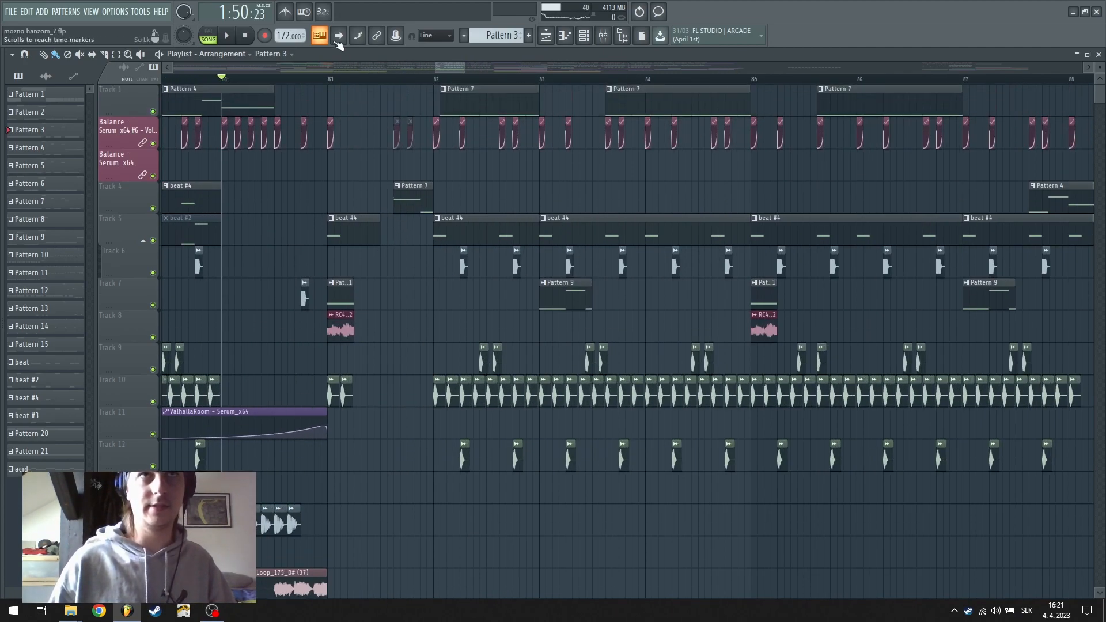
pyautogui.scroll(-5, 381, 82)
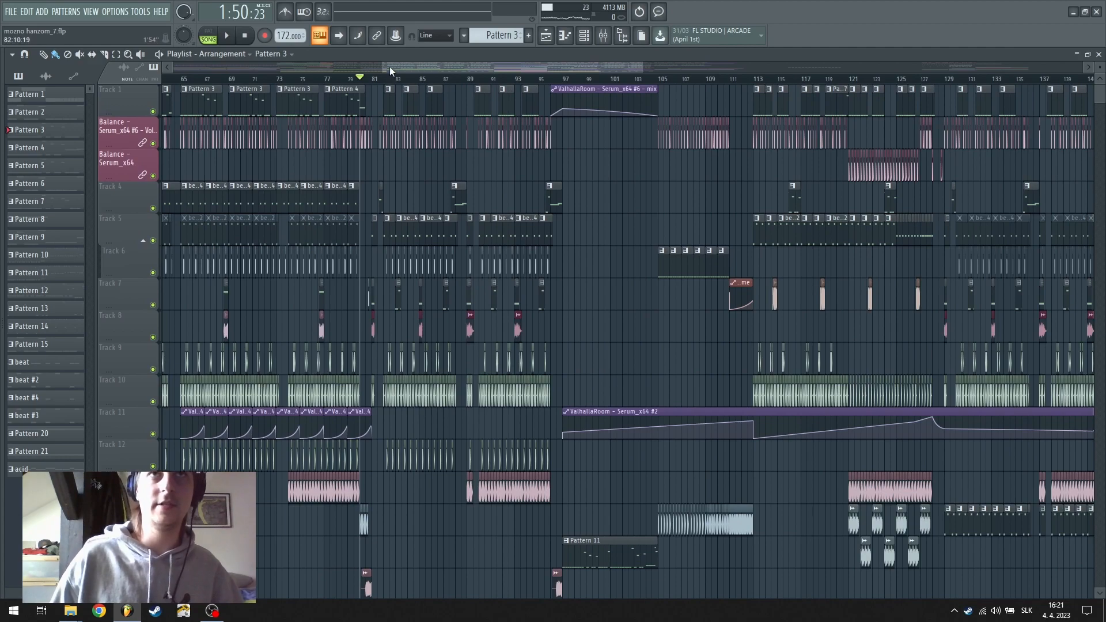
pyautogui.hscroll(-4, 390, 70)
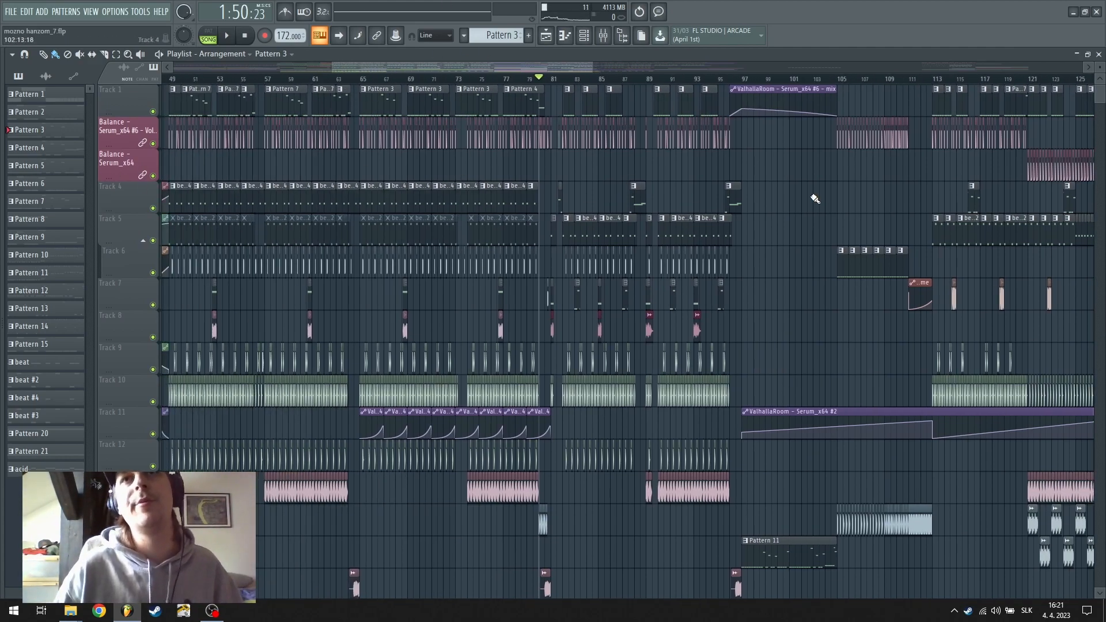
pyautogui.scroll(3, 711, 87)
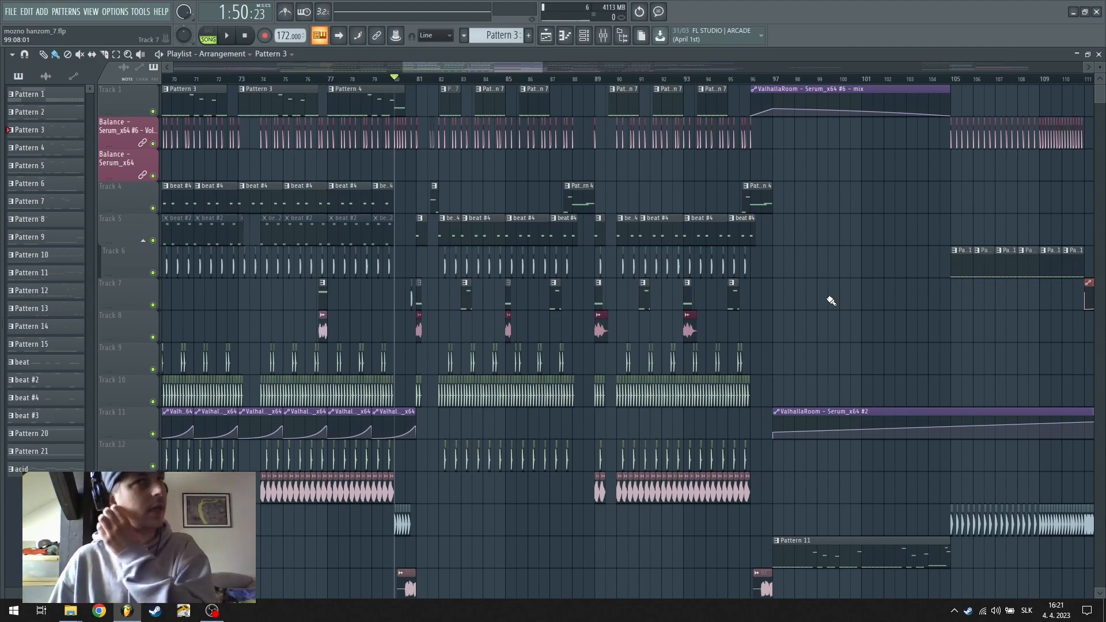
# Play the section from bar 80, briefly check the channel rack, and stop playback back in the playlist
pyautogui.press('space')
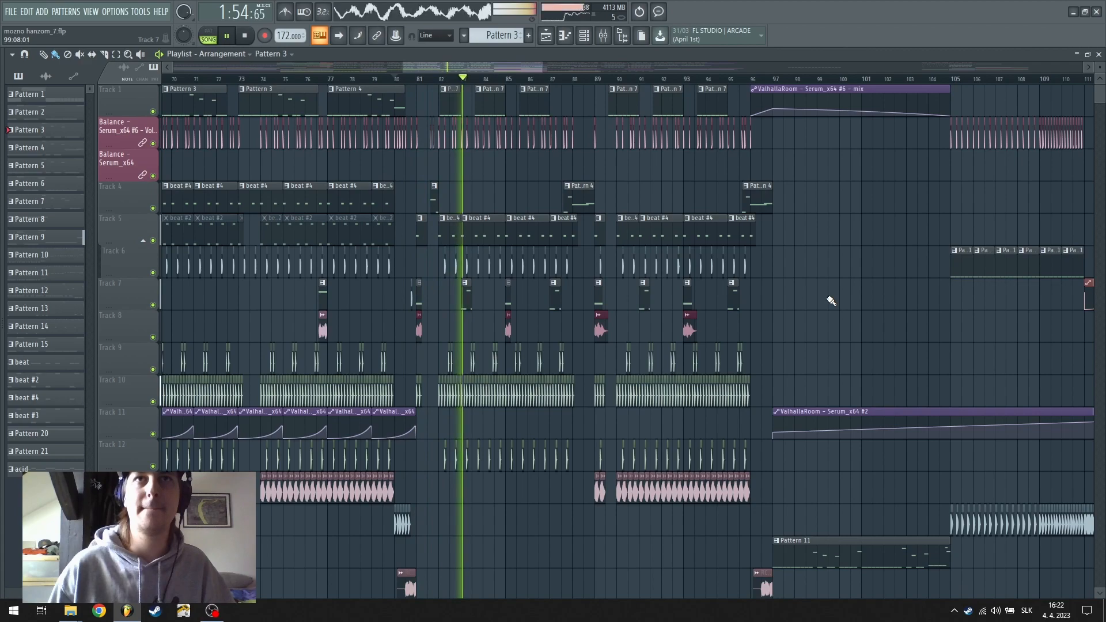
pyautogui.press('F5')
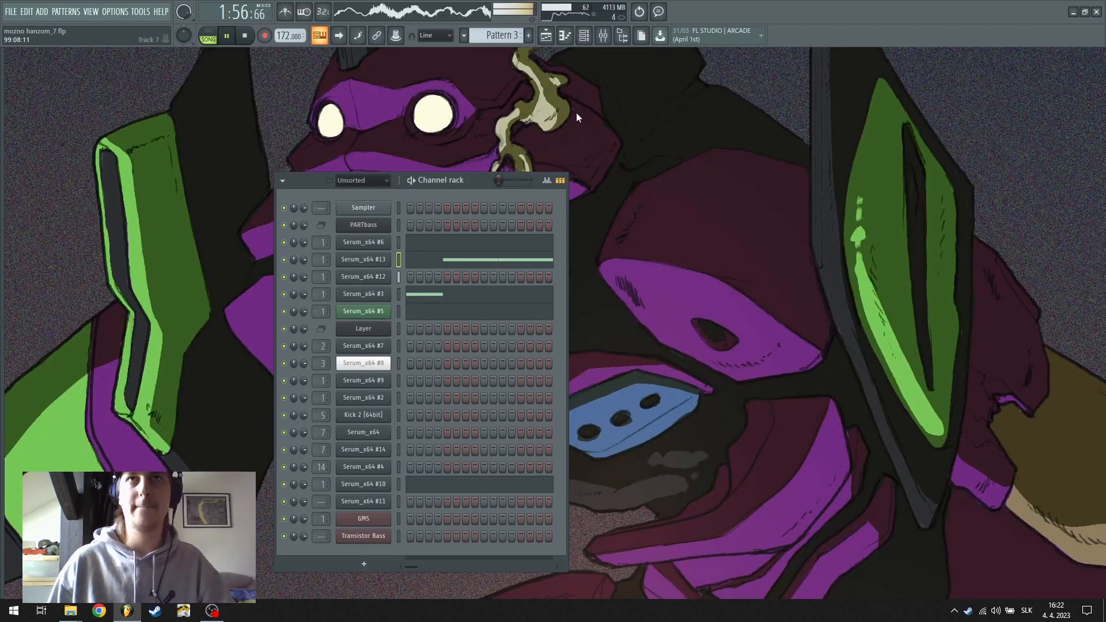
pyautogui.click(546, 36)
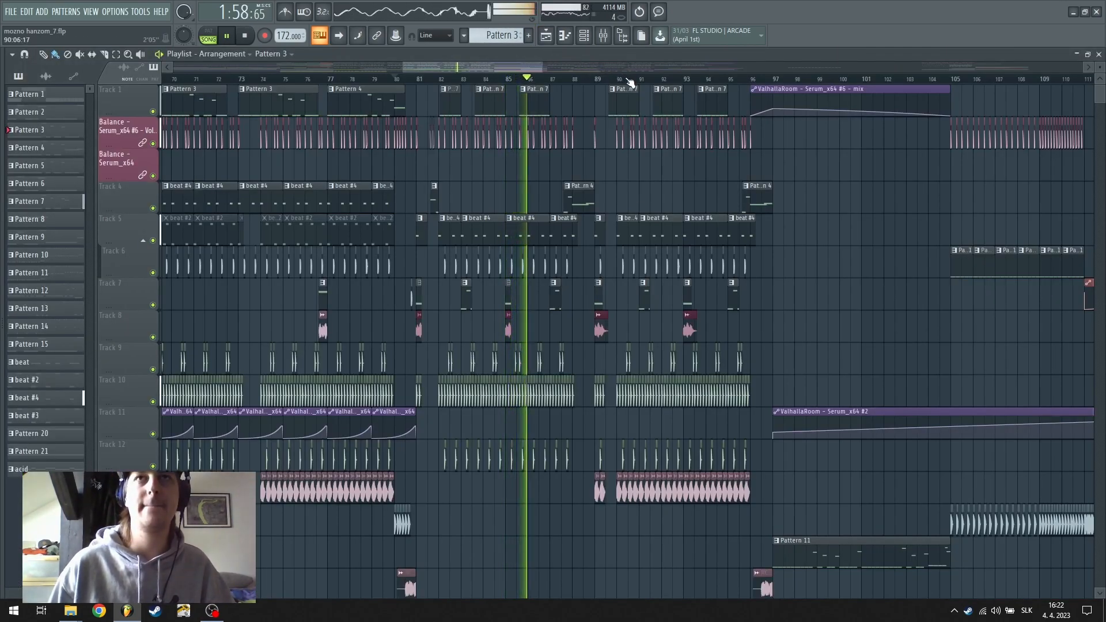
pyautogui.press('space')
# Place the playhead at bar 88 and examine the Pattern 4 fill and the drop's second half up to bar 97
pyautogui.scroll(-8, 557, 87)
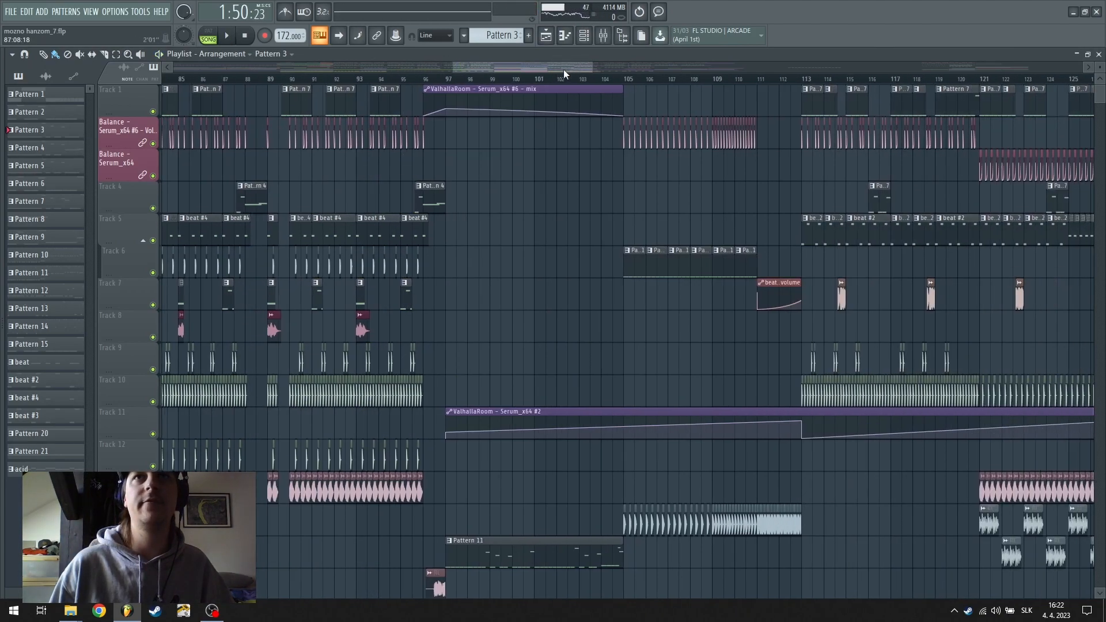
pyautogui.scroll(4, 433, 81)
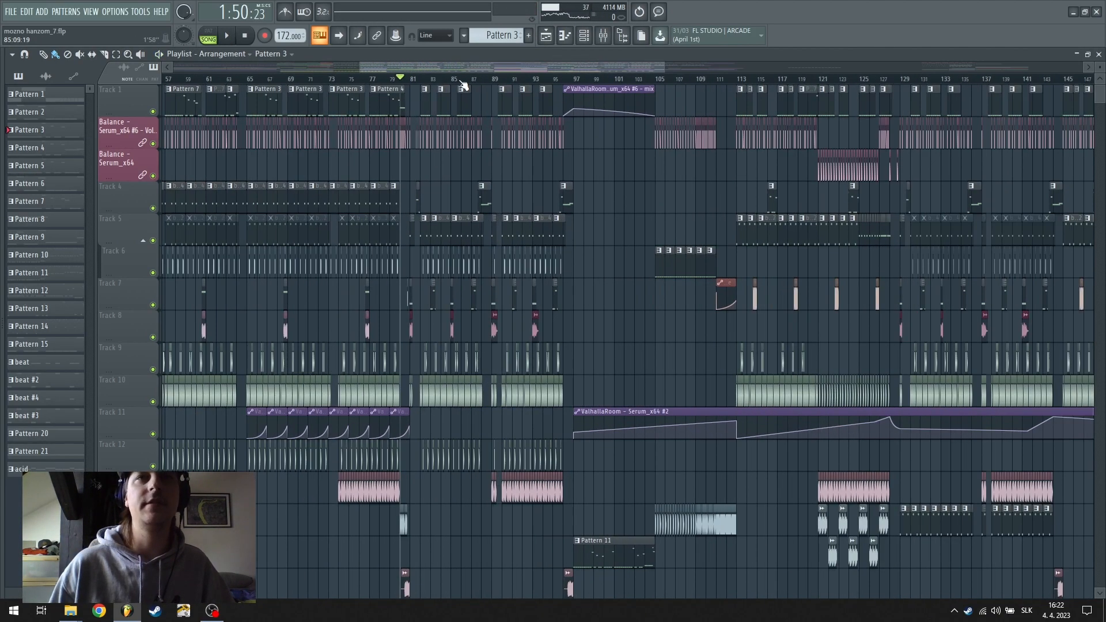
pyautogui.scroll(8, 471, 87)
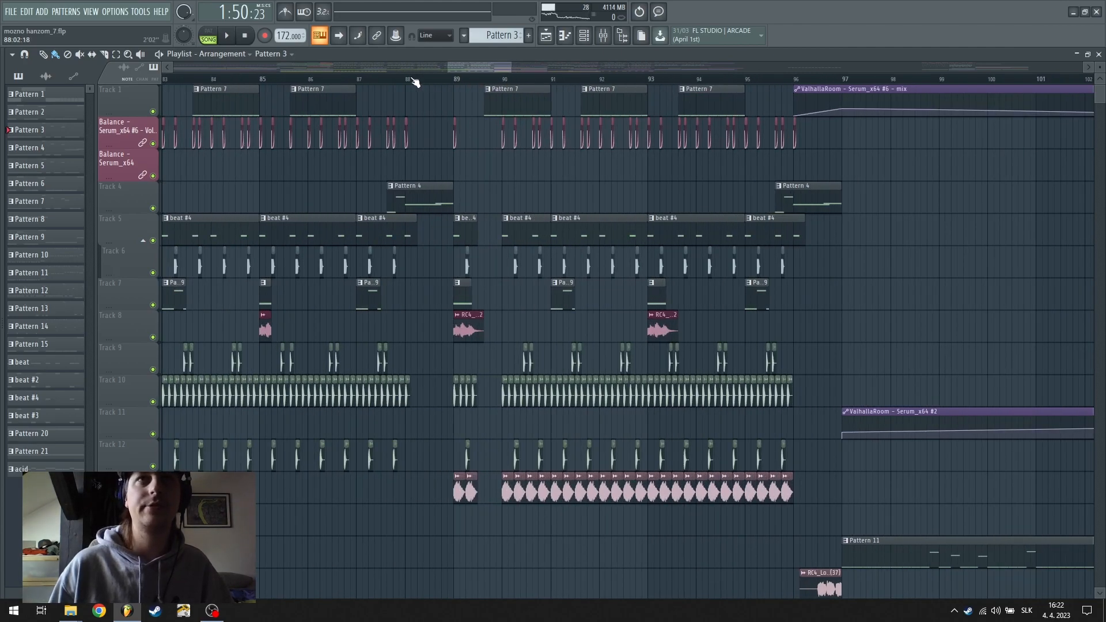
pyautogui.scroll(-2, 407, 81)
pyautogui.scroll(-2, 455, 81)
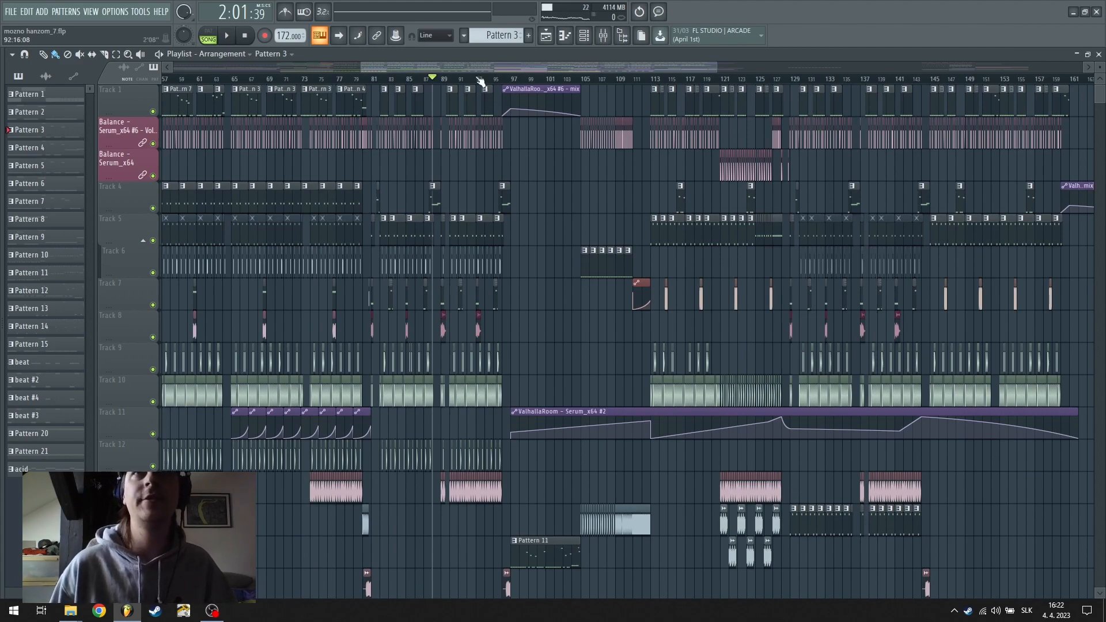
pyautogui.scroll(4, 481, 80)
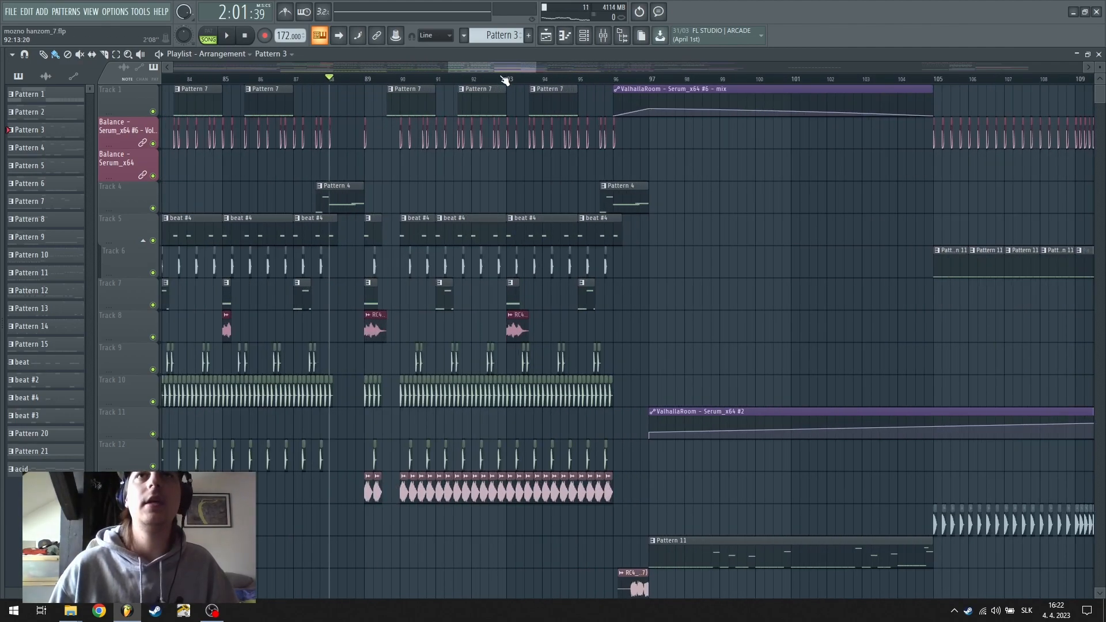
pyautogui.moveTo(489, 68); pyautogui.dragTo(494, 69)
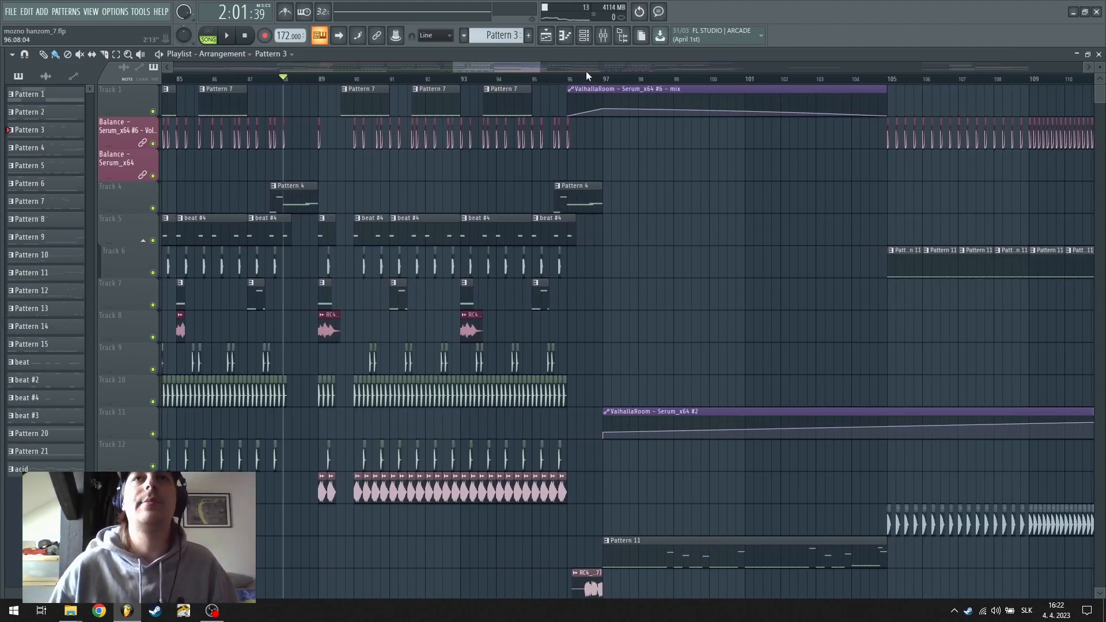
# Examine the effect, riser and automation clips where the breakdown begins, and place the playhead at bar 97
pyautogui.scroll(-4, 585, 74)
pyautogui.scroll(-6, 583, 282)
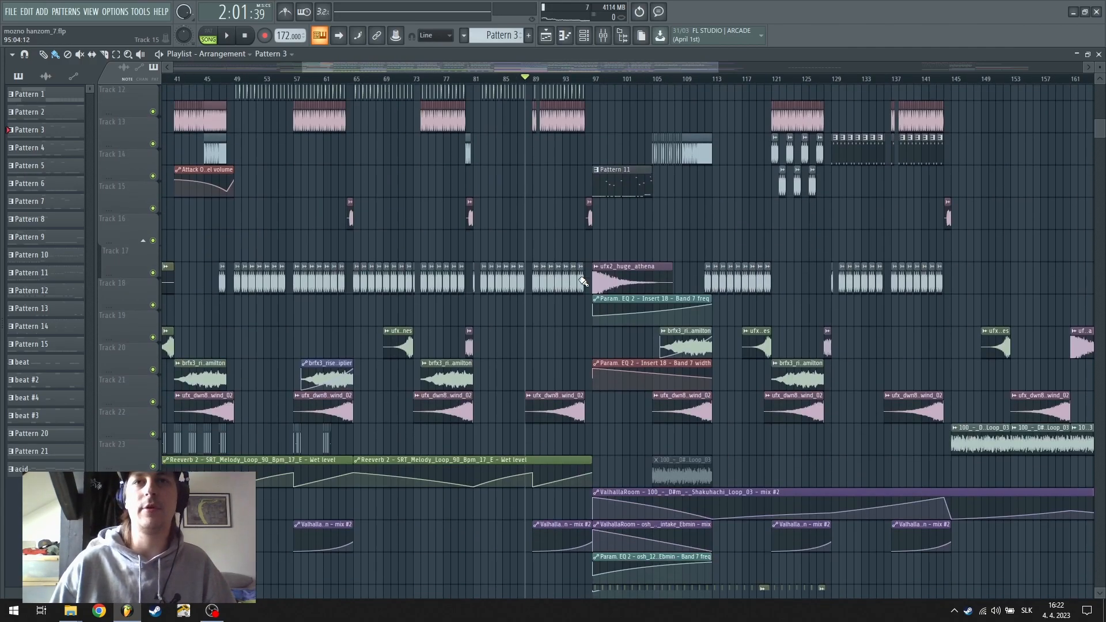
pyautogui.scroll(-3, 583, 282)
pyautogui.scroll(9, 586, 288)
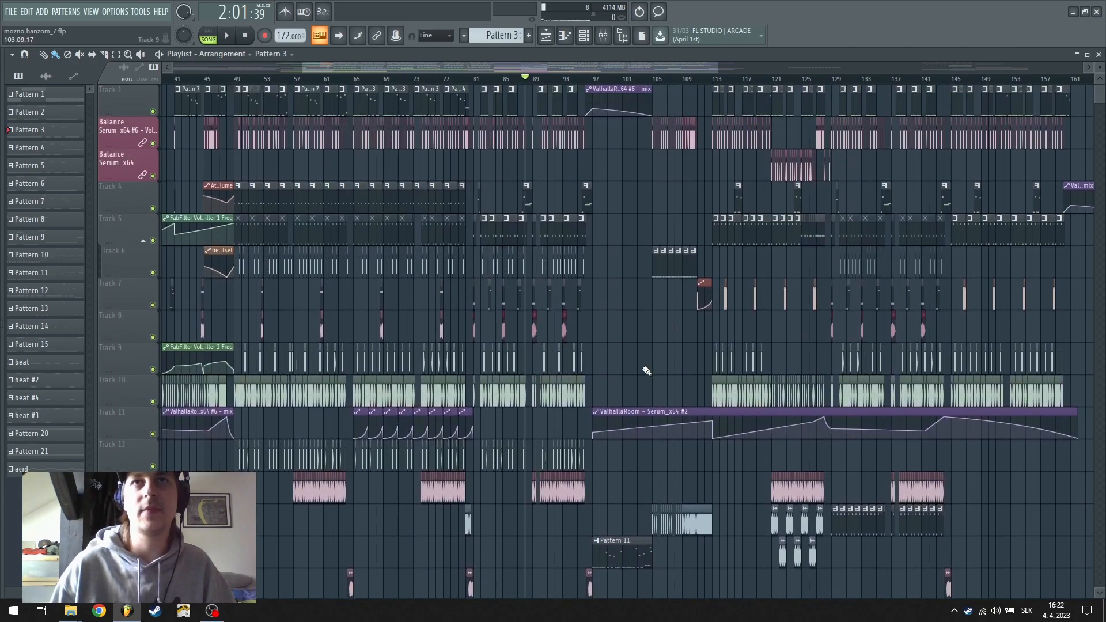
pyautogui.scroll(2, 605, 81)
pyautogui.scroll(-6, 824, 357)
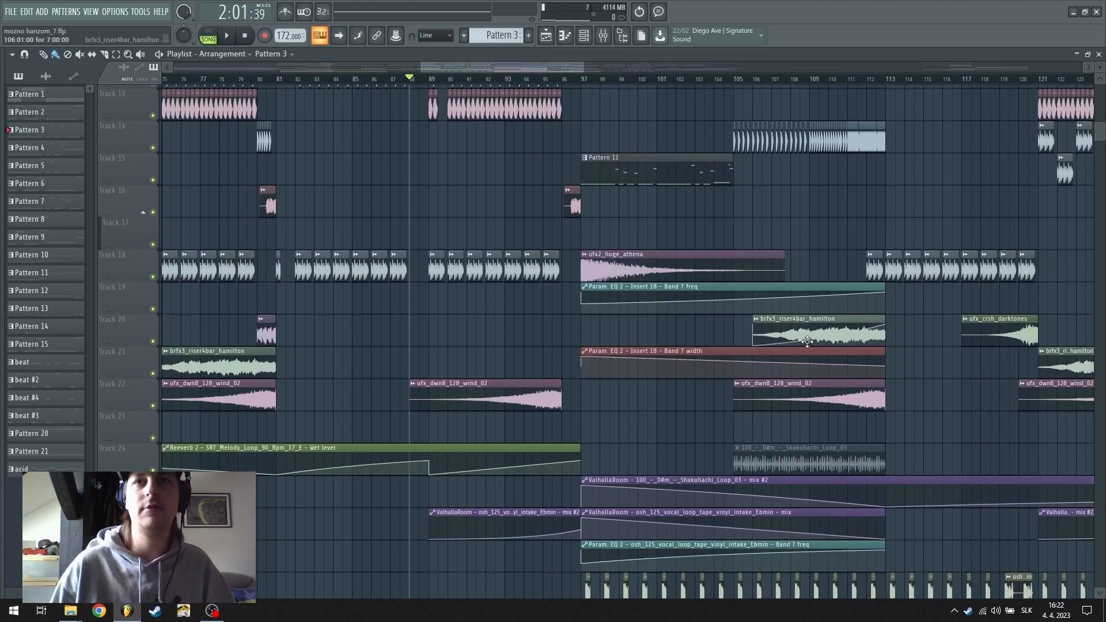
pyautogui.scroll(-3, 640, 67)
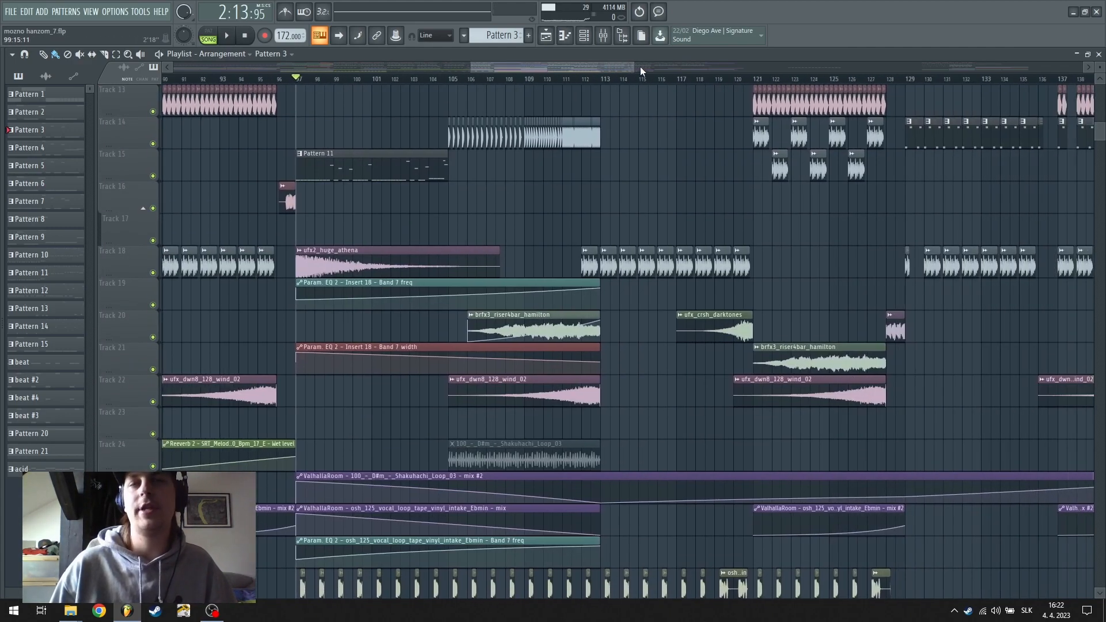
# Examine the breakdown's reverb and EQ automation, Pattern 11 and build-up clips between bars 97 and 113
pyautogui.scroll(3, 575, 299)
pyautogui.scroll(-3, 574, 299)
pyautogui.scroll(3, 575, 301)
pyautogui.scroll(4, 574, 303)
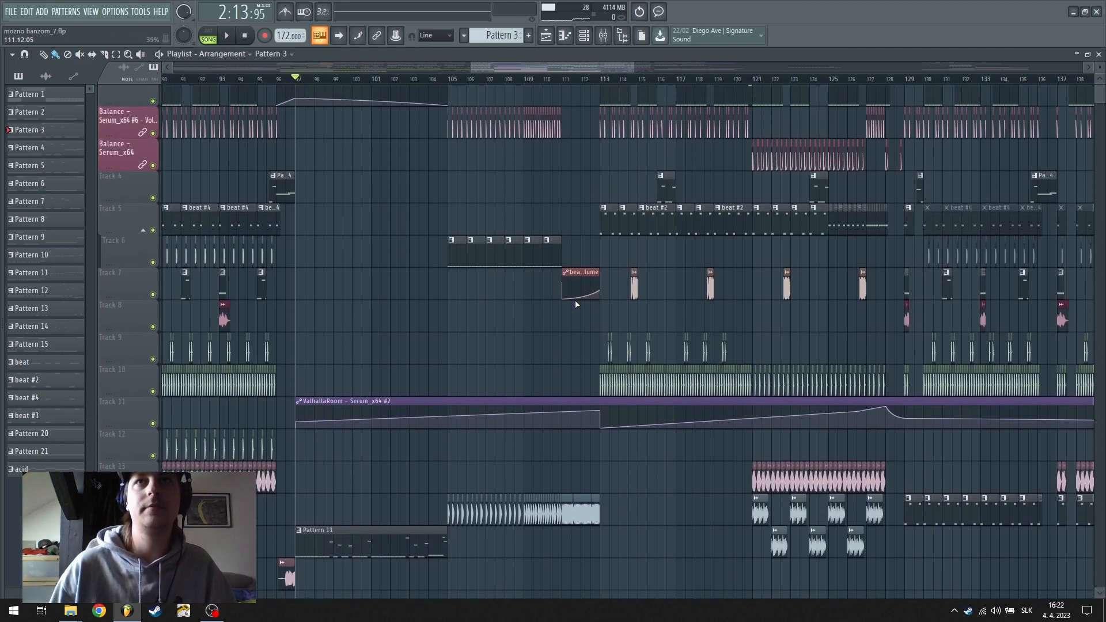
pyautogui.scroll(-6, 398, 285)
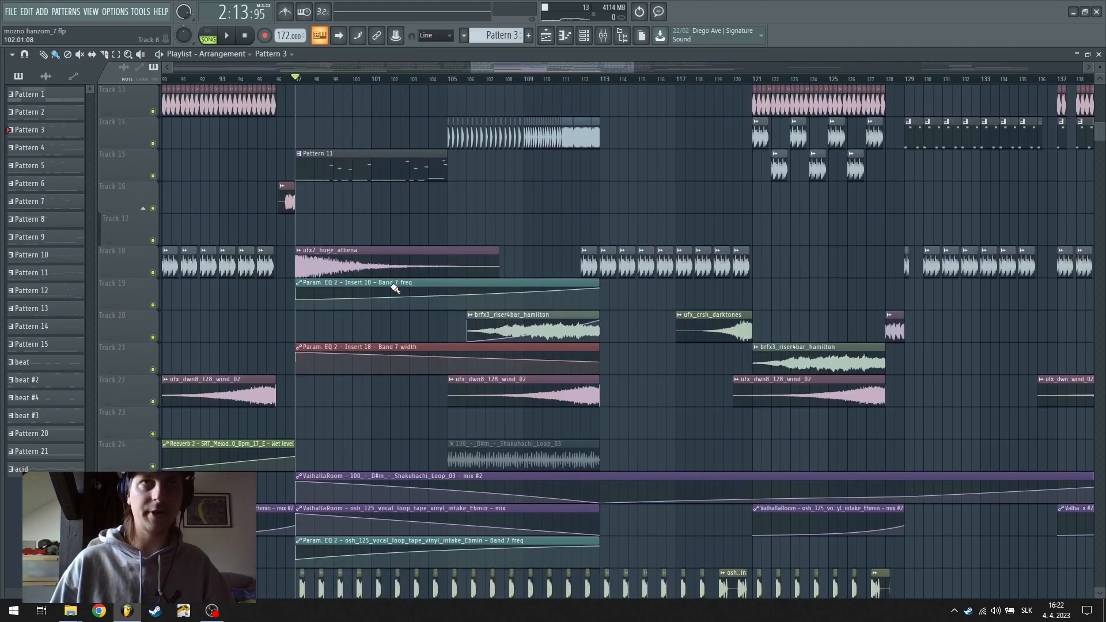
pyautogui.scroll(6, 369, 437)
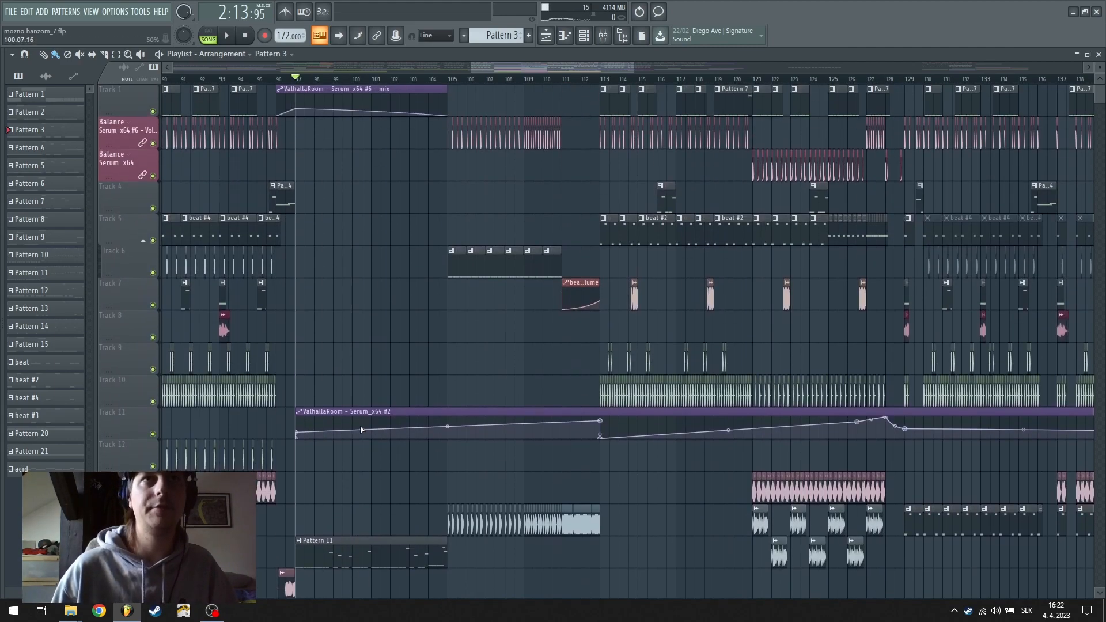
# Mark bars 97 to 113, then the build-up from bar 105 to 112, and place the playhead at bar 105
pyautogui.moveTo(297, 82); pyautogui.dragTo(596, 143)
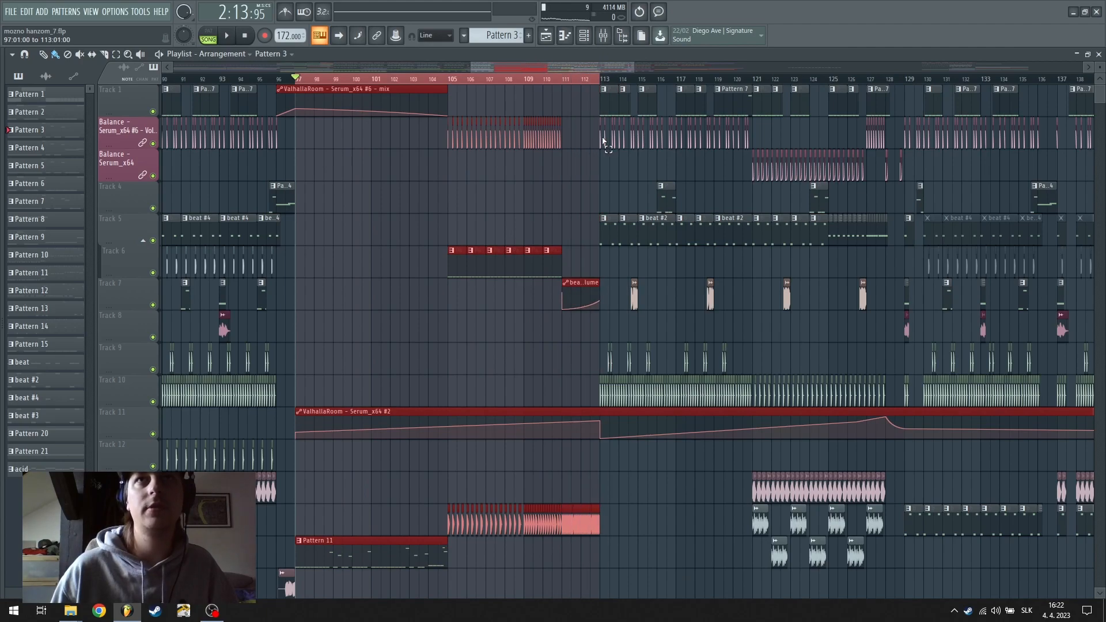
pyautogui.moveTo(447, 88); pyautogui.dragTo(307, 100)
pyautogui.moveTo(448, 81); pyautogui.dragTo(593, 98)
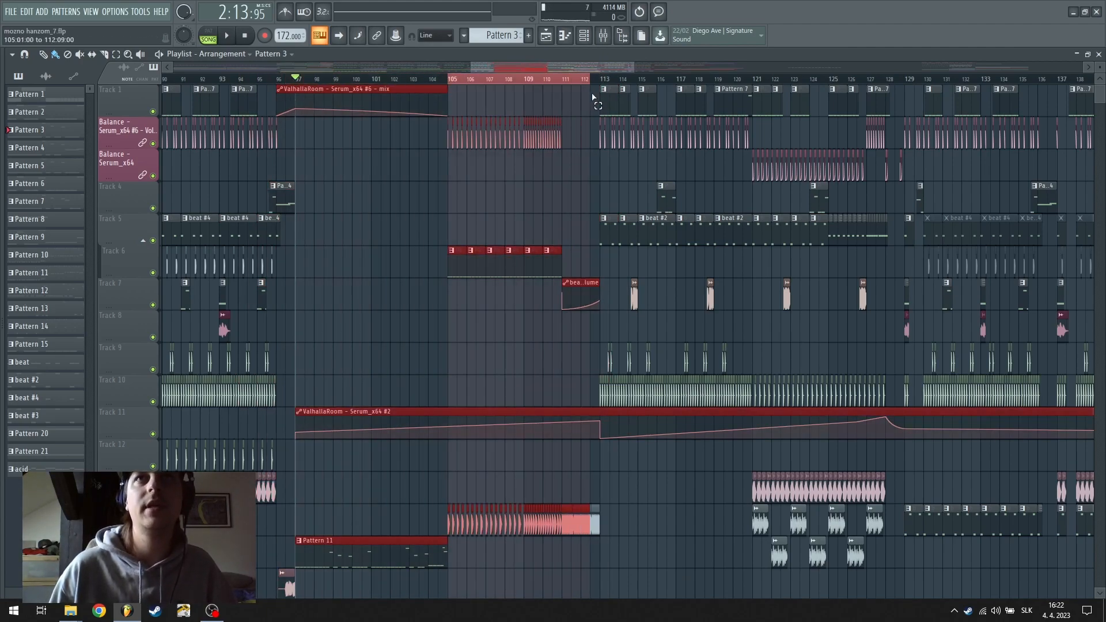
pyautogui.rightClick(592, 83)
pyautogui.scroll(-13, 576, 117)
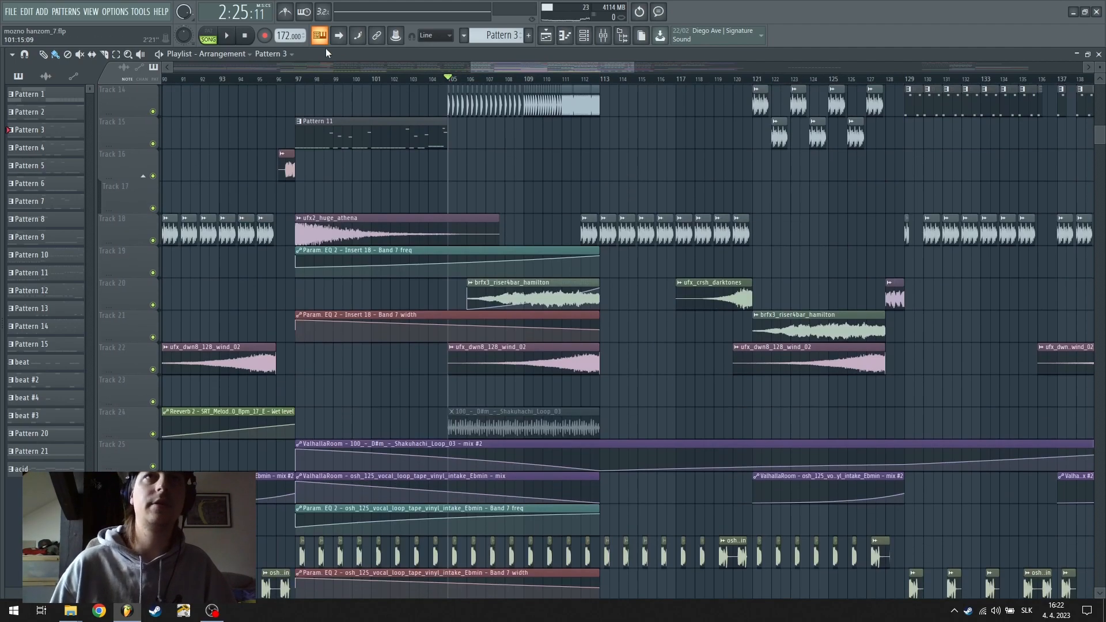
# Zoom out to the whole arrangement and mark the first drop from bar 49 to 97
pyautogui.moveTo(292, 83); pyautogui.dragTo(615, 191)
pyautogui.rightClick(592, 82)
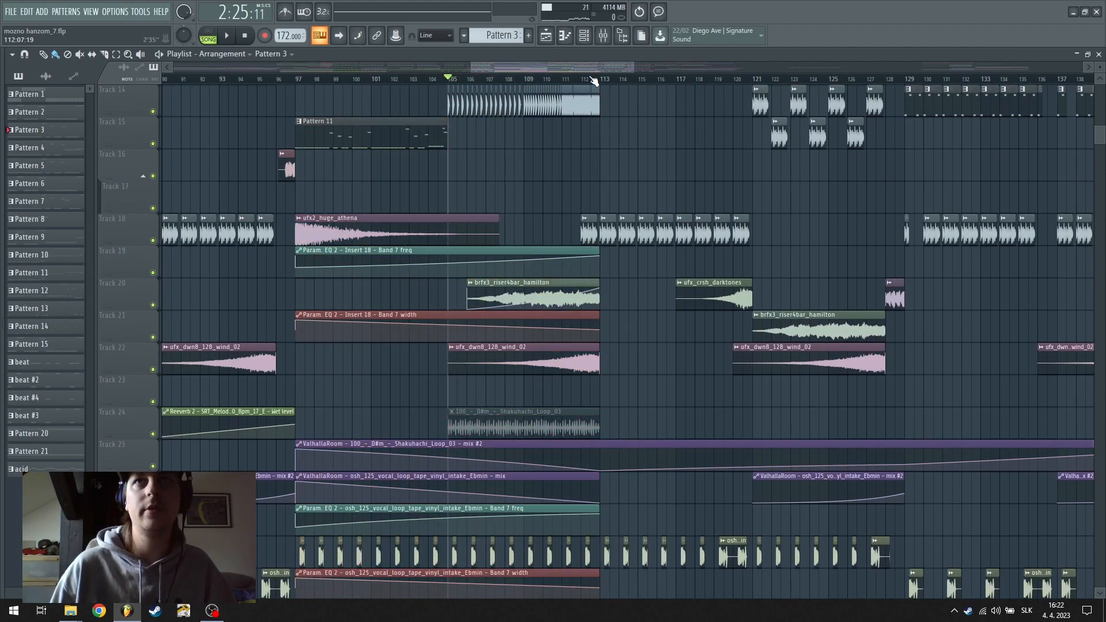
pyautogui.scroll(-4, 591, 81)
pyautogui.scroll(11, 507, 323)
pyautogui.scroll(-4, 476, 85)
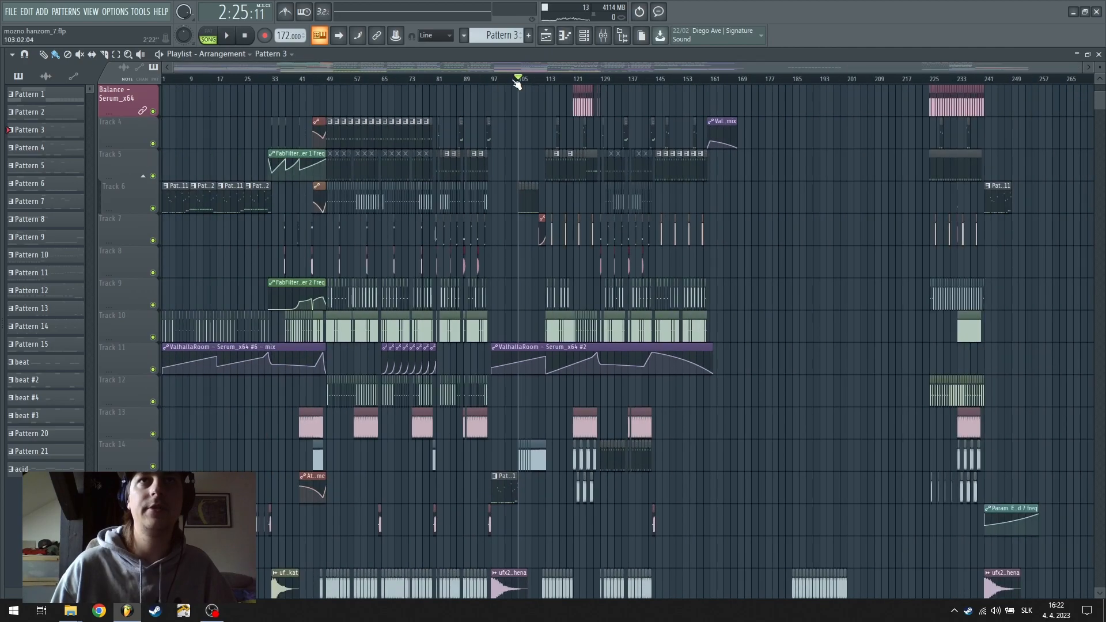
pyautogui.moveTo(495, 81); pyautogui.dragTo(331, 132)
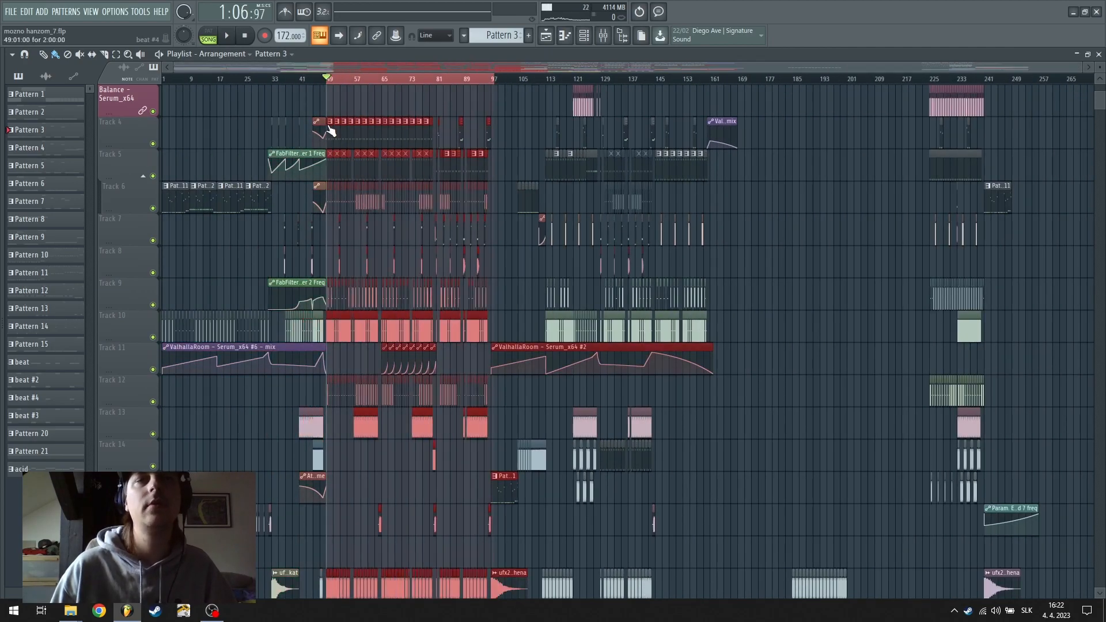
# Clear the marked range and place the playhead around bars 106, 96 and 111 to point out the breakdown and build-up
pyautogui.moveTo(525, 82); pyautogui.dragTo(534, 85)
pyautogui.scroll(2, 533, 85)
pyautogui.rightClick(534, 82)
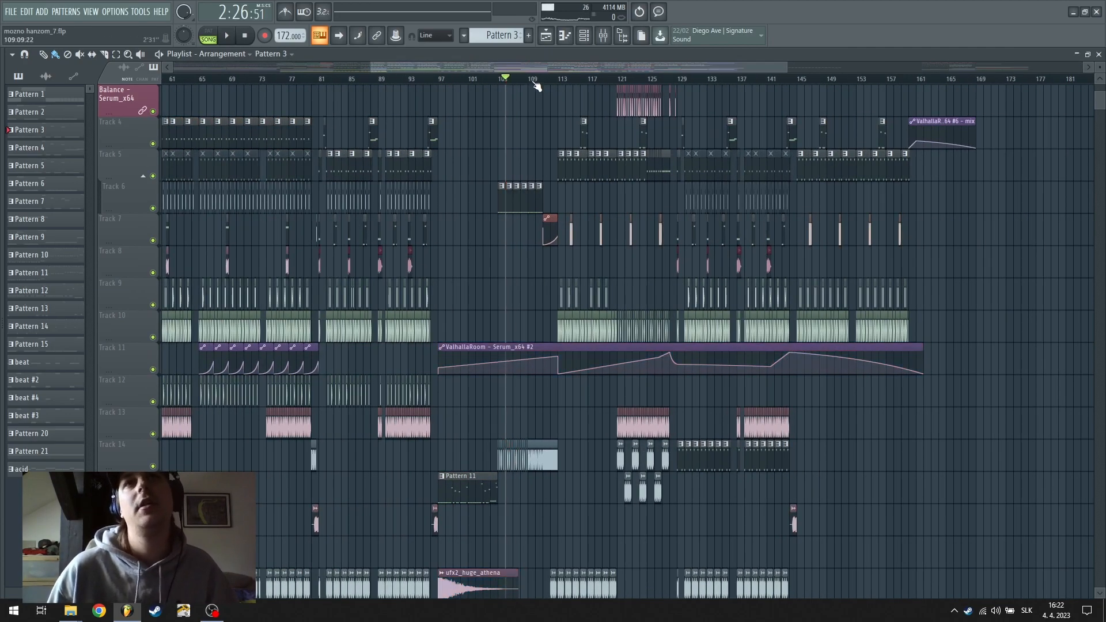
pyautogui.scroll(4, 535, 82)
pyautogui.scroll(-2, 540, 86)
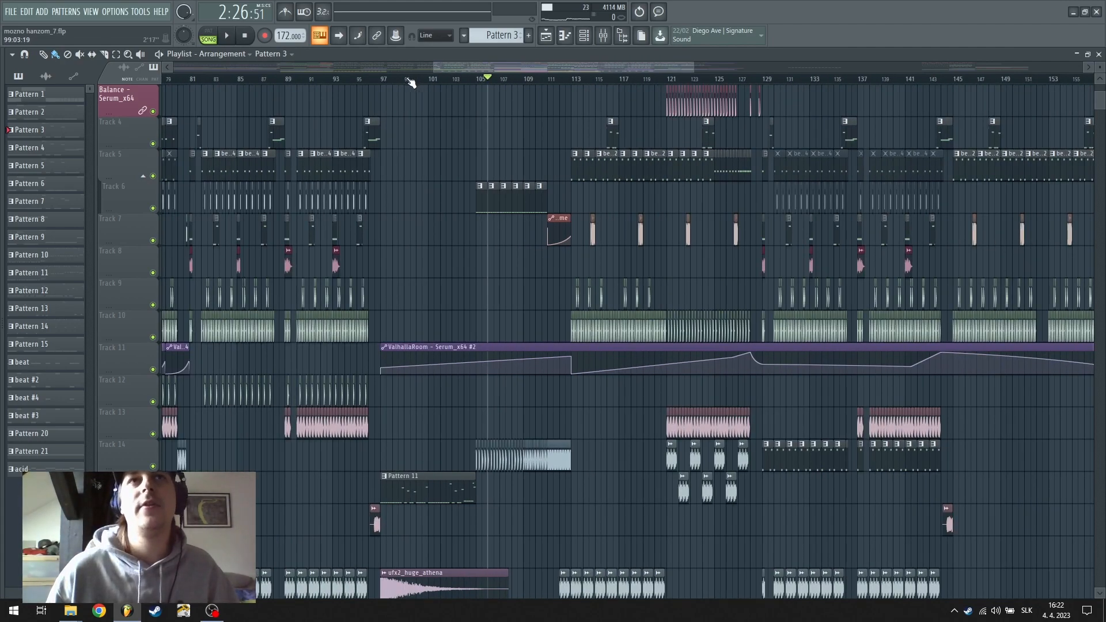
pyautogui.scroll(-2, 411, 82)
pyautogui.scroll(-2, 411, 83)
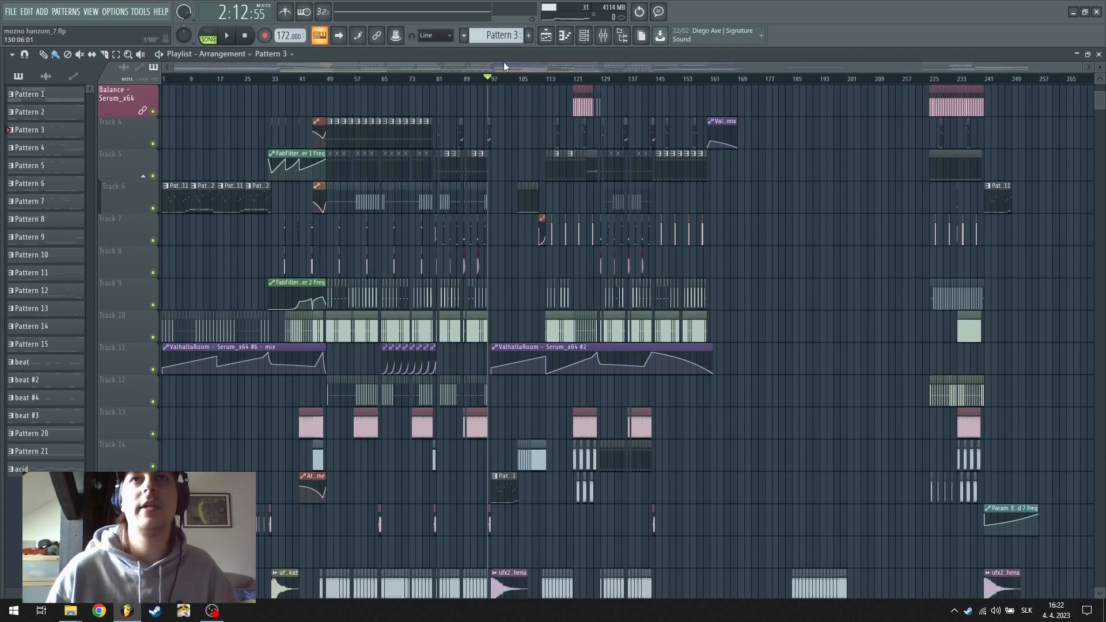
pyautogui.scroll(4, 552, 74)
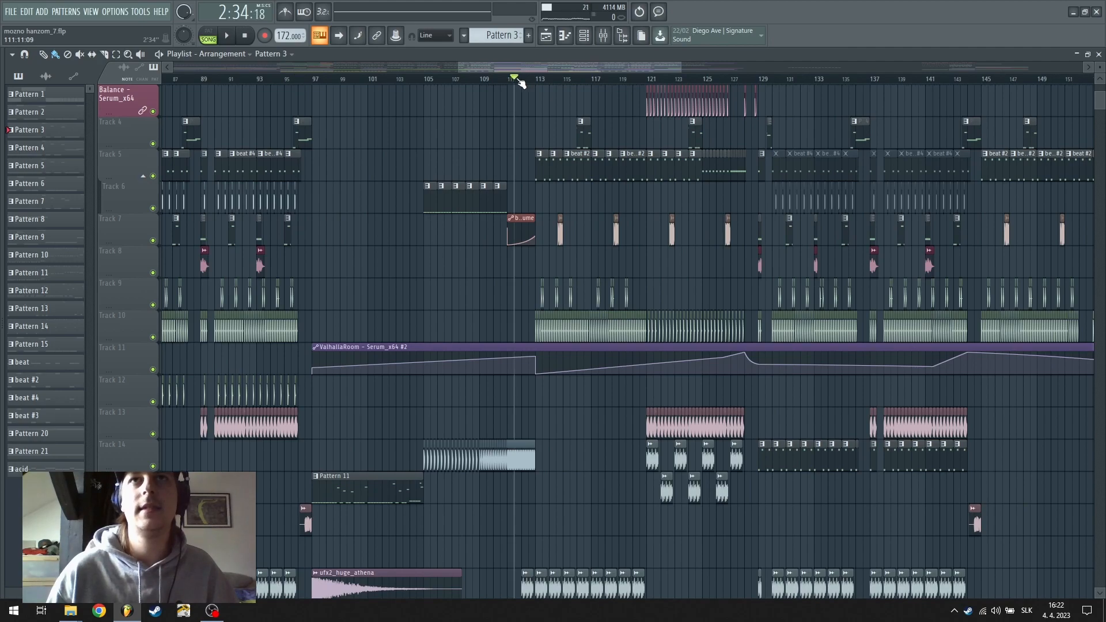
# Examine the effect, vocal and automation clips leading into the second drop, and place the playhead at bar 113
pyautogui.scroll(2, 520, 84)
pyautogui.scroll(-2, 730, 75)
pyautogui.scroll(-5, 668, 89)
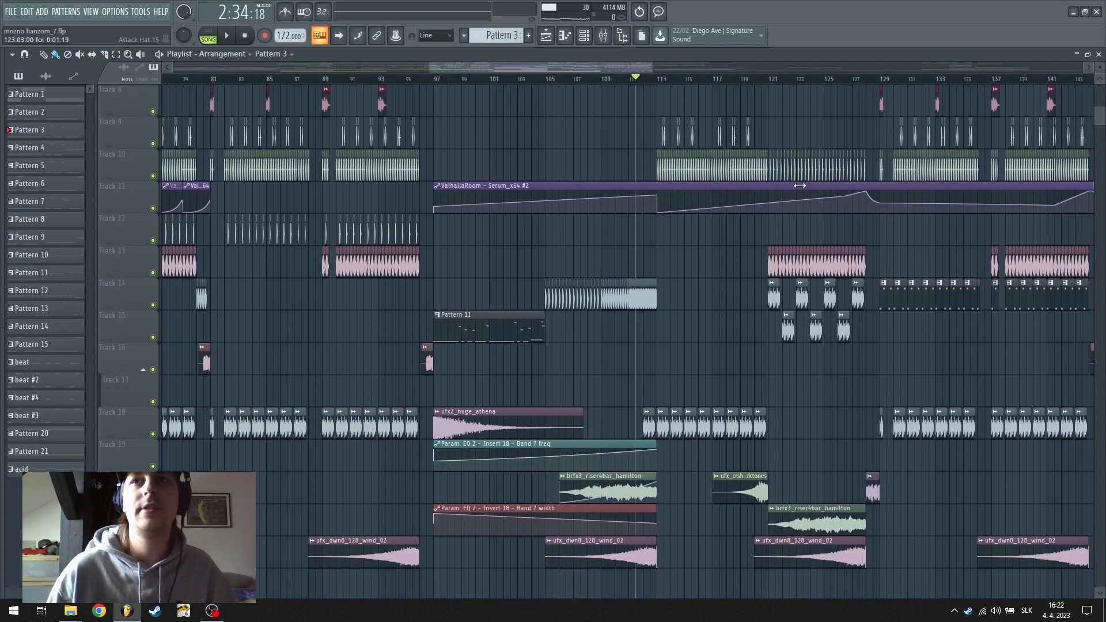
pyautogui.scroll(-5, 516, 382)
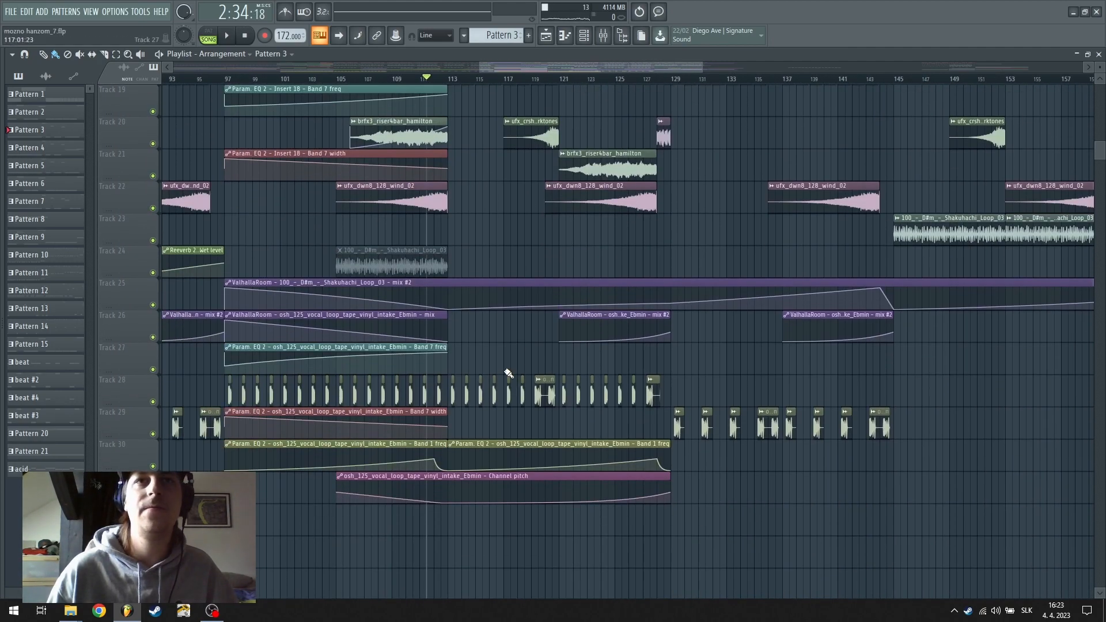
pyautogui.scroll(2, 455, 86)
pyautogui.scroll(9, 461, 254)
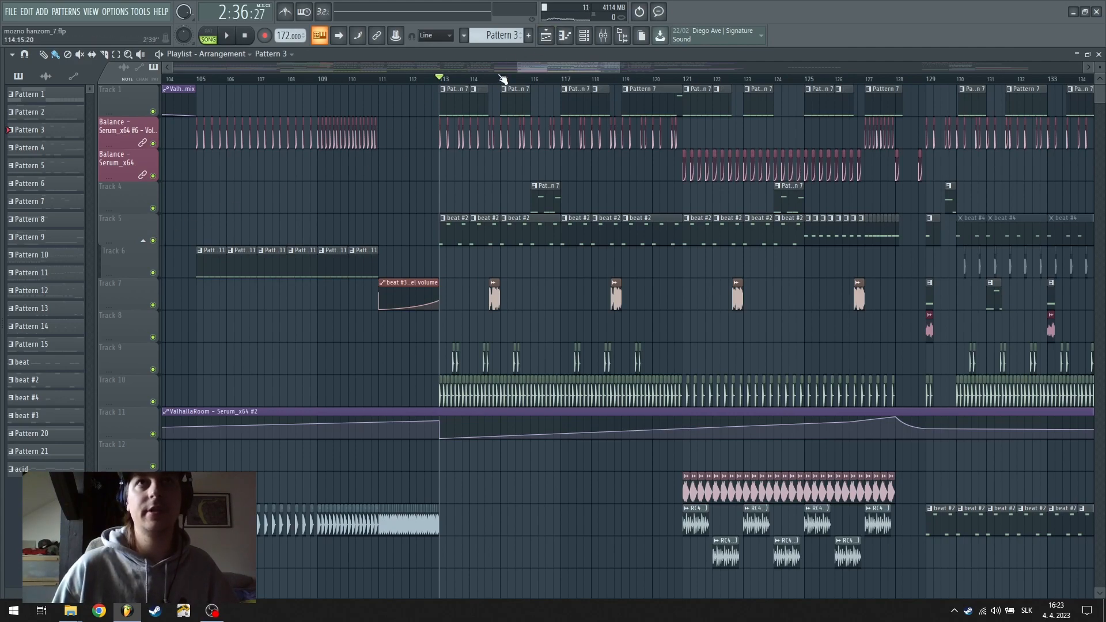
# Play a moment of the first drop from about bar 69, then return the playhead to bar 113
pyautogui.scroll(-5, 500, 79)
pyautogui.click(252, 79)
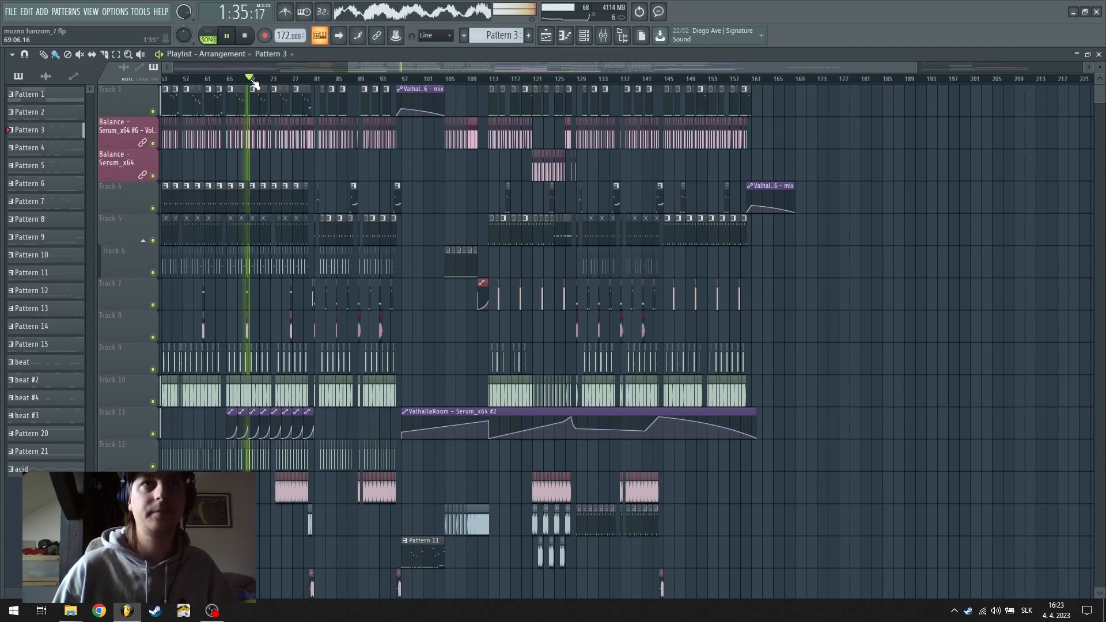
pyautogui.scroll(6, 494, 82)
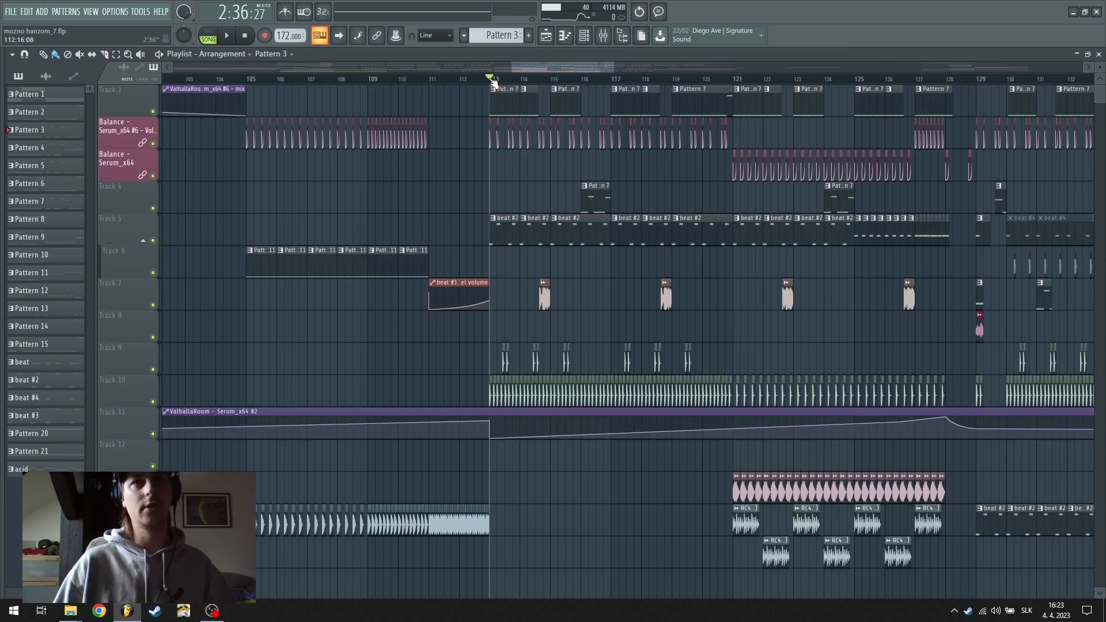
pyautogui.scroll(-5, 518, 78)
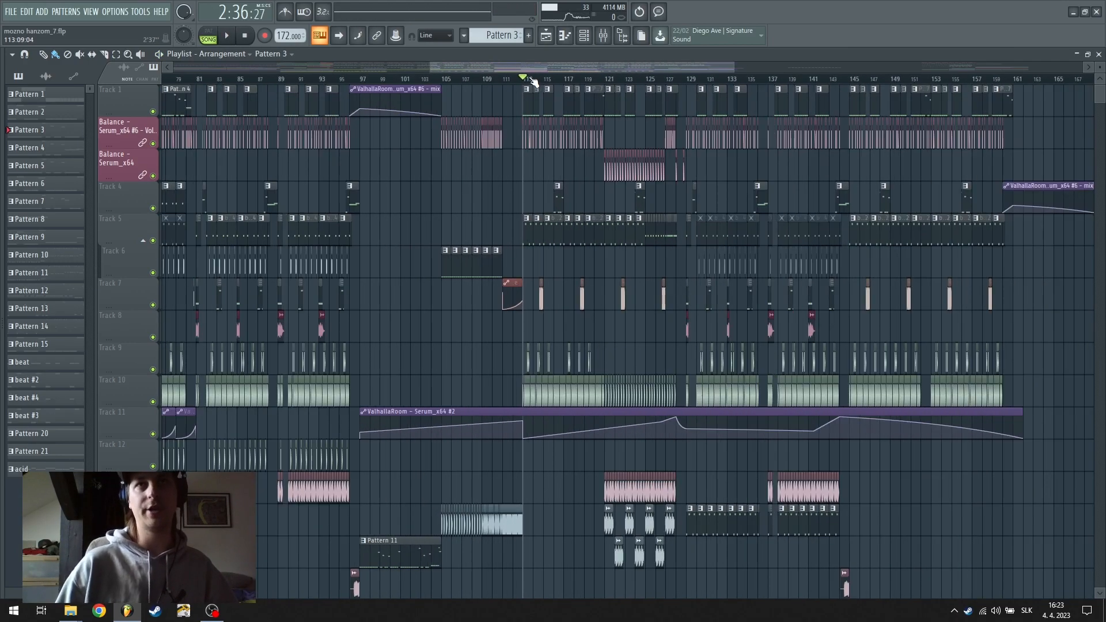
# Place the playhead at bar 111 and play the transition into the second drop
pyautogui.scroll(-2, 527, 81)
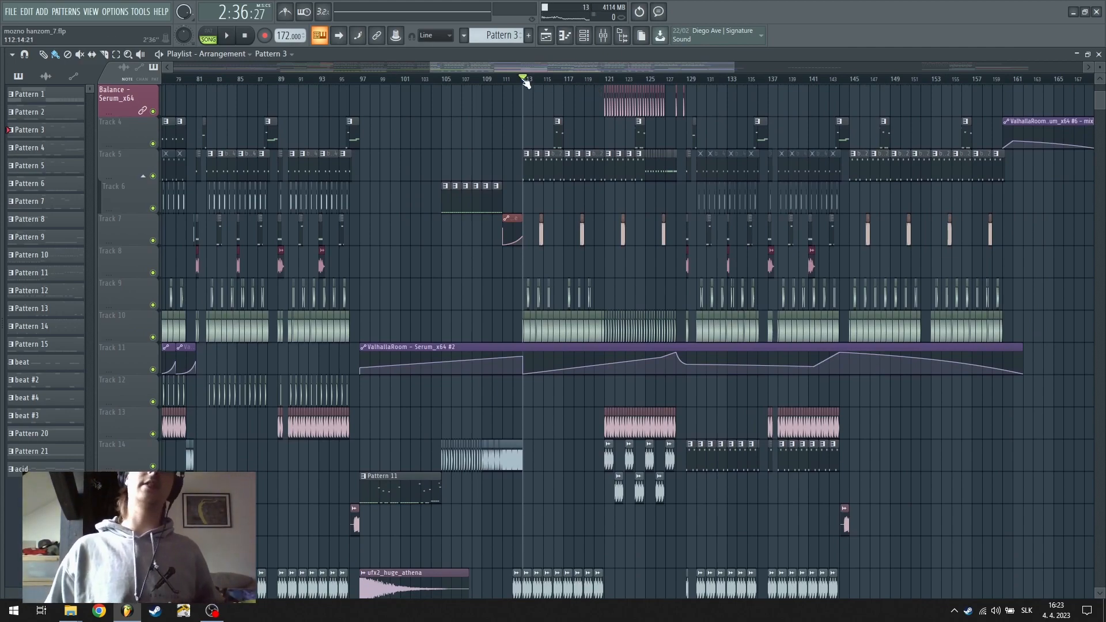
pyautogui.scroll(5, 510, 79)
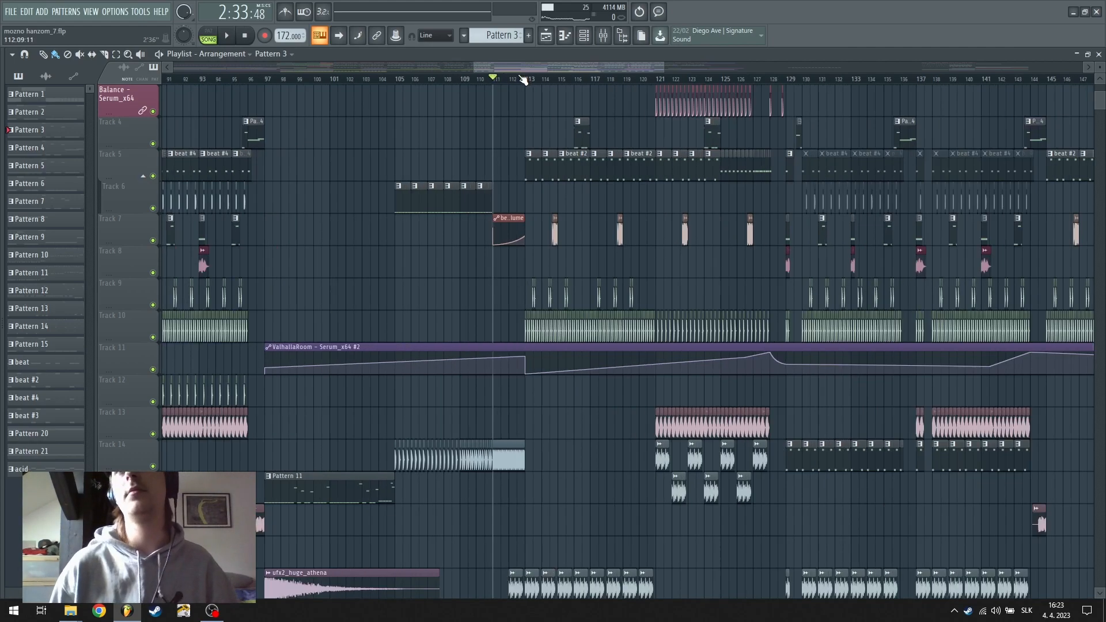
pyautogui.scroll(-3, 517, 81)
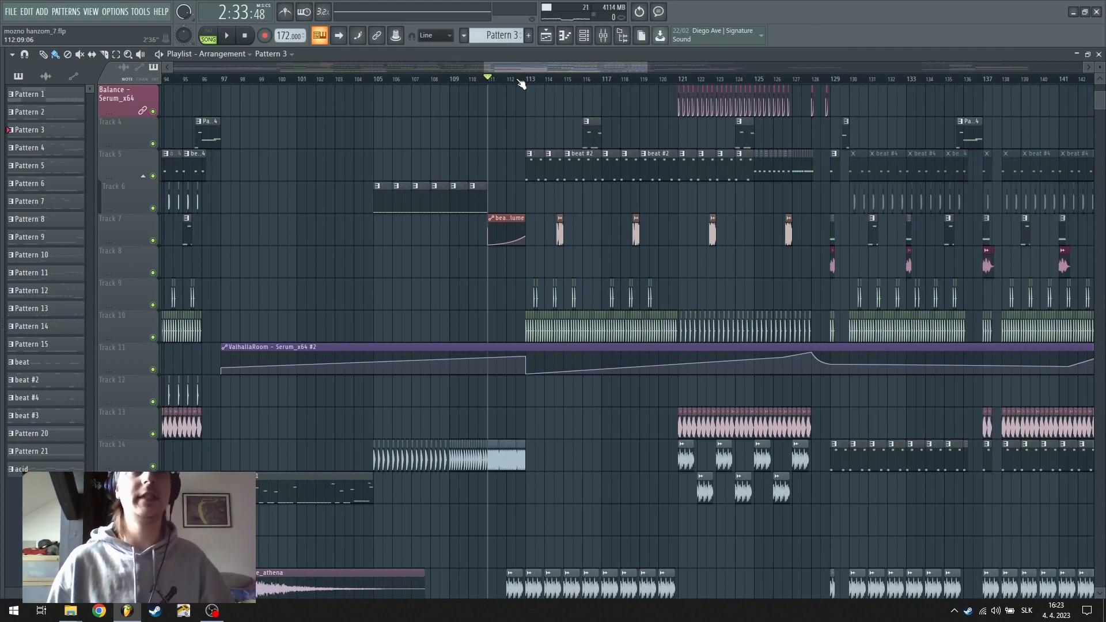
pyautogui.press('space')
pyautogui.scroll(8, 523, 82)
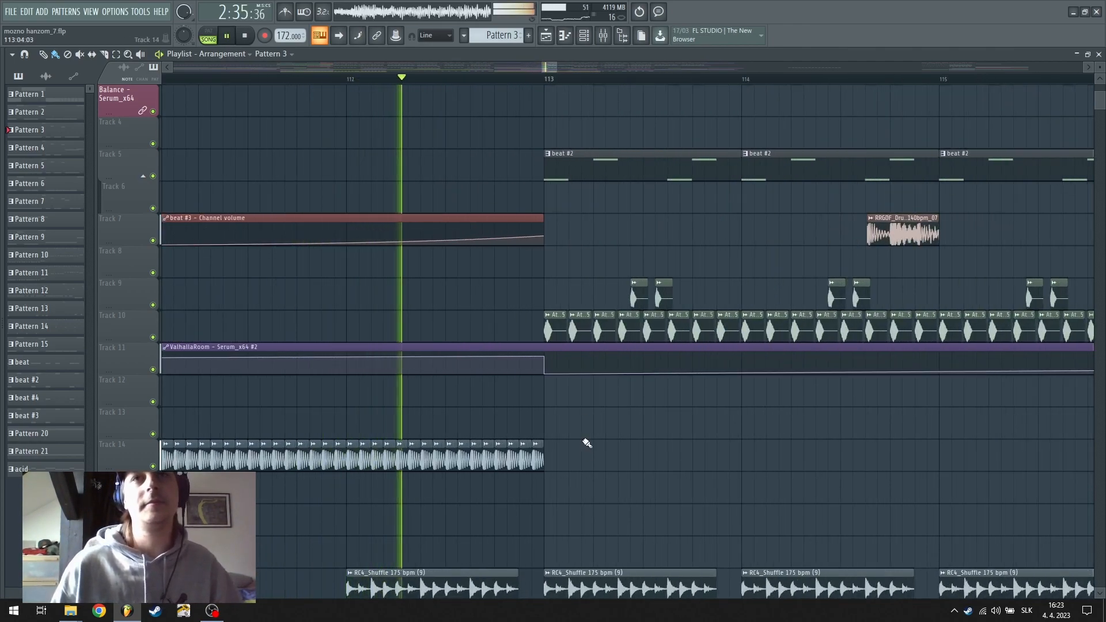
pyautogui.scroll(2, 586, 443)
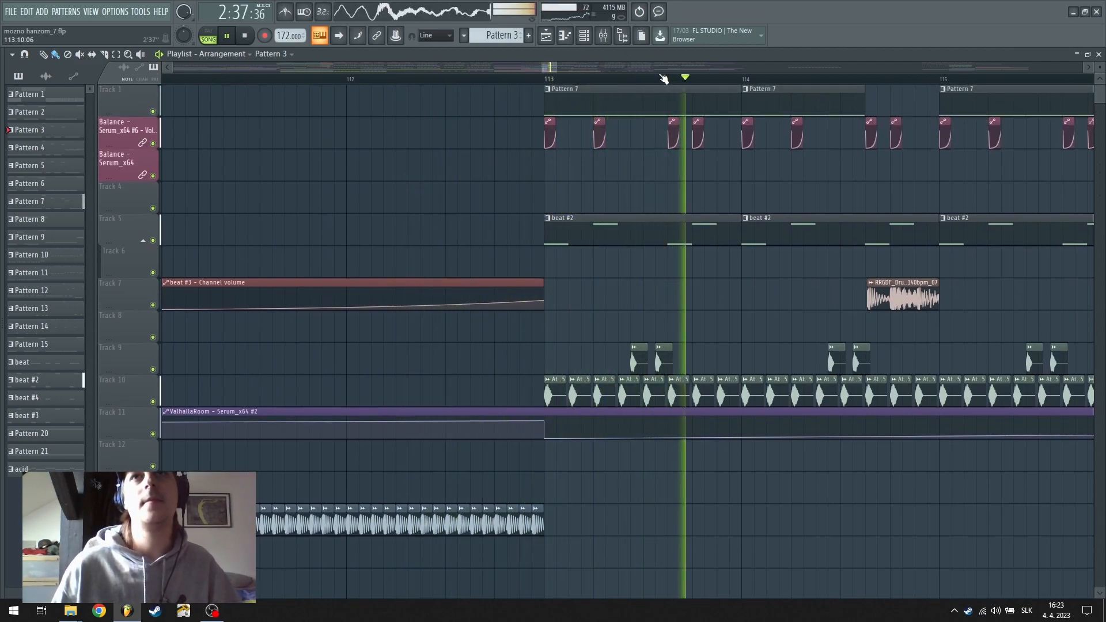
pyautogui.scroll(-8, 624, 80)
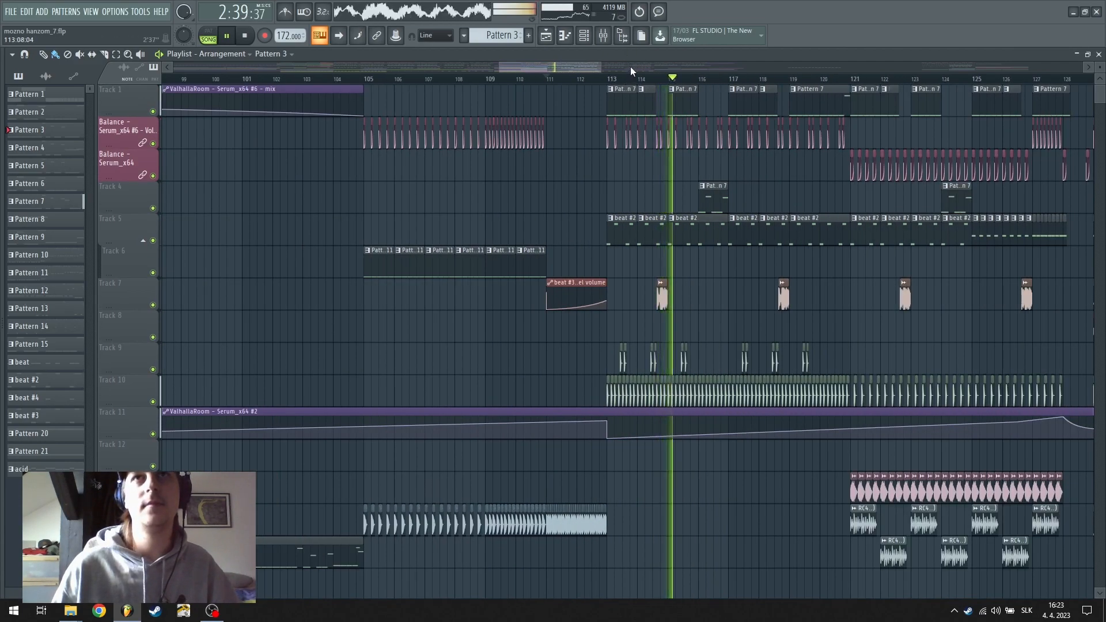
# Listen to the second drop through about bar 133 while following its pattern, drum and reverb automation clips
pyautogui.click(631, 66)
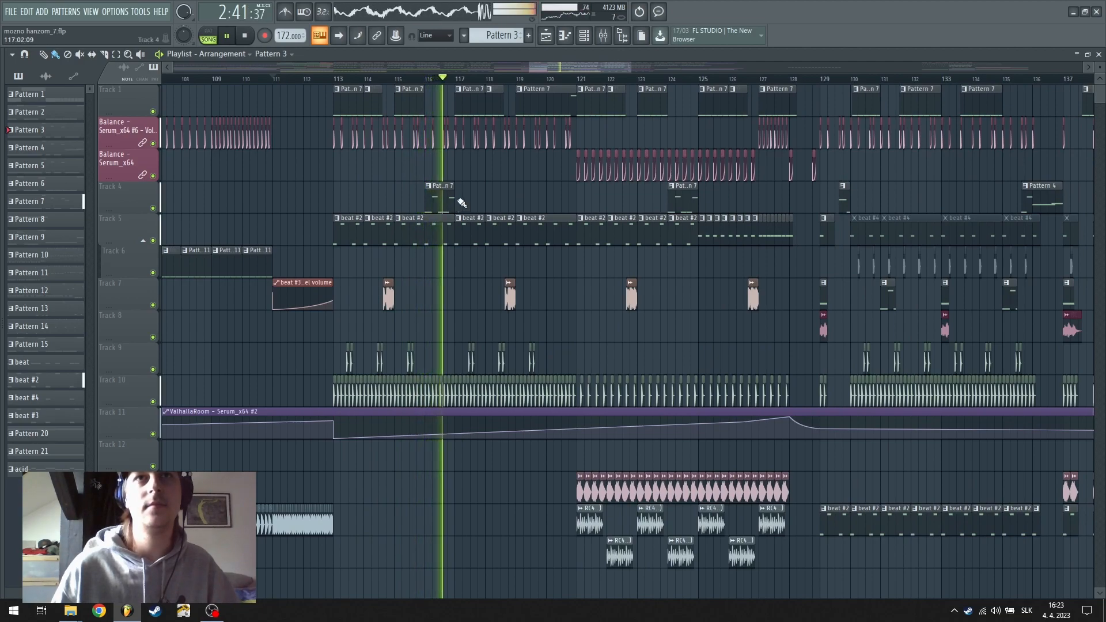
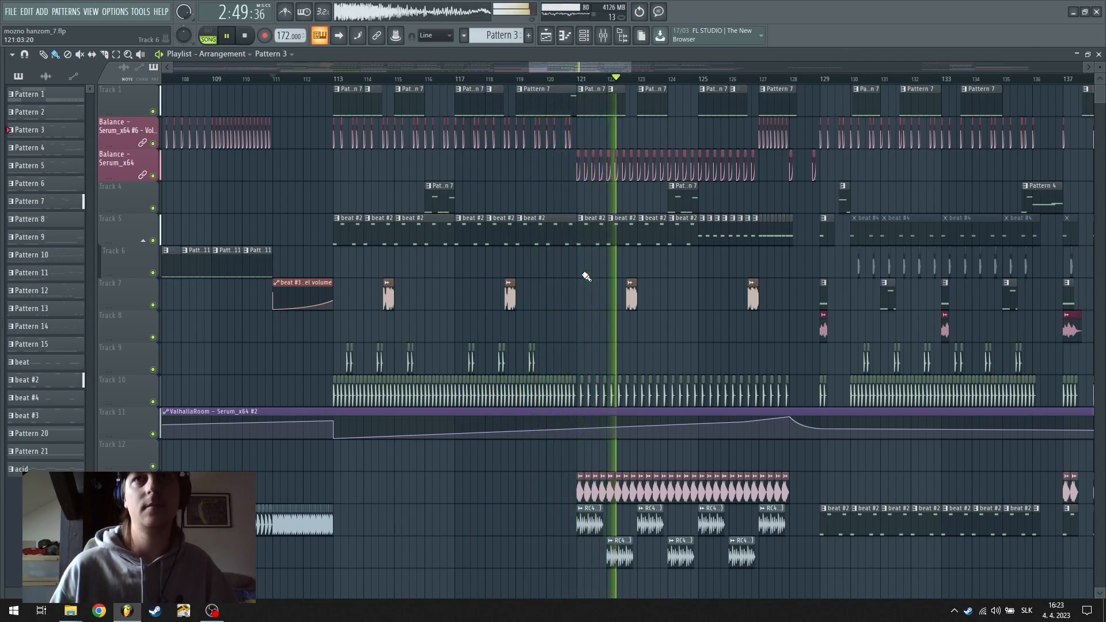
pyautogui.click(667, 63)
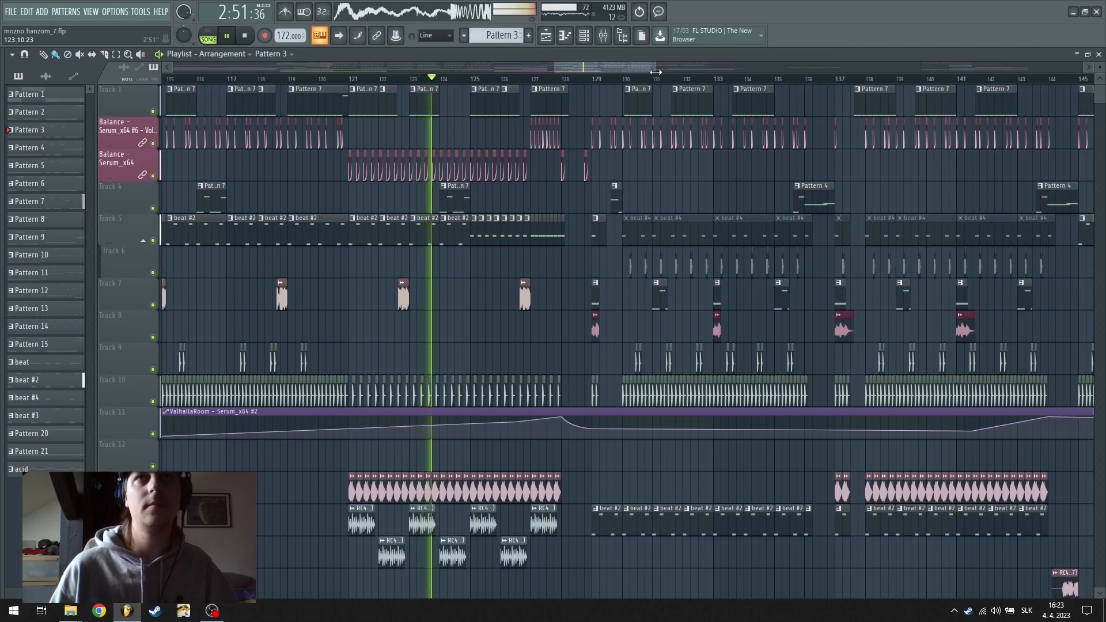
pyautogui.scroll(-3, 654, 83)
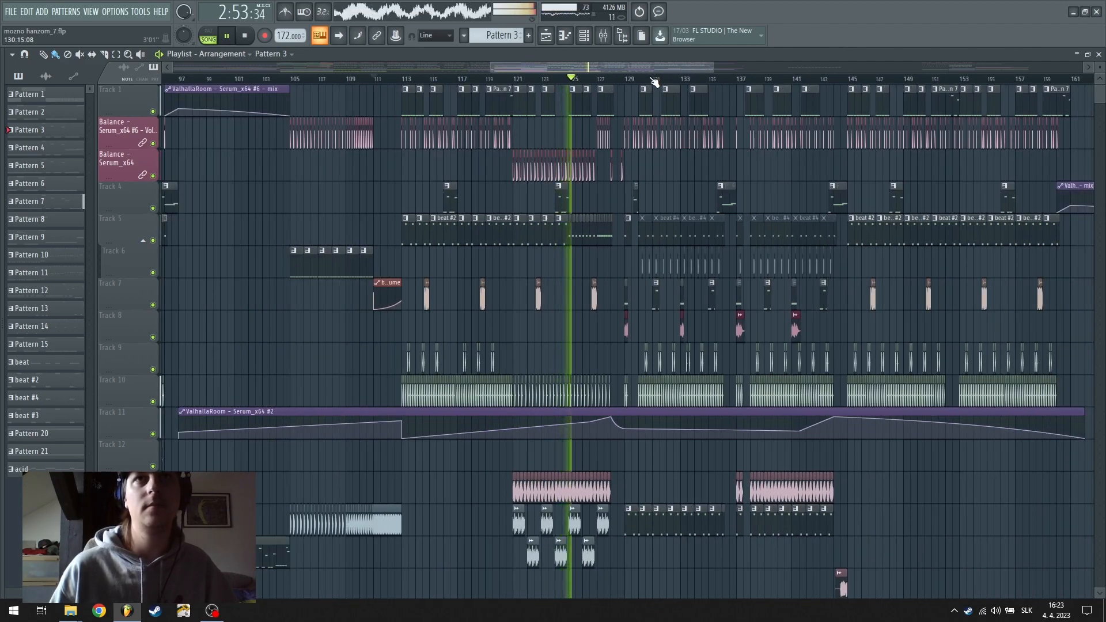
pyautogui.scroll(3, 654, 82)
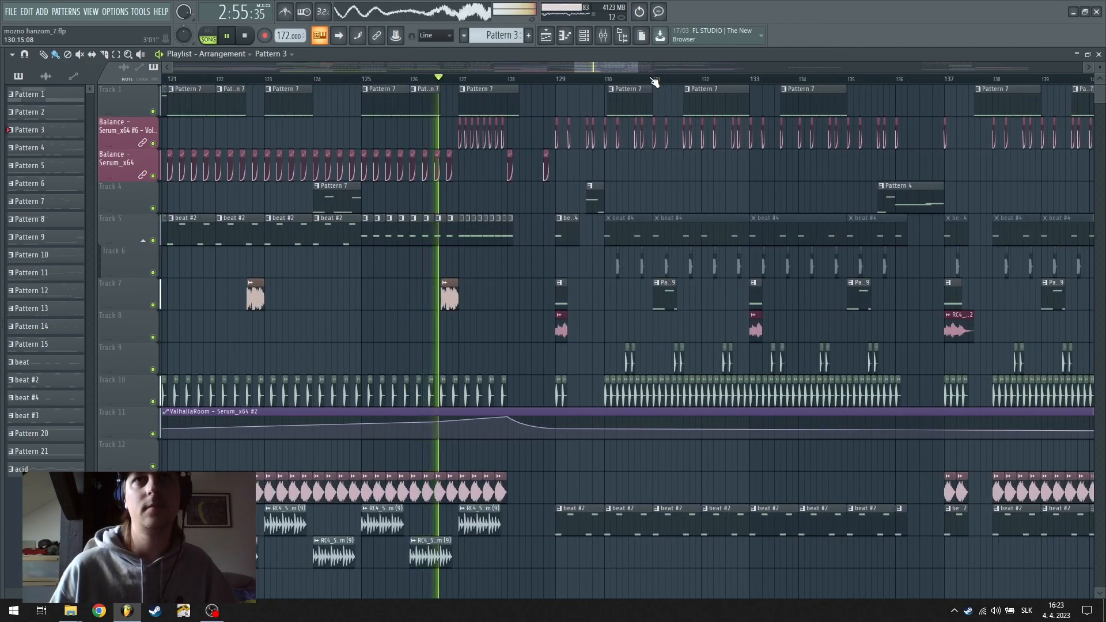
pyautogui.scroll(-2, 654, 82)
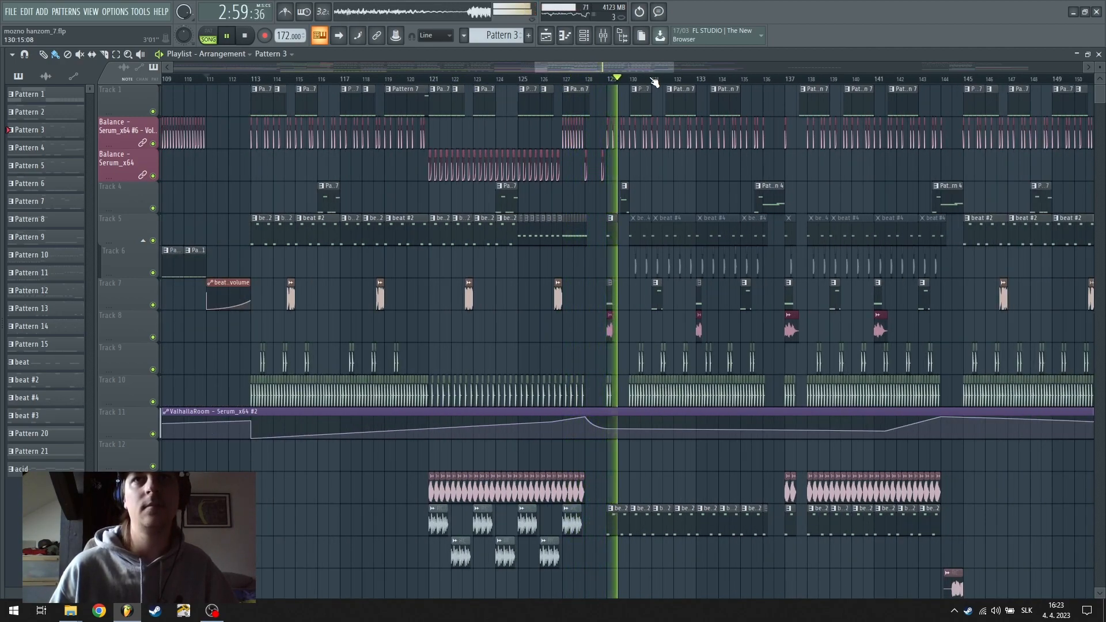
pyautogui.scroll(-2, 655, 82)
pyautogui.scroll(-2, 654, 82)
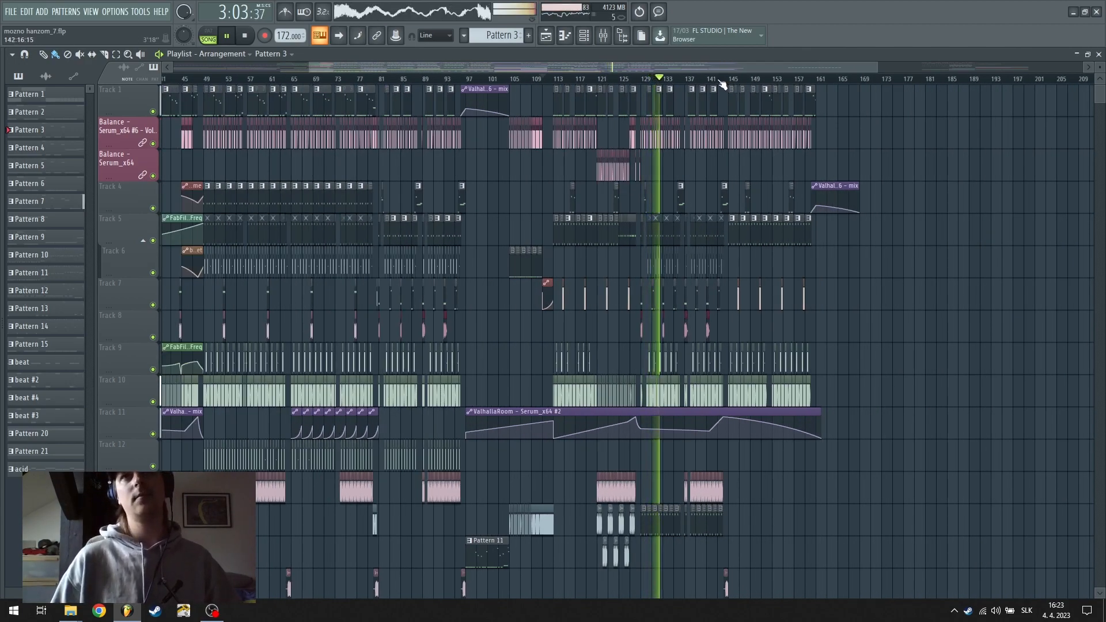
pyautogui.scroll(4, 727, 87)
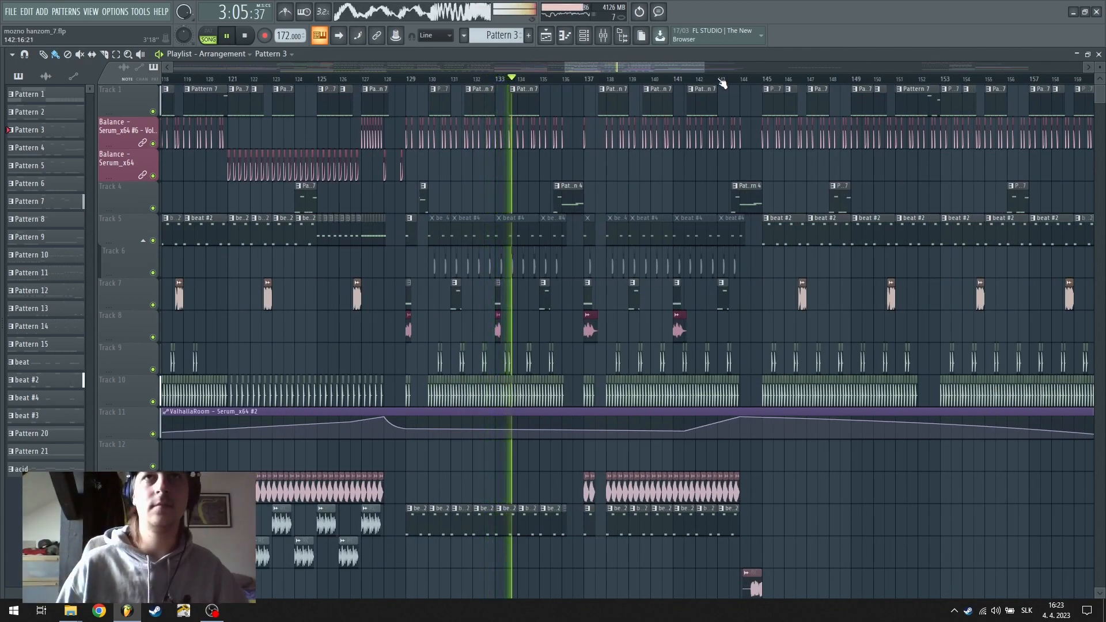
# Stop playback and mark bars 129 to 145 of the second drop with their clips
pyautogui.press('space')
pyautogui.scroll(-2, 730, 82)
pyautogui.moveTo(736, 82); pyautogui.dragTo(575, 83)
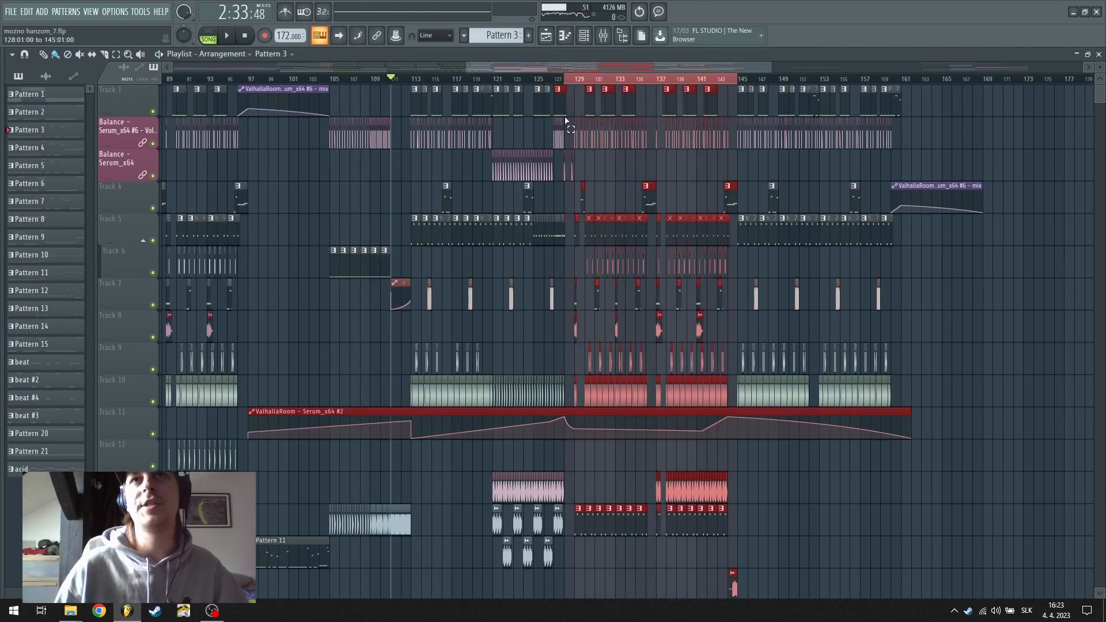
pyautogui.click(835, 90)
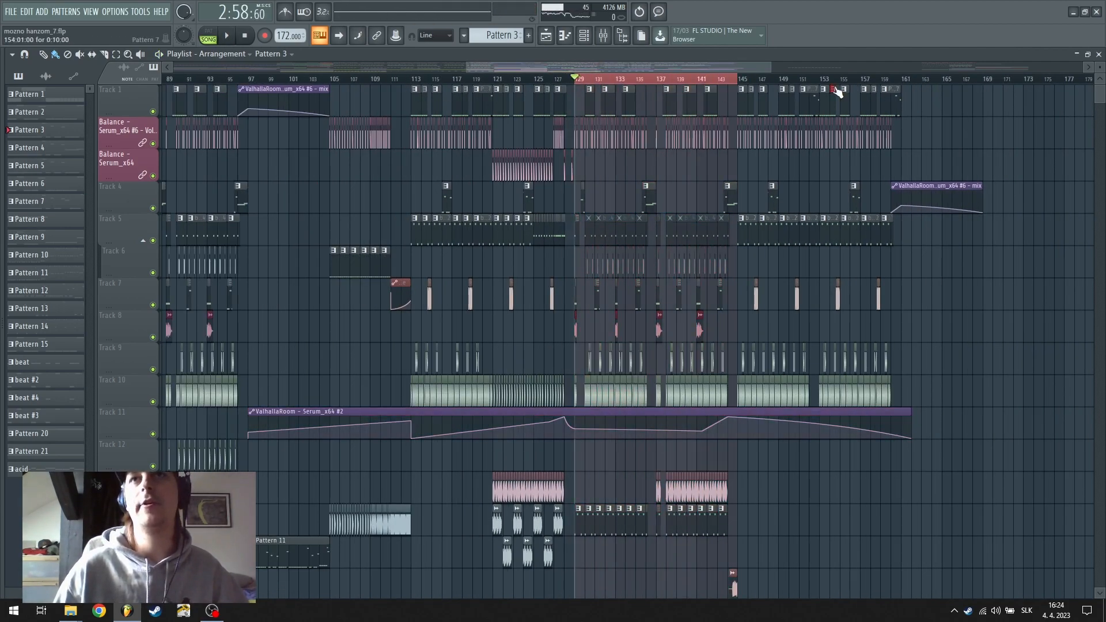
pyautogui.hotkey('ctrl', 'a')
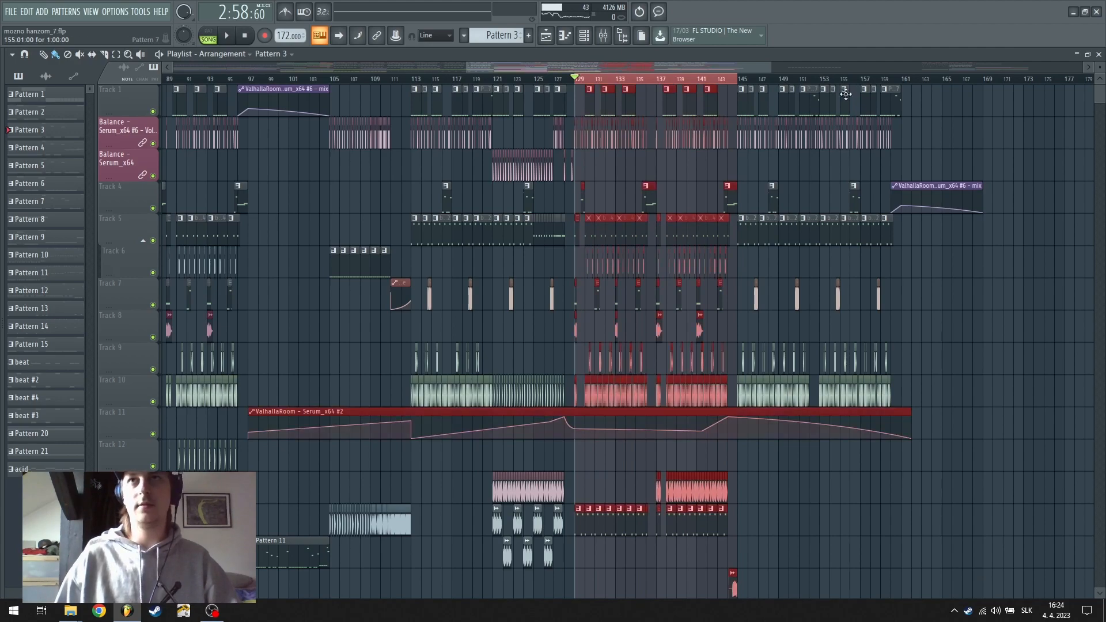
pyautogui.keyDown('ctrl'); pyautogui.click(1024, 126); pyautogui.keyUp('ctrl')
pyautogui.keyDown('ctrl'); pyautogui.click(848, 83); pyautogui.keyUp('ctrl')
# Play the end of the second drop into bar 145, examine its effect and Shakuhachi loop clips, and stop playback
pyautogui.click(727, 80)
pyautogui.scroll(-3, 883, 329)
pyautogui.scroll(3, 884, 339)
pyautogui.press('space')
pyautogui.scroll(-3, 865, 246)
pyautogui.scroll(-10, 865, 246)
pyautogui.scroll(5, 871, 316)
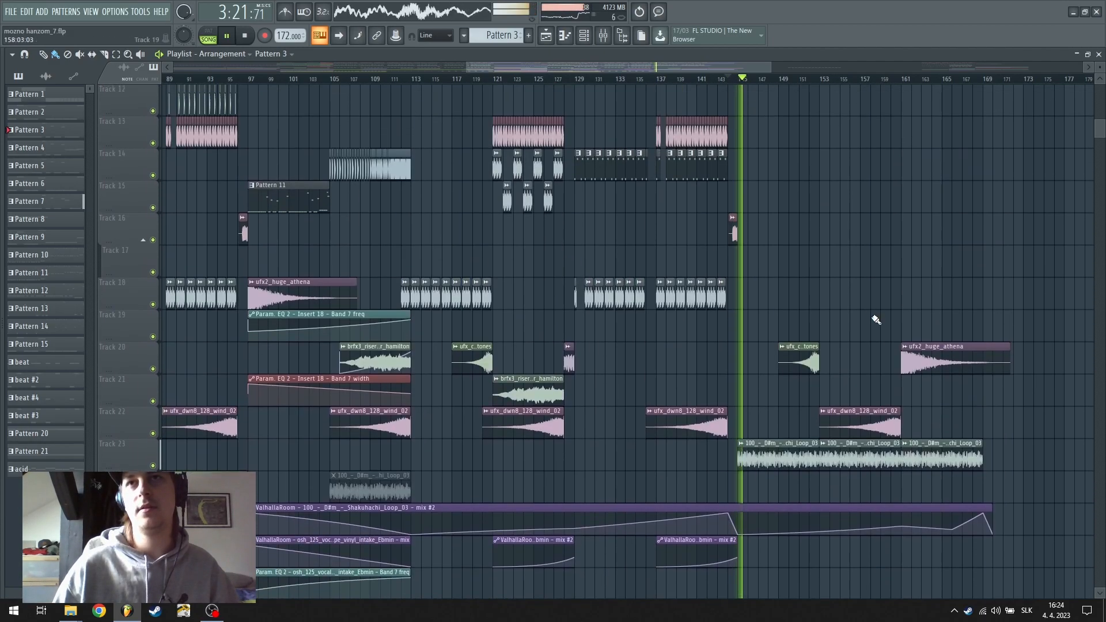
pyautogui.scroll(5, 871, 316)
pyautogui.press('space')
# Reopen the playlist and replay the part around bar 145, examining its drum, effect and Shakuhachi loop clips
pyautogui.press('F5')
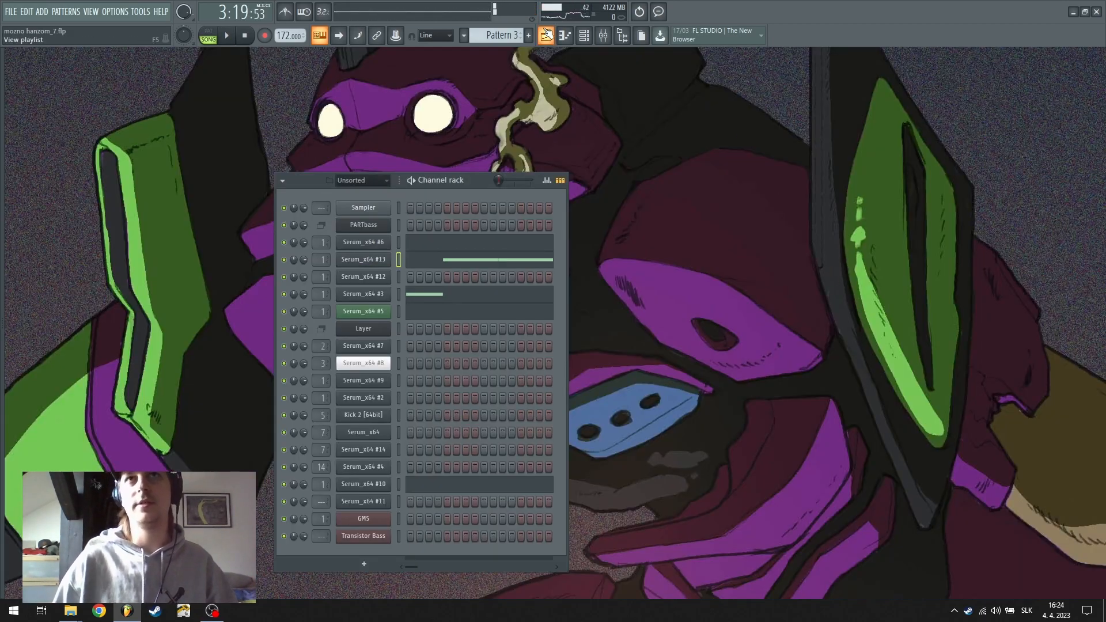
pyautogui.click(546, 36)
pyautogui.press('space')
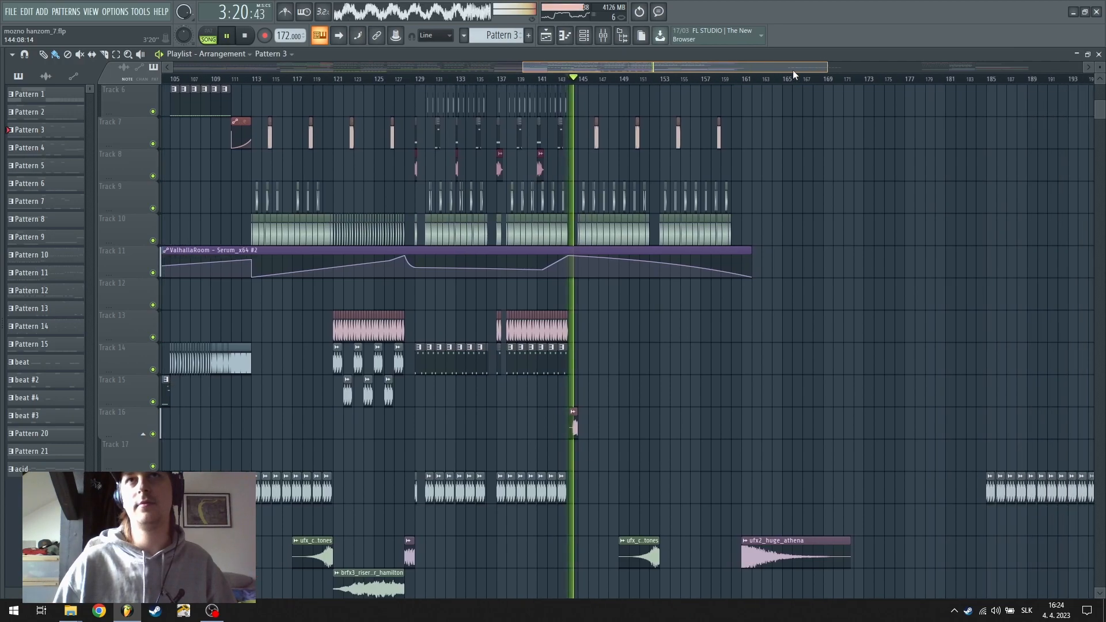
pyautogui.press('space')
pyautogui.scroll(5, 716, 267)
pyautogui.press('space')
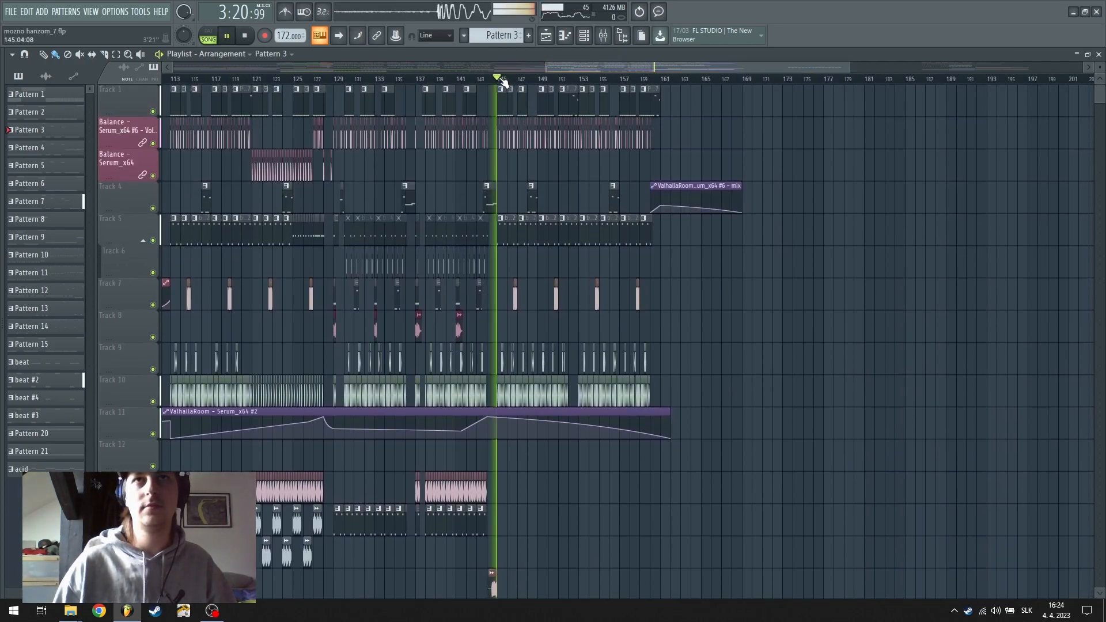
pyautogui.scroll(-4, 657, 212)
pyautogui.scroll(-12, 657, 212)
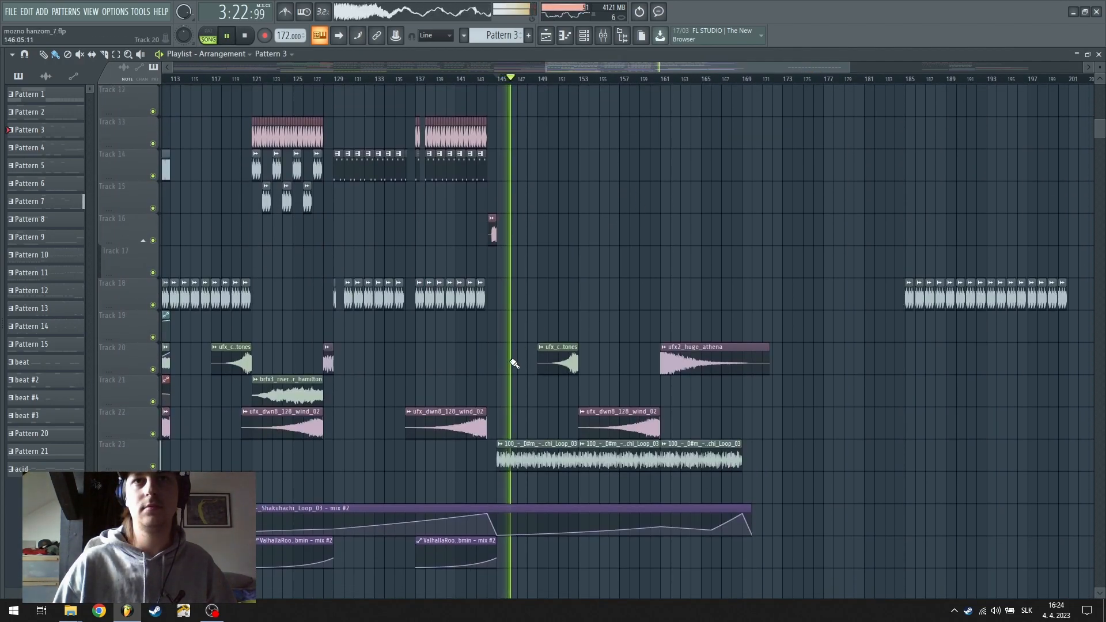
# Stop playback and solo Track 5 to examine its beat clips across the arrangement, ending with all tracks unmuted again
pyautogui.press('space')
pyautogui.scroll(17, 686, 330)
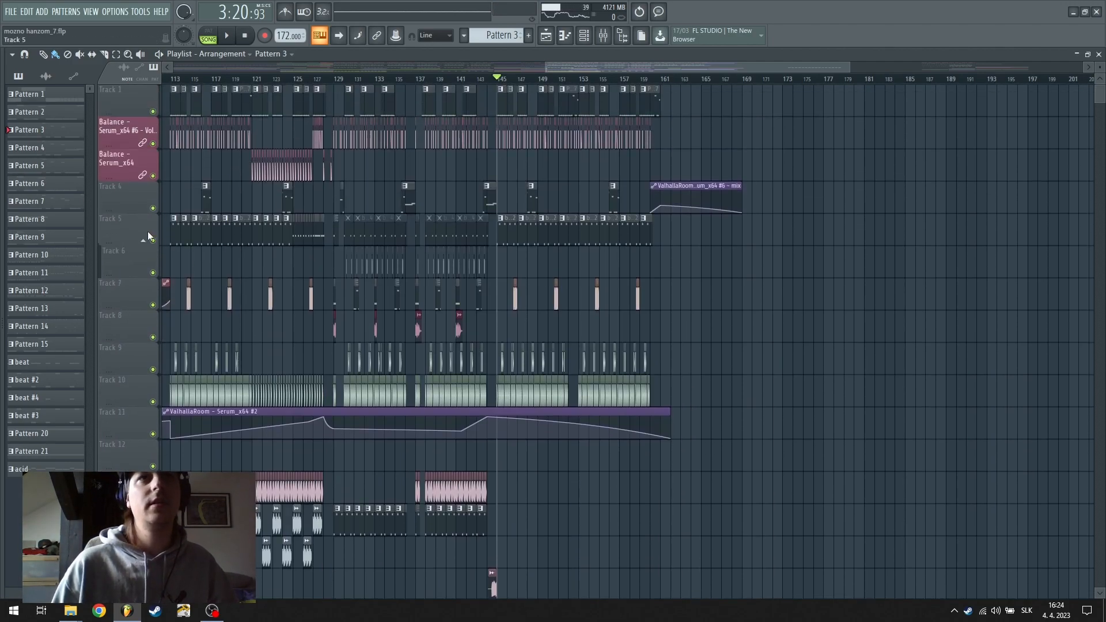
pyautogui.rightClick(153, 241)
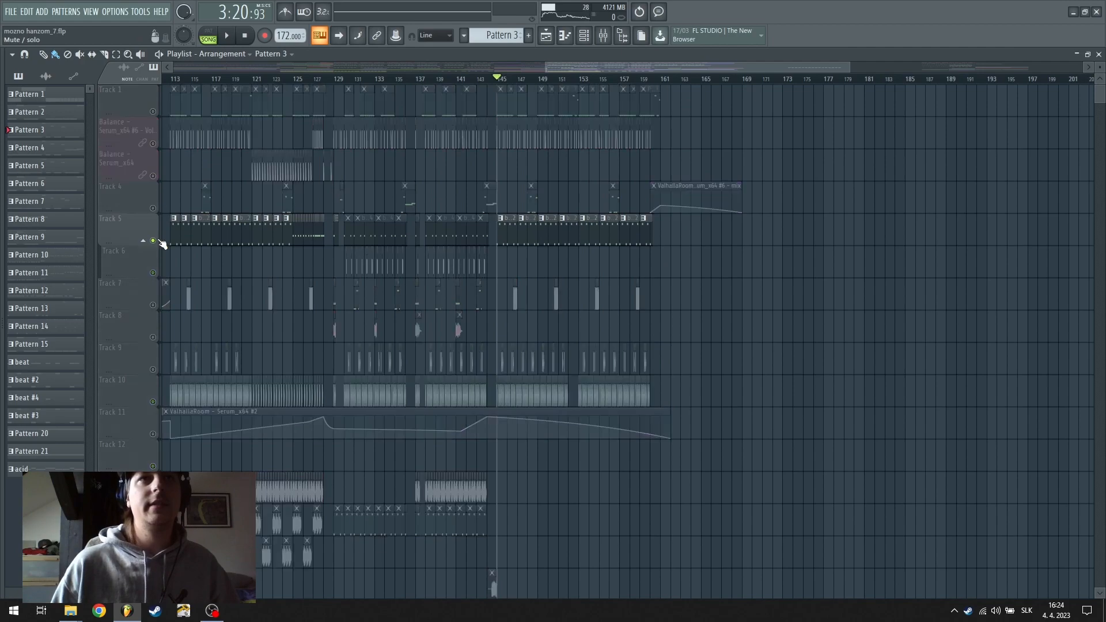
pyautogui.scroll(-5, 629, 81)
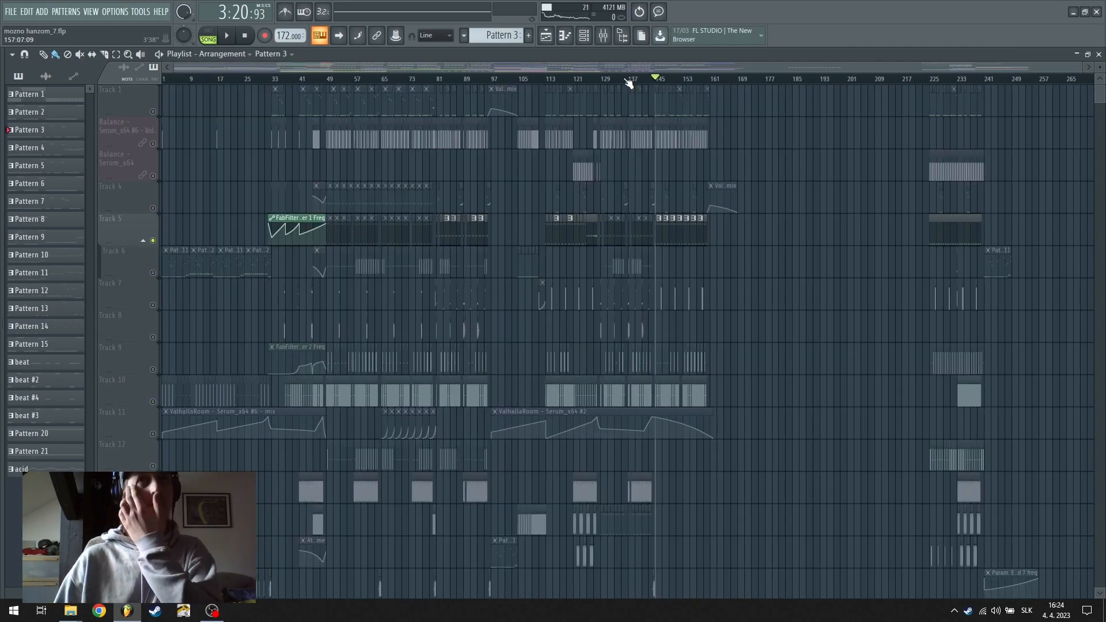
pyautogui.scroll(3, 762, 81)
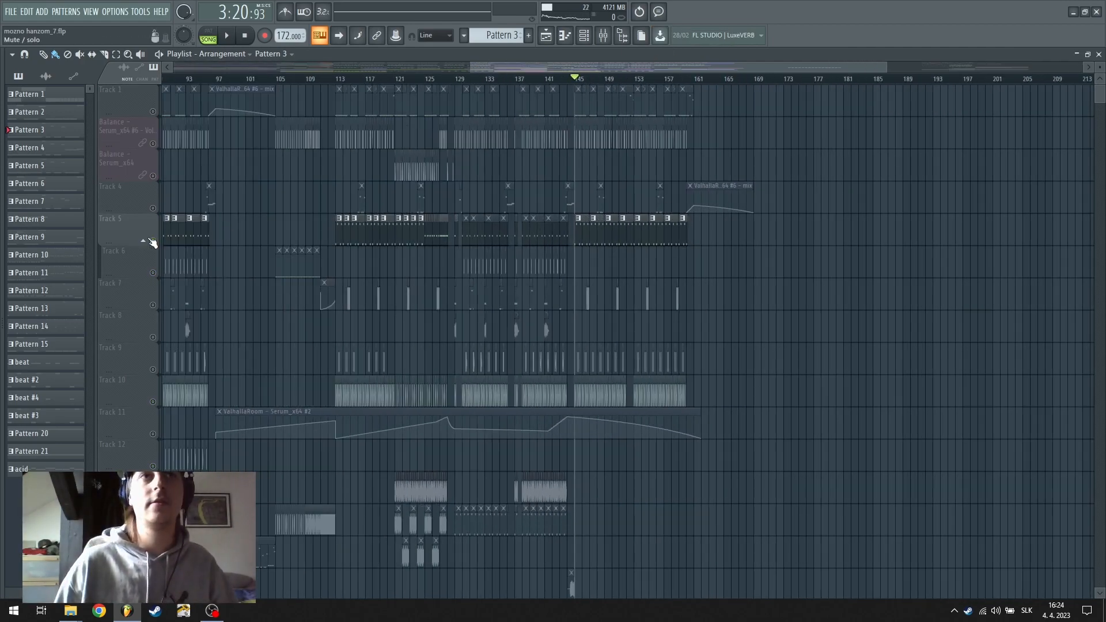
pyautogui.rightClick(153, 241)
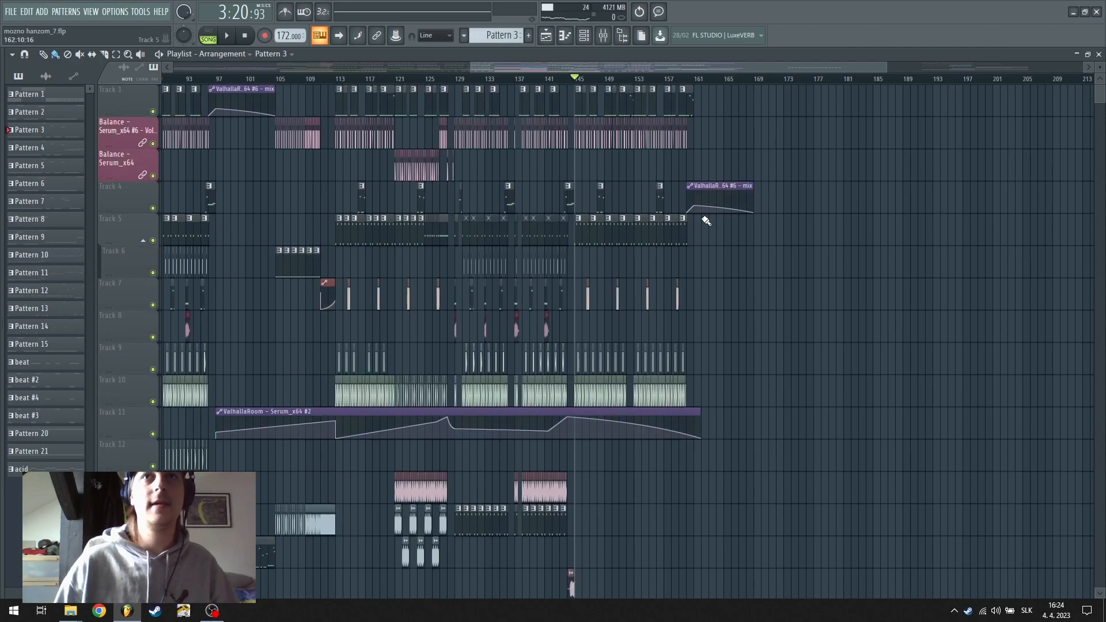
# Examine the effect, Shakuhachi loop and reverb automation clips around bars 97 to 169, from Track 13 down to Track 31
pyautogui.scroll(-3, 700, 84)
pyautogui.scroll(-5, 647, 161)
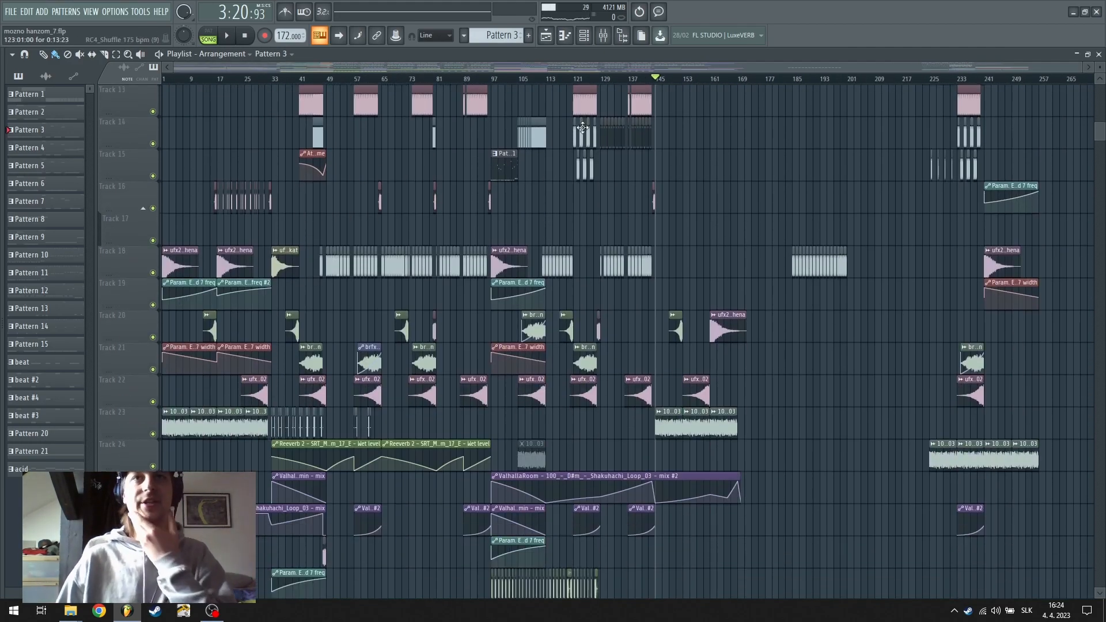
pyautogui.scroll(-4, 584, 125)
pyautogui.scroll(5, 709, 85)
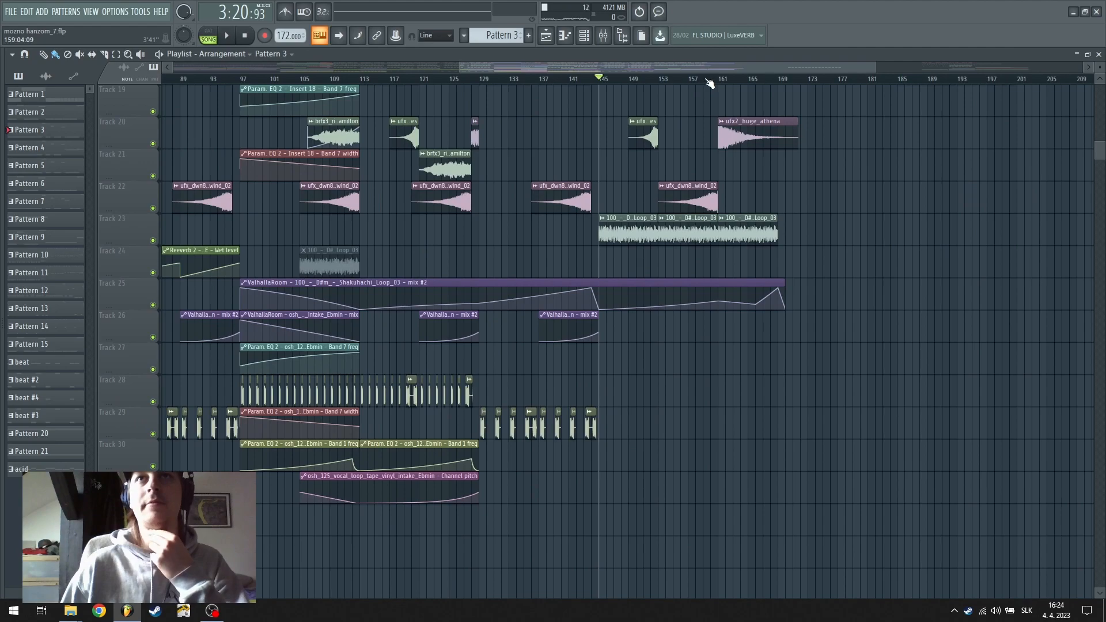
pyautogui.moveTo(704, 65); pyautogui.dragTo(720, 61)
pyautogui.scroll(-5, 707, 85)
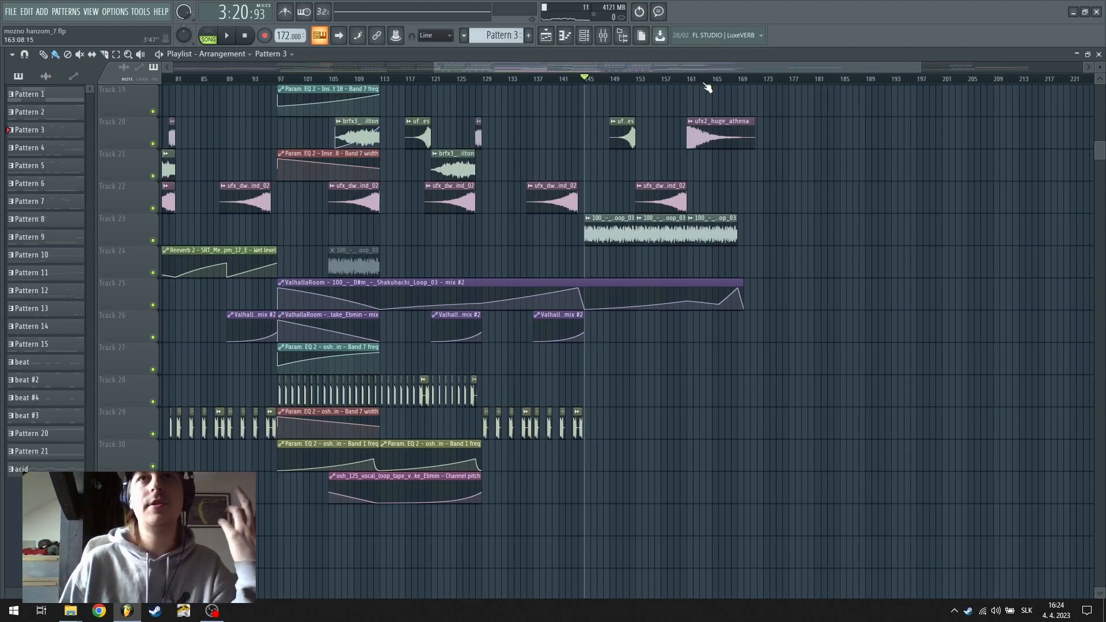
pyautogui.scroll(5, 384, 175)
pyautogui.scroll(6, 387, 179)
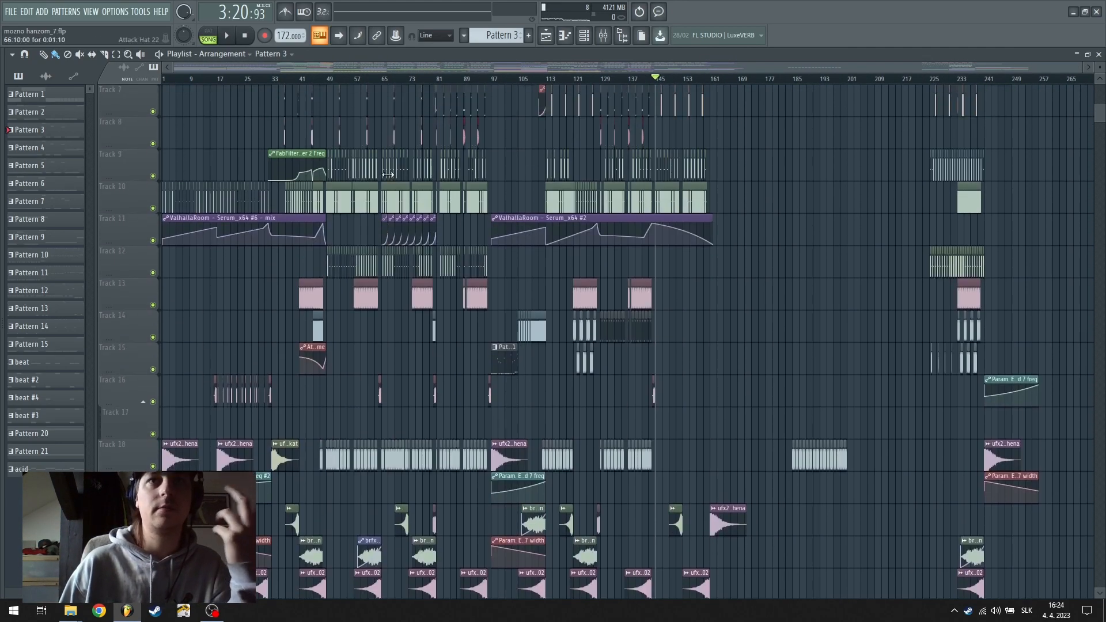
pyautogui.scroll(6, 273, 211)
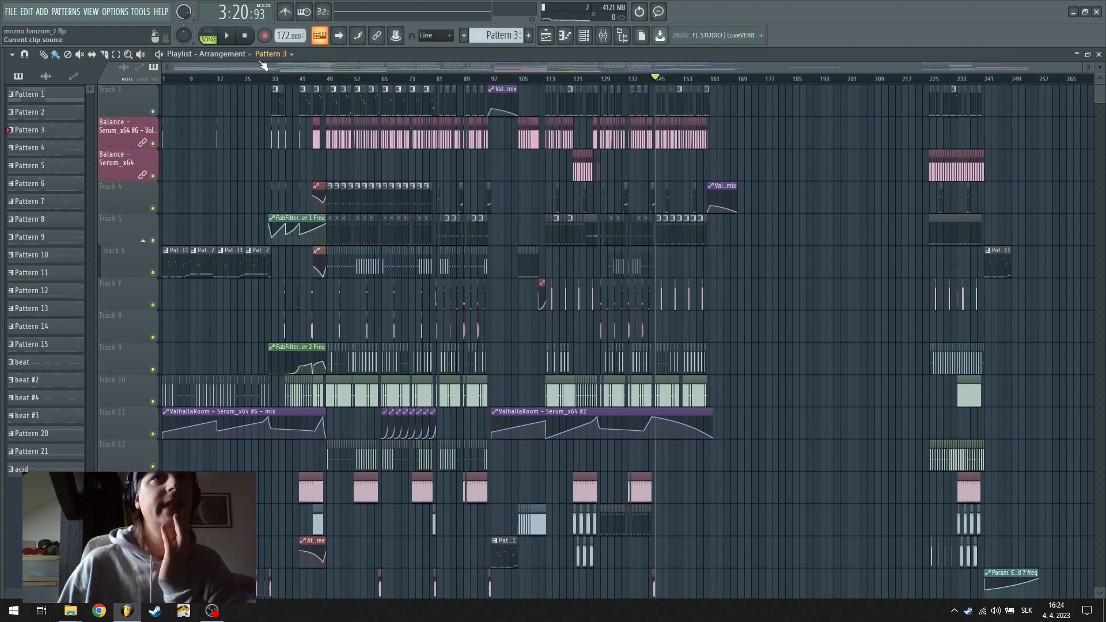
# Place the playhead at bar 33 and at bar 48 to review the build-up and first drop clips in the playlist
pyautogui.click(276, 80)
pyautogui.scroll(5, 277, 85)
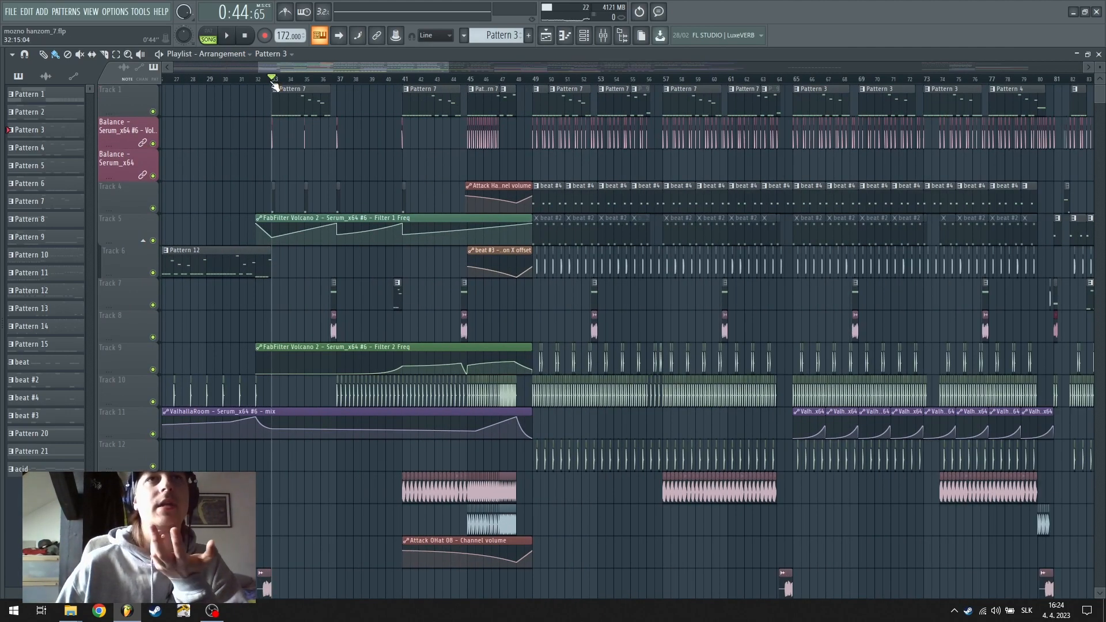
pyautogui.scroll(-4, 275, 85)
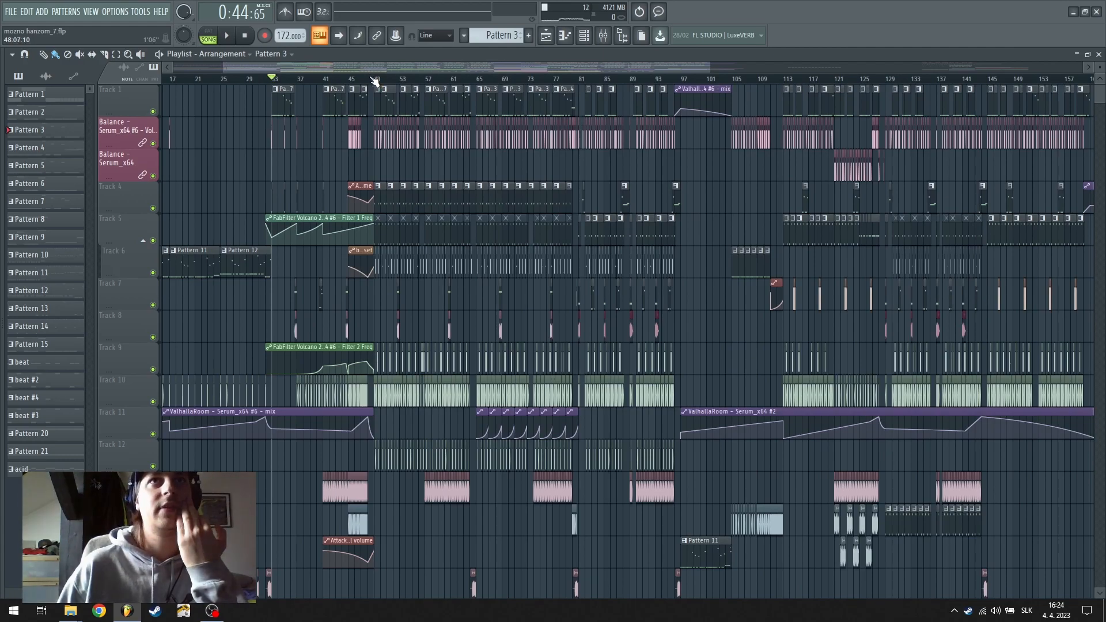
pyautogui.scroll(5, 375, 79)
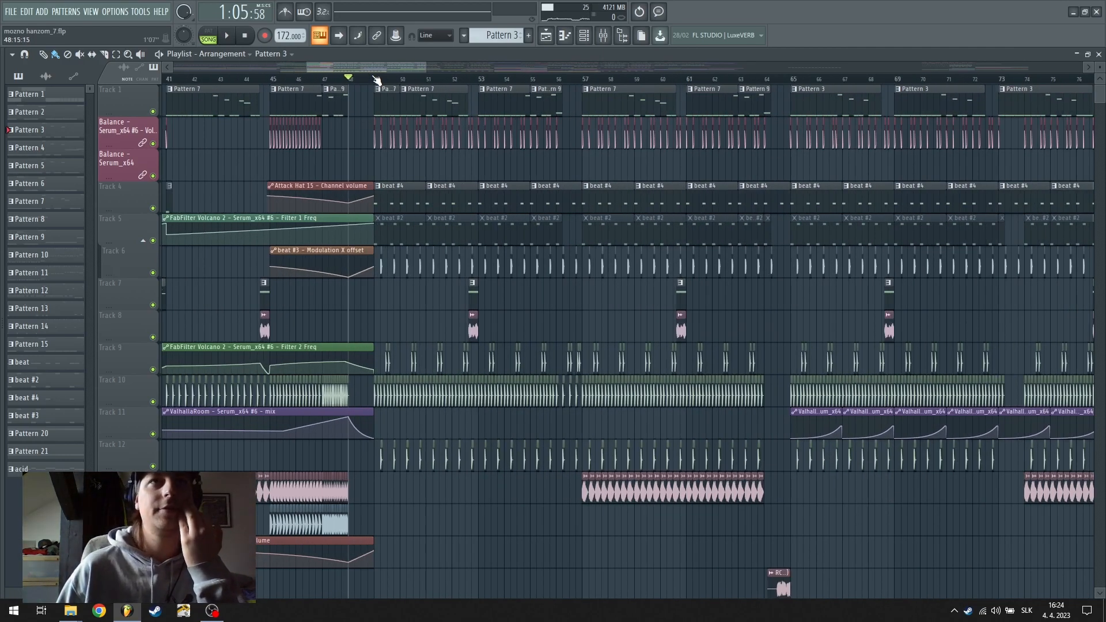
pyautogui.scroll(-3, 374, 79)
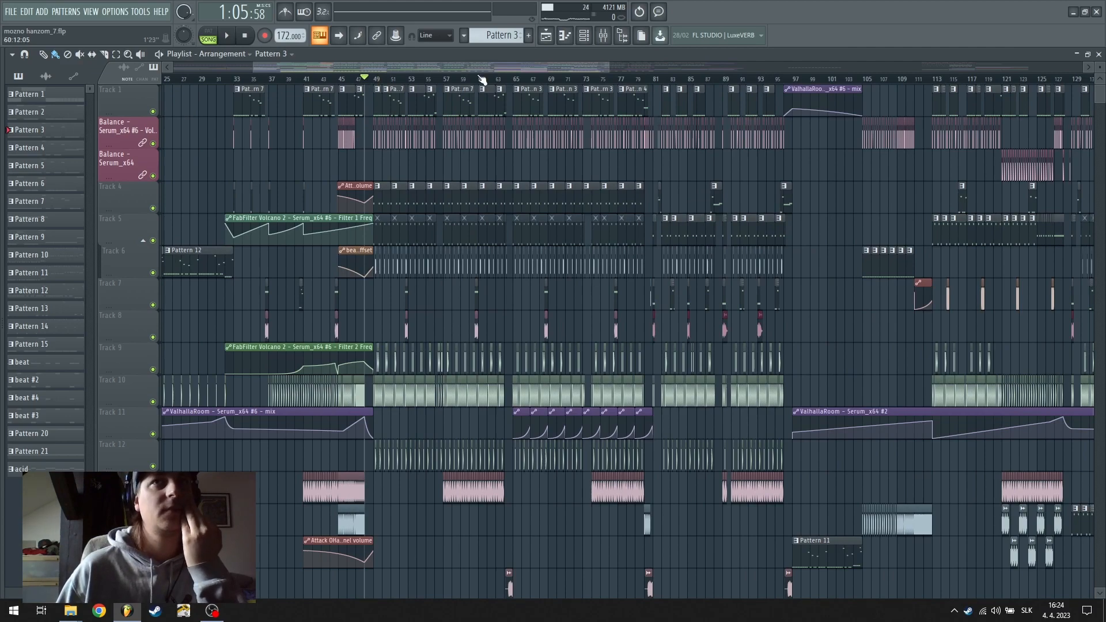
pyautogui.scroll(-3, 477, 78)
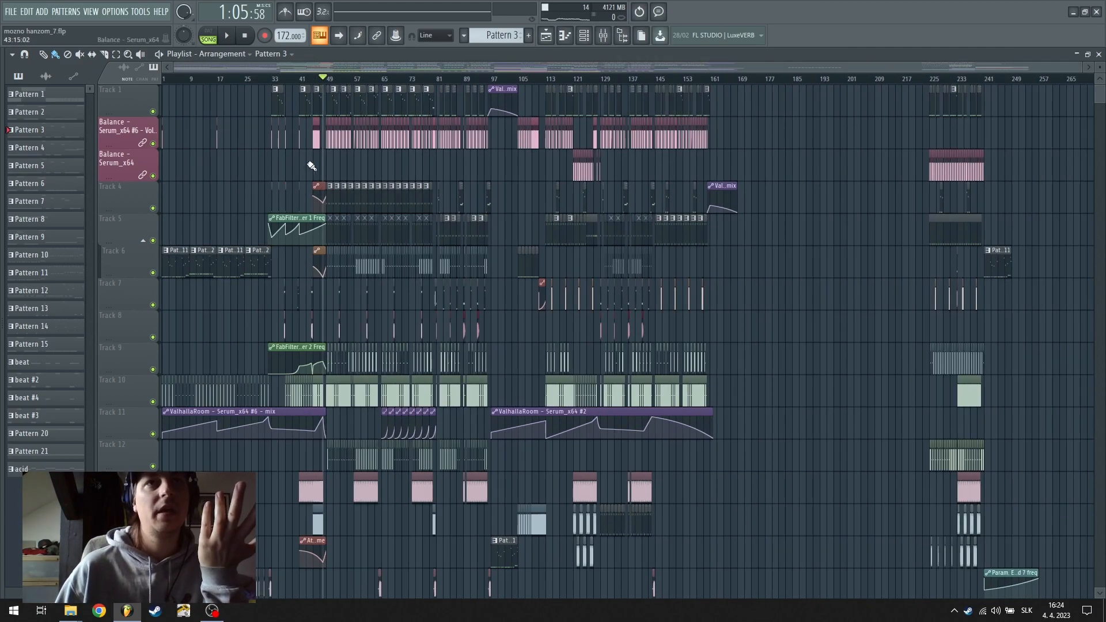
# Examine the intro and first drop's effect, loop and automation clips on the lower playlist tracks down to Track 31
pyautogui.scroll(-8, 316, 161)
pyautogui.scroll(1, 380, 84)
pyautogui.scroll(3, 382, 83)
pyautogui.moveTo(387, 67); pyautogui.dragTo(195, 70)
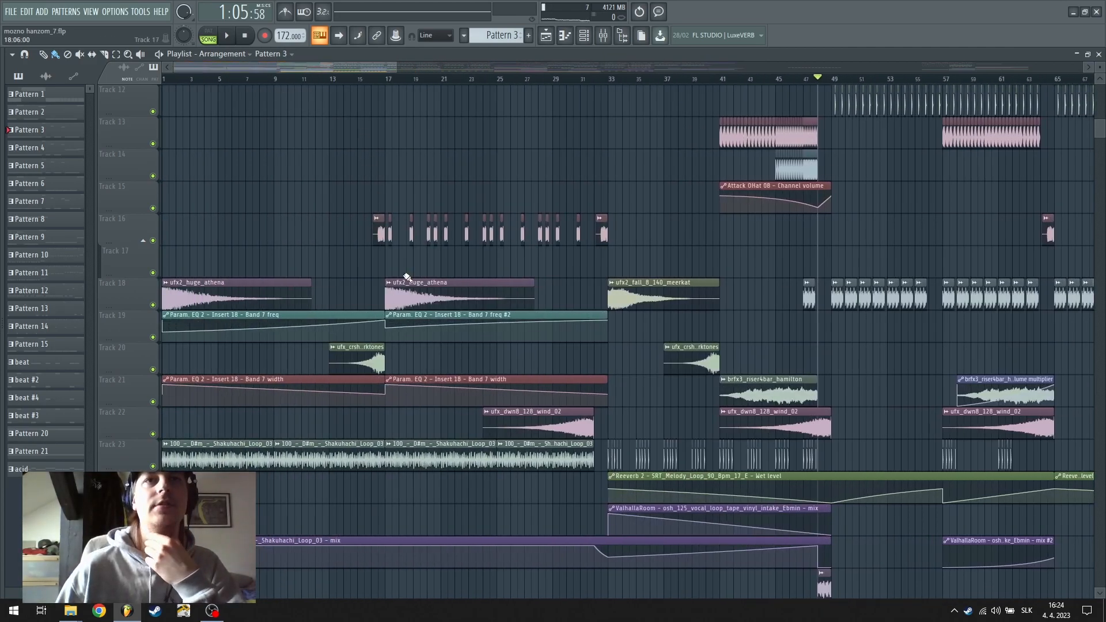
pyautogui.scroll(-10, 407, 277)
pyautogui.scroll(-4, 609, 80)
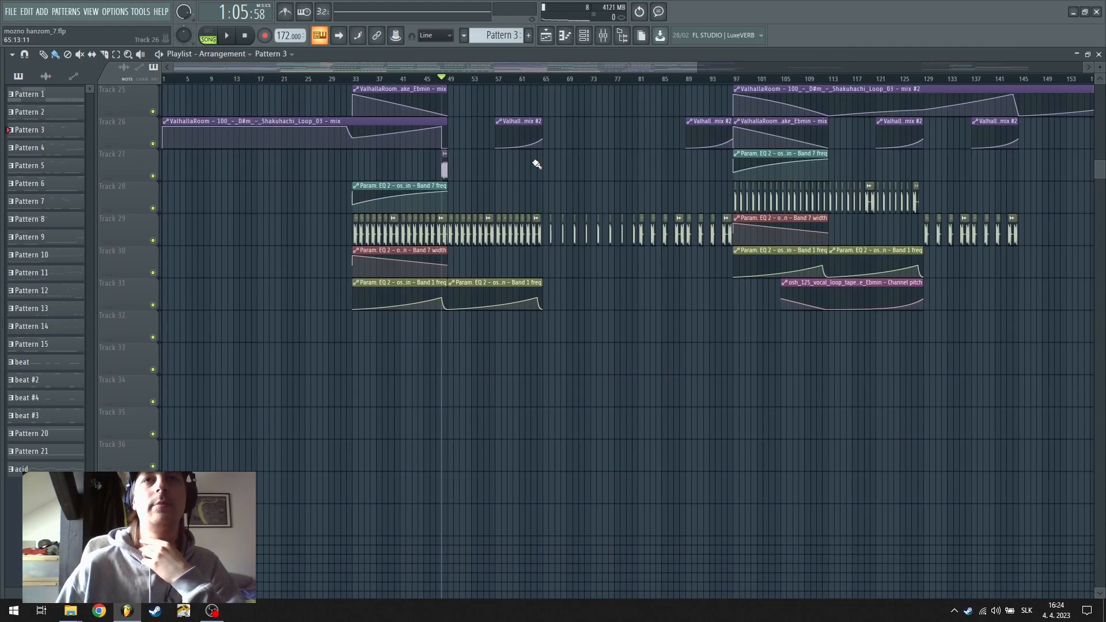
pyautogui.scroll(18, 382, 365)
pyautogui.scroll(8, 449, 82)
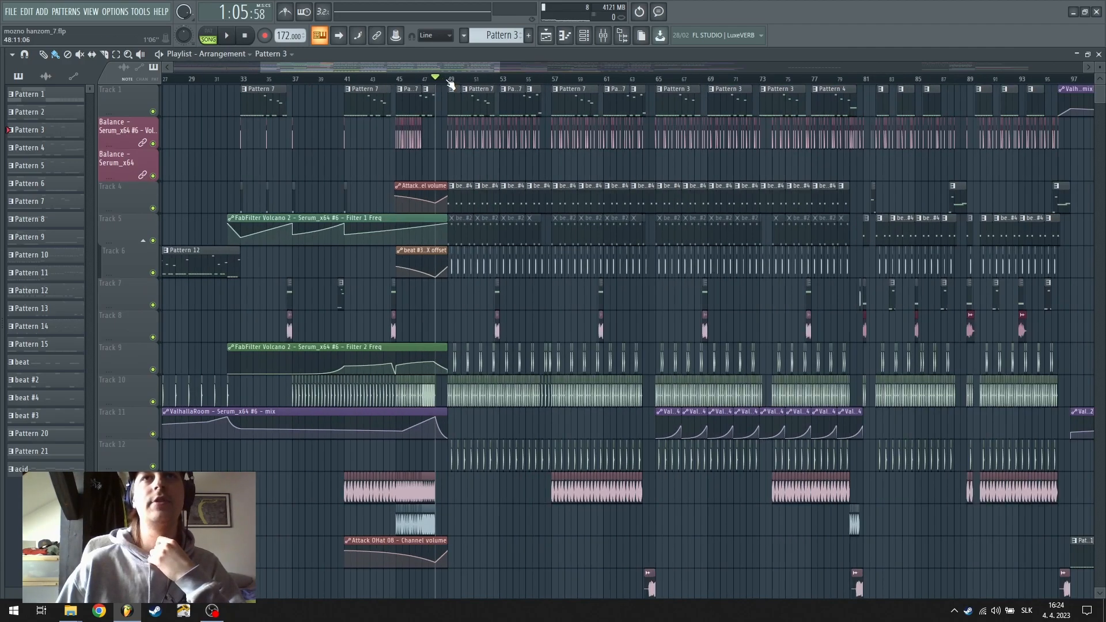
# Inspect Pattern 7's notes and the BS_AbsuElectrick preset of Serum_x64 #12, and return to the playlist
pyautogui.doubleClick(458, 103)
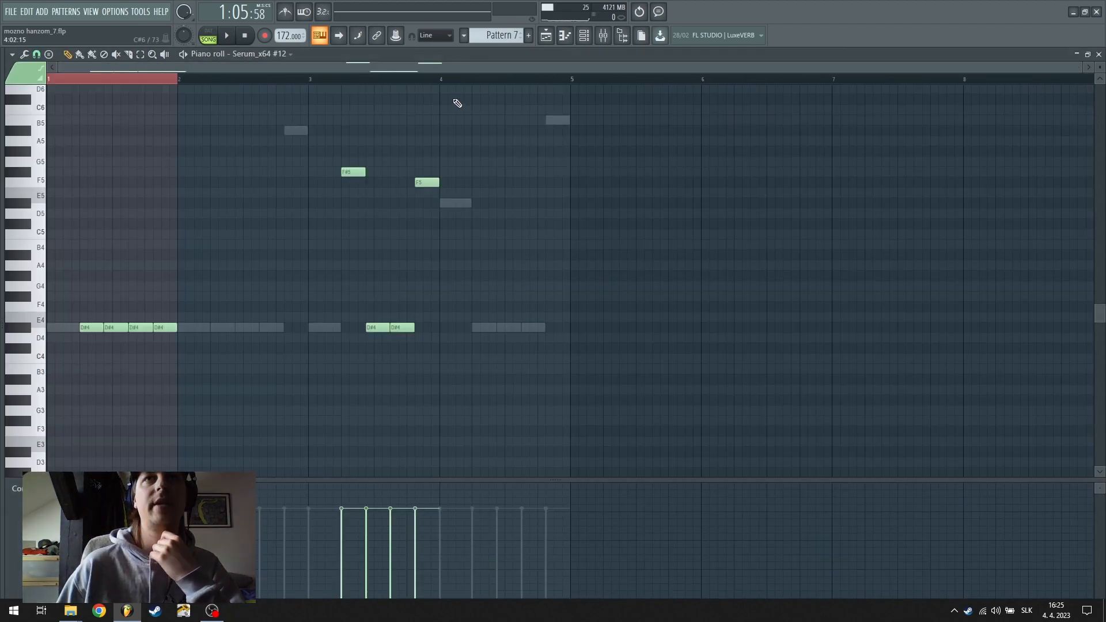
pyautogui.click(578, 36)
pyautogui.click(385, 278)
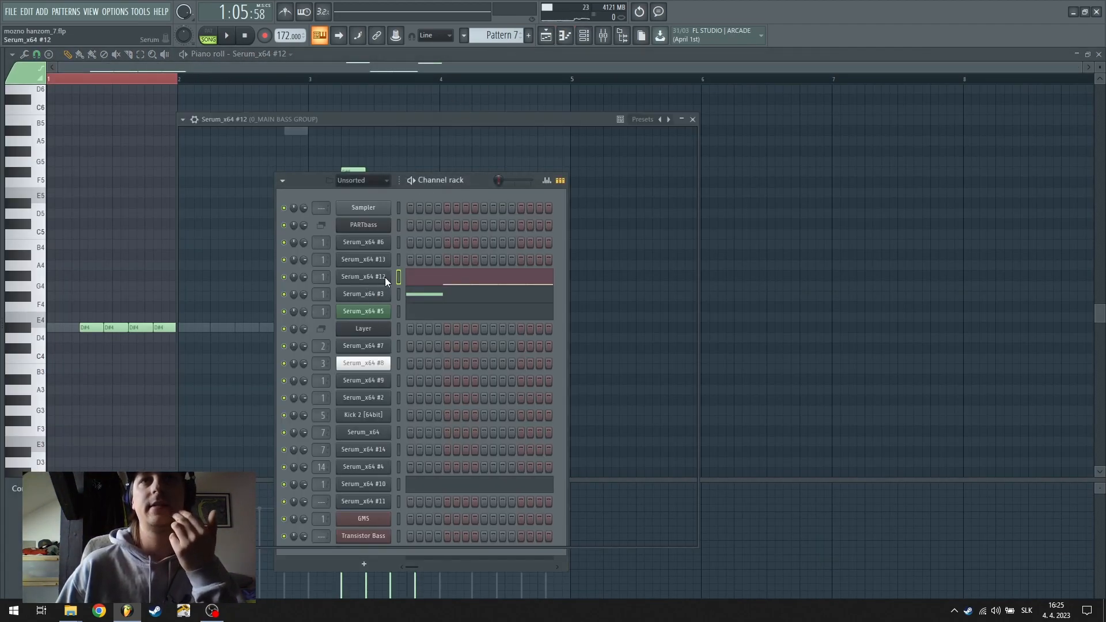
pyautogui.click(479, 140)
pyautogui.moveTo(466, 272)
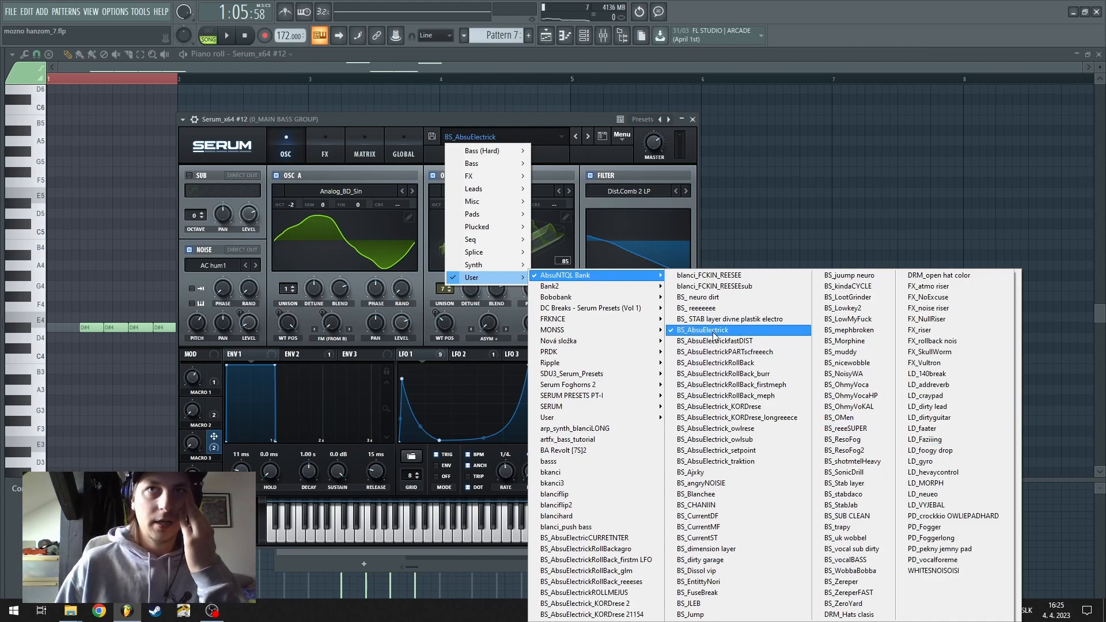
pyautogui.click(576, 119)
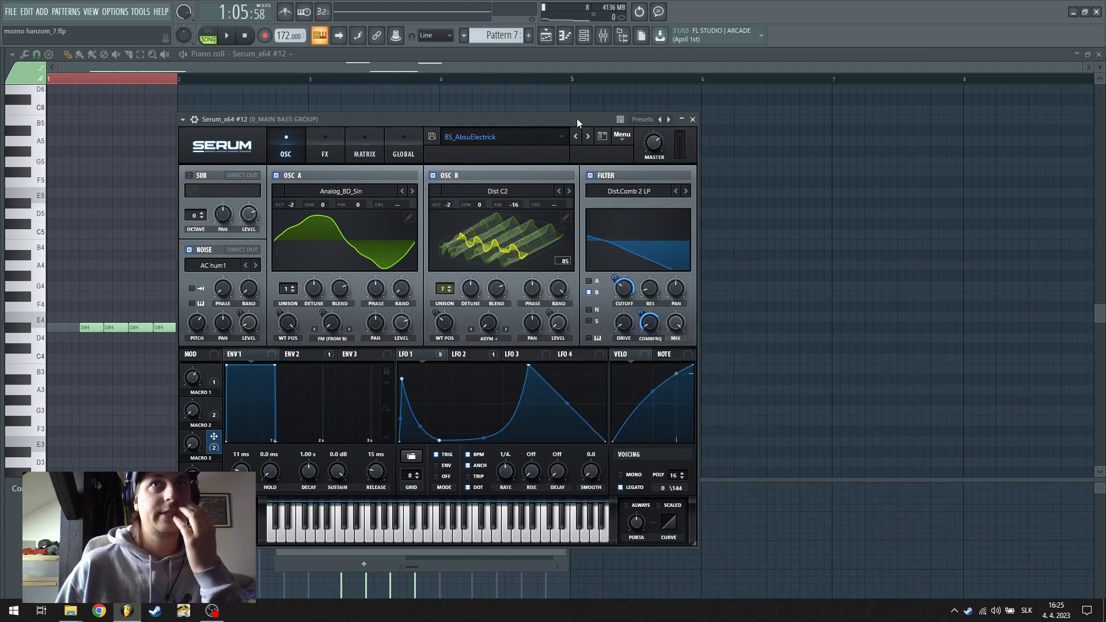
pyautogui.click(692, 119)
pyautogui.click(546, 36)
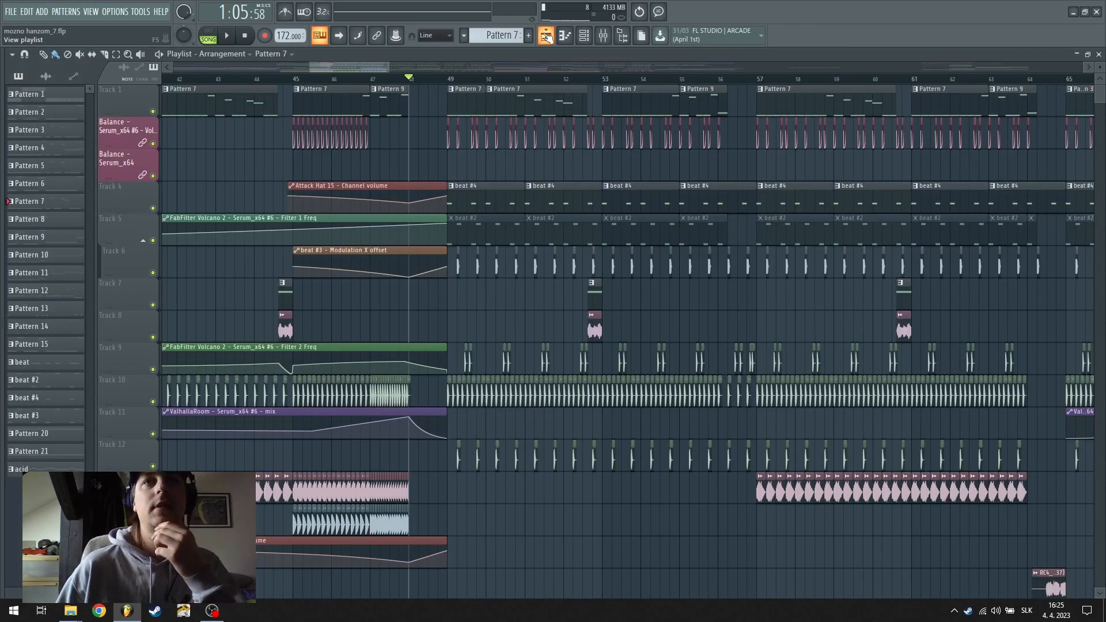
# Compare the first drop's Pattern 7 section from bar 49 with the Pattern 3 section and reverb automation from bar 65
pyautogui.scroll(-6, 455, 84)
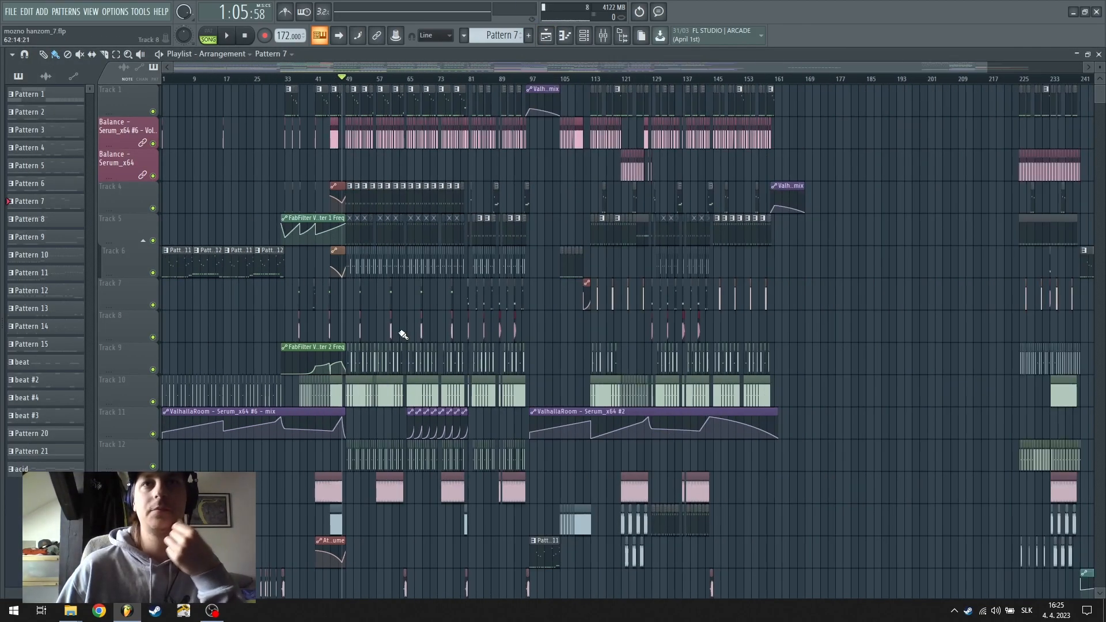
pyautogui.scroll(3, 452, 82)
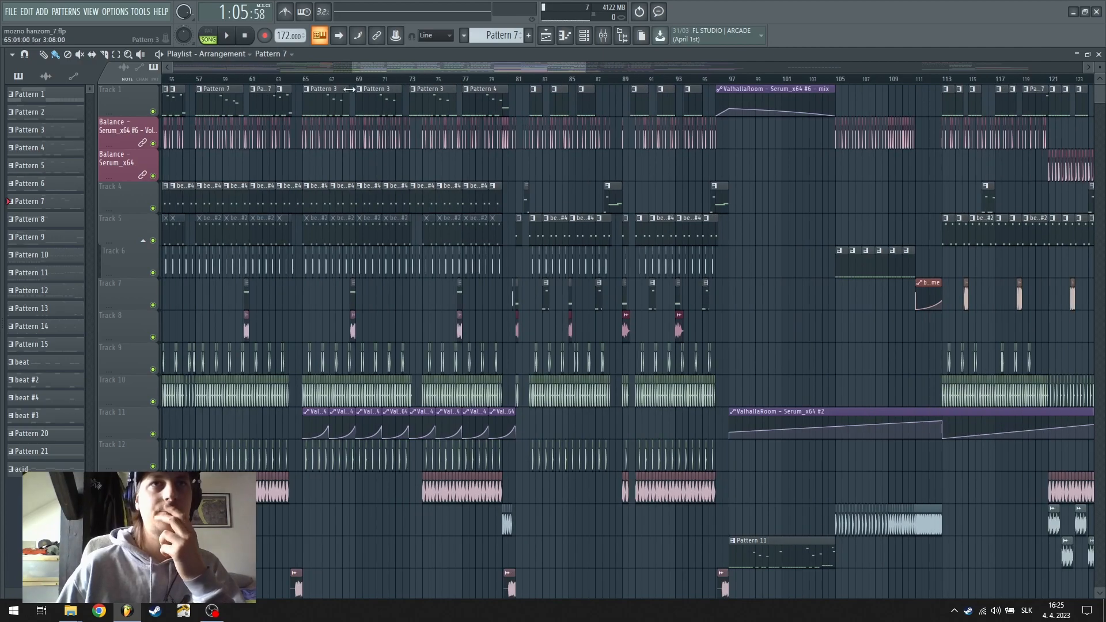
pyautogui.scroll(3, 314, 85)
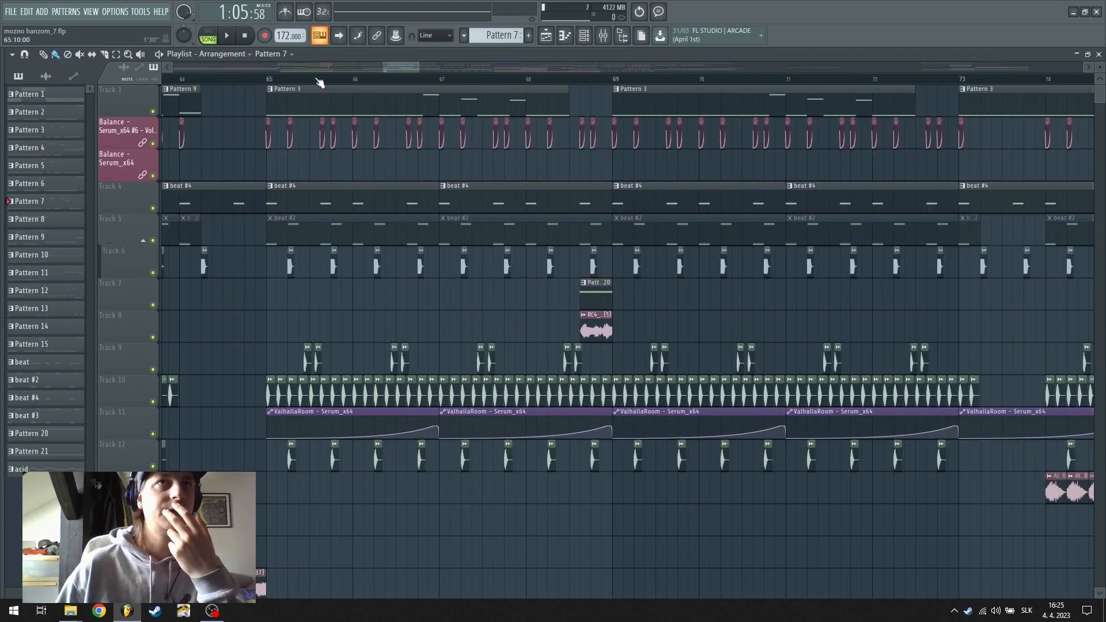
pyautogui.scroll(-3, 319, 83)
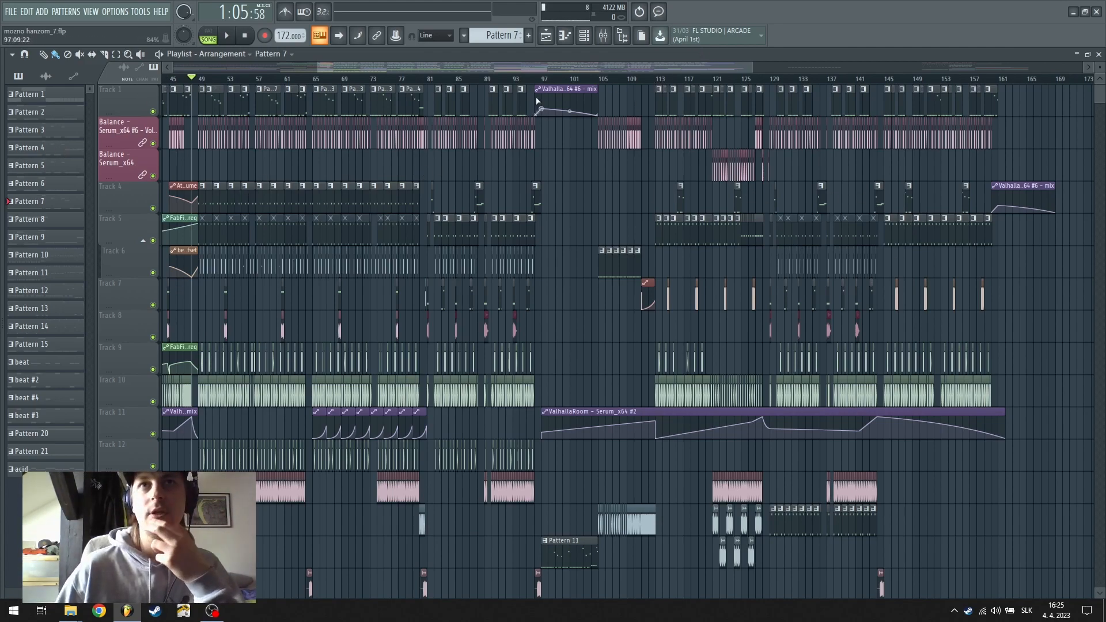
pyautogui.scroll(6, 207, 95)
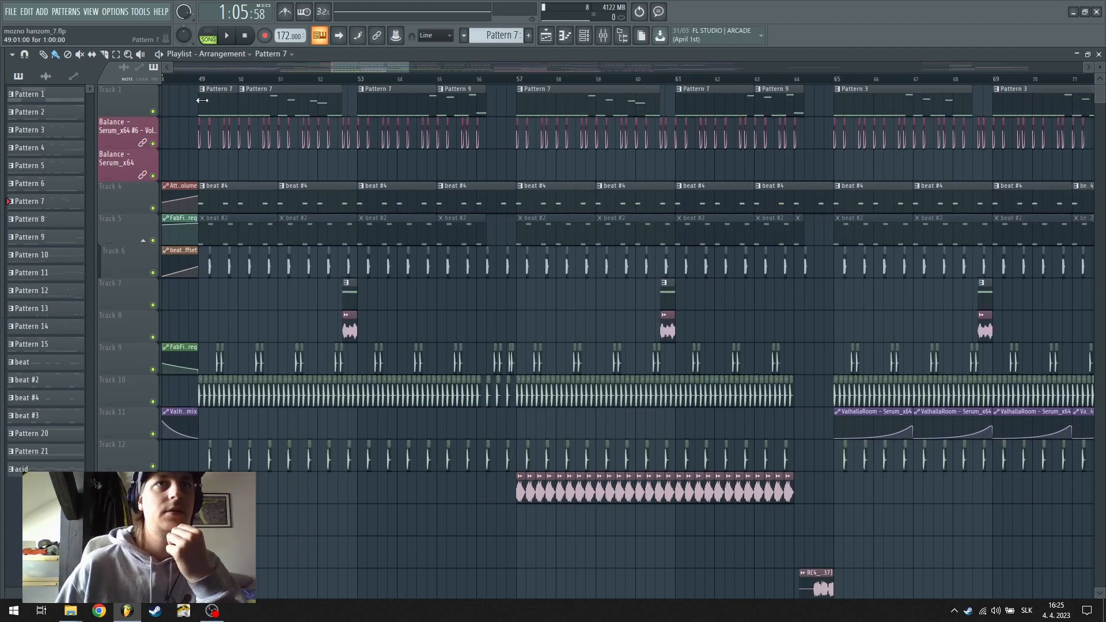
# Open the beat #4 pattern, inspect its Kick 2 instrument while the song plays, and return to the playlist
pyautogui.doubleClick(220, 195)
pyautogui.click(602, 37)
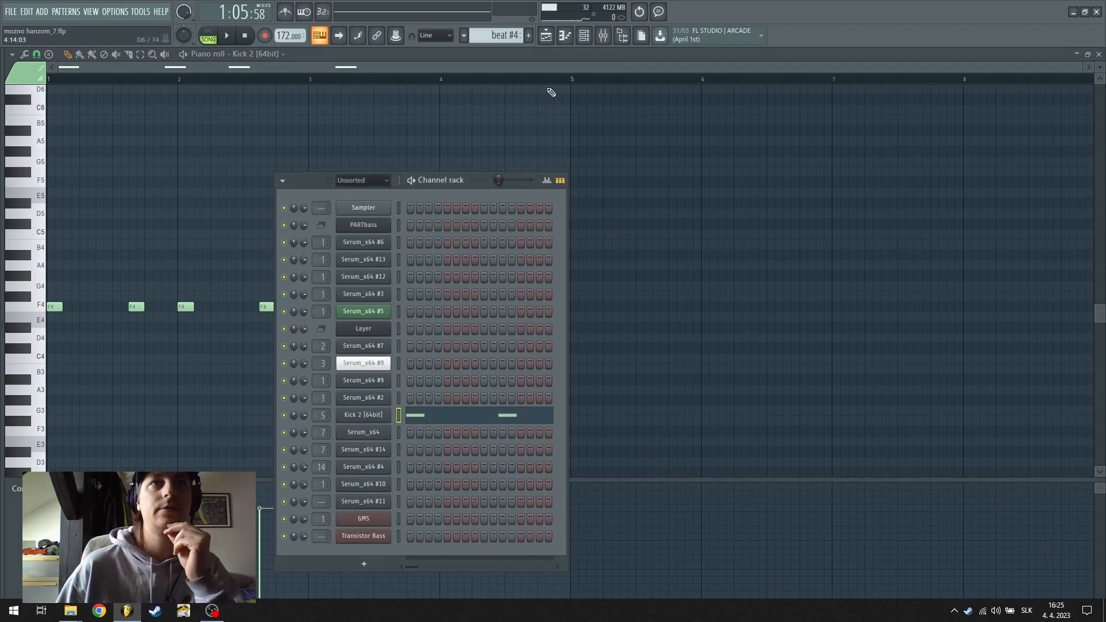
pyautogui.click(377, 415)
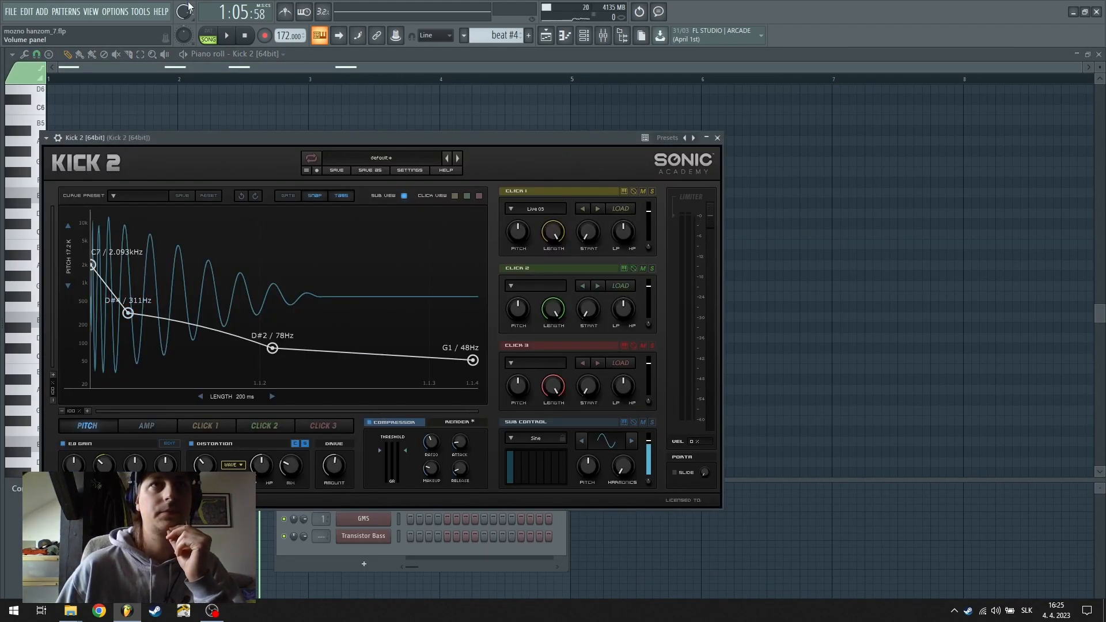
pyautogui.click(227, 36)
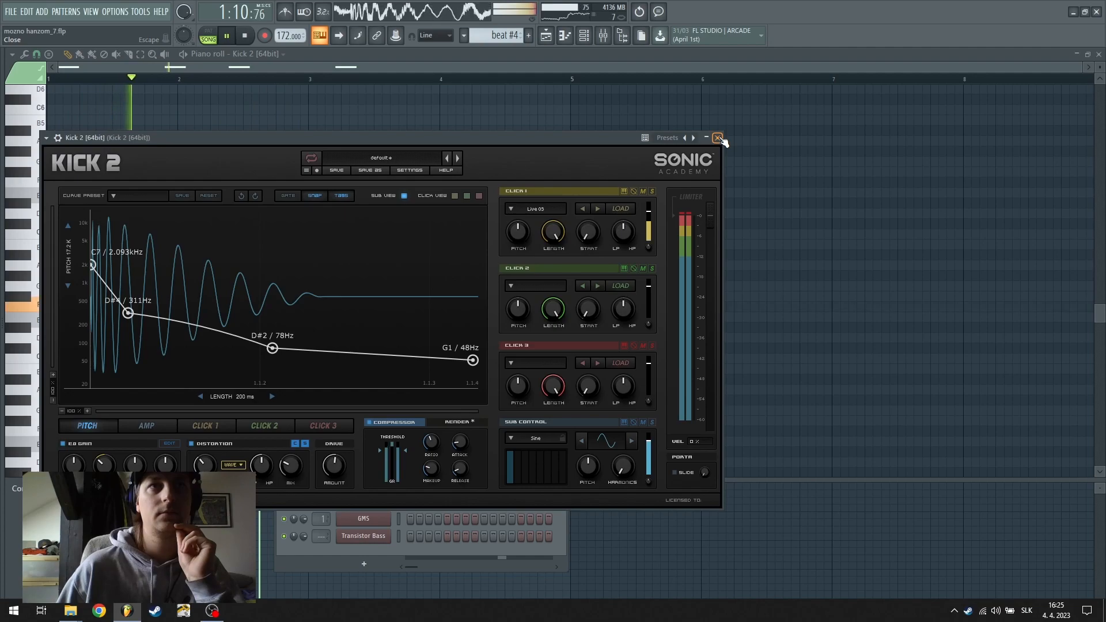
pyautogui.click(718, 138)
pyautogui.click(553, 36)
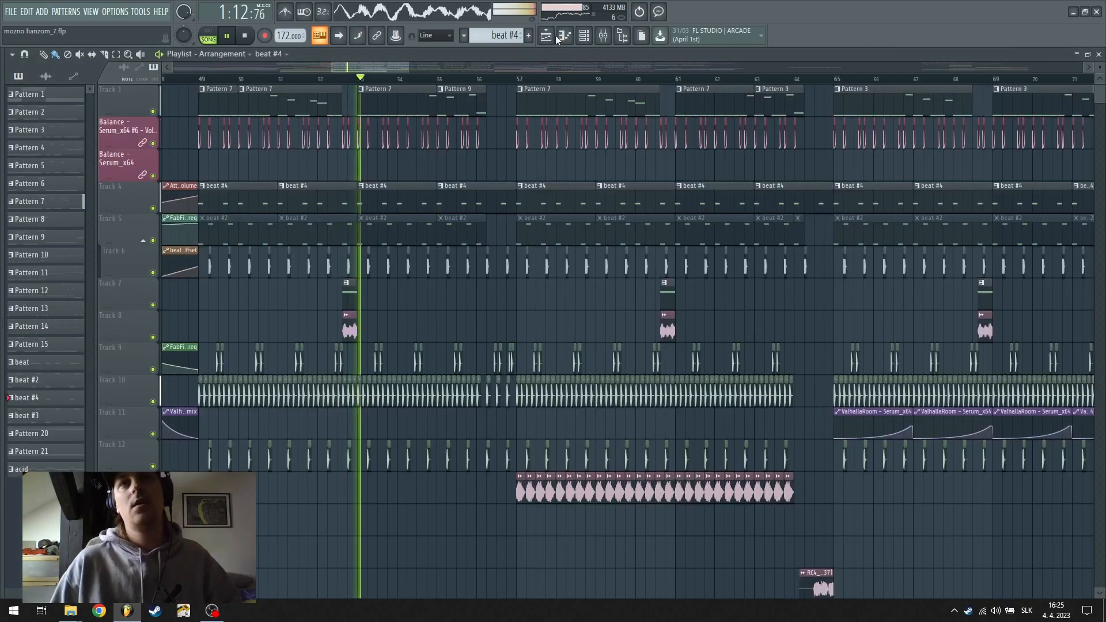
# Stop playback, place the playhead at bar 49 and examine the first drop's drum and loop clips
pyautogui.press('space')
pyautogui.moveTo(201, 79); pyautogui.dragTo(204, 86)
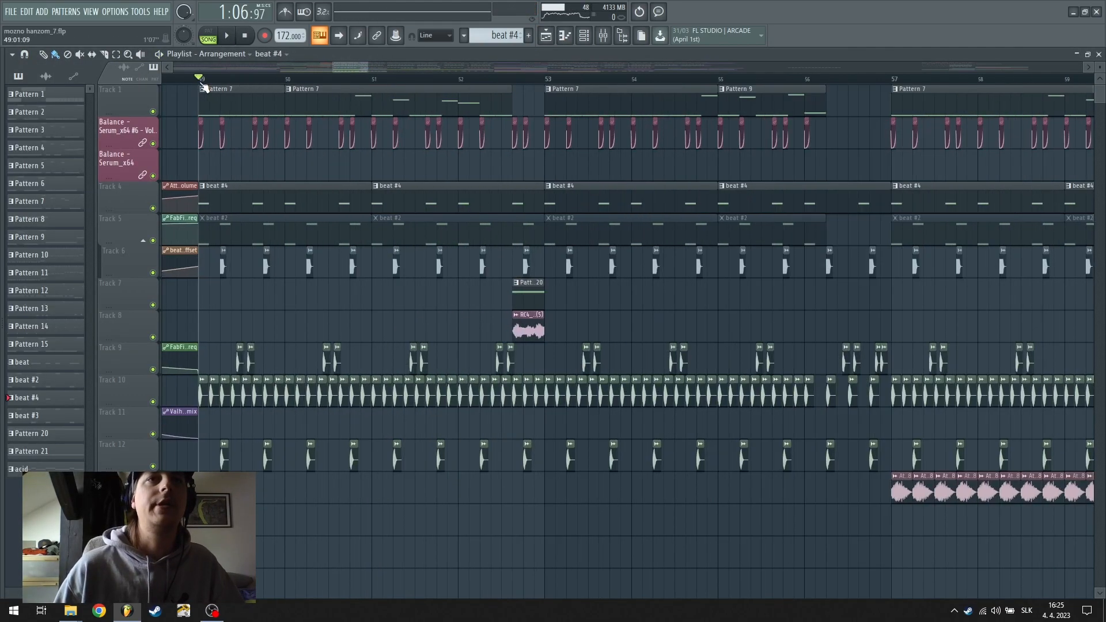
pyautogui.scroll(-8, 353, 62)
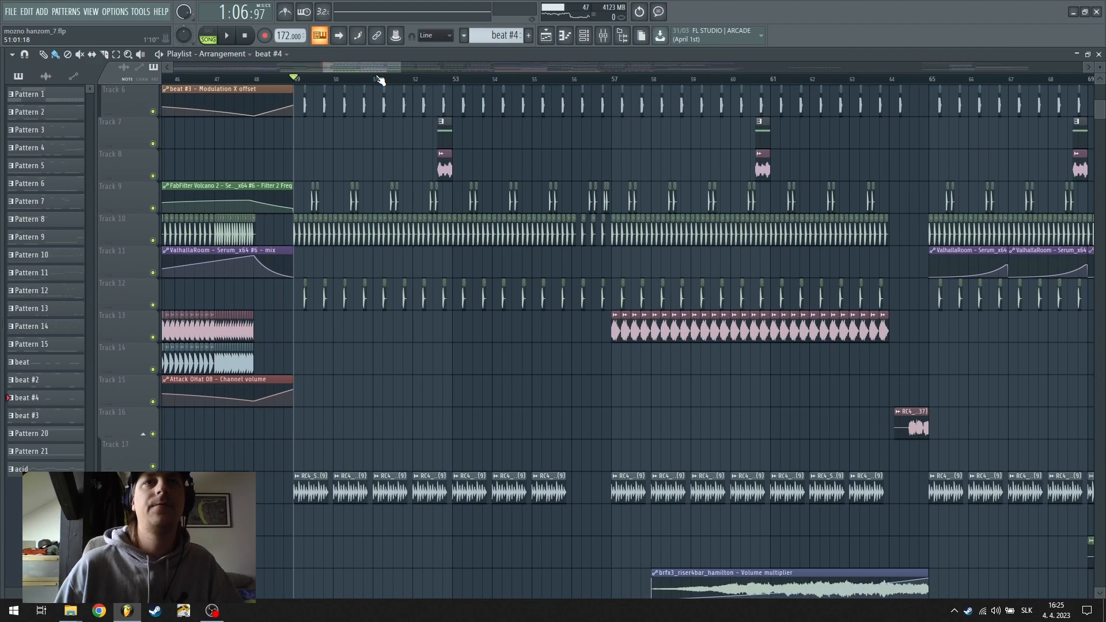
pyautogui.scroll(5, 346, 85)
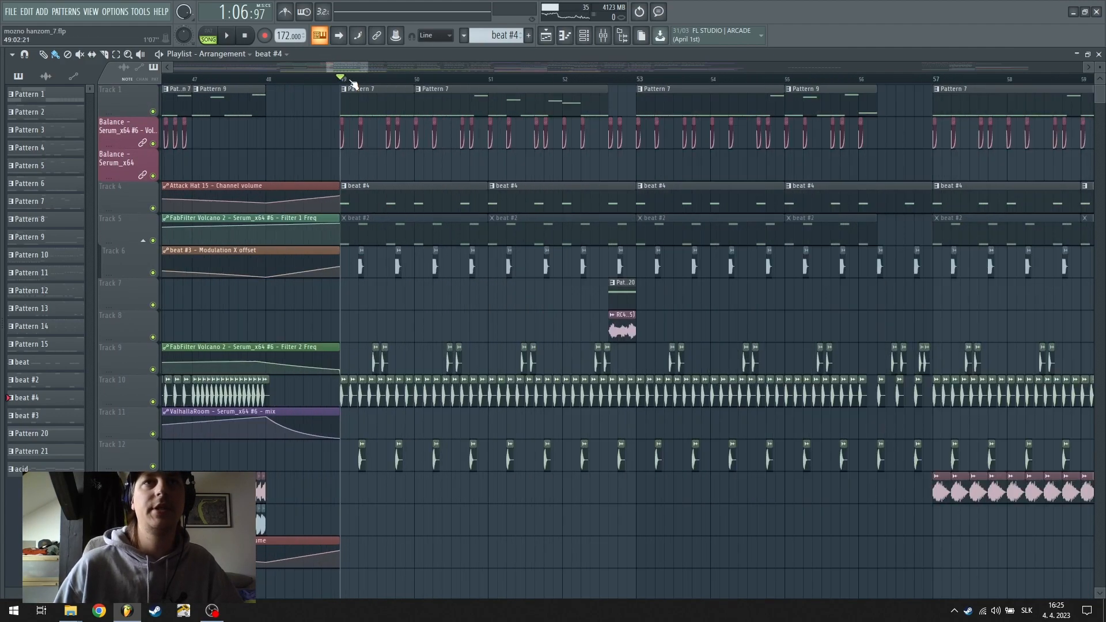
# Inspect and audition the first drop's beat #6 kick sample, and check the Kick 2 notes in the muted beat #2 pattern
pyautogui.doubleClick(359, 268)
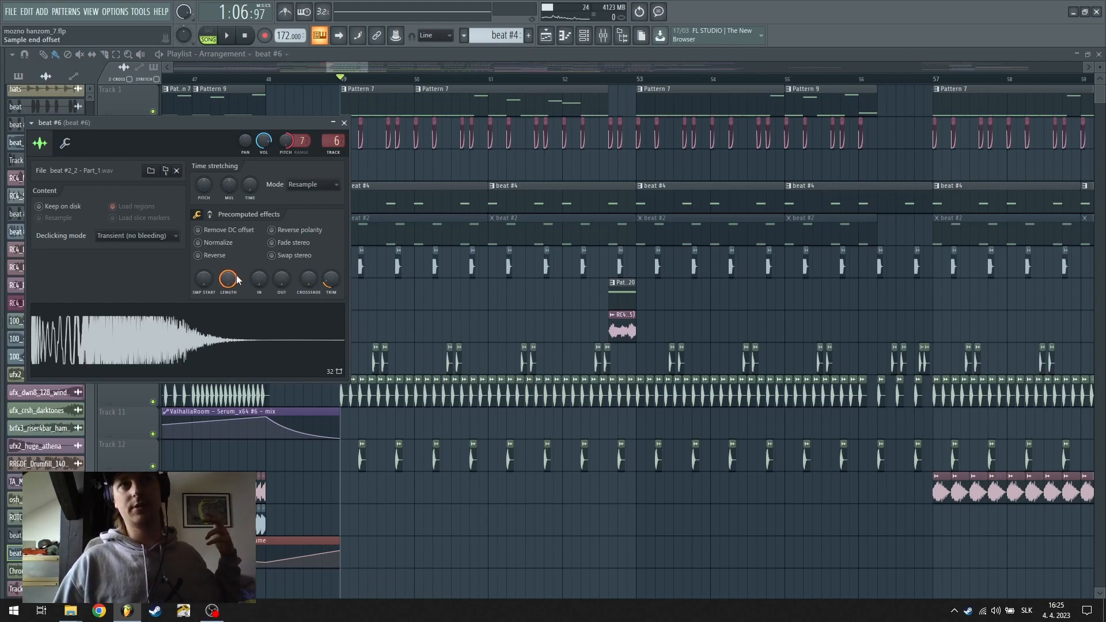
pyautogui.click(449, 234)
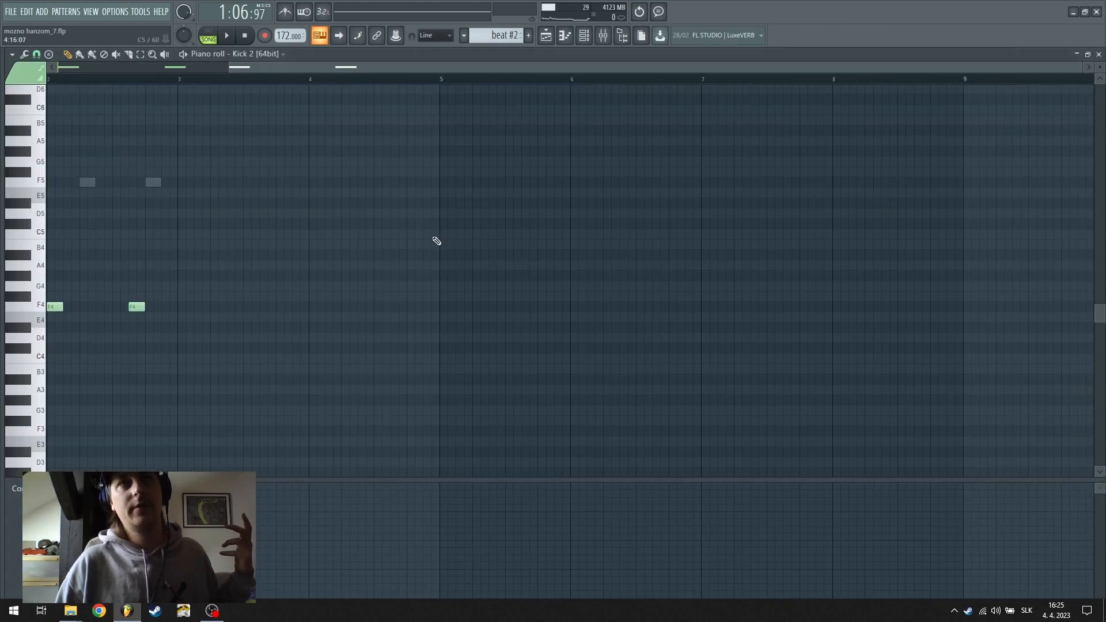
pyautogui.click(227, 37)
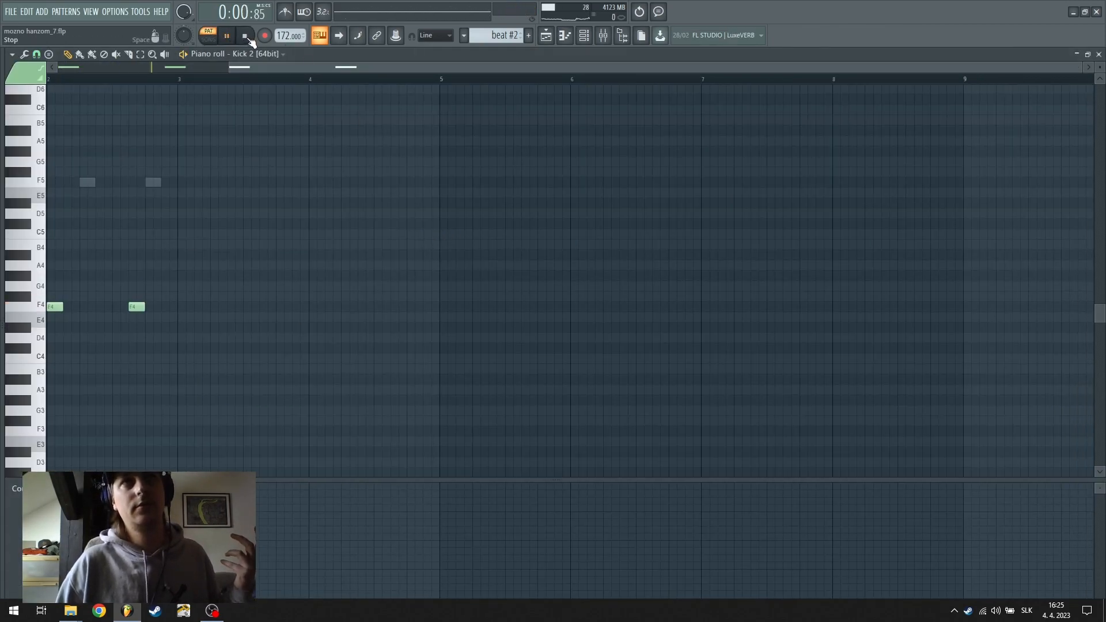
pyautogui.click(563, 41)
pyautogui.doubleClick(363, 265)
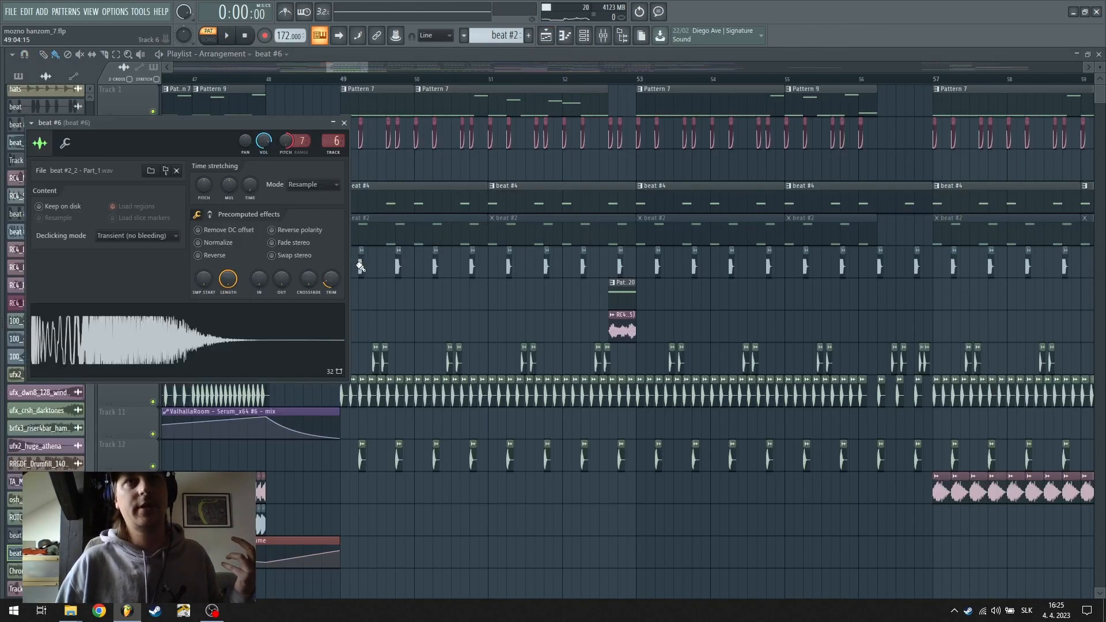
pyautogui.click(246, 329)
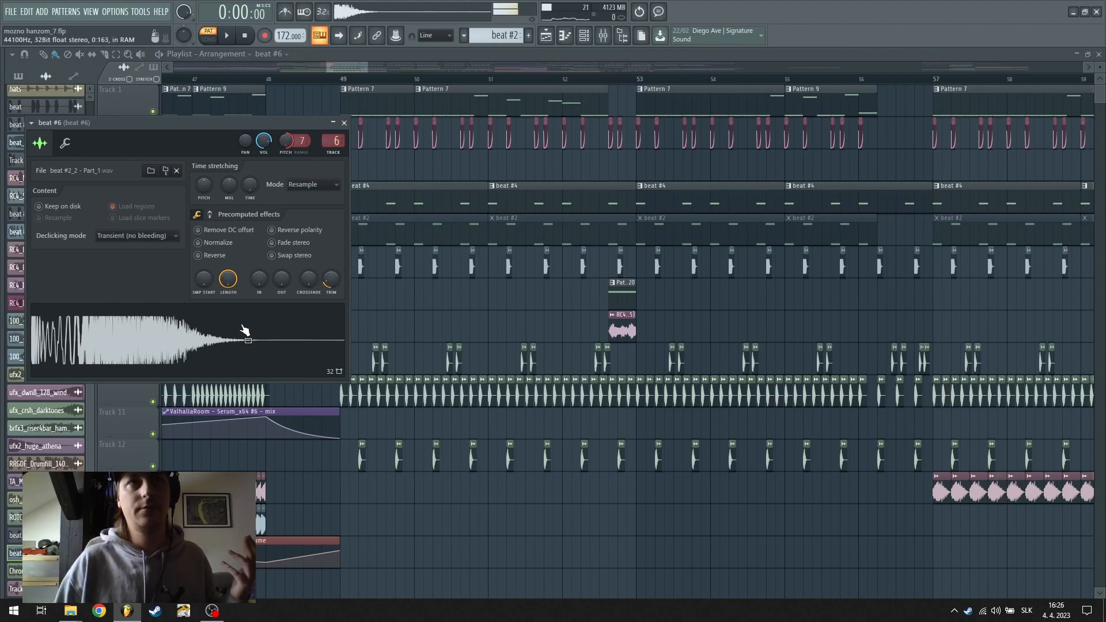
pyautogui.rightClick(460, 310)
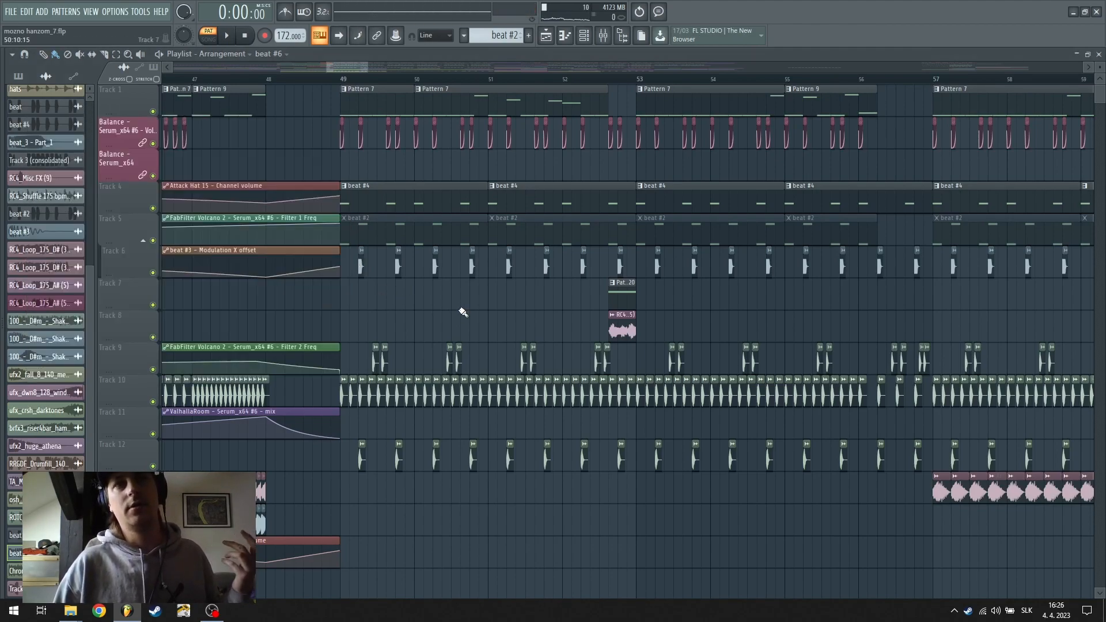
# Play the first drop from bar 49 with only the drum and shuffle loop tracks 9, 10, 12 and 18 audible, and stop playback
pyautogui.click(333, 79)
pyautogui.scroll(-3, 344, 85)
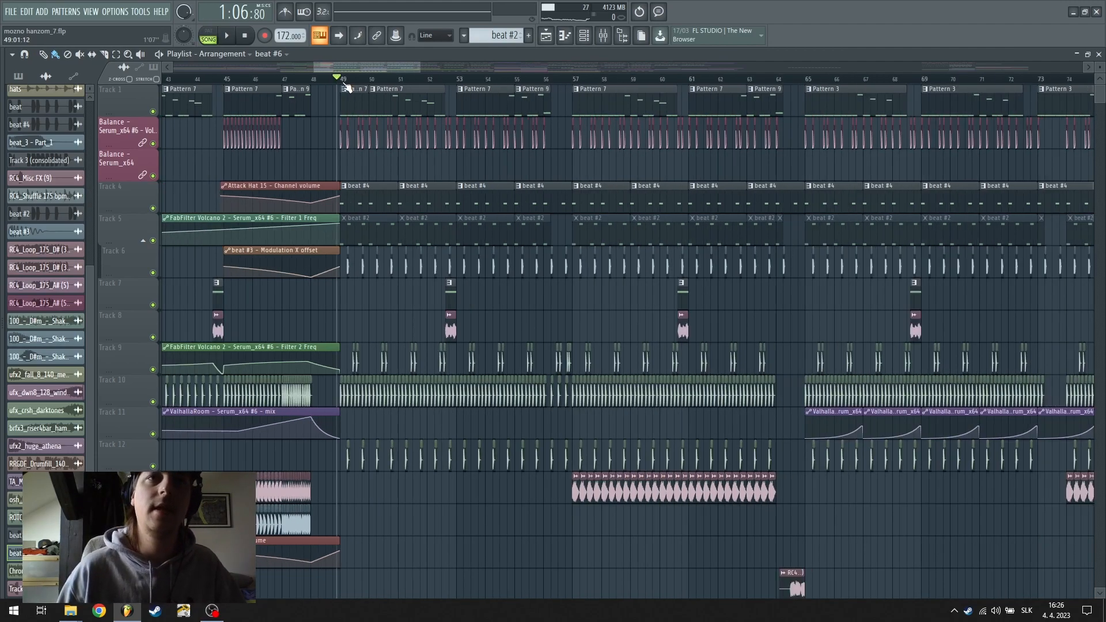
pyautogui.scroll(-3, 351, 320)
pyautogui.scroll(3, 338, 86)
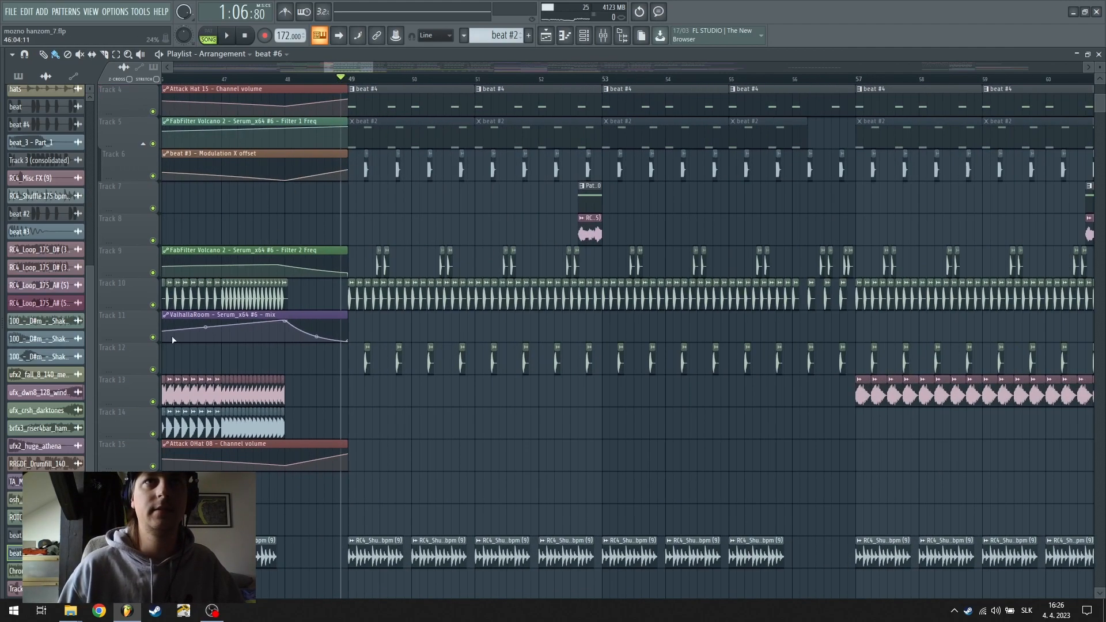
pyautogui.rightClick(152, 305)
pyautogui.click(153, 369)
pyautogui.click(153, 272)
pyautogui.press('space')
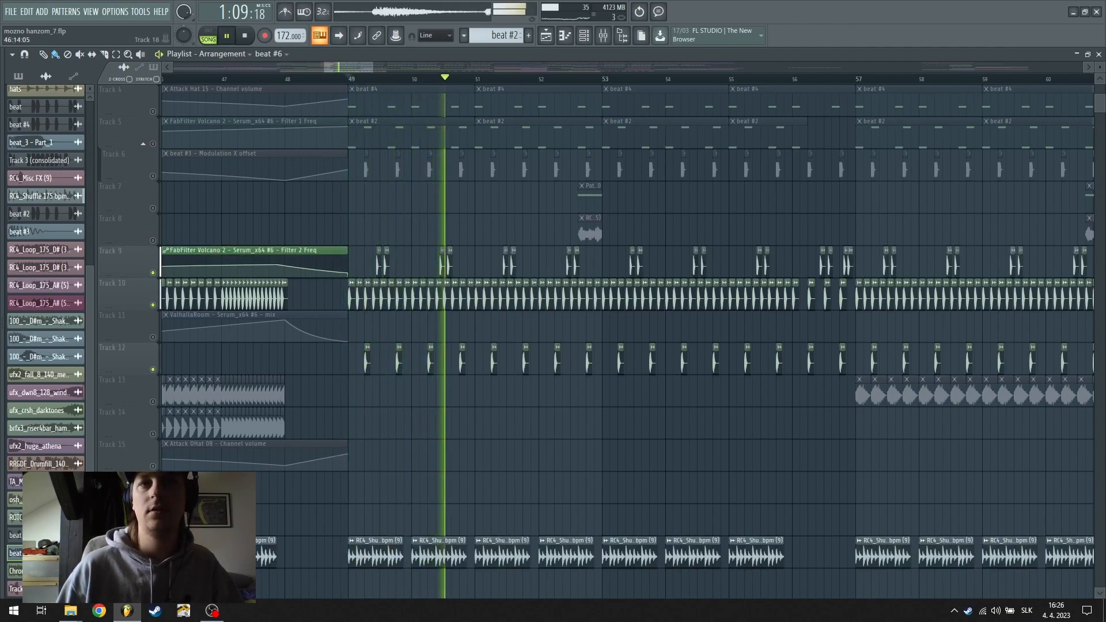
pyautogui.scroll(-5, 617, 452)
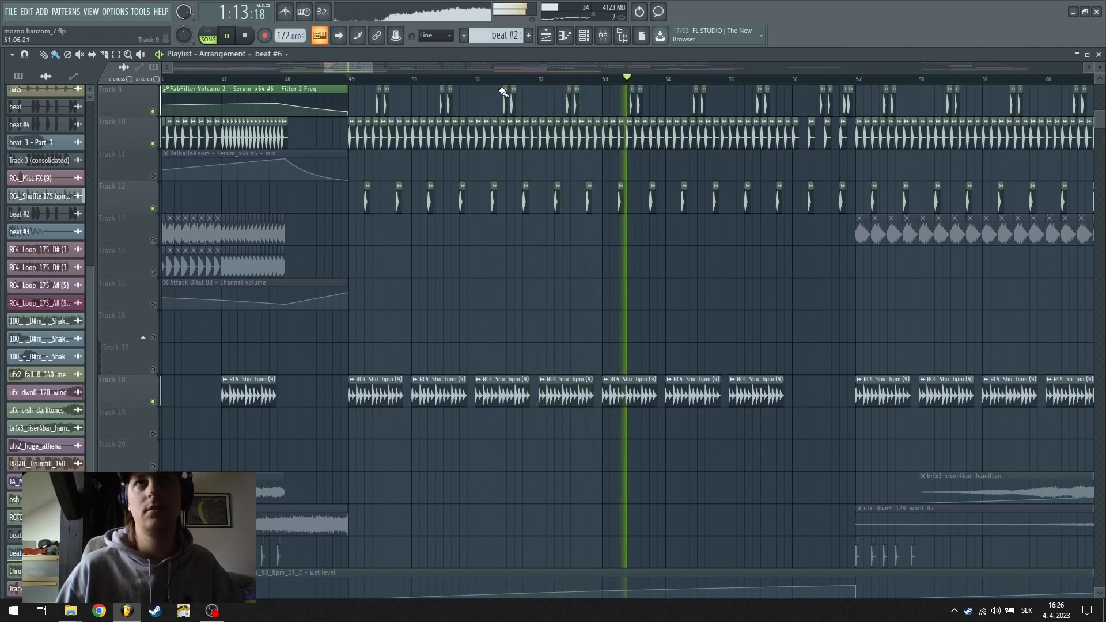
pyautogui.press('space')
# Isolate the vocal loop on track 29 together with its EQ automation on tracks 28, 30 and 31
pyautogui.keyDown('ctrl'); pyautogui.scroll(-5, 487, 109); pyautogui.keyUp('ctrl')
pyautogui.scroll(-11, 477, 377)
pyautogui.scroll(-6, 469, 374)
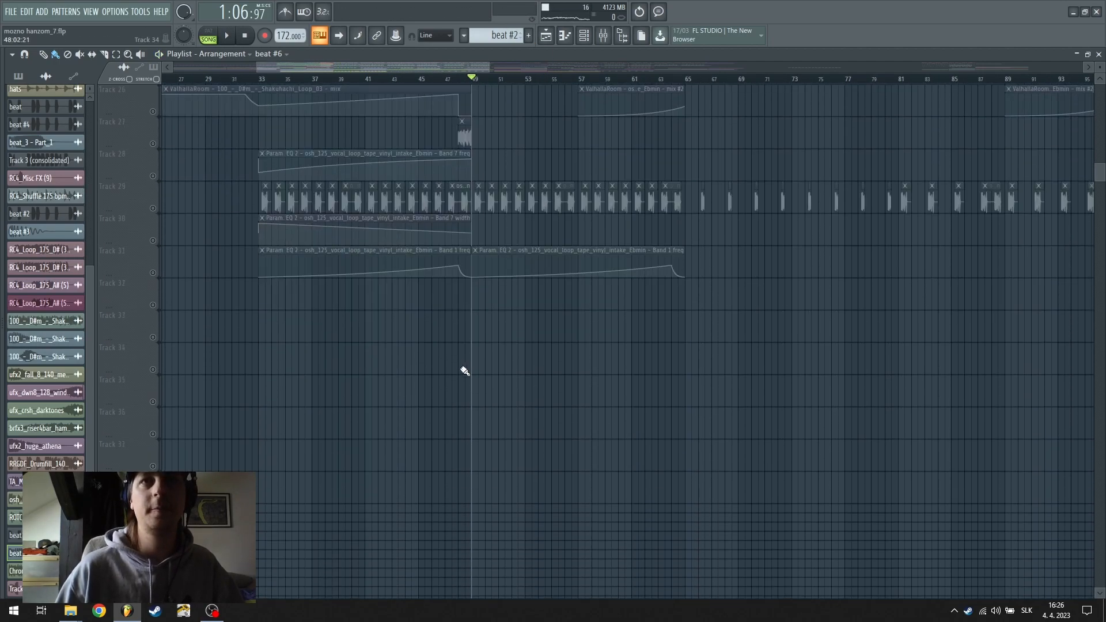
pyautogui.scroll(5, 462, 370)
pyautogui.rightClick(148, 366)
pyautogui.click(146, 364)
pyautogui.click(153, 370)
pyautogui.click(152, 336)
pyautogui.click(152, 402)
pyautogui.click(153, 433)
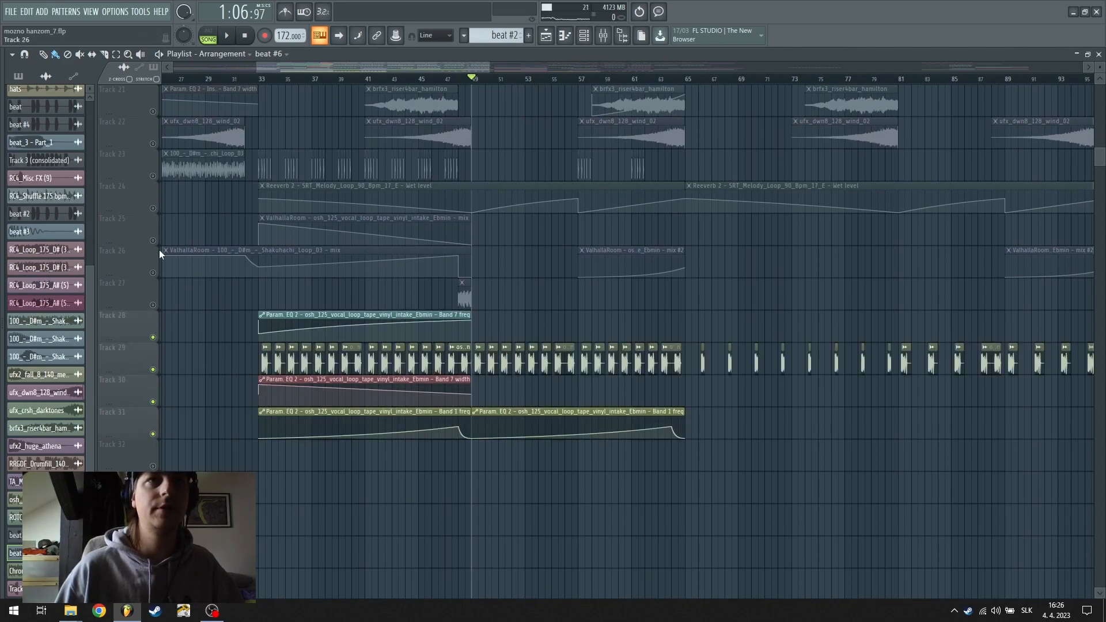
# Play the vocal loop from bar 33 and from bar 41 with its ValhallaRoom mix automation on track 25 enabled, and stop playback
pyautogui.click(261, 79)
pyautogui.press('space')
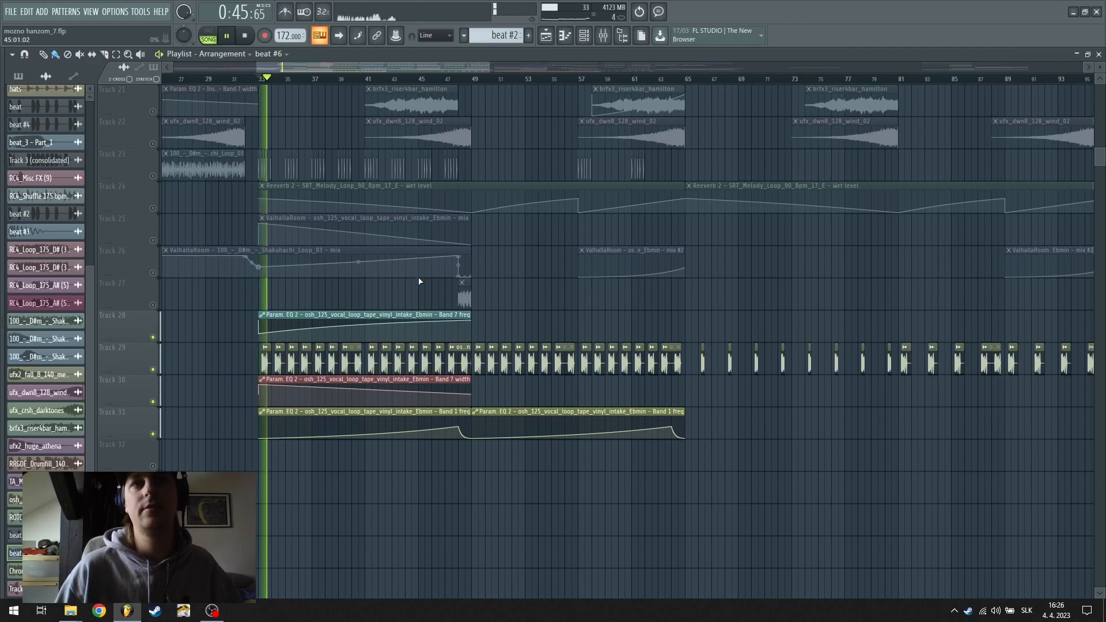
pyautogui.click(152, 240)
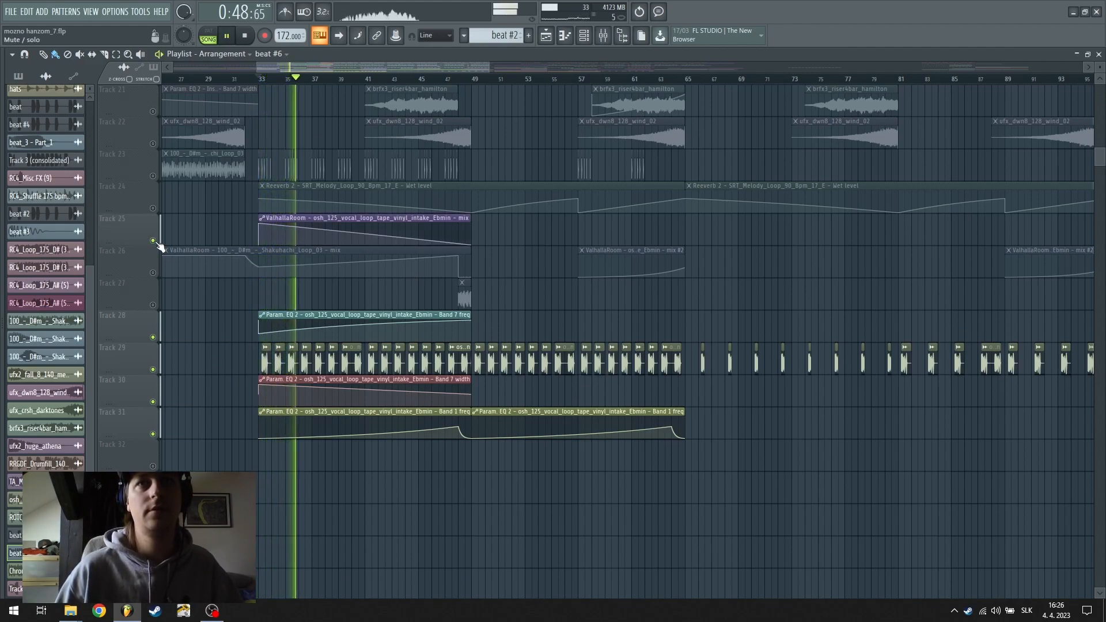
pyautogui.click(364, 78)
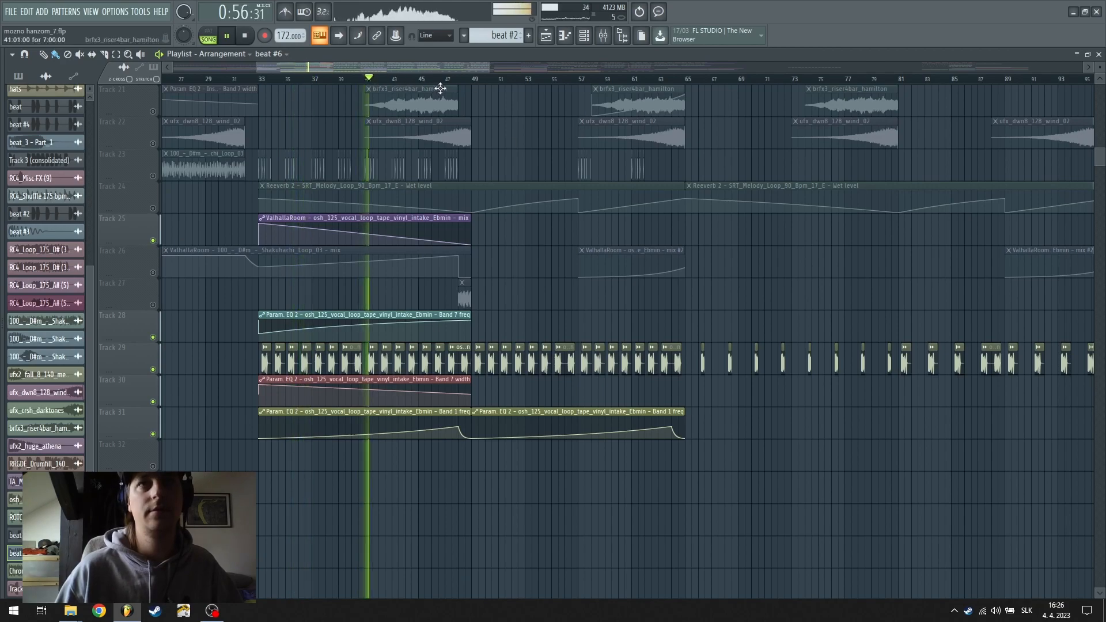
pyautogui.press('space')
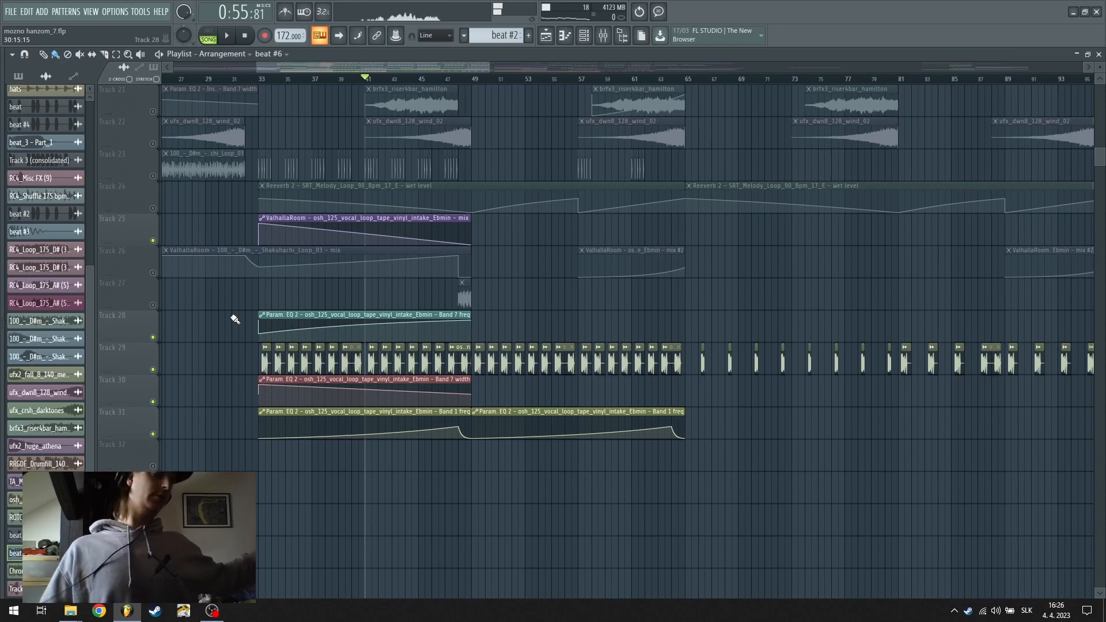
# Switch all playlist tracks back on
pyautogui.scroll(6, 424, 470)
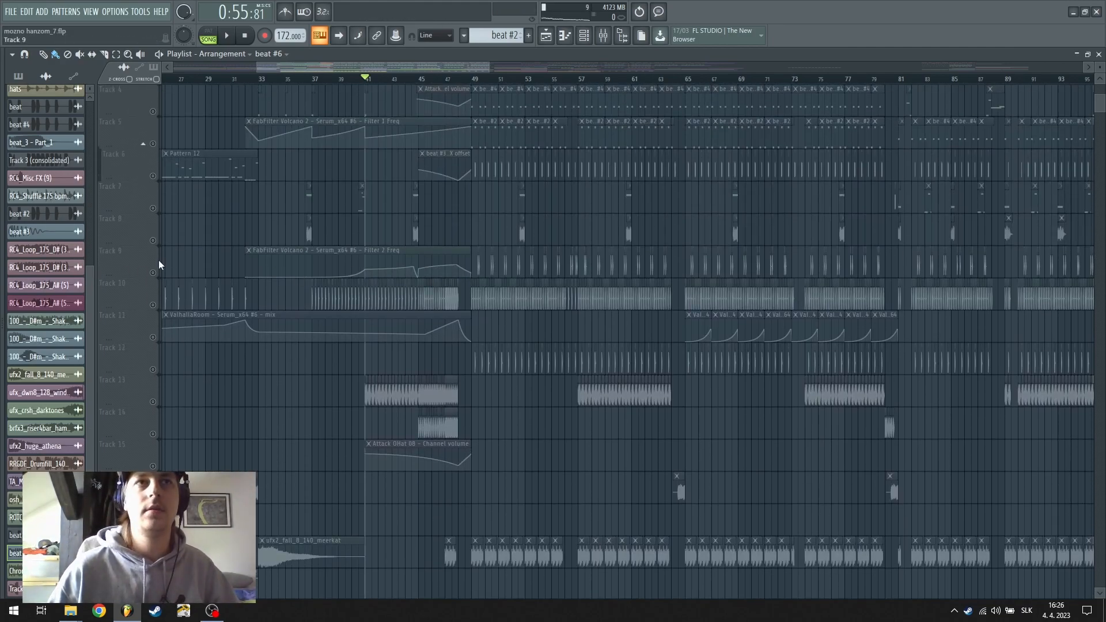
pyautogui.click(156, 271)
pyautogui.scroll(-3, 522, 79)
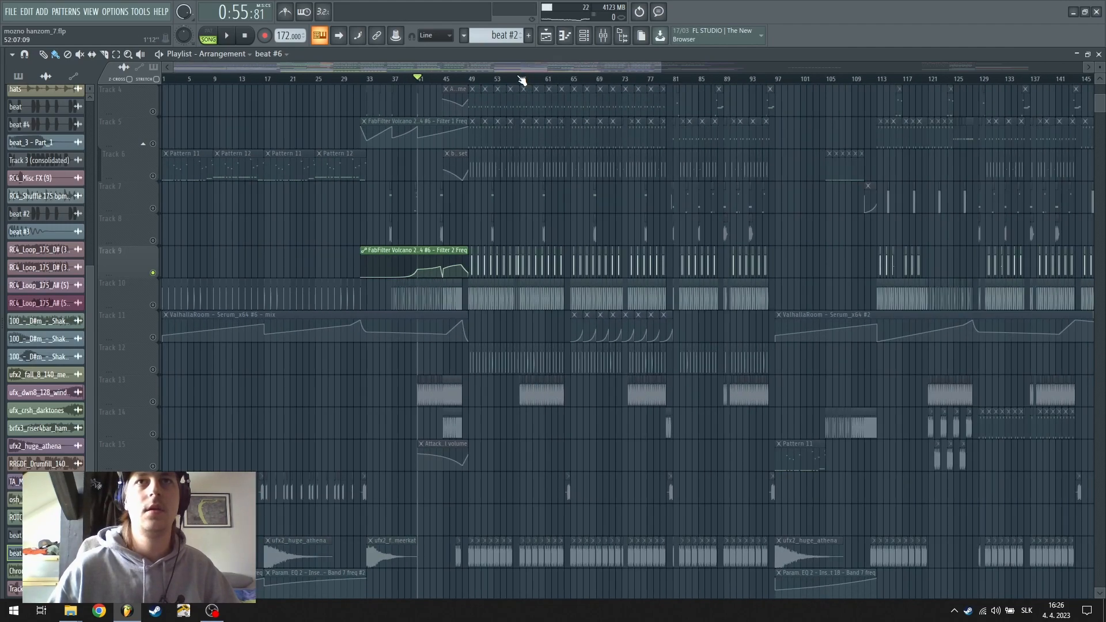
pyautogui.rightClick(153, 274)
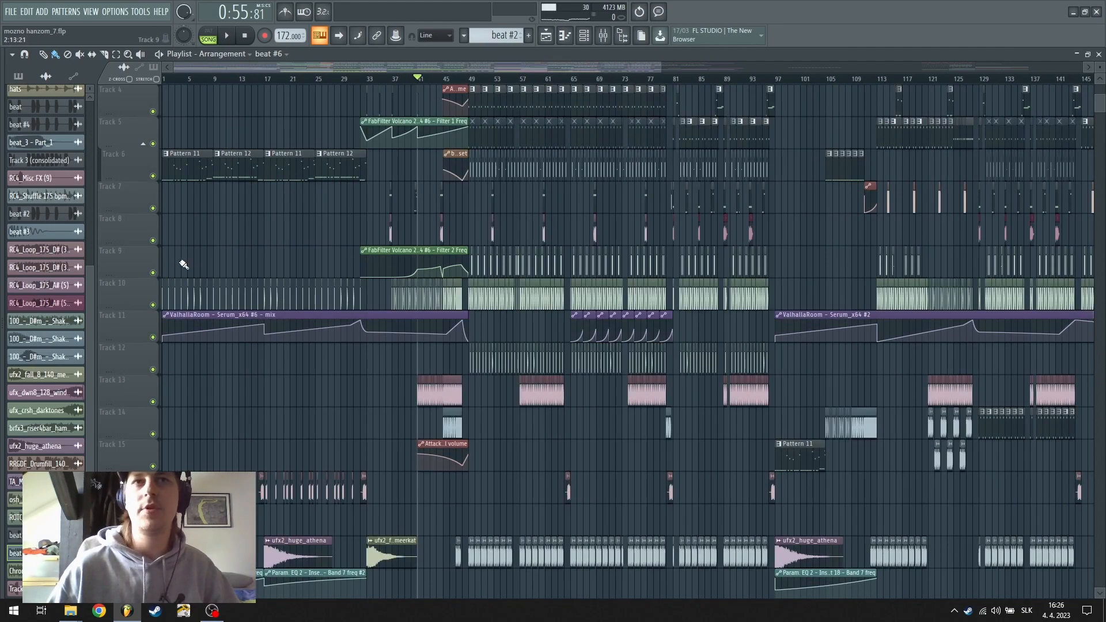
# Examine the whole arrangement's effects, automation and drum tracks, and compare the buildup with the first drop
pyautogui.scroll(-2, 271, 229)
pyautogui.scroll(2, 426, 84)
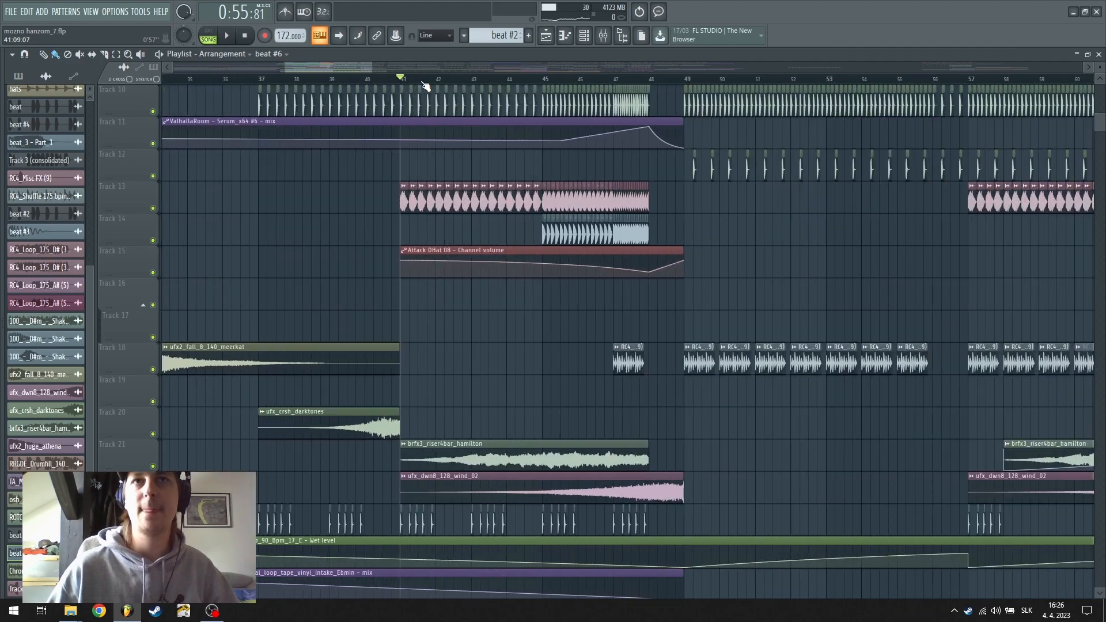
pyautogui.scroll(-6, 426, 83)
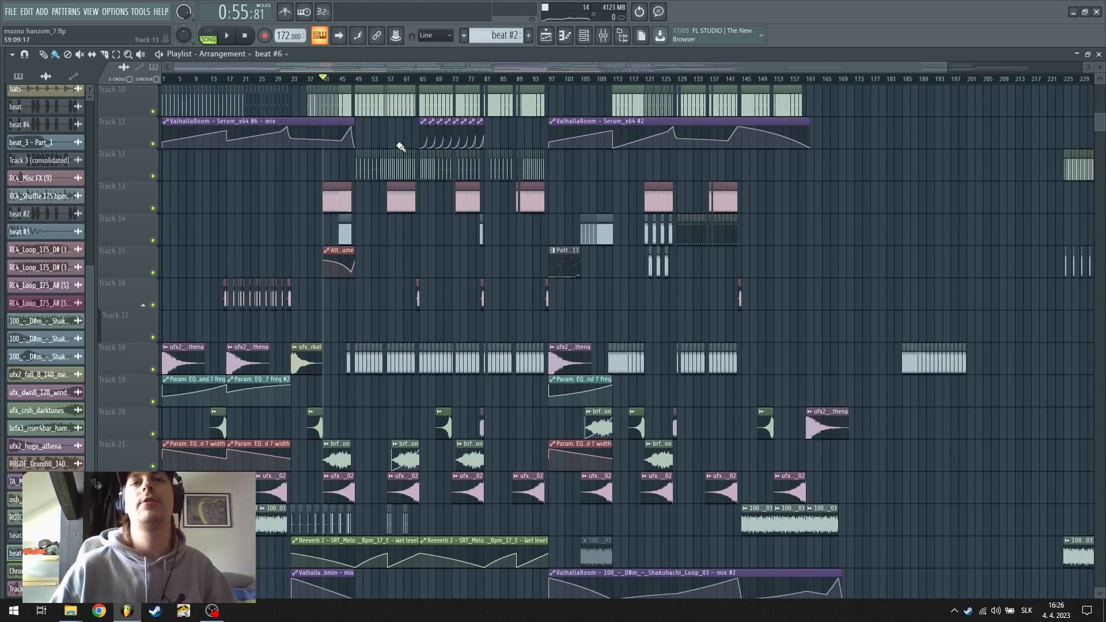
pyautogui.scroll(3, 402, 143)
pyautogui.scroll(4, 374, 84)
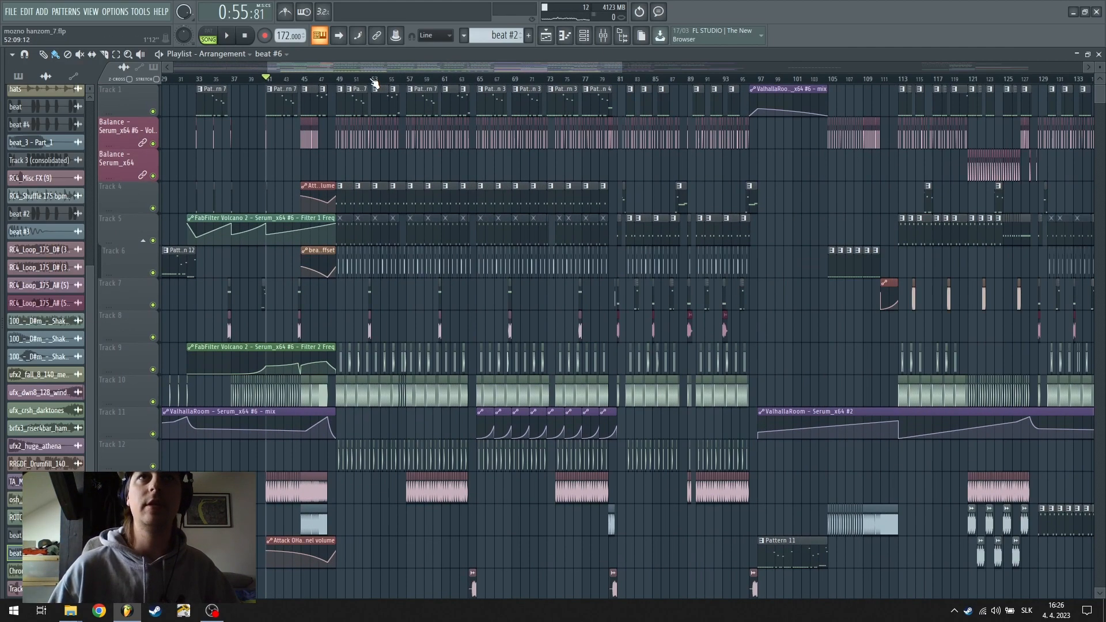
pyautogui.scroll(2, 375, 84)
pyautogui.scroll(-6, 374, 82)
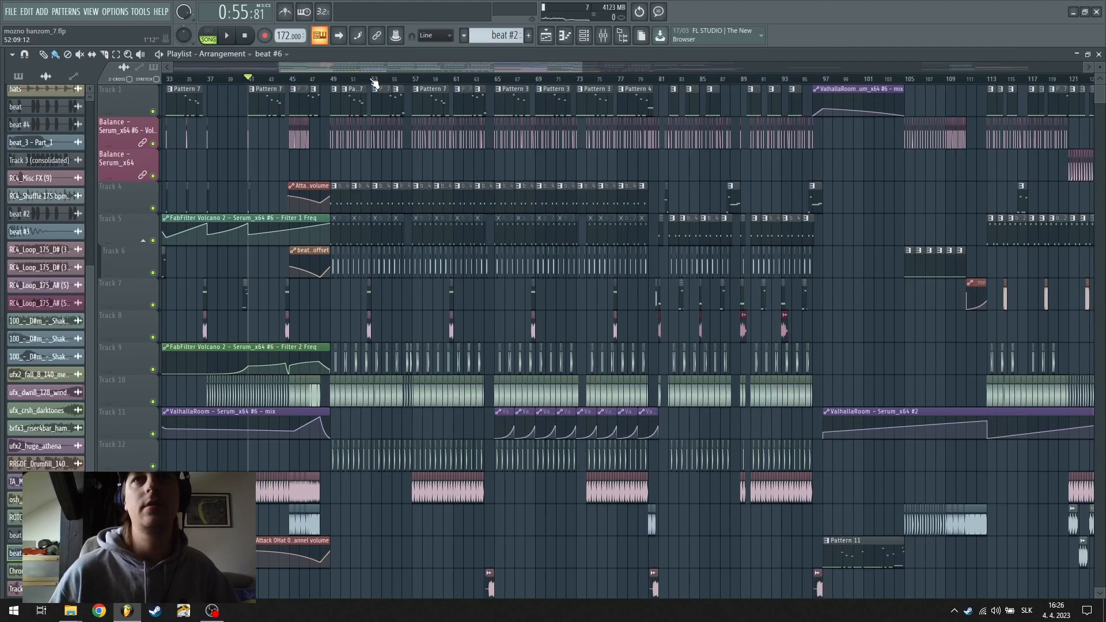
pyautogui.scroll(8, 336, 77)
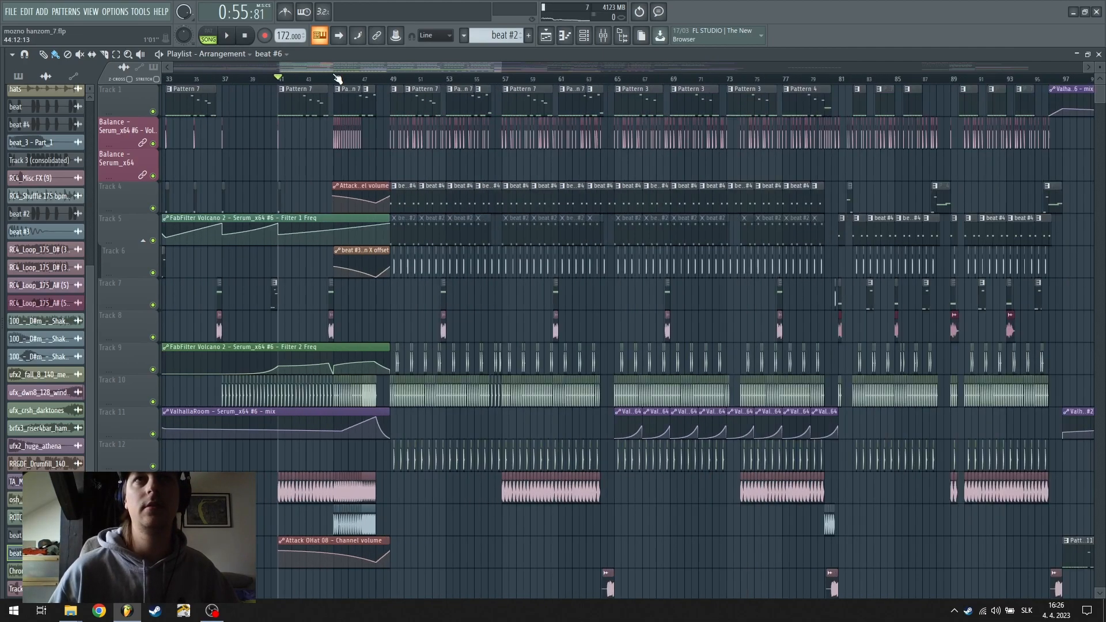
# Isolate tracks 1, 2 and 4 with the playhead at bar 33, play them briefly, and switch all tracks back on
pyautogui.click(373, 80)
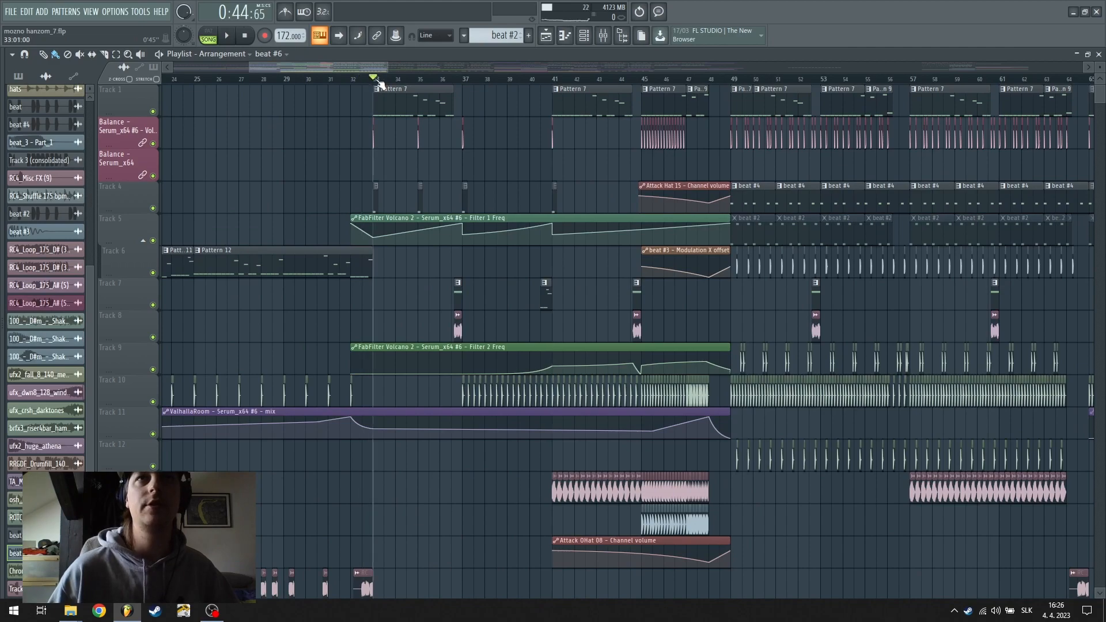
pyautogui.rightClick(153, 144)
pyautogui.click(153, 112)
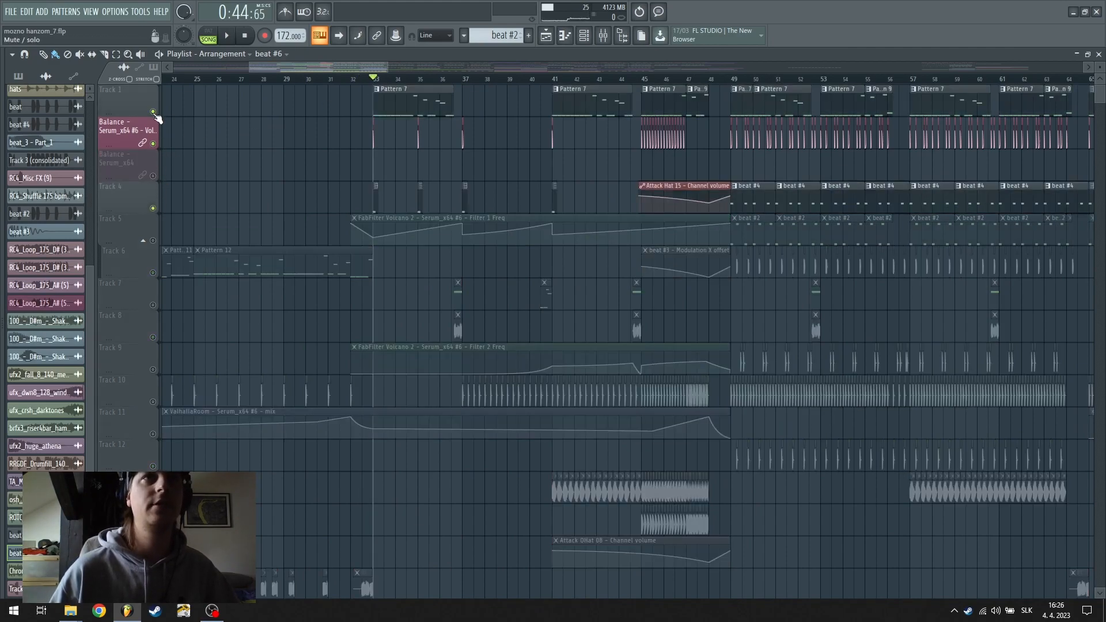
pyautogui.scroll(-8, 473, 83)
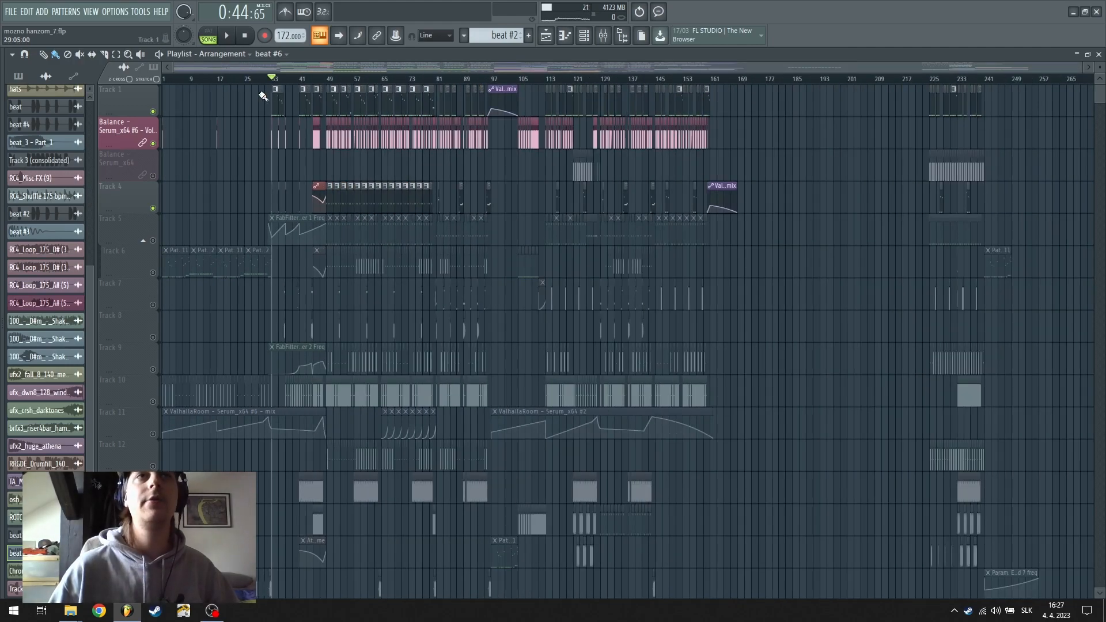
pyautogui.press('space')
pyautogui.press('space')
pyautogui.rightClick(153, 144)
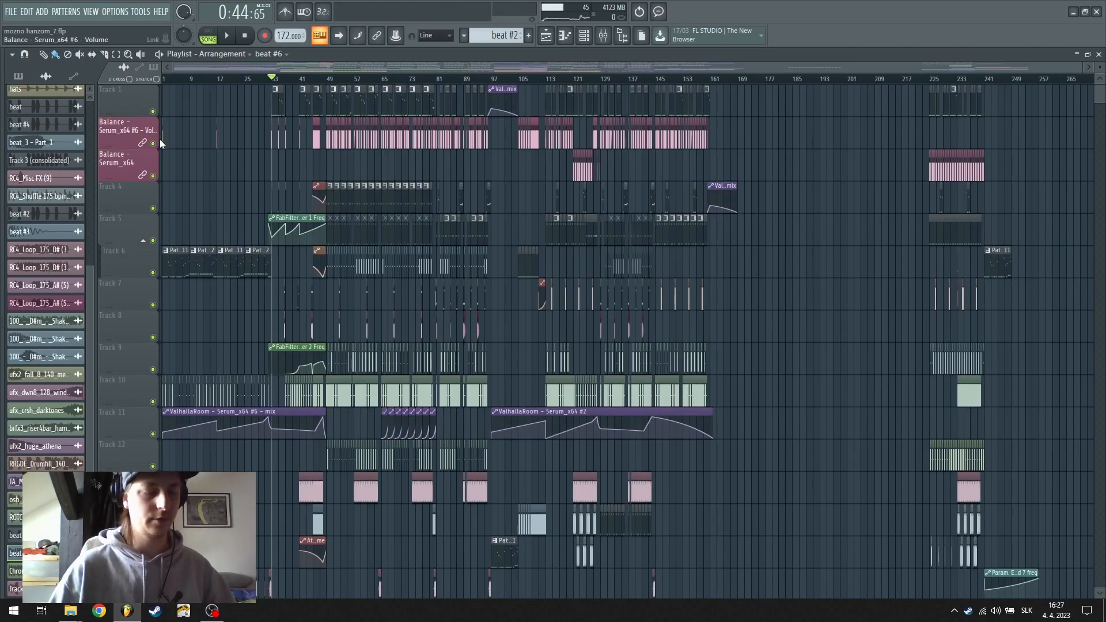
# Open the jazzy_6.flp project without saving changes to mozno hanzom_7.flp, and close its open plugin windows and the playlist
pyautogui.click(10, 12)
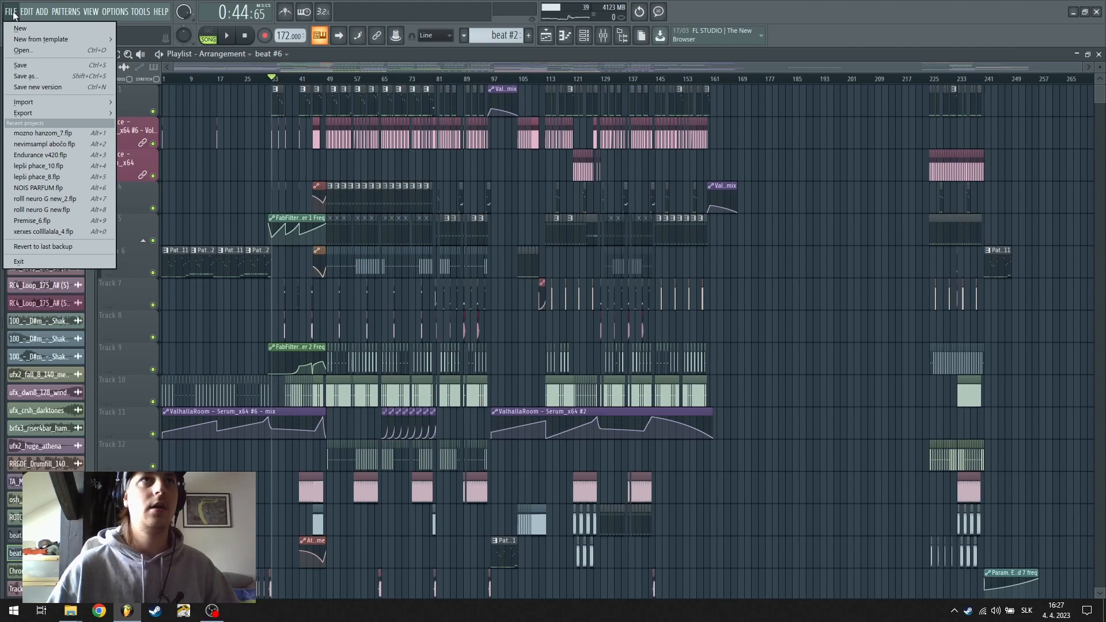
pyautogui.click(44, 50)
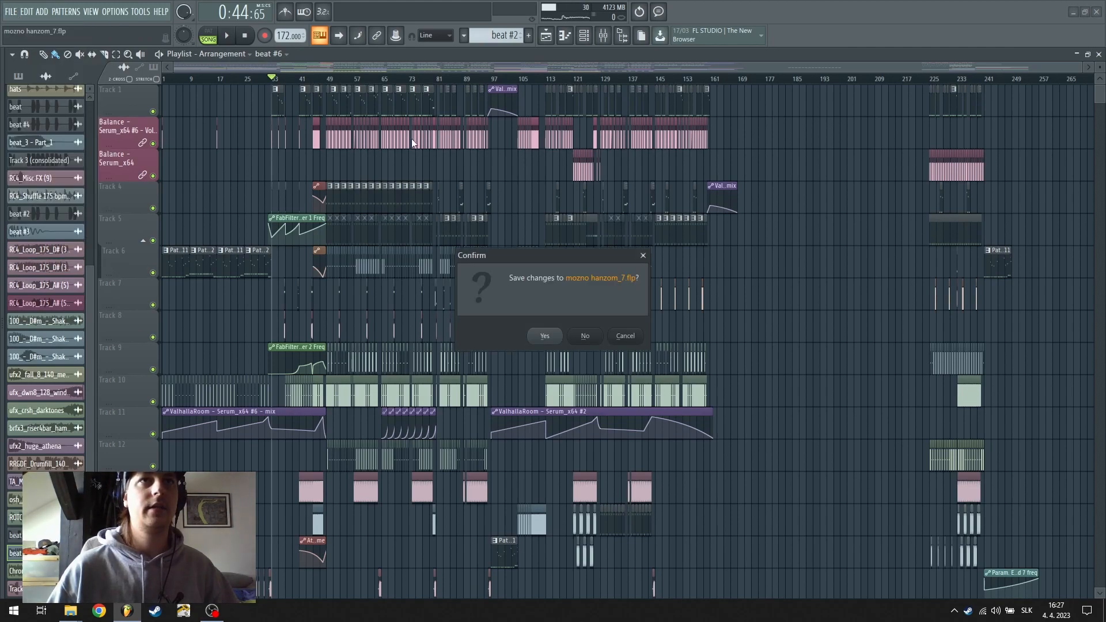
pyautogui.click(586, 336)
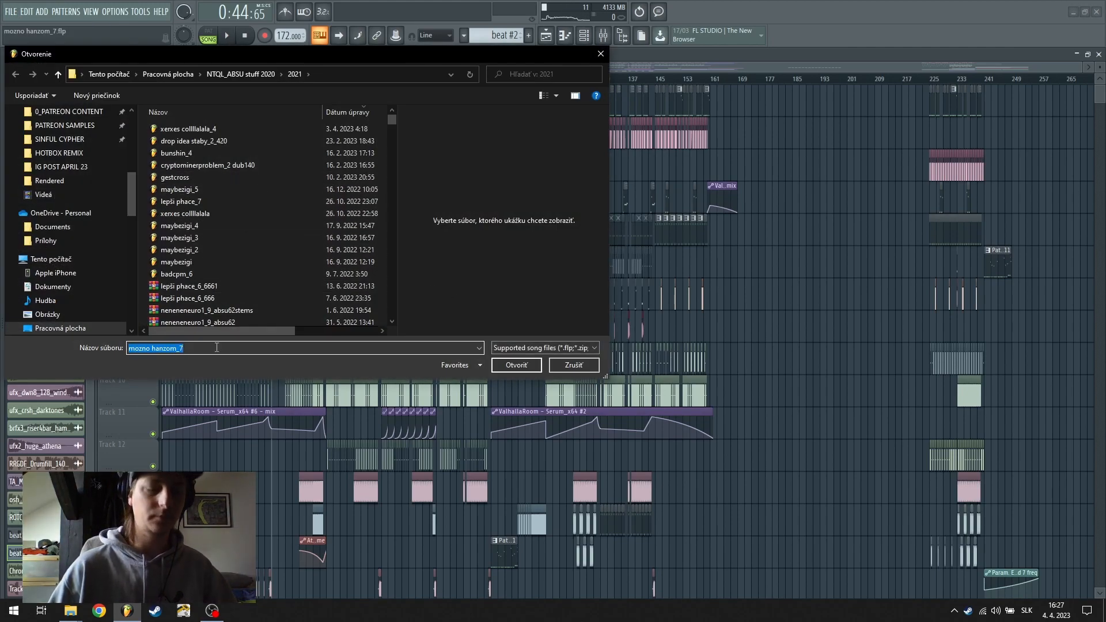
pyautogui.write('ja')
pyautogui.press('Down')
pyautogui.press('Down')
pyautogui.press('Down')
pyautogui.press('Down')
pyautogui.press('Down')
pyautogui.press('Down')
pyautogui.press('Down')
pyautogui.press('Down')
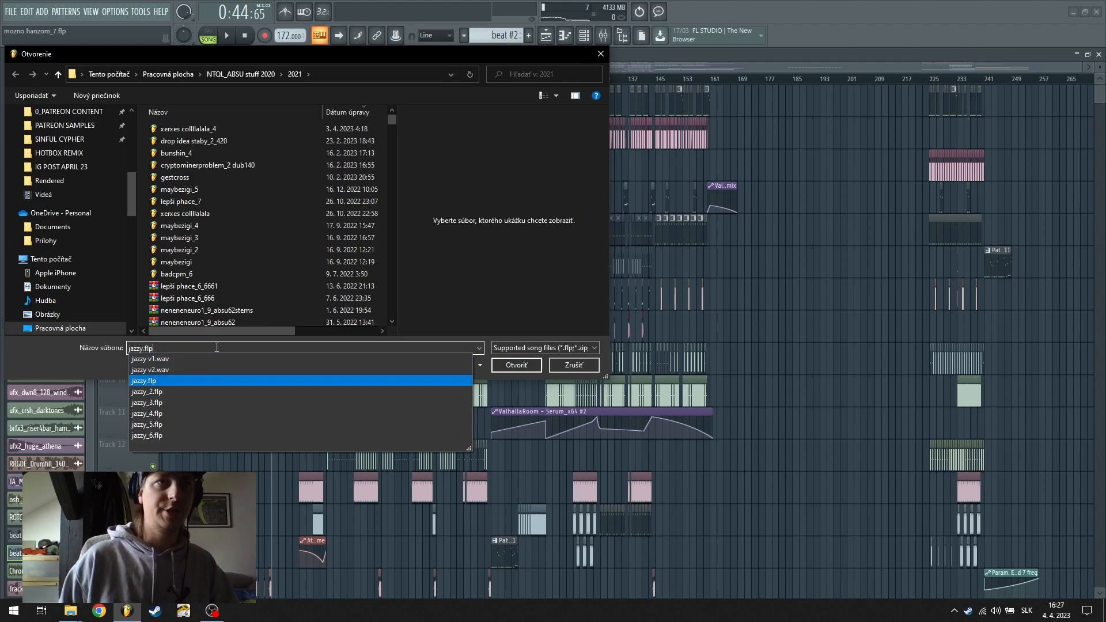
pyautogui.press('Return')
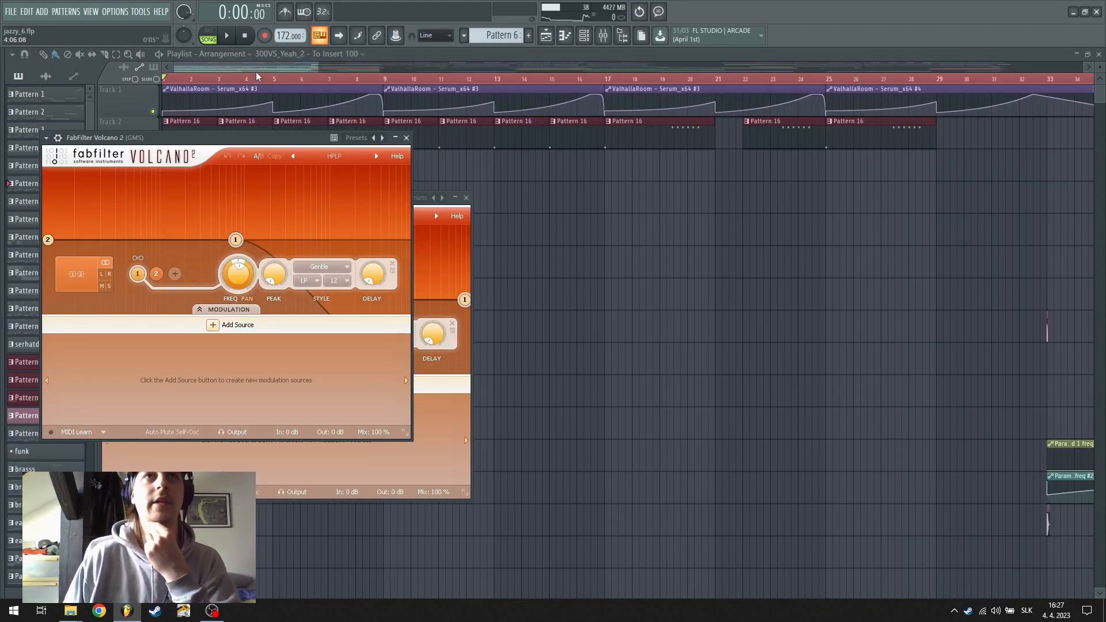
pyautogui.click(265, 66)
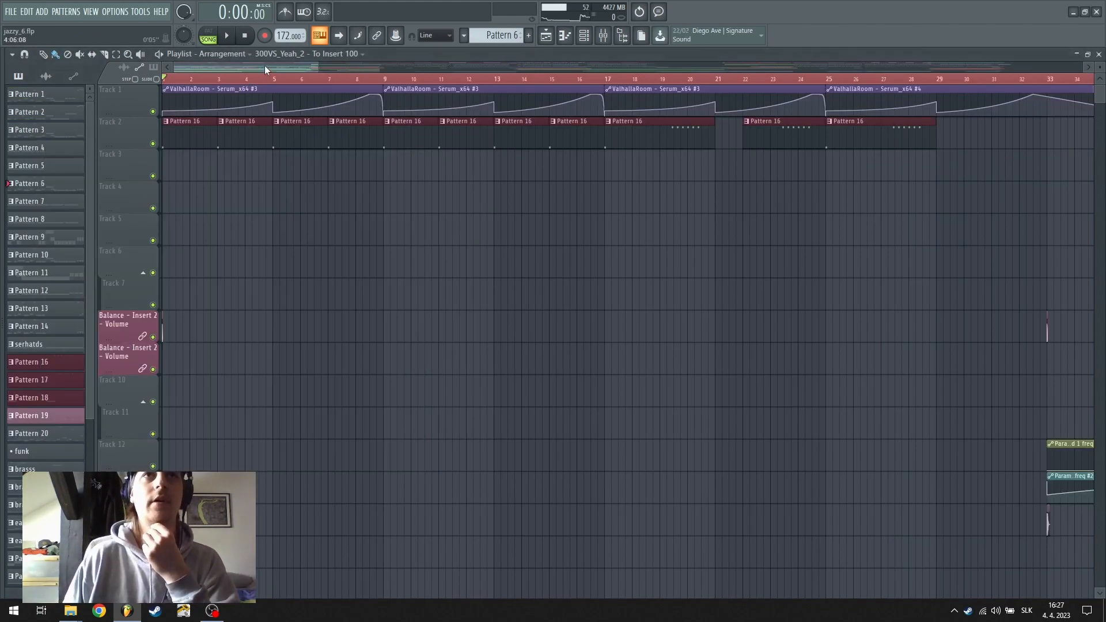
pyautogui.press('F12')
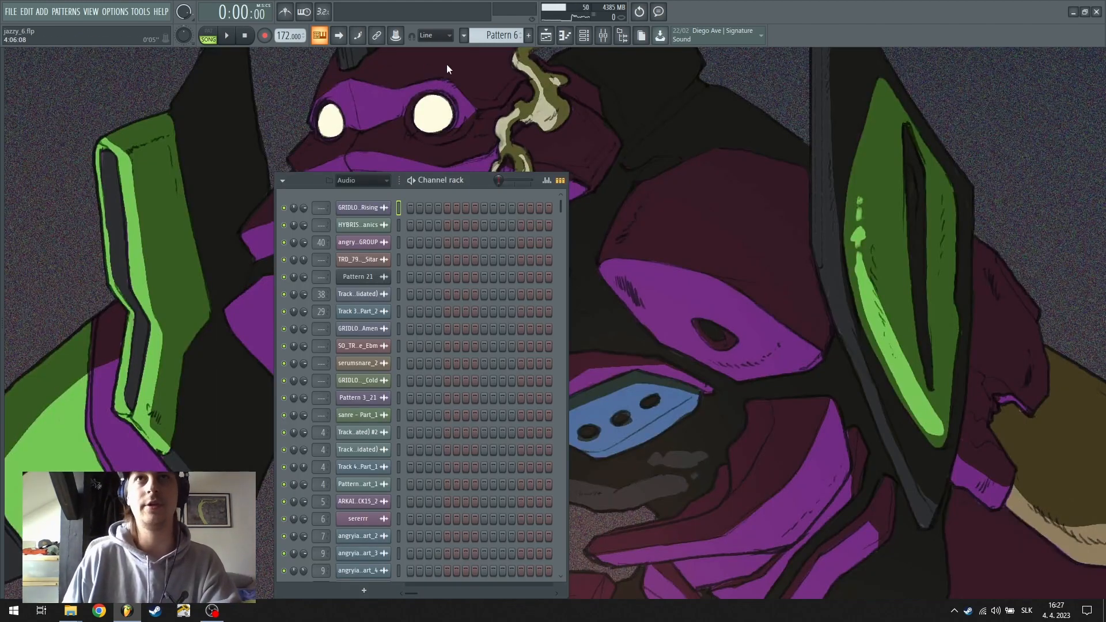
# Open the playlist and survey the whole jazzy_6 arrangement from the first track down to the upfilter samples on Track 49
pyautogui.click(545, 40)
pyautogui.scroll(-4, 580, 87)
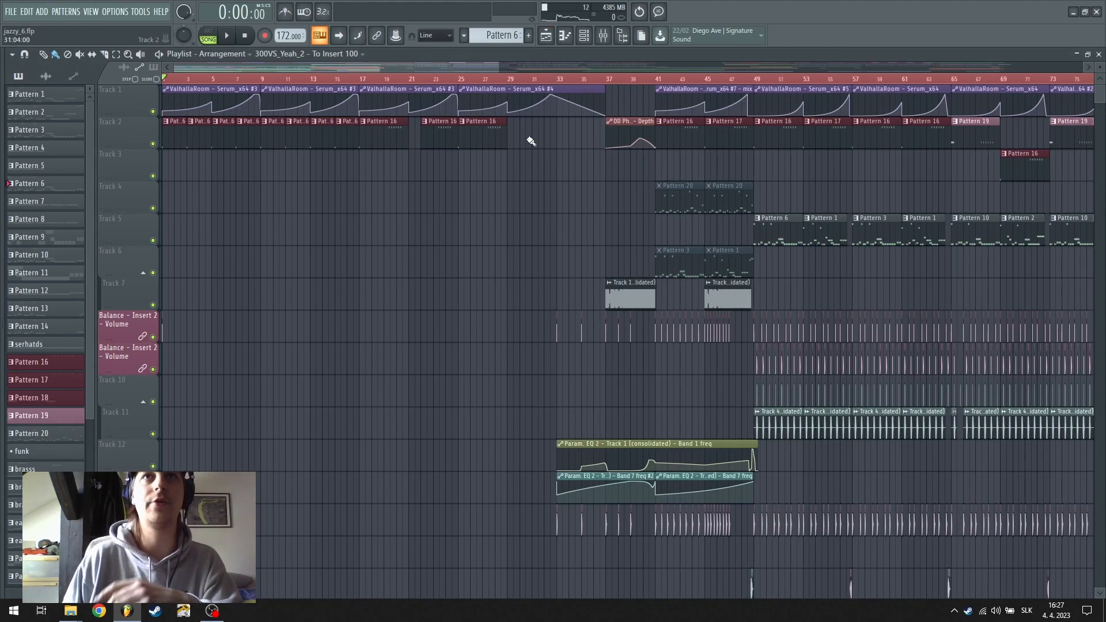
pyautogui.scroll(-4, 500, 177)
pyautogui.scroll(-9, 493, 235)
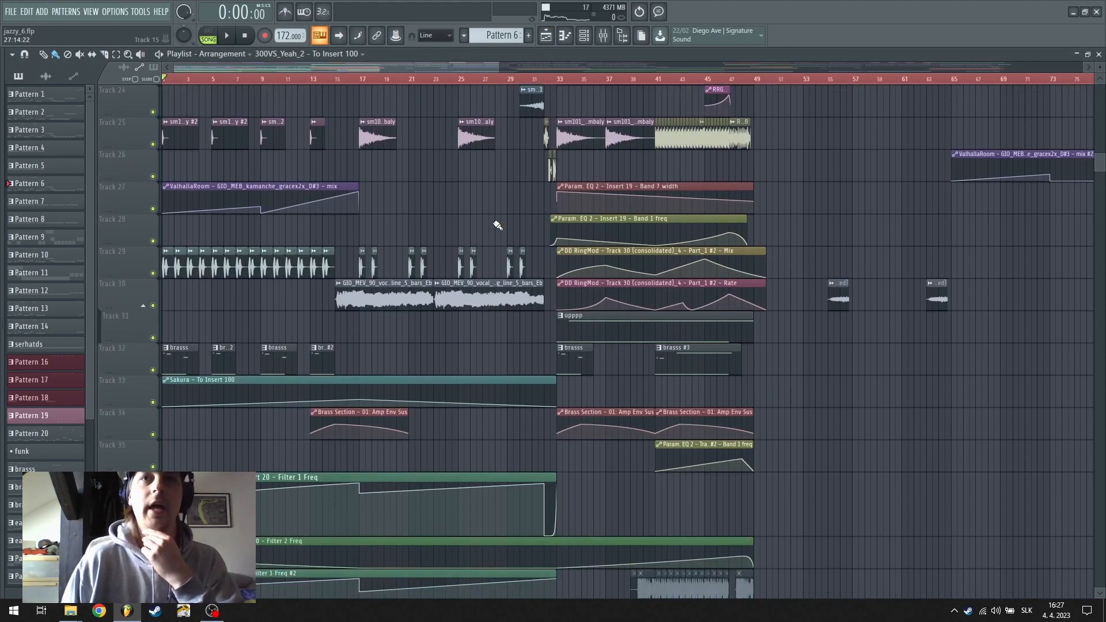
pyautogui.scroll(-2, 497, 224)
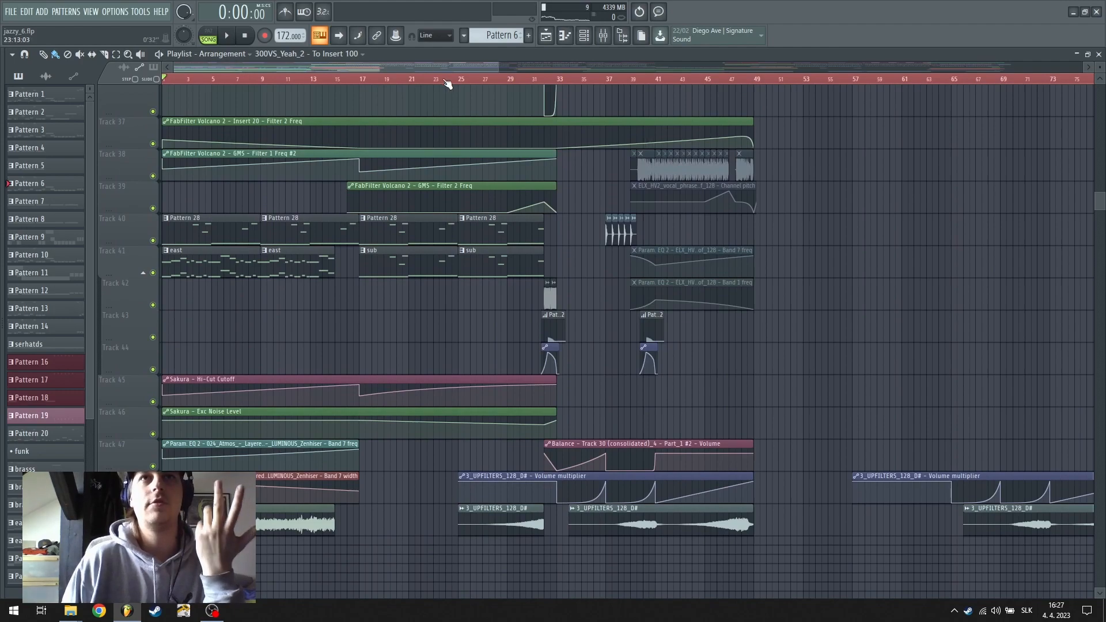
pyautogui.scroll(-3, 447, 84)
pyautogui.scroll(8, 629, 407)
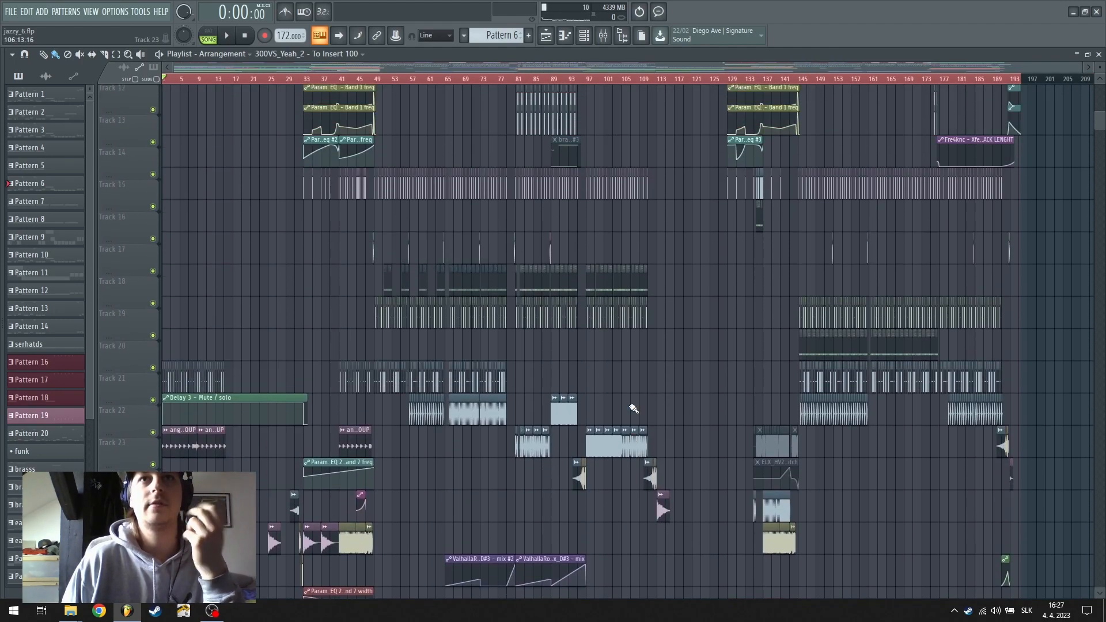
pyautogui.scroll(4, 633, 407)
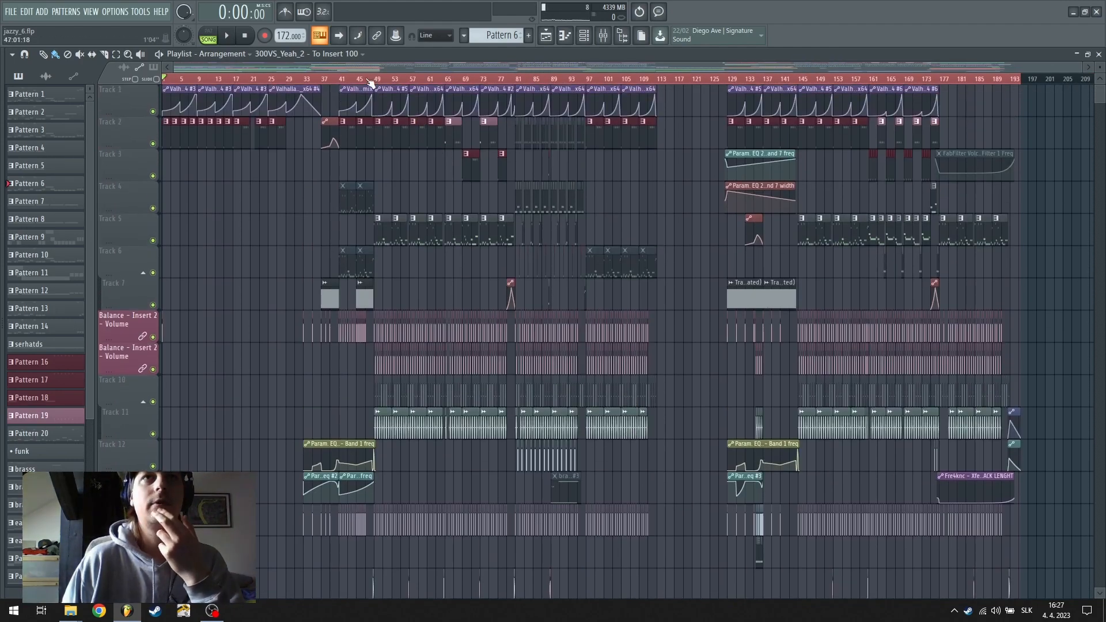
# Examine the filter, Sakura and atmosphere automation on Tracks 34 to 49 and compare it with the upper tracks
pyautogui.scroll(5, 380, 80)
pyautogui.scroll(-11, 430, 239)
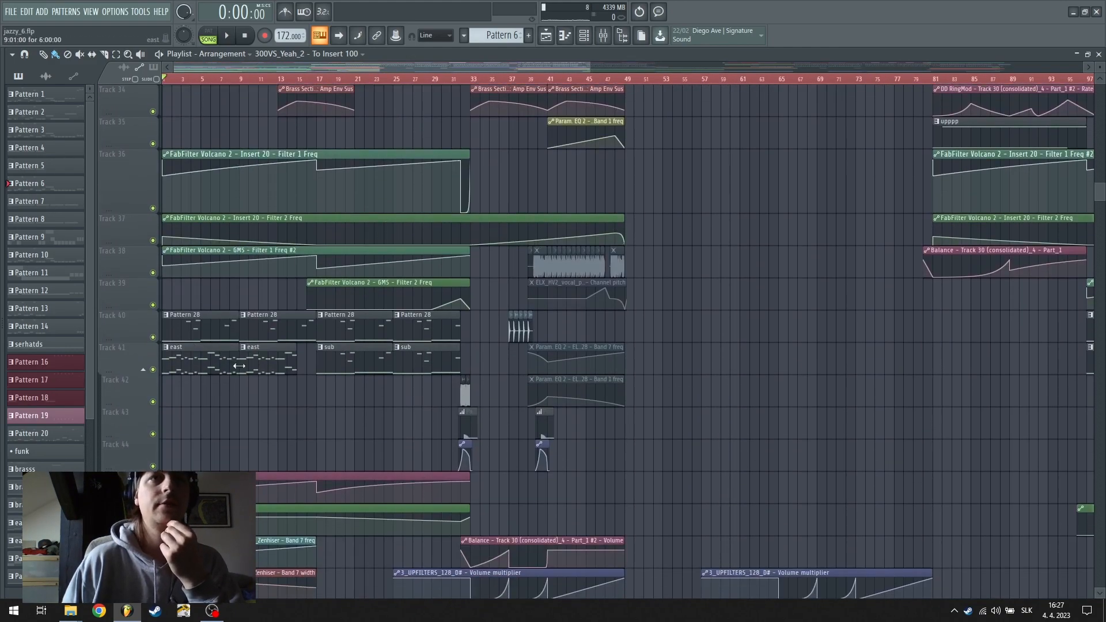
pyautogui.scroll(-2, 216, 409)
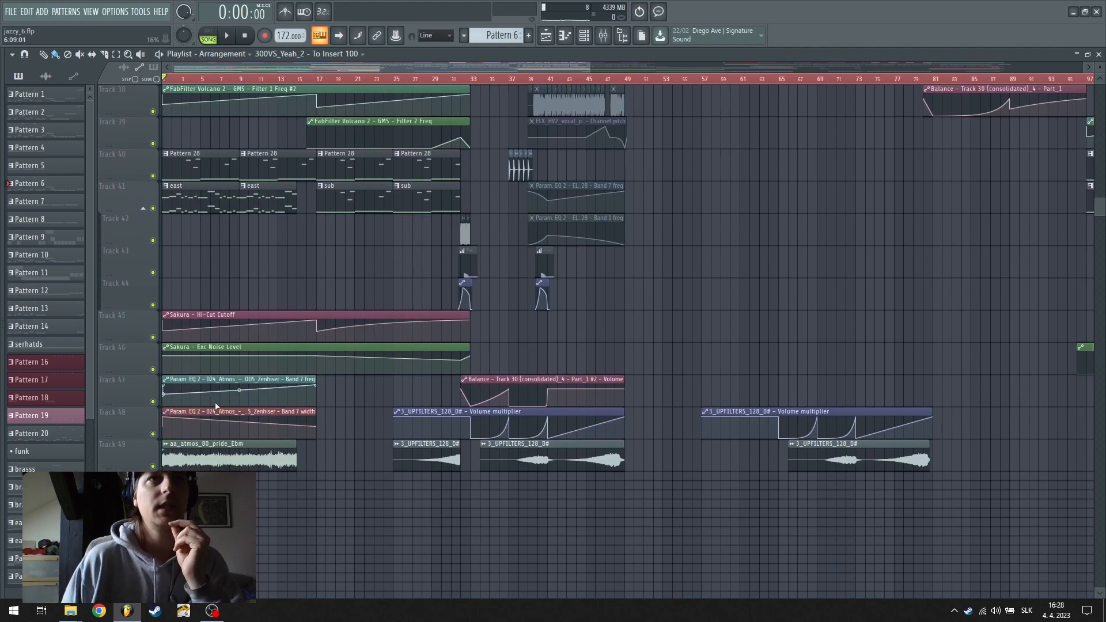
pyautogui.scroll(8, 219, 239)
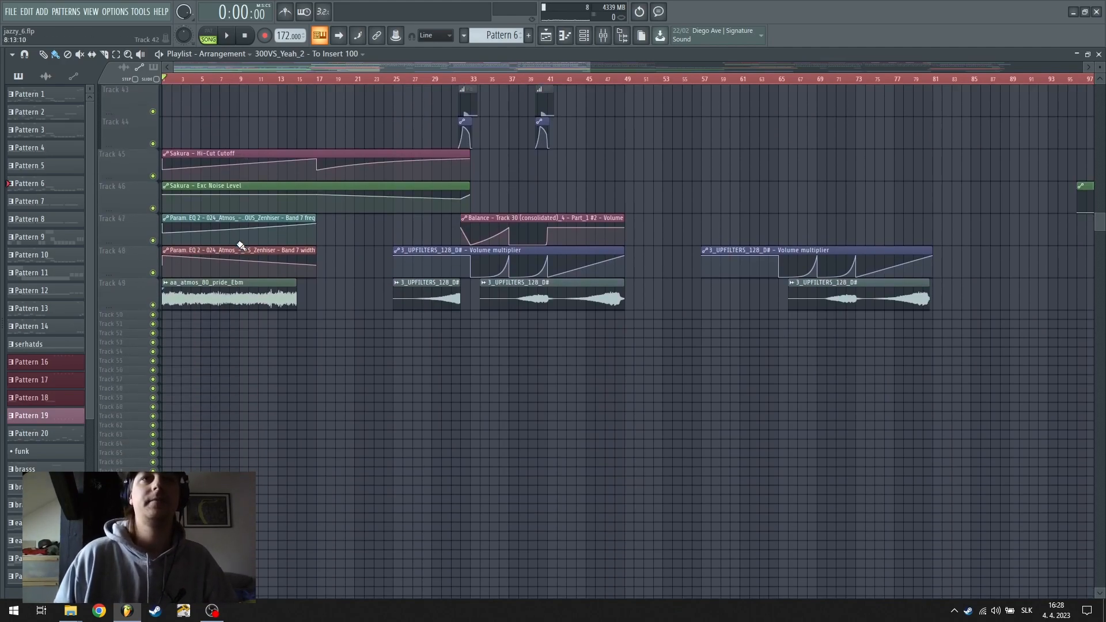
pyautogui.scroll(2, 276, 321)
pyautogui.scroll(2, 419, 80)
pyautogui.scroll(-5, 432, 80)
pyautogui.scroll(2, 550, 346)
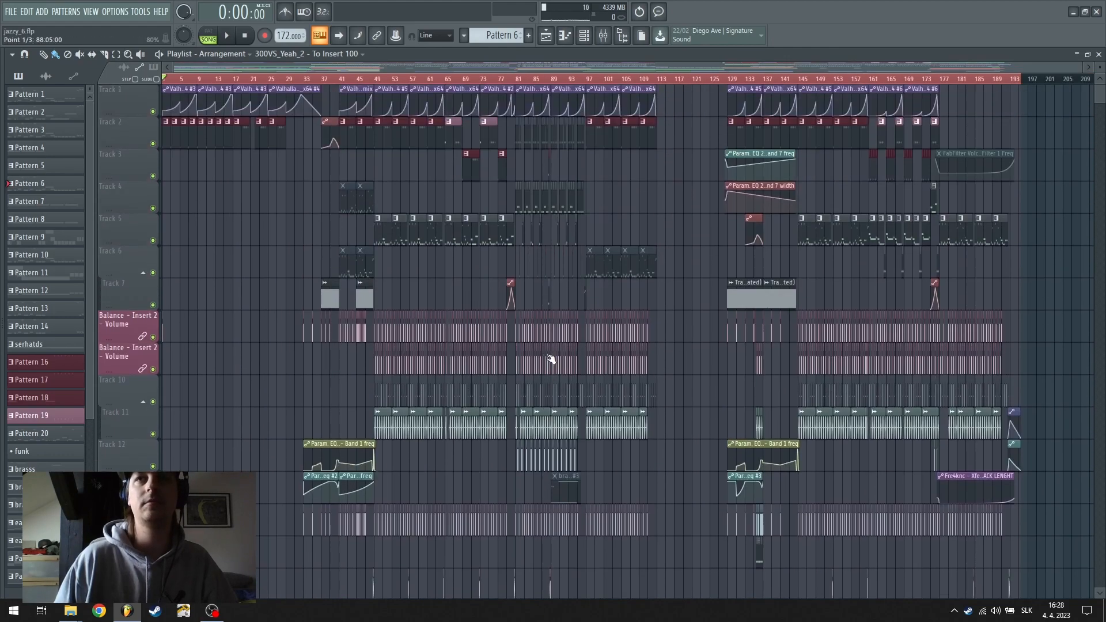
pyautogui.scroll(-16, 420, 368)
pyautogui.scroll(-3, 408, 366)
pyautogui.scroll(5, 311, 77)
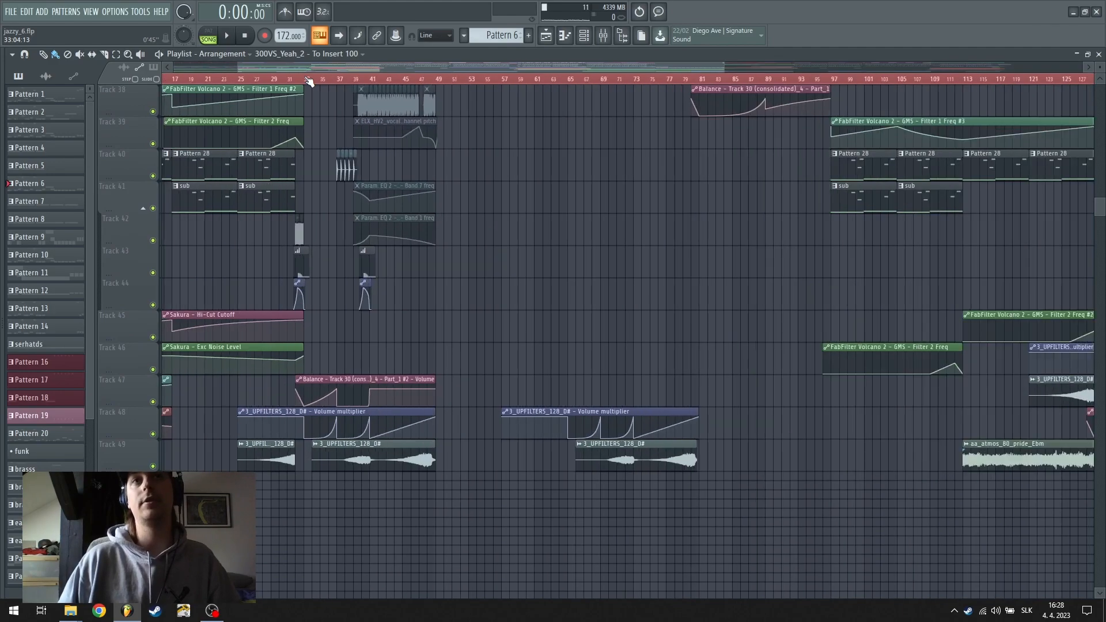
pyautogui.moveTo(316, 68); pyautogui.dragTo(30, 101)
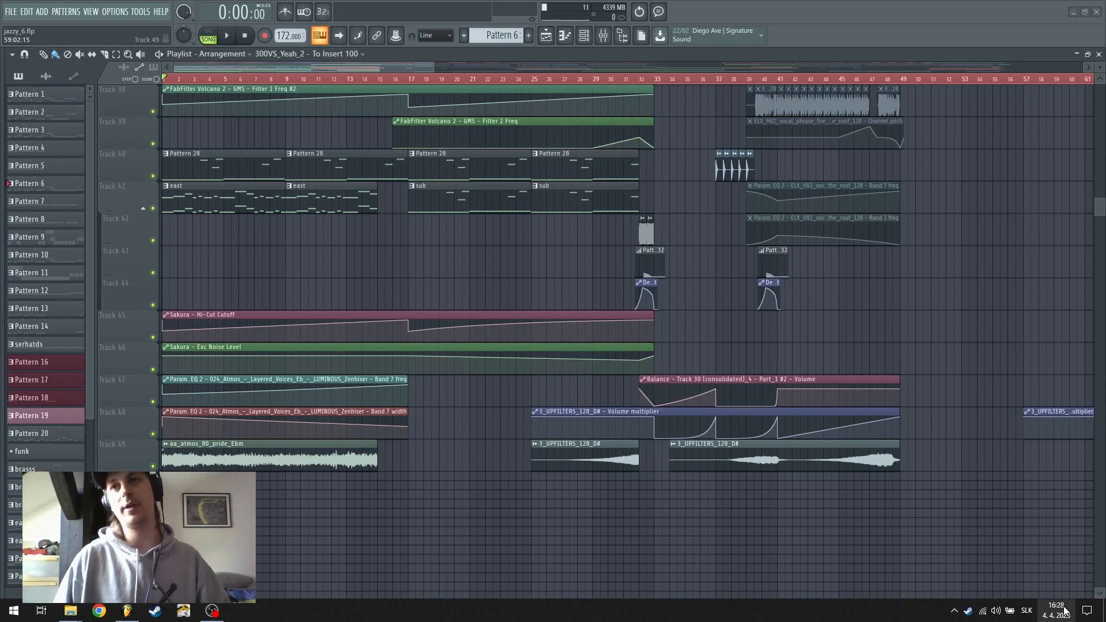
pyautogui.click(1065, 611)
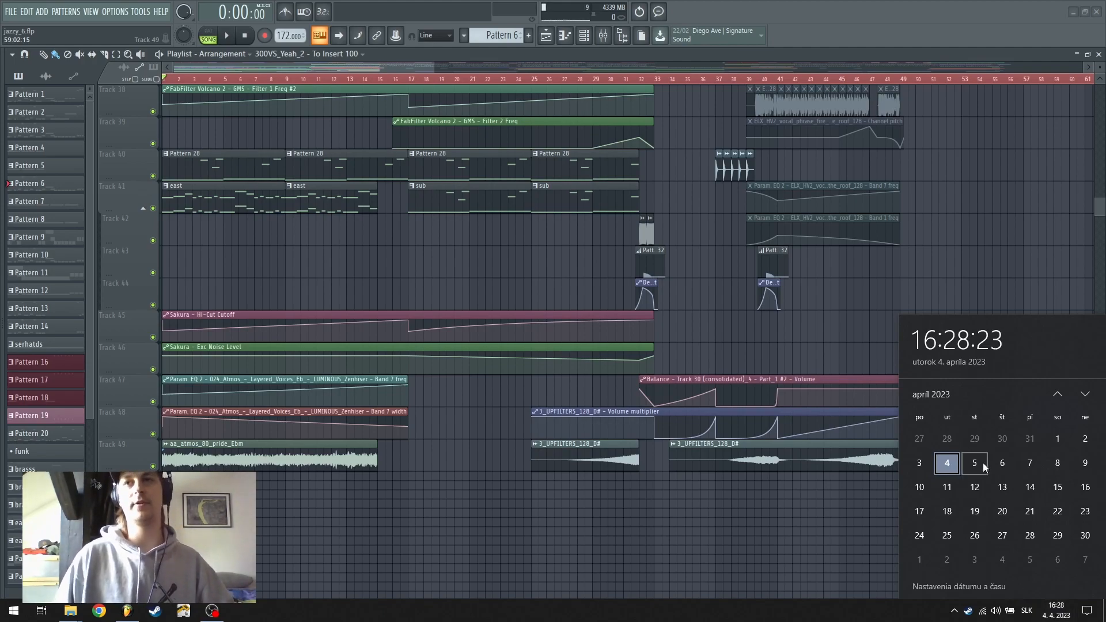
pyautogui.click(1062, 613)
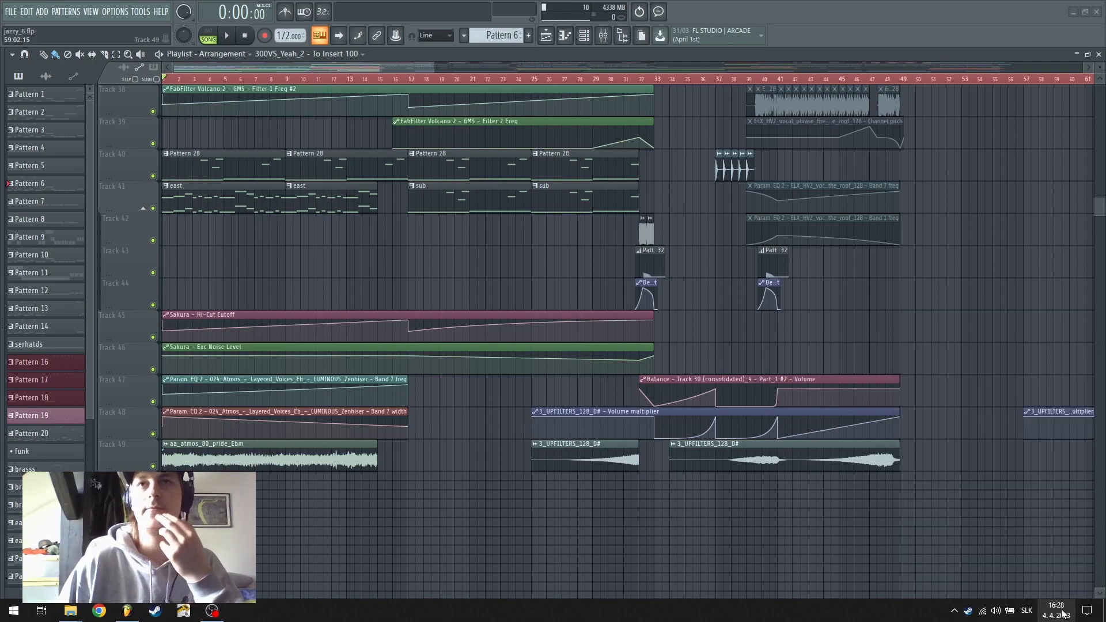
# Examine the intro's percussion, cymbal, vocal and brass clips and their automation between bars 1 and 33
pyautogui.scroll(12, 434, 284)
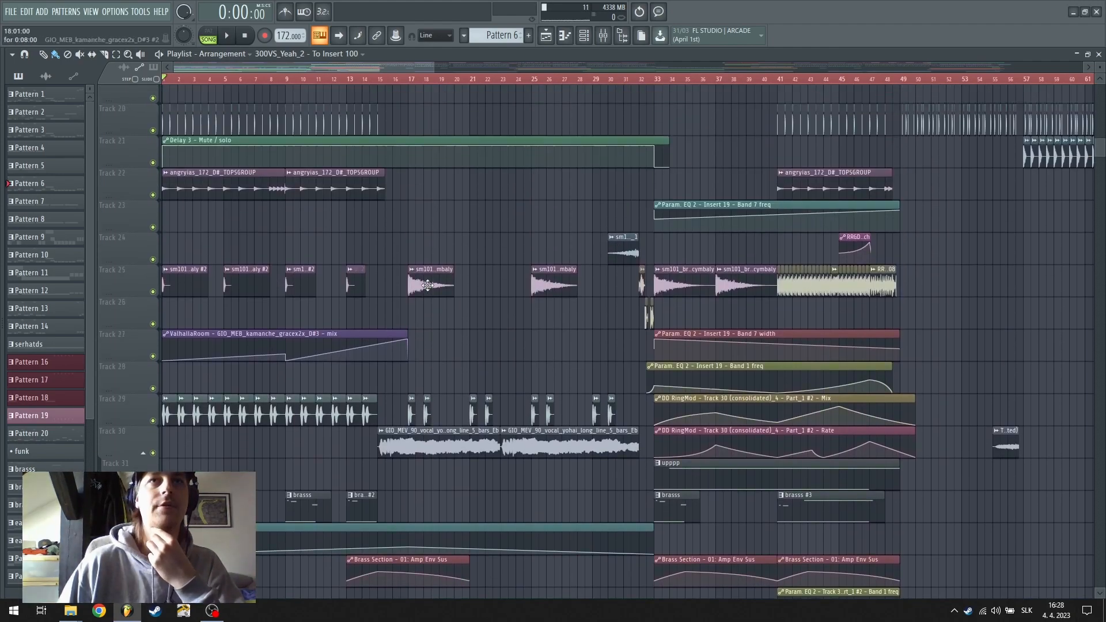
pyautogui.scroll(1, 398, 287)
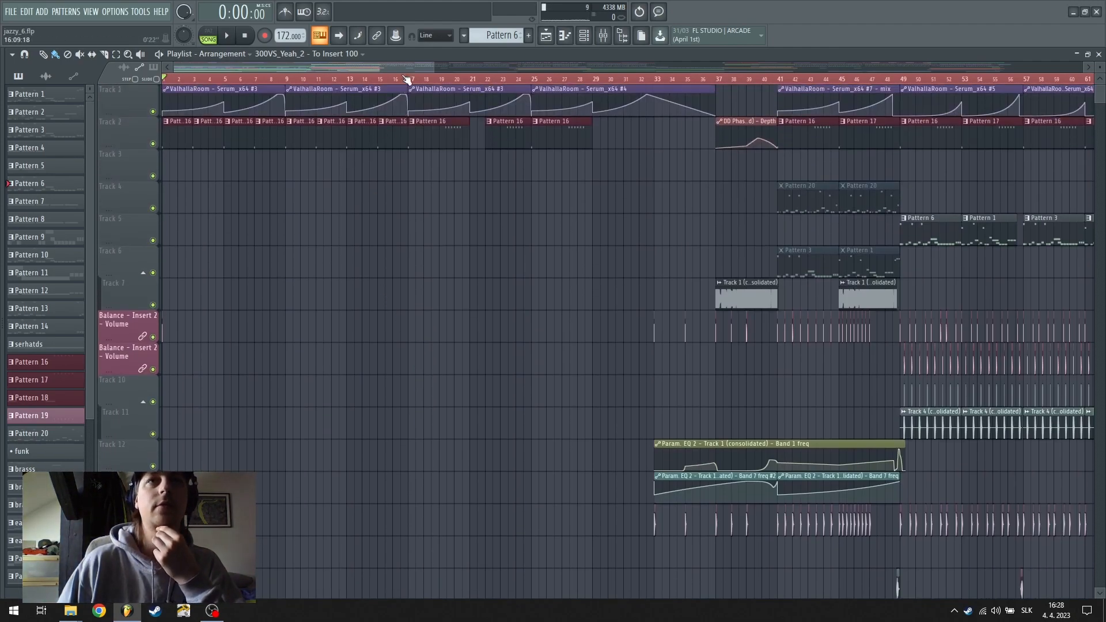
pyautogui.scroll(-2, 406, 80)
pyautogui.scroll(3, 406, 79)
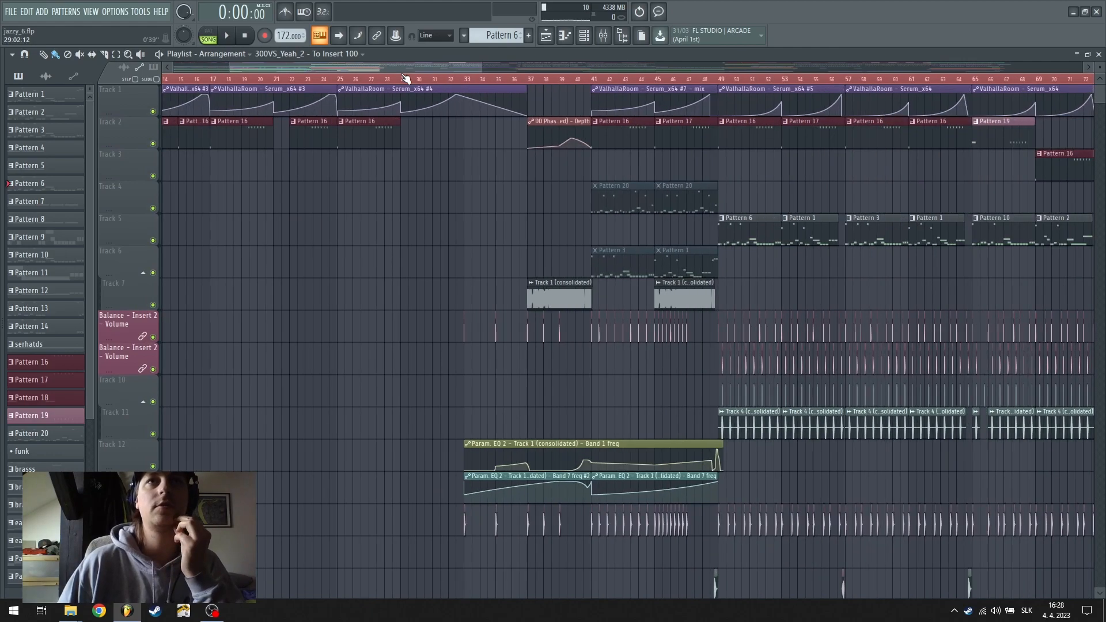
pyautogui.scroll(2, 409, 64)
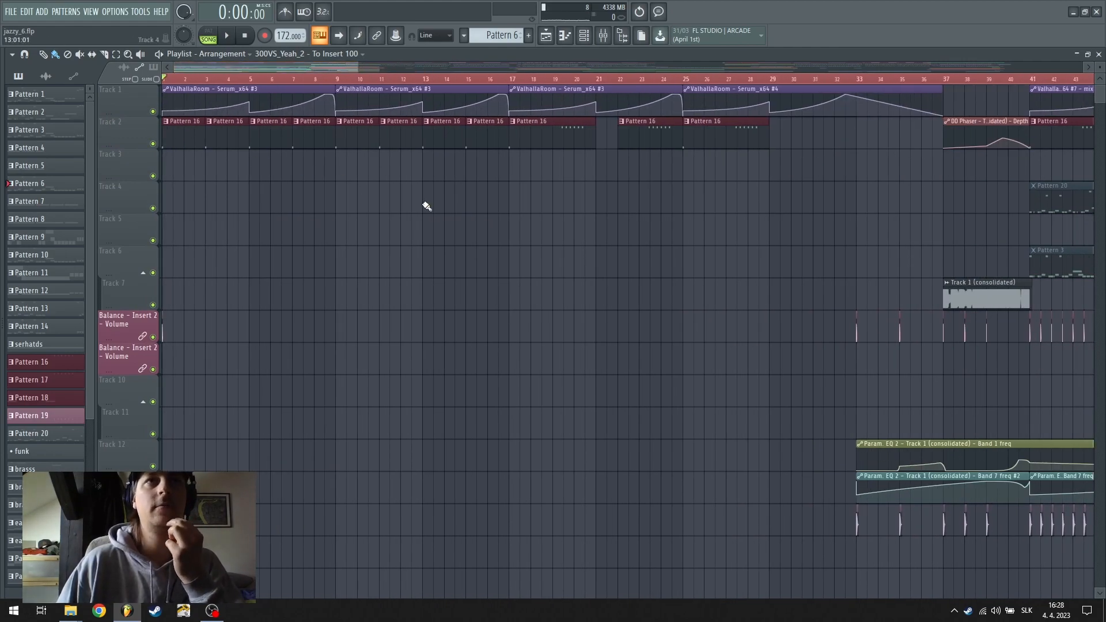
pyautogui.scroll(-10, 575, 269)
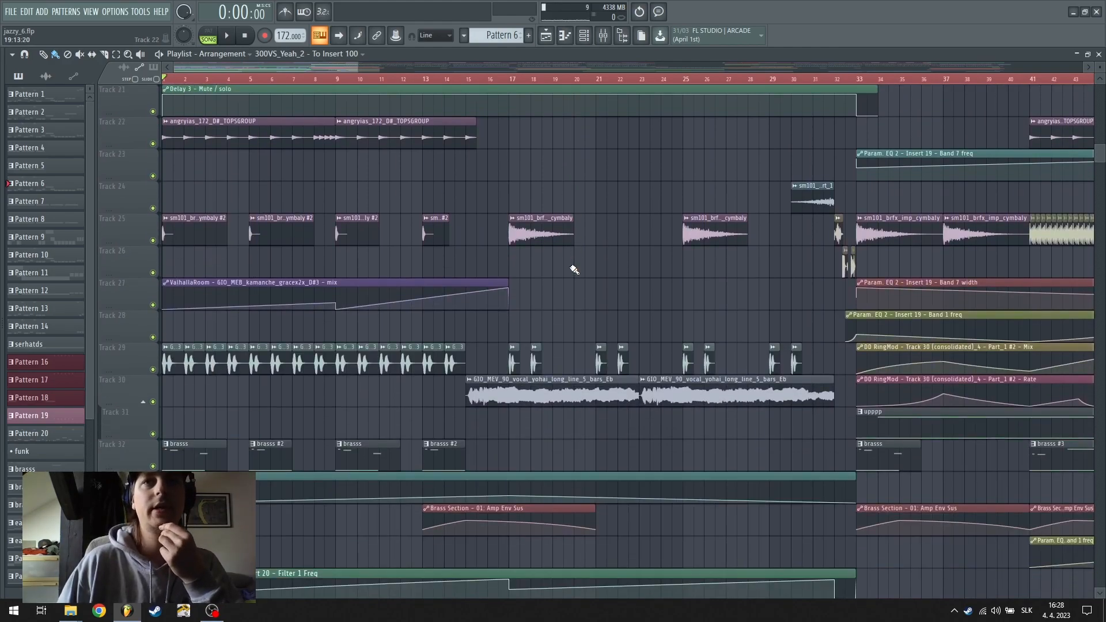
pyautogui.scroll(10, 603, 266)
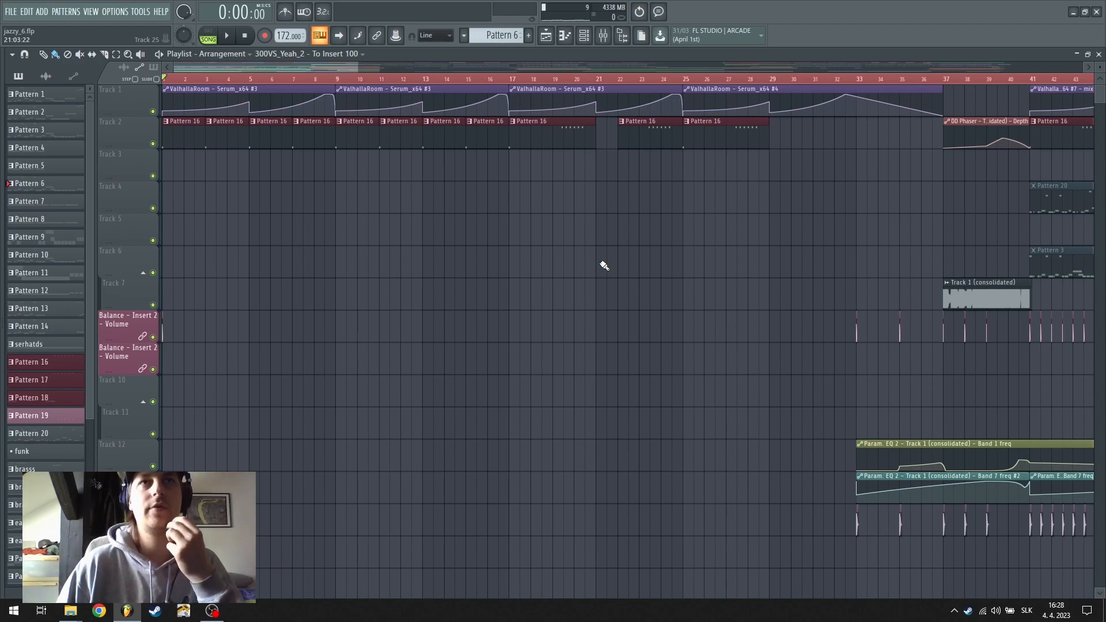
pyautogui.scroll(-6, 400, 236)
pyautogui.scroll(-8, 400, 236)
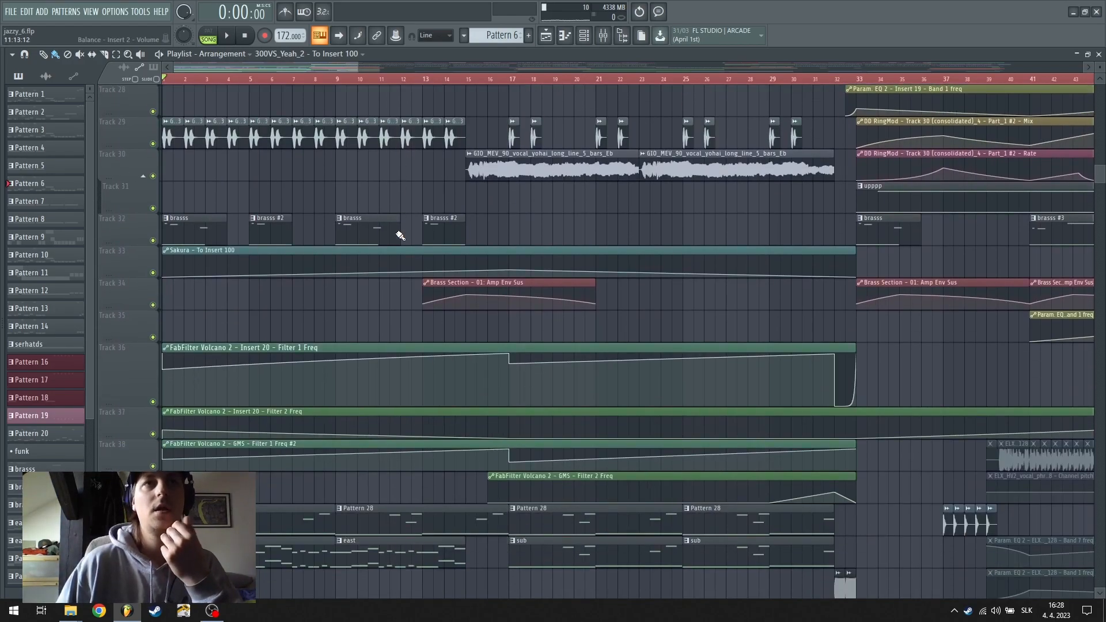
pyautogui.scroll(-2, 289, 239)
pyautogui.scroll(3, 241, 260)
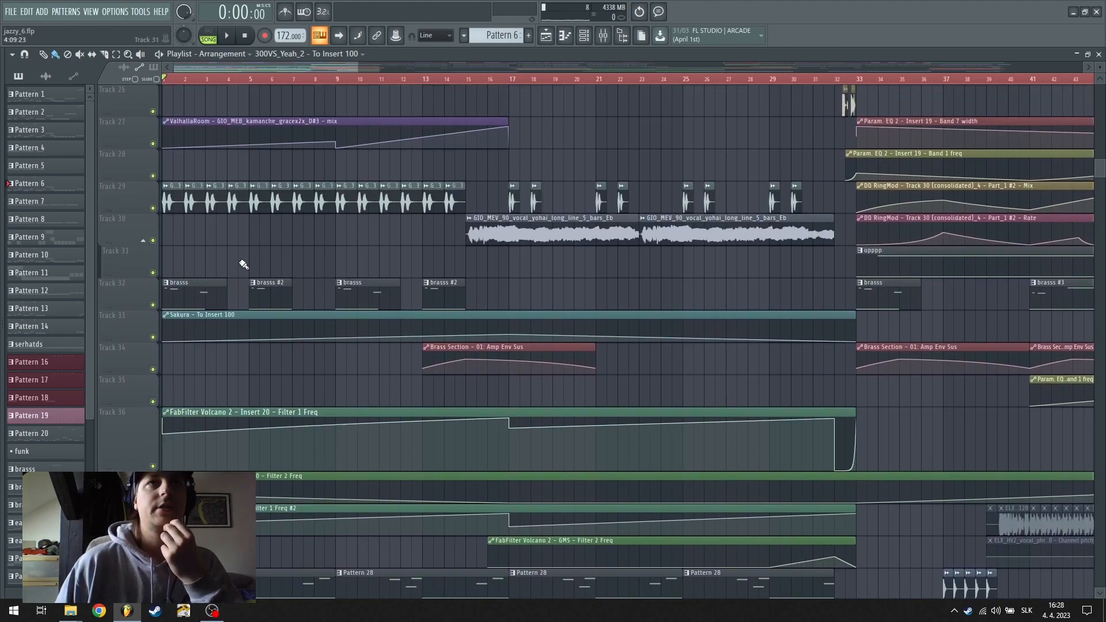
# Isolate brass Track 32 and switch on automation Tracks 33, 36, 37 and 38 with it
pyautogui.rightClick(153, 305)
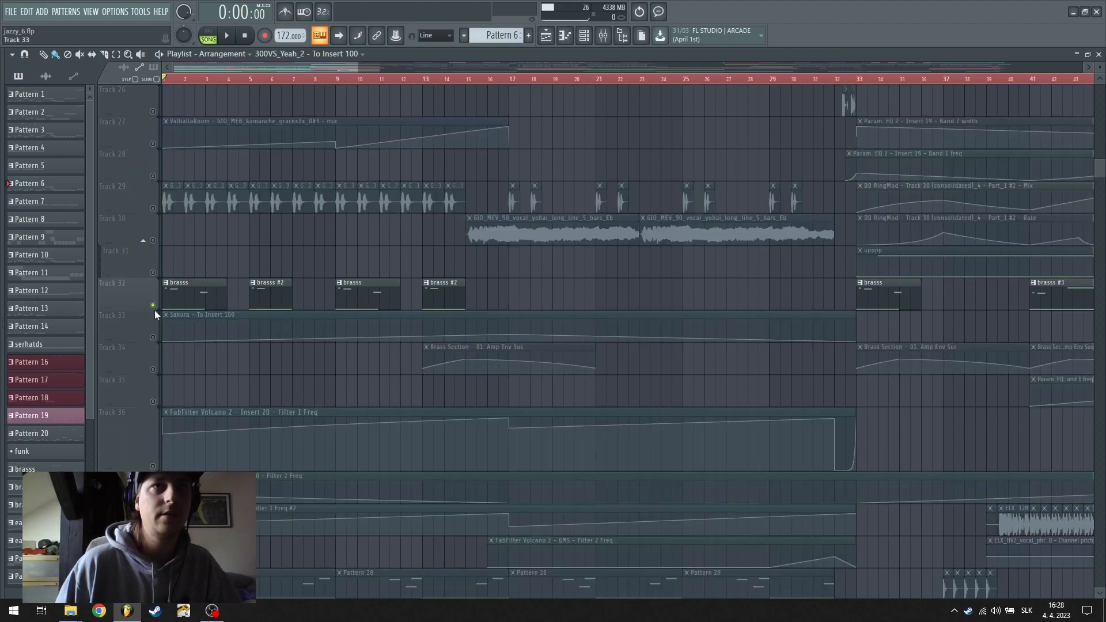
pyautogui.click(153, 337)
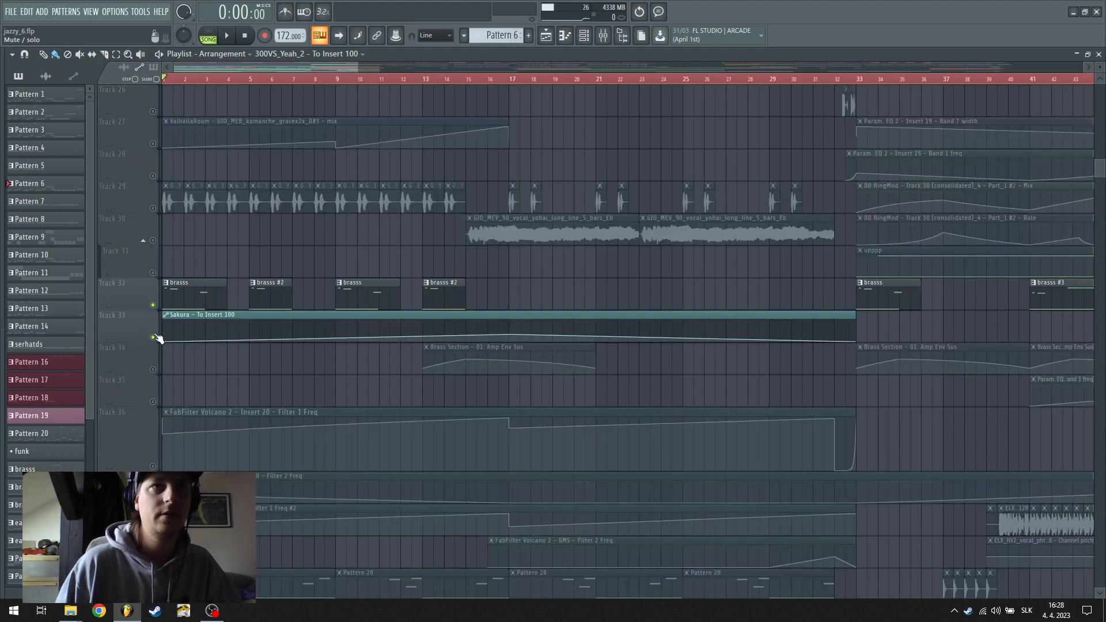
pyautogui.click(152, 466)
pyautogui.click(152, 498)
pyautogui.click(152, 530)
pyautogui.scroll(-8, 217, 384)
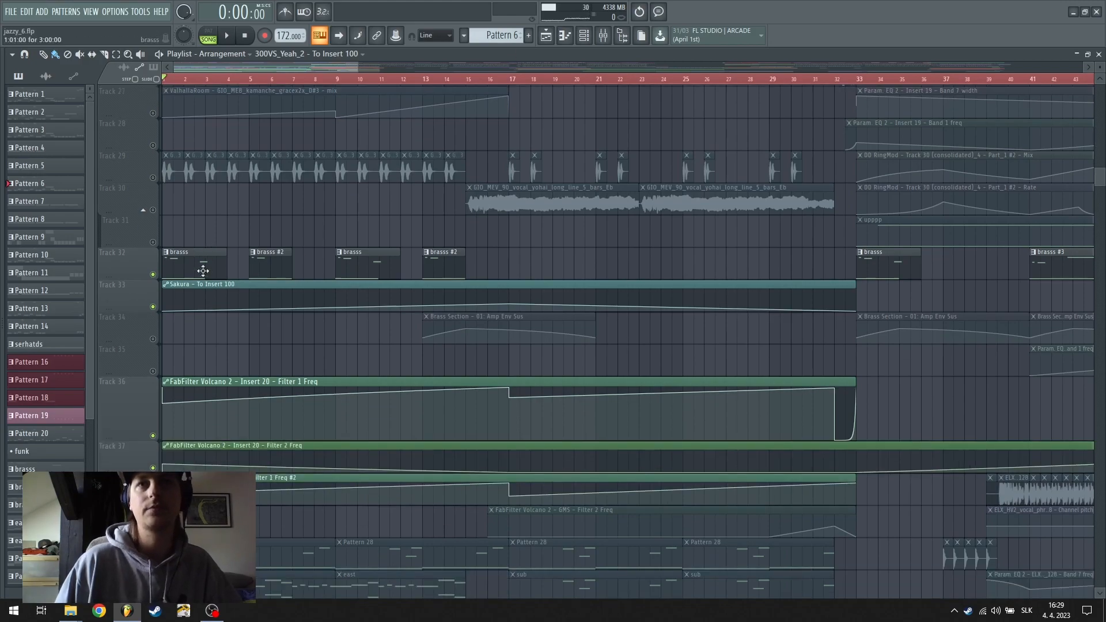
pyautogui.scroll(2, 167, 147)
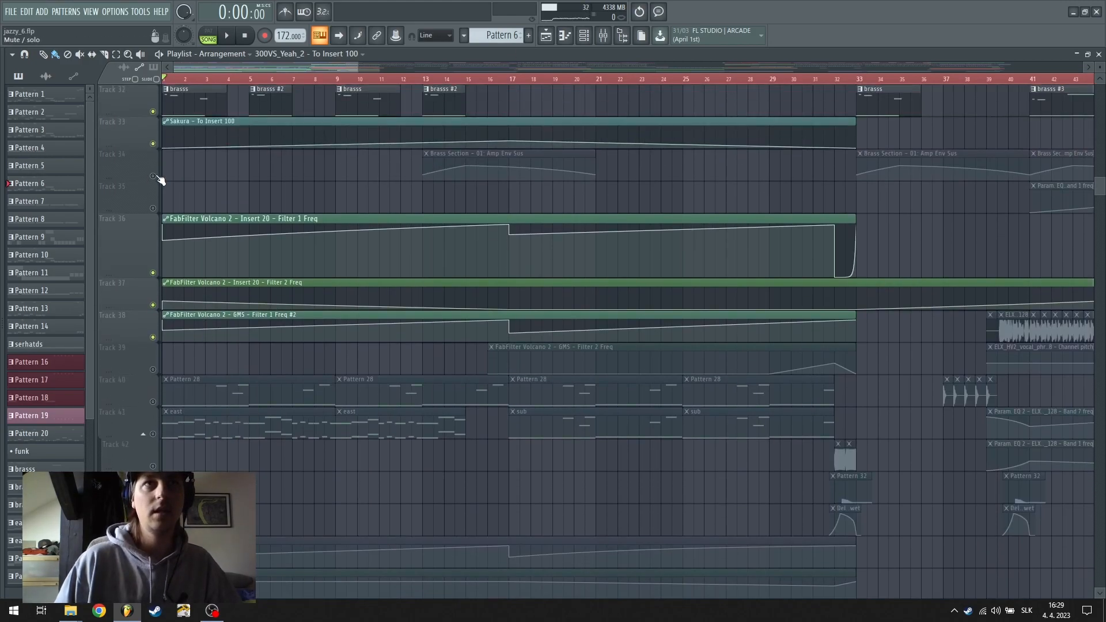
# Switch on the Sakura Hi-Cut Cutoff automation on Track 45 and the Brass Section envelope automation on Track 34
pyautogui.scroll(-4, 113, 461)
pyautogui.click(152, 434)
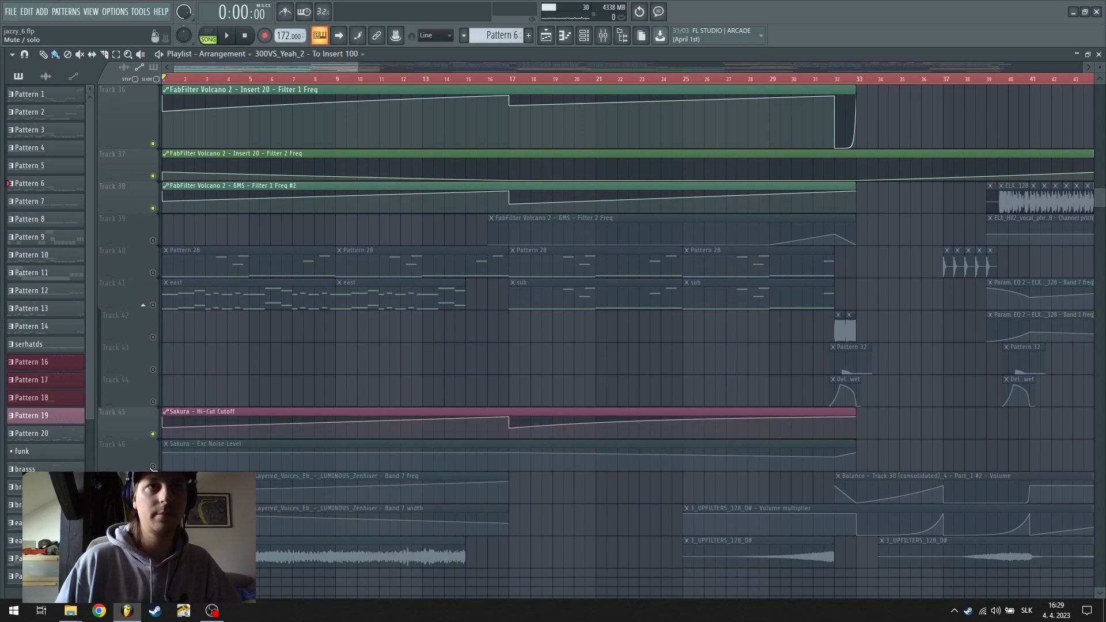
pyautogui.click(153, 465)
pyautogui.click(153, 498)
pyautogui.click(153, 530)
pyautogui.scroll(20, 180, 359)
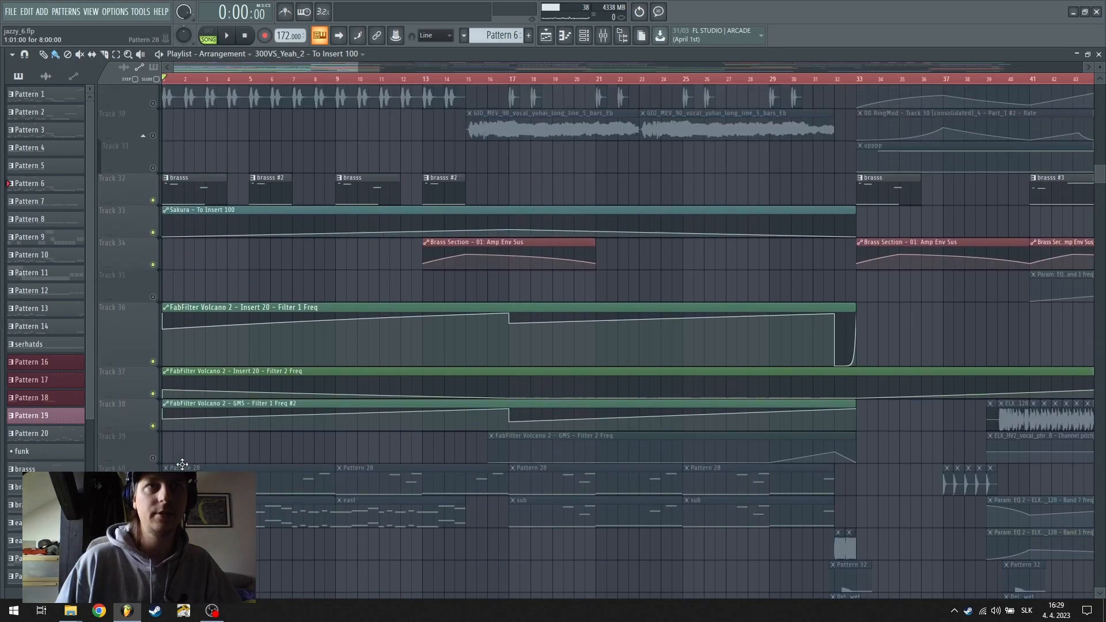
# Play the isolated brass from bar 1 and show the effect chain of its mixer track, Insert 20
pyautogui.press('space')
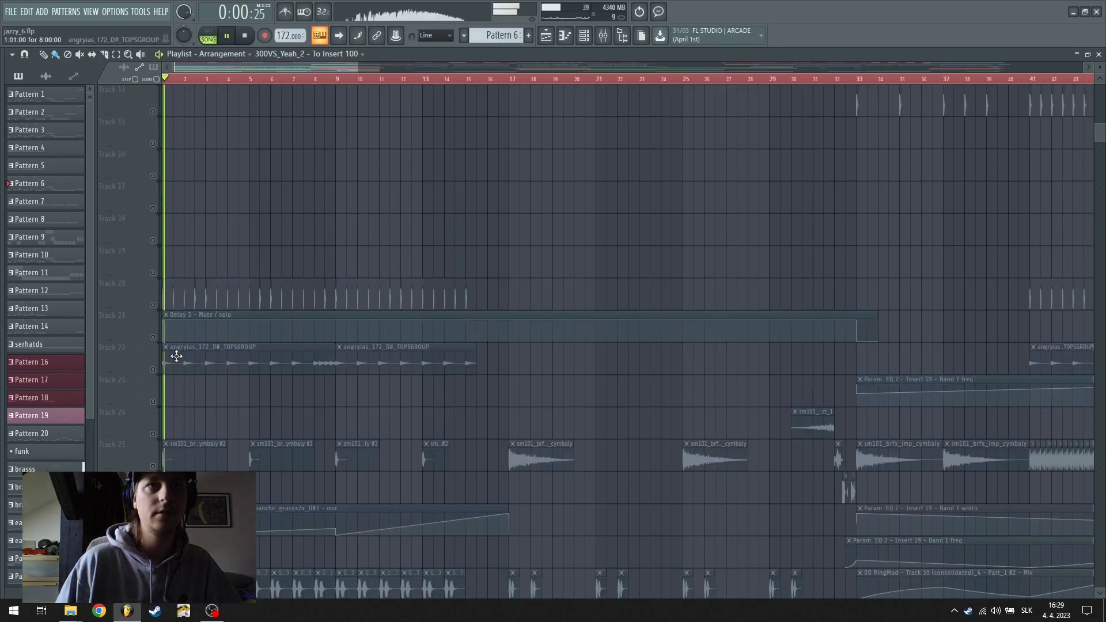
pyautogui.scroll(-12, 180, 358)
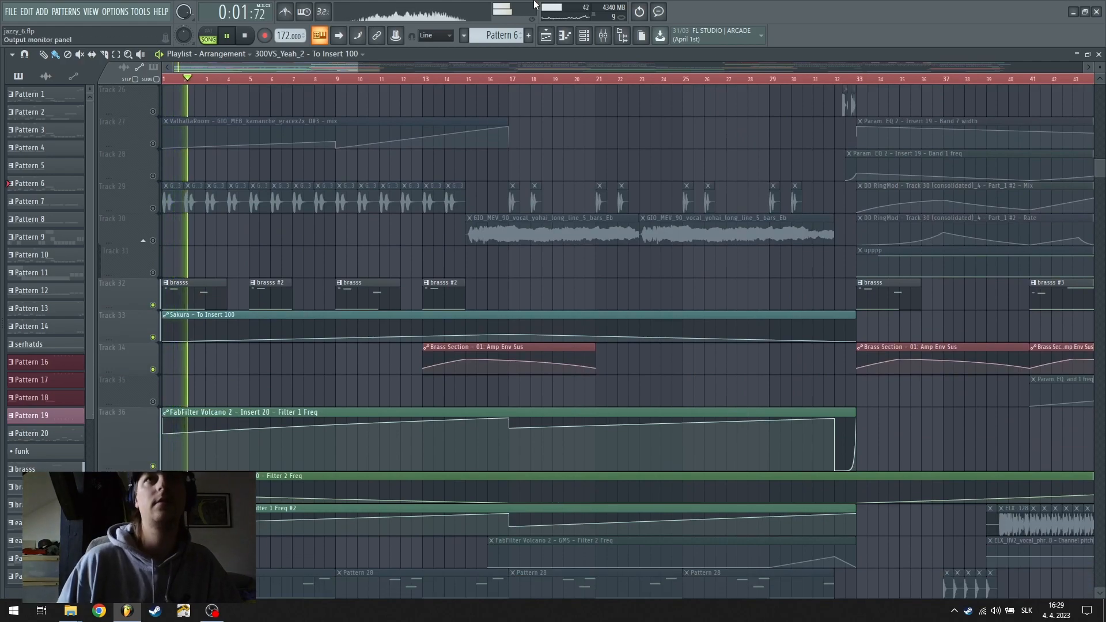
pyautogui.click(588, 35)
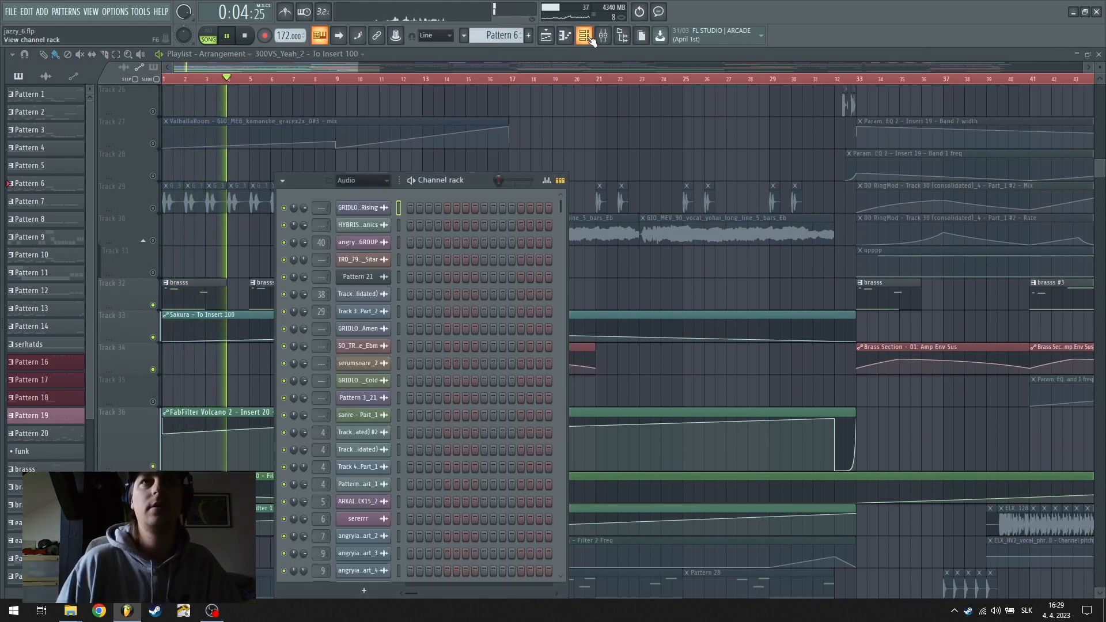
pyautogui.press('F9')
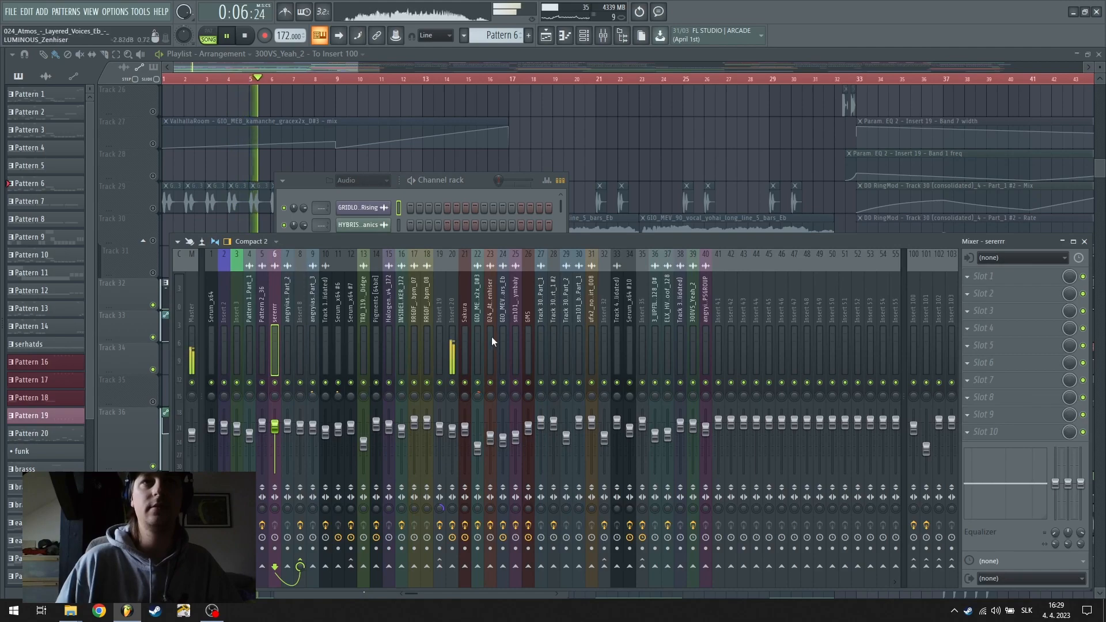
pyautogui.click(453, 339)
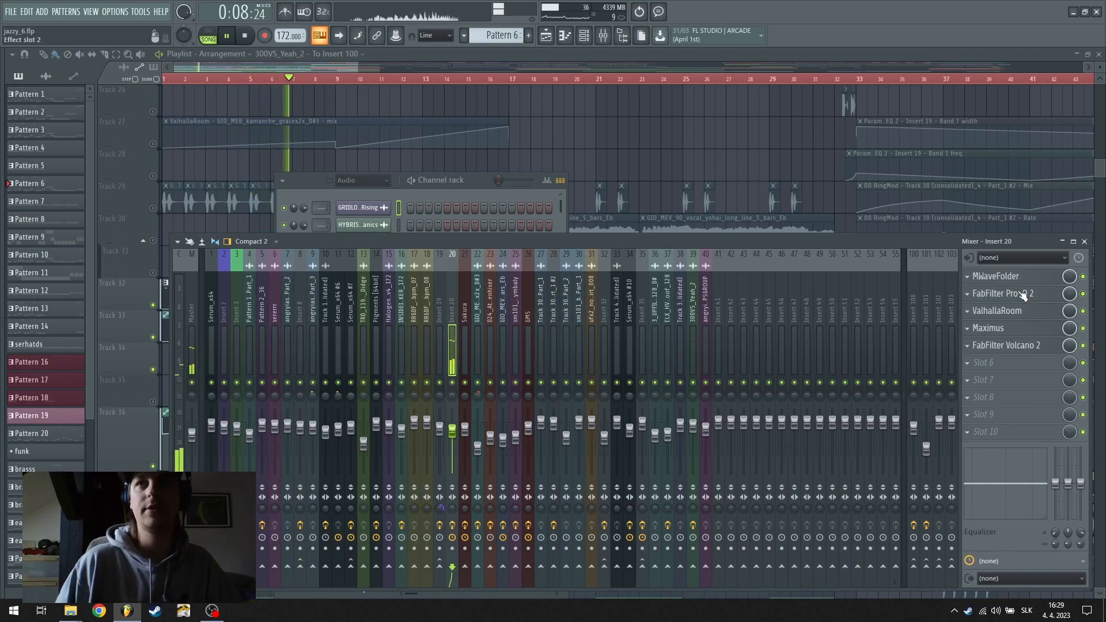
# Filter the channel rack to Unsorted channels and open the Brass Section instrument
pyautogui.click(427, 199)
pyautogui.click(377, 180)
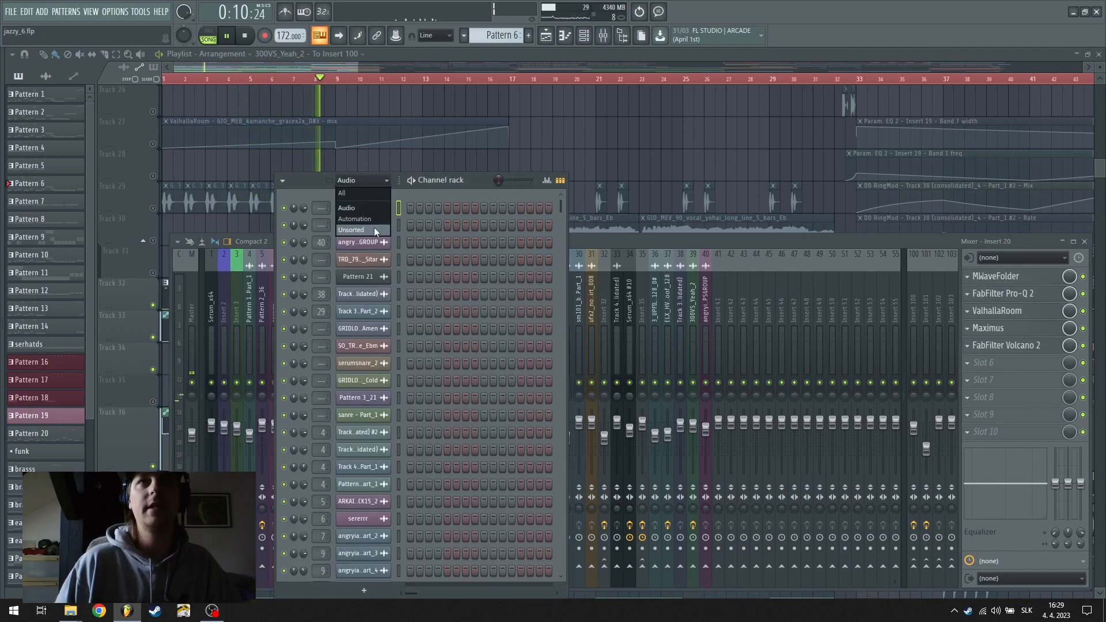
pyautogui.click(374, 226)
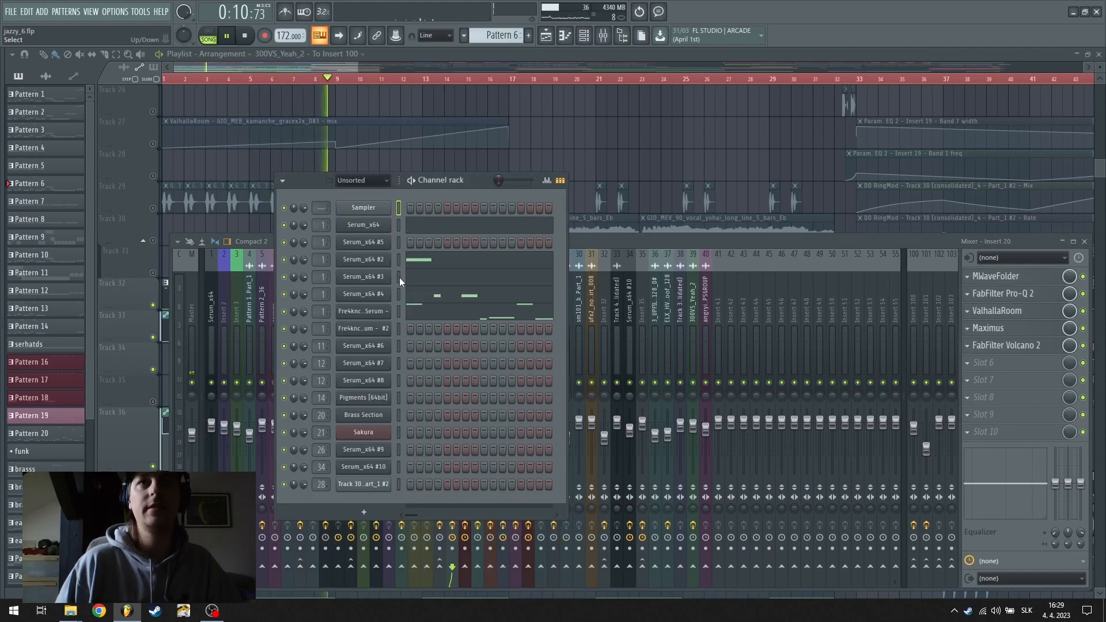
pyautogui.click(379, 415)
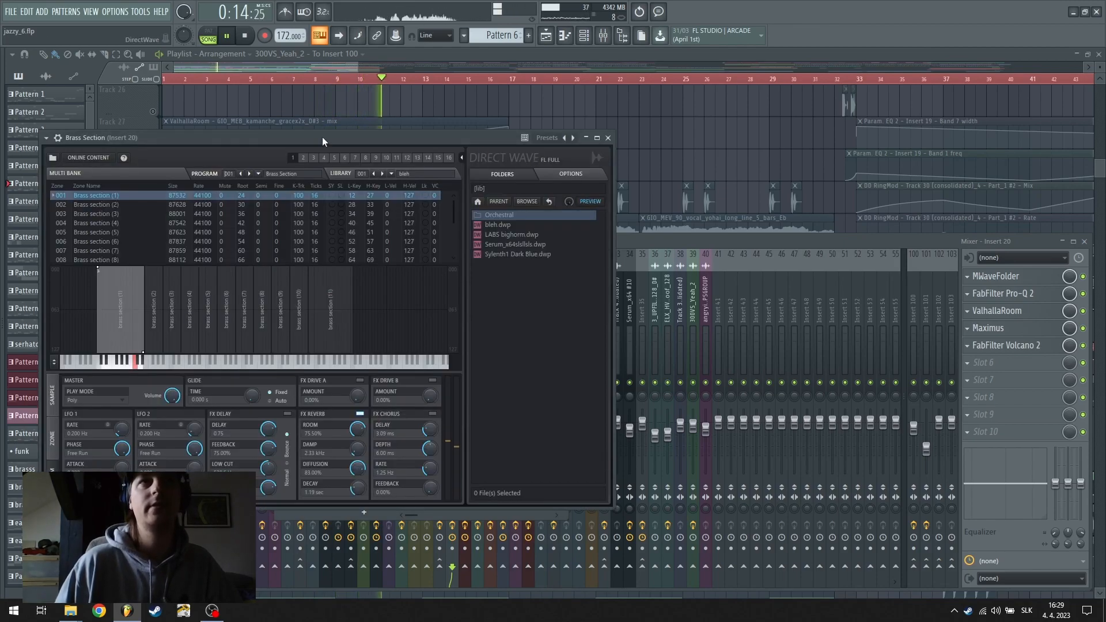
# Close the Brass Section instrument and the mixer, and stop playback to return to the playlist
pyautogui.moveTo(322, 136); pyautogui.dragTo(382, 134)
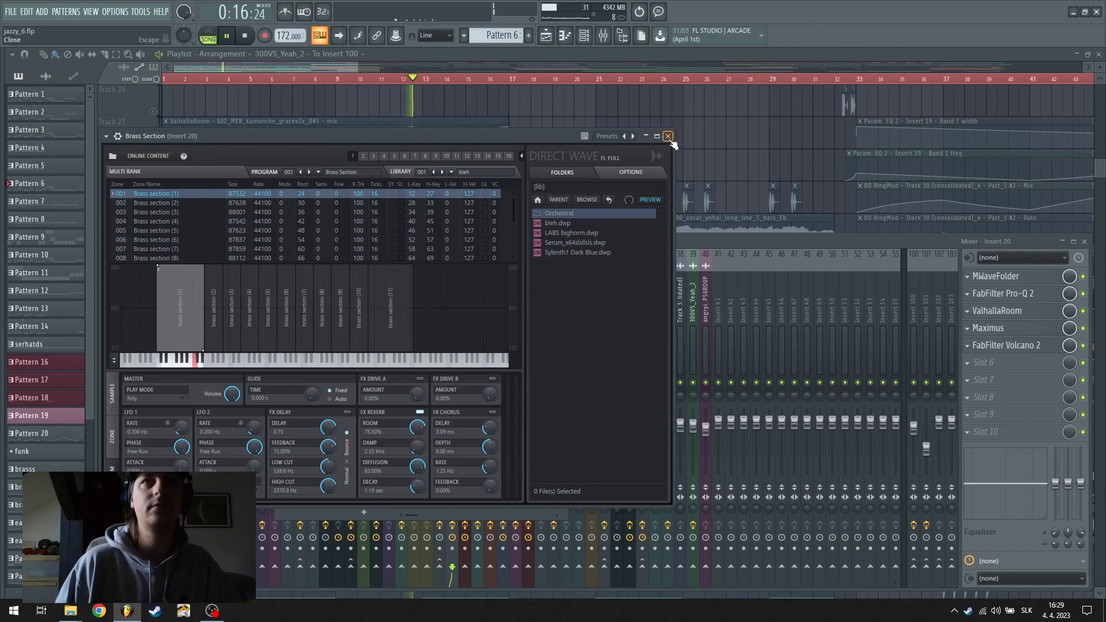
pyautogui.click(669, 138)
pyautogui.click(579, 138)
pyautogui.scroll(-2, 580, 138)
pyautogui.scroll(2, 191, 247)
pyautogui.press('space')
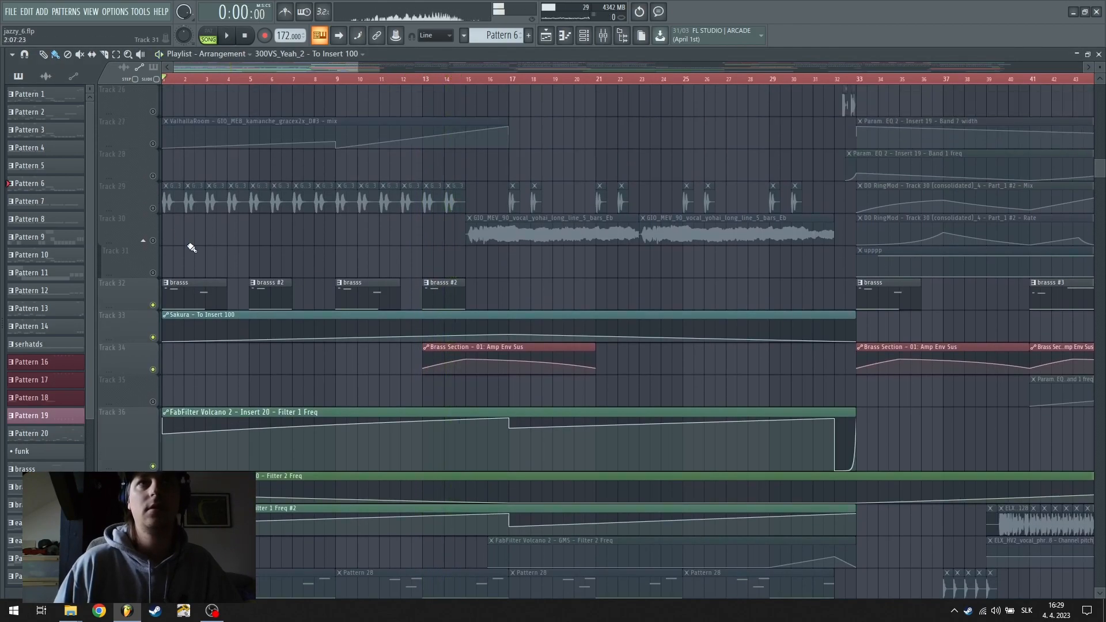
# Isolate Track 29 with the ValhallaRoom automation on Track 27 and listen to it from bars 1, 9 and 13
pyautogui.rightClick(153, 208)
pyautogui.click(152, 144)
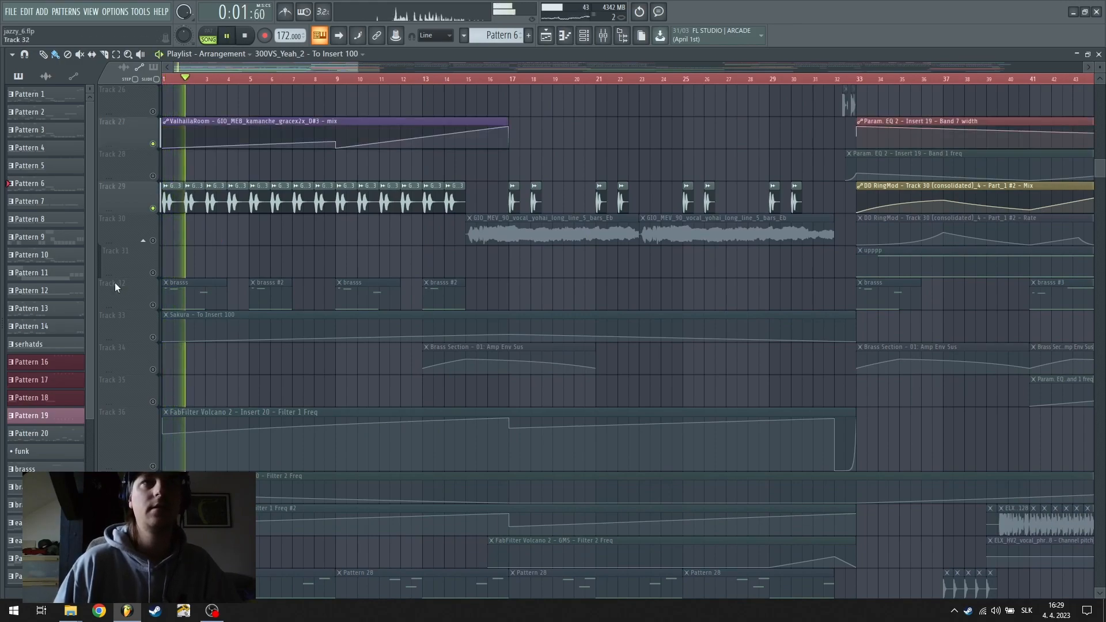
pyautogui.click(337, 79)
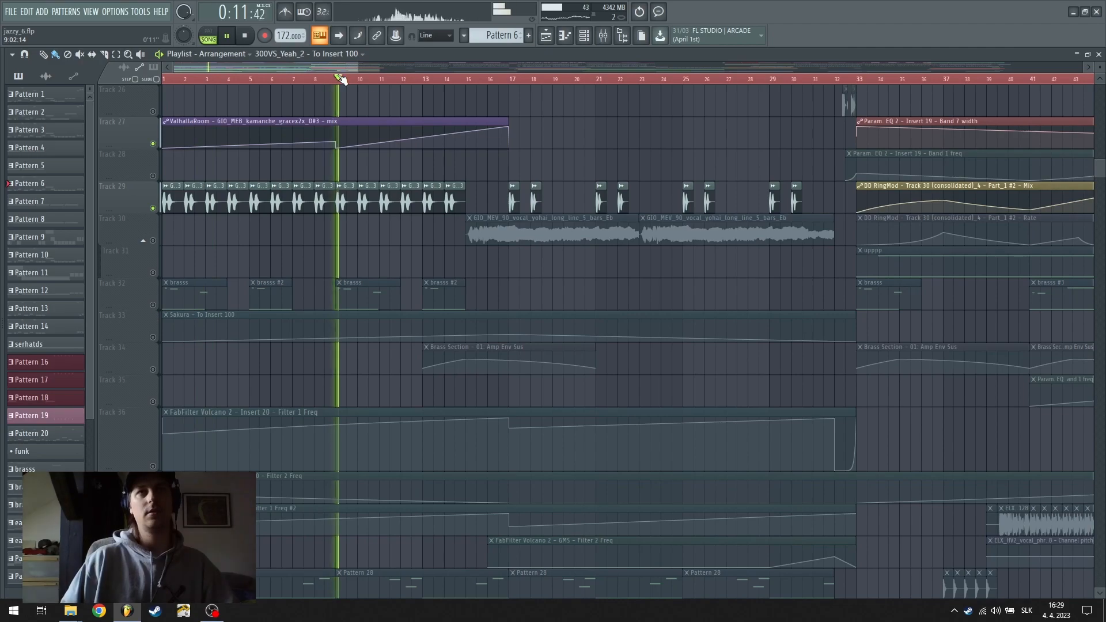
pyautogui.click(431, 80)
pyautogui.press('space')
# Switch all playlist tracks back on and return the playback position to the start
pyautogui.scroll(5, 497, 266)
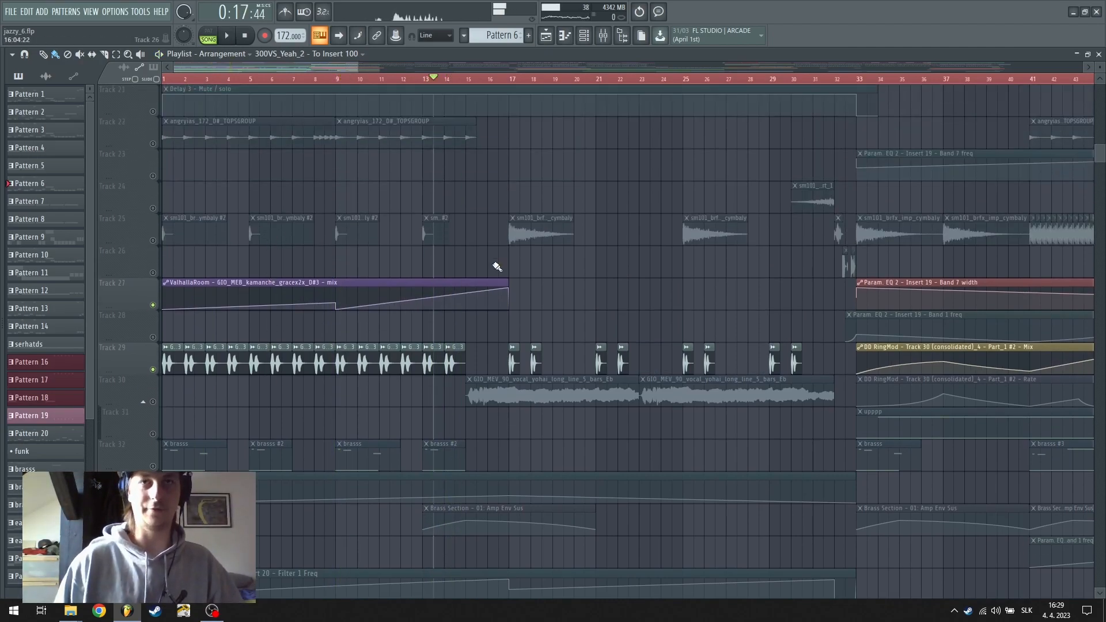
pyautogui.click(153, 304)
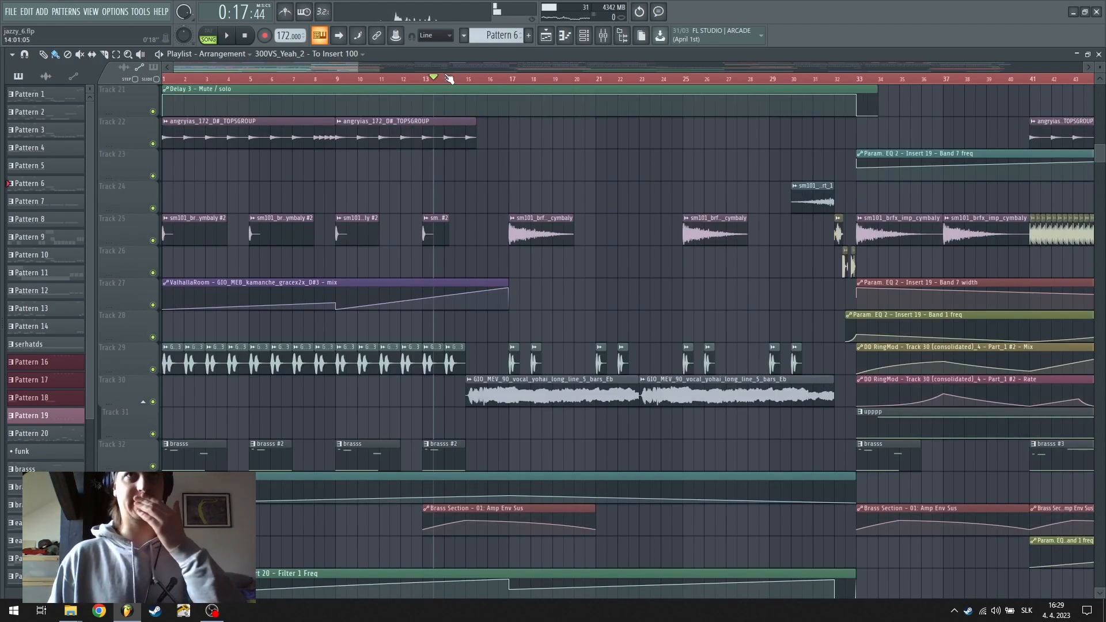
pyautogui.scroll(-4, 447, 80)
pyautogui.scroll(-18, 230, 279)
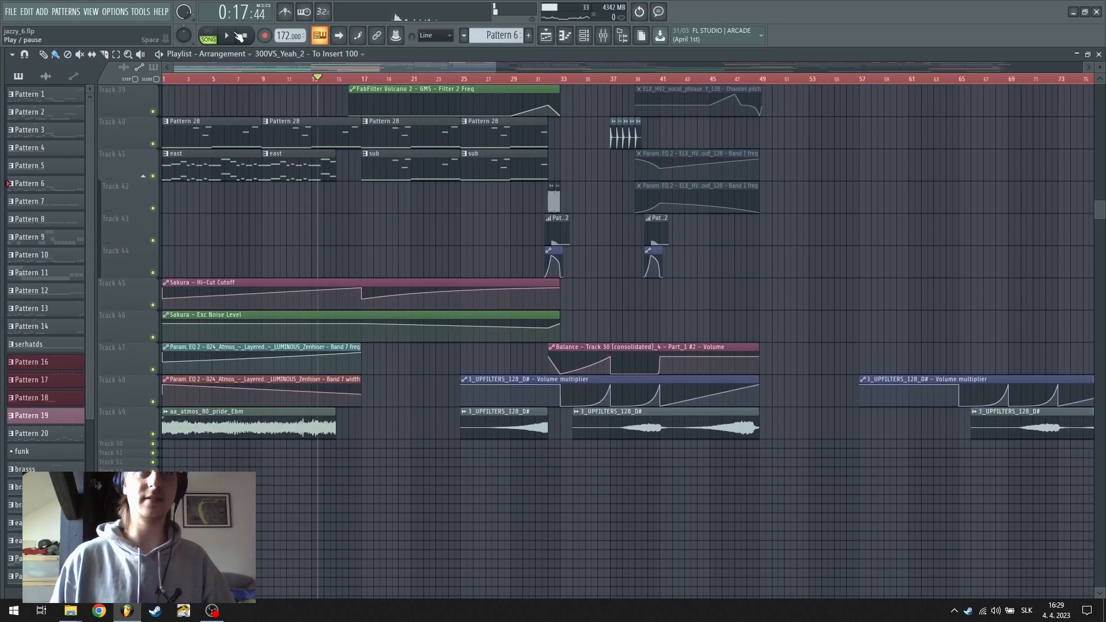
pyautogui.press('space')
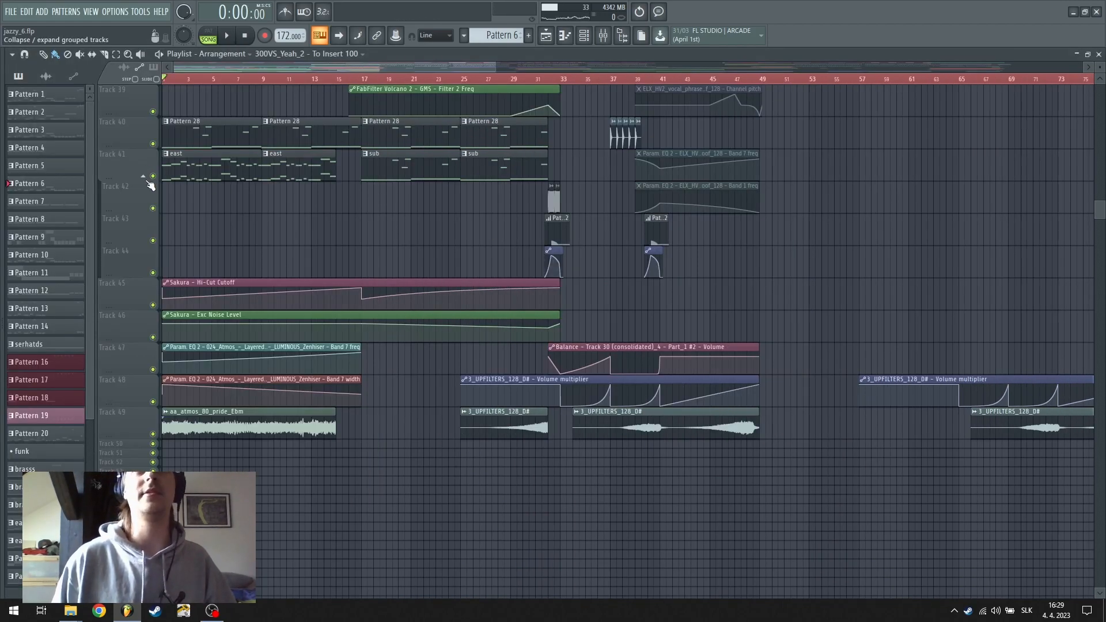
# Isolate the east and sub patterns on Track 41 and play them from bar 1
pyautogui.rightClick(153, 176)
pyautogui.scroll(3, 225, 66)
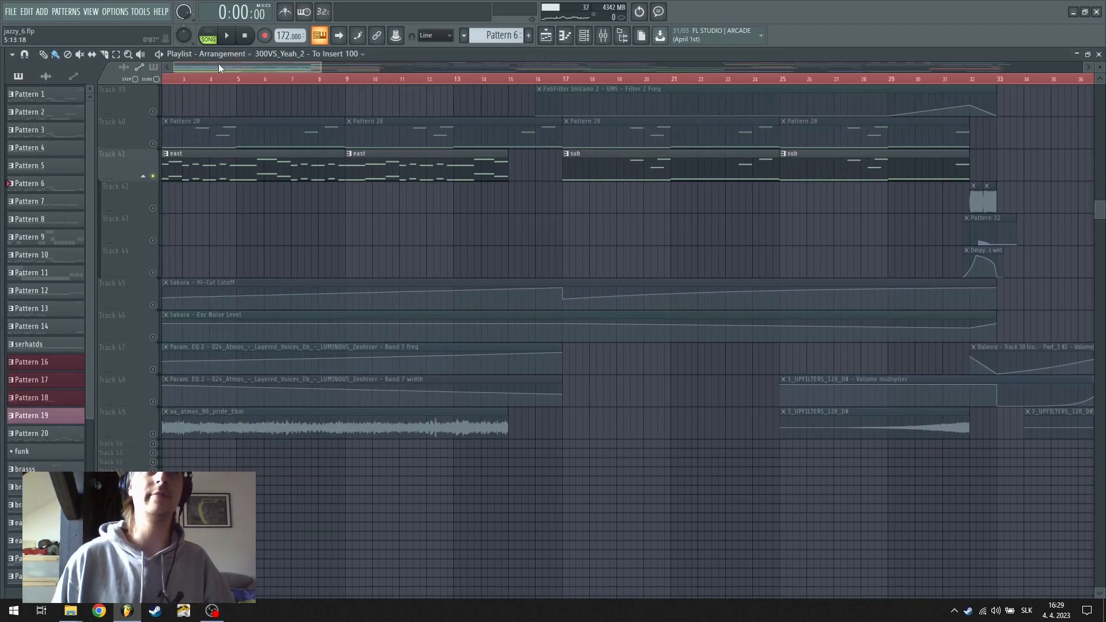
pyautogui.scroll(4, 242, 242)
pyautogui.press('space')
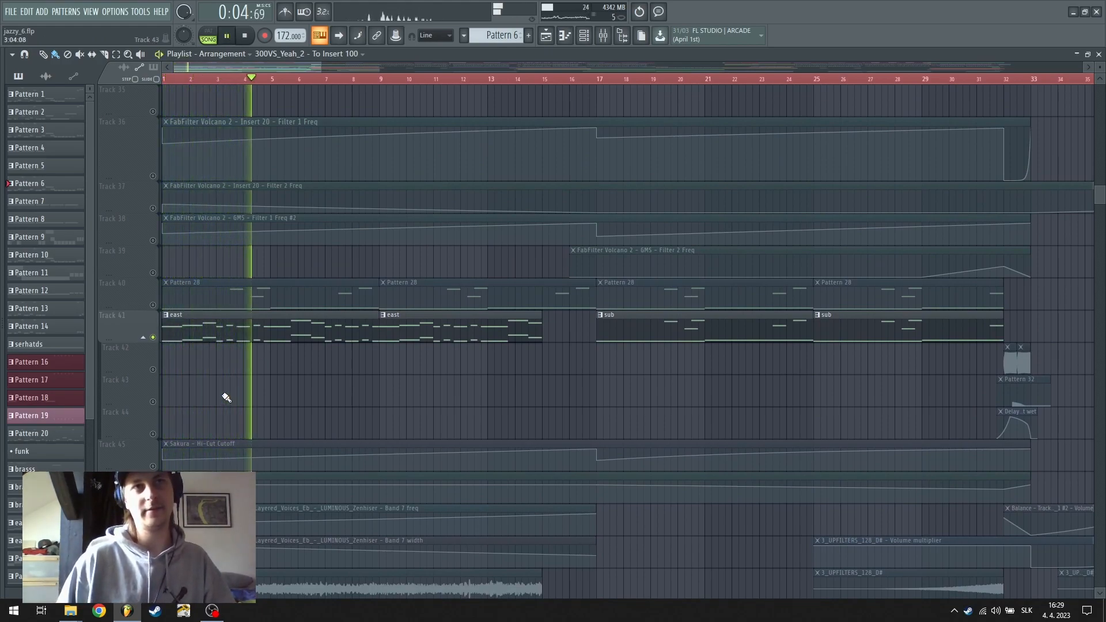
pyautogui.press('space')
# End the isolation of Track 41 so that all playlist tracks sound again
pyautogui.keyDown('ctrl'); pyautogui.click(155, 338); pyautogui.keyUp('ctrl')
pyautogui.rightClick(155, 337)
pyautogui.rightClick(154, 337)
pyautogui.click(154, 337)
pyautogui.click(154, 337)
# Play the opening bars of the full intro with all tracks on, and stop playback
pyautogui.scroll(-4, 361, 371)
pyautogui.press('space')
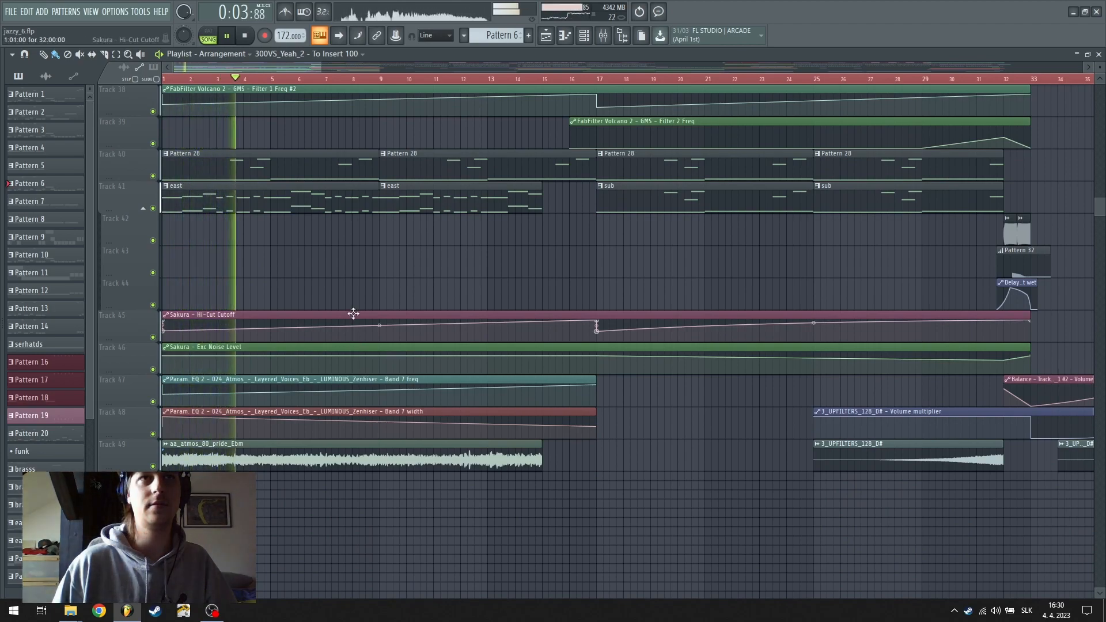
pyautogui.press('F5')
pyautogui.click(544, 36)
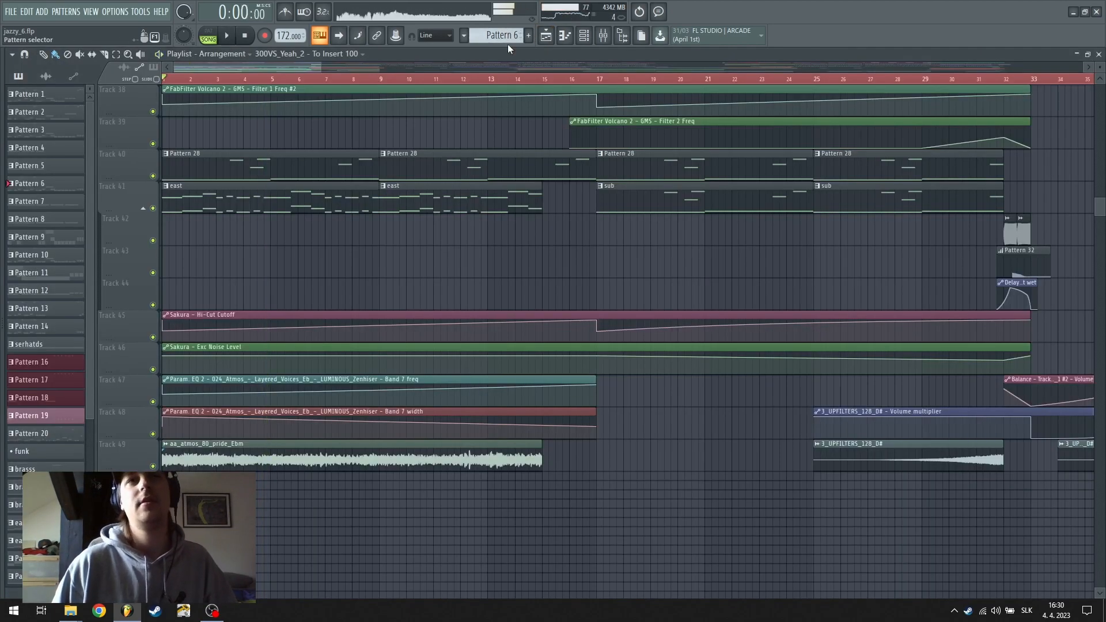
pyautogui.press('space')
# Look over the intro's tracks and set the playback position to bar 49, where the drop begins
pyautogui.scroll(13, 489, 279)
pyautogui.scroll(-4, 619, 80)
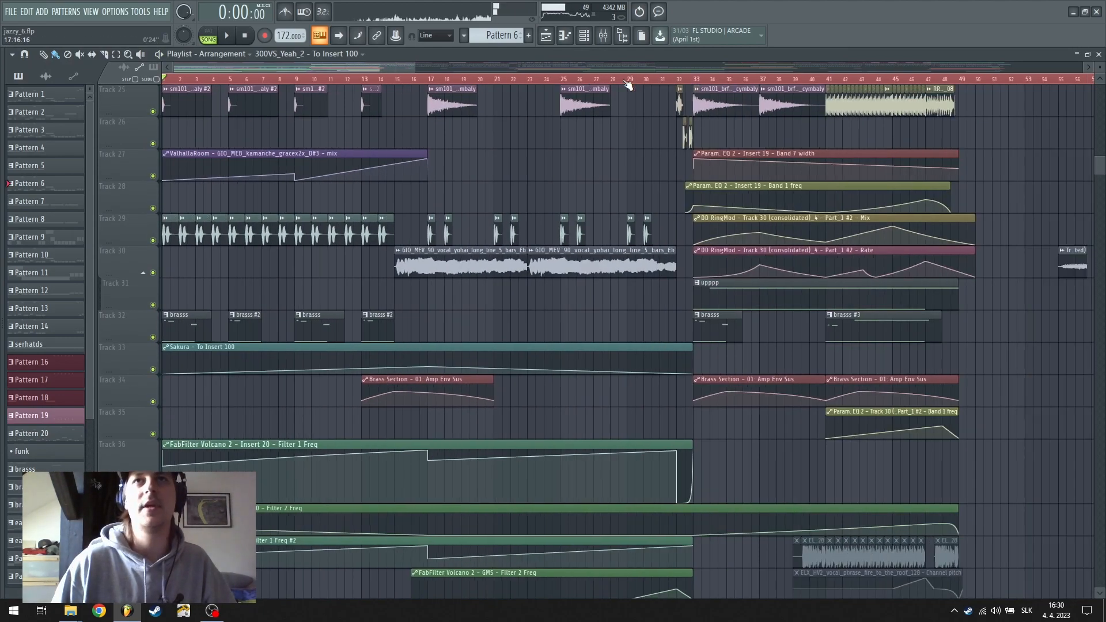
pyautogui.scroll(-5, 544, 80)
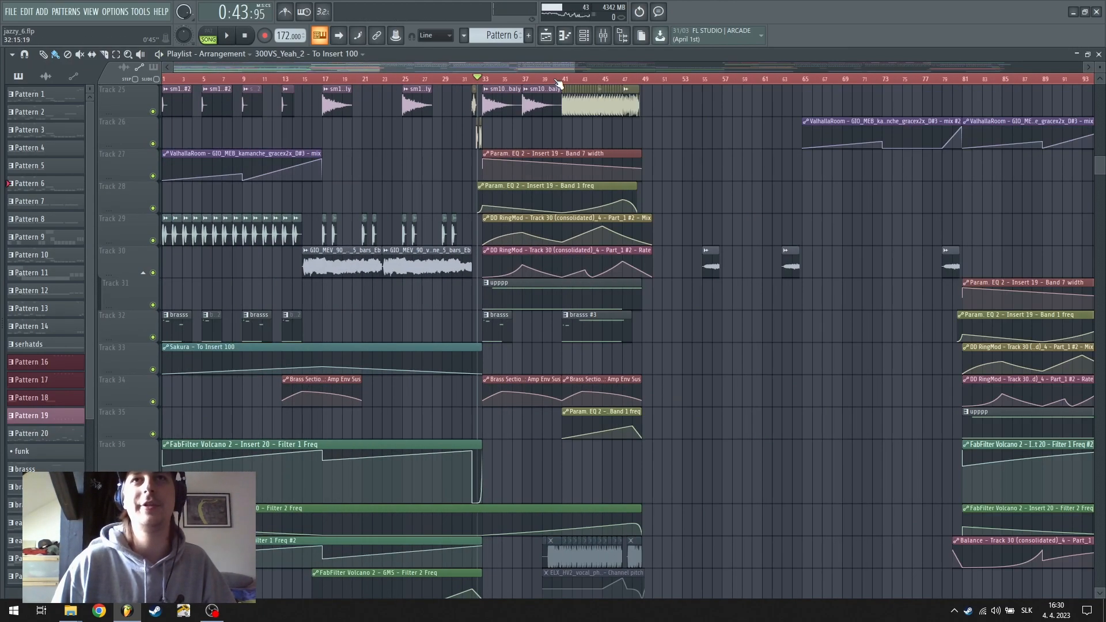
pyautogui.scroll(9, 261, 82)
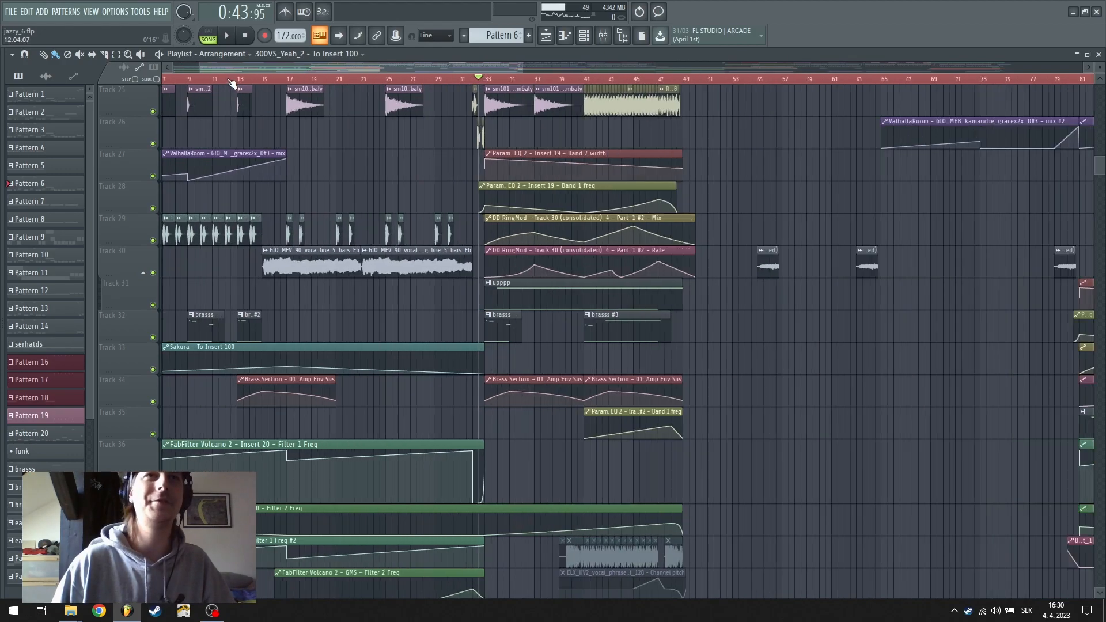
pyautogui.scroll(-6, 570, 264)
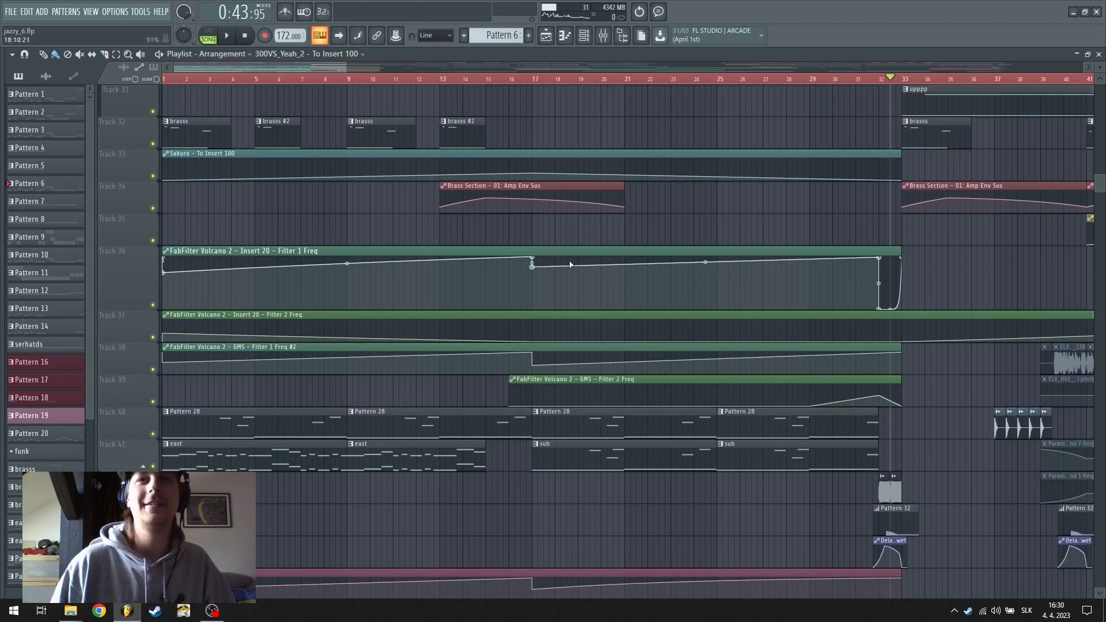
pyautogui.click(487, 77)
pyautogui.scroll(10, 557, 83)
pyautogui.scroll(-5, 557, 83)
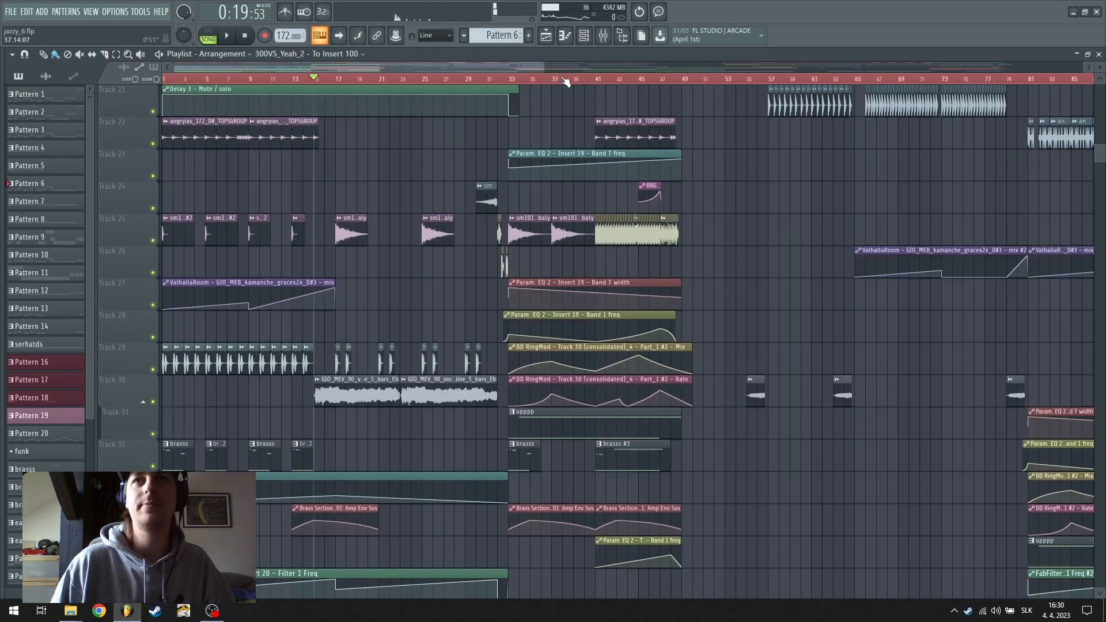
pyautogui.scroll(18, 855, 292)
pyautogui.click(685, 80)
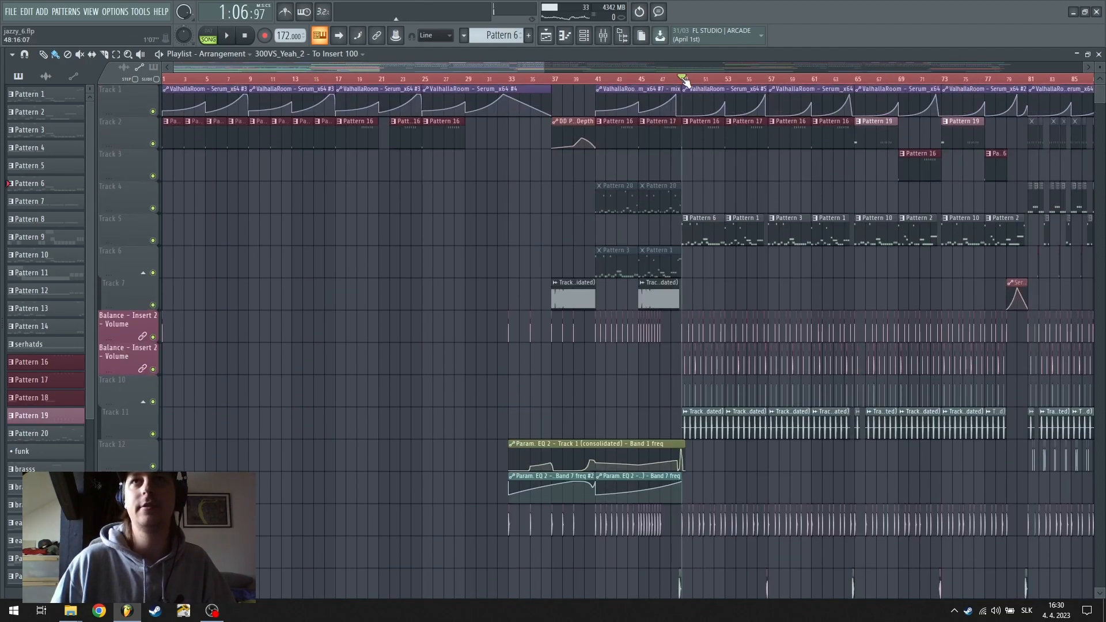
# Examine the drop's pattern, volume automation, kick and percussion tracks from bar 49 onward
pyautogui.scroll(5, 730, 81)
pyautogui.scroll(-3, 910, 481)
pyautogui.scroll(-3, 682, 401)
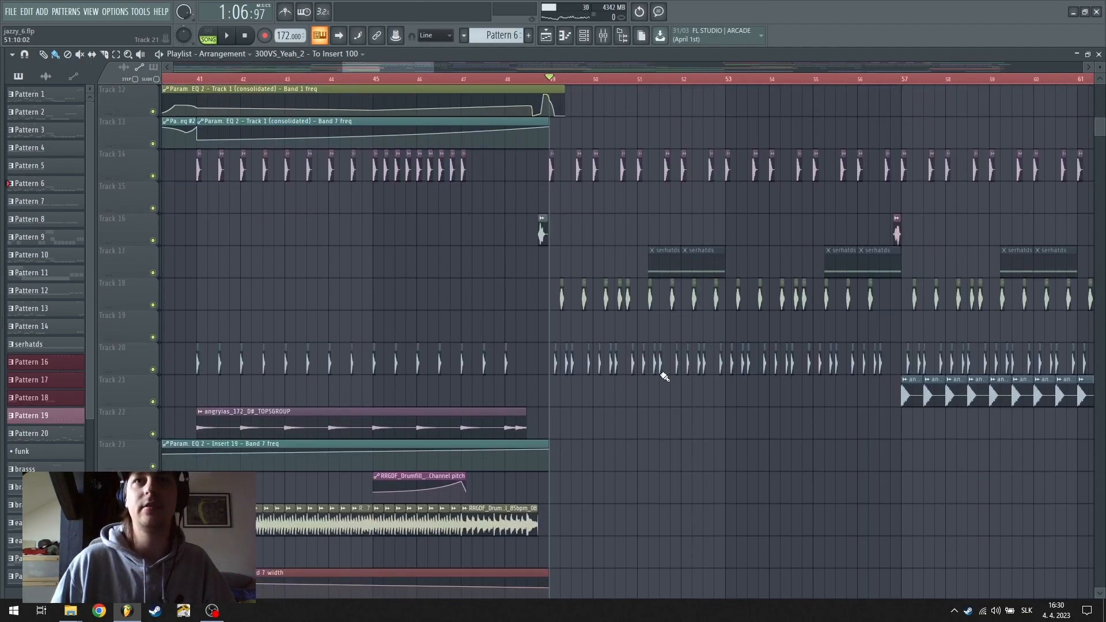
pyautogui.scroll(-4, 686, 65)
pyautogui.scroll(6, 523, 343)
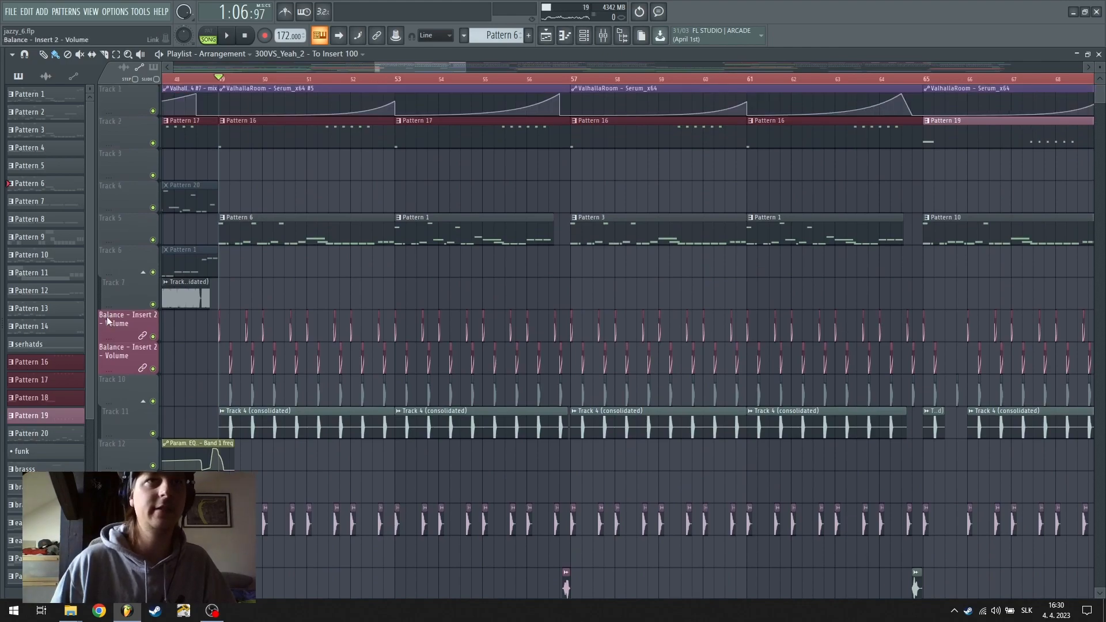
pyautogui.scroll(-3, 127, 239)
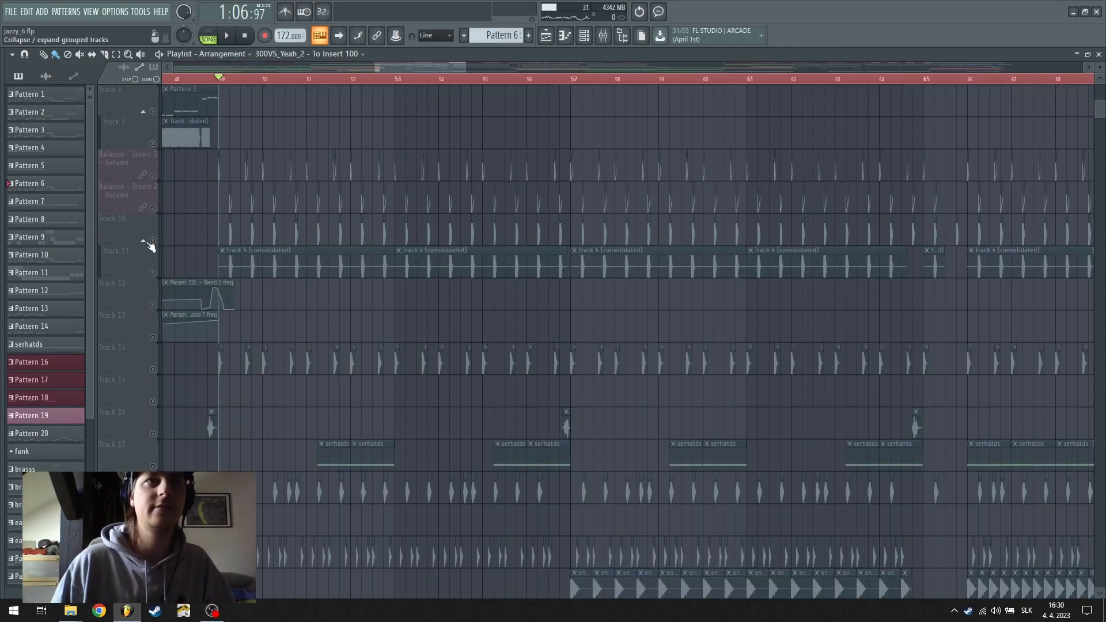
pyautogui.rightClick(152, 241)
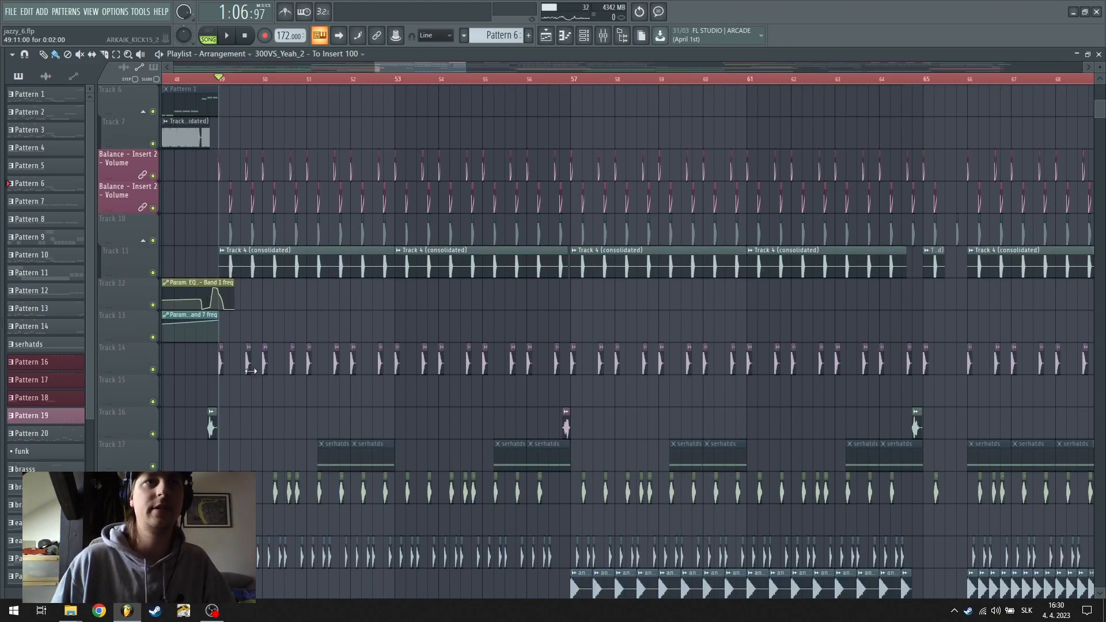
pyautogui.scroll(-3, 258, 436)
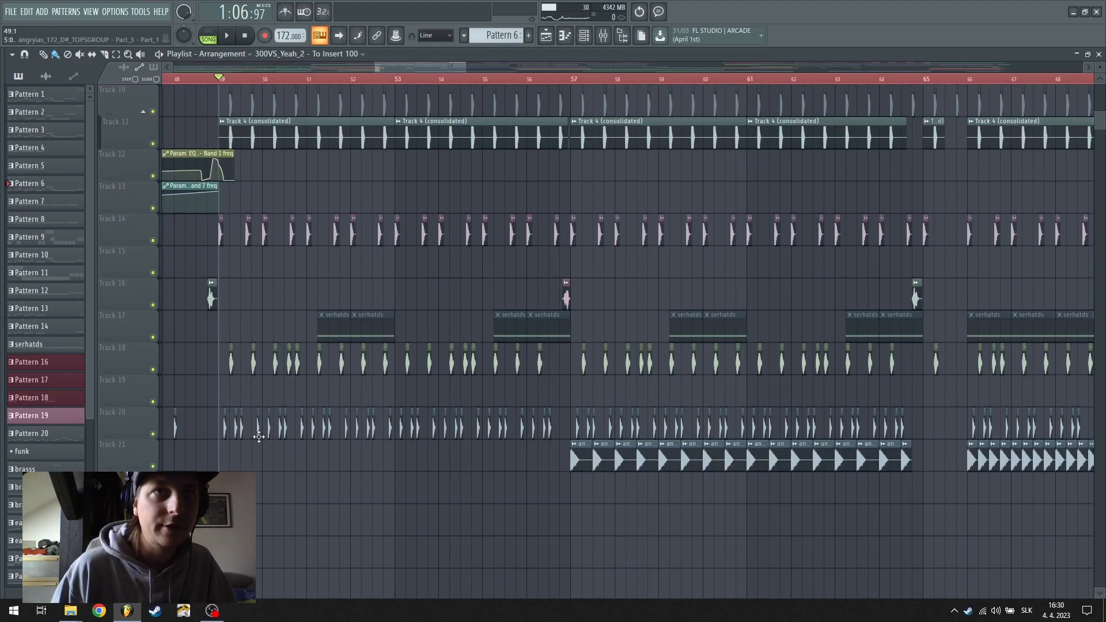
pyautogui.scroll(6, 268, 146)
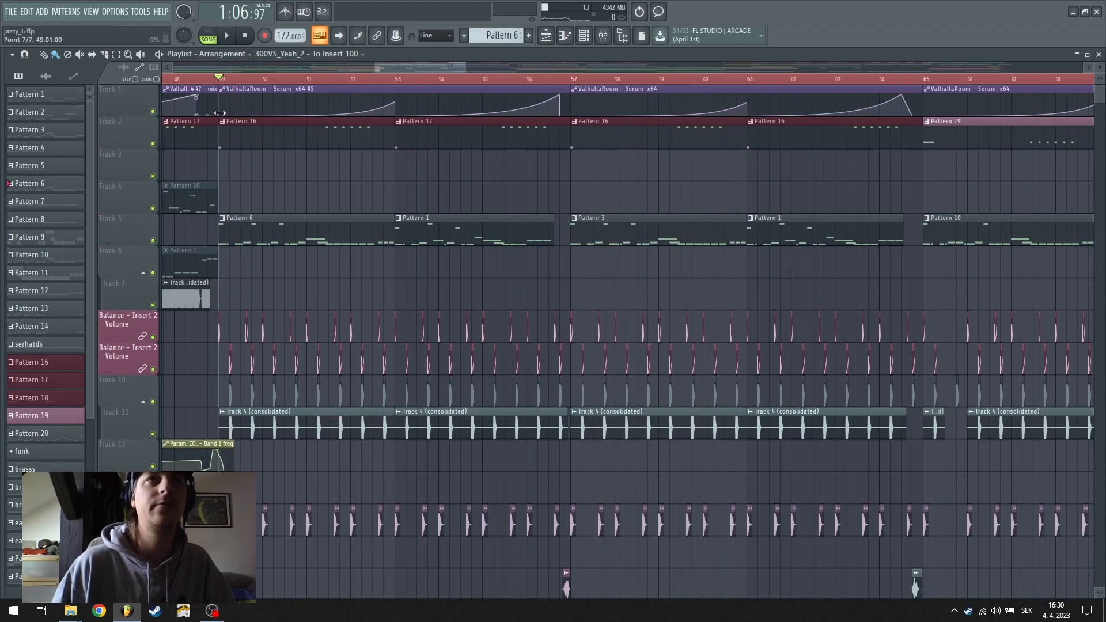
# Mute Track 2 and play the drop from bar 49 without it, then stop
pyautogui.click(153, 143)
pyautogui.scroll(-4, 264, 289)
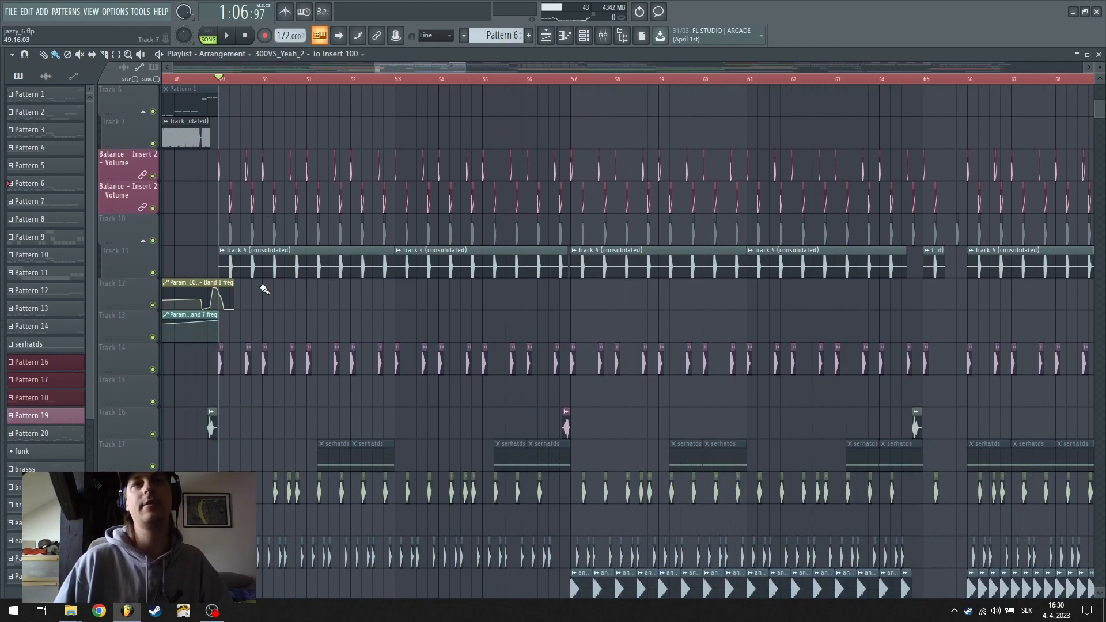
pyautogui.scroll(5, 262, 288)
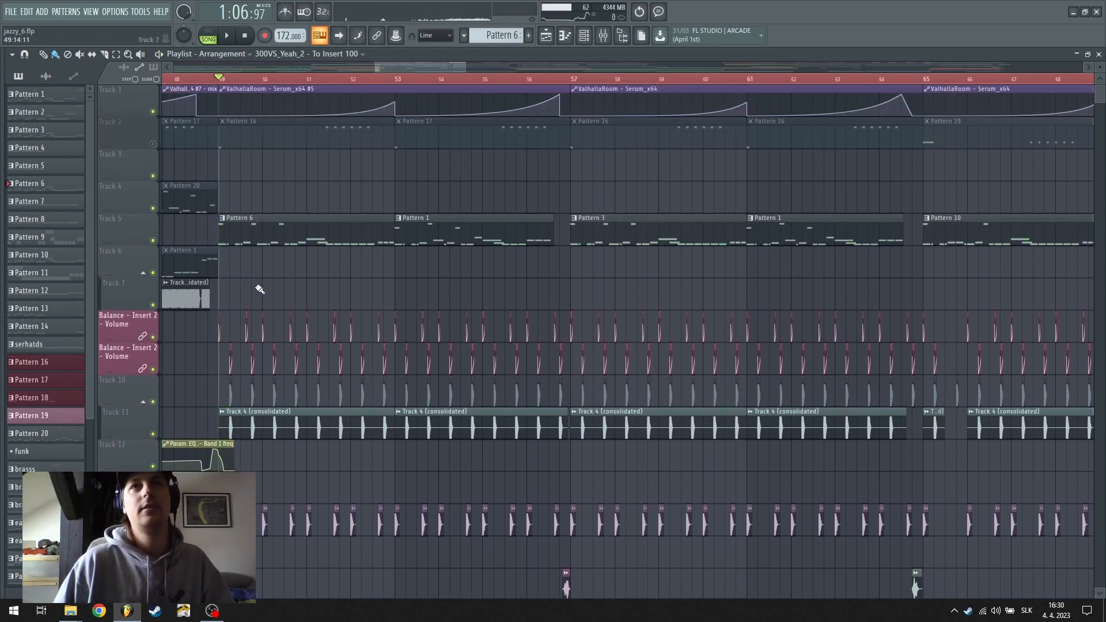
pyautogui.press('F5')
pyautogui.click(546, 40)
pyautogui.press('space')
pyautogui.press('space')
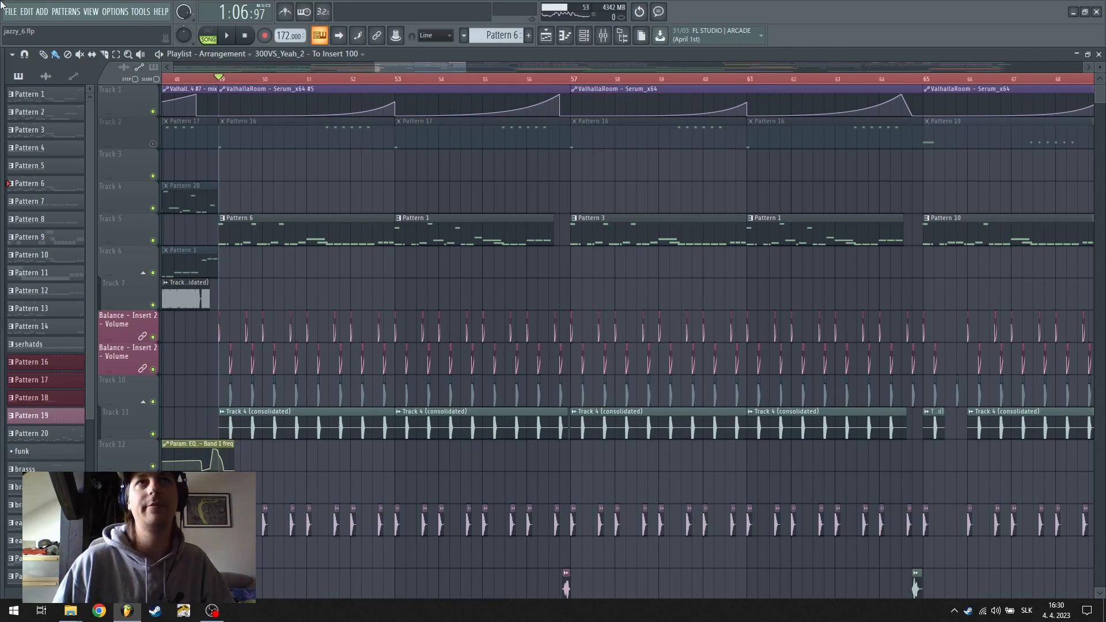
# Exit Steam and one more background program from the Windows system tray
pyautogui.rightClick(967, 610)
pyautogui.click(973, 601)
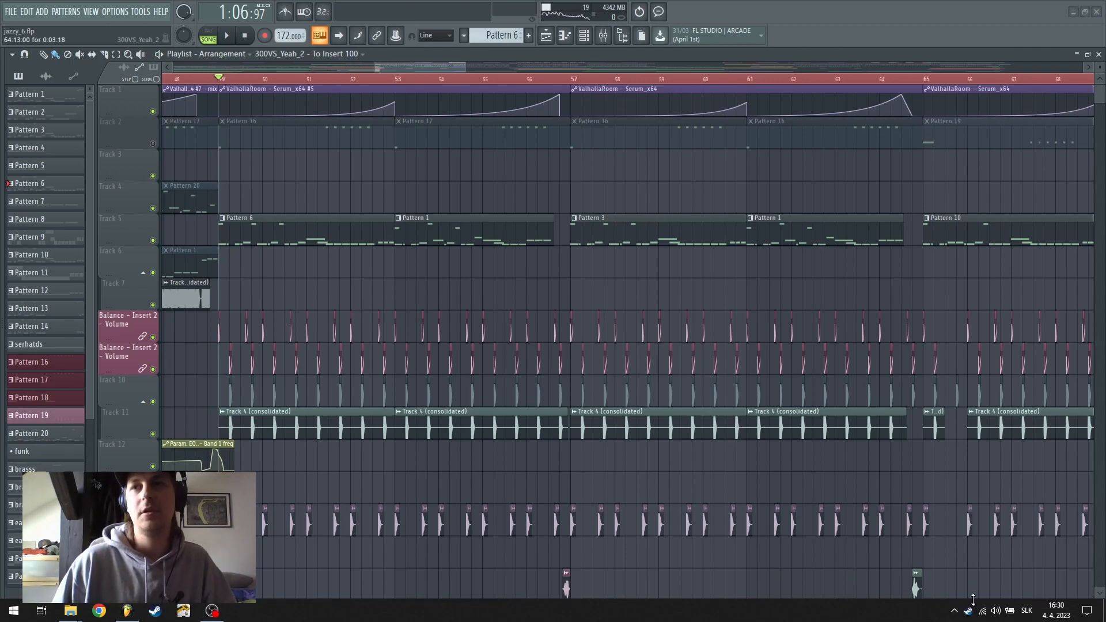
pyautogui.click(968, 612)
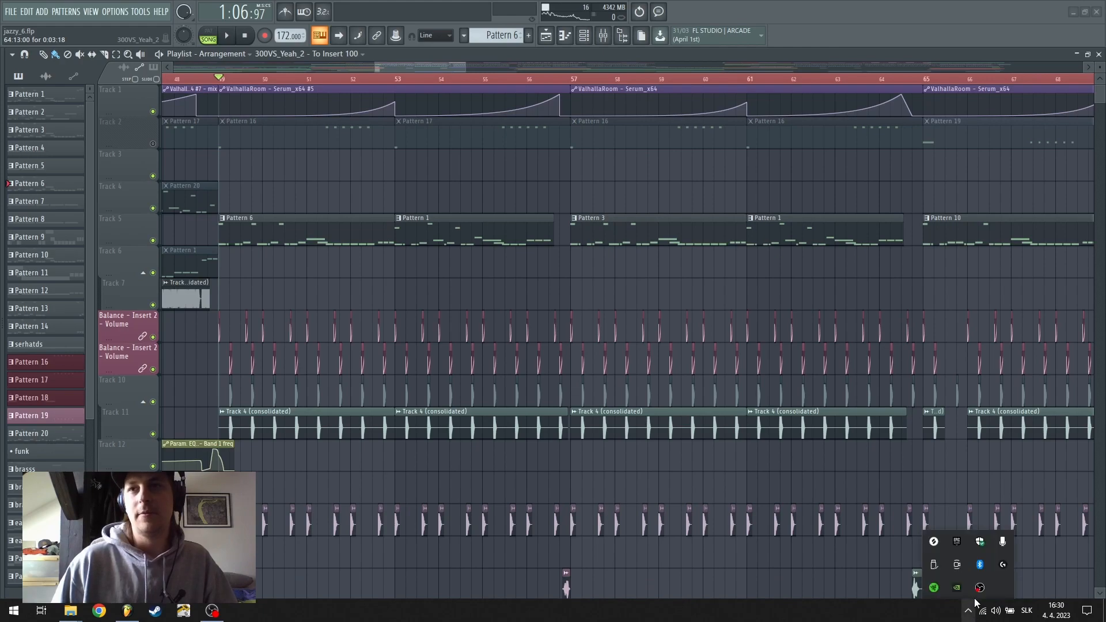
pyautogui.rightClick(954, 540)
pyautogui.click(980, 525)
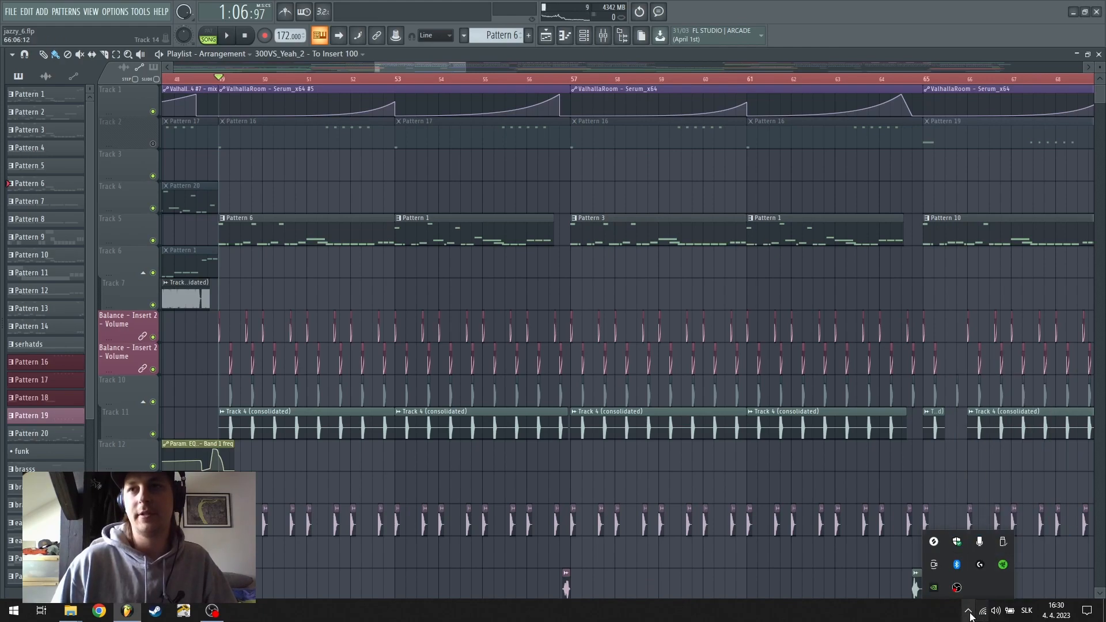
# Turn off Bluetooth in the Windows quick settings and close the notification center
pyautogui.click(969, 611)
pyautogui.click(969, 611)
pyautogui.rightClick(956, 564)
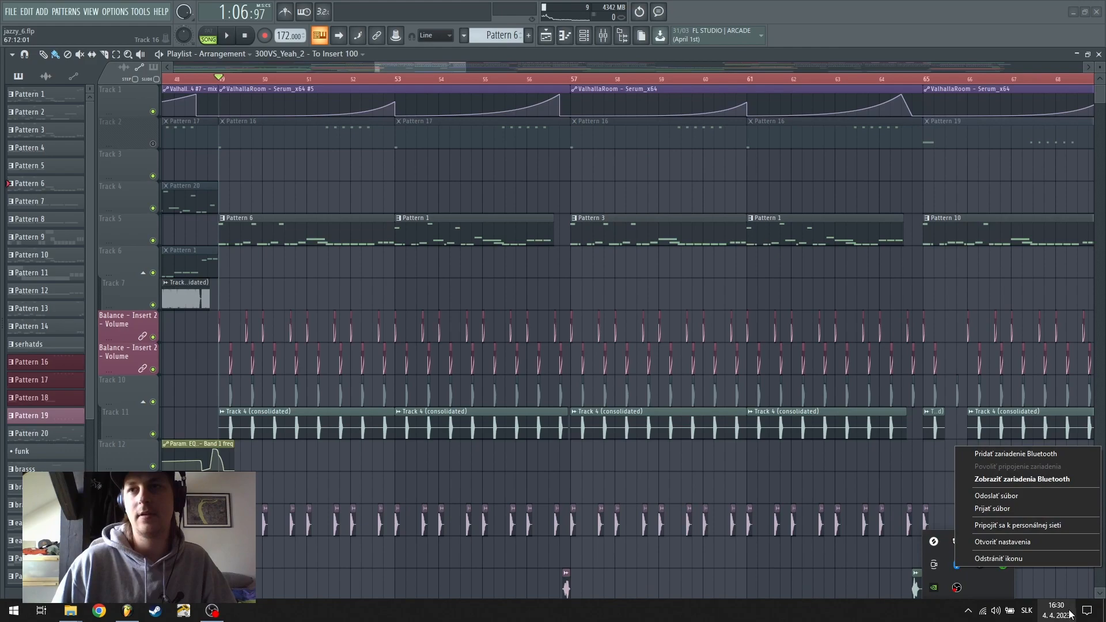
pyautogui.click(1086, 613)
pyautogui.click(967, 418)
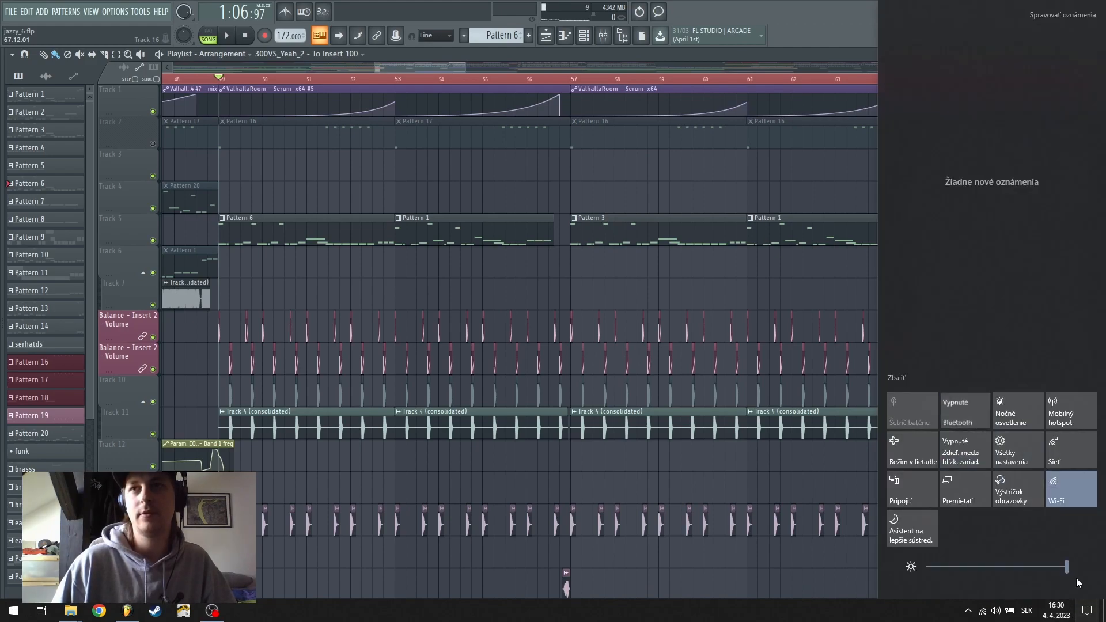
pyautogui.click(1087, 611)
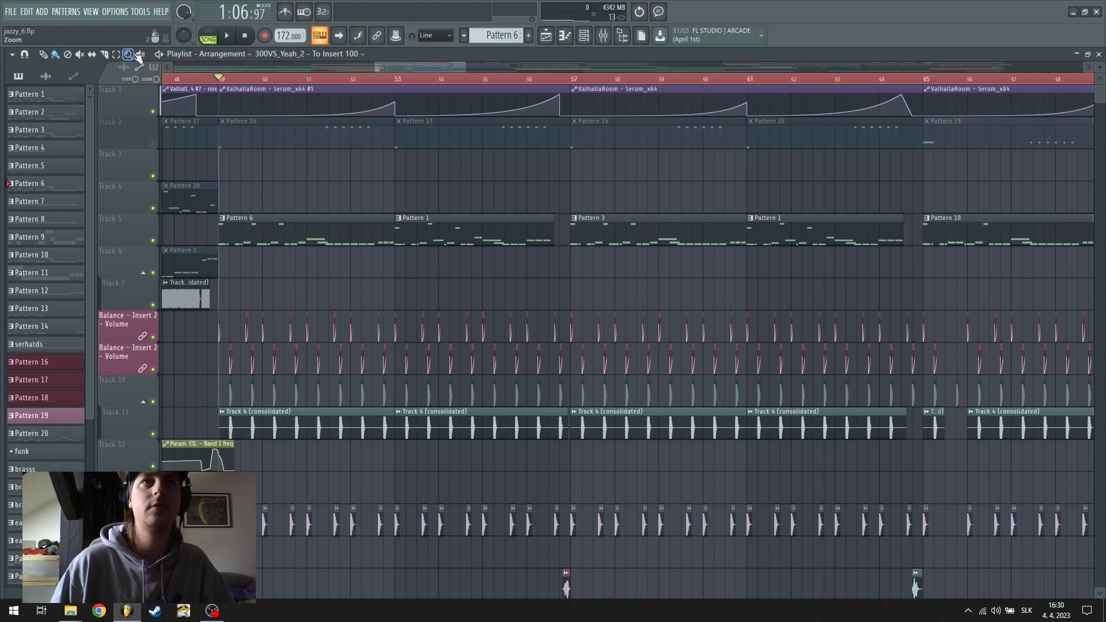
# Switch all playlist tracks back on, including Track 2, and open the audio settings
pyautogui.rightClick(153, 111)
pyautogui.rightClick(152, 111)
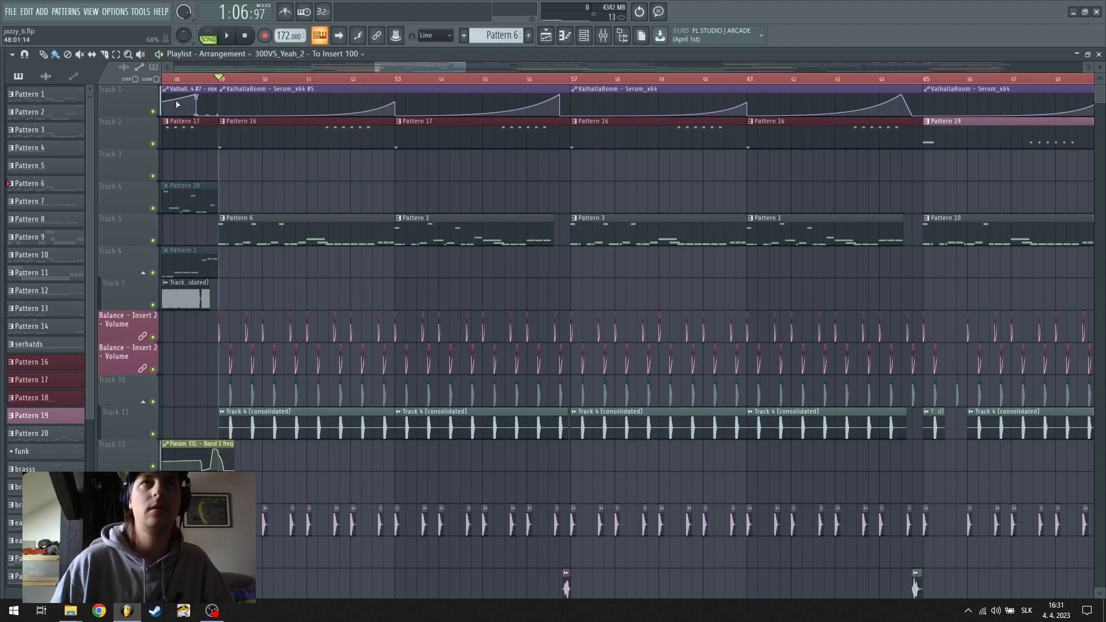
pyautogui.click(115, 11)
pyautogui.click(140, 50)
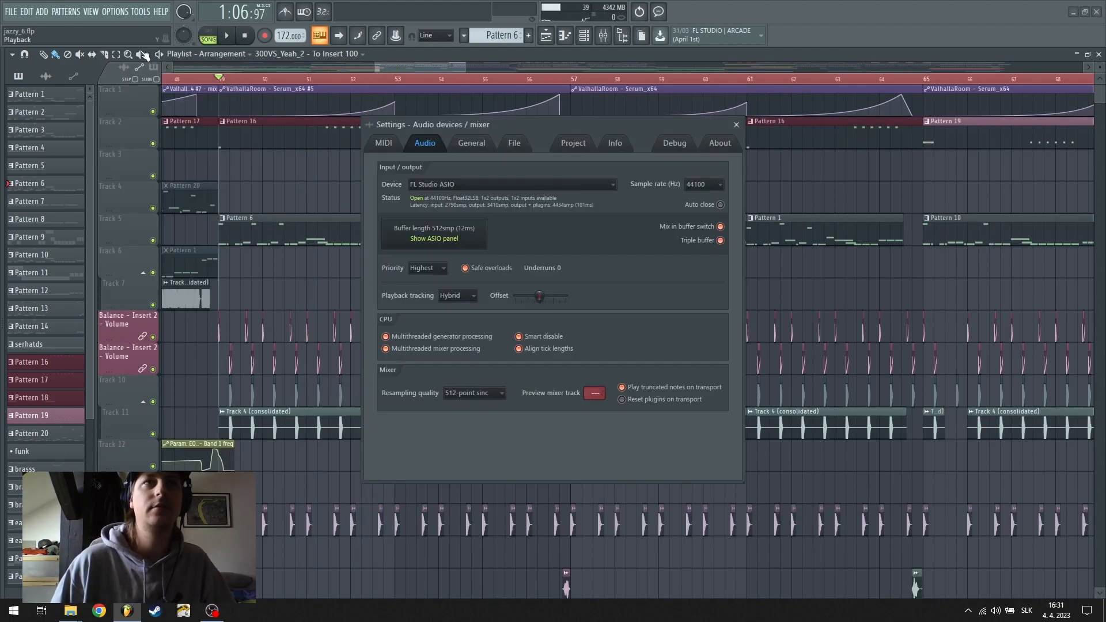
# Close the audio settings and briefly play the drop from bar 49 to test playback
pyautogui.click(499, 187)
pyautogui.click(464, 302)
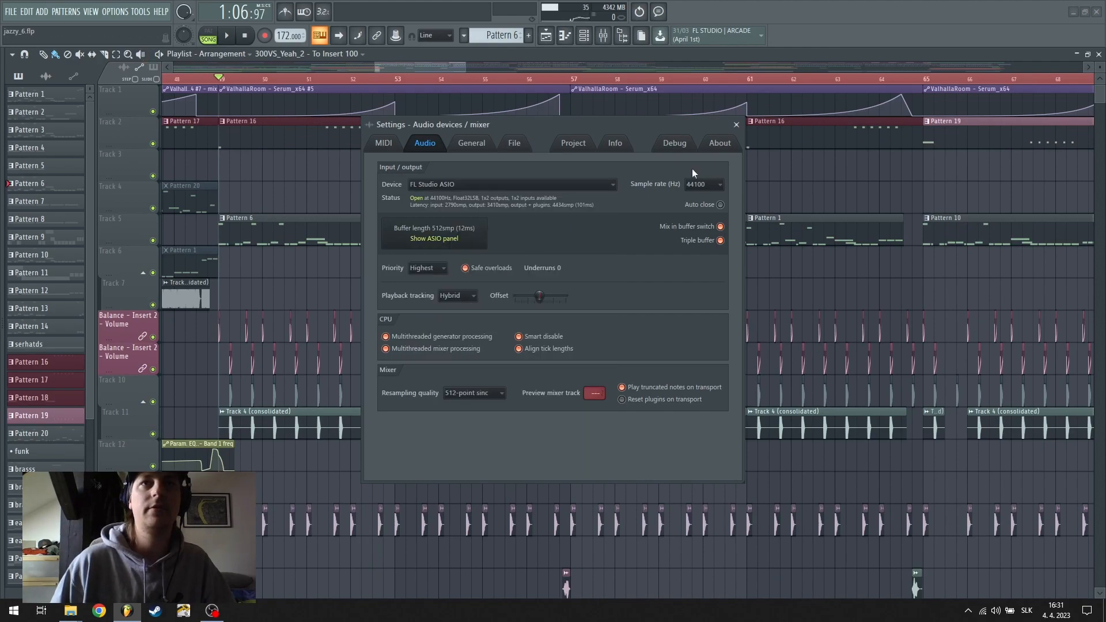
pyautogui.click(736, 125)
pyautogui.press('space')
pyautogui.press('space')
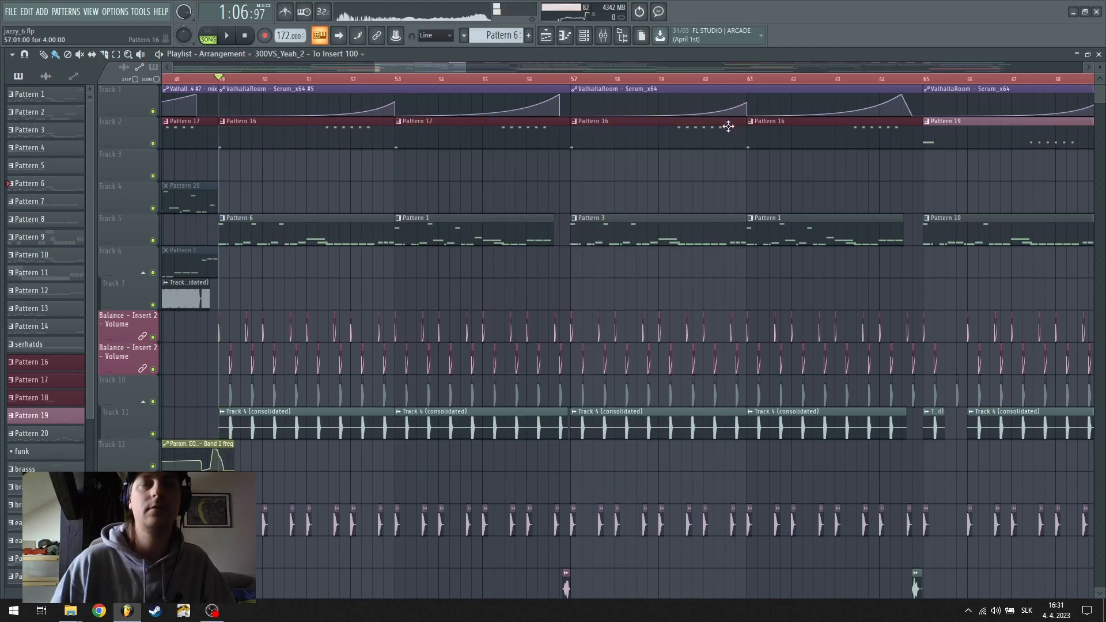
pyautogui.press('F5')
pyautogui.press('F5')
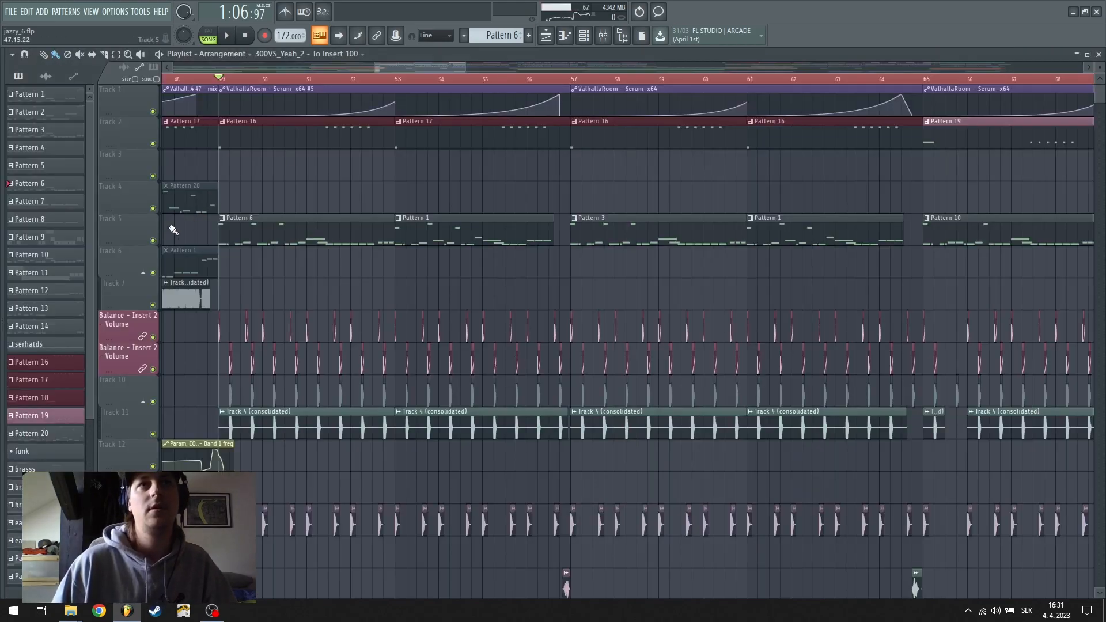
# Solo Track 5, play it from bar 49 with the mixer open, then stop and show the Serum_x64 insert's effect chain
pyautogui.press('space')
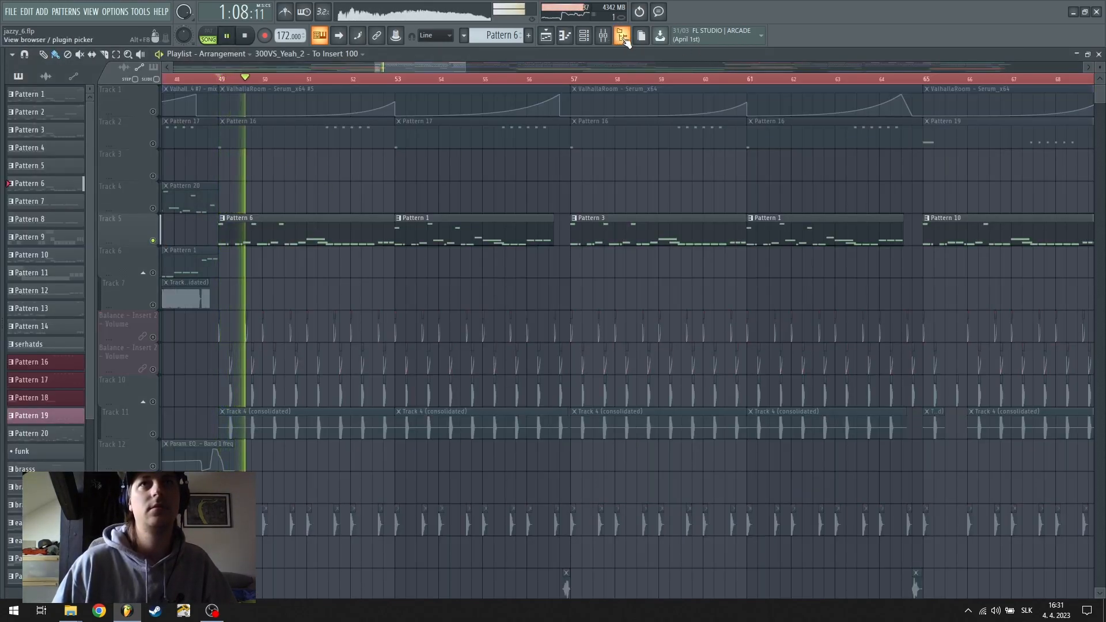
pyautogui.click(605, 37)
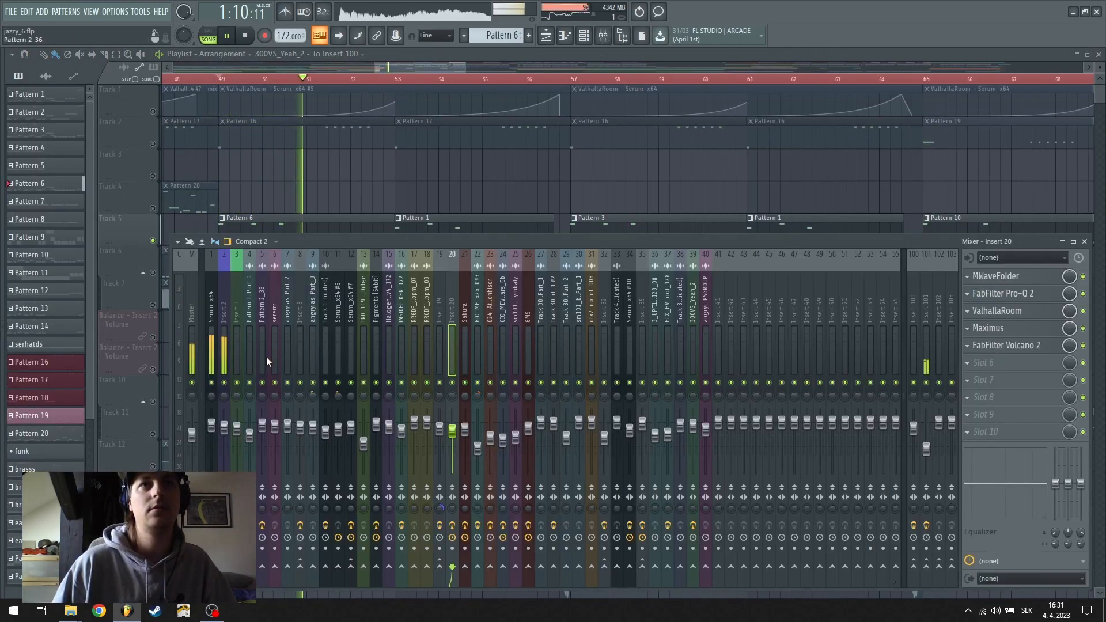
pyautogui.click(221, 344)
pyautogui.press('space')
pyautogui.click(212, 345)
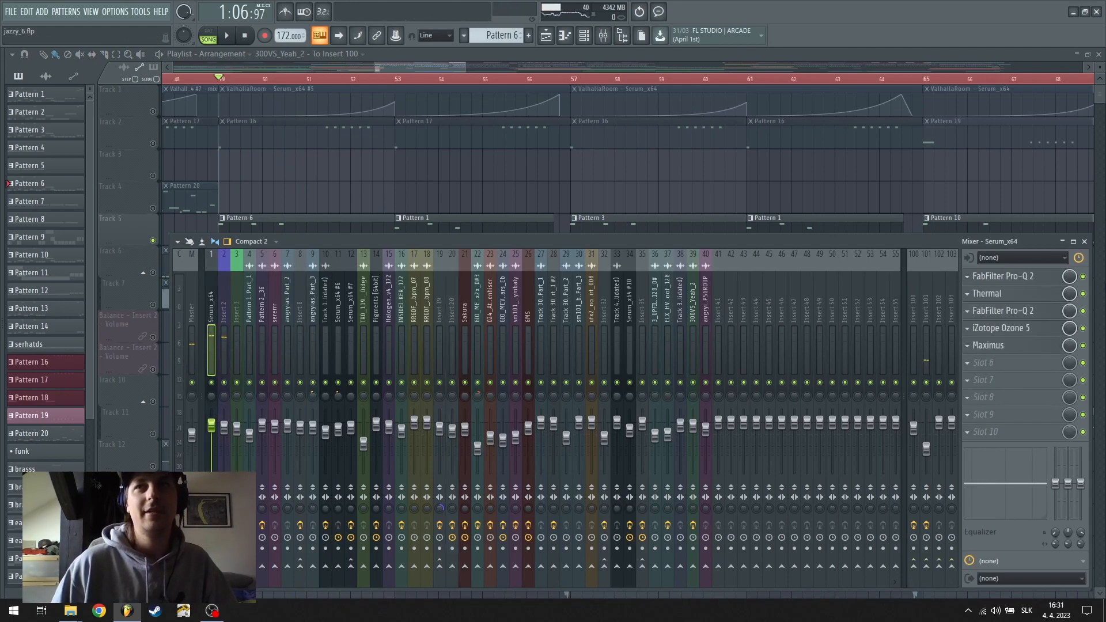
# Open the channel rack and look at the Serum_x64 #4 instrument
pyautogui.click(584, 35)
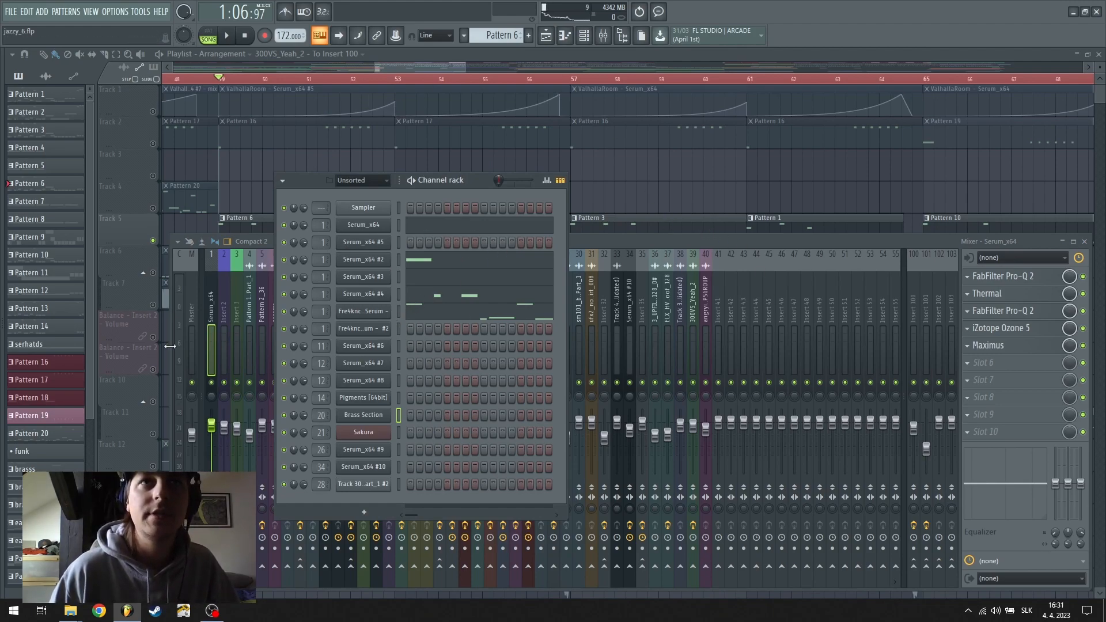
pyautogui.click(399, 66)
pyautogui.scroll(-5, 339, 130)
pyautogui.scroll(5, 334, 139)
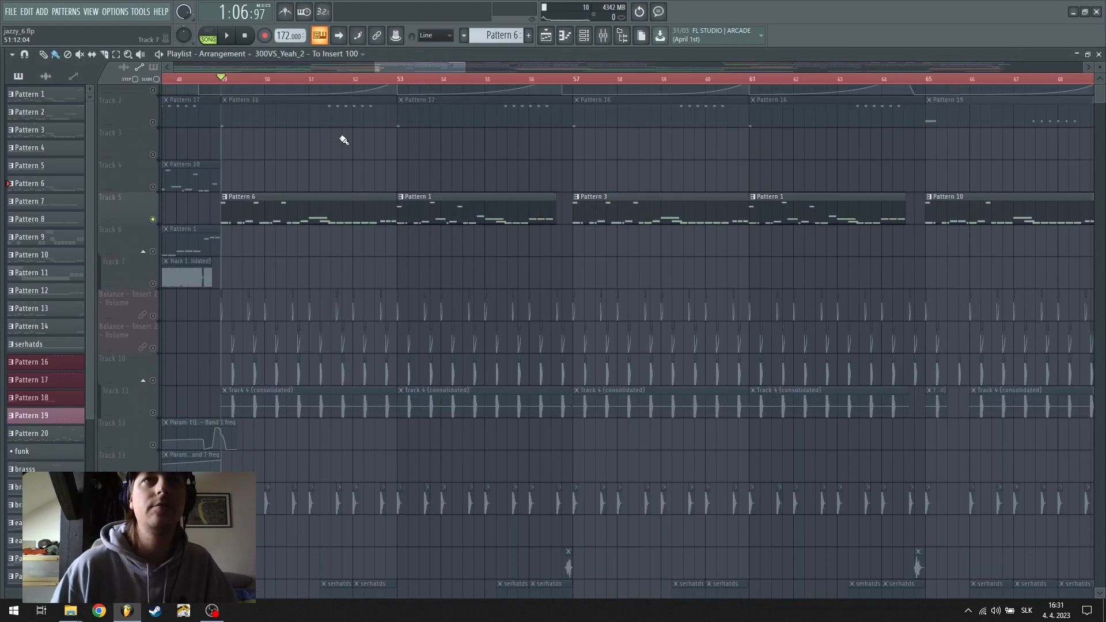
pyautogui.click(583, 35)
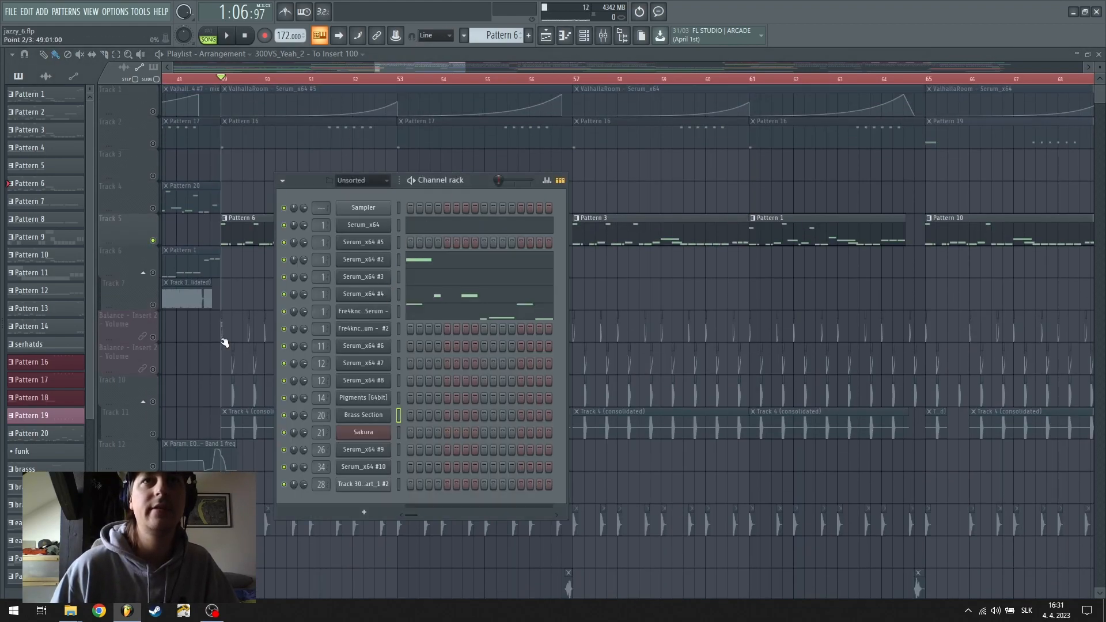
pyautogui.click(357, 296)
pyautogui.click(640, 224)
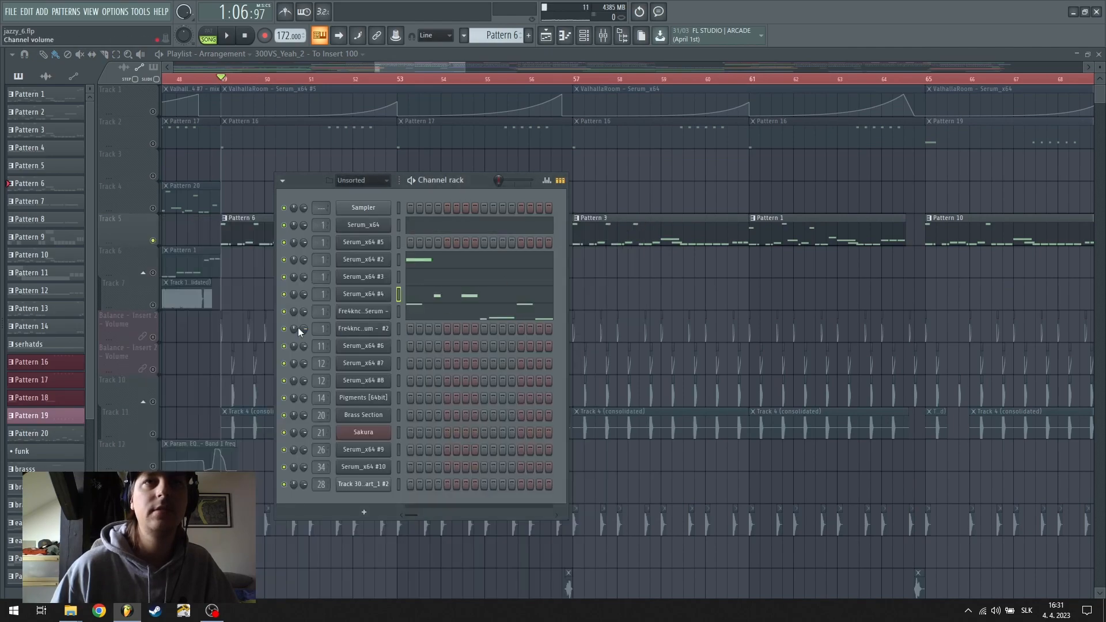
# View the Fre4knc Serum channel's patch, then close it and the channel rack
pyautogui.click(371, 315)
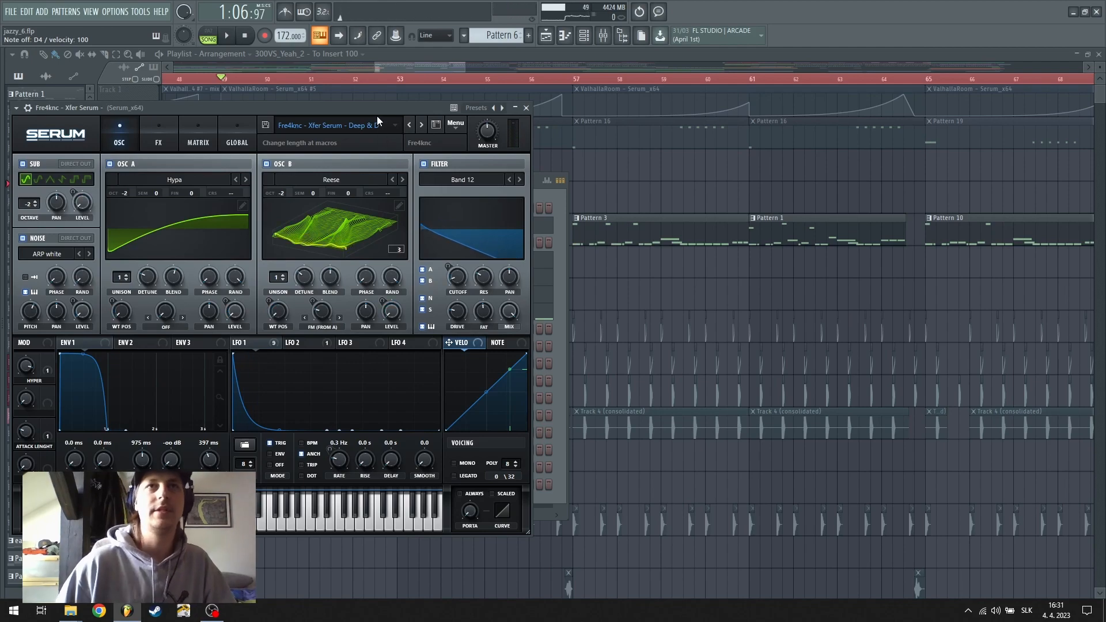
pyautogui.moveTo(383, 113); pyautogui.dragTo(514, 117)
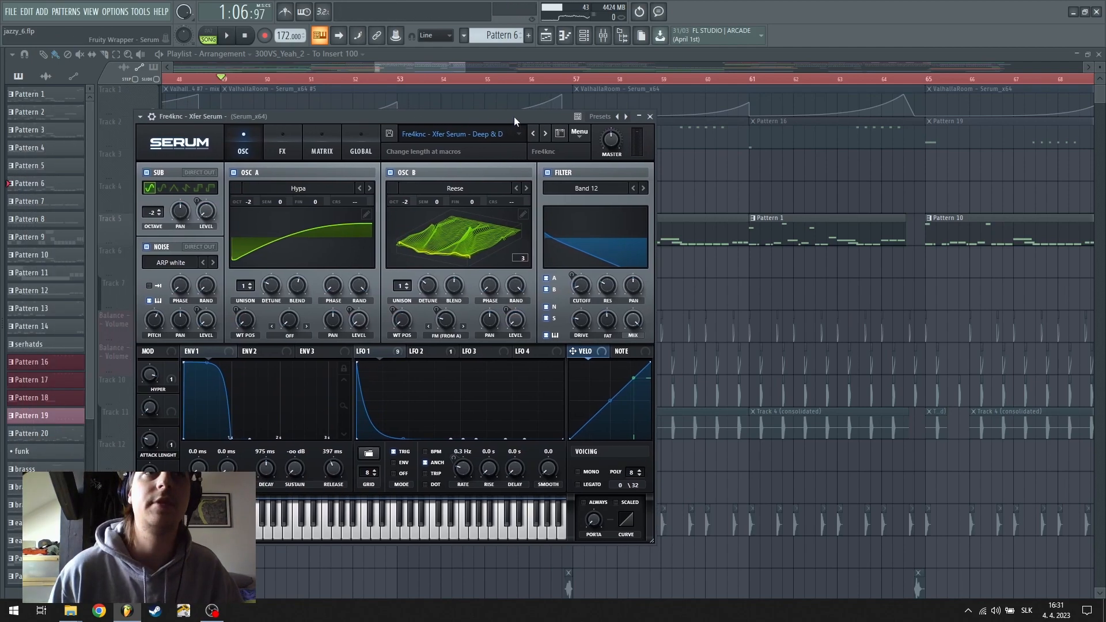
pyautogui.click(656, 108)
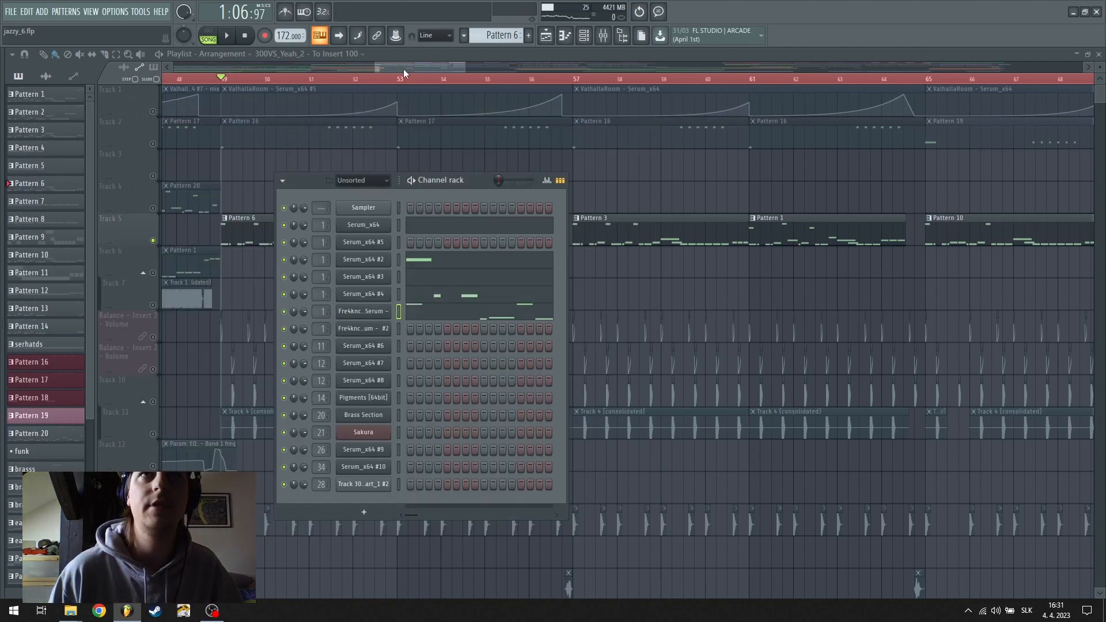
pyautogui.press('F6')
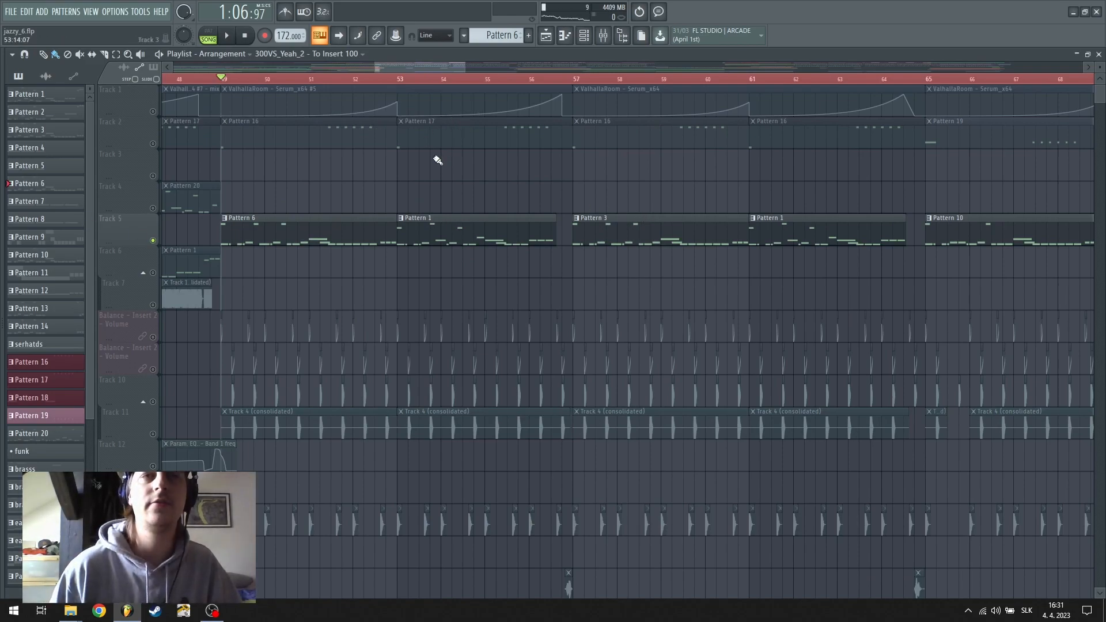
# Open Pattern 6's Serum_x64 notes in the piano roll, play the pattern, and return to the playlist
pyautogui.doubleClick(315, 239)
pyautogui.moveTo(404, 65); pyautogui.dragTo(317, 85)
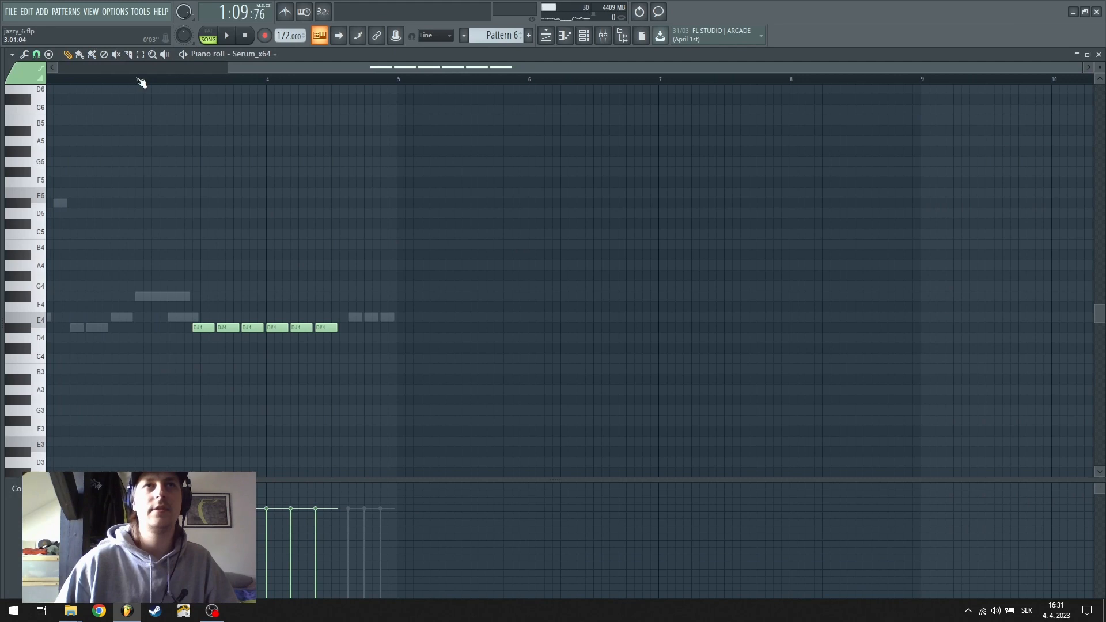
pyautogui.click(141, 80)
pyautogui.press('space')
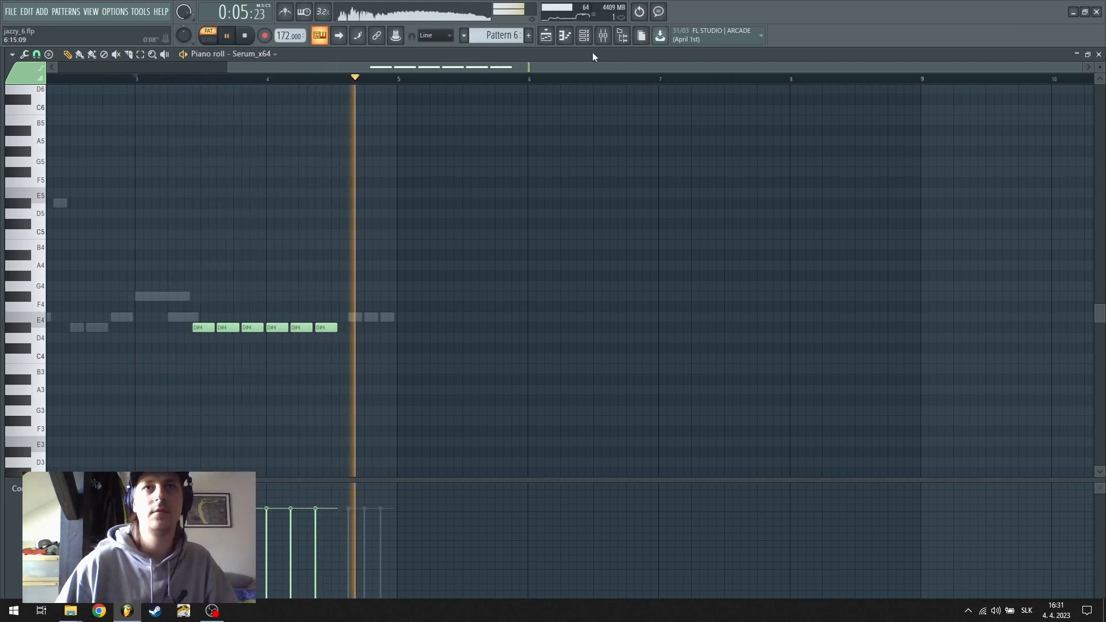
pyautogui.click(544, 40)
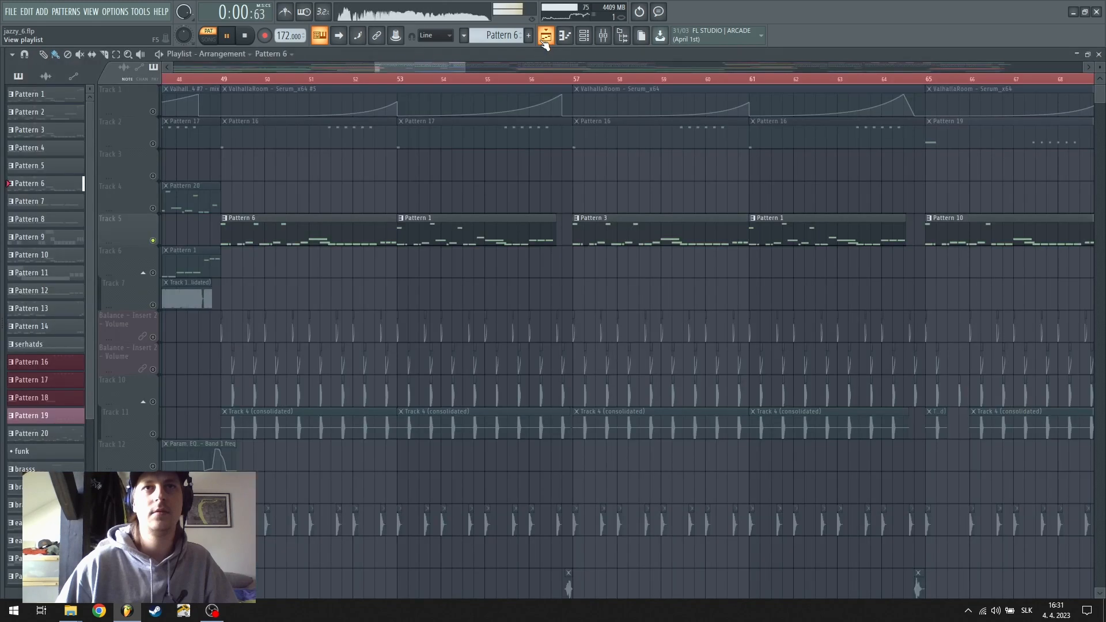
# Play the song from bar 49 with Track 2 added to Track 5, bring in Track 1 during playback, then stop
pyautogui.click(223, 79)
pyautogui.press('space')
pyautogui.click(153, 143)
pyautogui.press('space')
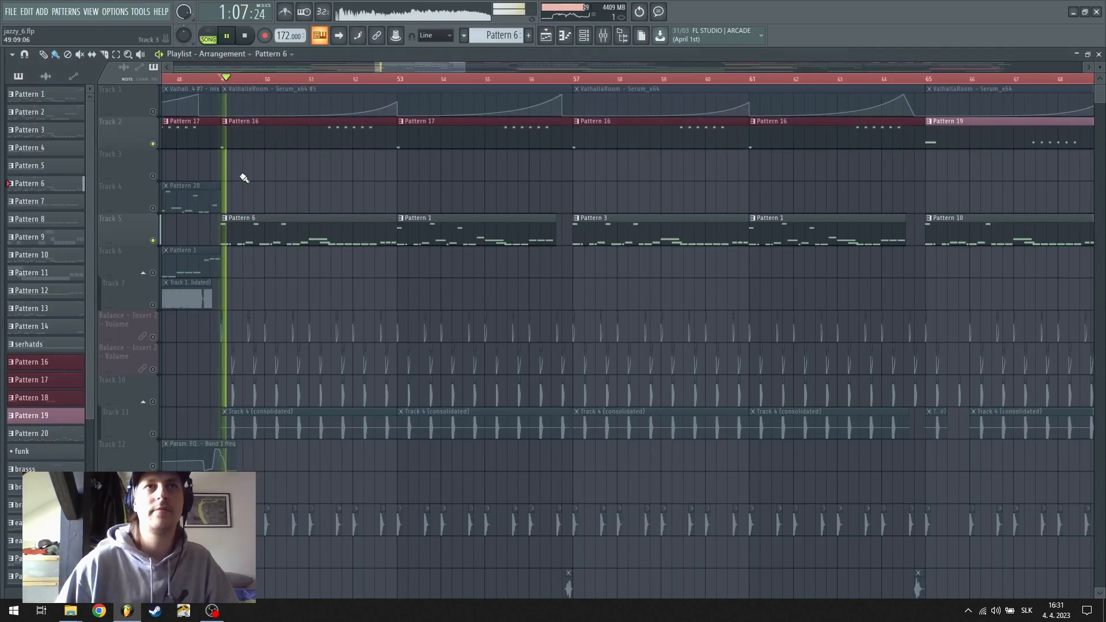
pyautogui.click(154, 111)
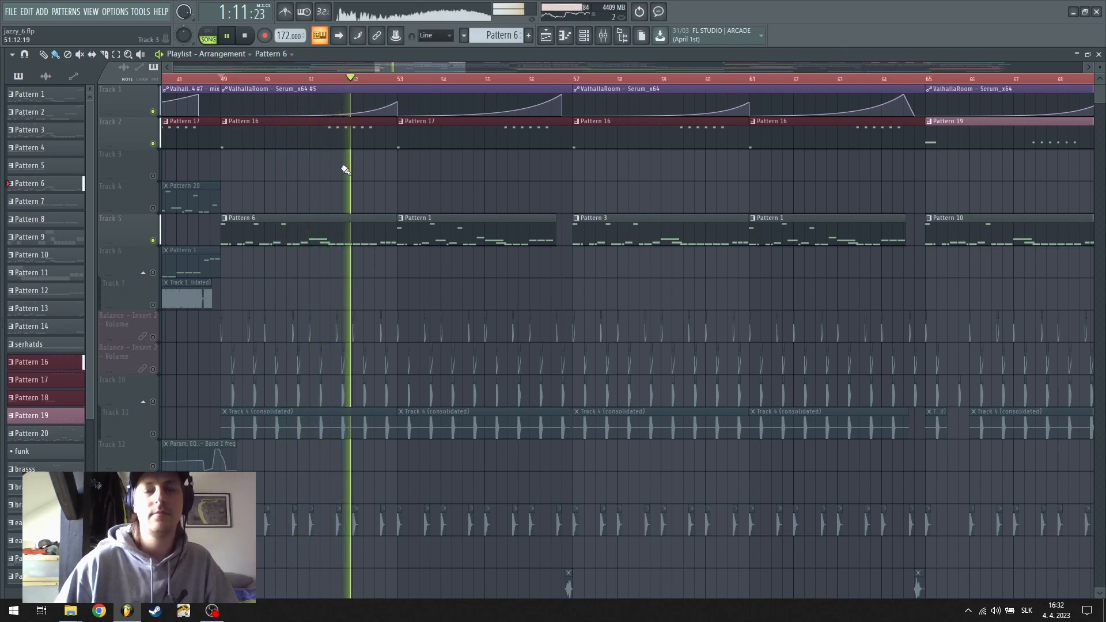
pyautogui.press('F5')
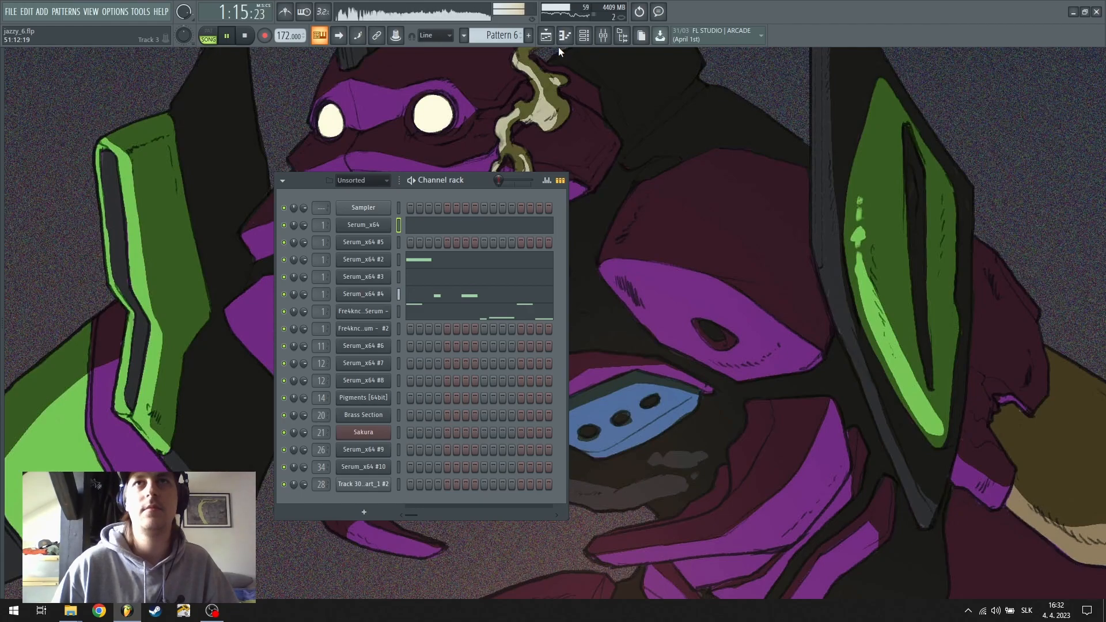
pyautogui.press('space')
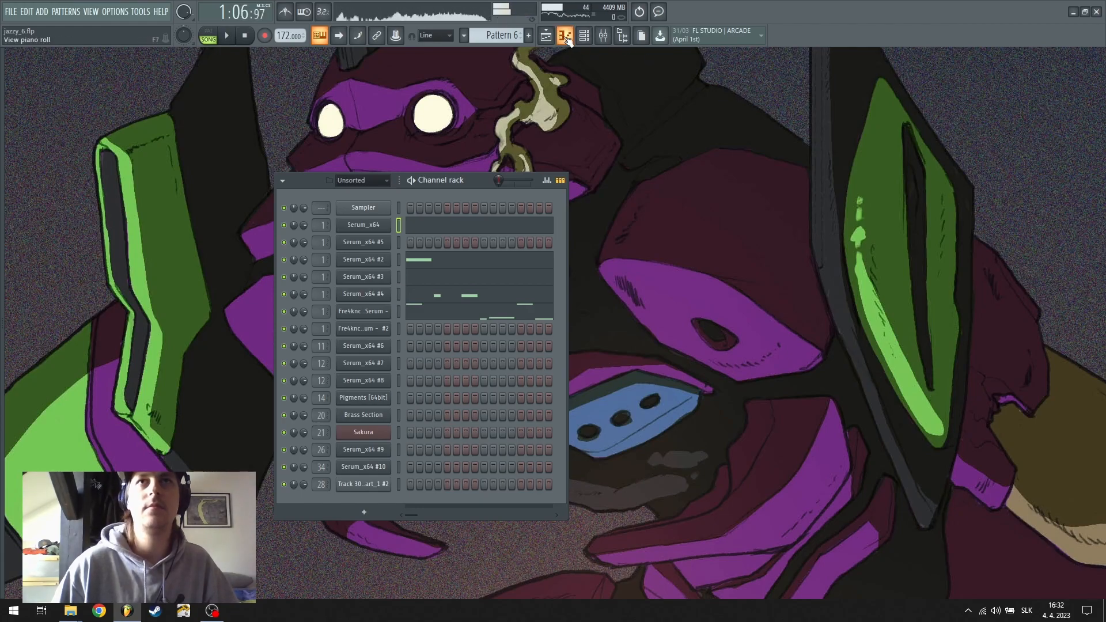
# Bring the playlist back up and switch all its tracks on again
pyautogui.press('F5')
pyautogui.scroll(-3, 190, 224)
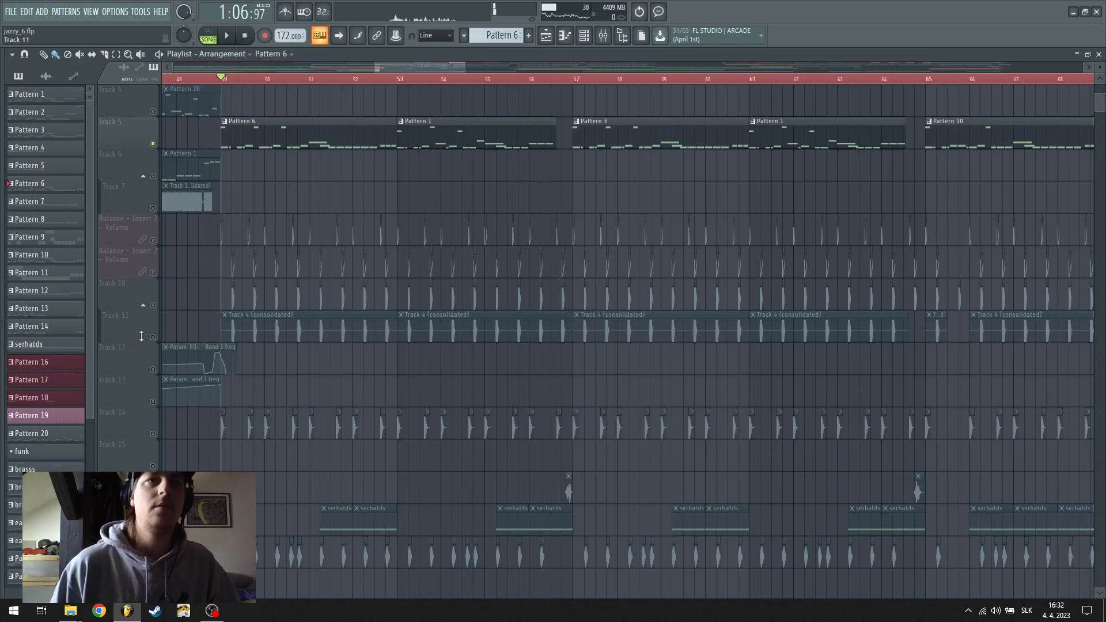
pyautogui.scroll(-11, 157, 341)
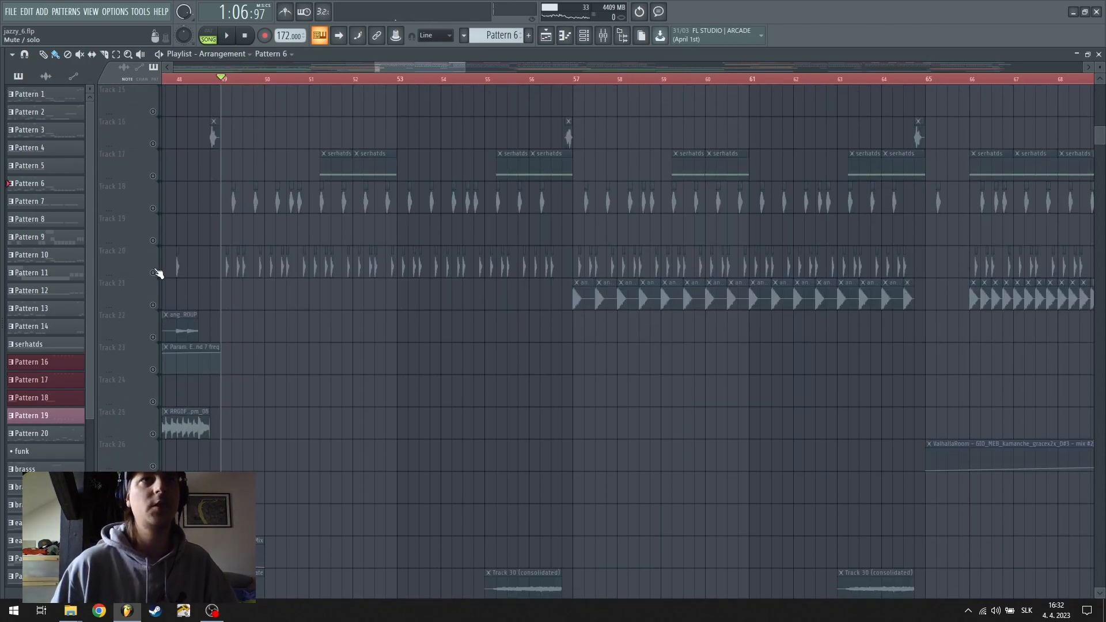
pyautogui.scroll(11, 538, 474)
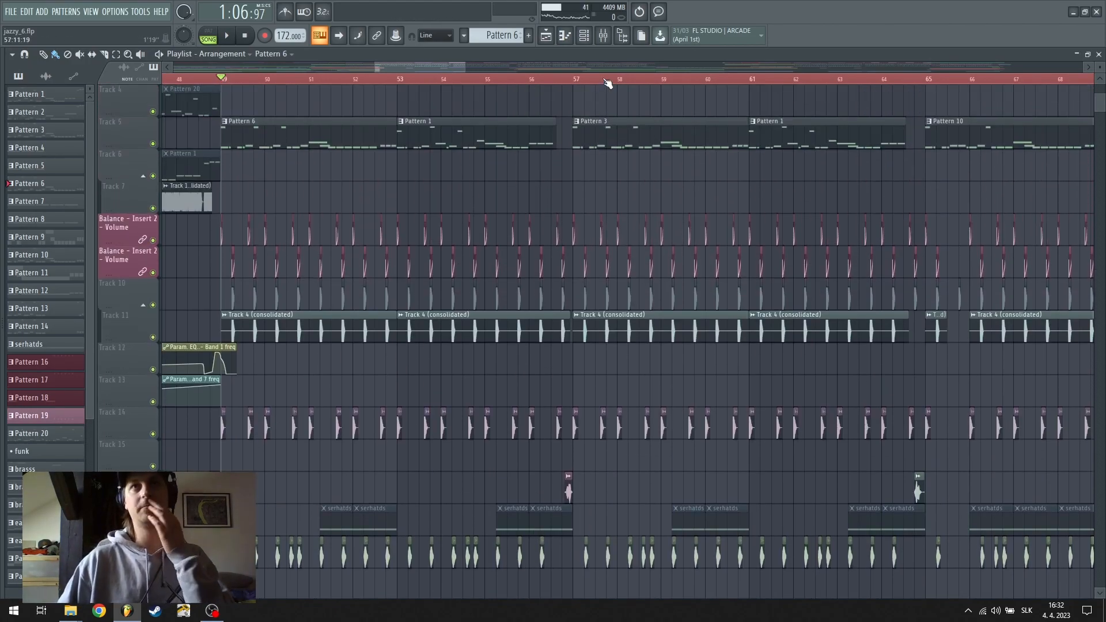
pyautogui.scroll(-10, 604, 86)
pyautogui.scroll(3, 595, 191)
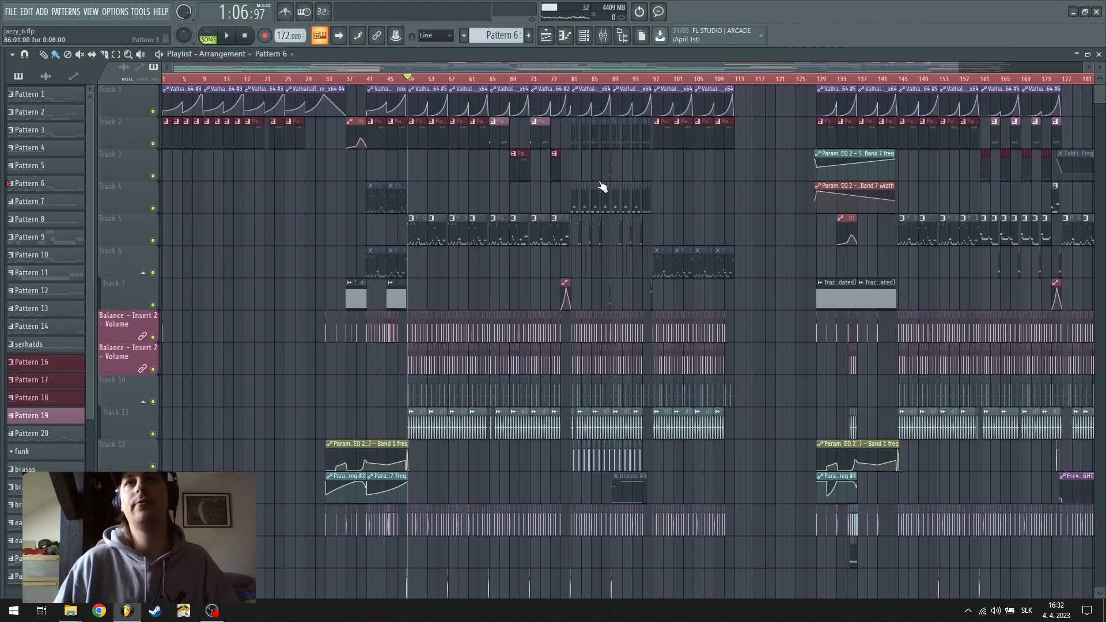
# Place the playhead at bar 33 and look over the tracks in the build-up before the drop
pyautogui.click(305, 79)
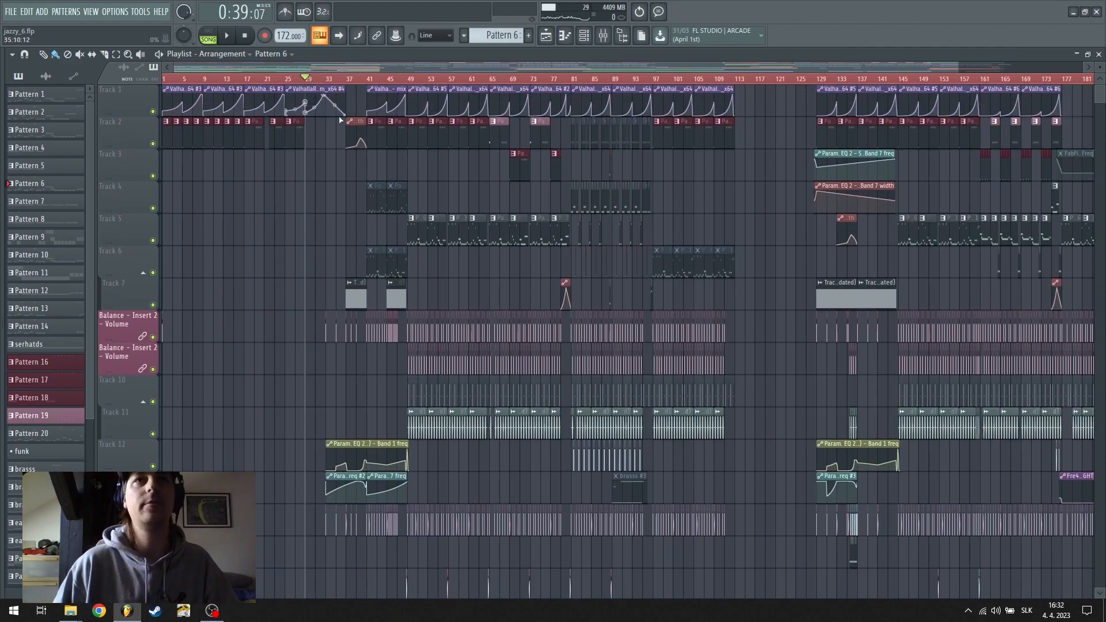
pyautogui.scroll(-13, 357, 101)
pyautogui.click(327, 79)
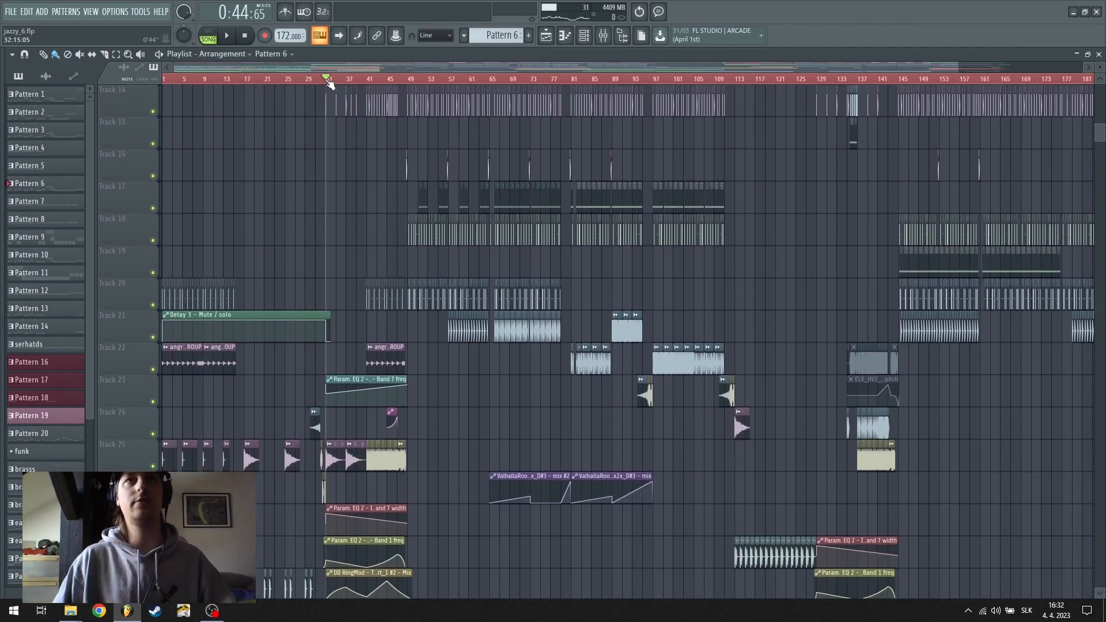
pyautogui.scroll(9, 853, 315)
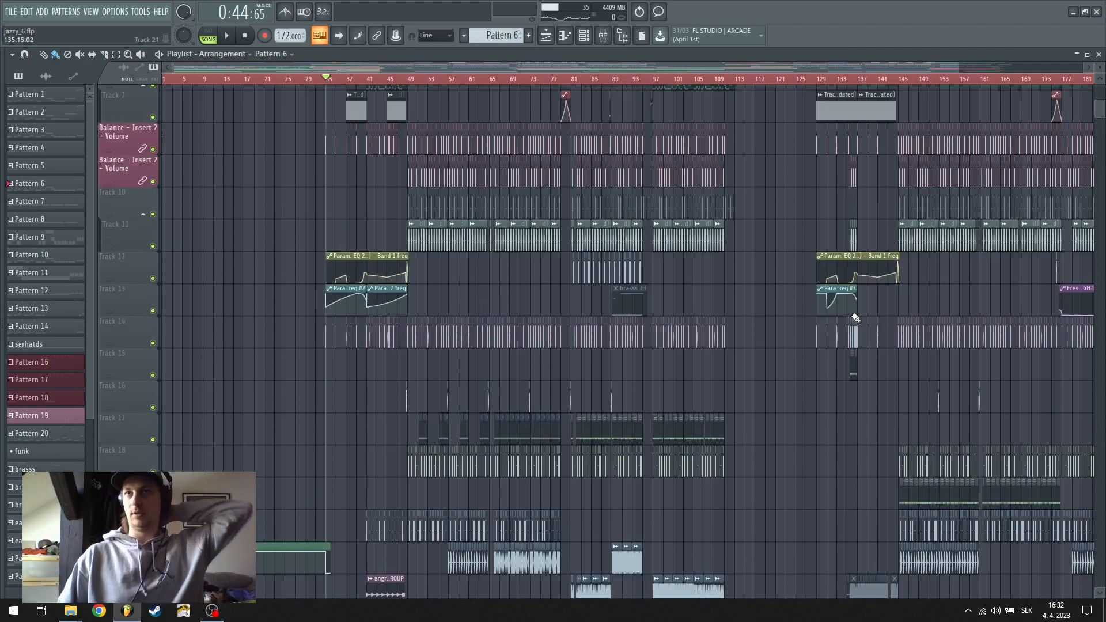
pyautogui.scroll(4, 840, 300)
pyautogui.scroll(1, 815, 276)
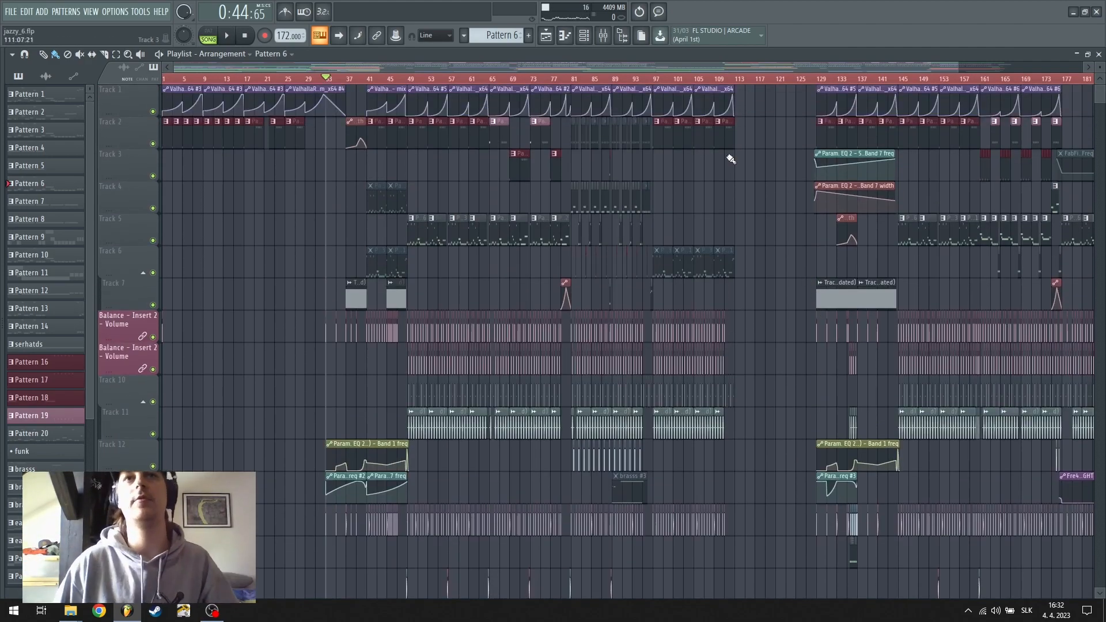
# Return the playhead to the song's start and examine the whole arrangement, including the lower FabFilter Volcano 2 automation tracks
pyautogui.scroll(3, 730, 80)
pyautogui.moveTo(711, 67); pyautogui.dragTo(276, 67)
pyautogui.press('space')
pyautogui.scroll(-3, 708, 150)
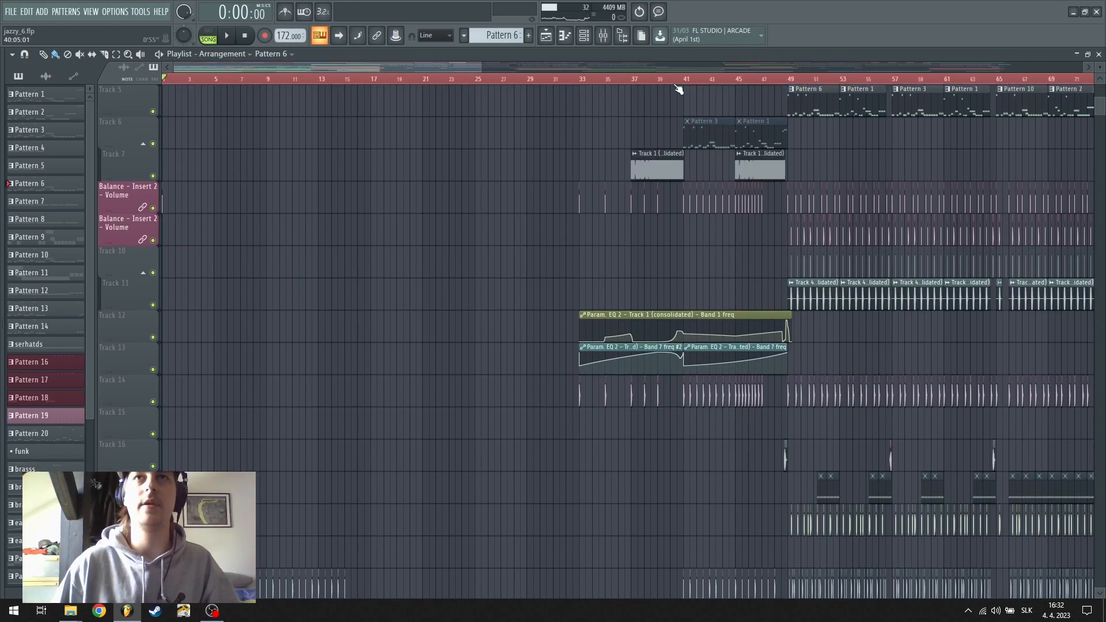
pyautogui.scroll(-5, 686, 81)
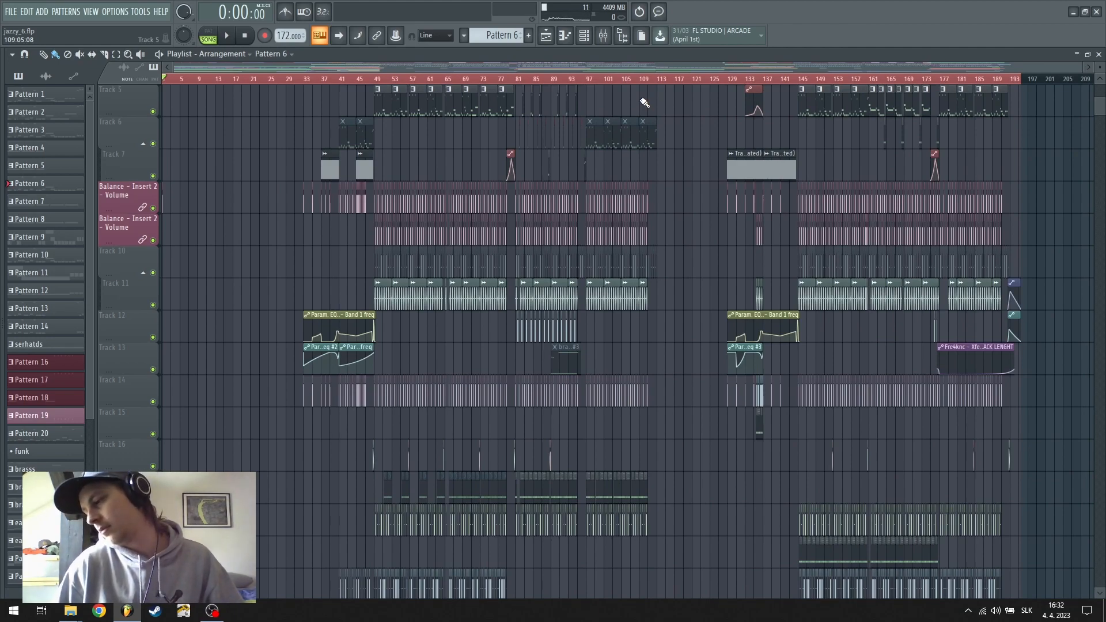
pyautogui.scroll(-4, 527, 294)
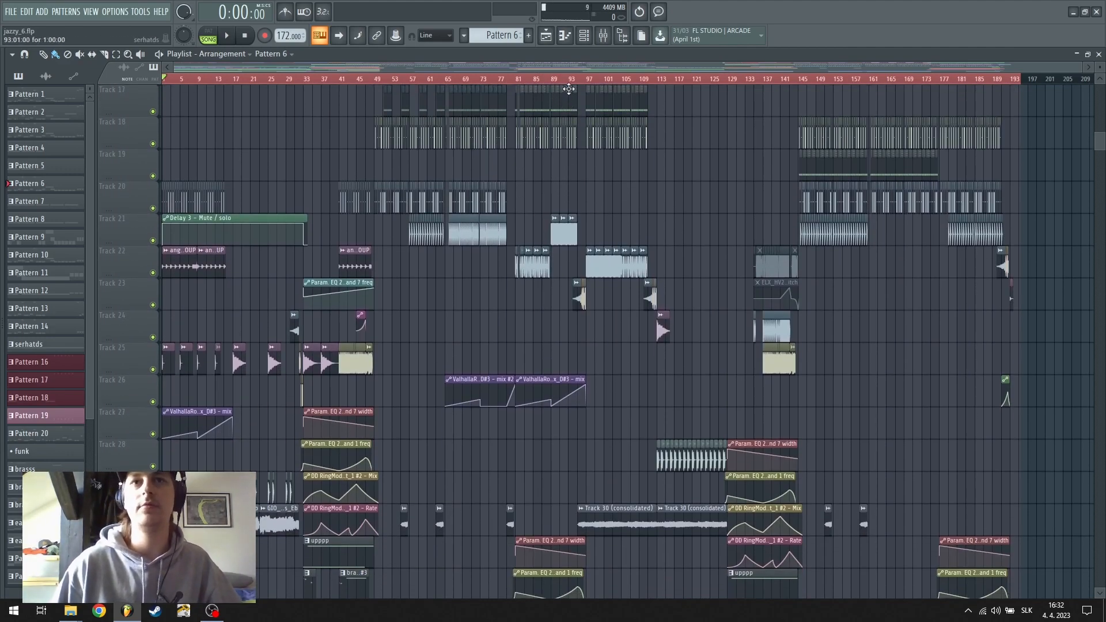
pyautogui.scroll(3, 427, 80)
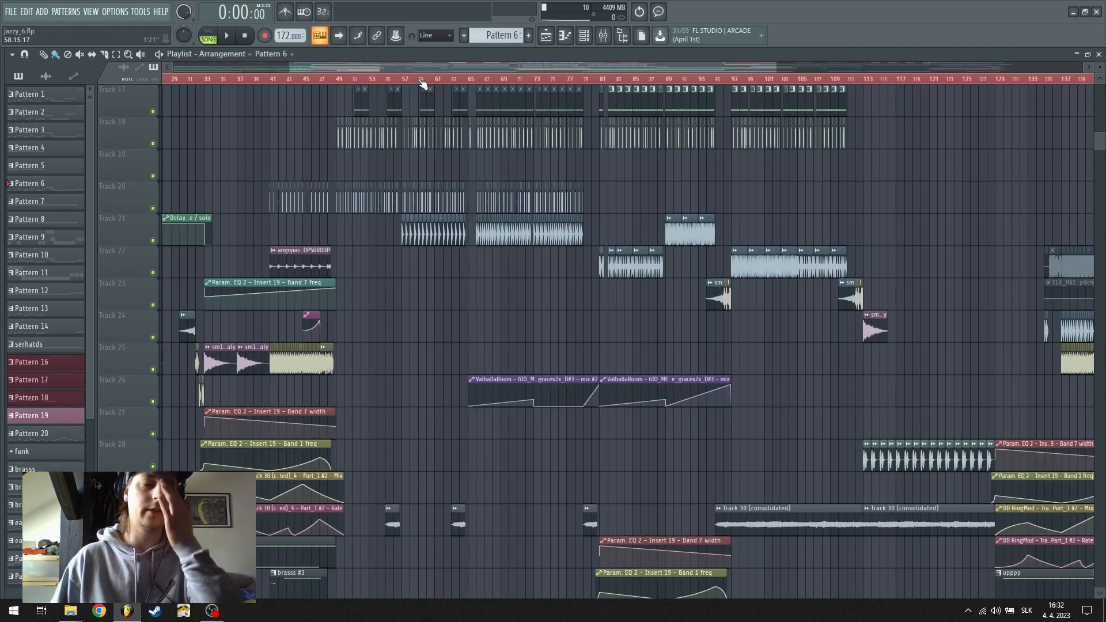
pyautogui.moveTo(435, 66); pyautogui.dragTo(336, 66)
pyautogui.scroll(-4, 403, 230)
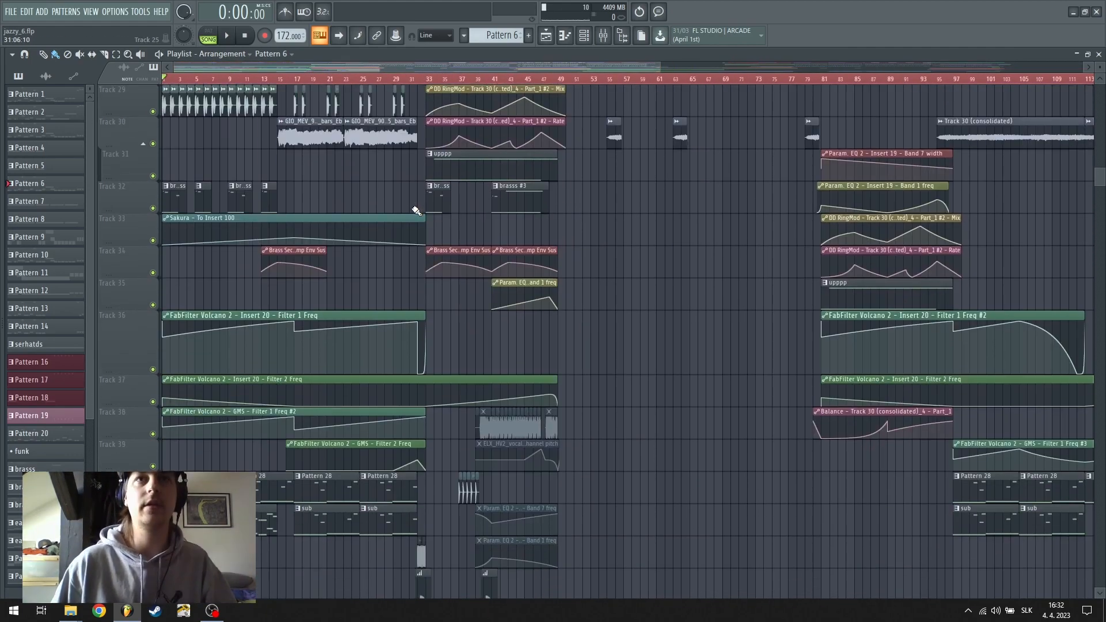
pyautogui.scroll(-3, 454, 85)
pyautogui.scroll(-3, 455, 98)
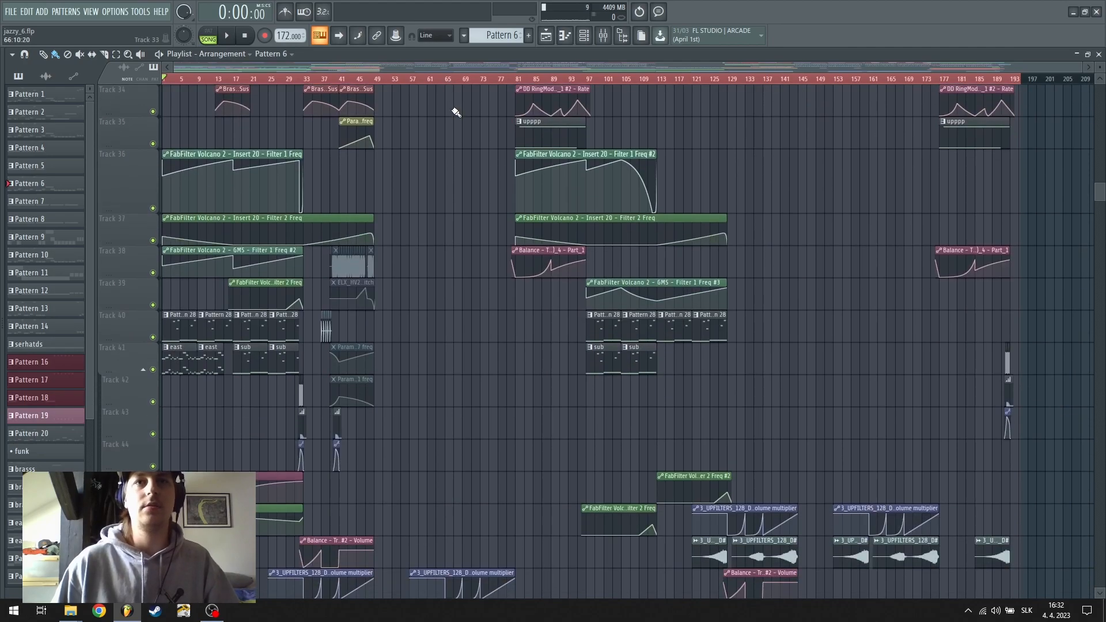
pyautogui.scroll(12, 428, 148)
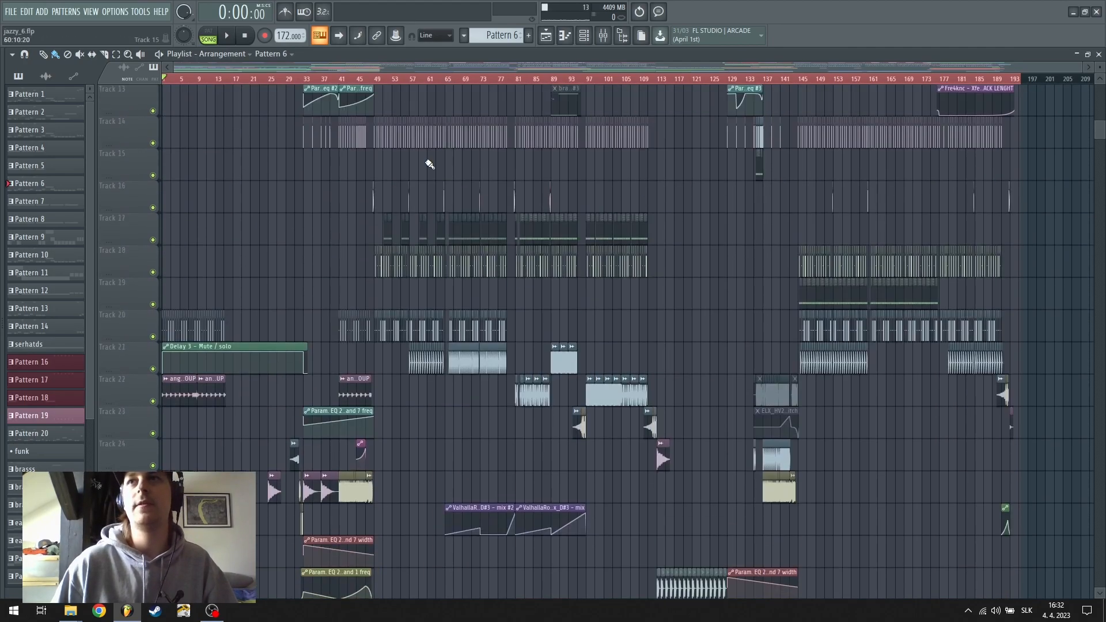